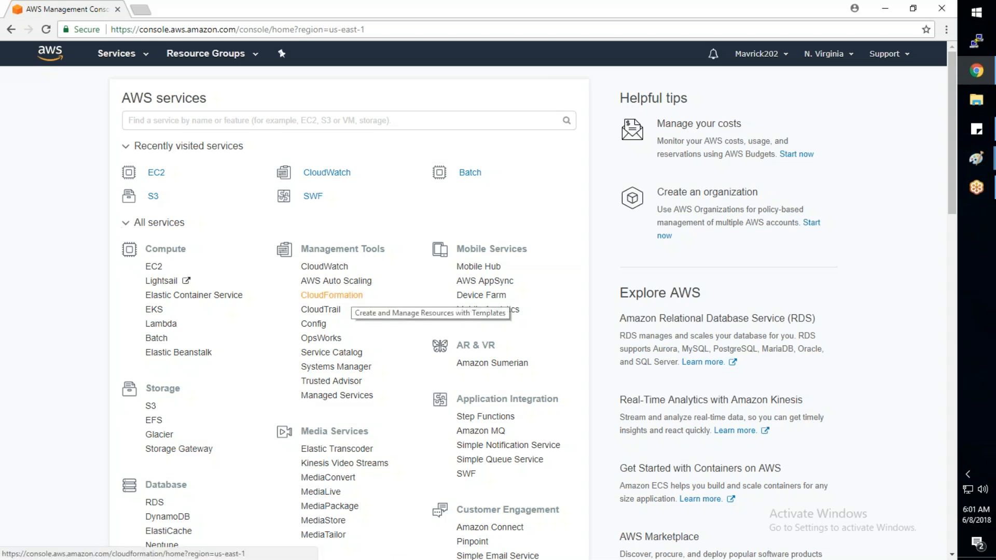
- Open the CloudFormation service from the AWS management console
click(345, 296)
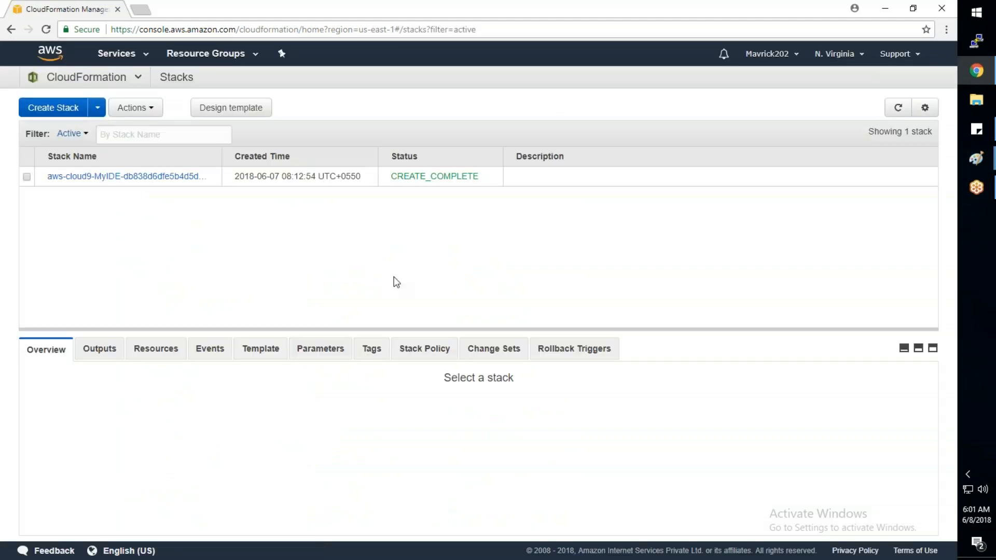
- Launch Notepad and write the heading "IAAC" in a blank note
key(super+r)
text(notepad)
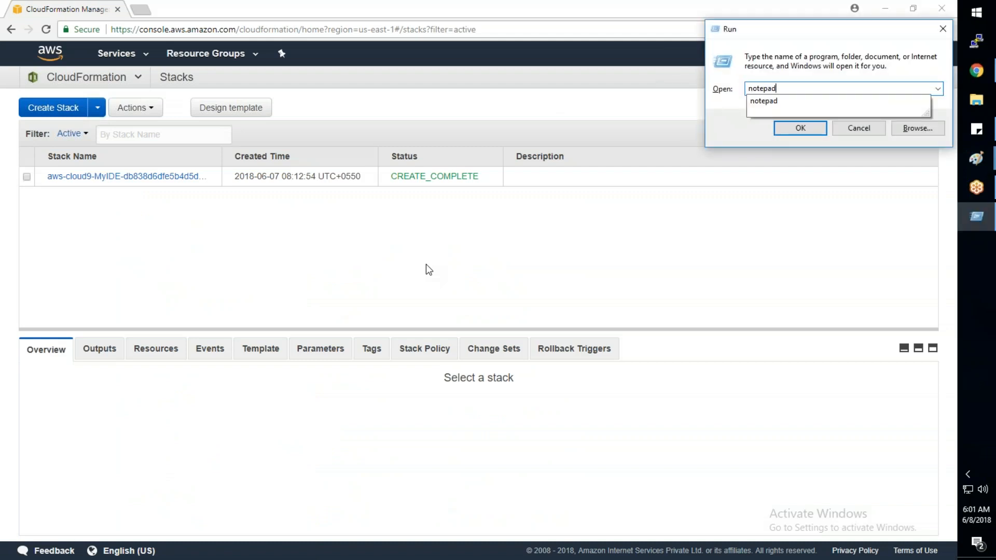
key(Return)
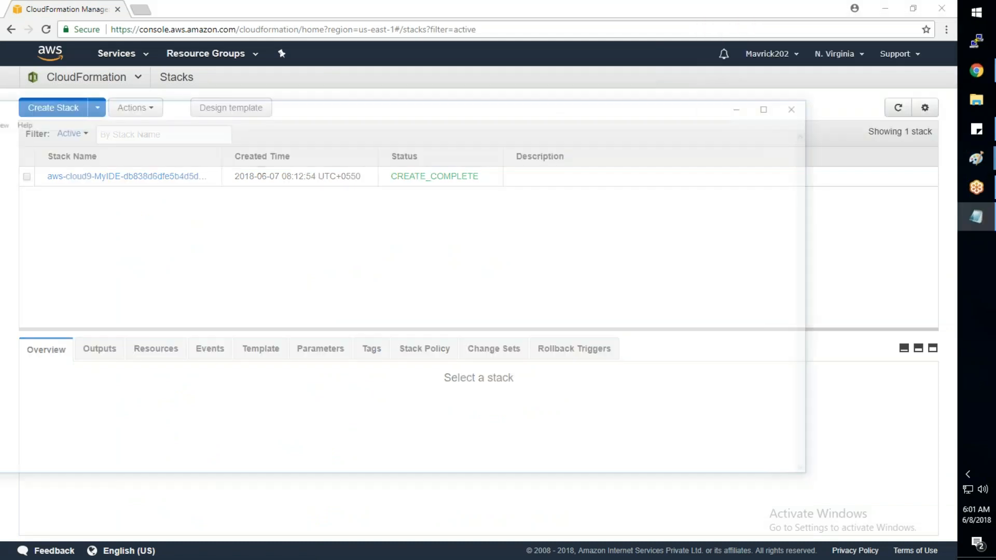
drag(176, 115, 393, 107)
text(IAAC)
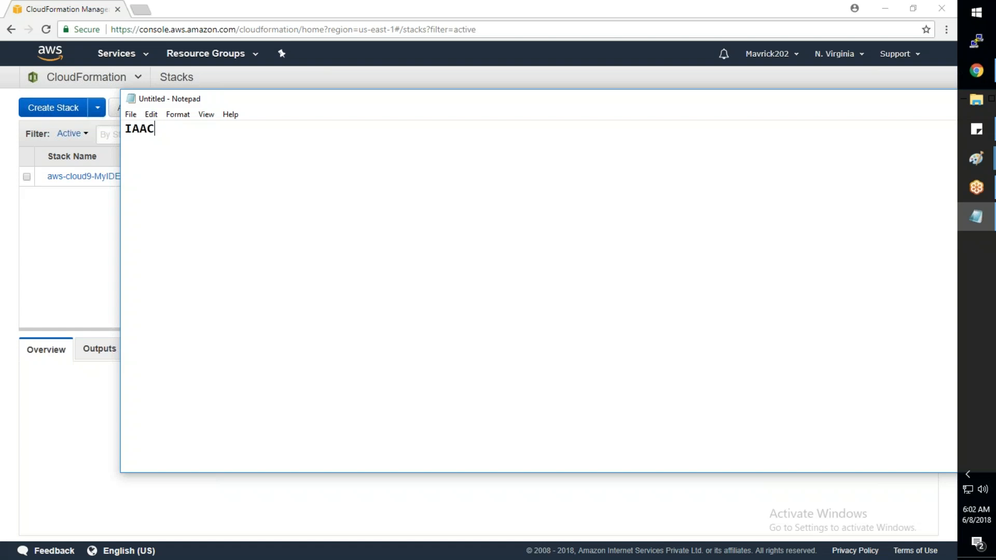
- Add the first list item "1. Repeated Work. Dev Team." below the IAAC heading, leaving a blank line between them
text(1. Repeated Work. Dev Team.)
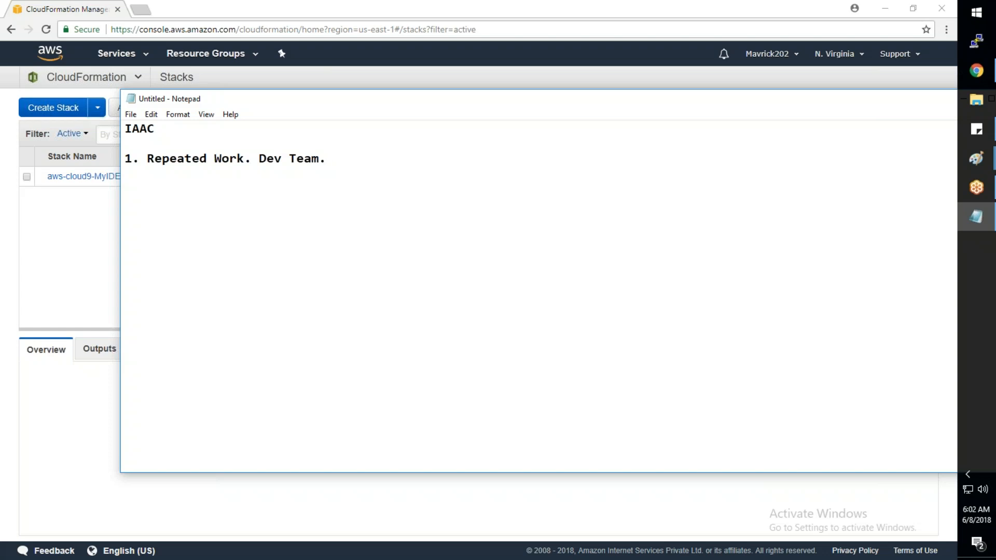
- Add the second list item "2. Deploying in multiple locations and needs to be identical." to the note
key(Return)
text(2.)
text( Conss)
key(BackSpace)
key(BackSpace)
key(BackSpace)
key(BackSpace)
key(BackSpace)
text(Deploying )
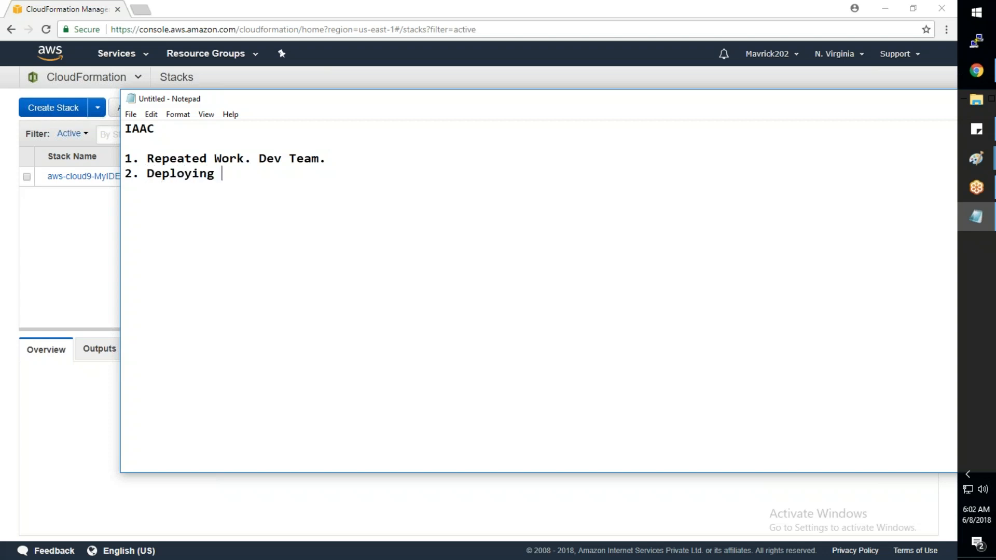
text(in multiple locations )
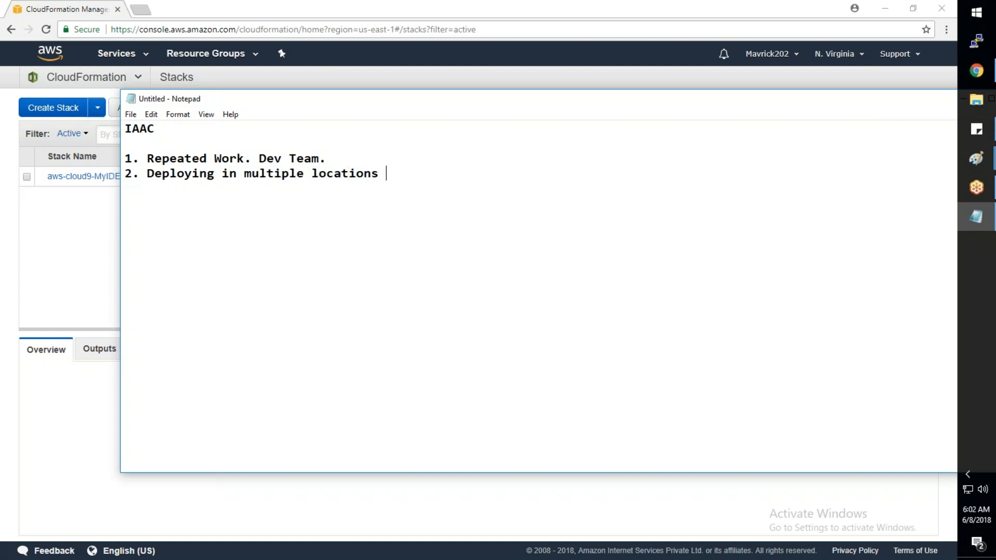
text(and needs to be identic)
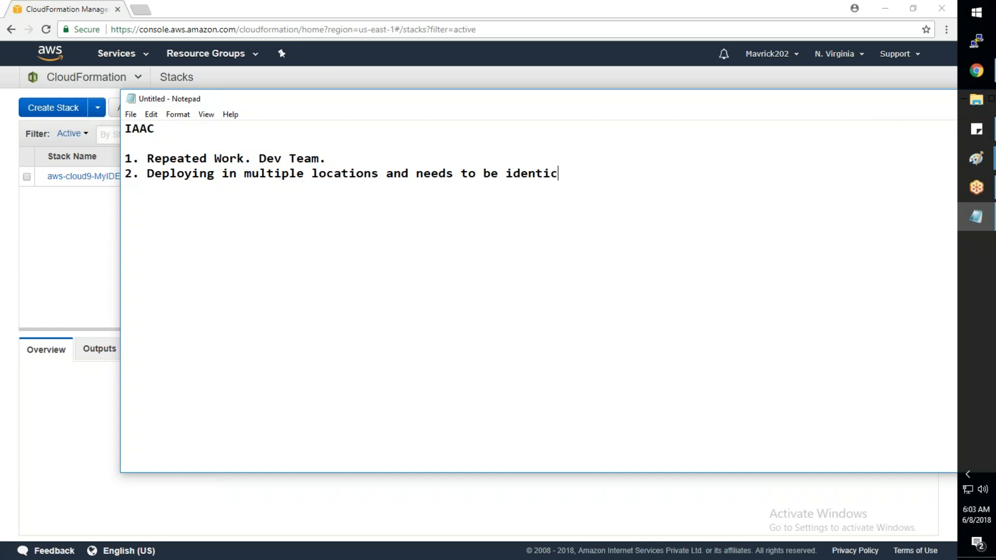
text(al.)
- Add the line "JSON or YAML" beneath the second list item
key(Return)
text(JSON or YAML)
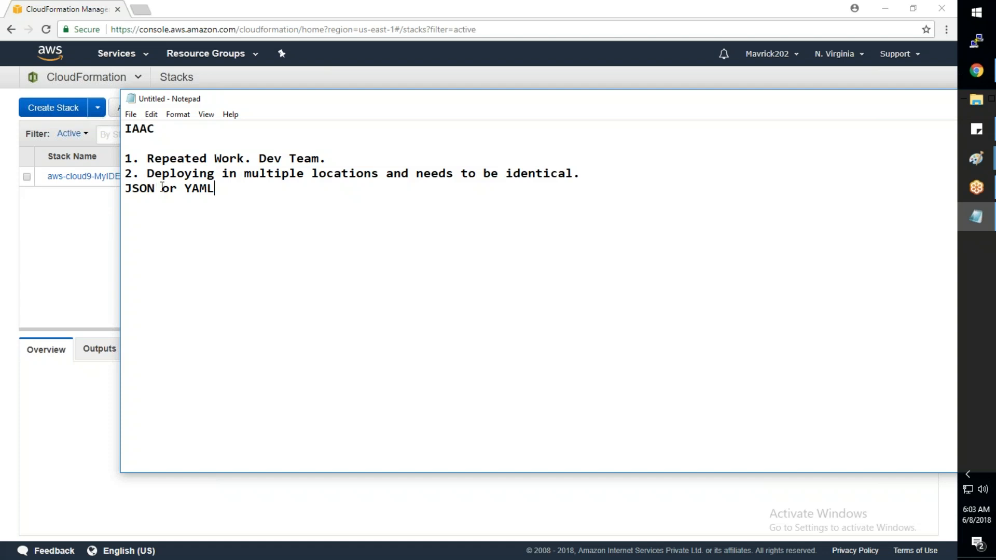
- Return to the CloudFormation stack list in Chrome and delete the existing aws-cloud9-MyIDE stack
click(64, 231)
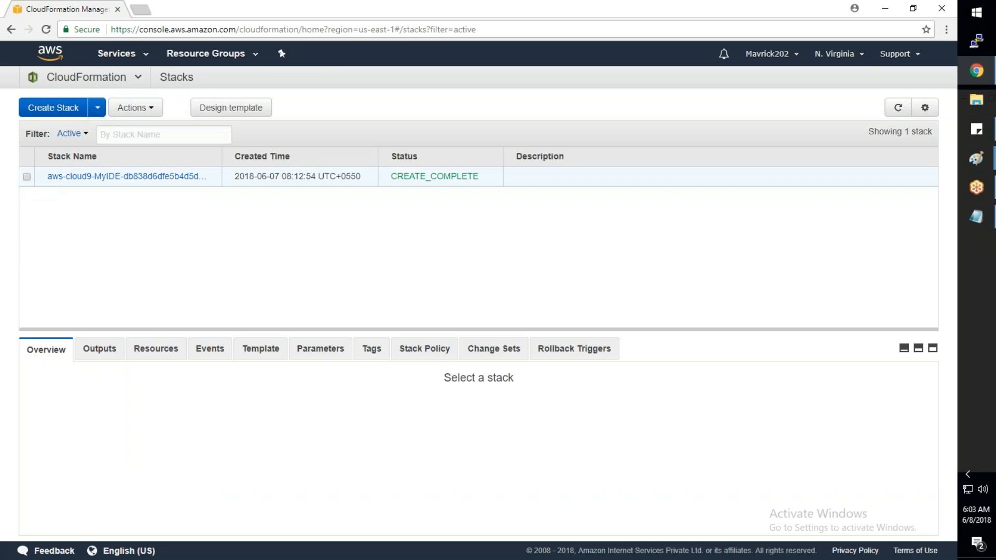
click(27, 177)
click(151, 111)
click(153, 185)
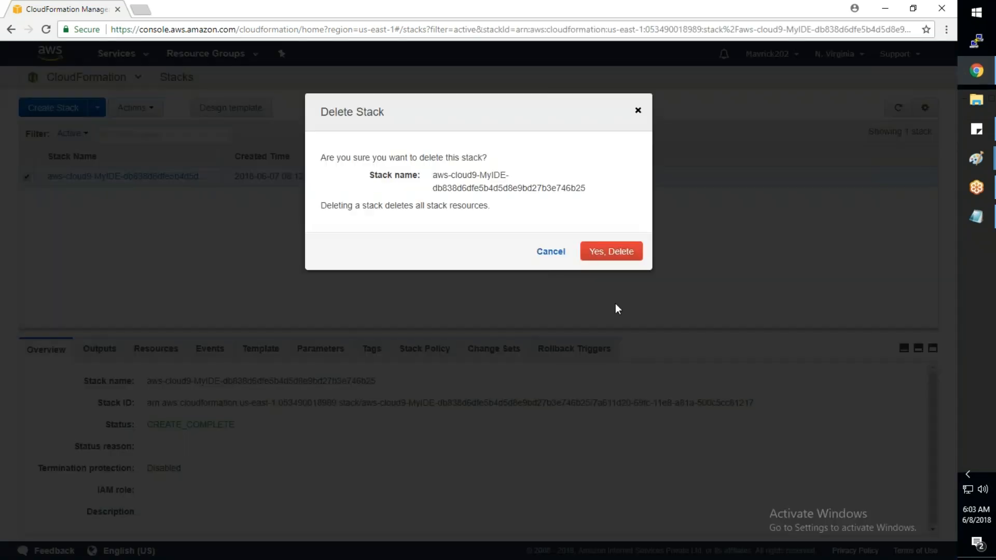
click(609, 251)
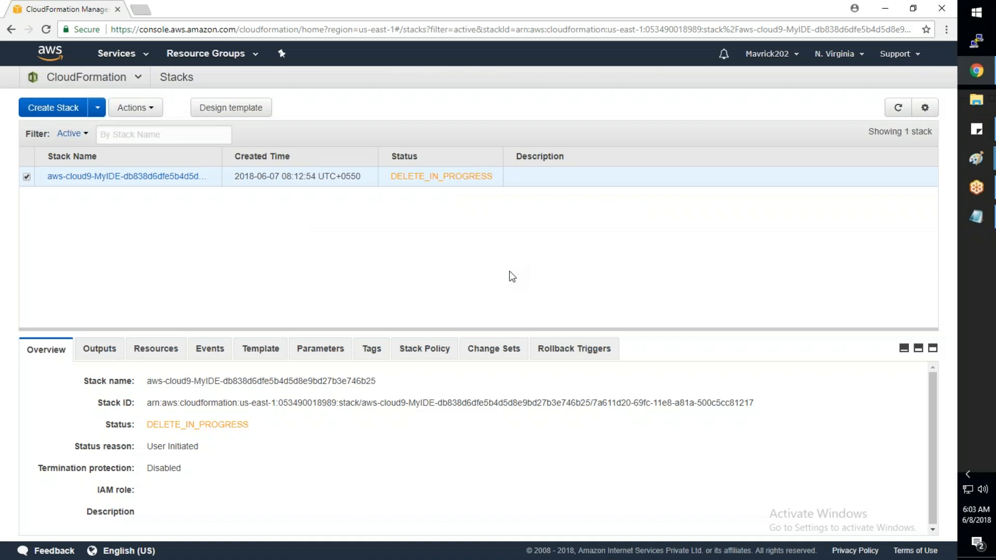
- Show the desktop and permanently delete the AWS_Basic_Infra folder
key(super+d)
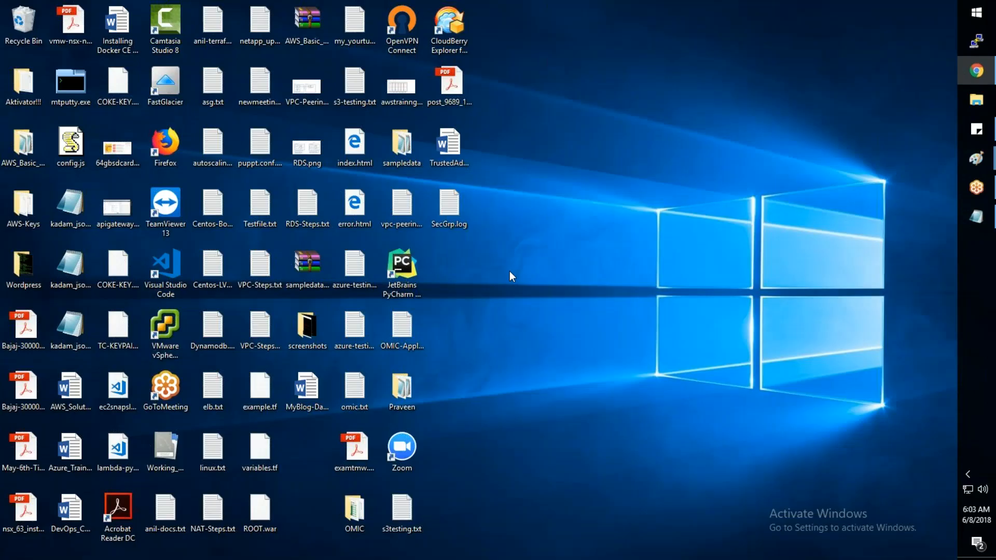
key(shift+Delete)
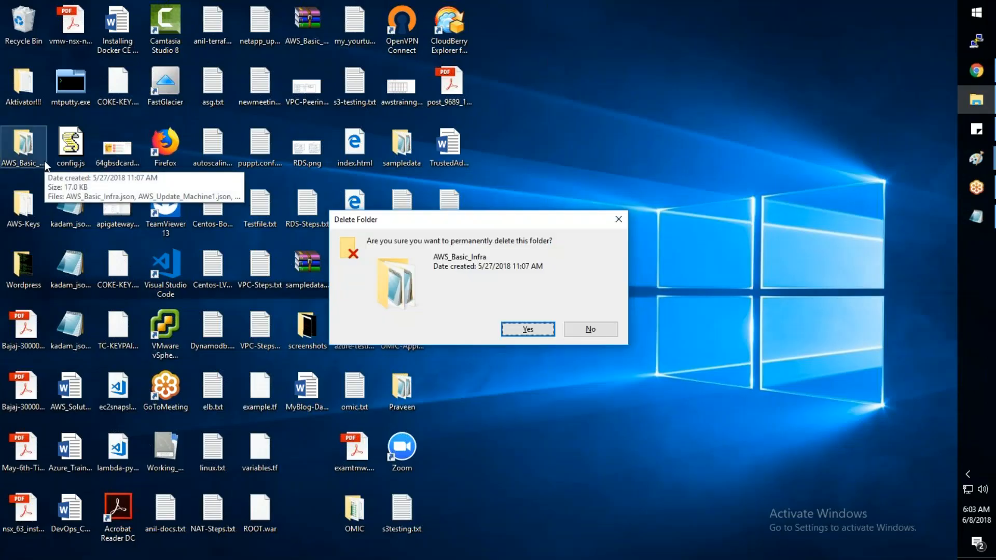
key(Return)
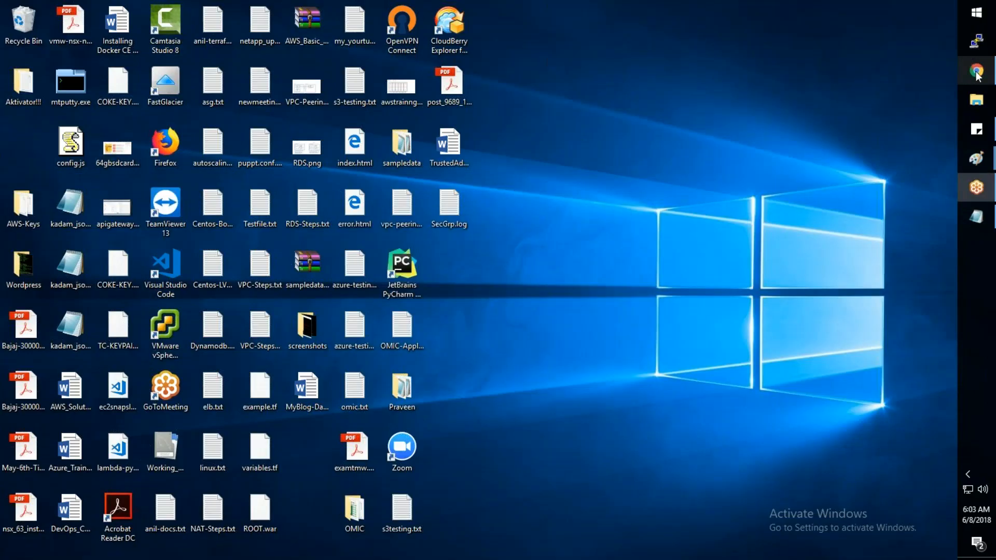
- Return to Chrome and search Google in a new tab for "aws cloudformation template examples"
mouse_move(977, 70)
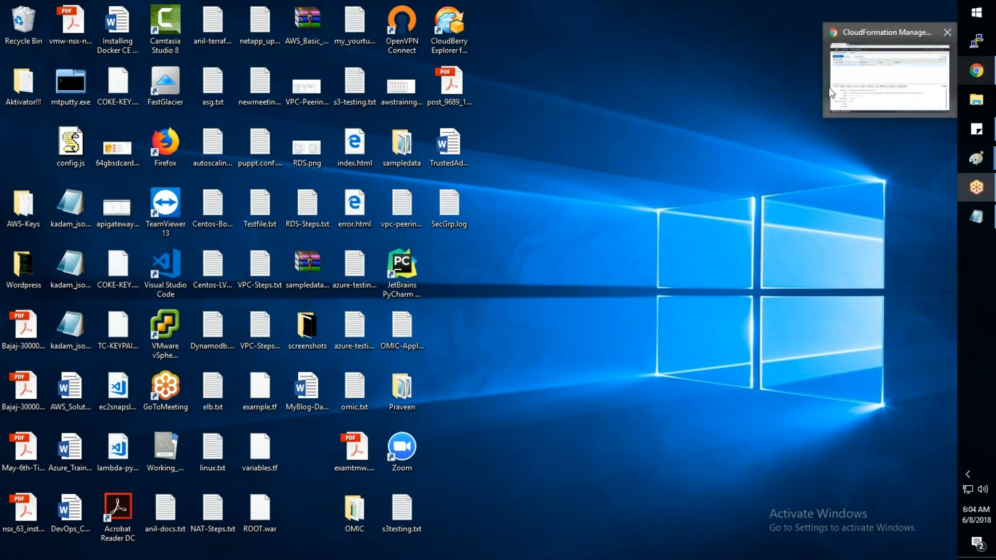
click(831, 93)
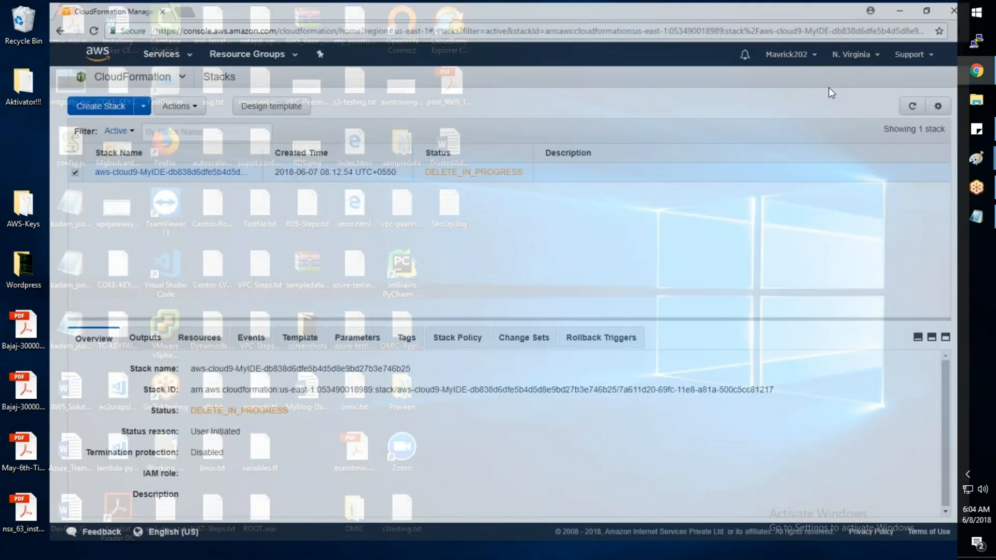
key(ctrl+t)
text(aws cloudformation template metadat)
key(Down)
key(Down)
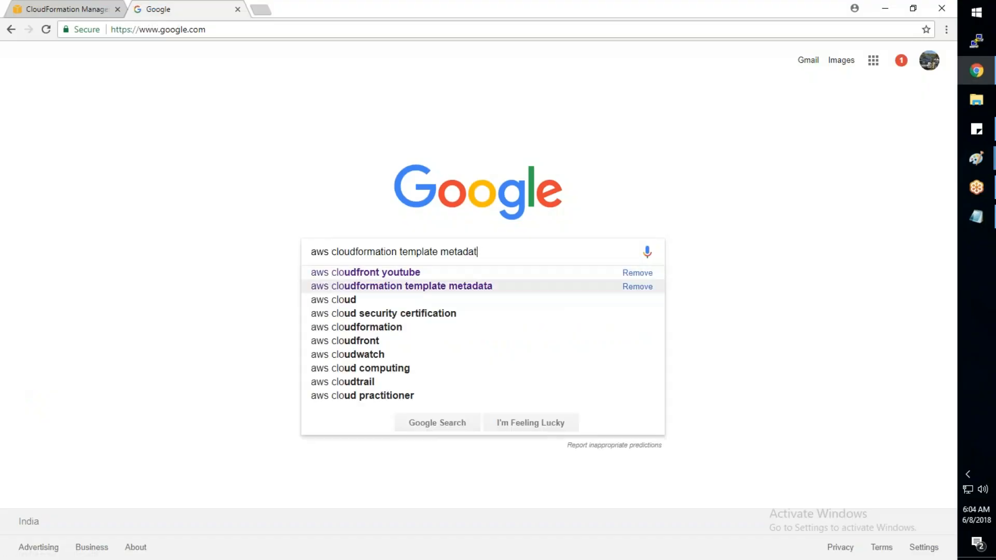
key(BackSpace)
key(BackSpace)
key(BackSpace)
key(BackSpace)
key(BackSpace)
key(BackSpace)
key(BackSpace)
key(BackSpace)
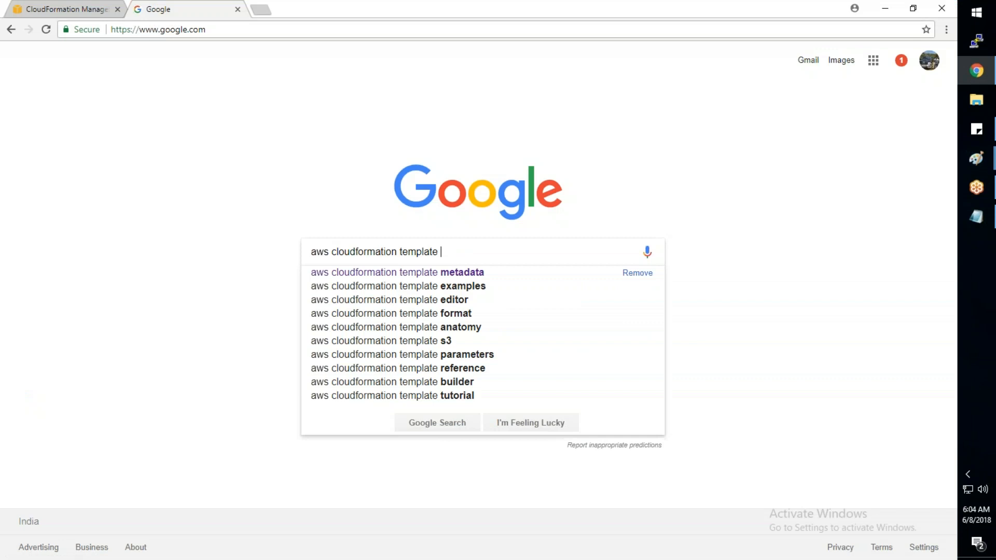
text(e)
text(x)
key(Down)
key(Return)
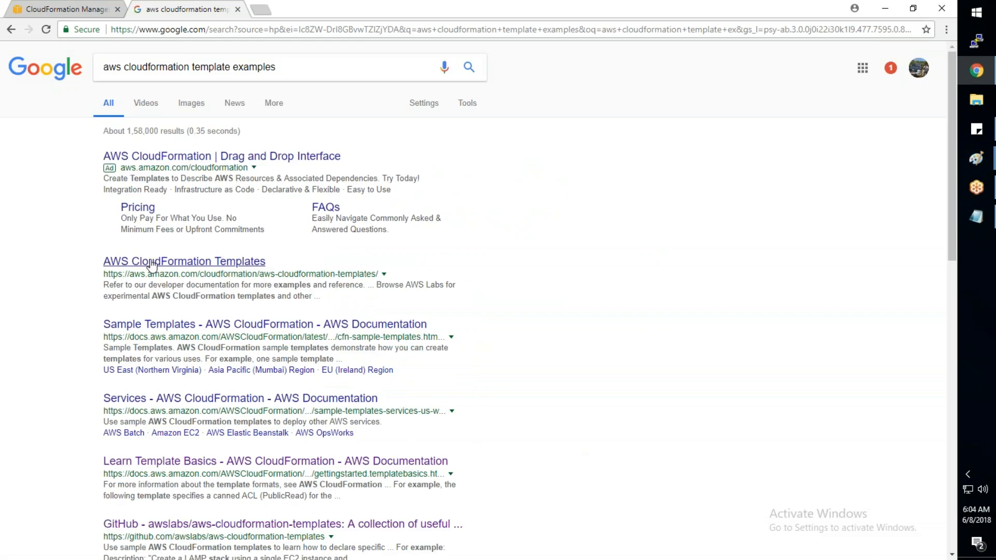
- Open the AWS CloudFormation Templates and GitHub awslabs/aws-cloudformation-templates results in new tabs, and show the GitHub one
middle_click(151, 369)
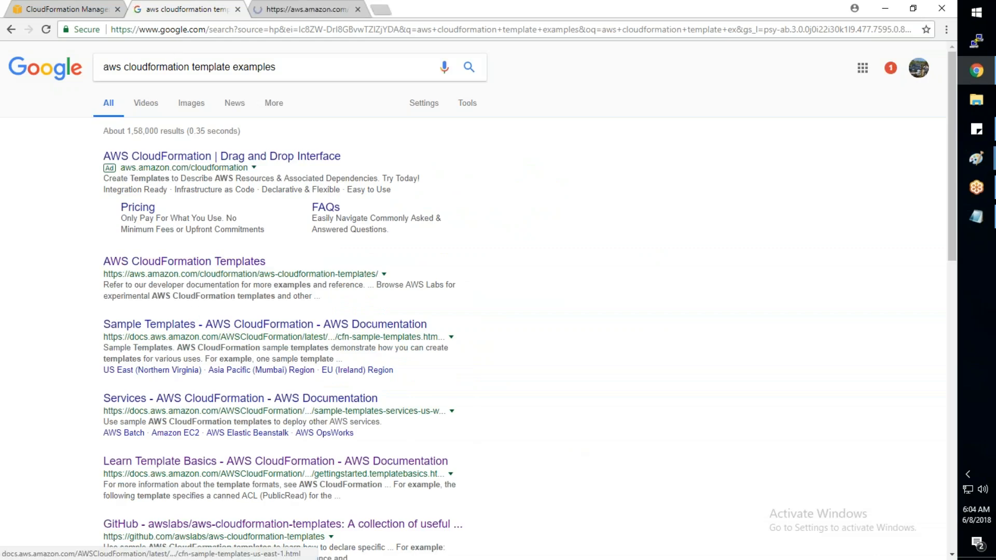
scroll(152, 370, down, 1)
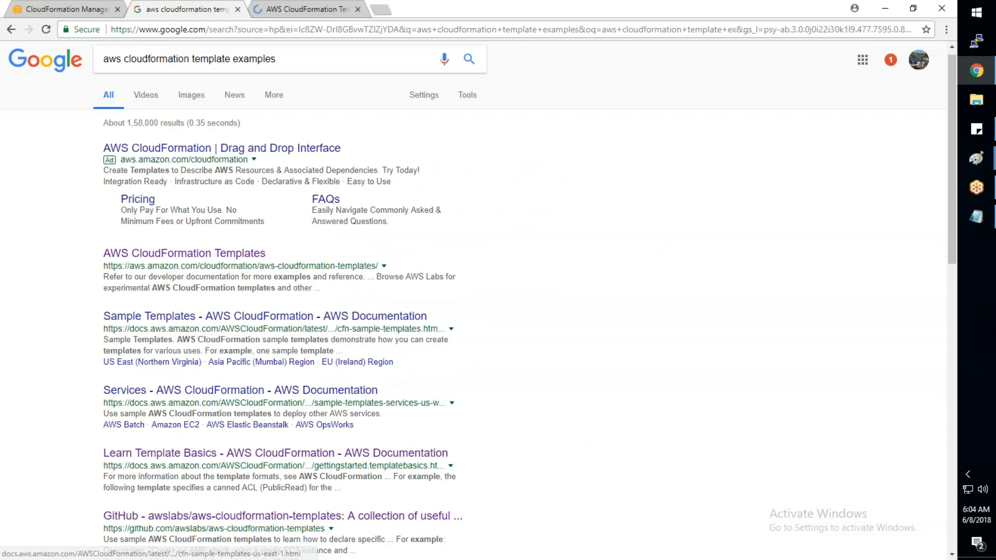
scroll(151, 370, down, 2)
middle_click(197, 400)
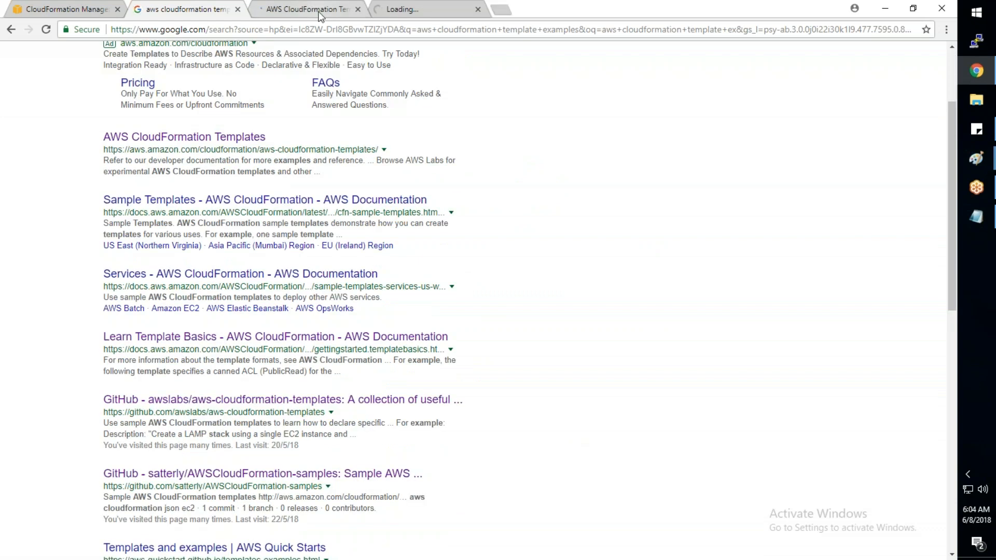
click(321, 10)
key(ctrl+Tab)
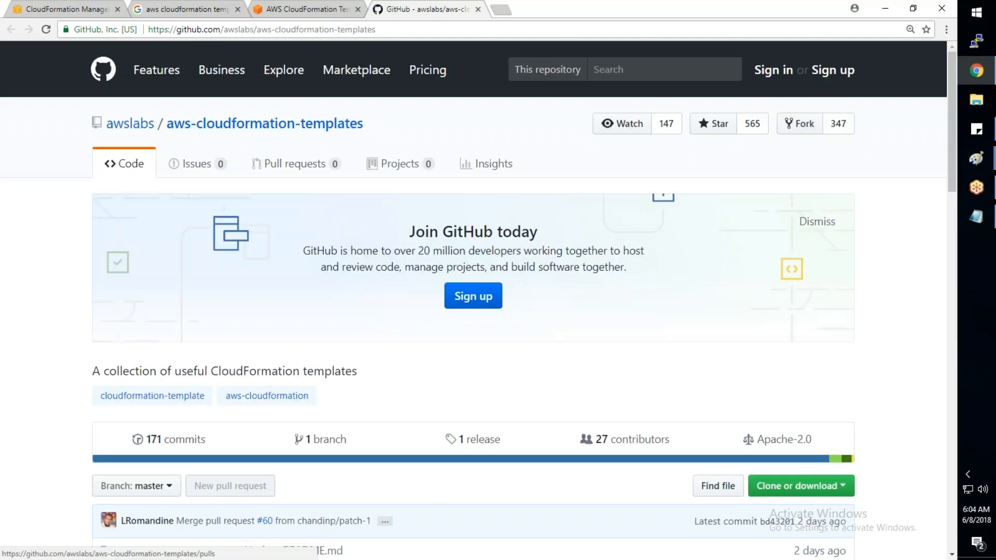
- Look over the repository's files, select its web address, and switch to the previously used window
scroll(479, 301, down, 5)
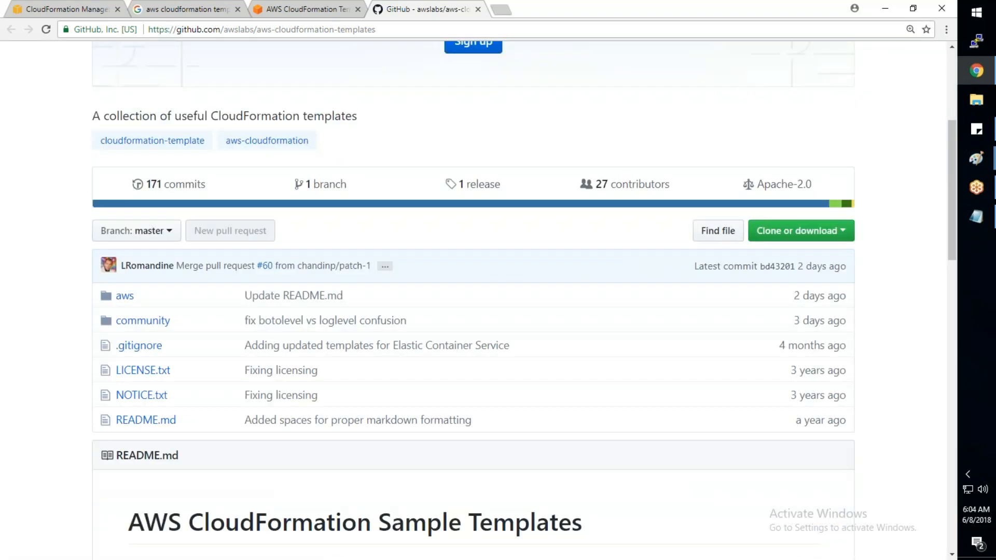
scroll(155, 252, down, 1)
scroll(155, 252, up, 4)
click(309, 31)
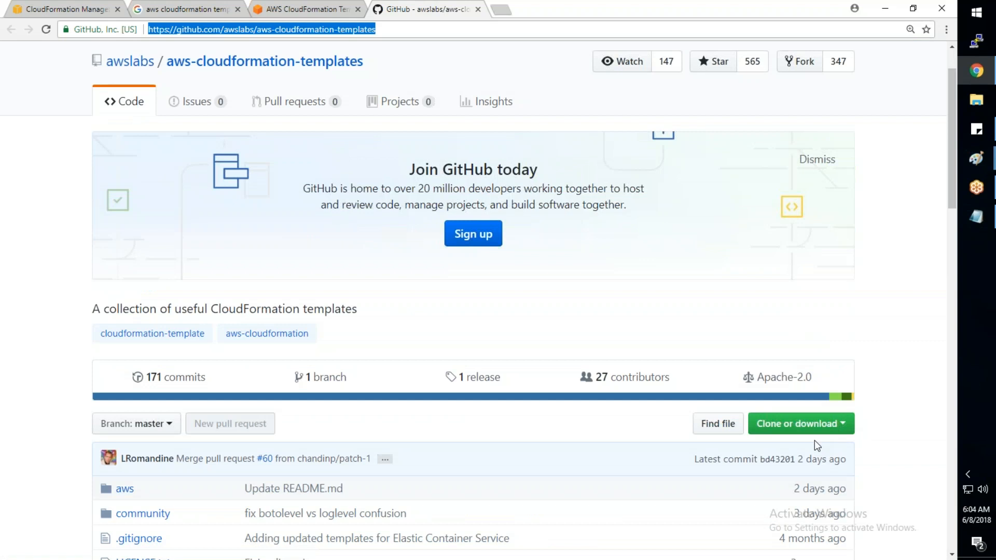
key(alt+Tab)
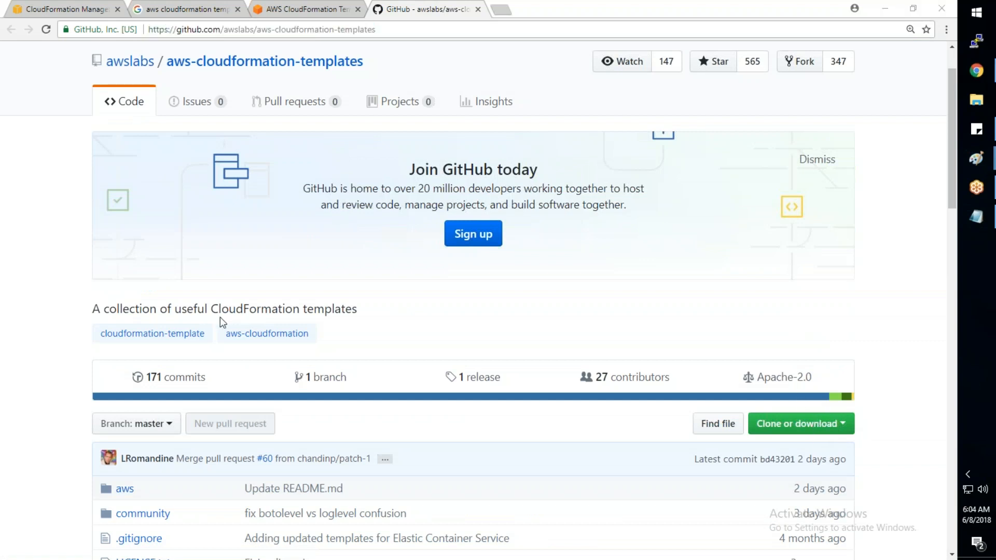
- Browse the repository to the aws/services/EC2 template folder
scroll(220, 317, up, 1)
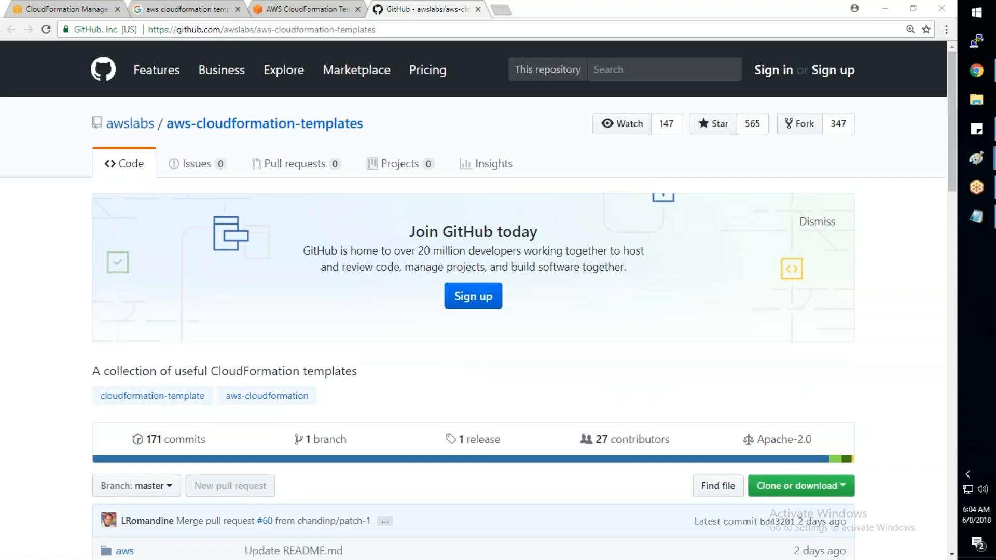
scroll(473, 301, down, 1)
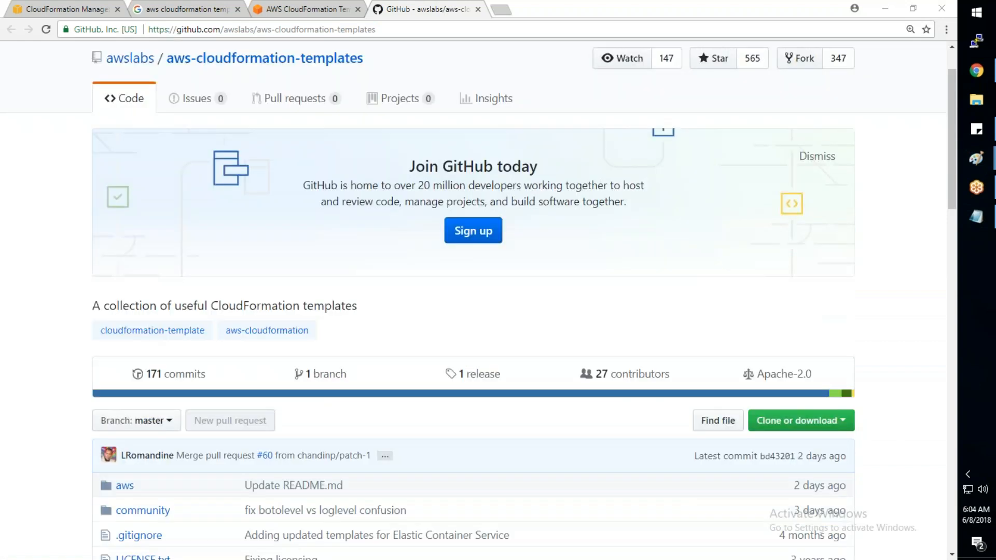
scroll(124, 369, down, 2)
click(123, 365)
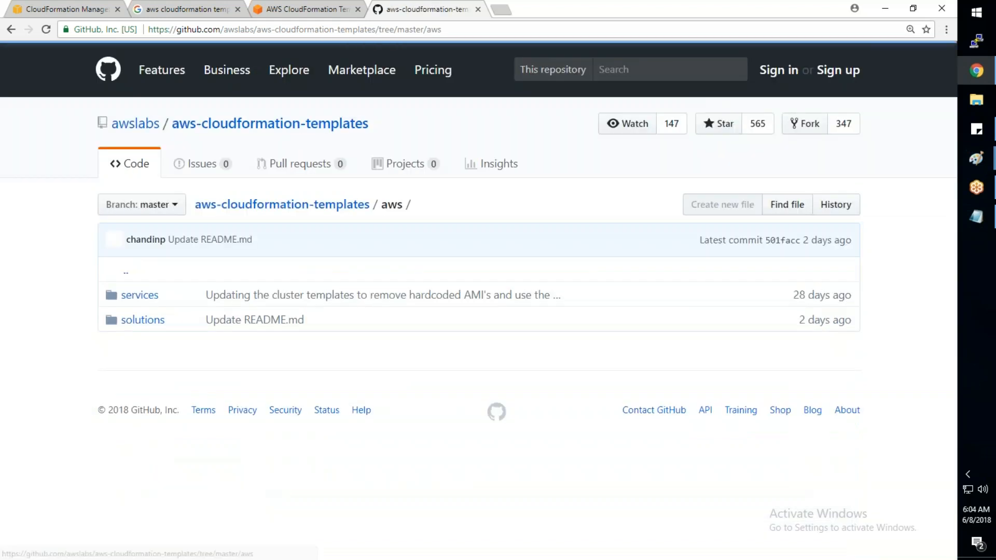
click(139, 295)
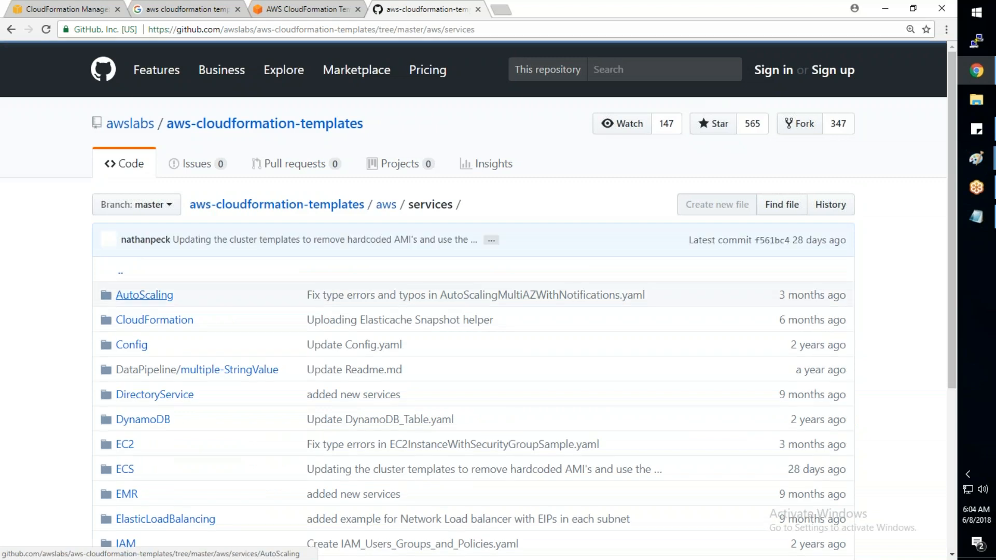
scroll(208, 295, down, 5)
click(124, 196)
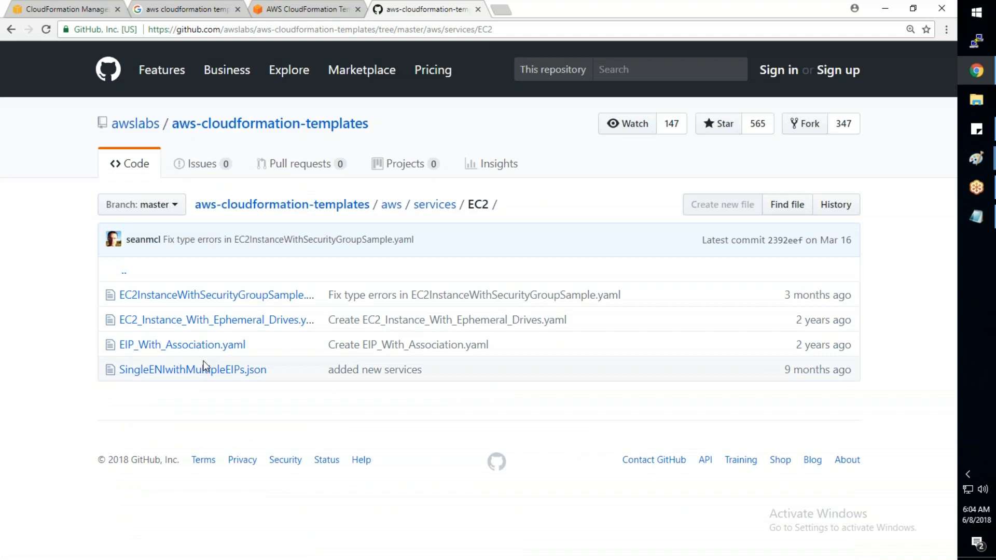
- Open the EC2InstanceWithSecurityGroupSample.yaml template in a new tab and view the start of its code
middle_click(189, 294)
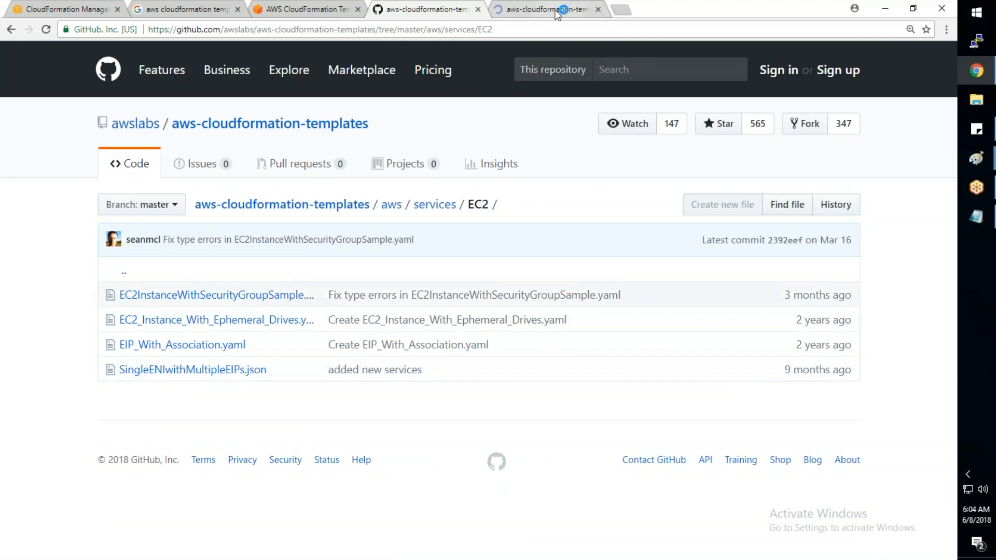
click(556, 14)
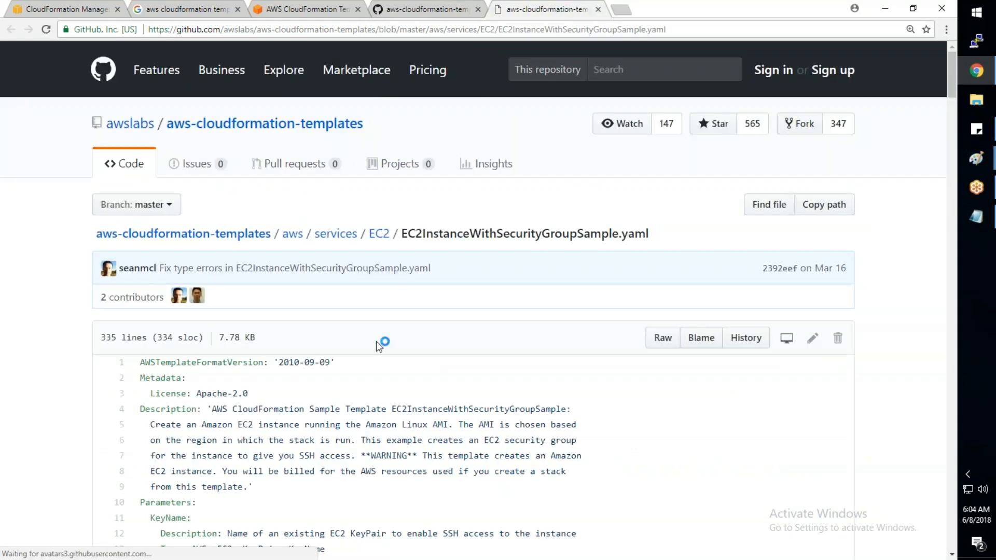
scroll(379, 346, down, 3)
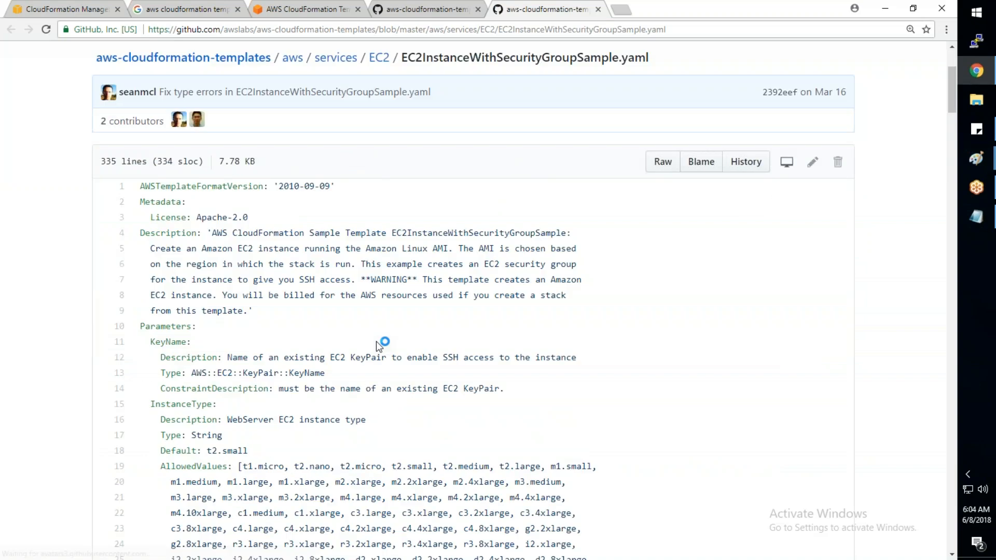
- Skim the rest of the EC2InstanceWithSecurityGroupSample.yaml code and close its tab
scroll(378, 344, down, 20)
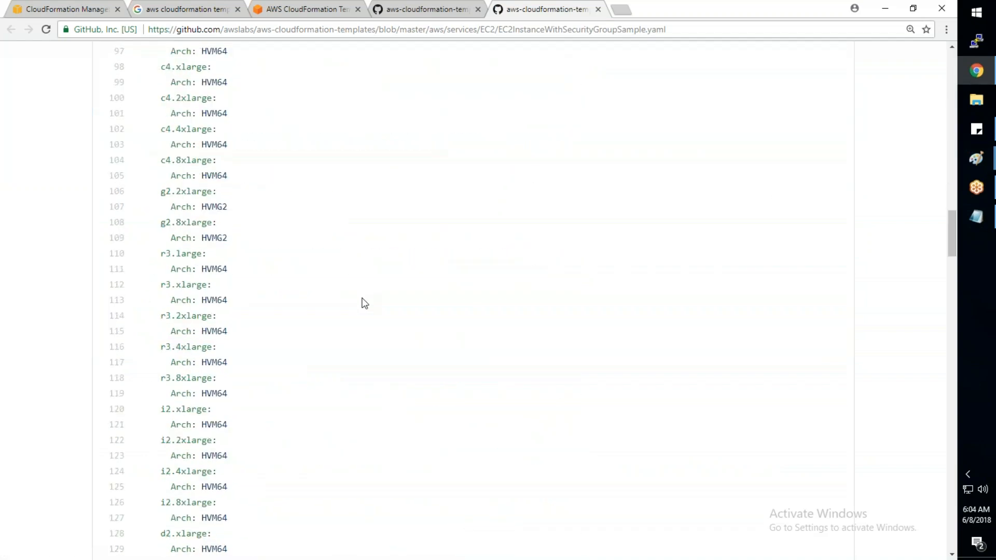
scroll(364, 304, down, 15)
key(ctrl+w)
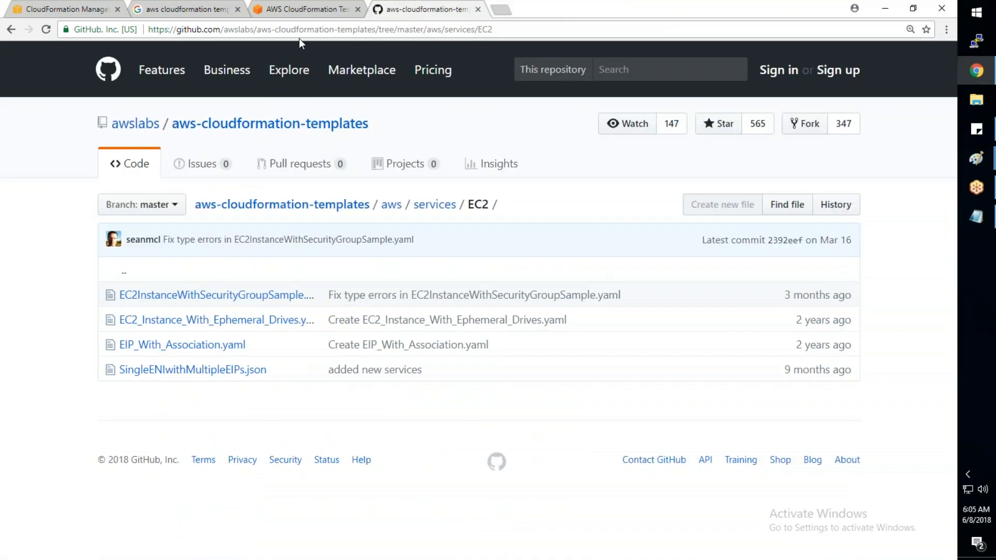
- Go to the AWSCloudFormation-samples repository on GitHub and look through its list of sample templates
drag(226, 30, 492, 29)
text(satt)
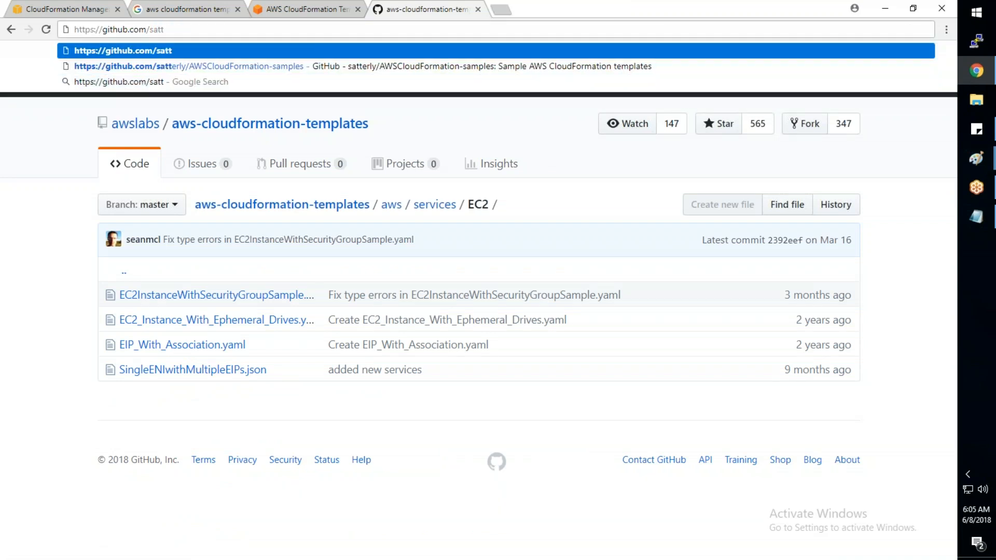
key(Return)
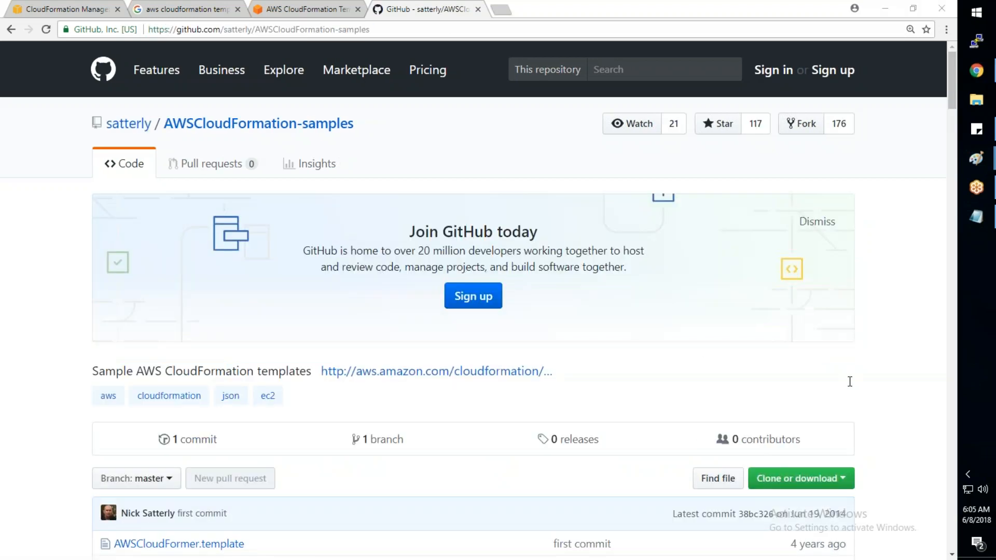
click(13, 359)
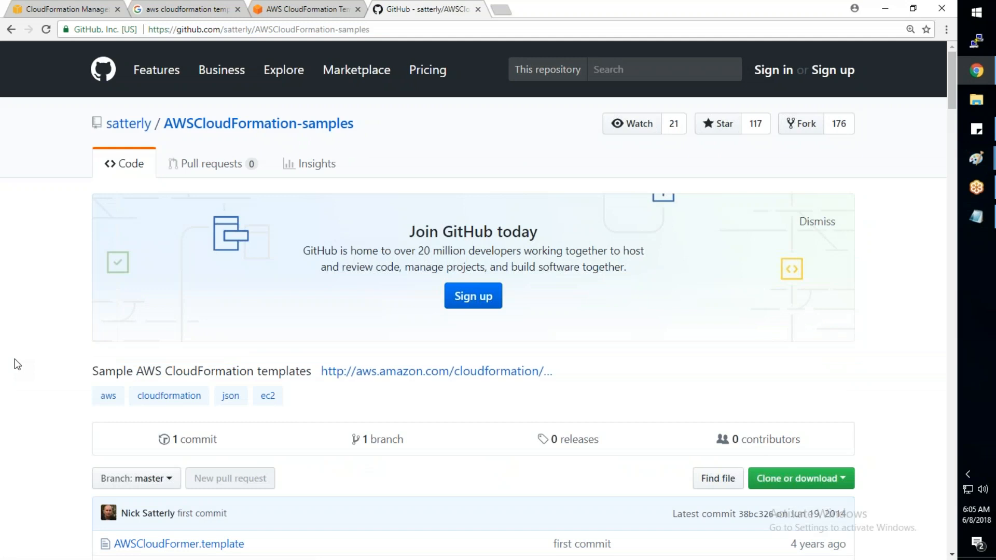
scroll(15, 359, down, 1)
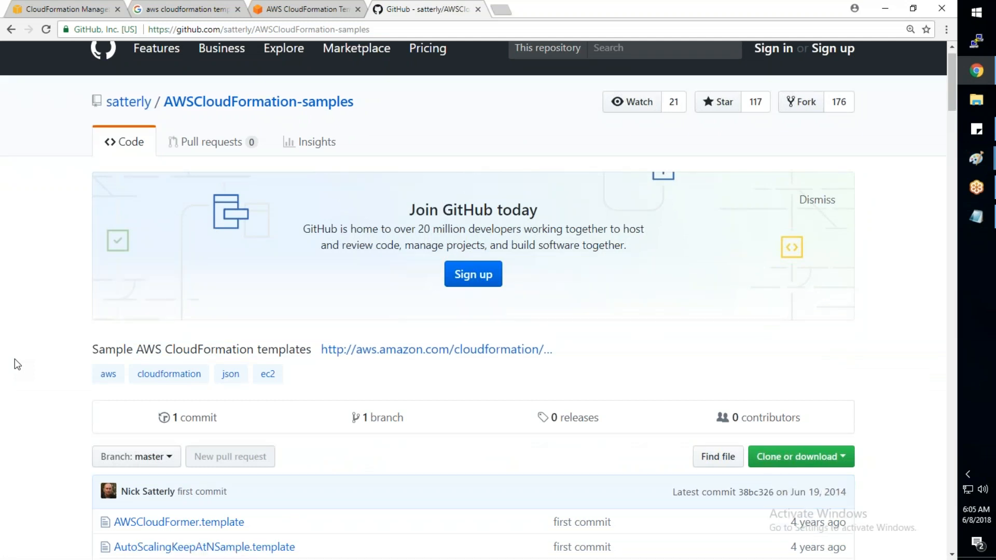
scroll(15, 359, down, 9)
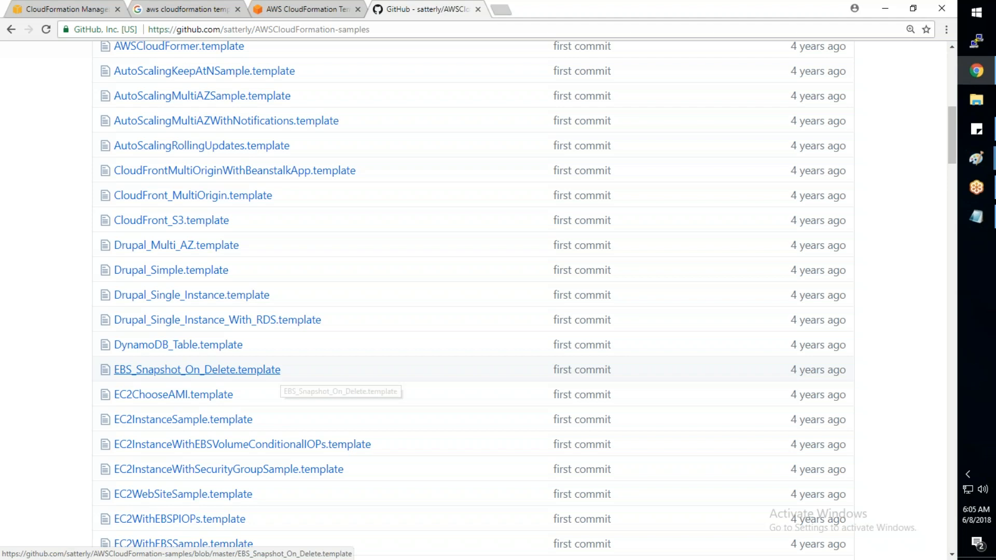
- Extract the desktop archive AWS_Basic_Infra.zip into its own AWS_Basic_Infra folder and open that folder
key(super+d)
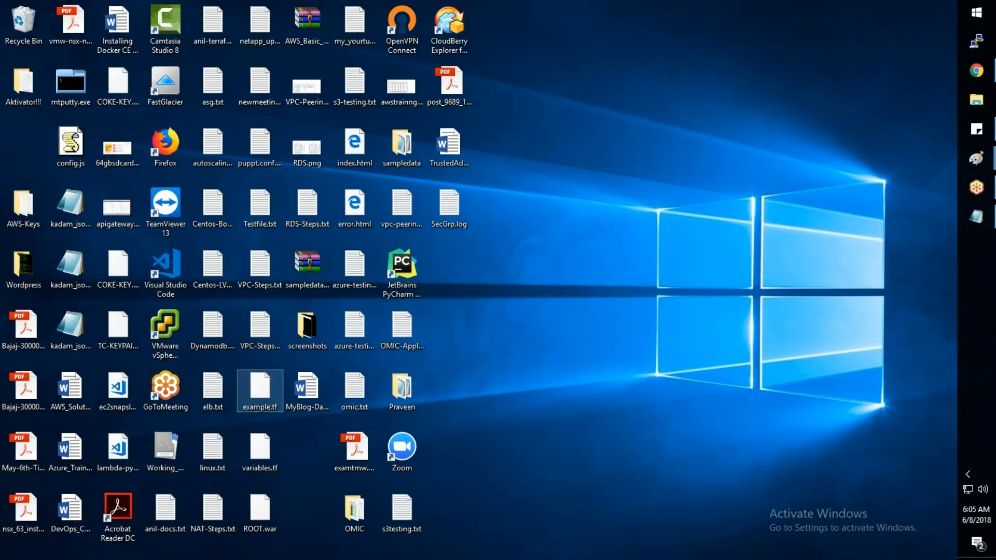
right_click(305, 48)
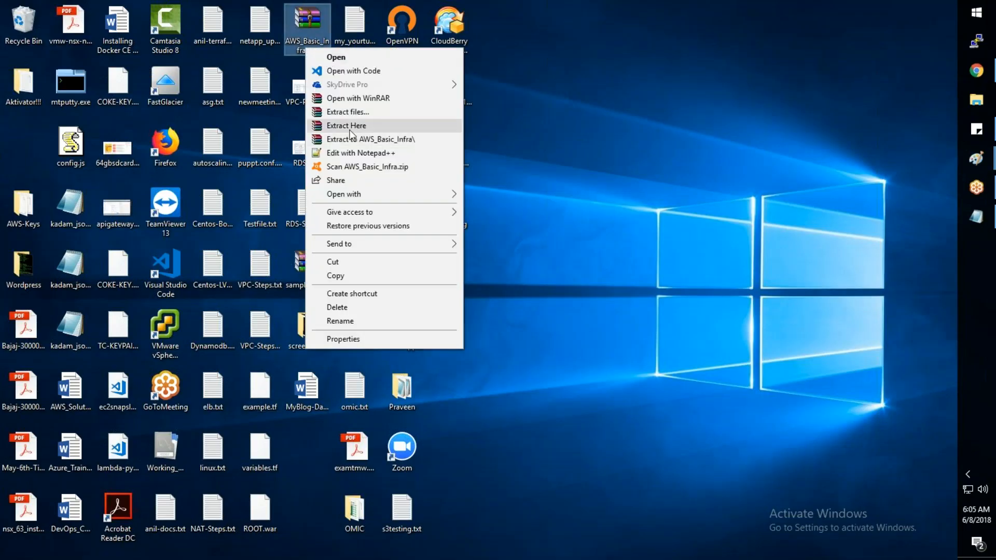
click(352, 140)
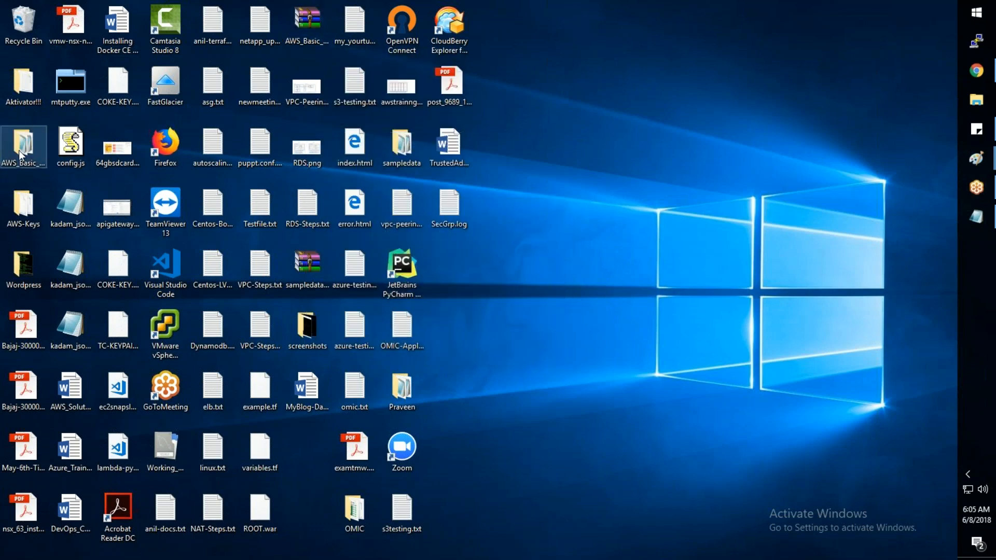
double_click(21, 153)
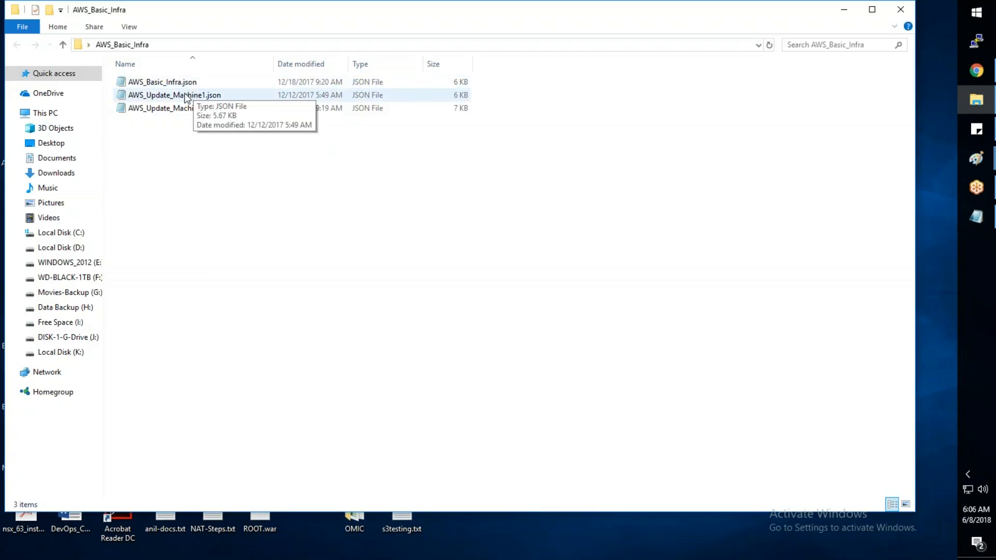
- Open AWS_Basic_Infra.json for editing in Notepad++
click(161, 83)
right_click(162, 85)
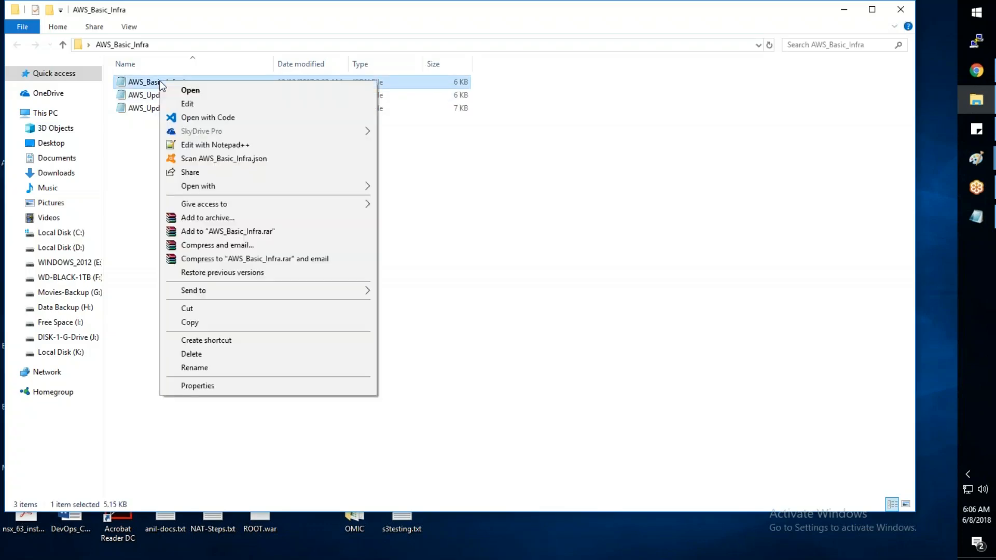
click(207, 145)
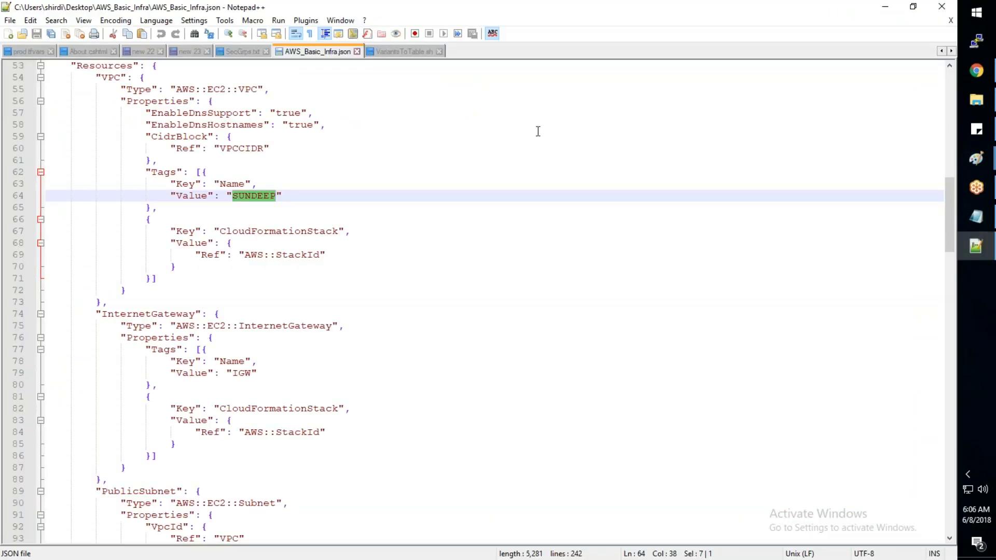
- Go back to the start of the template and place the cursor after the opening brace on line 1
click(519, 232)
scroll(488, 218, up, 4)
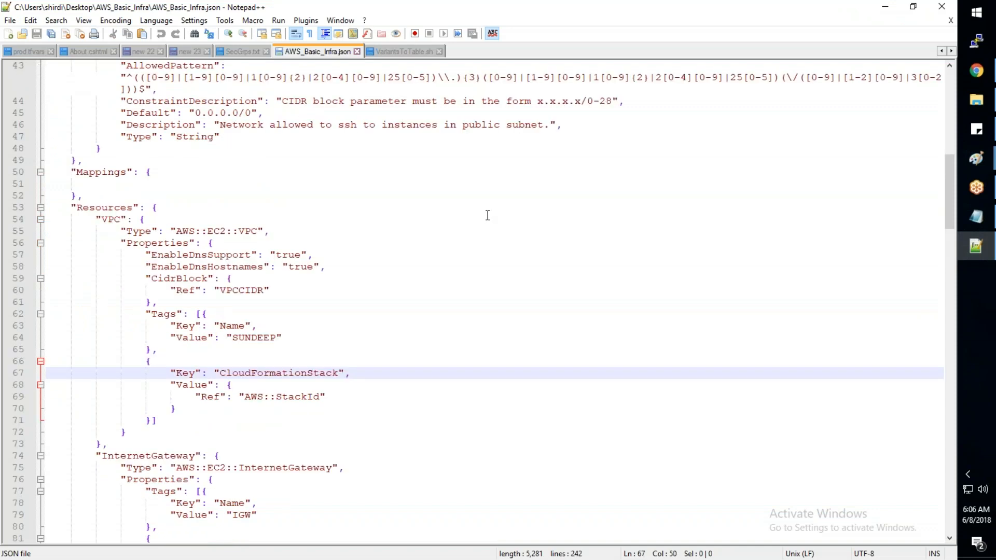
scroll(488, 213, up, 1)
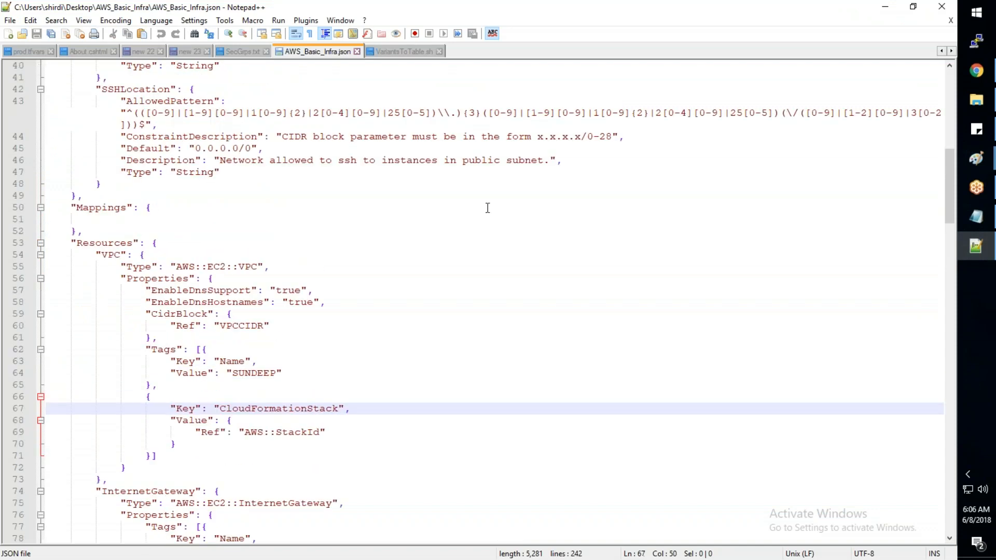
scroll(488, 208, up, 10)
scroll(488, 204, up, 3)
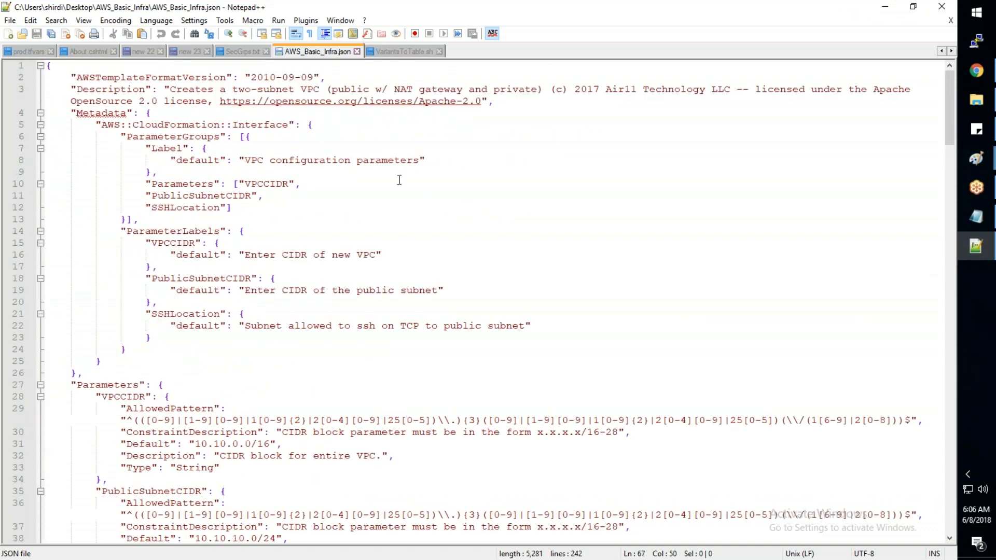
click(53, 66)
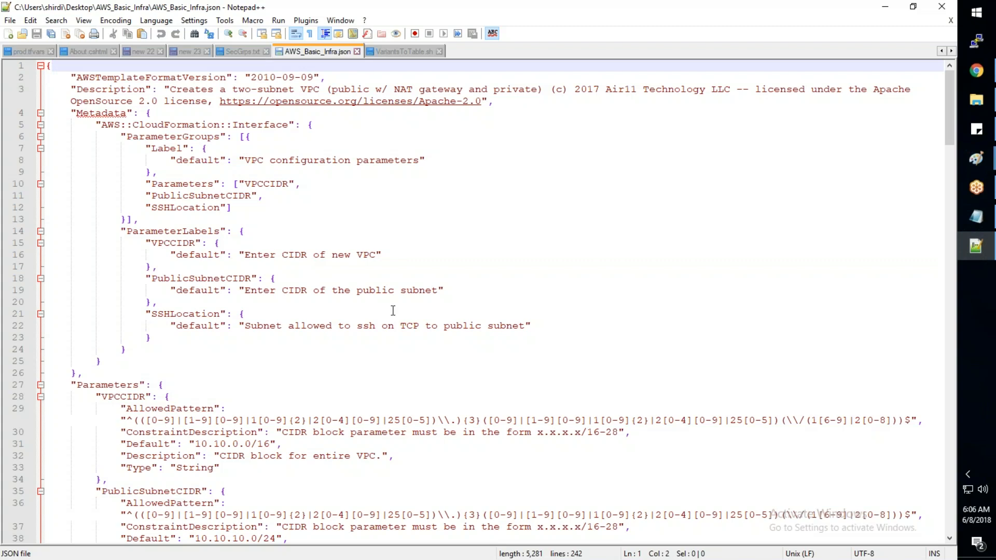
- Look over the template's Metadata and Parameters sections and return to the beginning
scroll(394, 310, down, 3)
scroll(394, 310, down, 4)
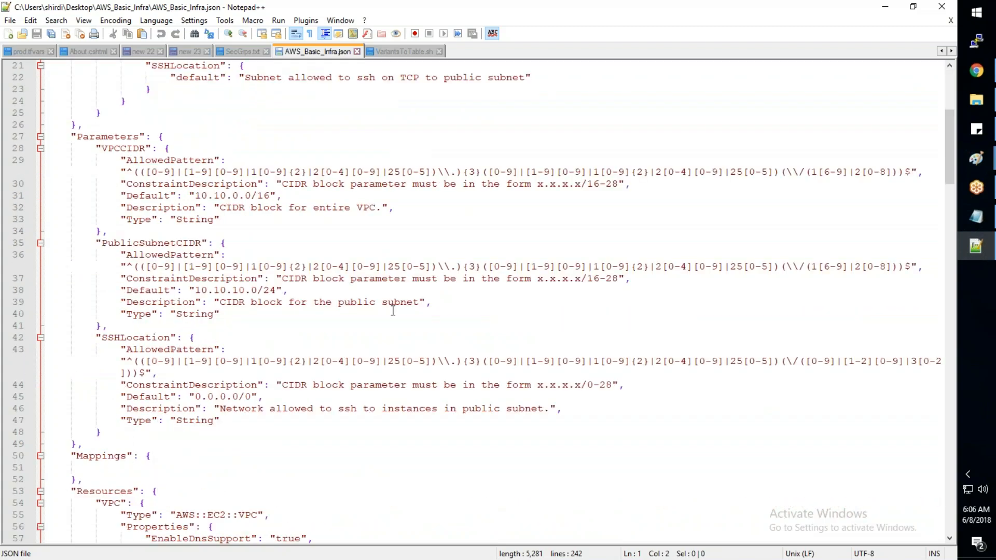
scroll(221, 239, up, 6)
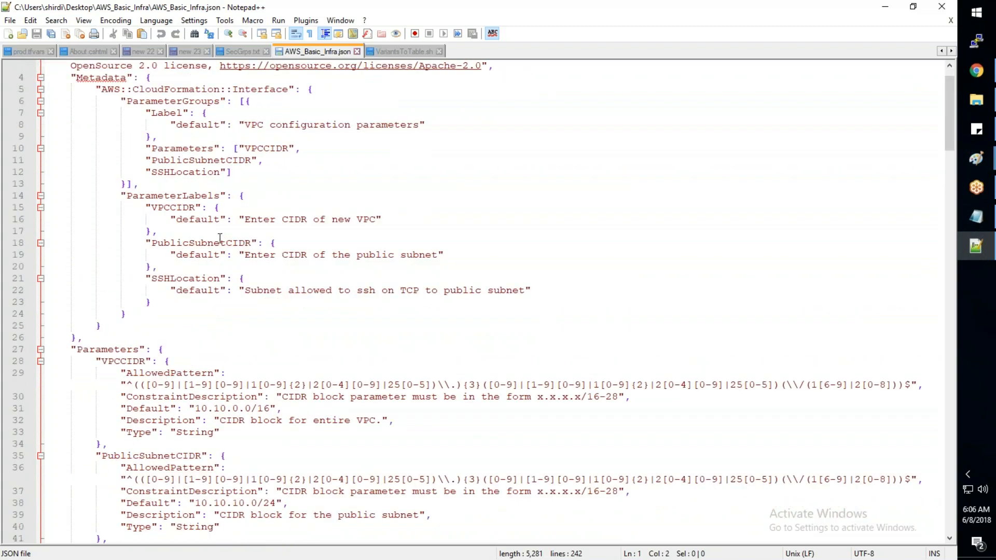
scroll(220, 238, up, 1)
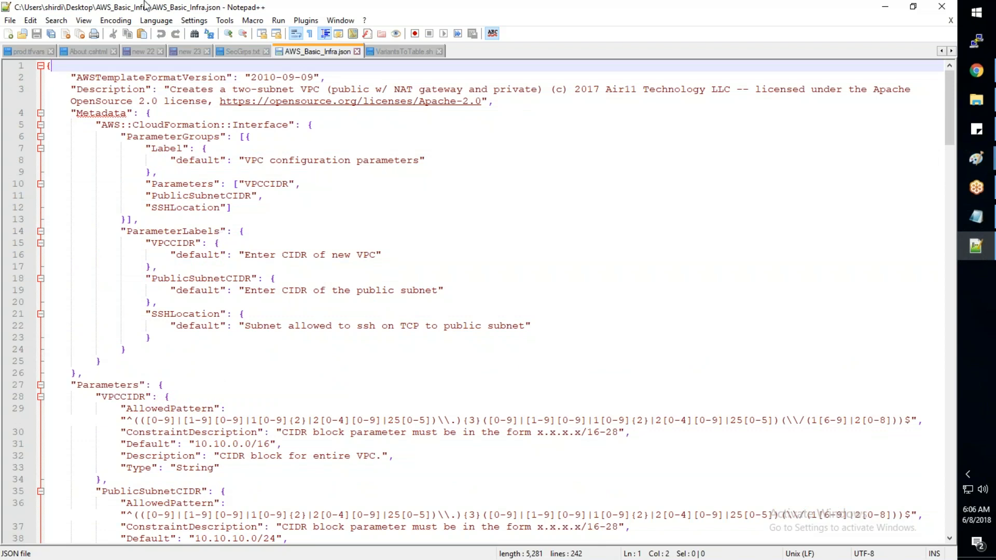
- Highlight the Metadata, Parameters and Resources section keys in turn to point out the template's structure
click(72, 113)
drag(71, 113, 116, 111)
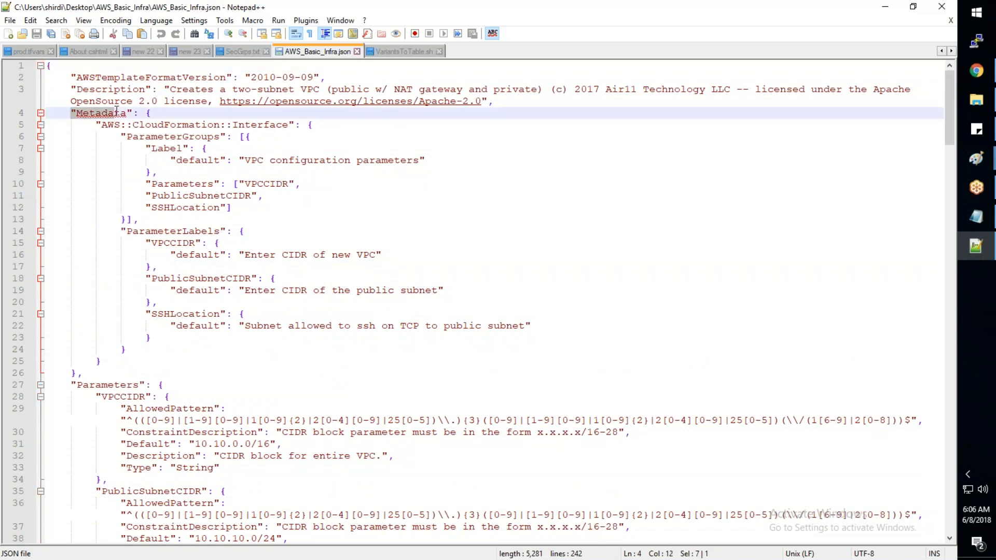
scroll(117, 111, down, 1)
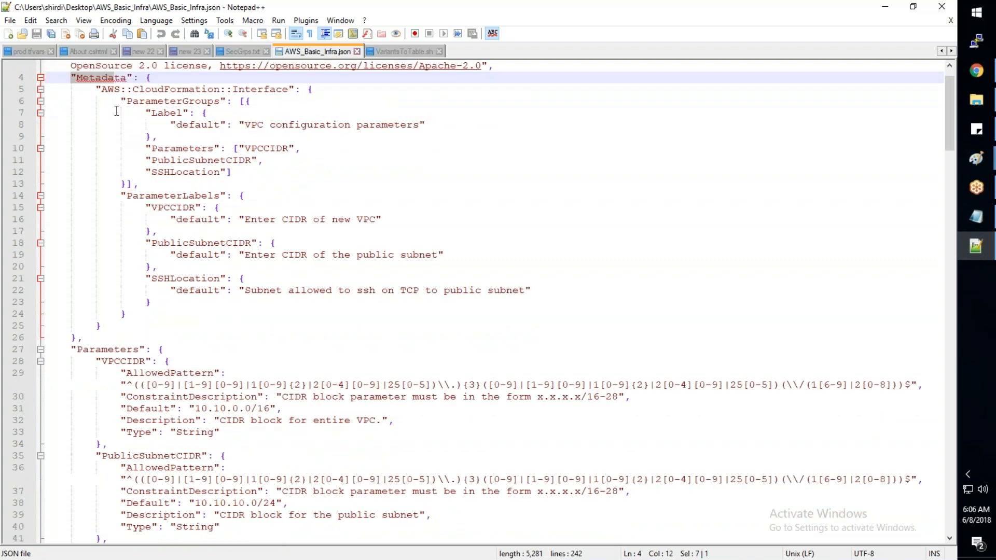
scroll(116, 106, down, 6)
drag(72, 136, 114, 136)
scroll(114, 136, down, 3)
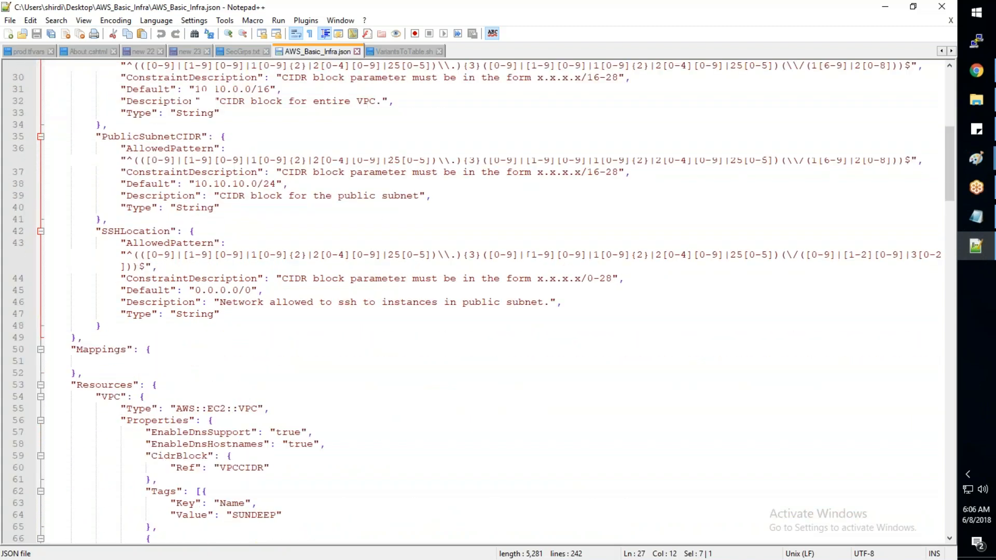
drag(71, 384, 126, 385)
- Review the sections around Resources and extend the highlight to cover the whole "Resources": key
scroll(211, 345, up, 5)
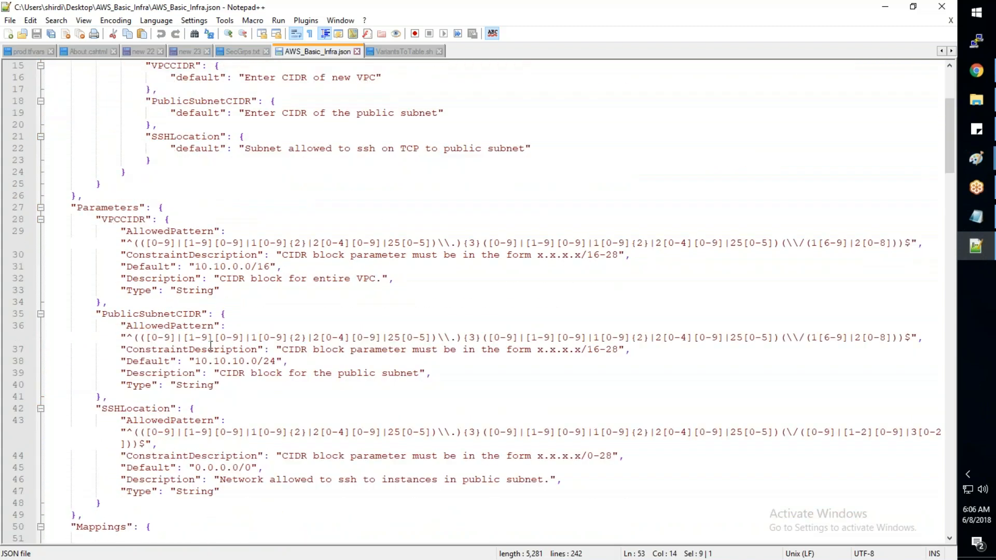
scroll(210, 332, down, 5)
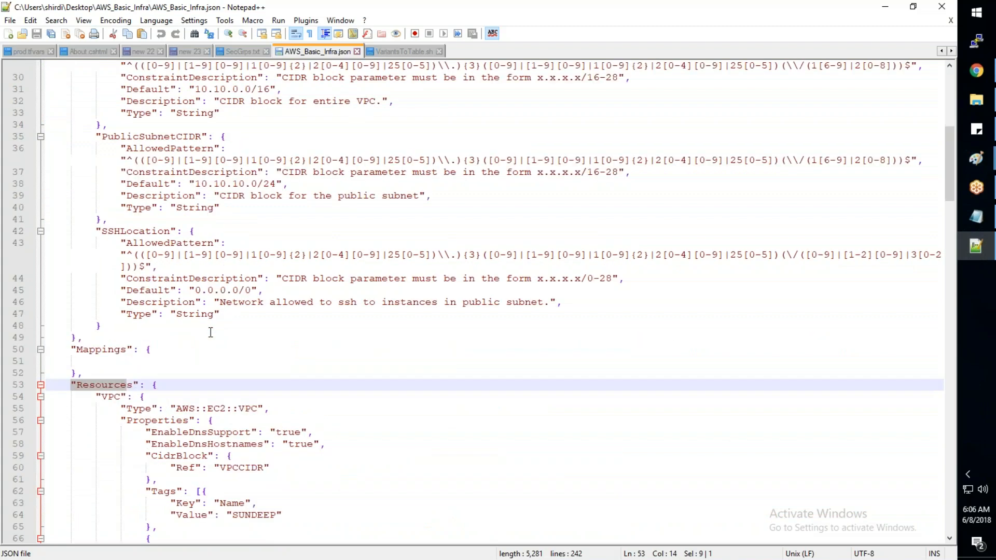
scroll(211, 332, down, 1)
scroll(210, 332, down, 3)
key(shift+Right)
key(shift+Right)
key(shift+Right)
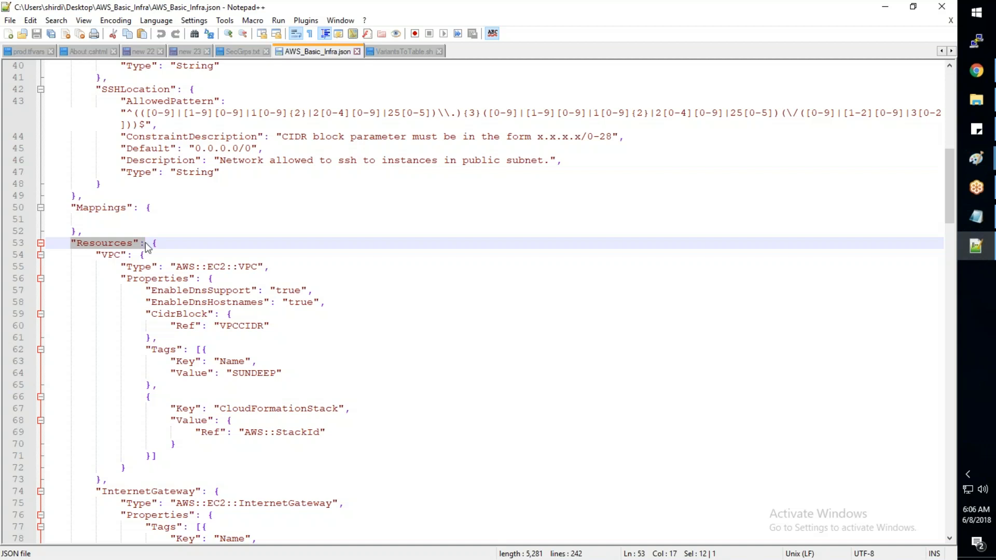
- Highlight the Mappings key on line 50 and review the template back up to its first line
scroll(147, 246, up, 6)
drag(151, 420, 101, 421)
scroll(217, 290, up, 1)
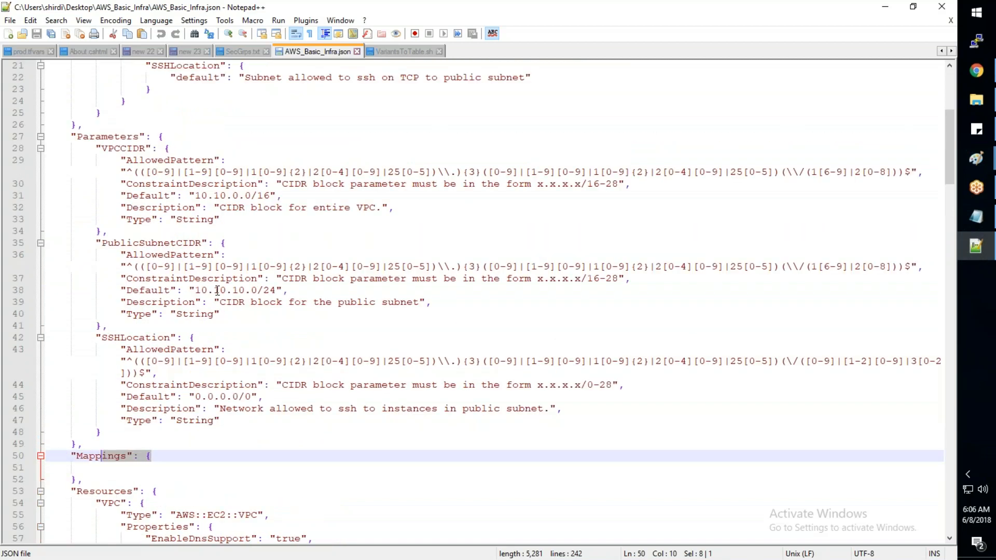
scroll(217, 291, up, 2)
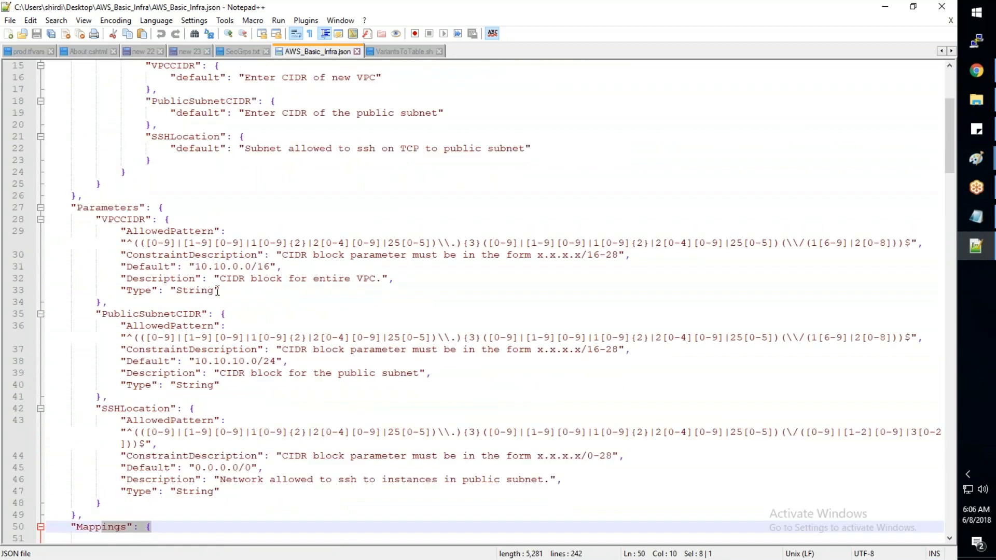
scroll(218, 290, up, 5)
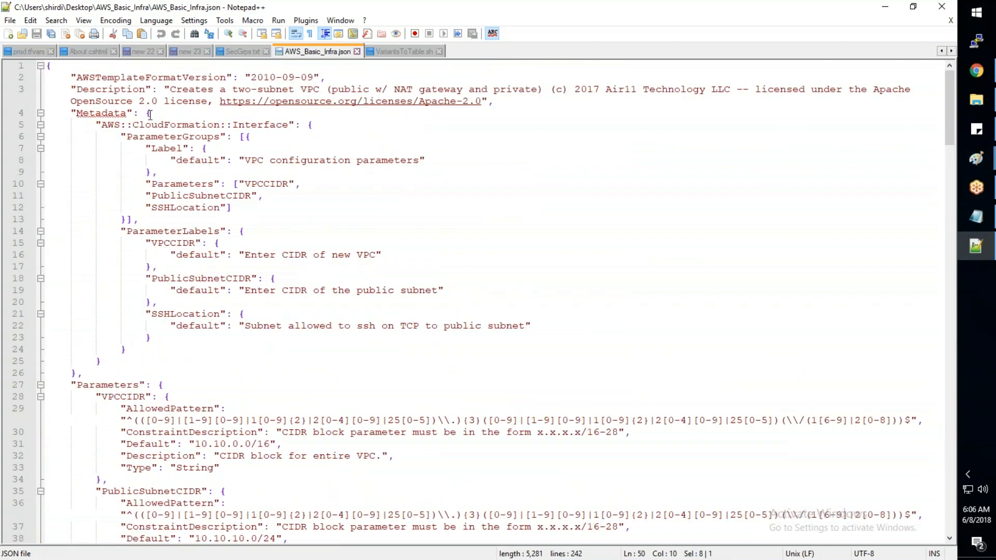
- Review the sections down to Resources and highlight the whole opening line of the Parameters section
scroll(186, 169, down, 5)
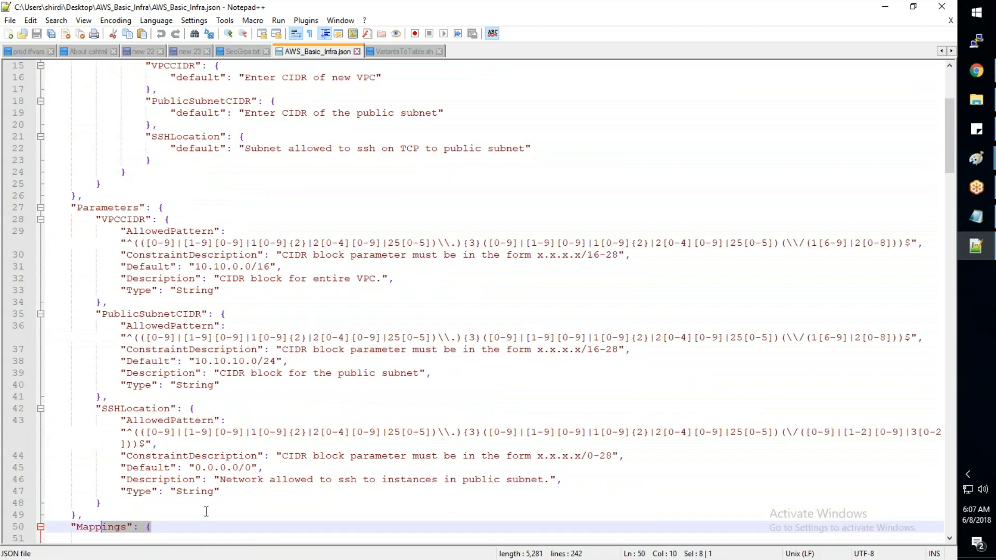
scroll(206, 512, down, 4)
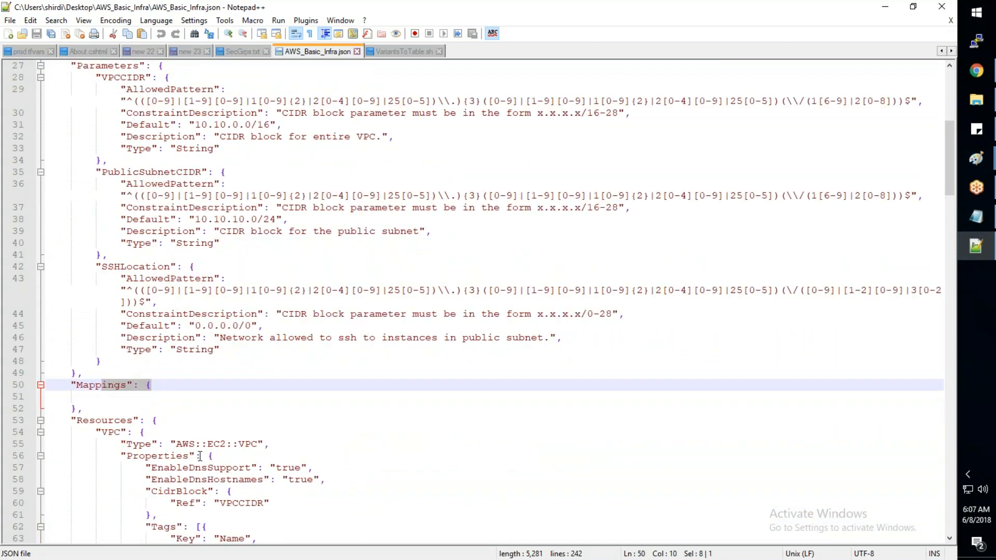
scroll(200, 457, up, 4)
drag(164, 208, 71, 208)
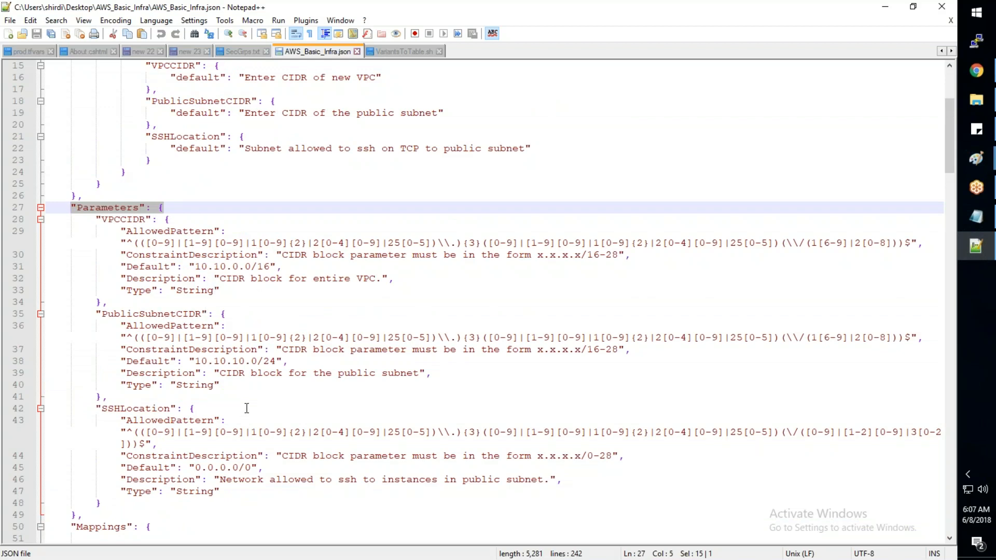
- Select the value of the VPC's Name tag in the Resources section
scroll(247, 409, down, 6)
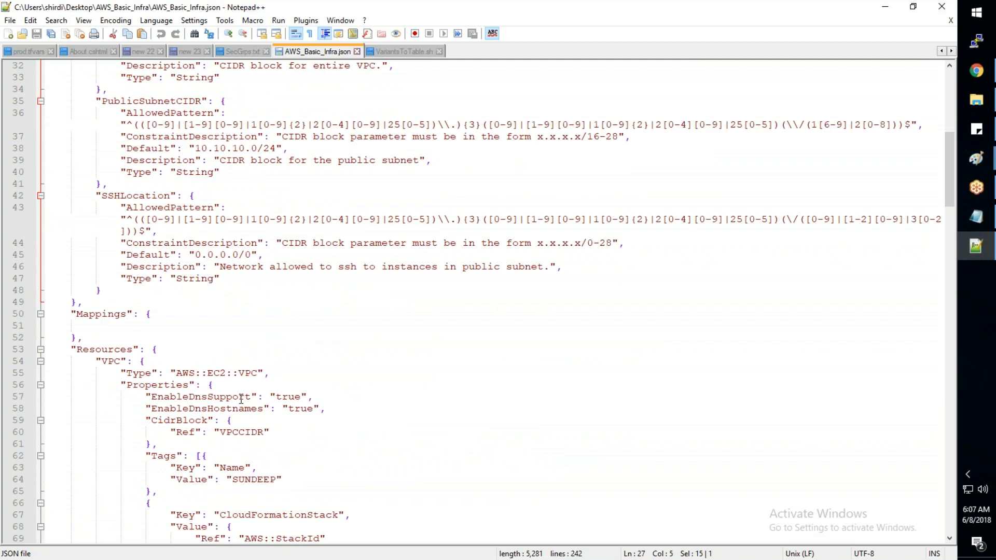
scroll(241, 399, down, 1)
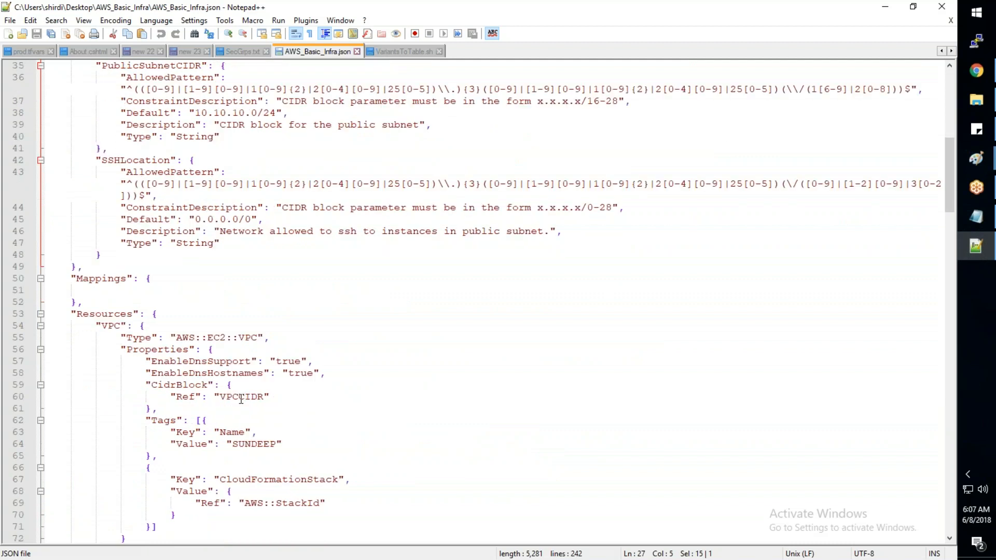
scroll(241, 400, down, 5)
double_click(251, 266)
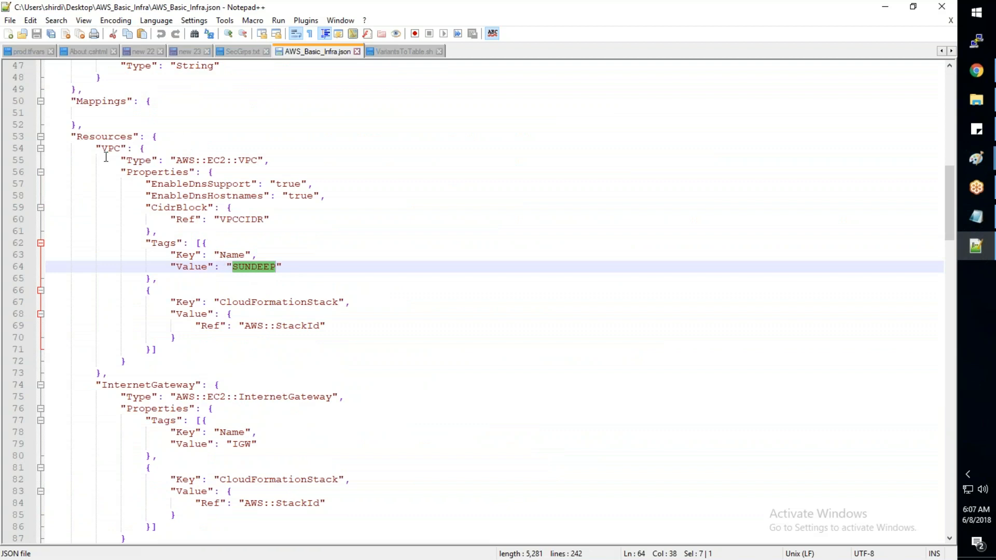
- Examine the template from the VPC resource through the Outputs section, returning to the end of the Parameters section
scroll(106, 157, down, 1)
scroll(106, 157, down, 3)
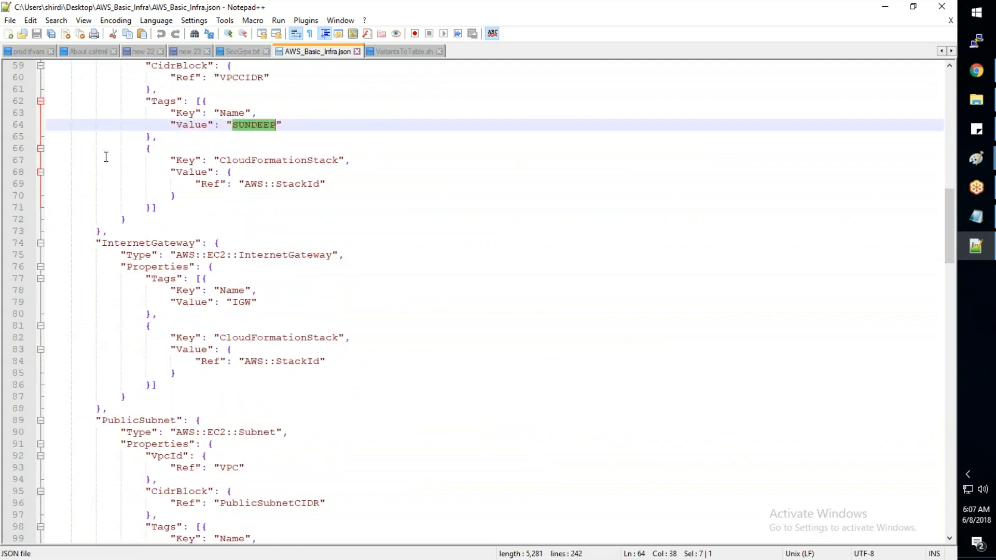
scroll(106, 157, down, 14)
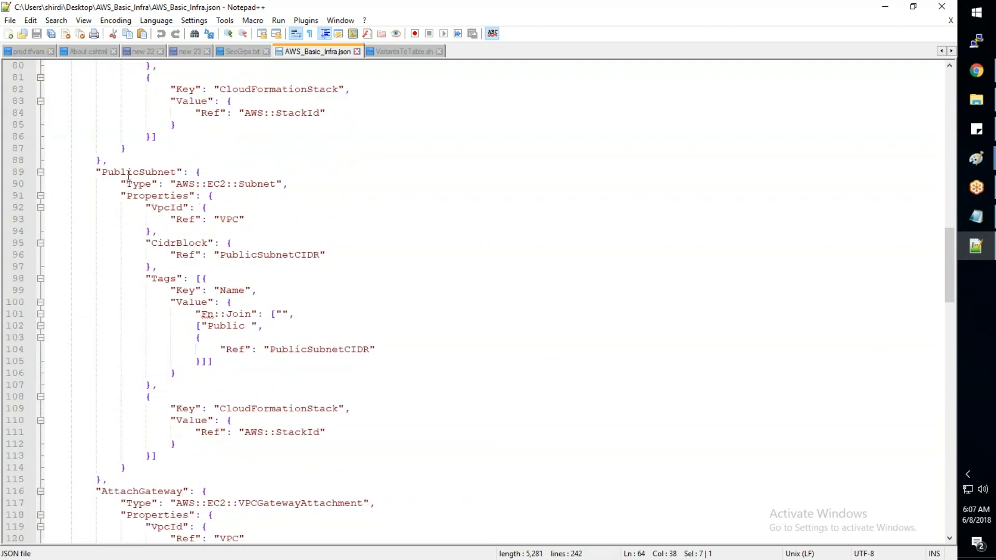
scroll(129, 175, down, 1)
scroll(128, 175, down, 7)
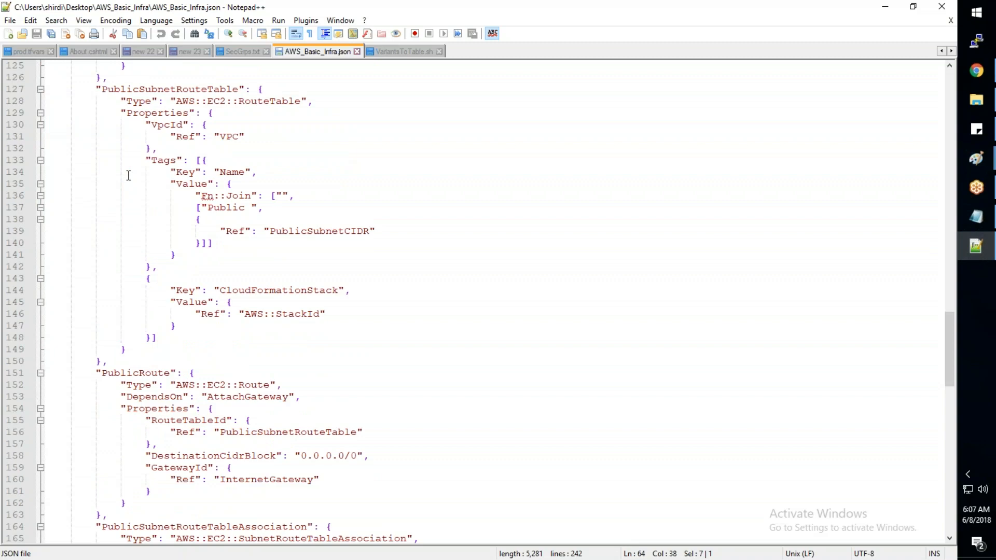
scroll(128, 176, down, 20)
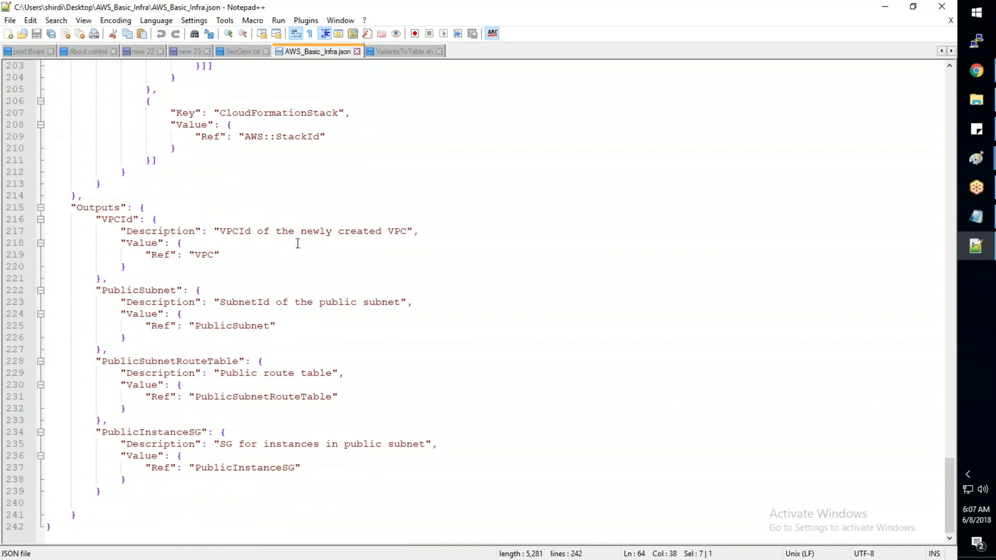
scroll(298, 244, up, 7)
scroll(298, 243, up, 20)
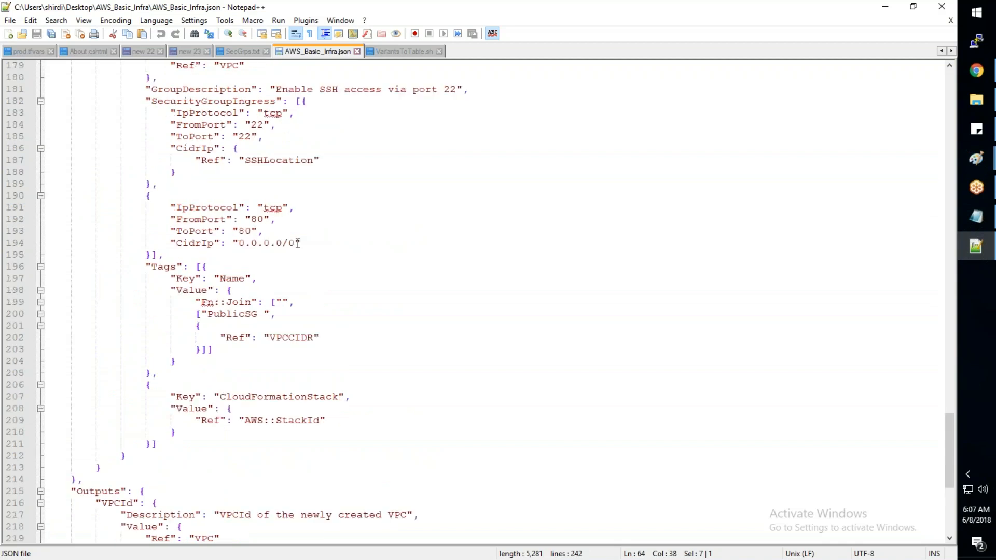
scroll(298, 244, up, 12)
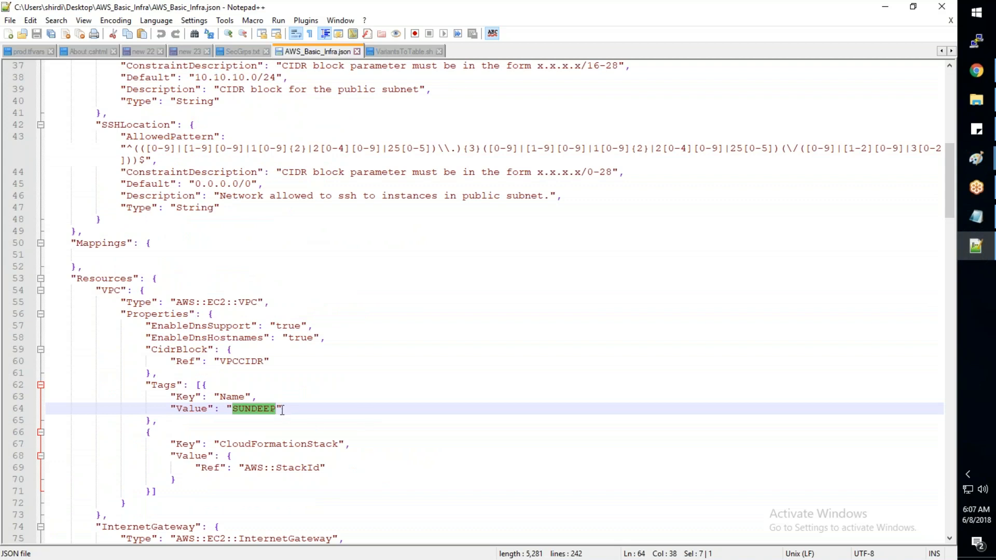
scroll(282, 405, up, 1)
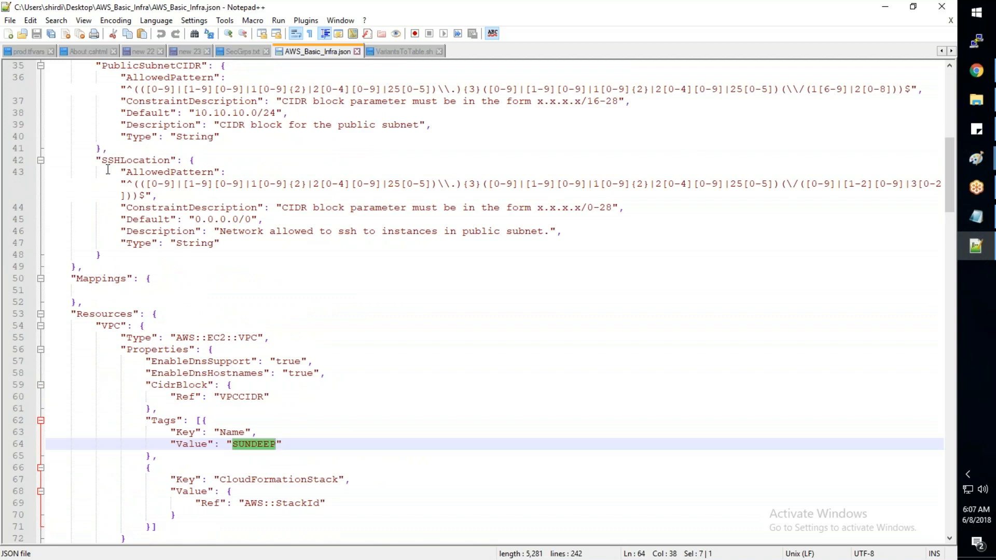
- Start a new "VPCNAME" parameter block with an opening brace after SSHLocation, separating the two parameters with a comma
click(146, 254)
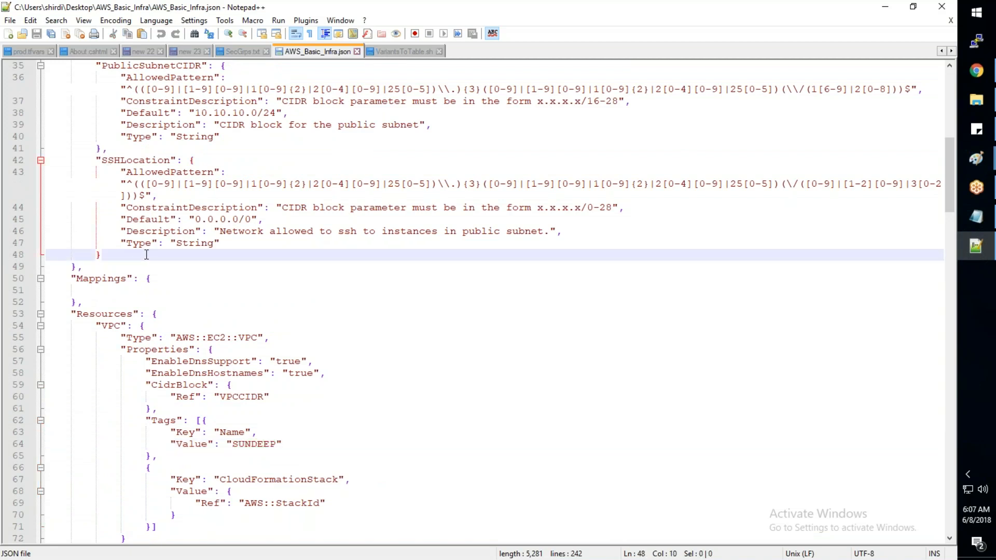
text(,)
key(Return)
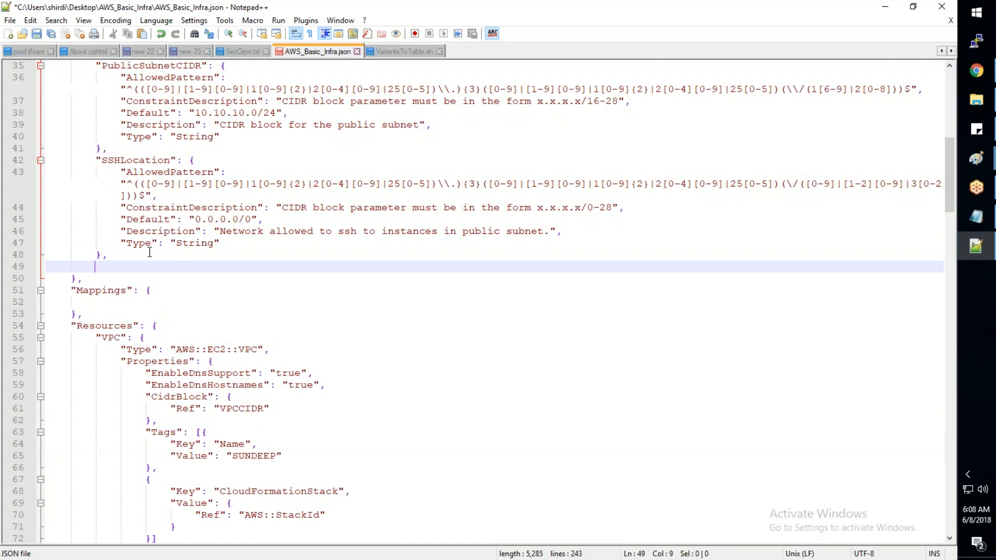
text(VPN)
key(BackSpace)
text(C)
key(Escape)
text(NAME)
key(BackSpace)
key(BackSpace)
key(BackSpace)
key(BackSpace)
key(BackSpace)
key(BackSpace)
key(BackSpace)
text("VP)
key(Escape)
key(BackSpace)
text(PCNA)
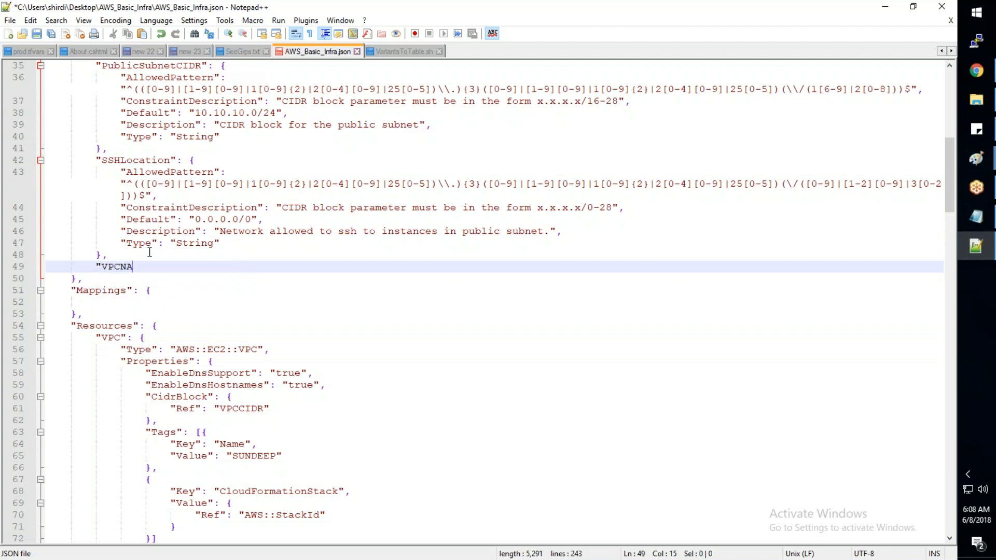
text(ME":{)
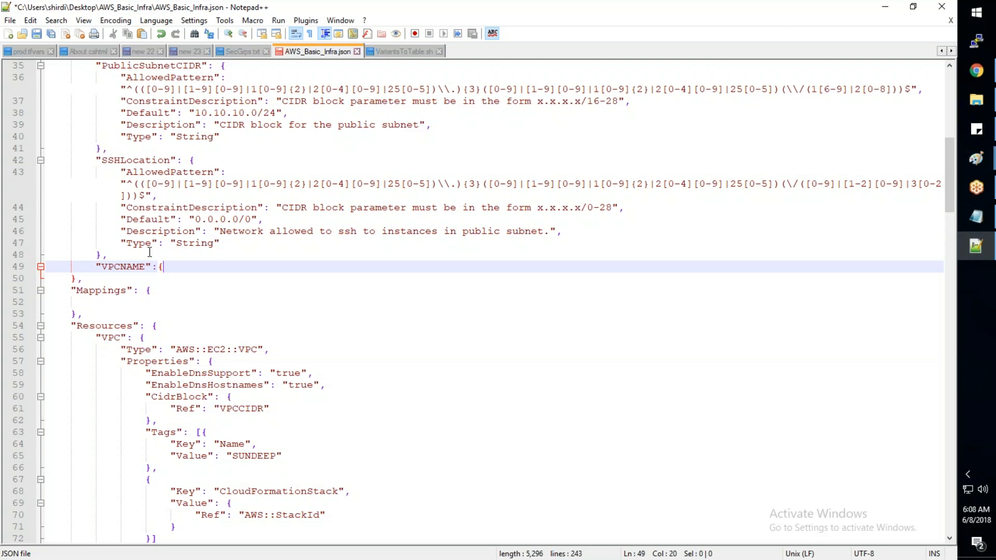
key(Return)
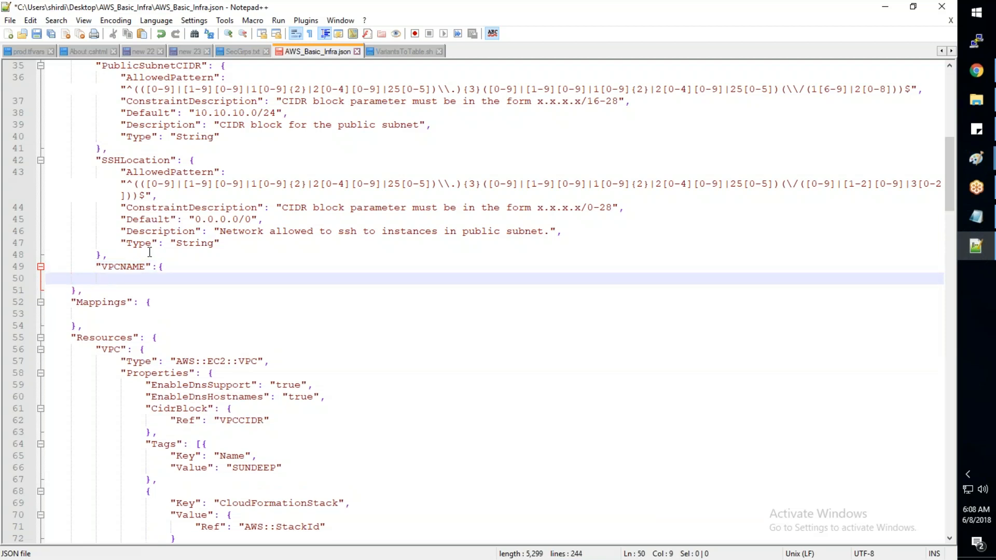
- Copy the "Type": "String" entry from SSHLocation into the VPCNAME block and end it with a comma
drag(219, 244, 120, 243)
key(ctrl+c)
click(119, 279)
key(Tab)
key(ctrl+v)
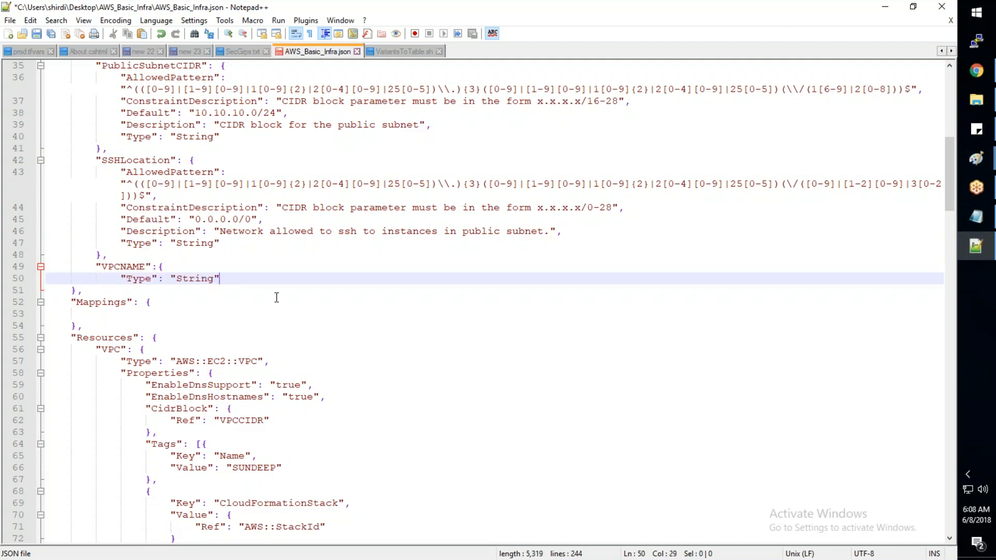
text(,)
key(Return)
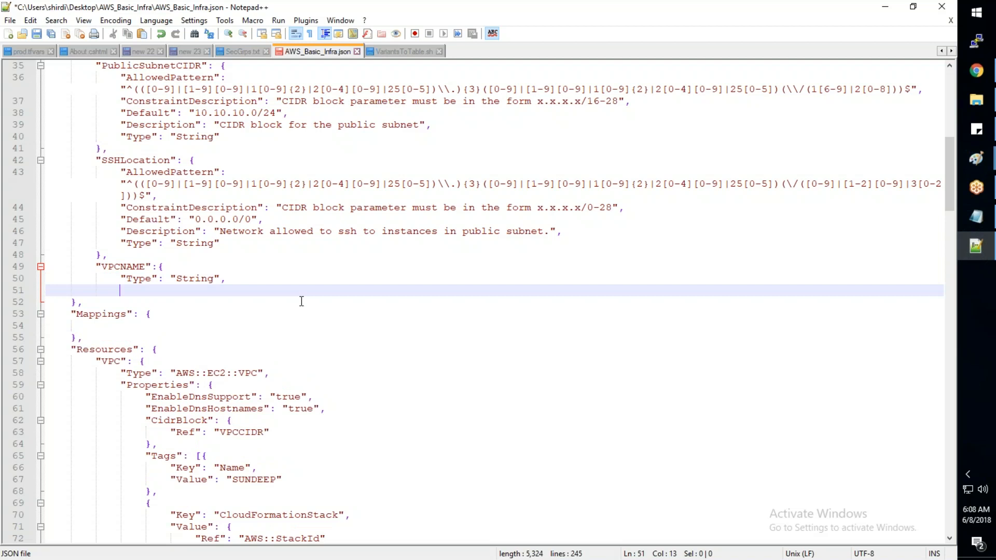
- Copy SSHLocation's Default entry into the VPCNAME block and set the default value to "MyVPC"
drag(262, 221, 120, 220)
key(ctrl+c)
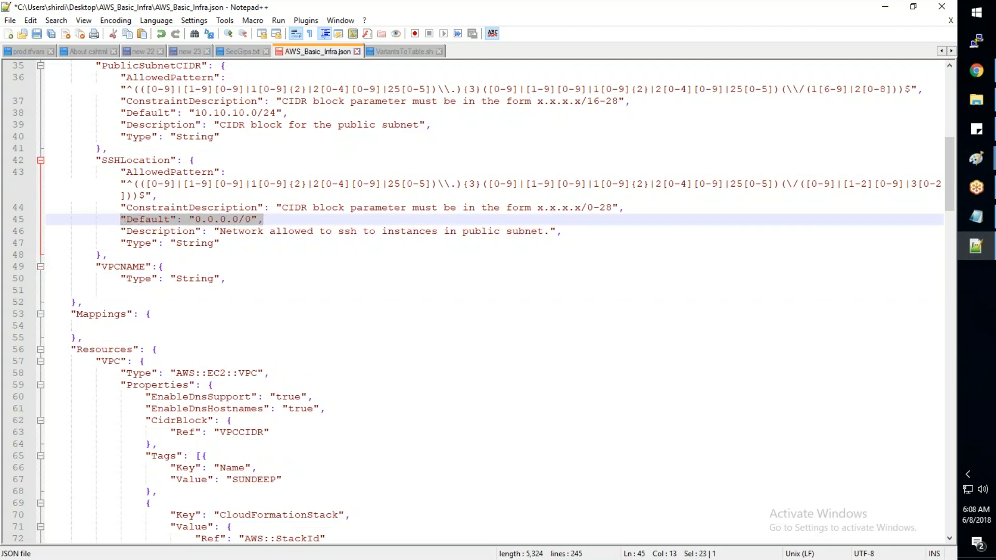
click(130, 291)
key(ctrl+v)
click(250, 290)
key(BackSpace)
key(BackSpace)
key(BackSpace)
key(BackSpace)
key(BackSpace)
key(BackSpace)
key(BackSpace)
key(BackSpace)
key(BackSpace)
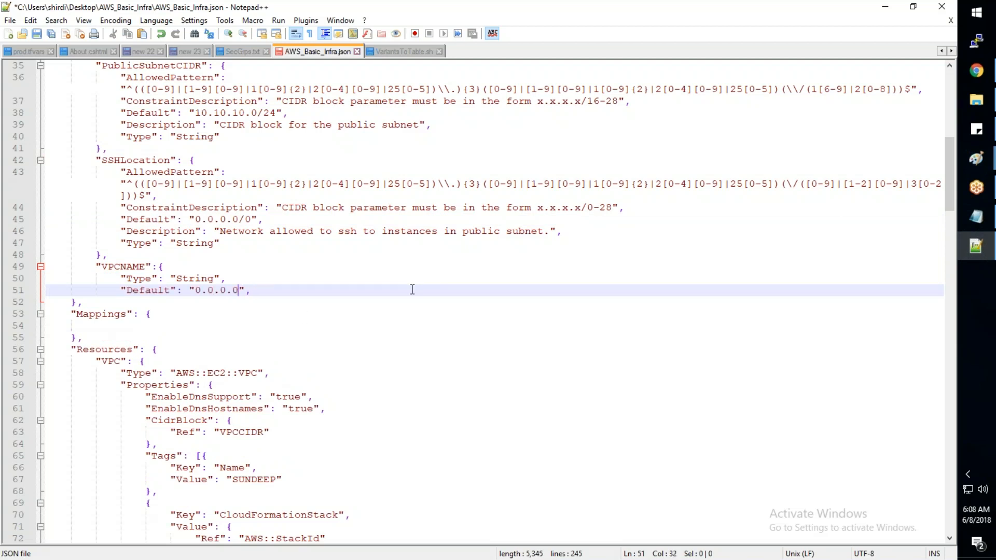
text(MyVPC)
key(End)
key(Return)
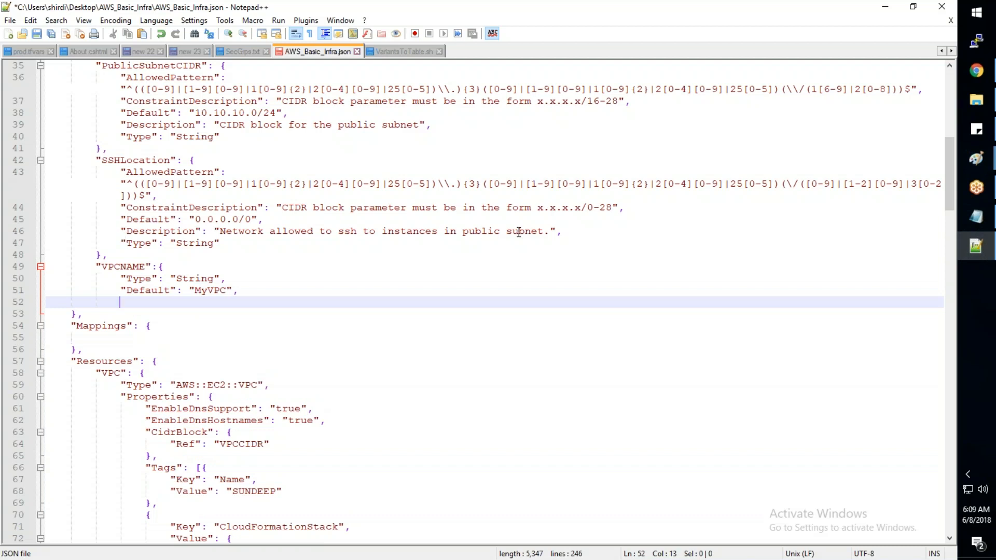
- Copy SSHLocation's Description entry onto a new line below VPCNAME's Default entry
drag(556, 232, 121, 231)
key(ctrl+c)
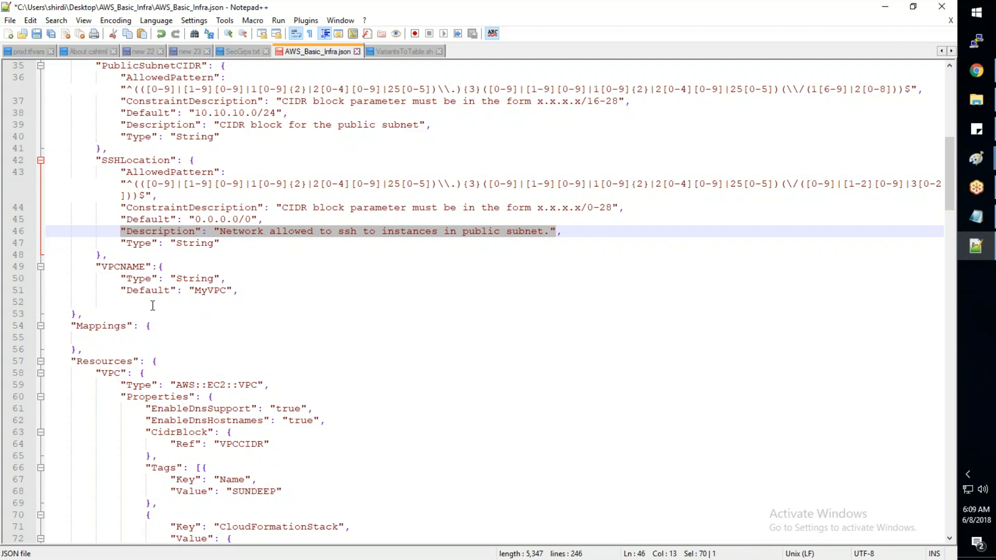
click(254, 291)
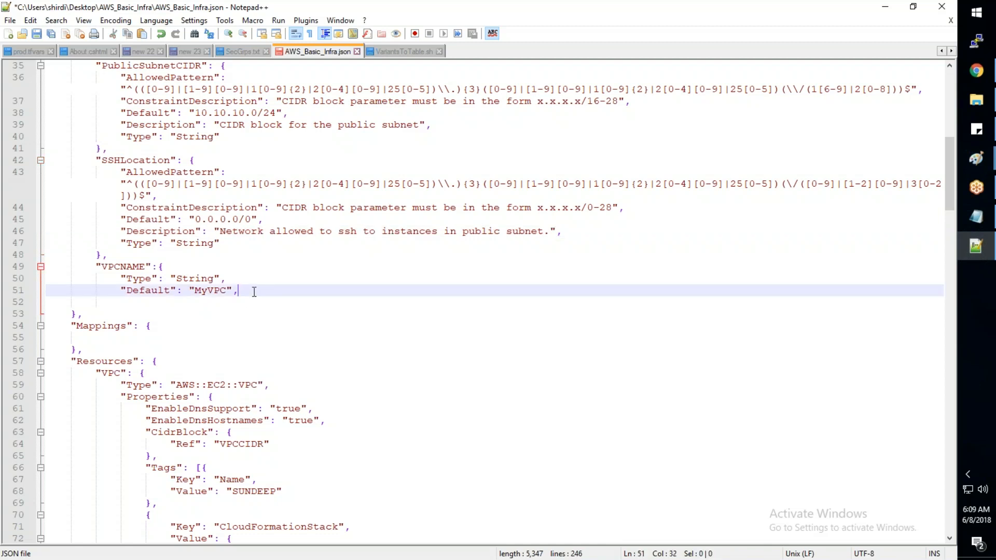
key(Return)
key(ctrl+v)
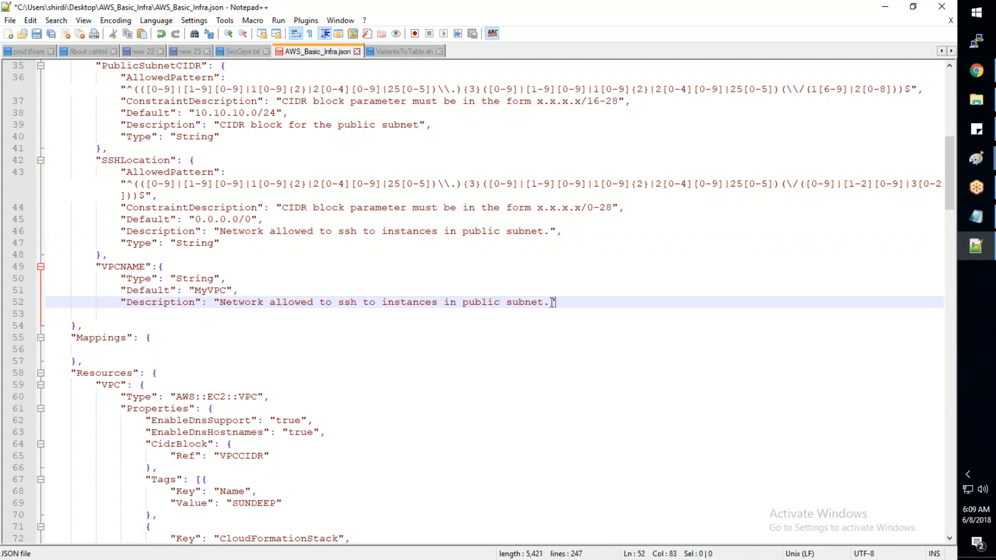
- Change VPCNAME's description to "This is the name of the VPC." and save the template
key(BackSpace)
key(BackSpace)
key(BackSpace)
key(BackSpace)
key(BackSpace)
key(BackSpace)
key(BackSpace)
key(BackSpace)
key(BackSpace)
key(BackSpace)
key(BackSpace)
key(BackSpace)
key(BackSpace)
key(BackSpace)
key(BackSpace)
key(BackSpace)
key(BackSpace)
key(BackSpace)
key(BackSpace)
key(BackSpace)
key(BackSpace)
key(BackSpace)
key(BackSpace)
key(BackSpace)
key(BackSpace)
key(BackSpace)
key(BackSpace)
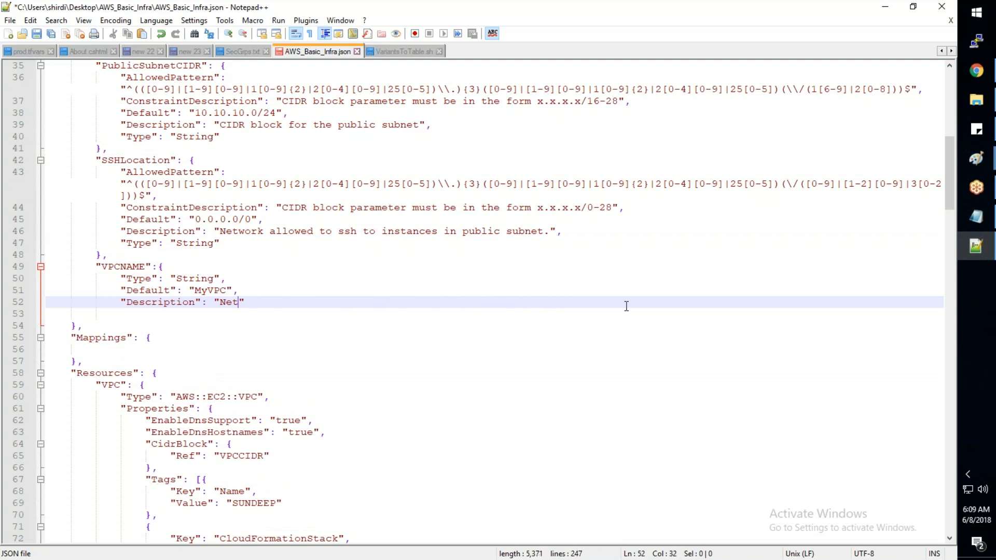
key(BackSpace)
key(BackSpace)
key(BackSpace)
text(This is the )
text(name of the )
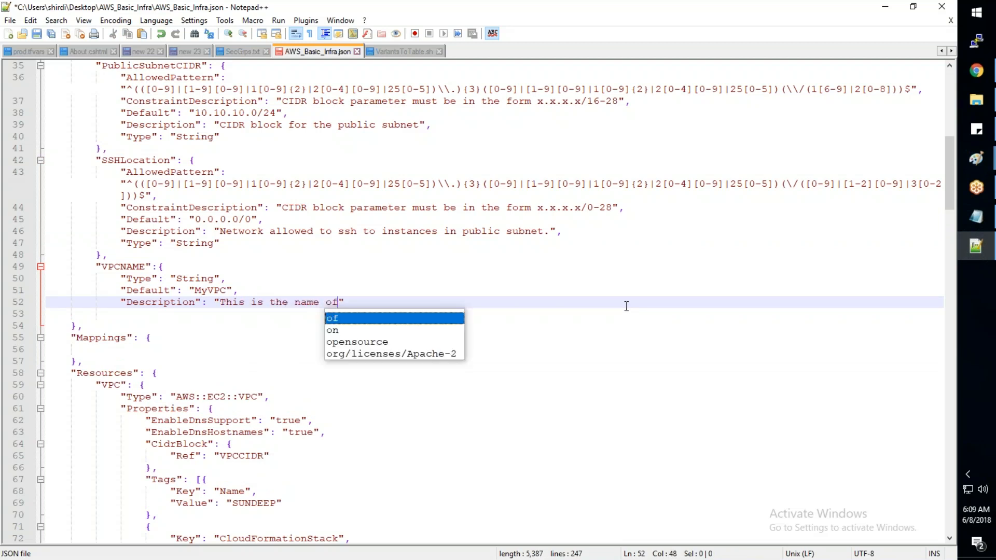
text(VPC)
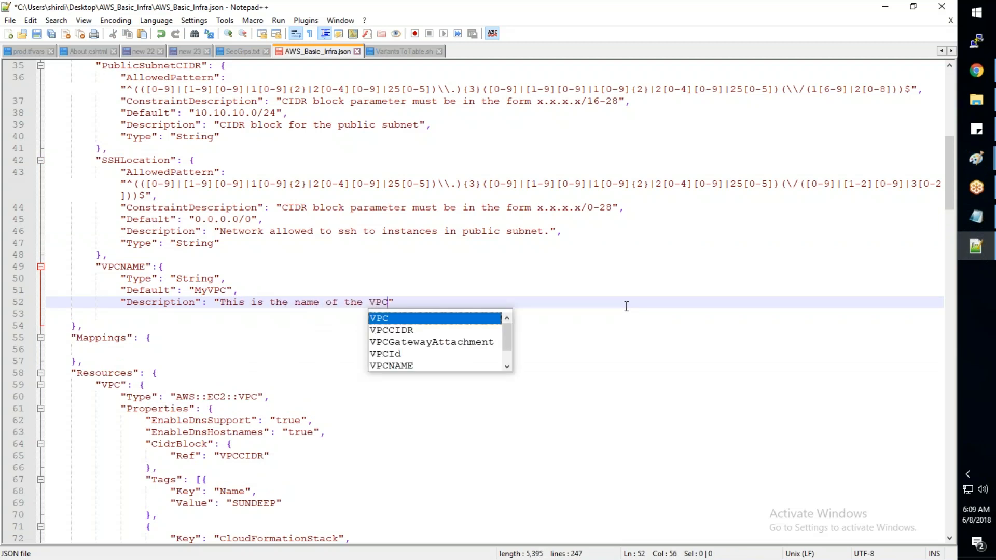
text(.)
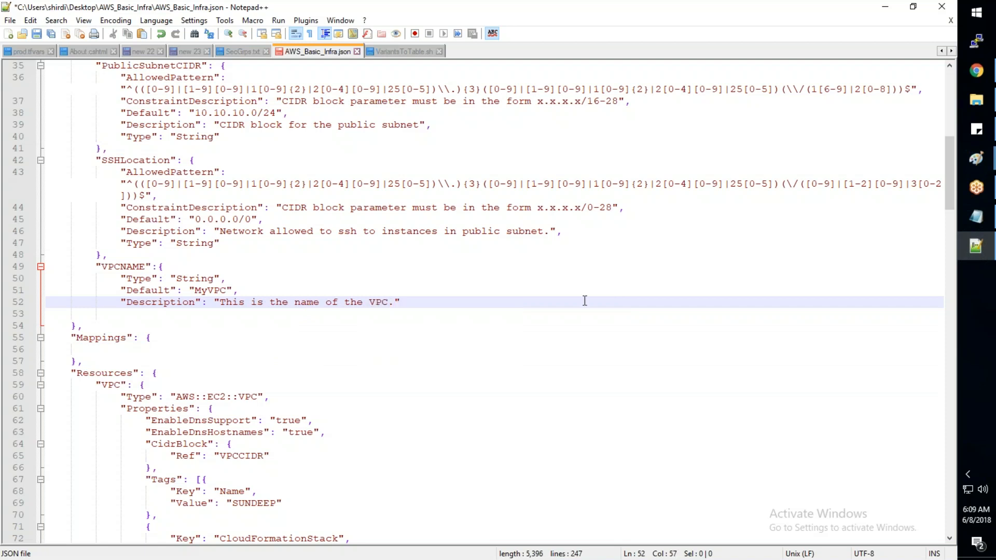
click(434, 365)
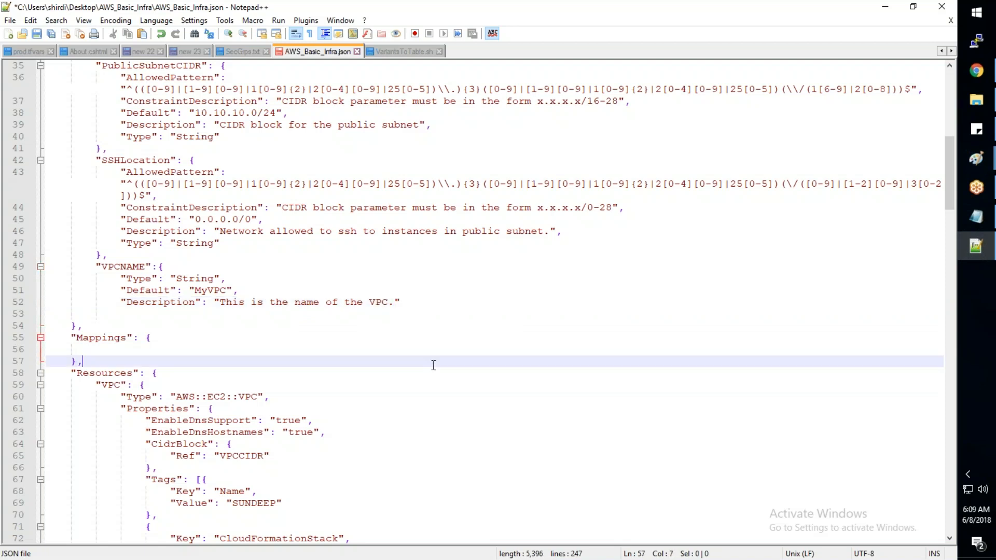
key(ctrl+s)
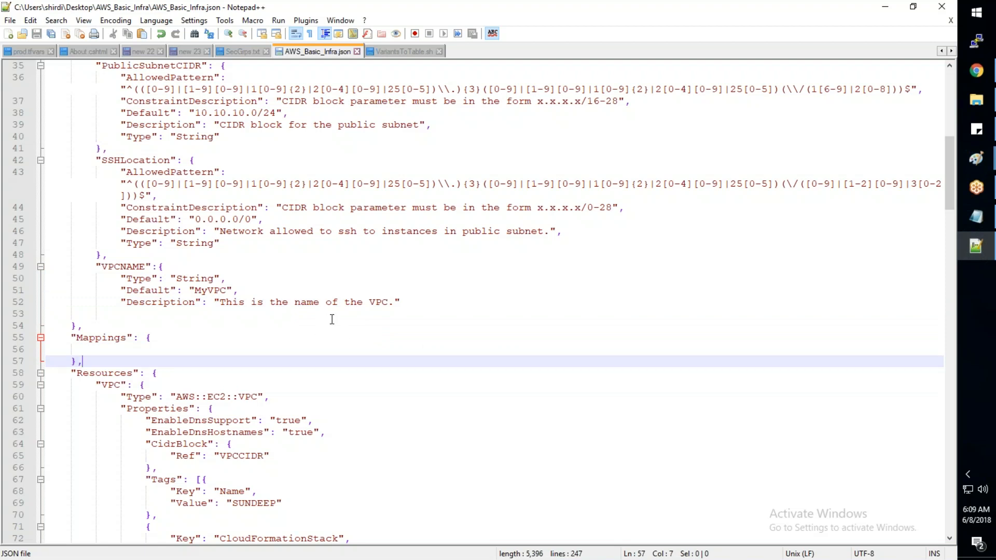
- Insert a "Ref": key before the literal value of the VPC's Name tag in the Resources section
scroll(332, 319, down, 1)
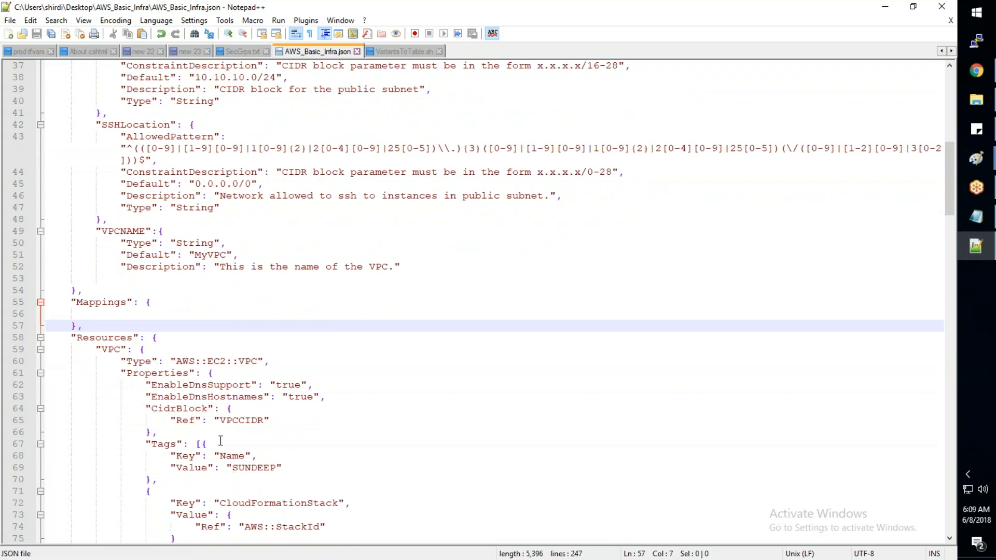
scroll(220, 440, down, 2)
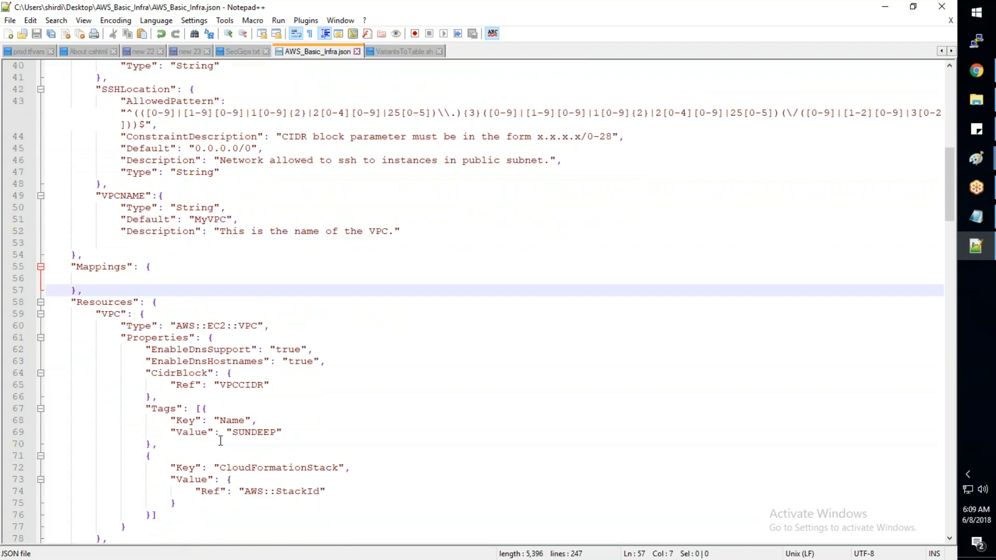
click(232, 397)
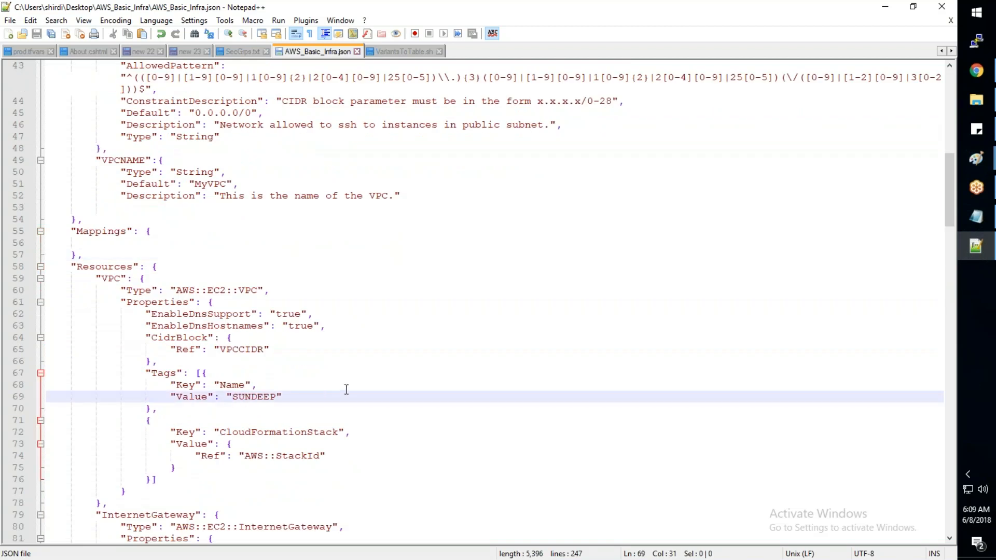
click(130, 160)
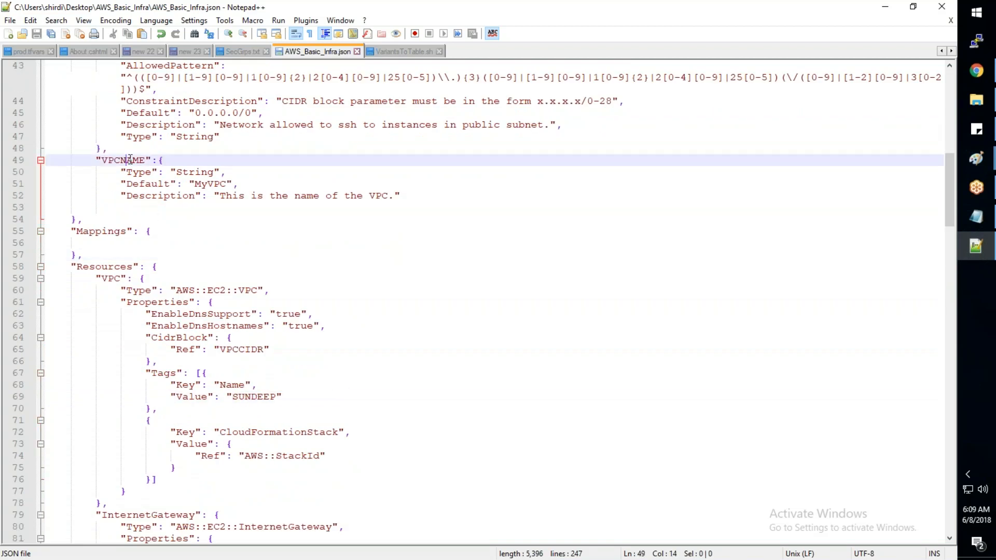
double_click(130, 159)
click(232, 397)
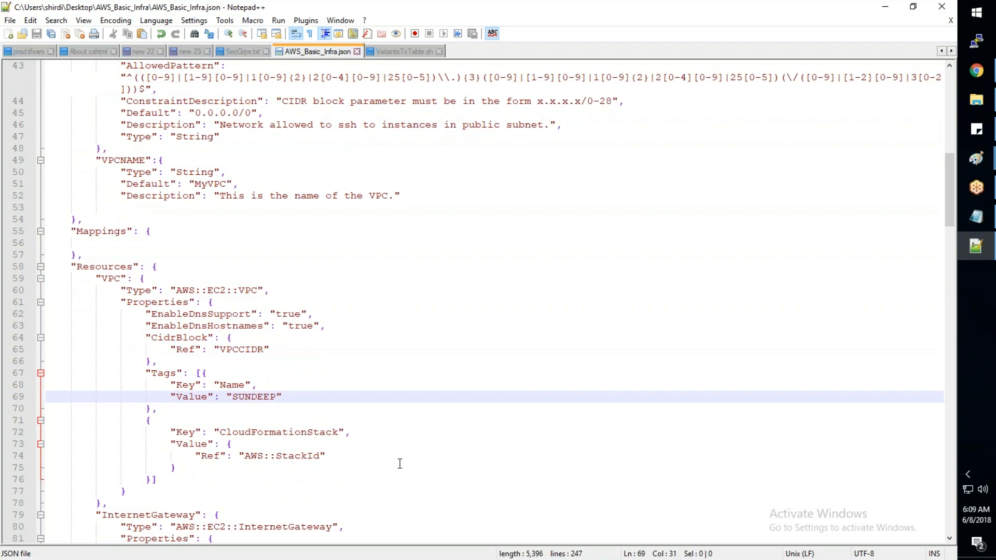
text(")
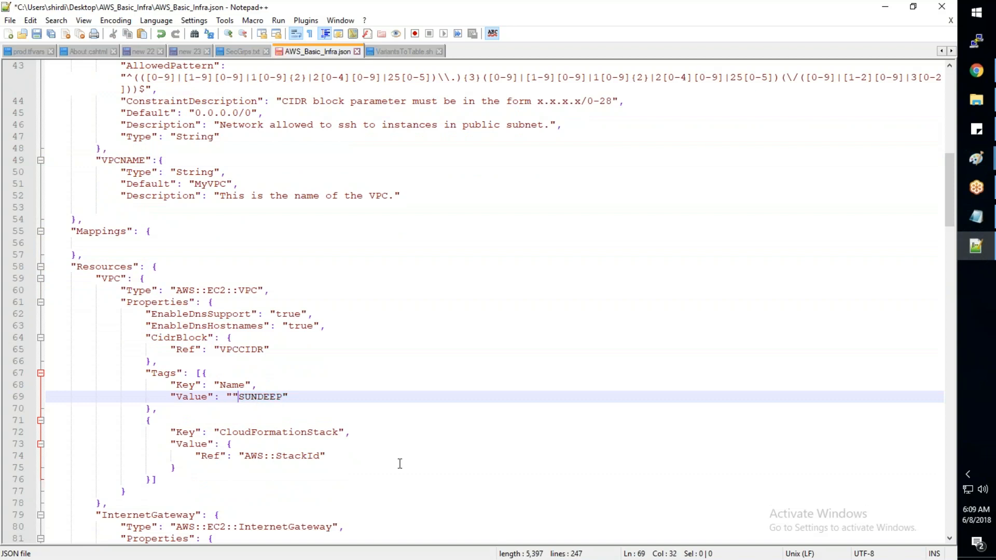
text(Ref")
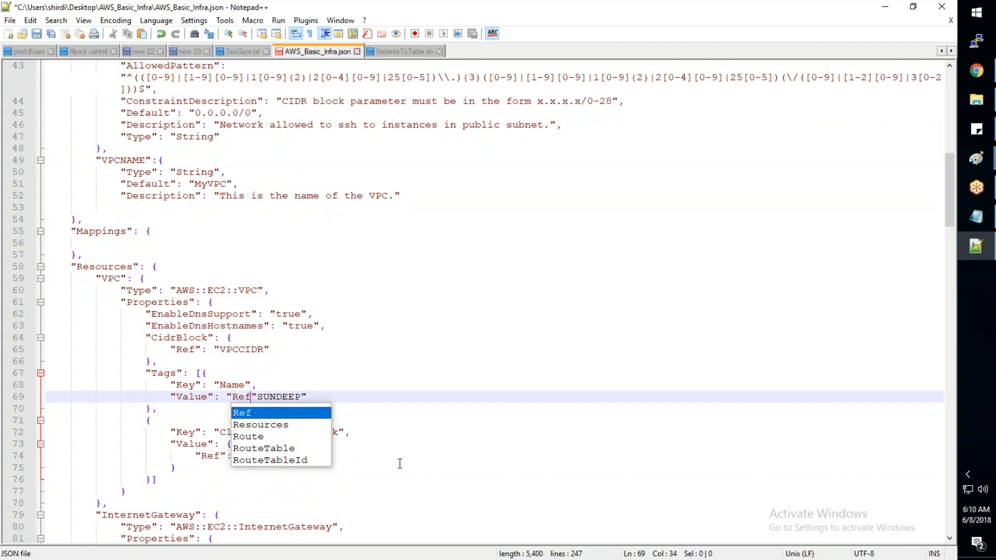
text(")
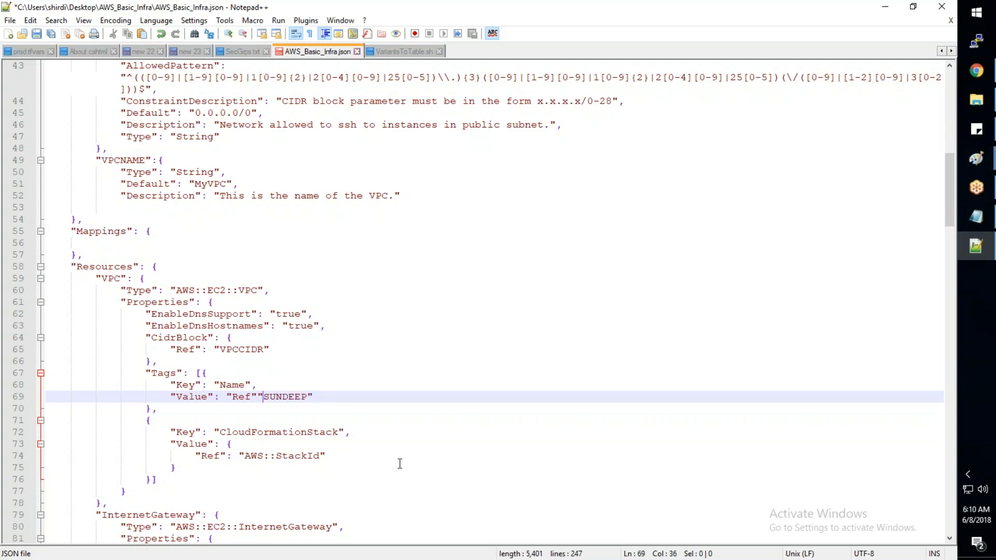
text(:)
- Complete the VPC Name tag's value by adding a colon after "Ref" and replacing the literal name with "VPCNAME"
key(Right)
key(Right)
key(Right)
key(Right)
key(Right)
key(Right)
key(Right)
key(BackSpace)
key(BackSpace)
key(BackSpace)
key(BackSpace)
key(BackSpace)
key(BackSpace)
key(BackSpace)
text(VP)
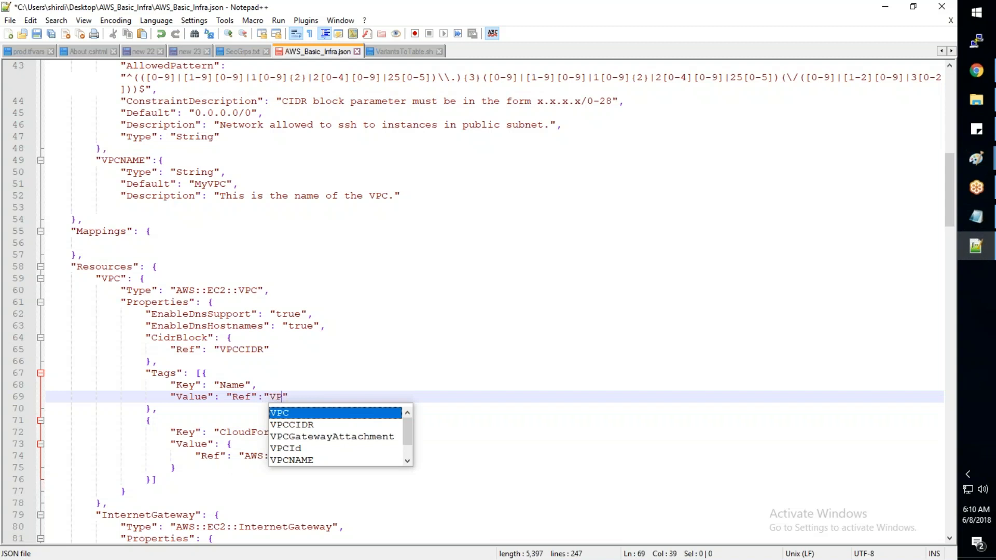
text(CNAME)
click(433, 435)
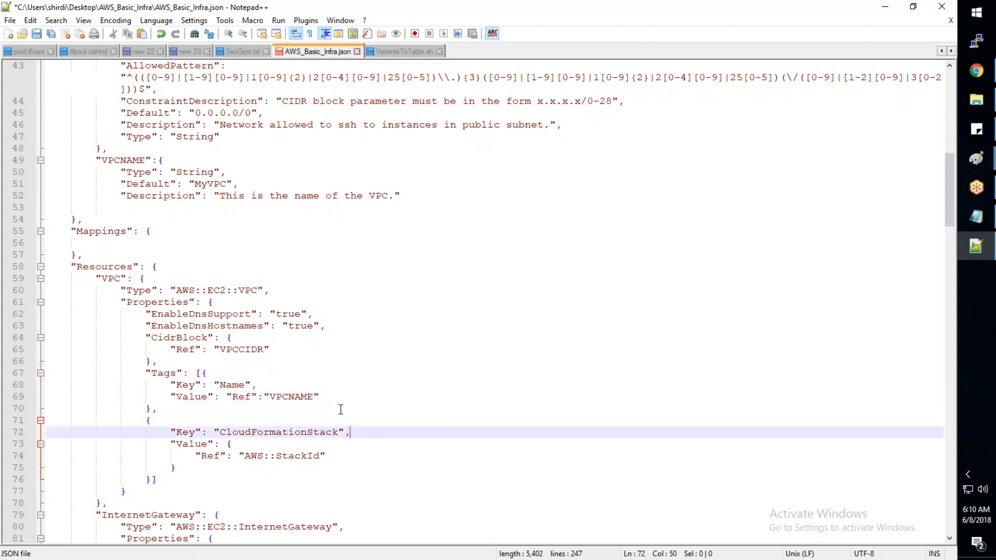
- Compare the Name tag's reference with CidrBlock's VPCCIDR reference and its parameter definition, and save the template
drag(171, 349, 269, 349)
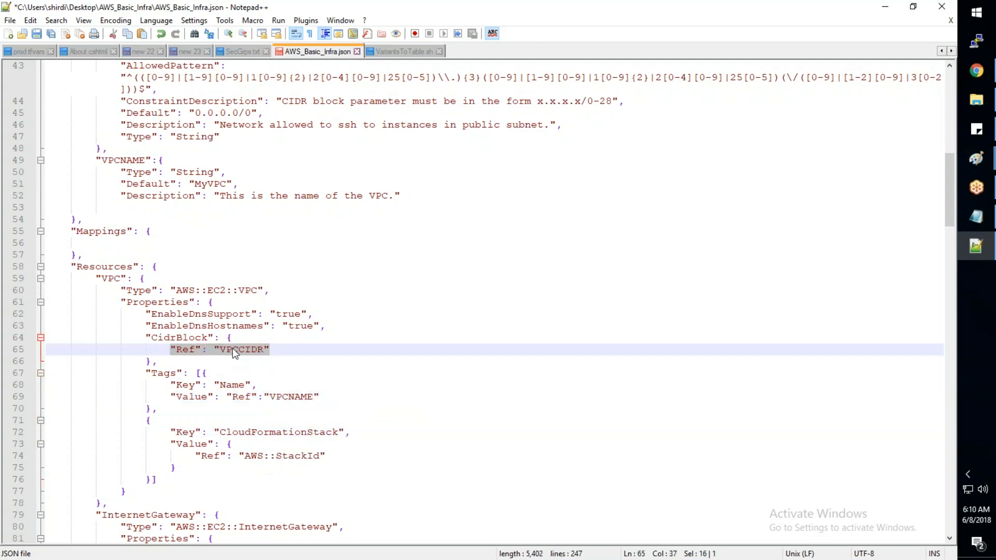
scroll(233, 348, up, 2)
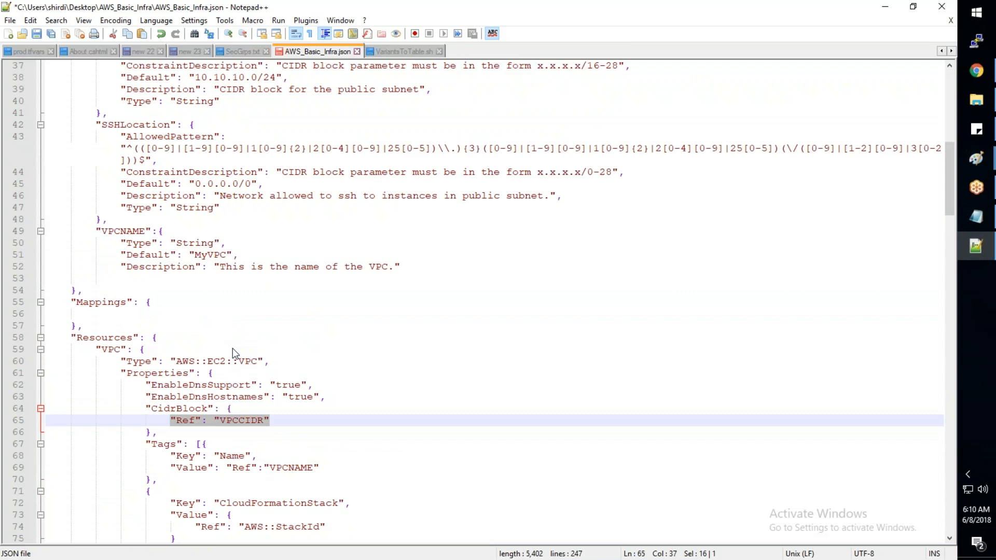
scroll(233, 348, up, 2)
scroll(467, 311, up, 3)
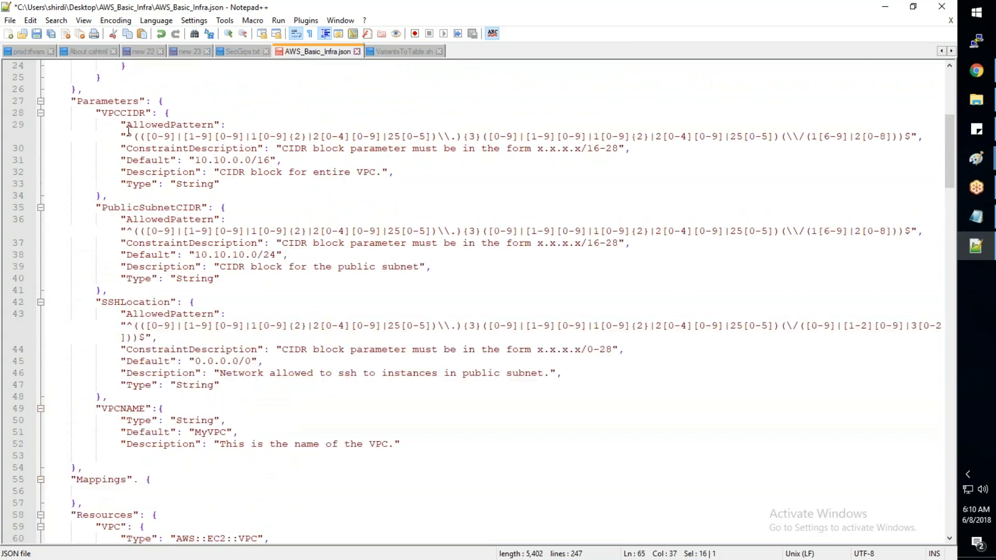
scroll(467, 311, down, 7)
click(467, 395)
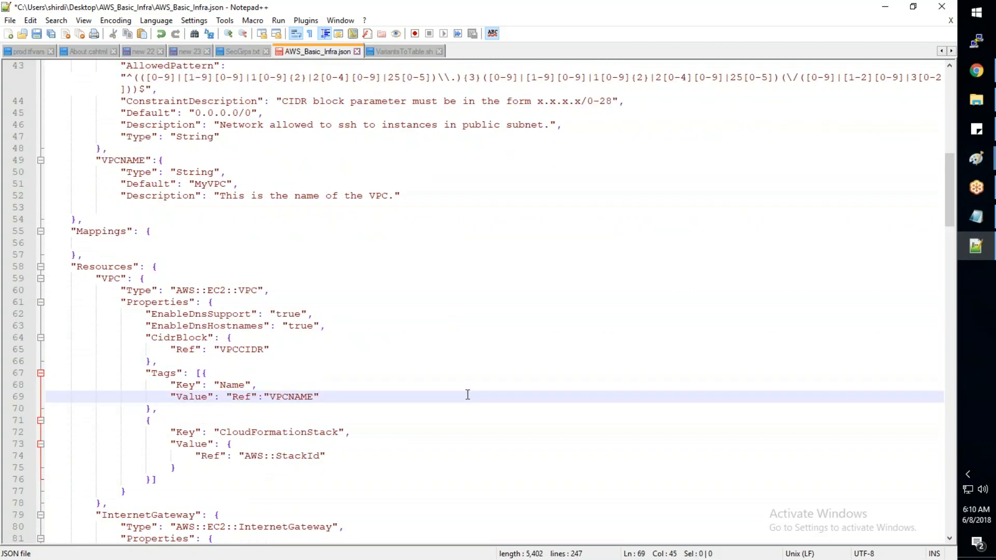
key(ctrl+s)
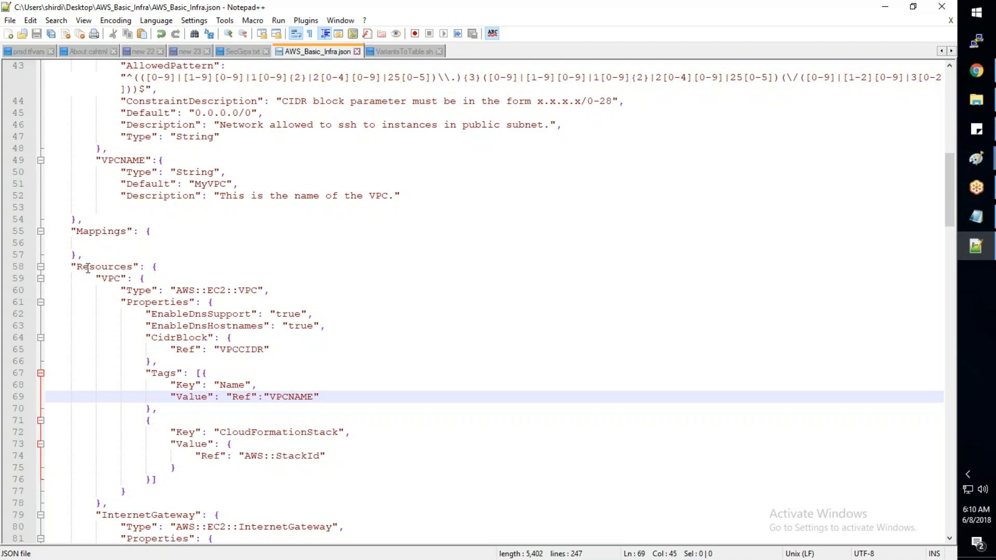
- Switch to Chrome and open jsonlint.com in a new tab
mouse_move(986, 70)
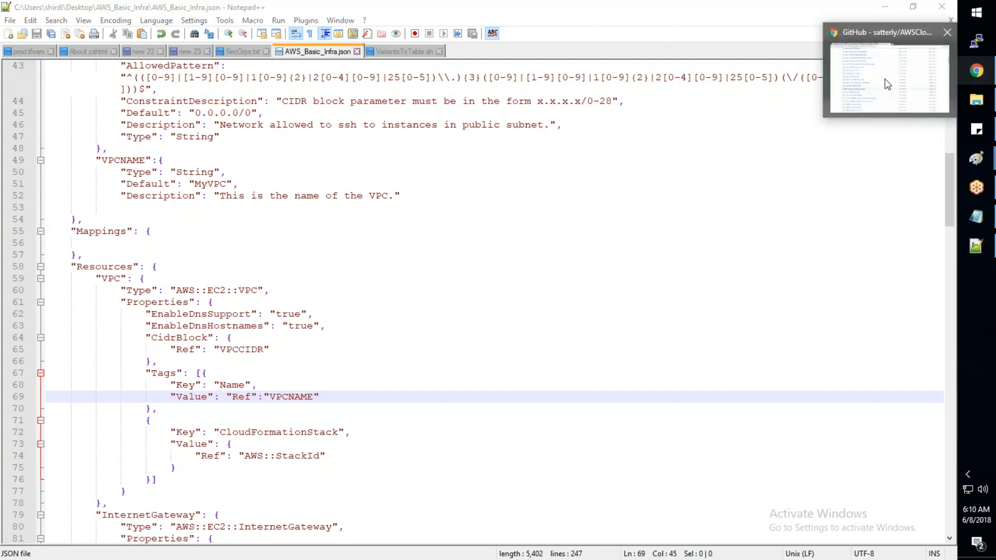
click(888, 84)
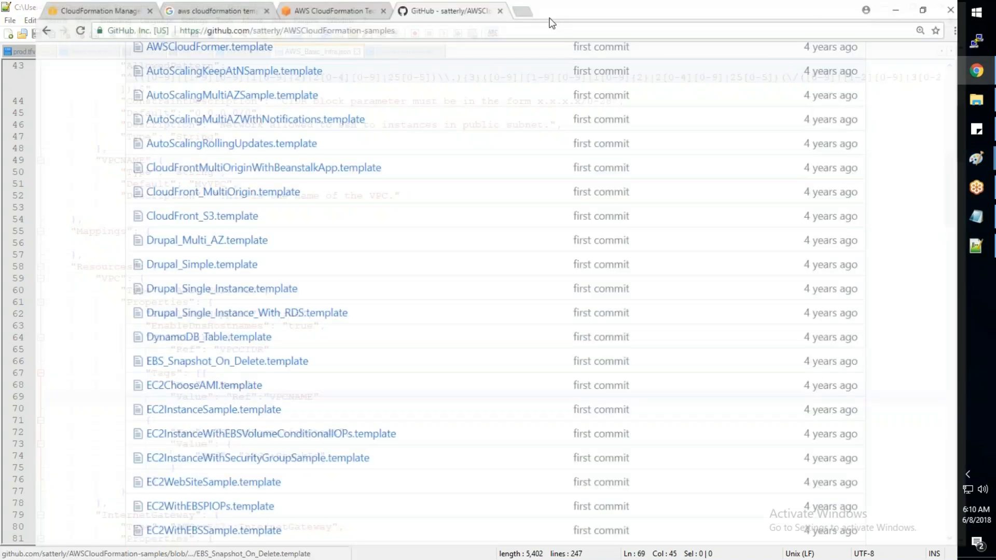
click(505, 11)
text(jsonlint.com)
key(Return)
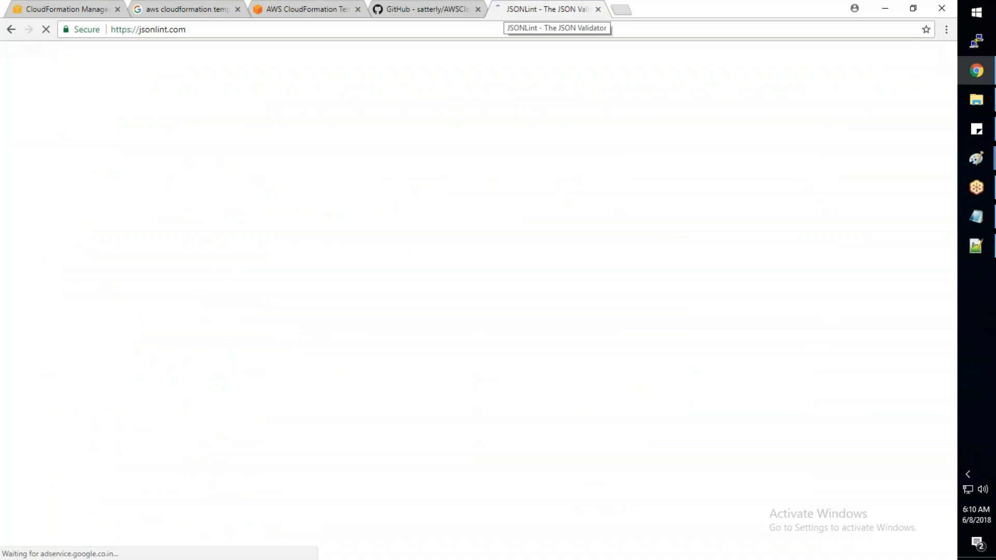
- Copy the entire template from Notepad++ into JSONLint, validate it and inspect the lines around the flagged one
key(alt+Tab)
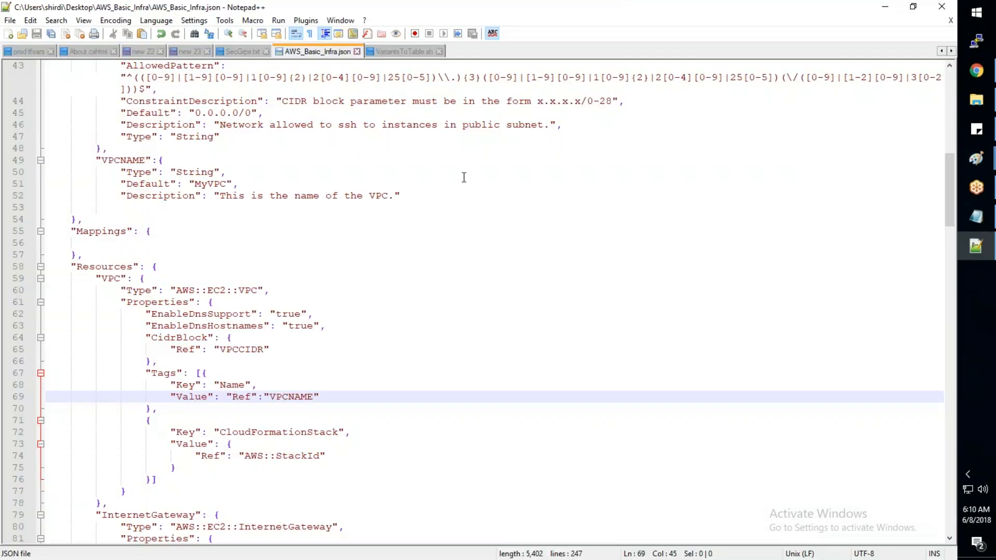
key(ctrl+a)
key(ctrl+c)
key(alt+Tab)
key(ctrl+v)
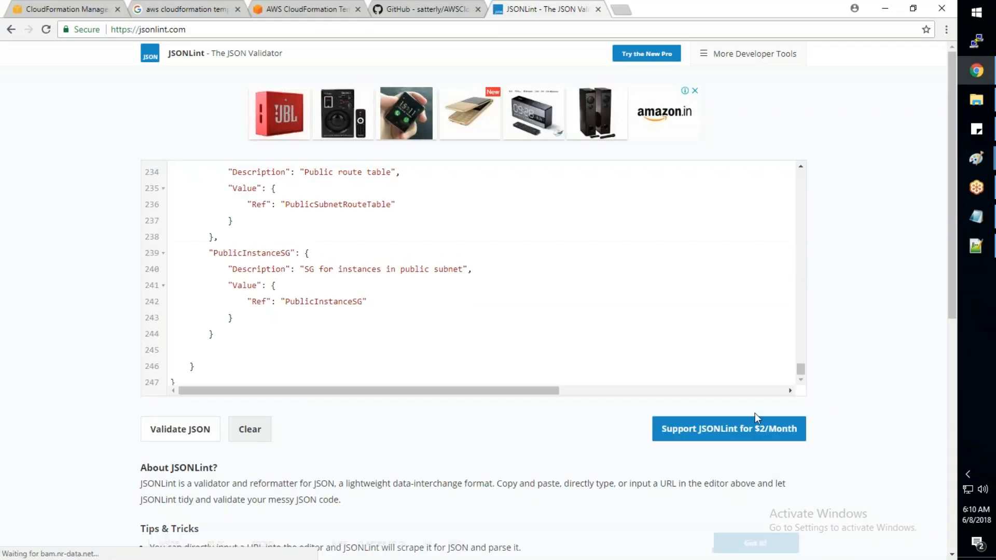
click(180, 429)
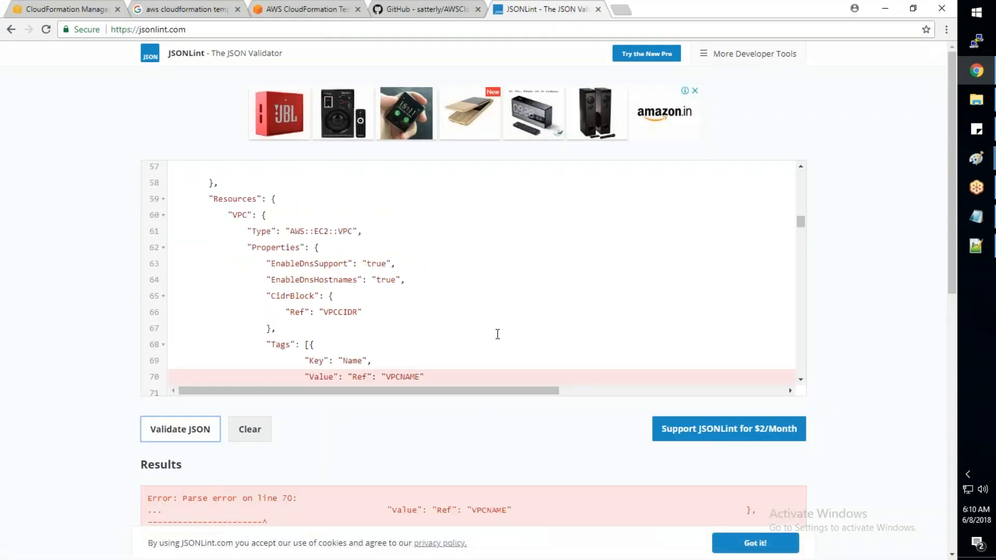
scroll(497, 335, down, 4)
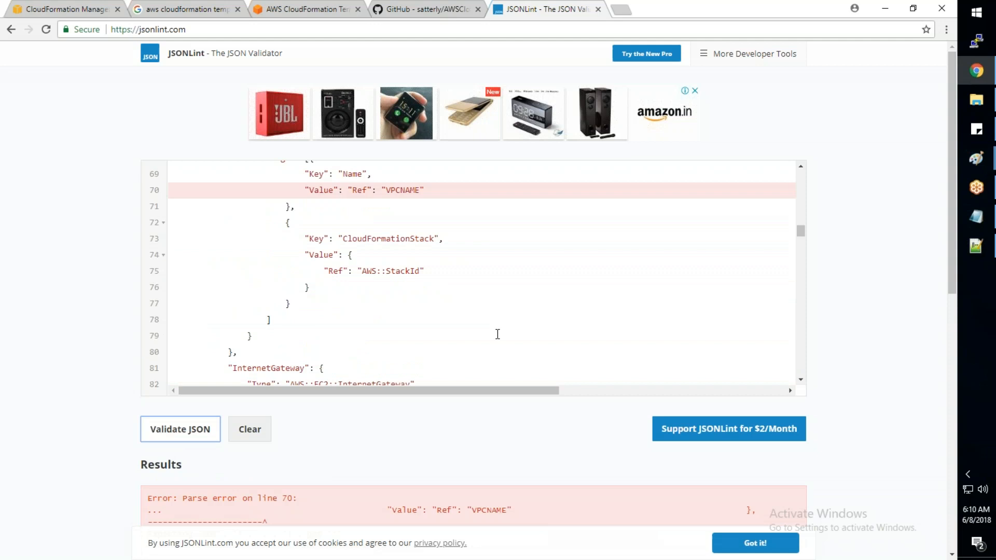
scroll(498, 334, up, 1)
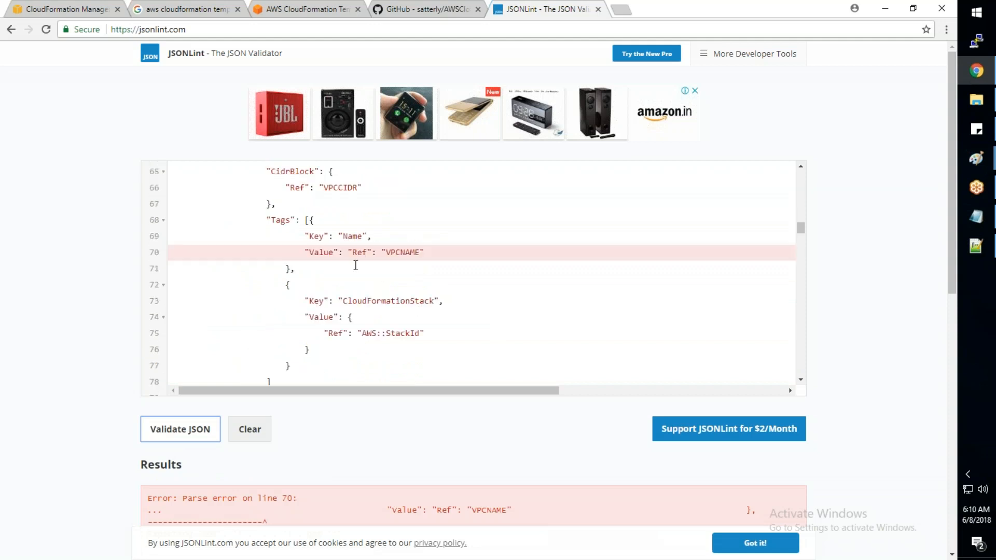
- Back in Notepad++, enclose "Ref":"VPCNAME" in curly braces in the VPC's Name tag and save the template
key(alt+Tab)
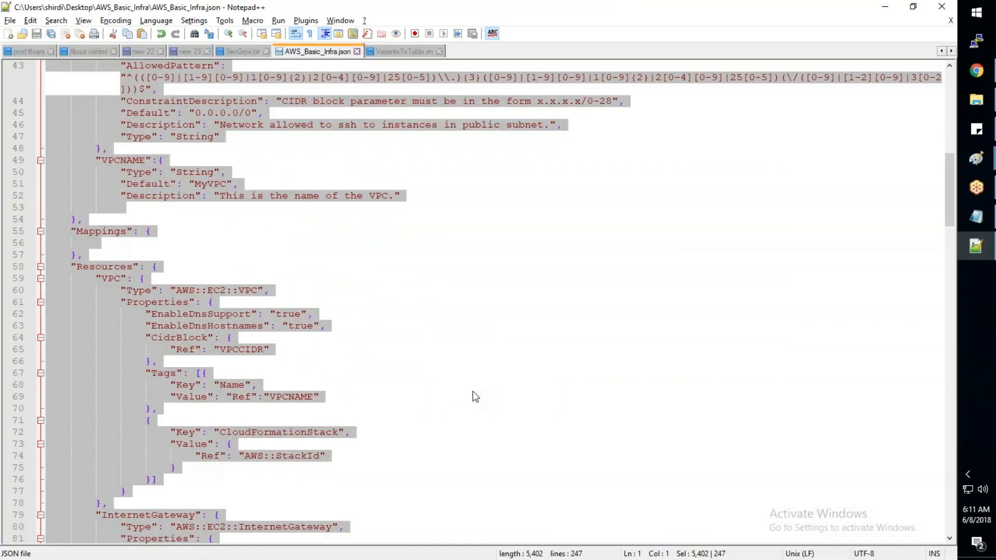
click(472, 393)
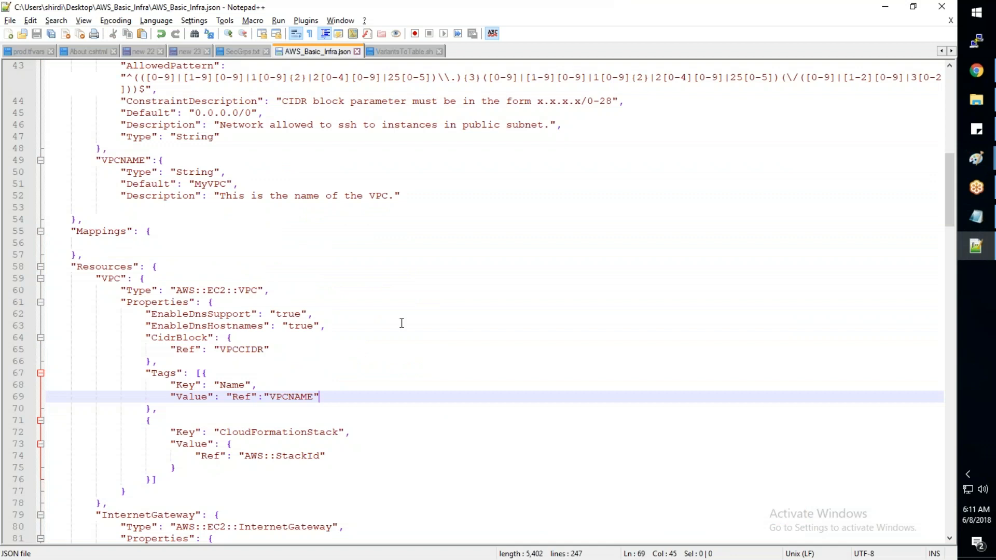
scroll(402, 322, up, 2)
scroll(402, 323, down, 3)
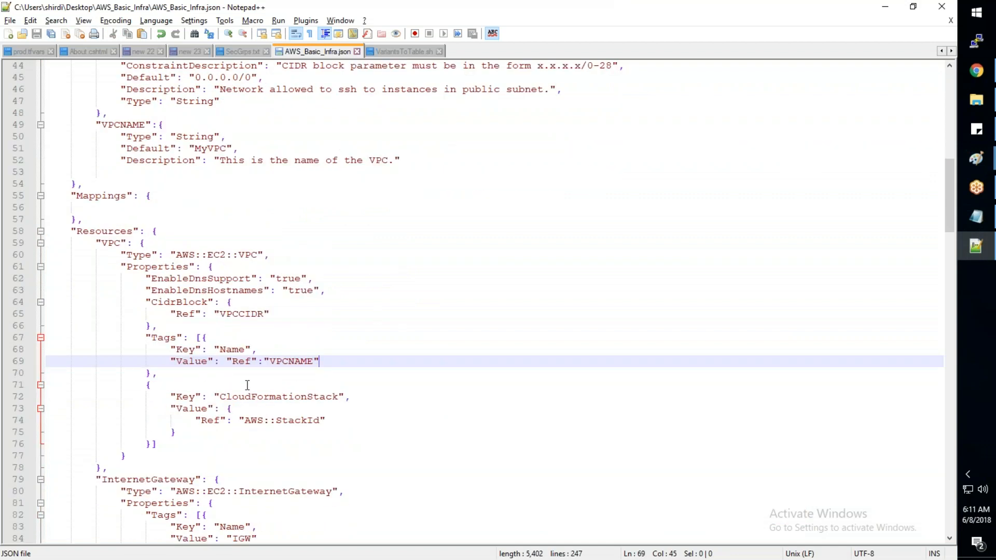
click(228, 360)
text({)
key(Right)
key(Right)
key(Right)
key(Right)
key(Right)
key(Right)
key(Right)
key(Right)
key(Right)
key(Right)
key(Right)
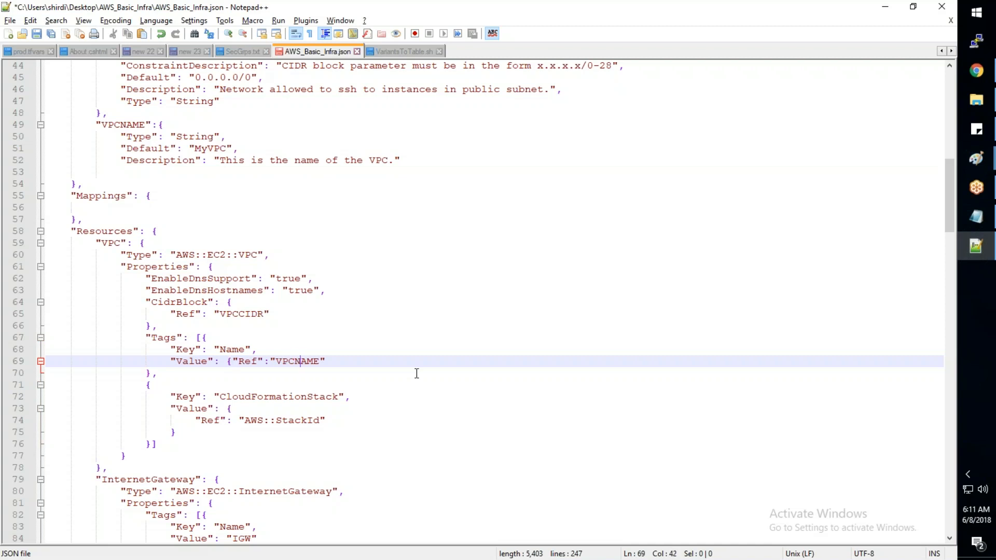
key(Right)
key(Right)
key(Right)
key(Right)
text(})
key(ctrl+s)
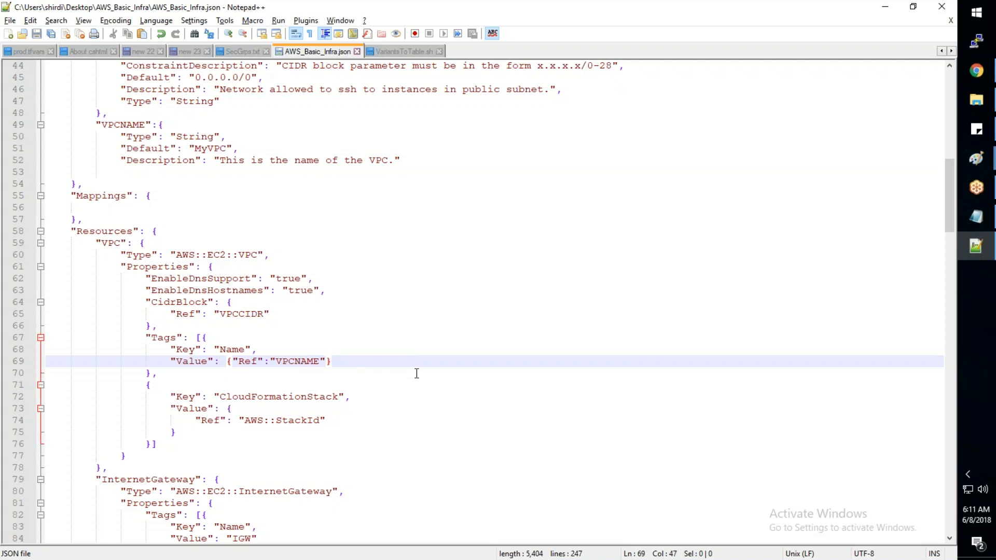
- Replace the JSON in JSONLint with the entire updated template from Notepad++ and validate it again
key(ctrl+a)
key(ctrl+c)
key(alt+Tab)
key(ctrl+a)
key(ctrl+v)
click(192, 435)
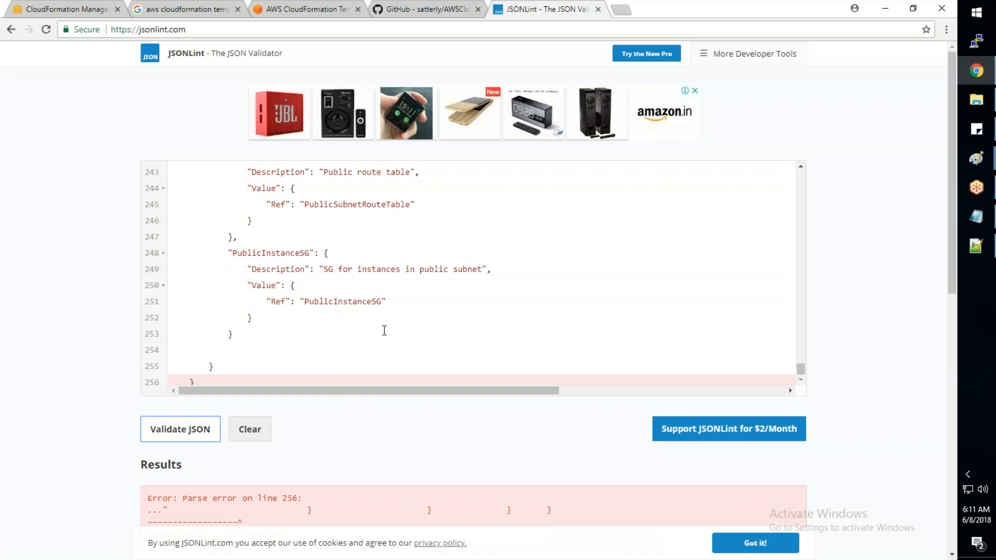
- Return to Notepad++ and check the matching braces and brackets of the VPC resource's Tags, Properties and outer block
key(alt+Tab)
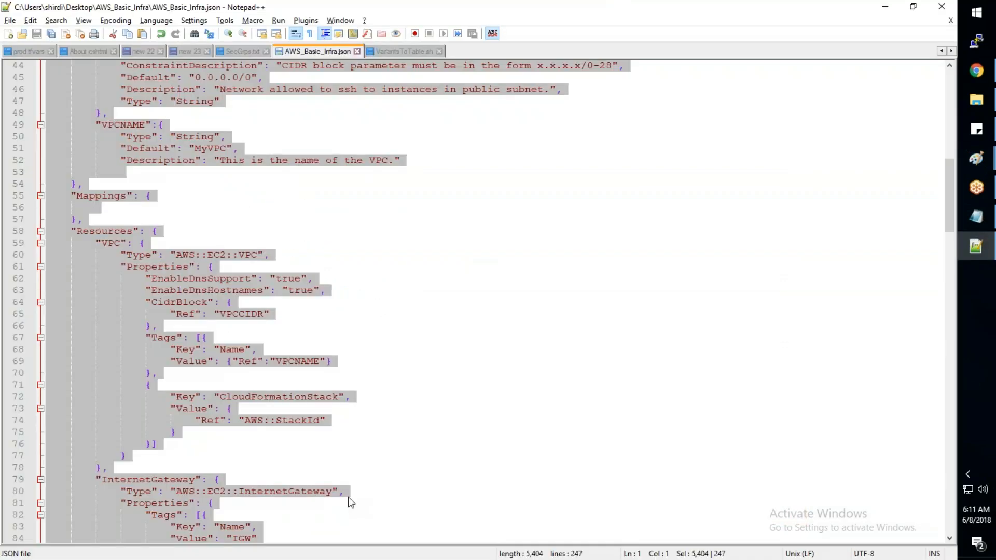
click(343, 448)
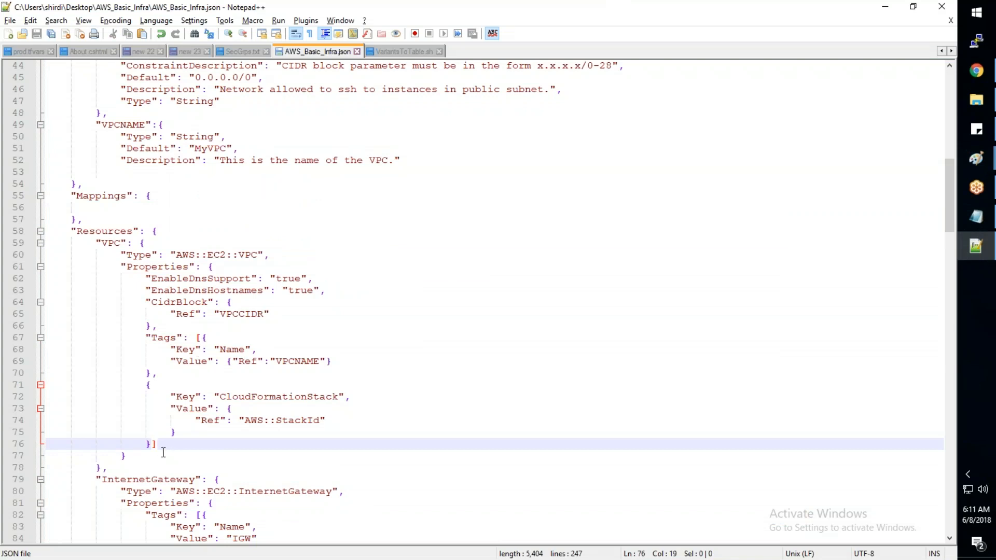
click(205, 339)
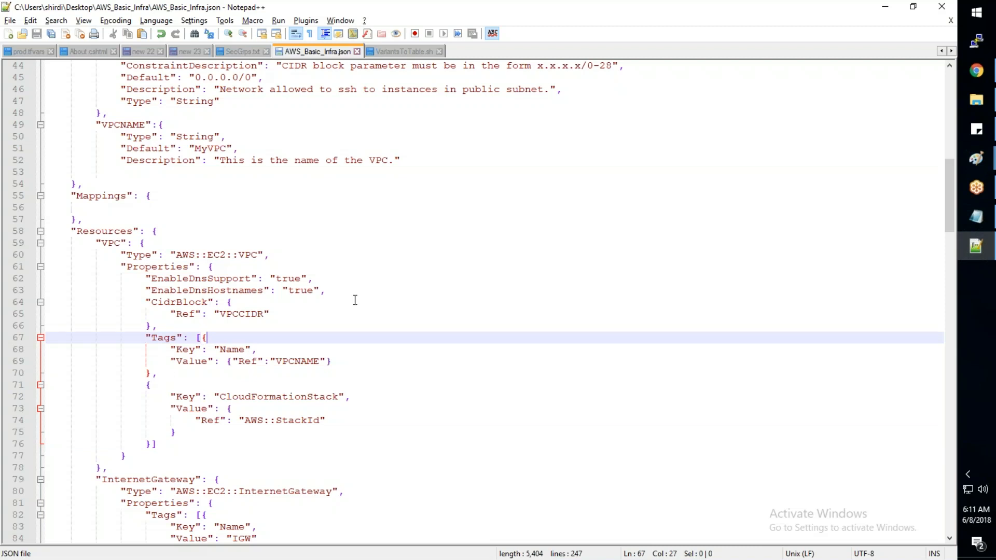
scroll(355, 300, down, 1)
scroll(355, 299, down, 1)
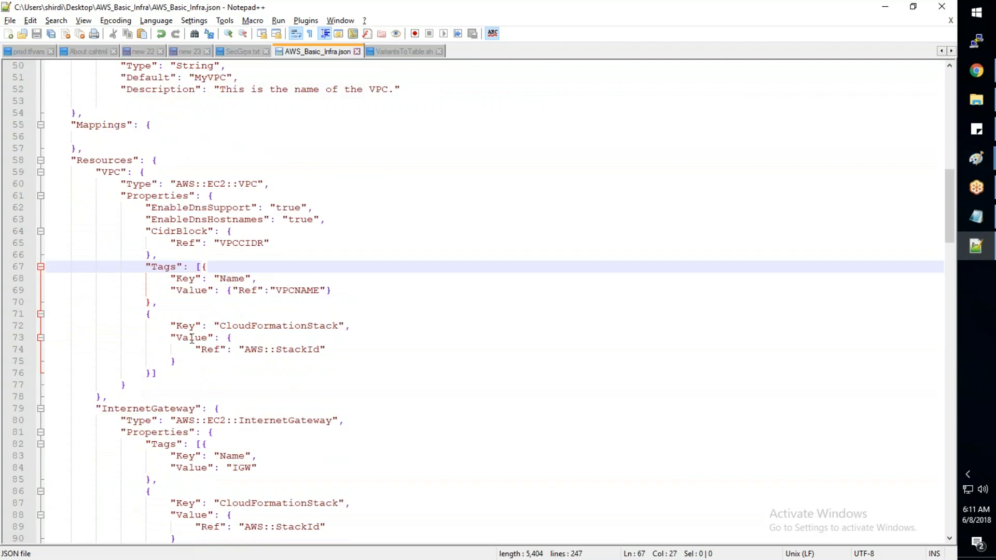
click(148, 317)
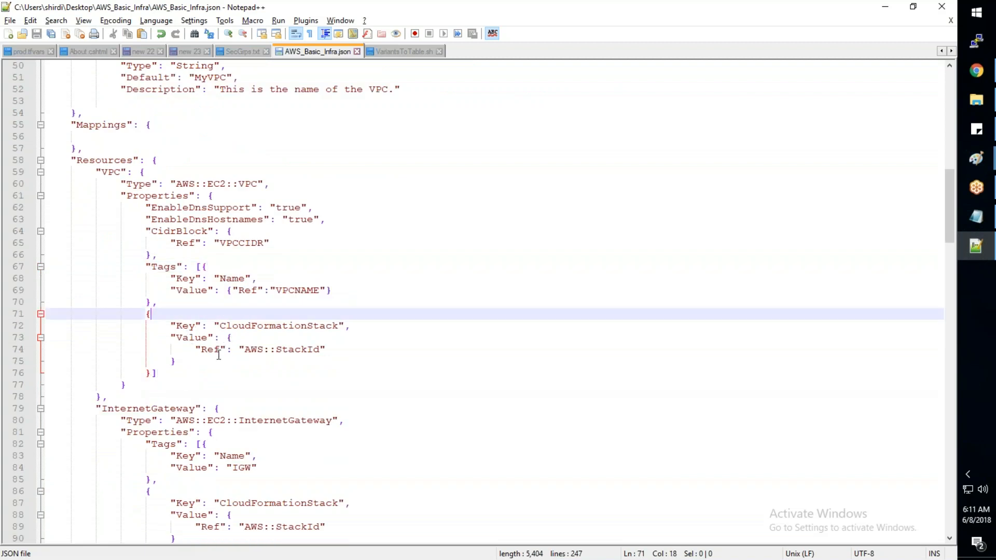
click(156, 370)
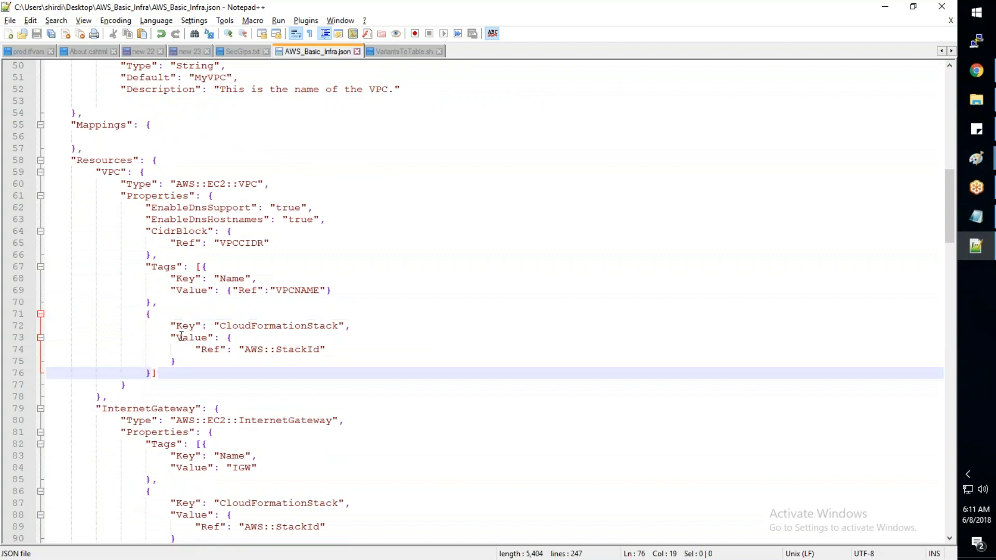
click(127, 385)
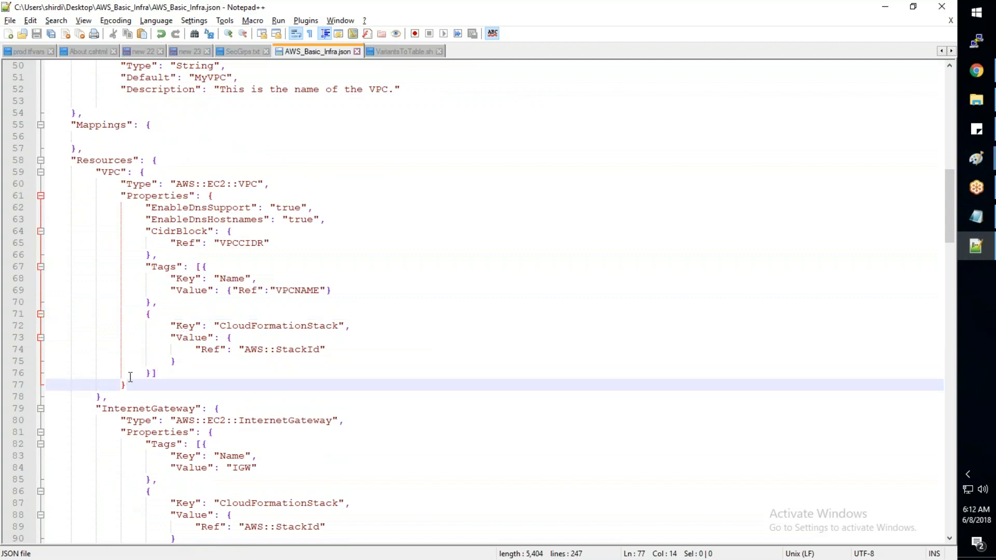
click(103, 397)
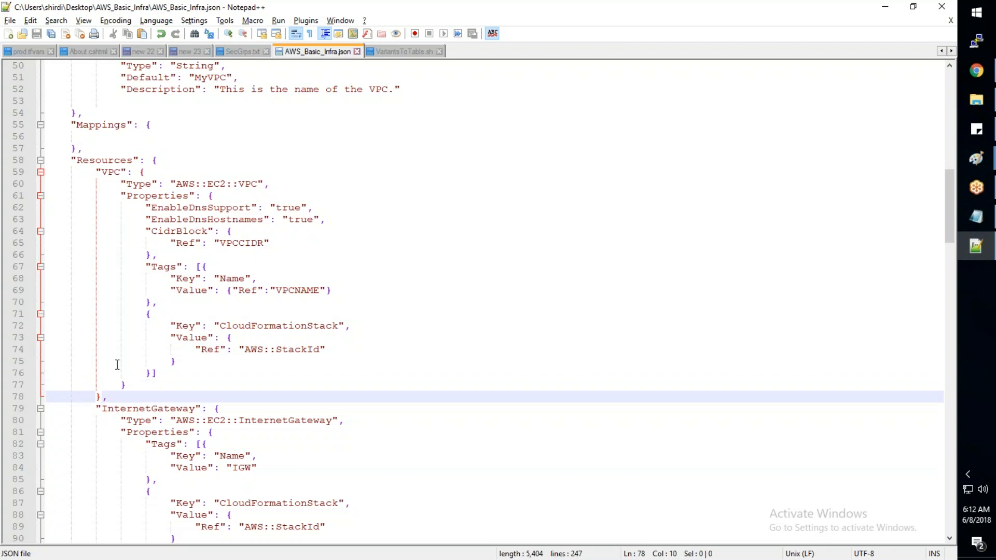
- Switch to JSONLint and examine the validation message and the end of the template it flags
key(alt+Tab)
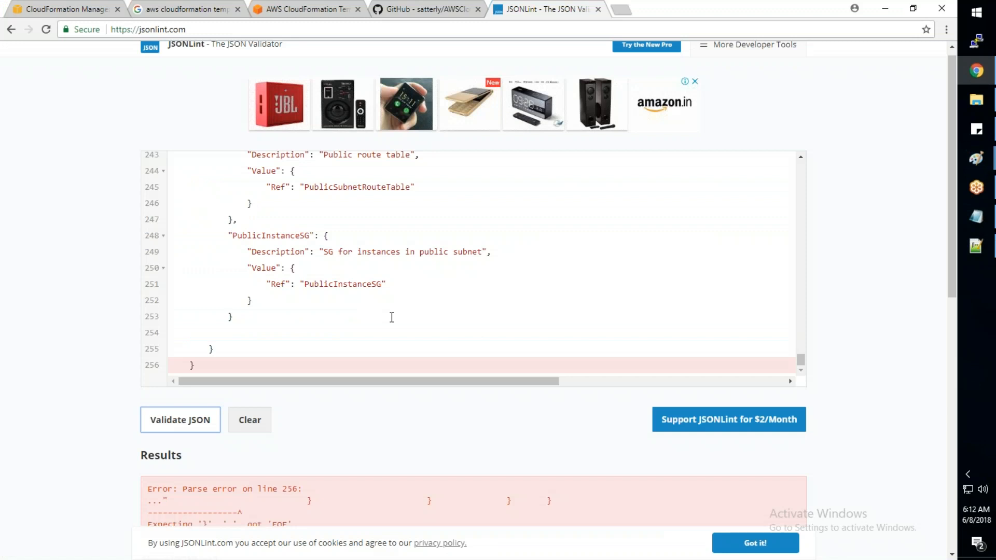
scroll(392, 318, down, 7)
scroll(385, 148, up, 4)
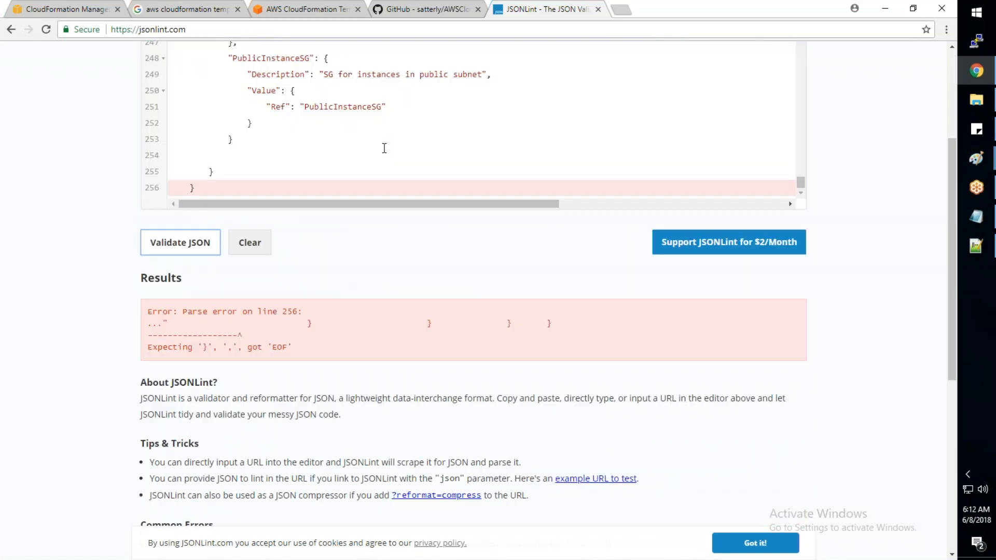
scroll(384, 148, down, 2)
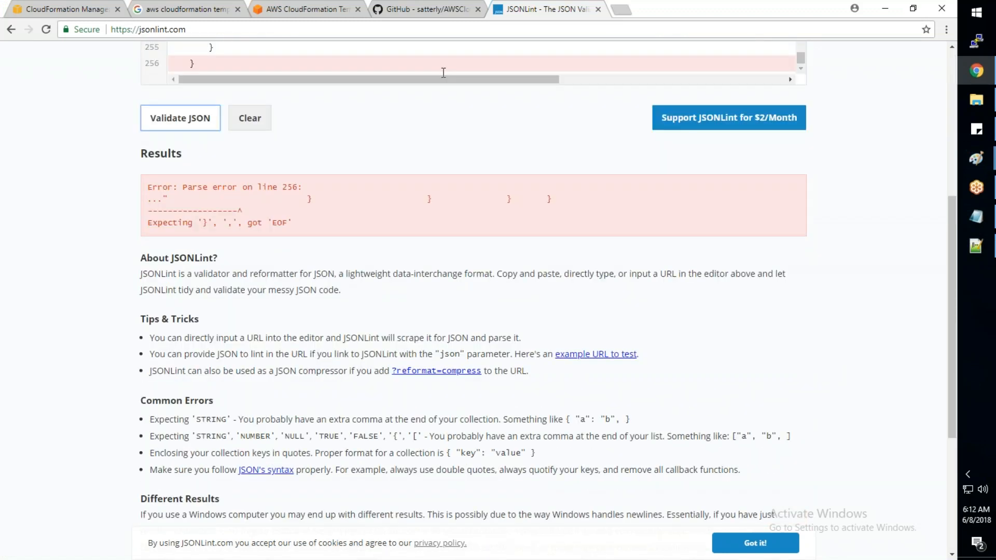
scroll(446, 138, up, 1)
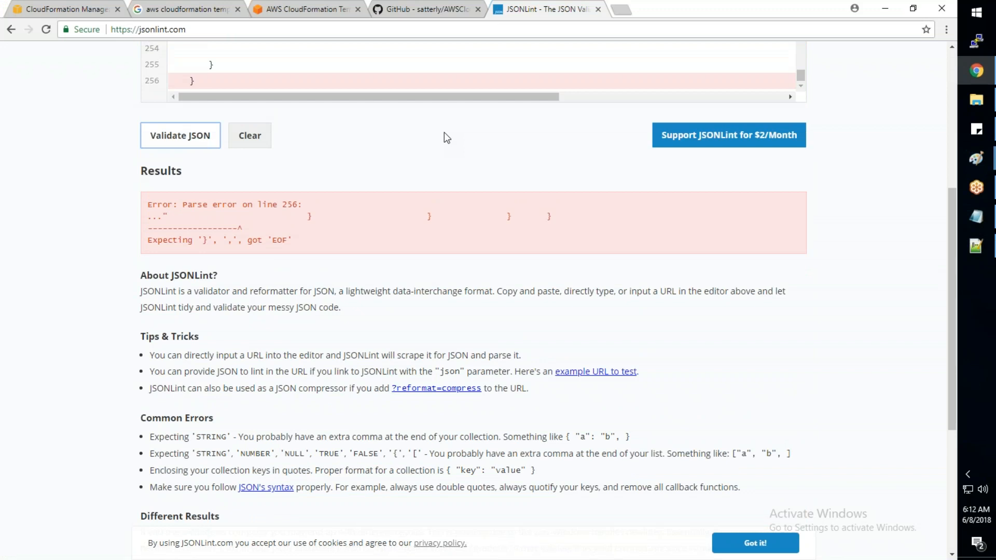
- Back in Notepad++, check the template's block structure and add a closing curly brace on a new line at the very end
key(alt+Tab)
scroll(188, 366, down, 3)
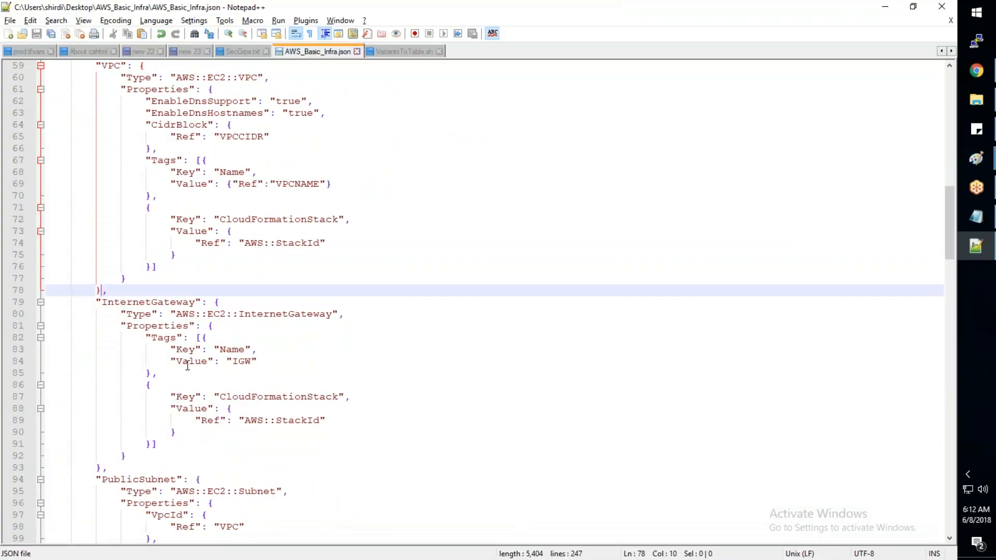
scroll(188, 366, down, 18)
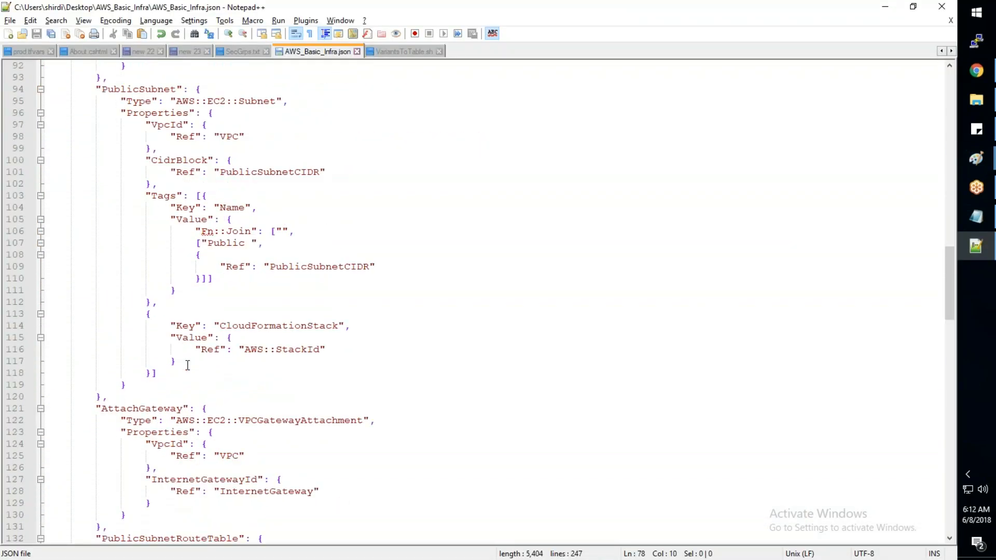
scroll(188, 366, down, 14)
scroll(188, 366, down, 18)
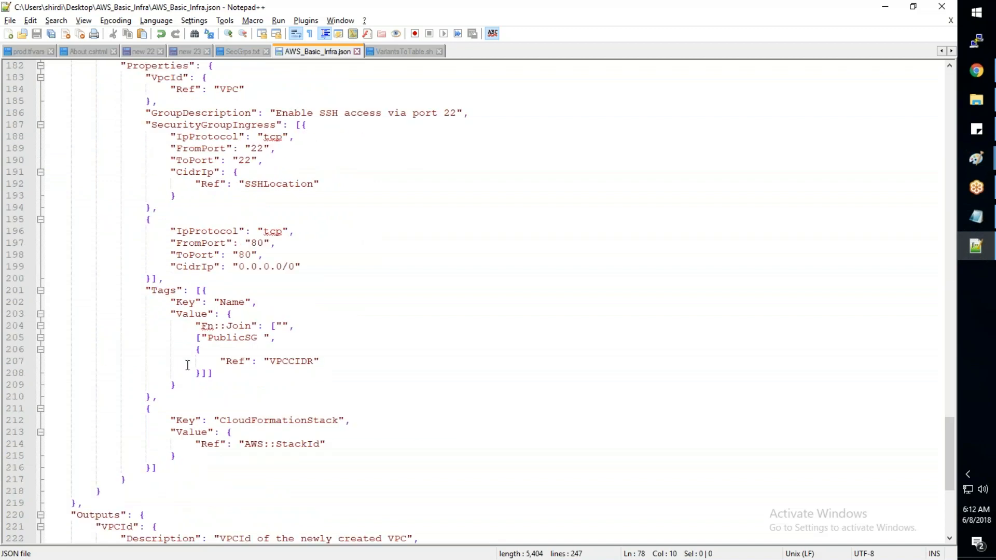
key(ctrl+End)
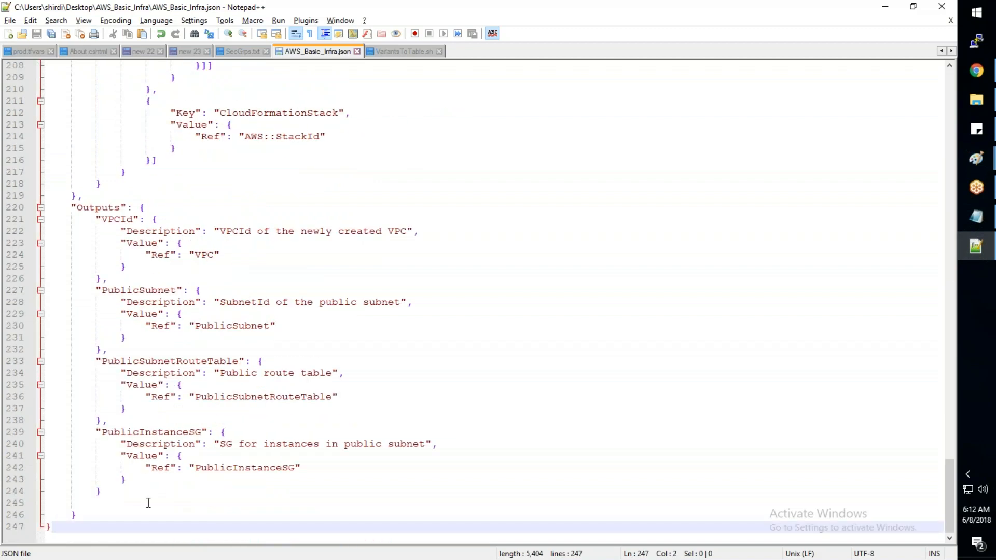
scroll(148, 503, up, 14)
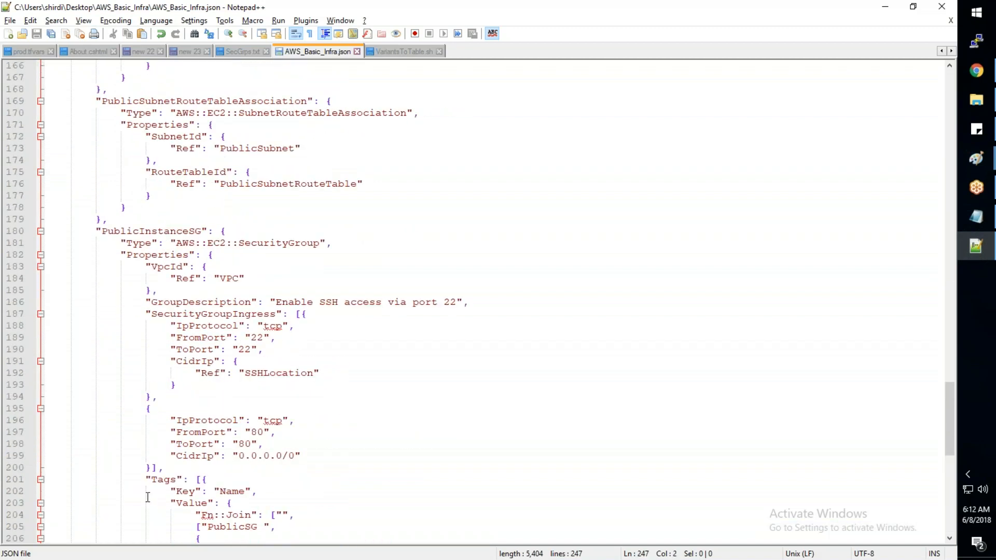
scroll(147, 497, up, 20)
scroll(149, 493, up, 9)
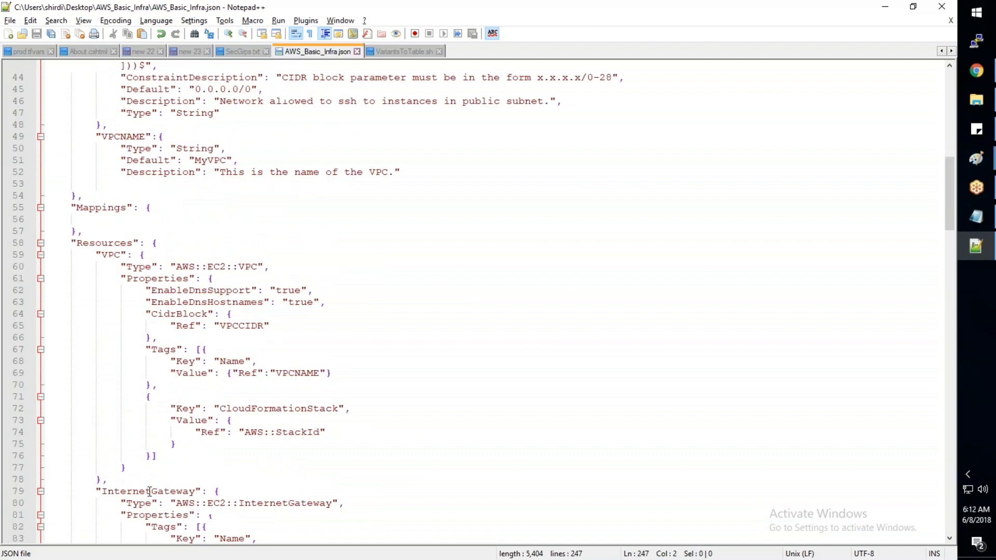
scroll(150, 487, up, 14)
scroll(152, 481, down, 20)
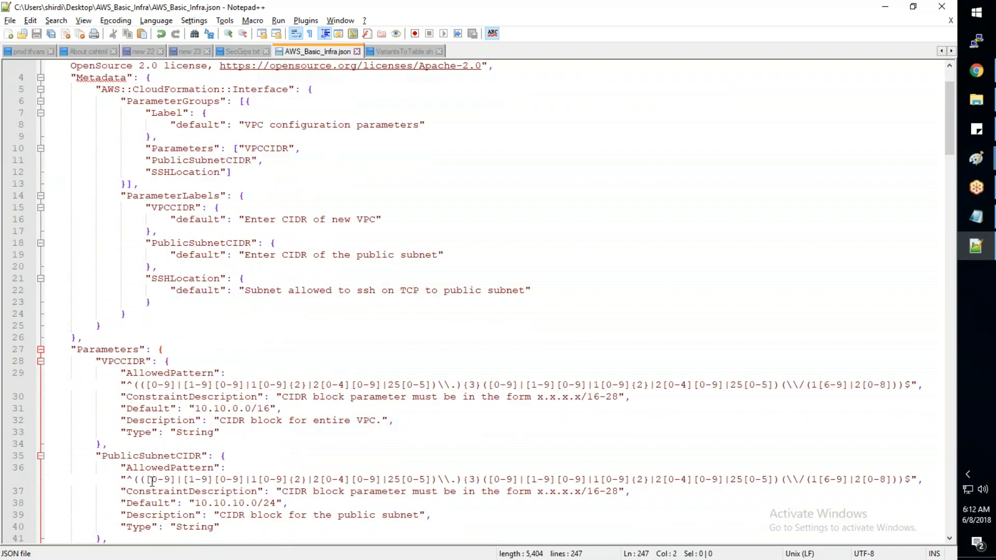
scroll(157, 476, down, 20)
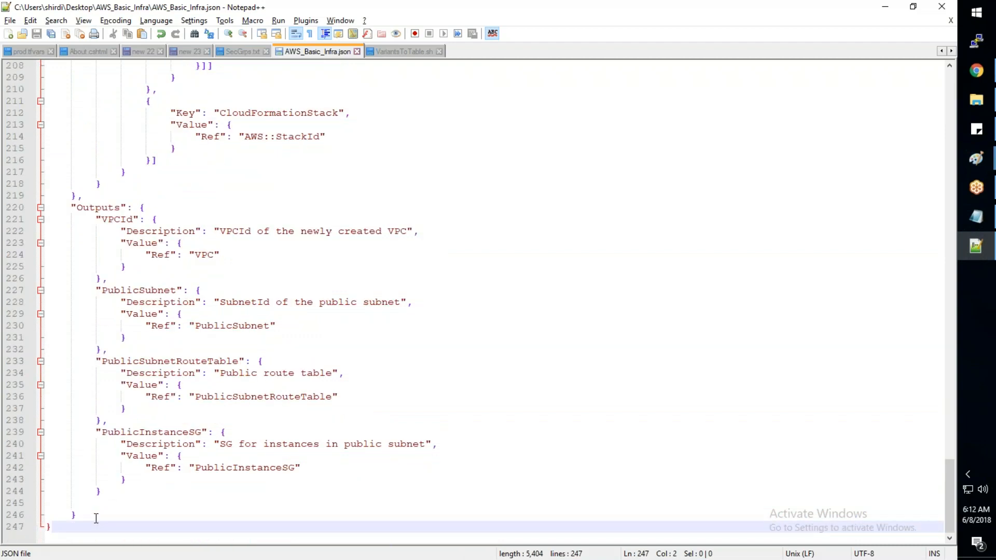
key(Return)
text(})
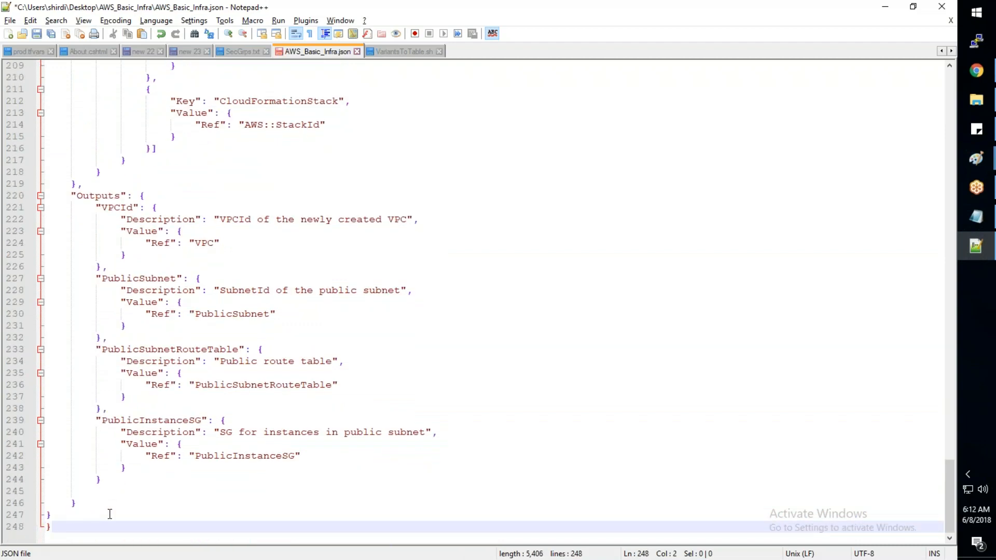
- Copy the whole corrected template from Notepad++ over the JSON in JSONLint, validate it and highlight the result
scroll(114, 514, up, 8)
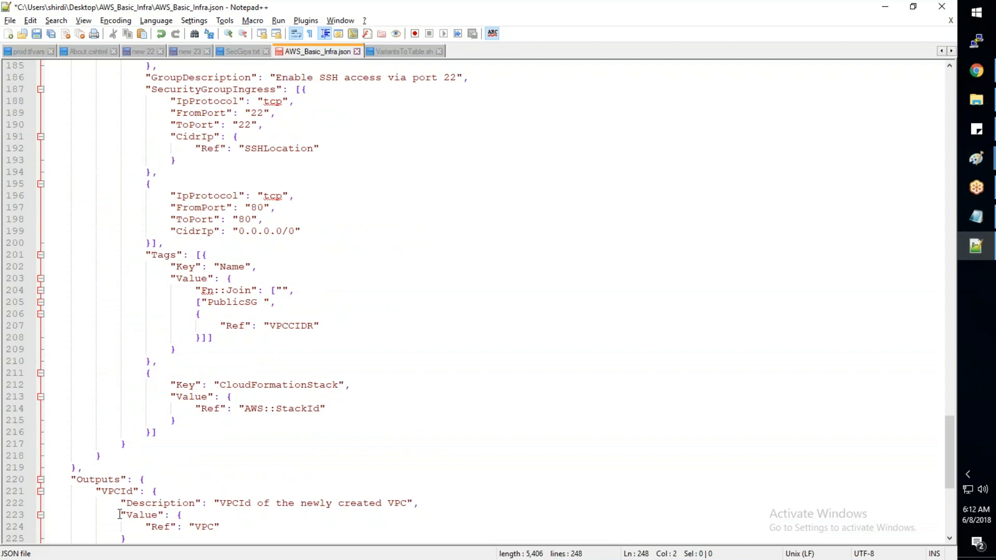
scroll(119, 514, up, 8)
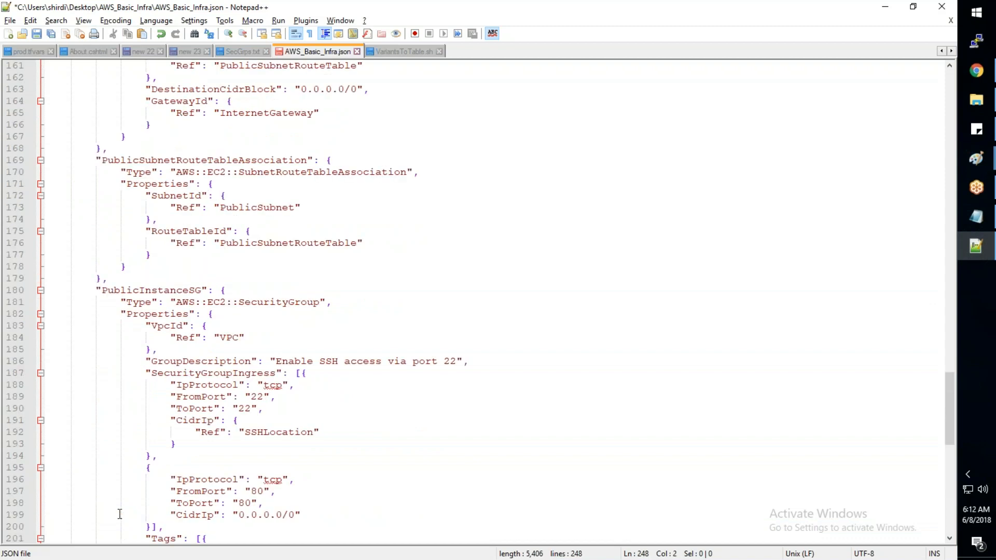
scroll(120, 514, up, 20)
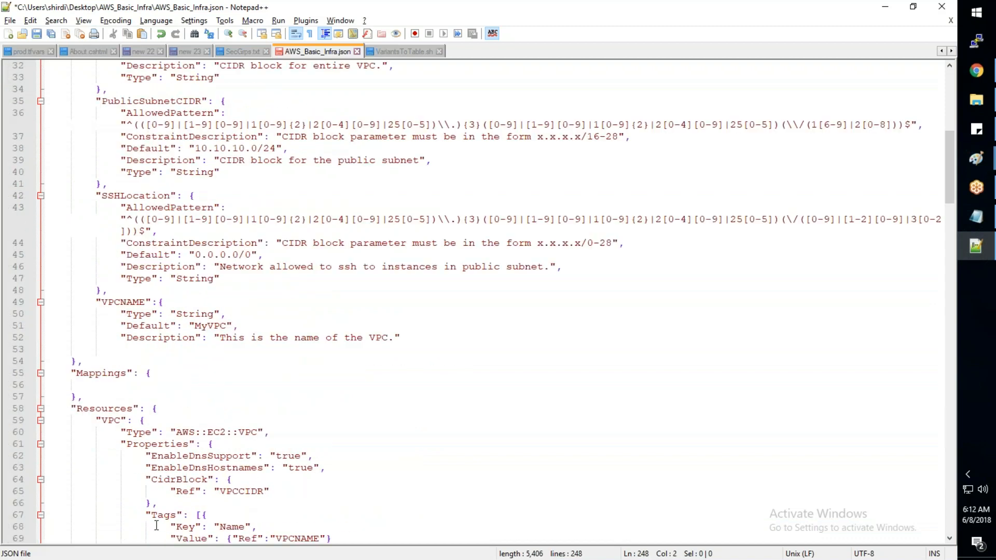
scroll(156, 526, up, 10)
click(547, 264)
key(ctrl+a)
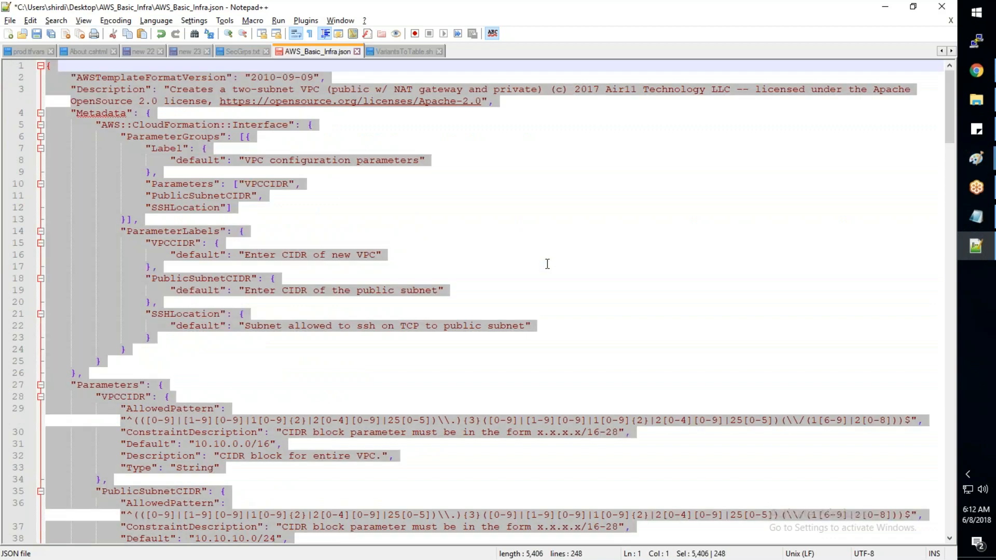
key(ctrl+c)
key(alt+Tab)
key(ctrl+v)
click(193, 311)
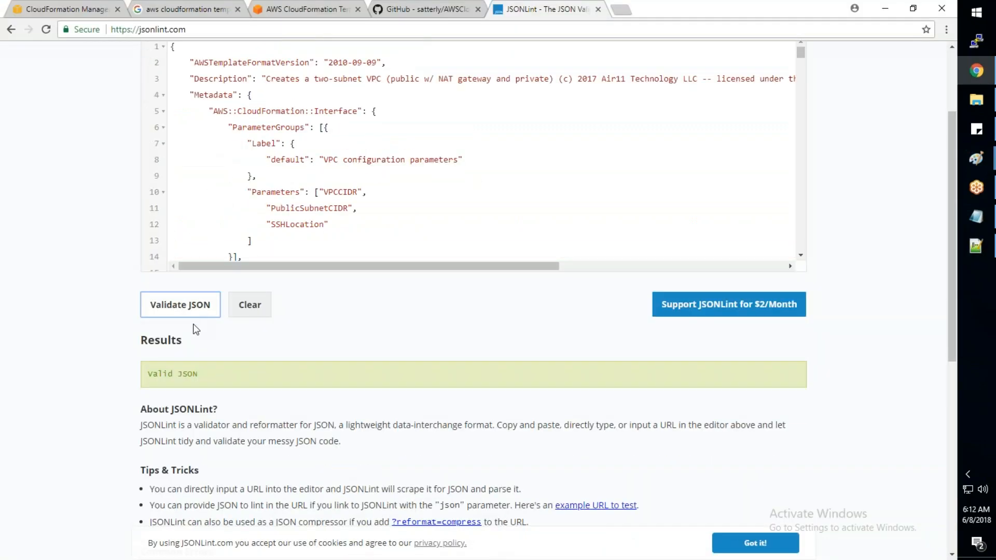
click(147, 370)
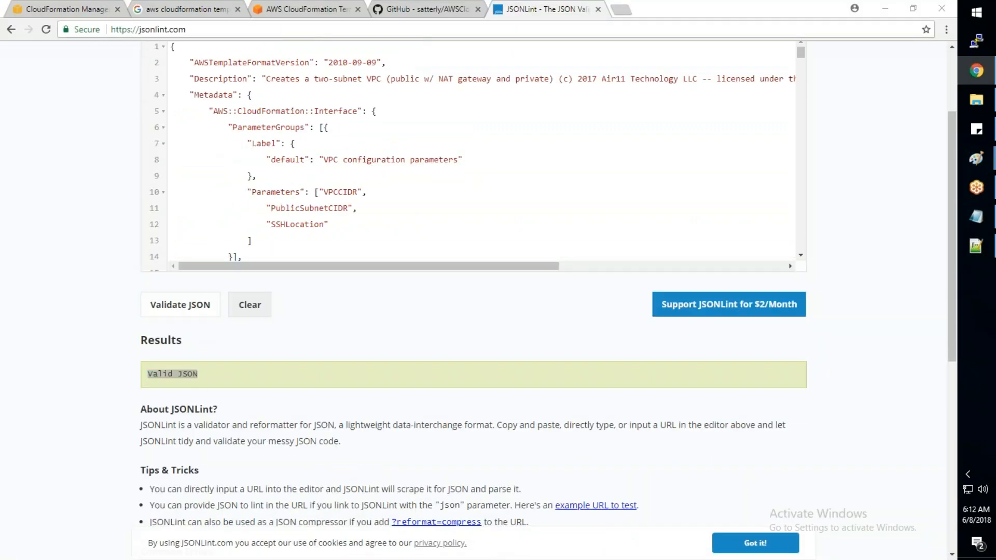
- Return to the end of the template in Notepad++ and save AWS_Basic_Infra.json
key(alt+Tab)
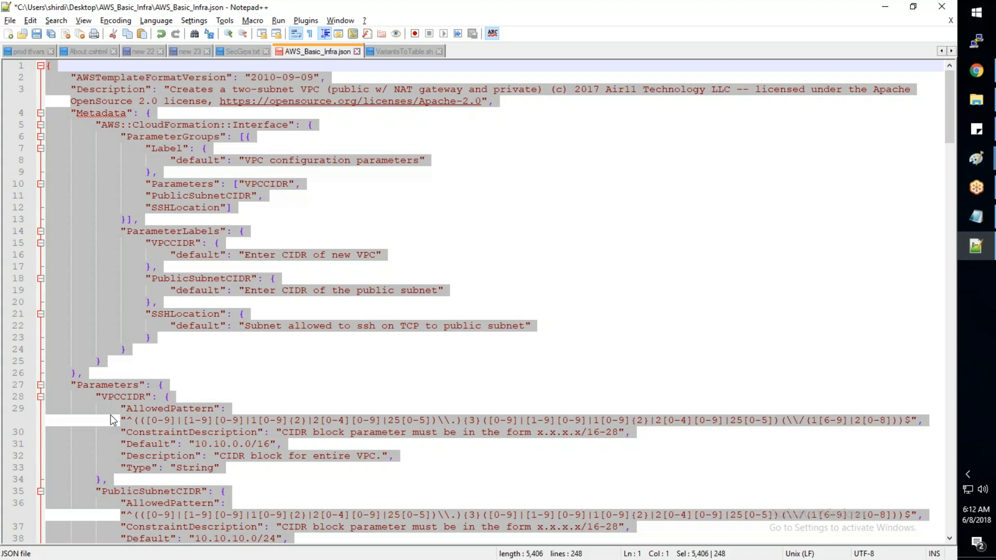
scroll(112, 419, down, 7)
scroll(115, 420, down, 20)
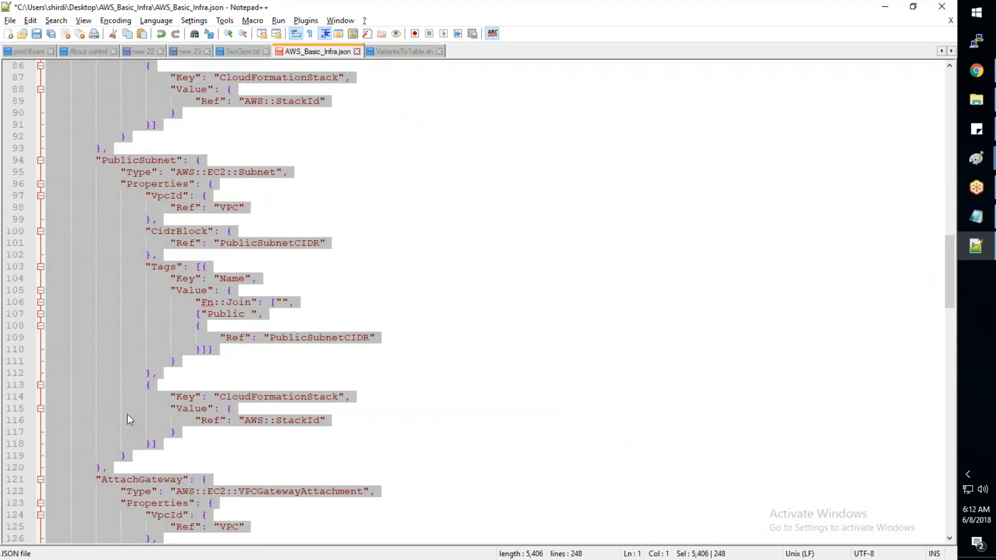
scroll(127, 419, down, 20)
click(164, 507)
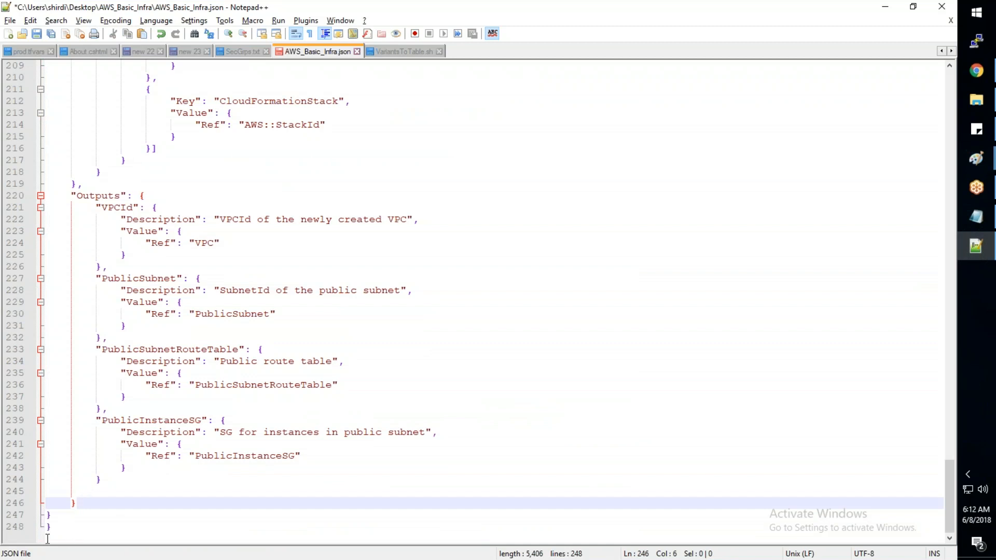
key(ctrl+s)
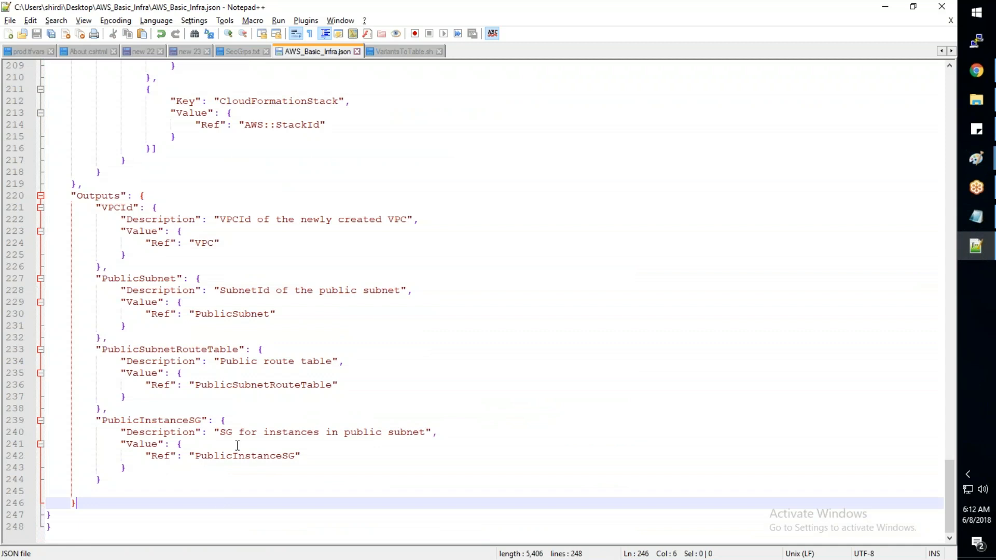
- Look over the saved template's resources in Notepad++ and its metadata and parameters in JSONLint
scroll(238, 447, up, 2)
scroll(237, 442, up, 5)
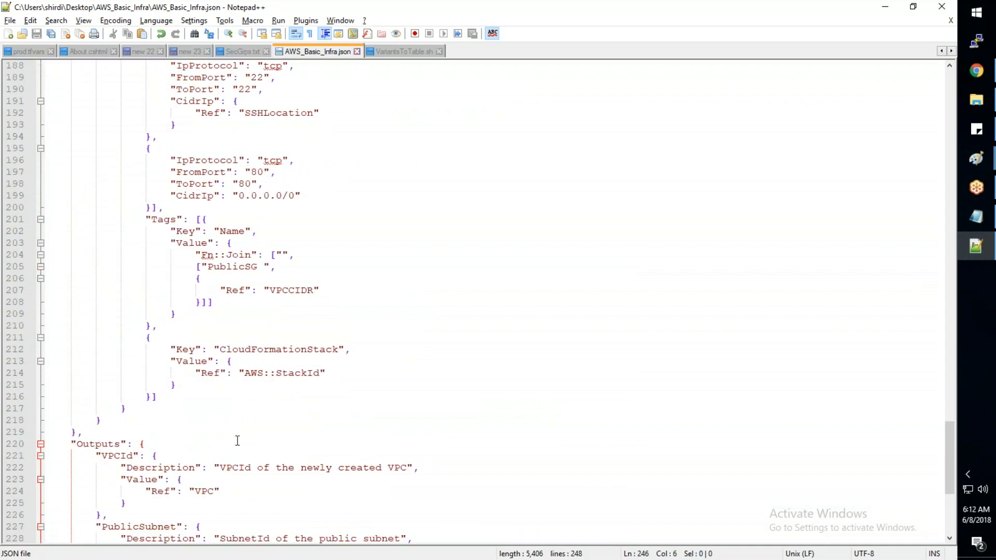
scroll(237, 441, up, 12)
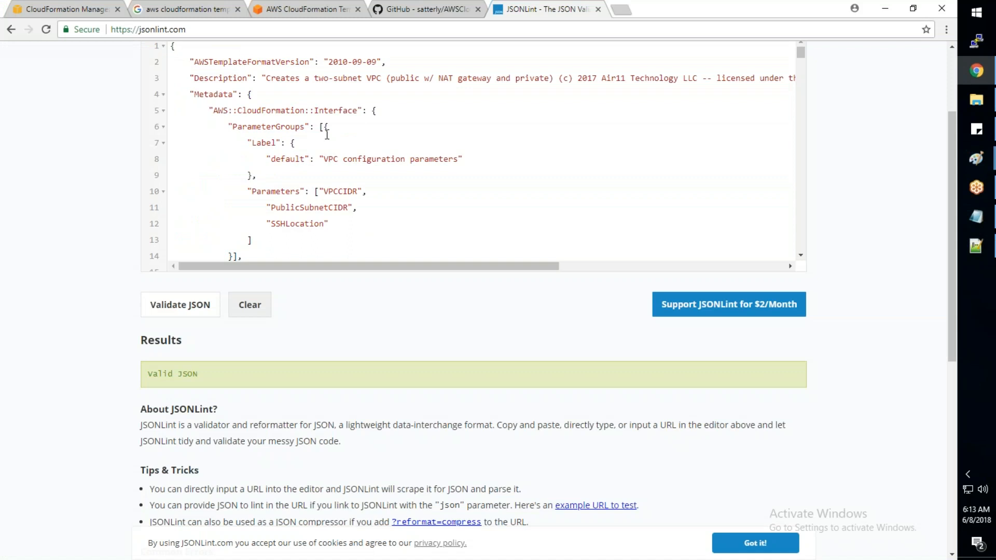
scroll(327, 135, down, 6)
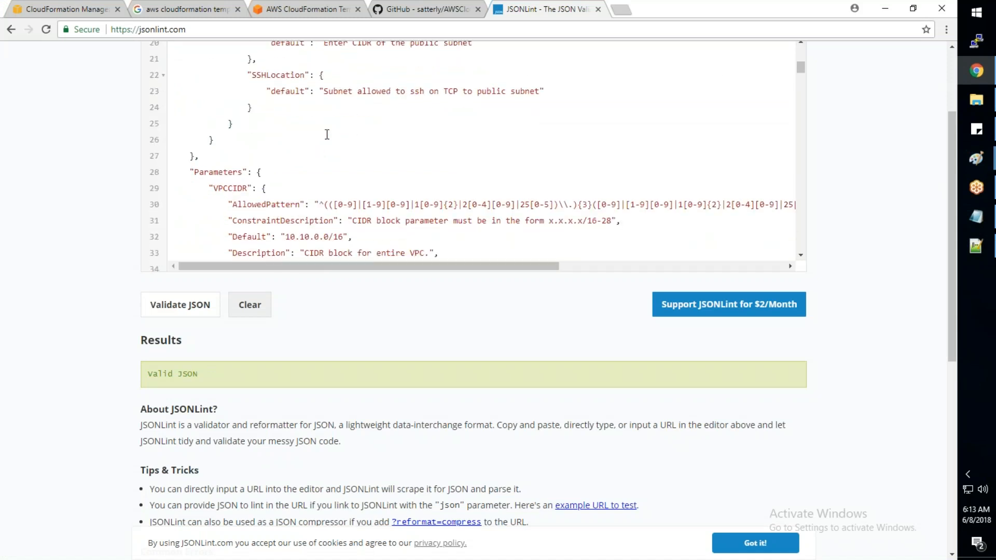
scroll(325, 238, down, 3)
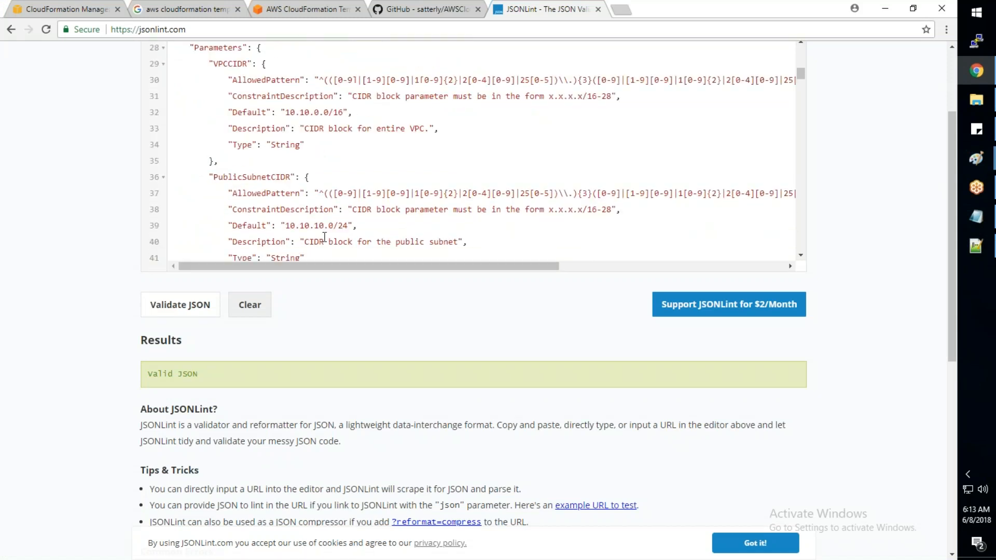
key(alt+Tab)
scroll(314, 282, up, 14)
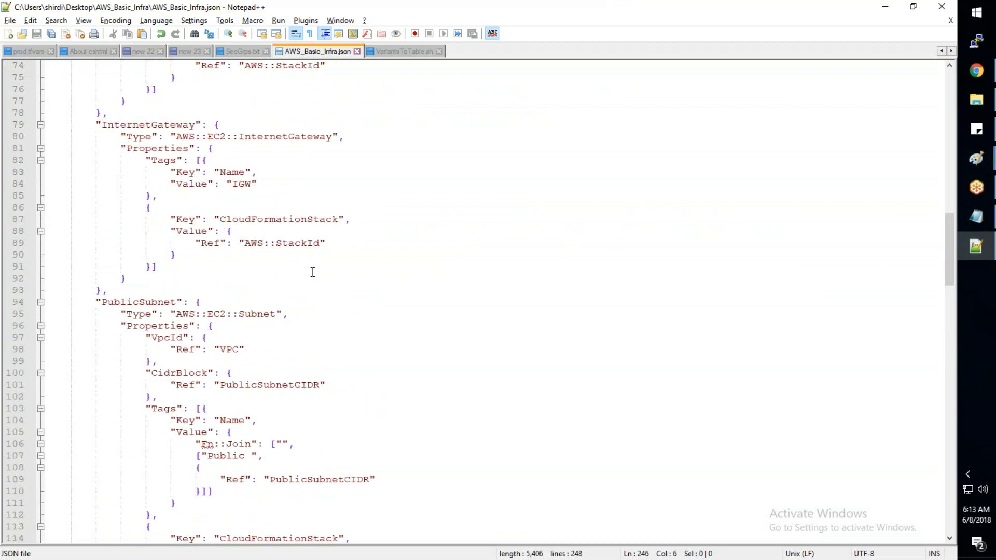
scroll(313, 272, up, 16)
key(alt+Tab)
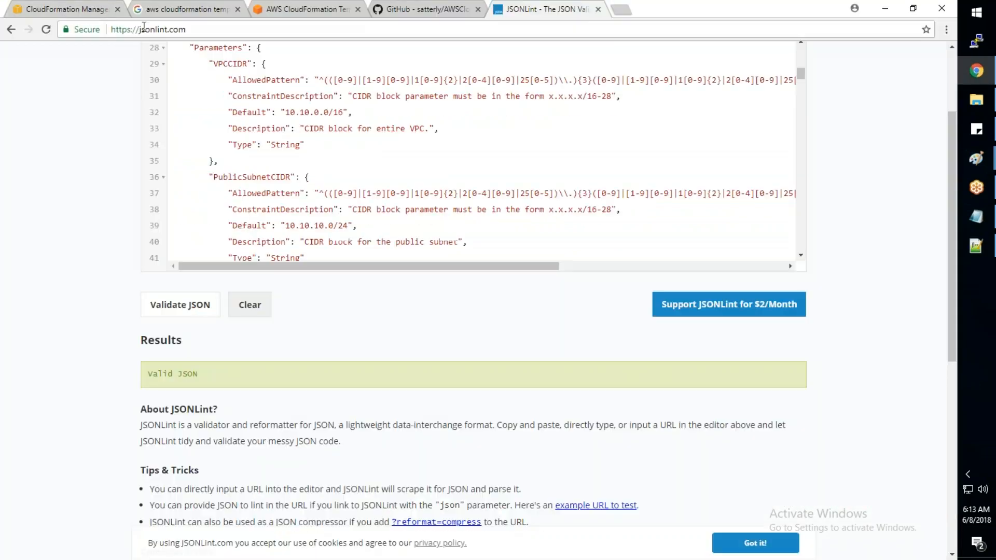
- Switch to the AWS CloudFormation console and examine the options for creating a stack, a StackSet, designing a template and templating existing resources
click(87, 14)
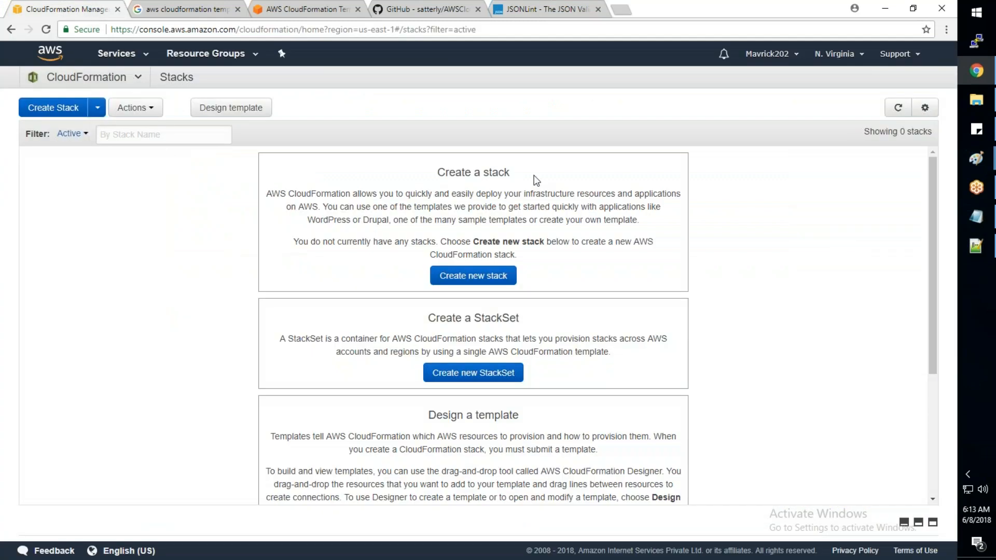
drag(529, 177, 463, 177)
drag(521, 319, 462, 326)
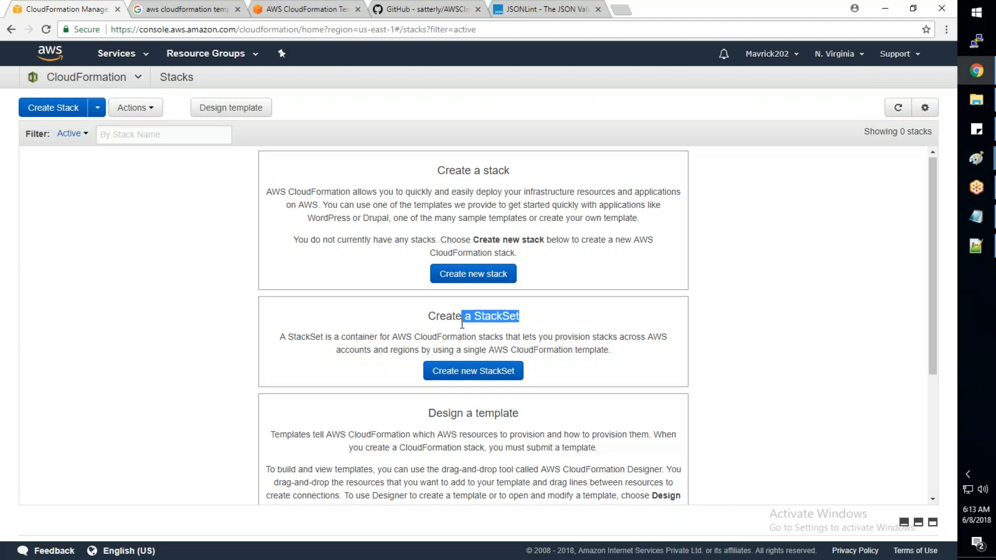
scroll(463, 322, down, 3)
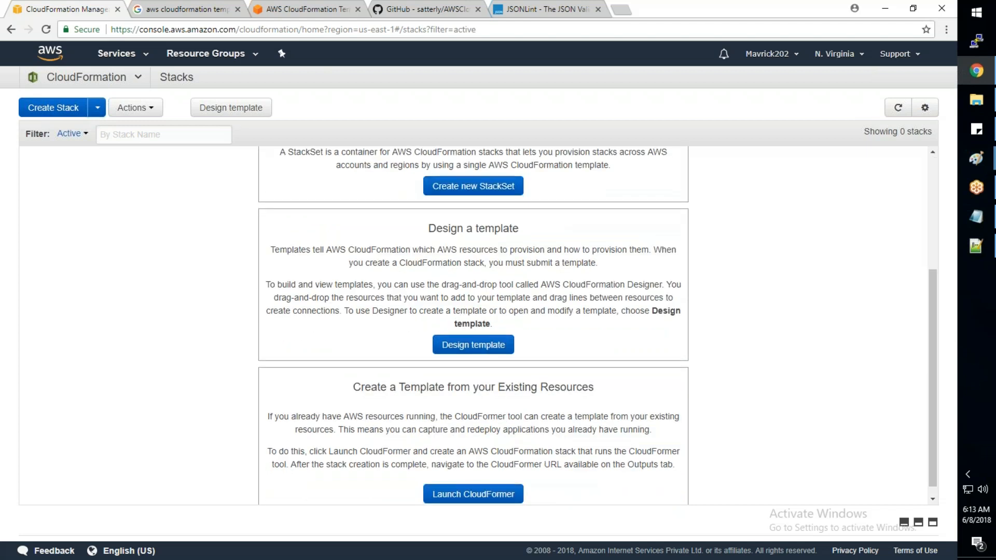
drag(520, 229, 457, 228)
scroll(506, 291, down, 1)
drag(594, 376, 352, 378)
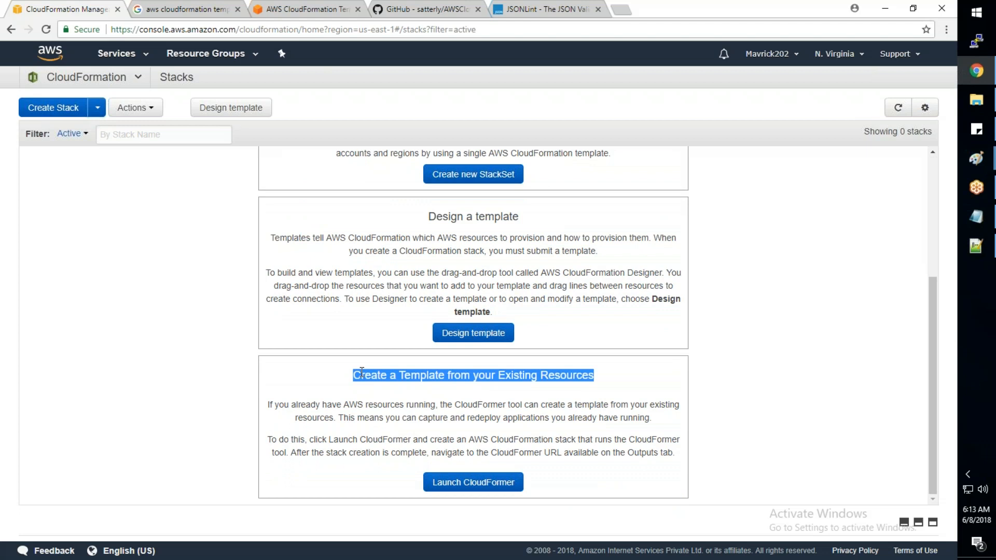
scroll(366, 372, up, 4)
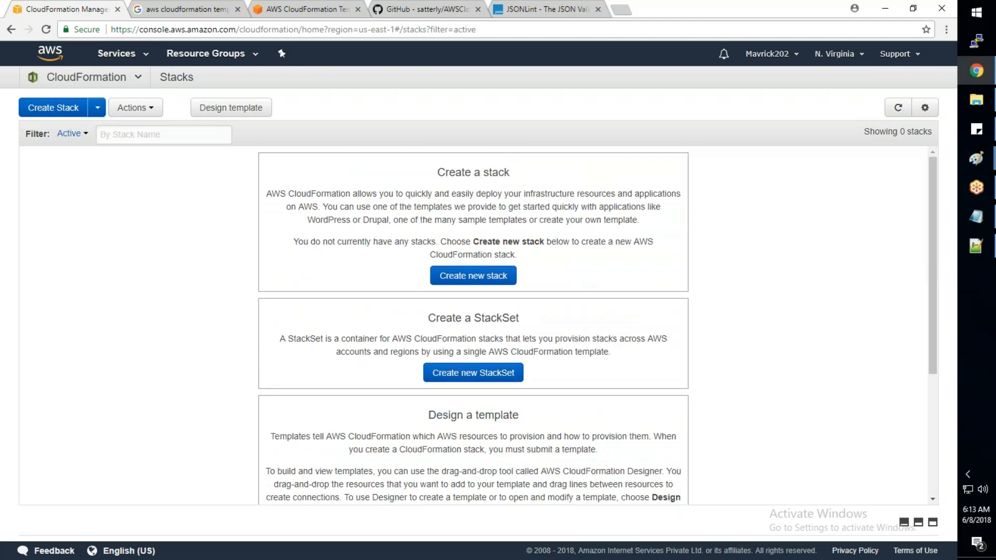
triple_click(517, 173)
drag(519, 318, 437, 318)
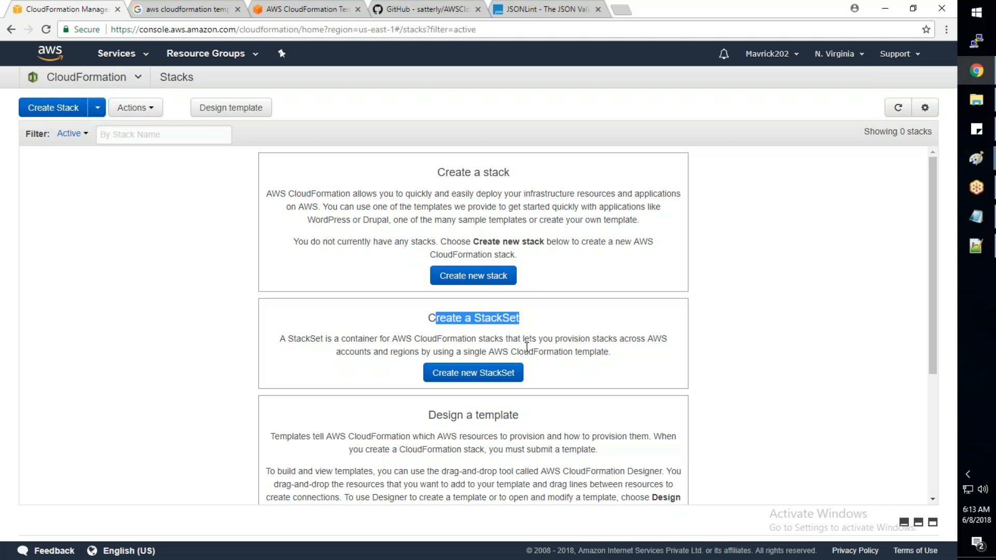
- Review the StackSet and Design a template descriptions on the Stacks page and start creating a new stack
mouse_move(398, 353)
mouse_down()
mouse_move(611, 353)
mouse_move(388, 355)
mouse_up()
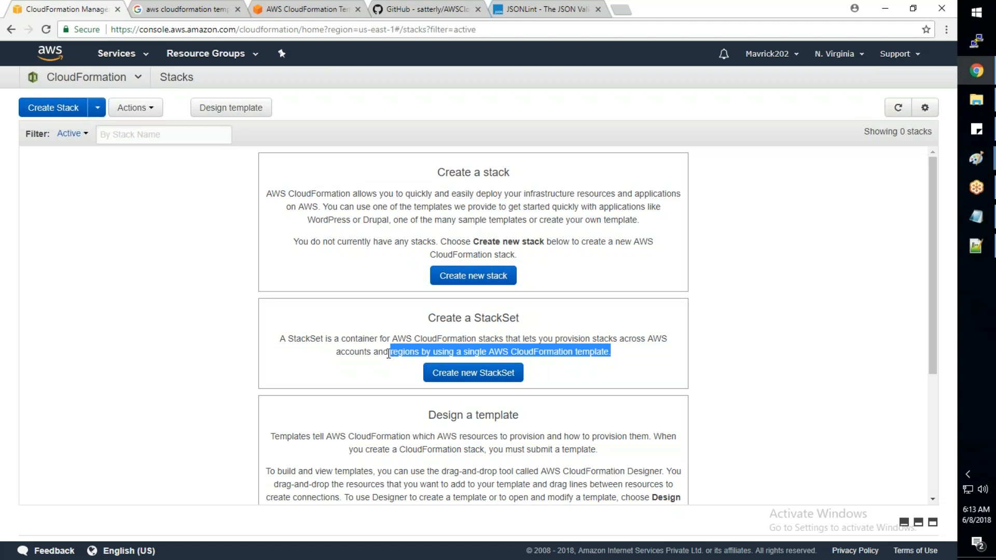
scroll(389, 355, down, 2)
drag(519, 292, 429, 293)
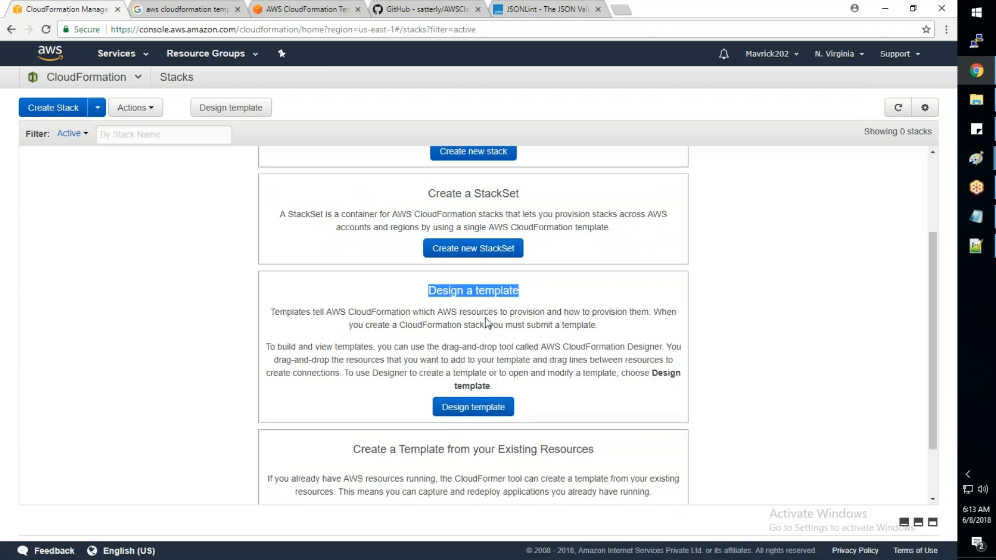
scroll(486, 319, up, 2)
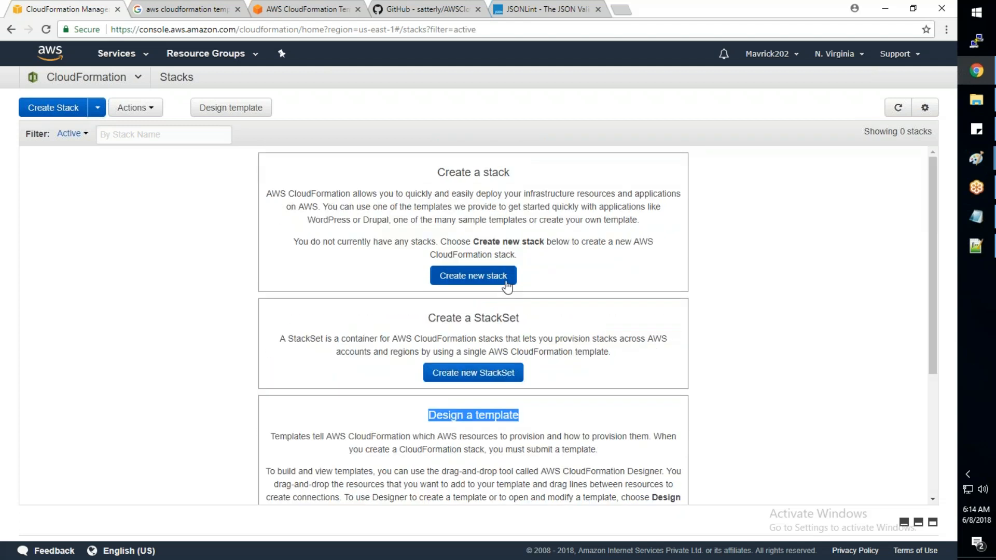
click(506, 285)
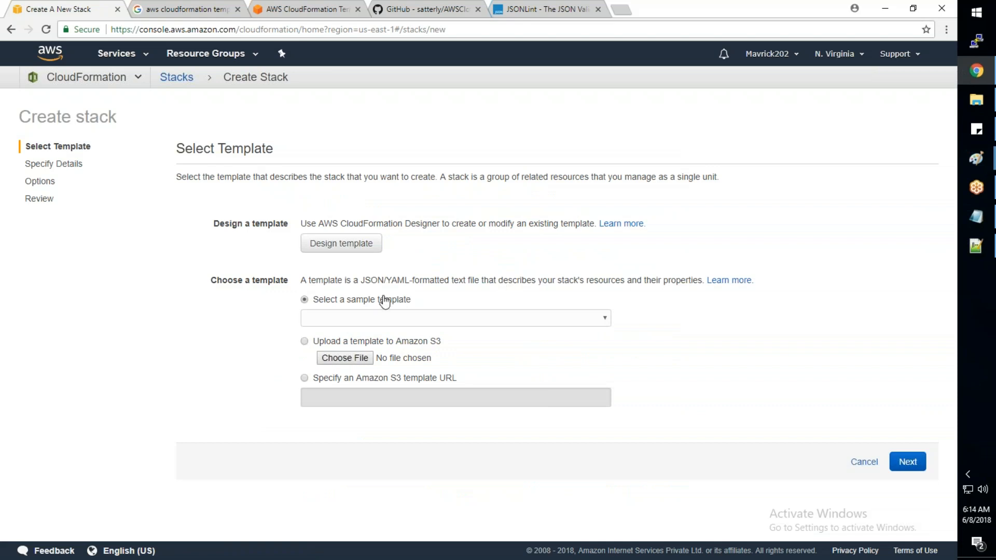
- Look over the sample templates, choose AWS_Basic_Infra.json as the template to upload to Amazon S3 and submit it
click(383, 320)
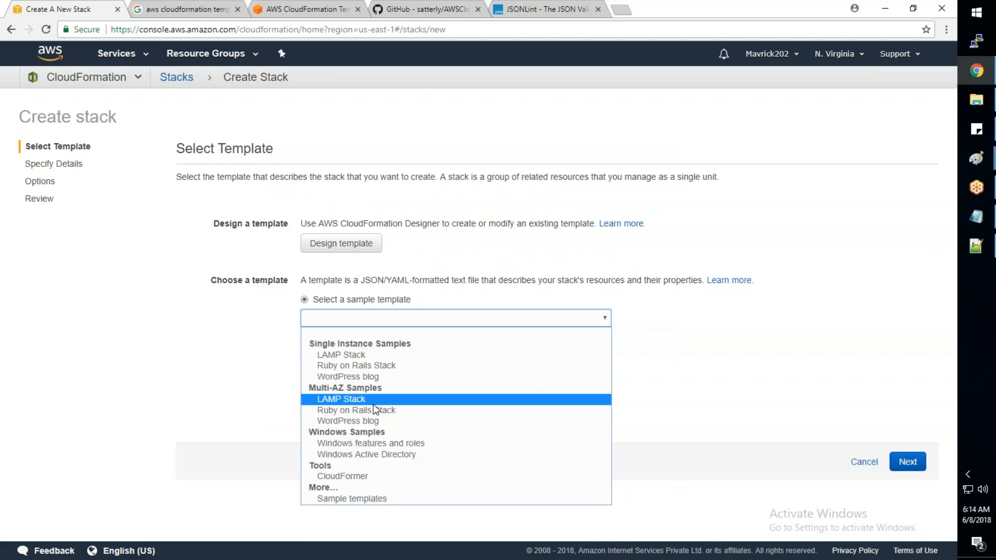
click(228, 378)
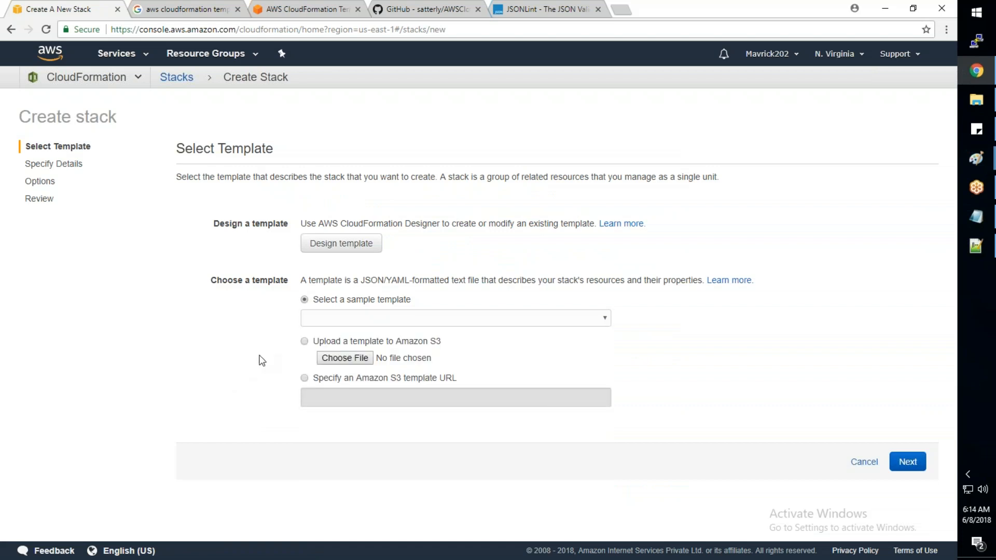
click(345, 358)
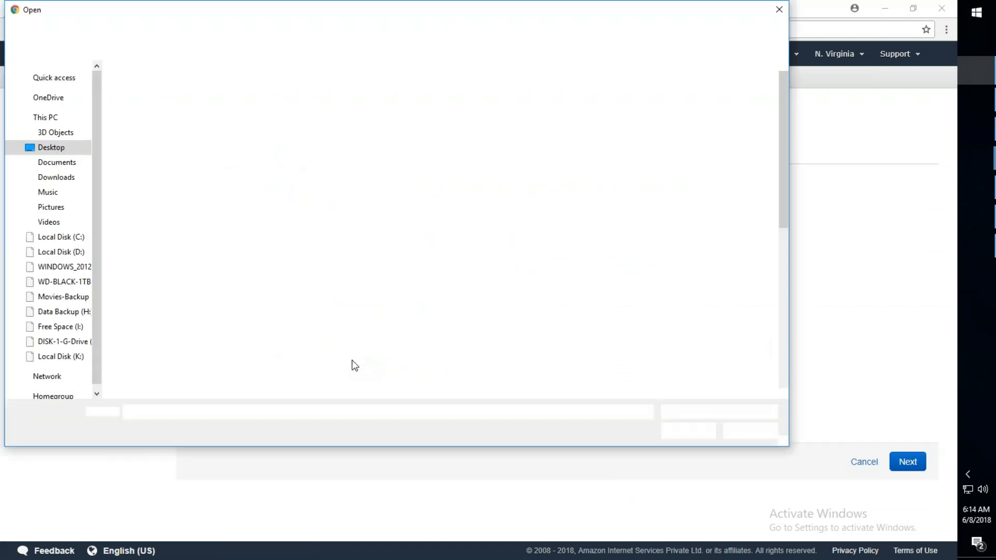
double_click(352, 360)
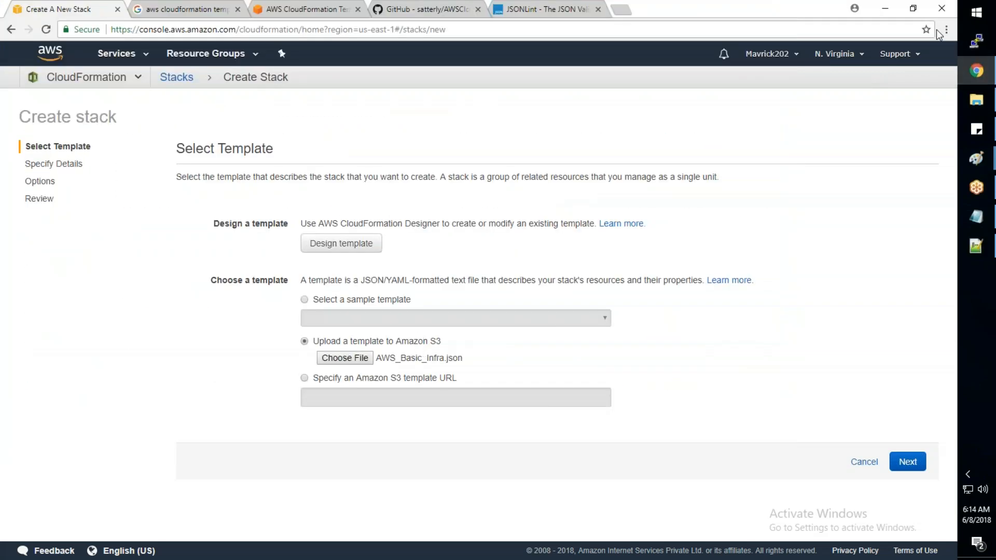
click(908, 462)
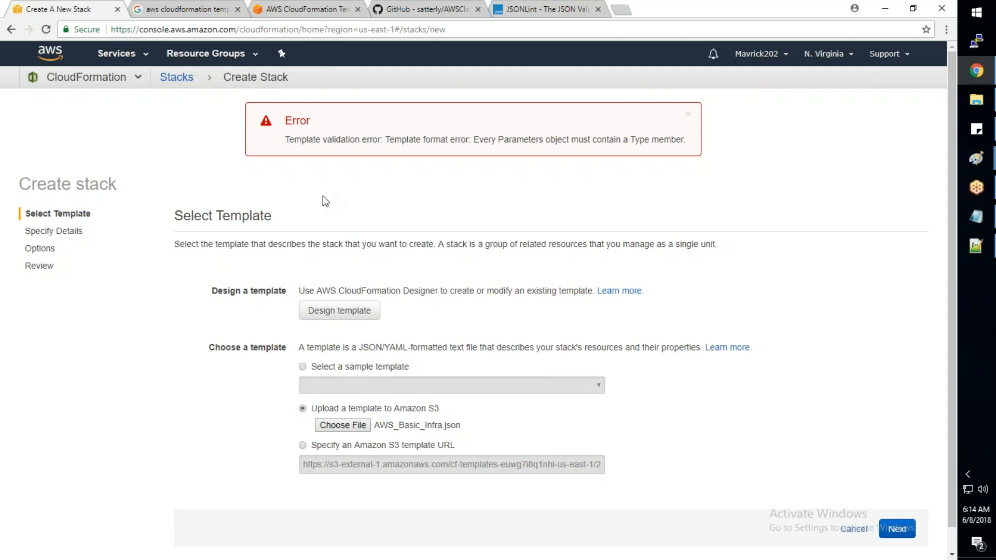
- Read the template validation error and compare it with the parameter definitions of AWS_Basic_Infra.json in Notepad++
drag(289, 138, 549, 141)
click(976, 254)
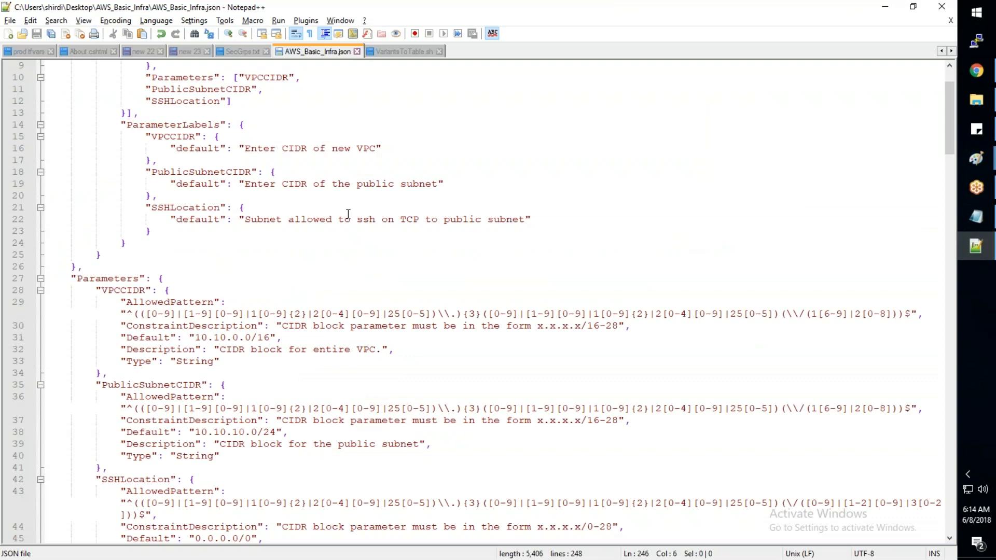
scroll(349, 214, up, 3)
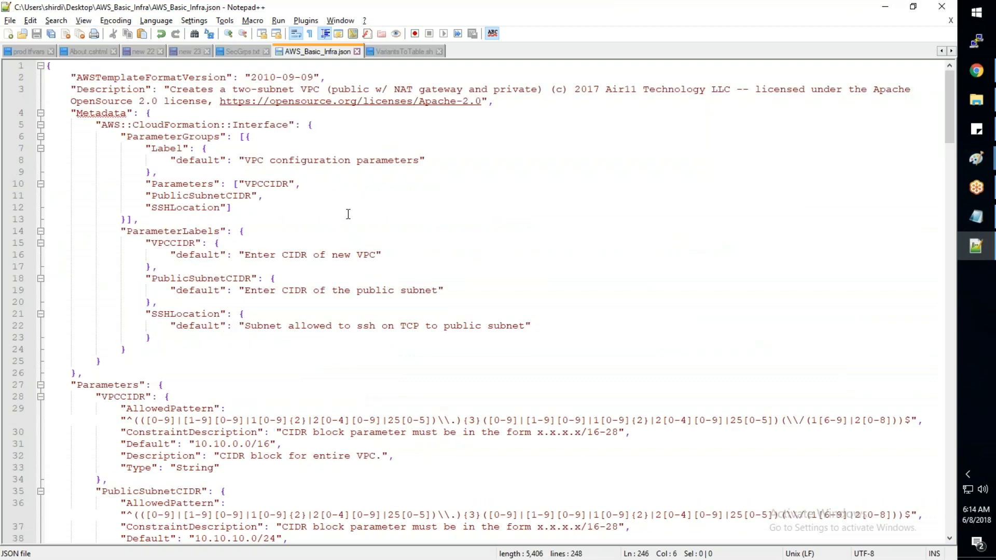
scroll(349, 214, down, 2)
scroll(348, 214, down, 4)
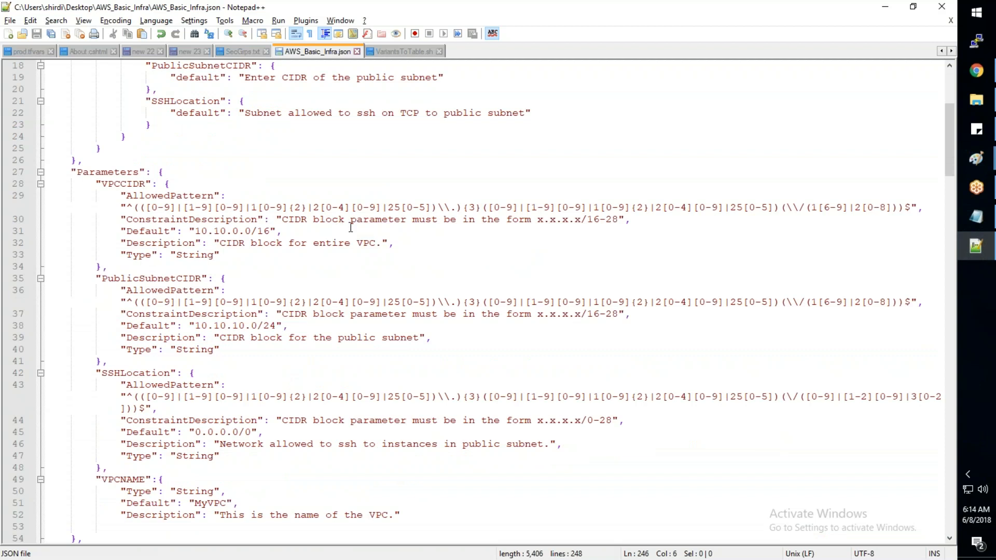
key(alt+Tab)
drag(285, 140, 686, 144)
key(alt+Tab)
- Move the "Type": "String" entry of the VPCNAME parameter below its Description, correct the commas and save the template
drag(239, 503, 126, 503)
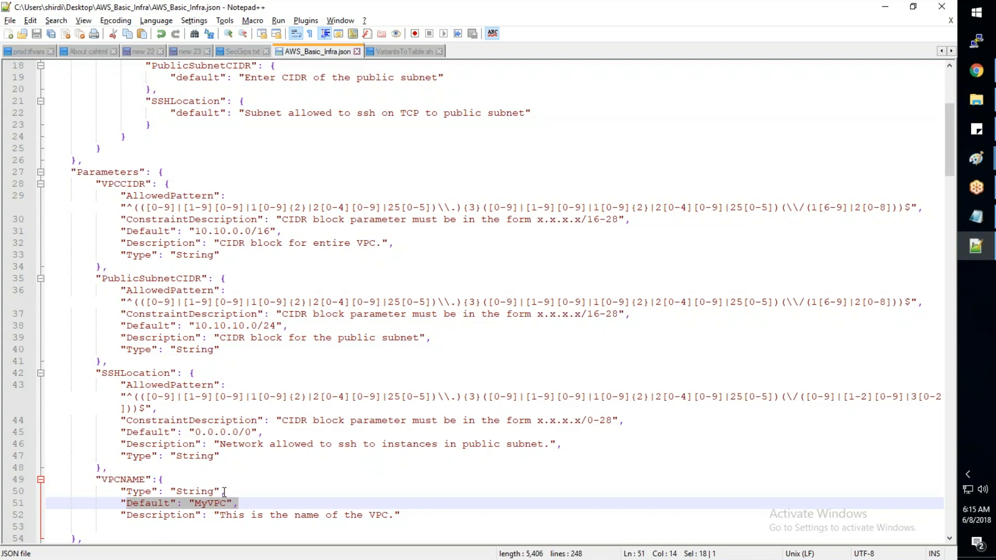
drag(228, 492, 121, 493)
key(ctrl+c)
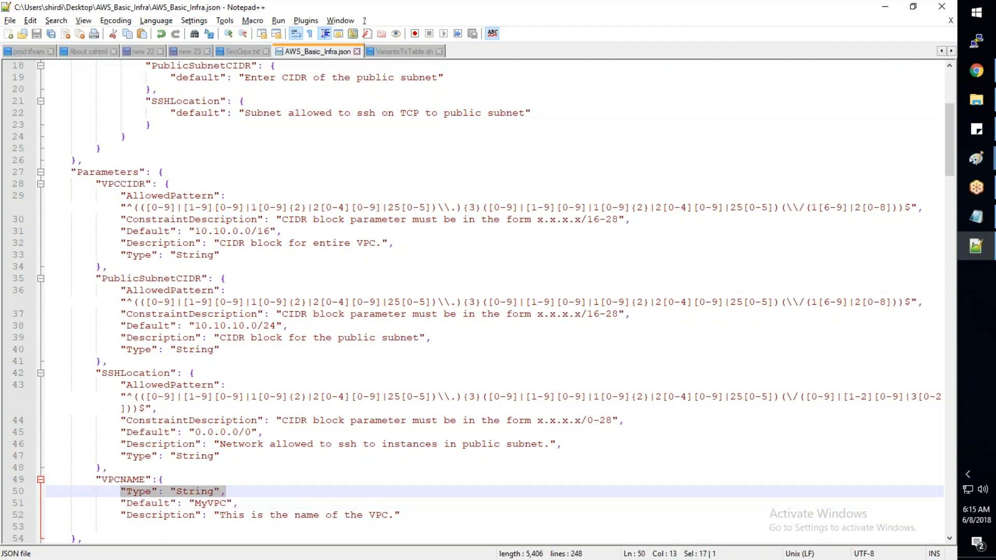
key(Delete)
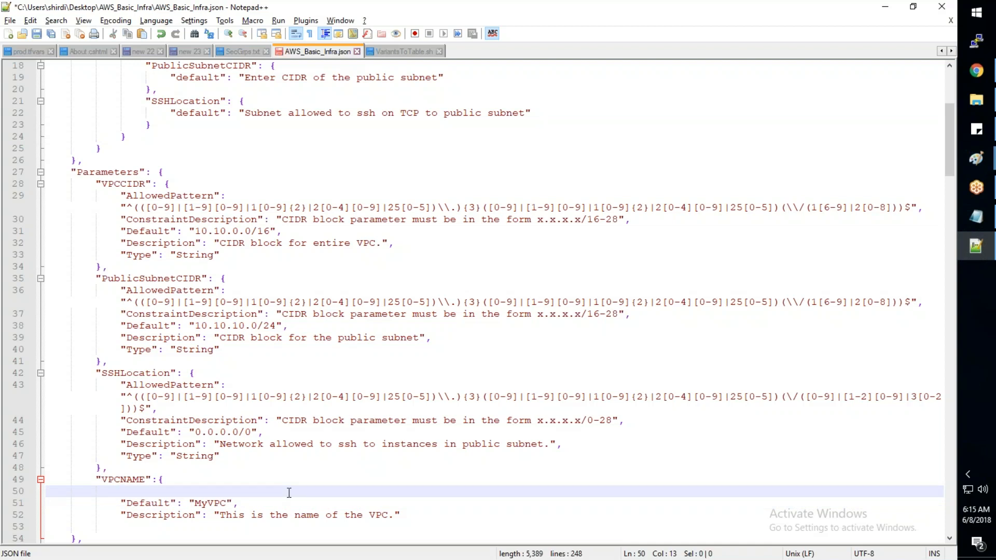
key(Delete)
key(Delete)
key(Delete)
key(Delete)
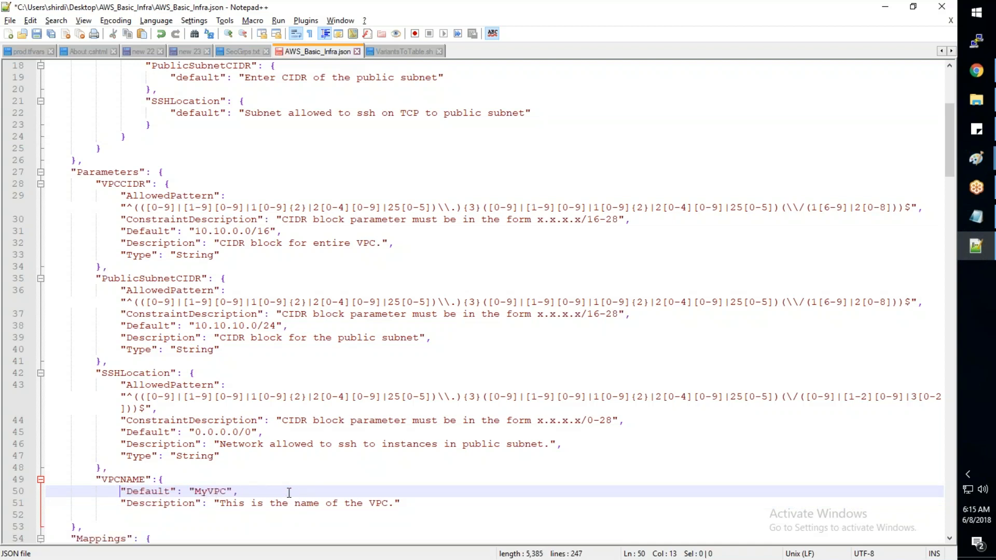
click(417, 501)
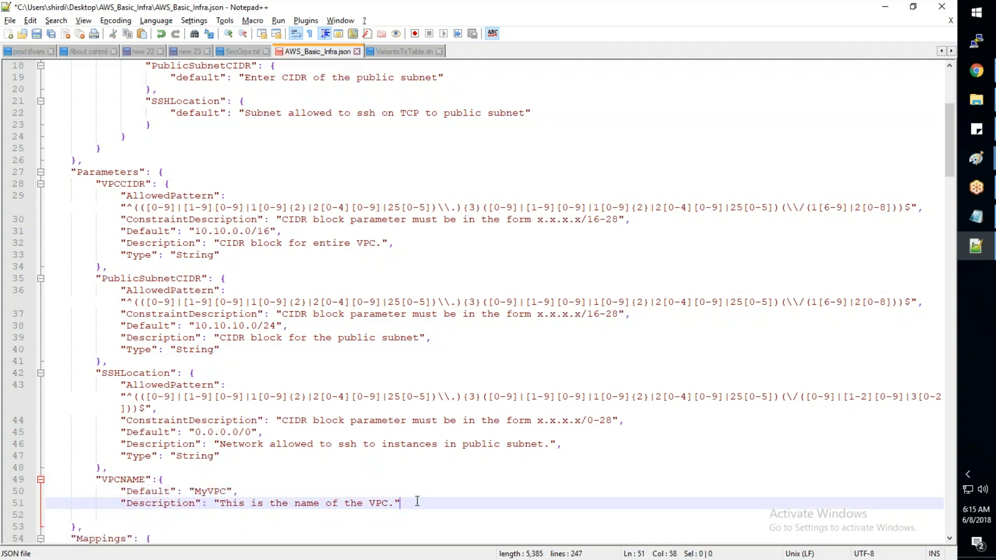
text(,)
key(Return)
key(ctrl+v)
key(BackSpace)
key(ctrl+s)
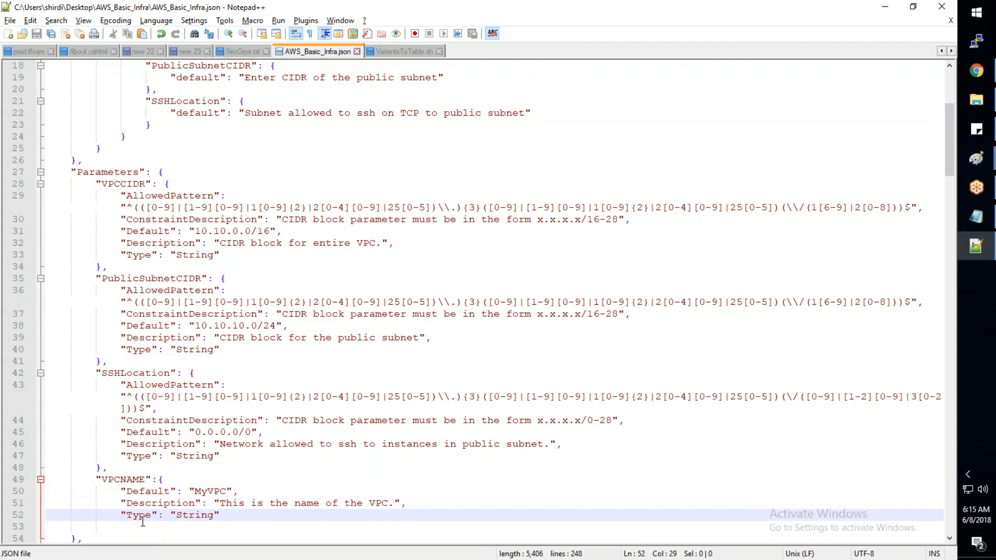
- Switch back to the Create Stack page, upload AWS_Basic_Infra.json again, submit it and highlight the validation error
key(alt+Tab)
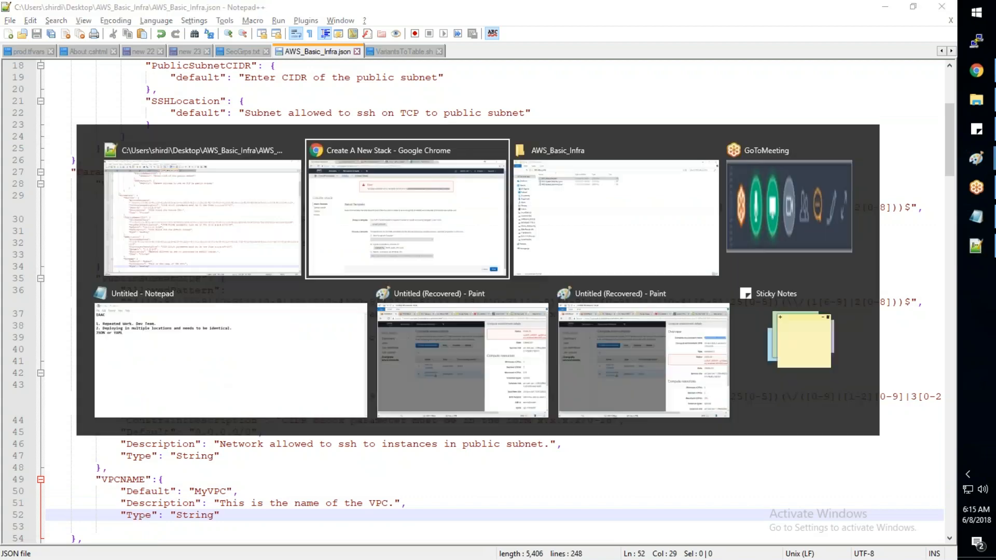
double_click(165, 85)
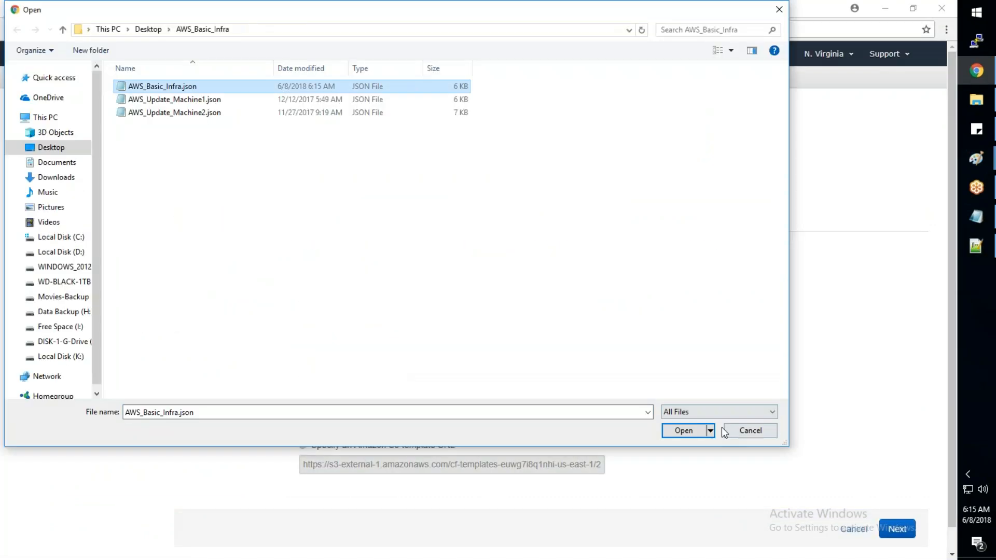
click(898, 529)
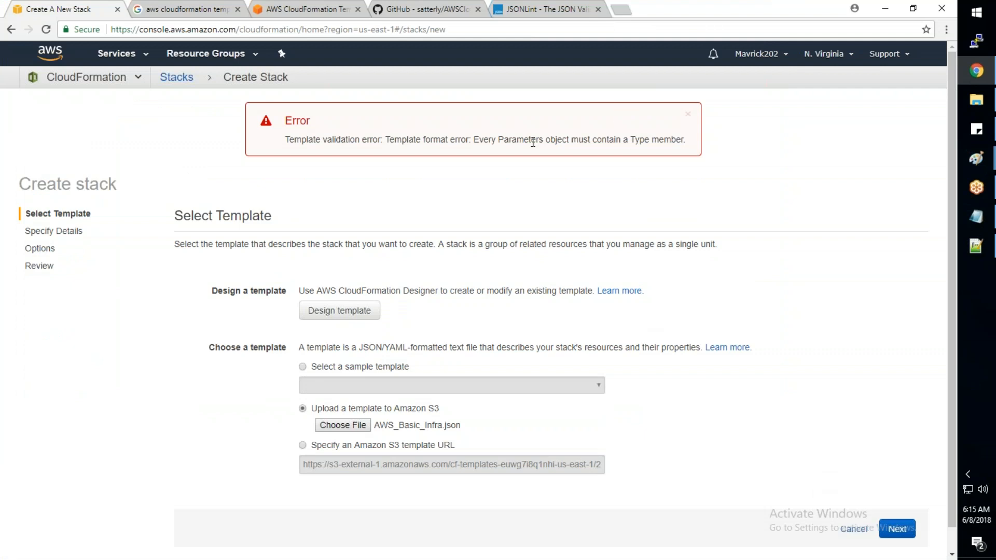
drag(289, 140, 461, 141)
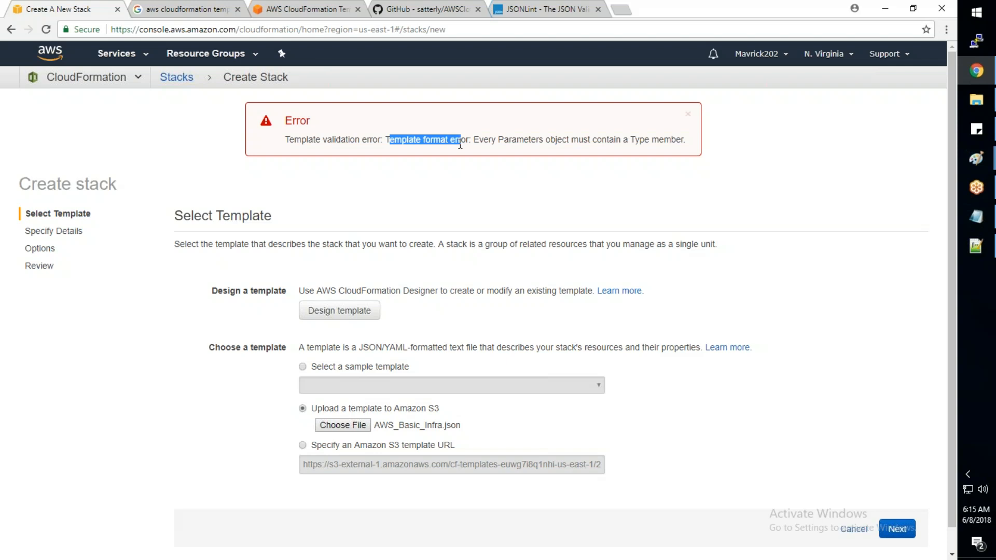
- Examine the template's metadata, parameters, mappings and resources in Notepad++ for the cause of the validation error, including VPCNAME's braces
key(alt+Tab)
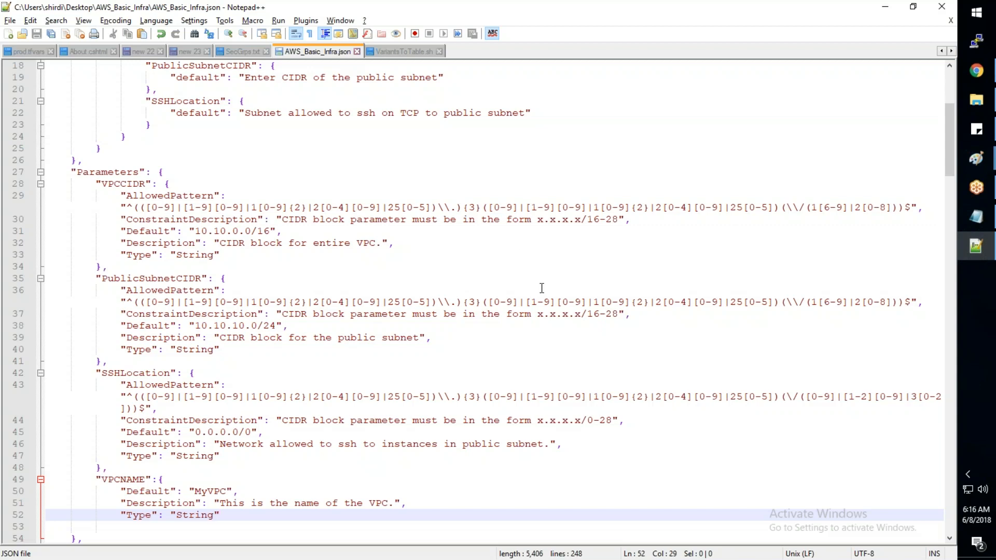
scroll(541, 288, down, 6)
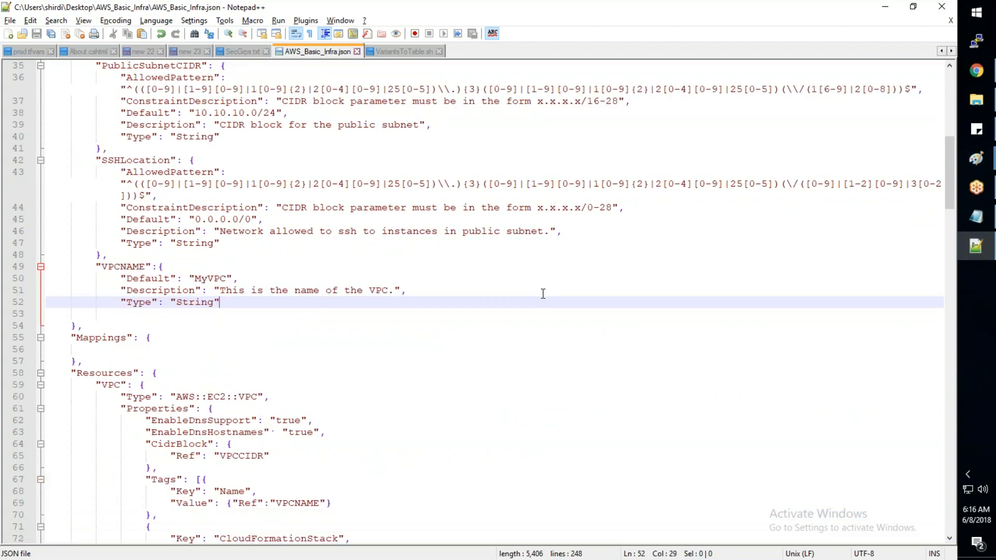
scroll(545, 292, down, 6)
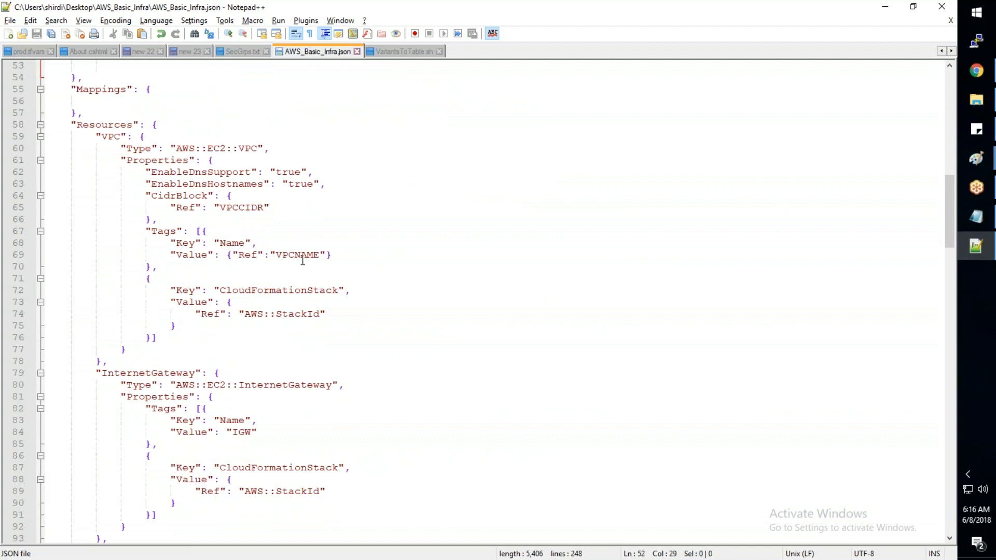
scroll(308, 248, down, 5)
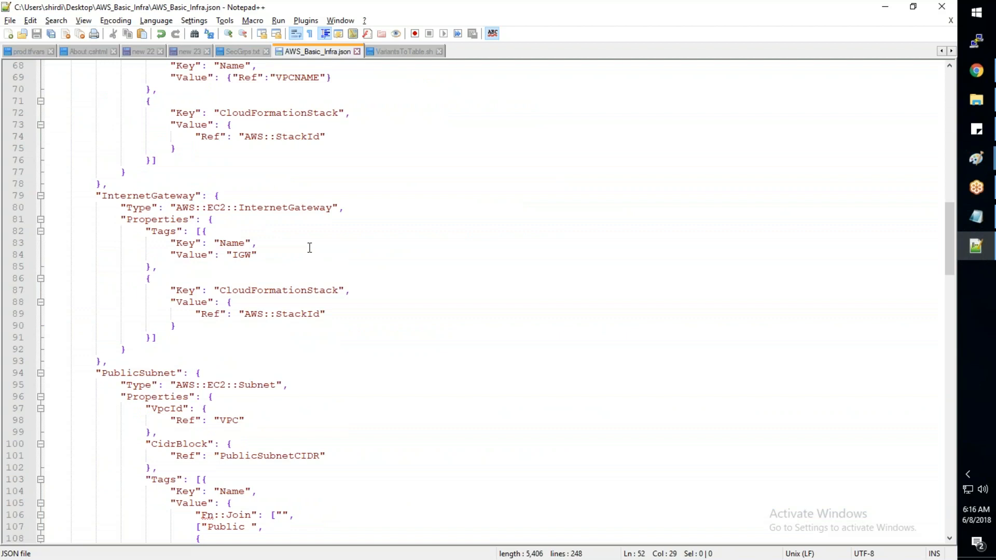
scroll(309, 248, down, 1)
scroll(309, 248, up, 12)
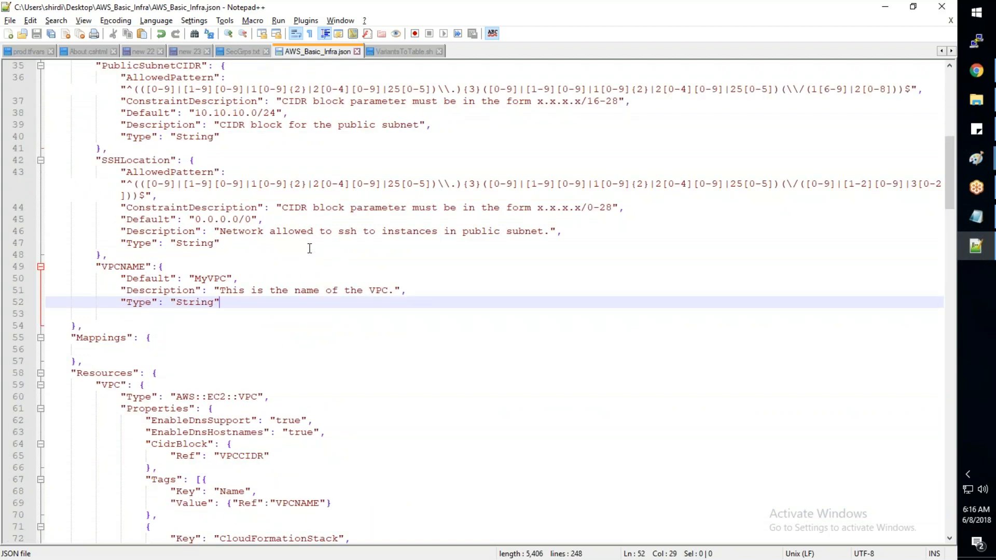
click(166, 266)
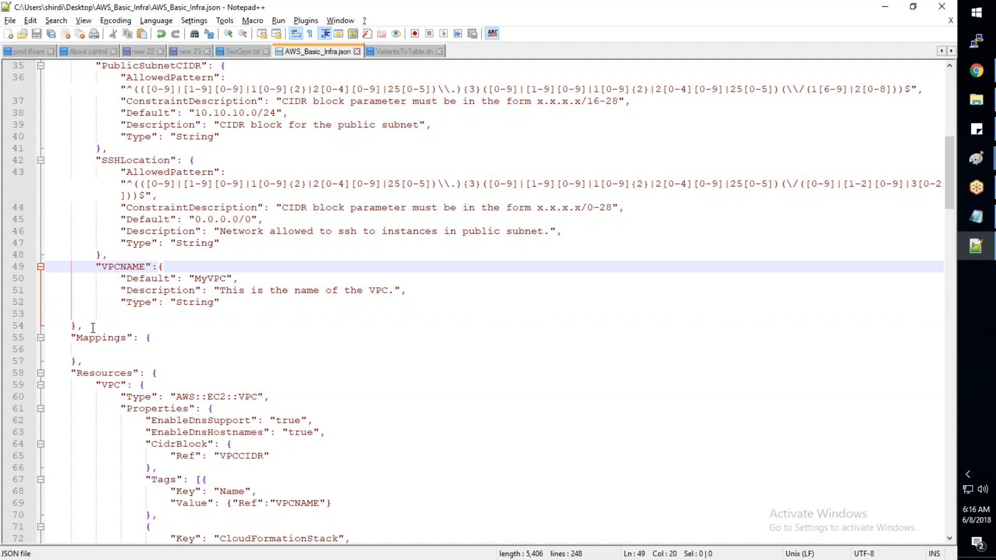
click(369, 345)
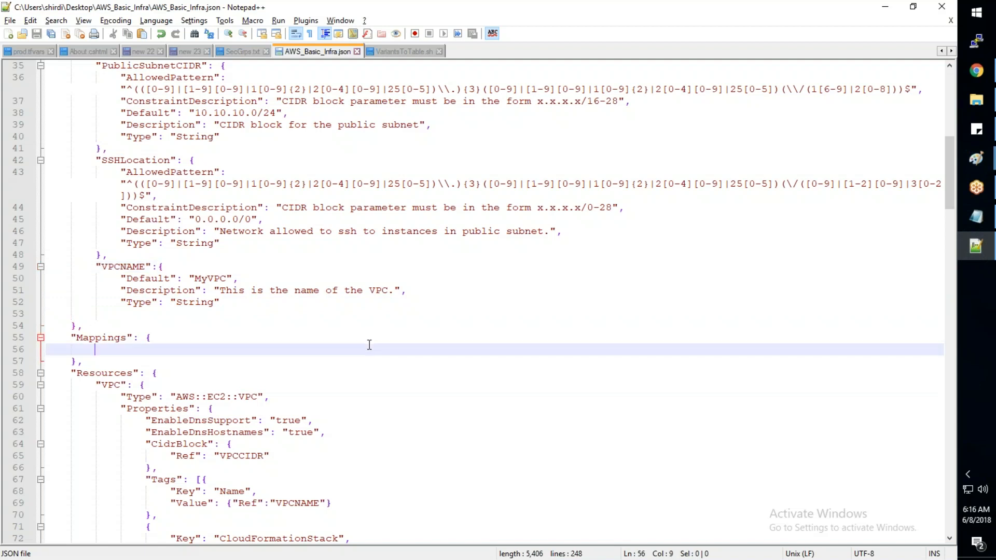
scroll(369, 345, down, 12)
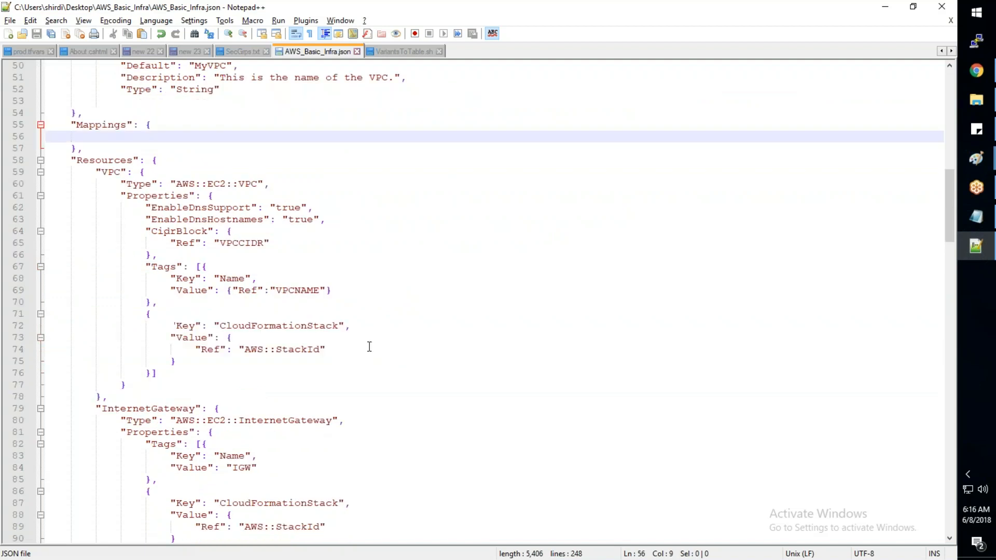
scroll(368, 350, up, 8)
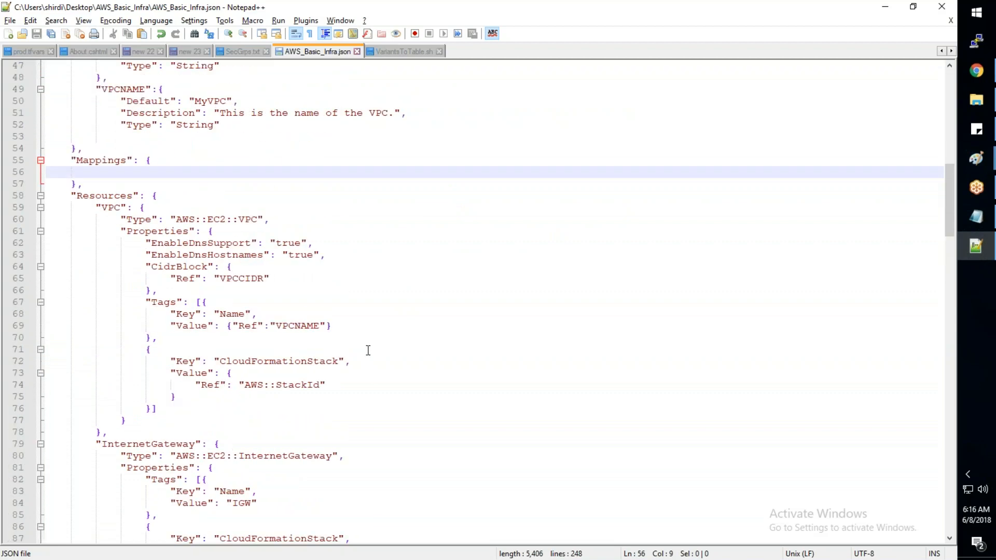
scroll(367, 350, up, 2)
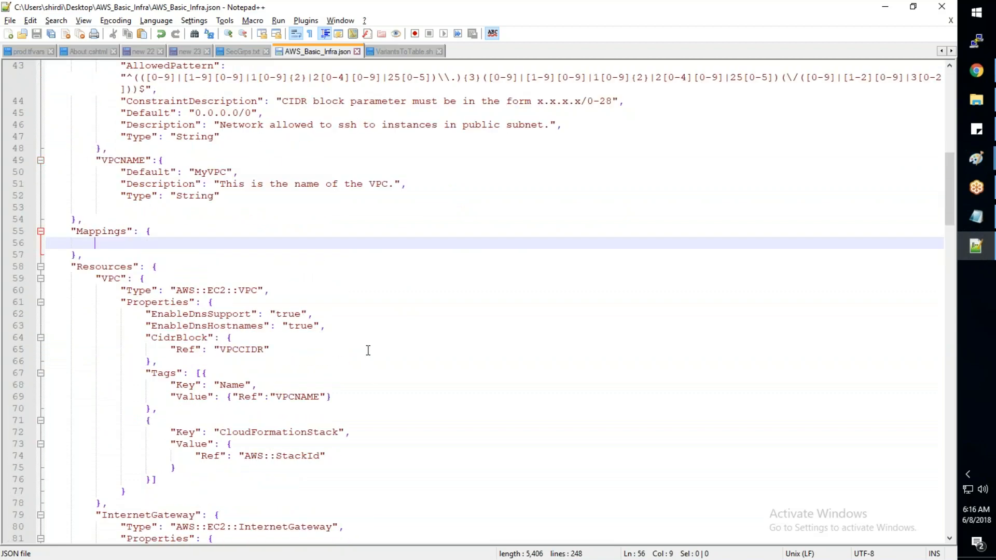
scroll(367, 351, up, 4)
scroll(367, 350, up, 5)
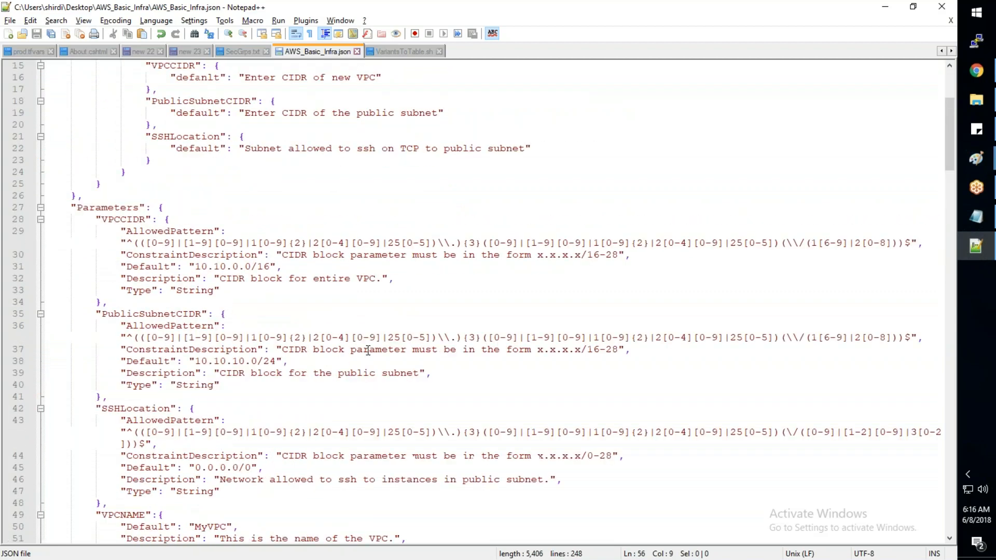
scroll(259, 311, up, 5)
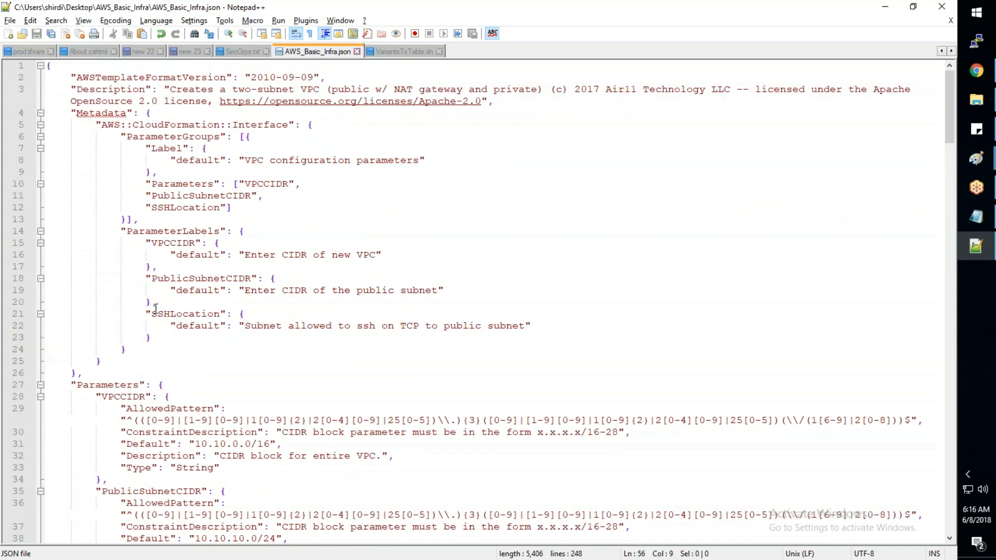
scroll(156, 309, down, 6)
scroll(155, 308, down, 1)
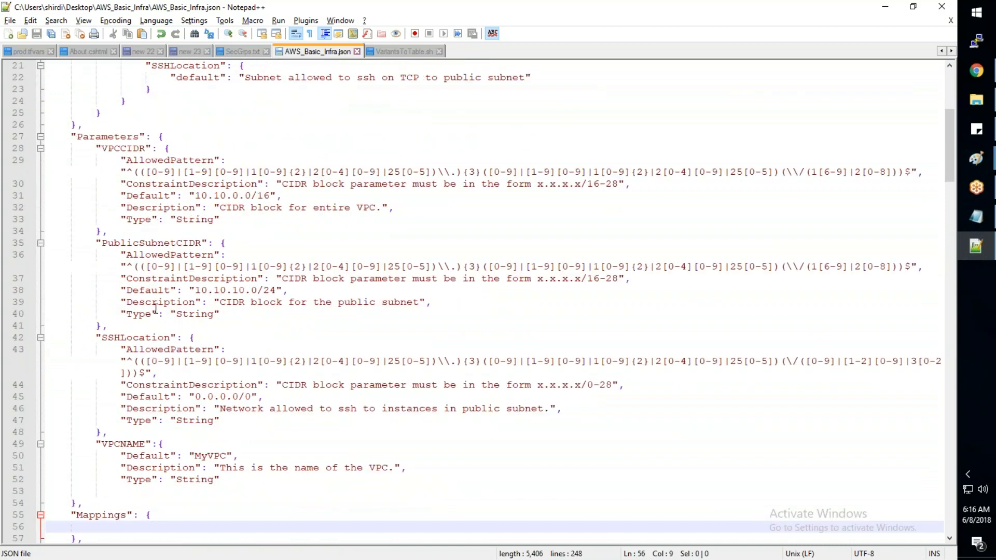
- Add the missing closing brace below the VPCNAME parameter's "Type": "String" line and save the template
scroll(156, 308, down, 1)
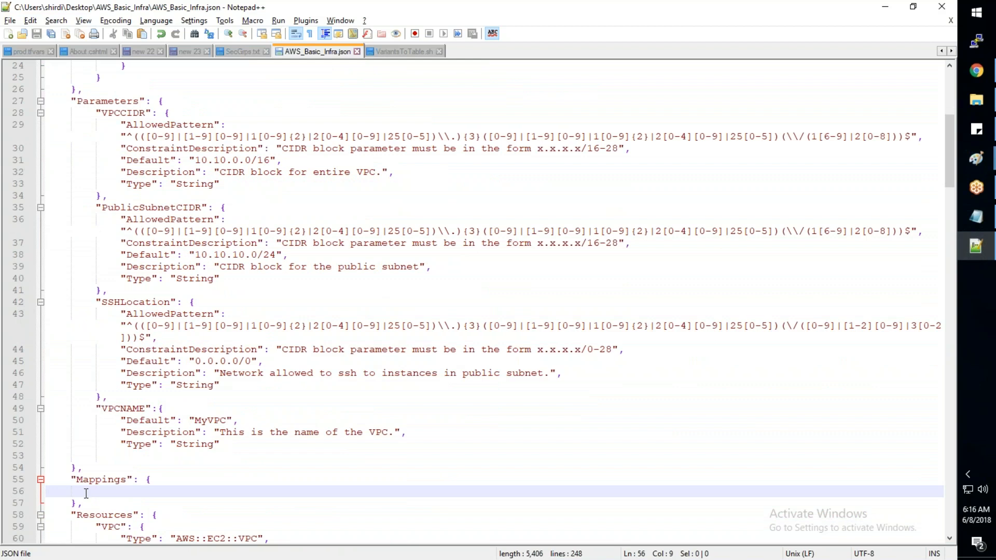
click(76, 467)
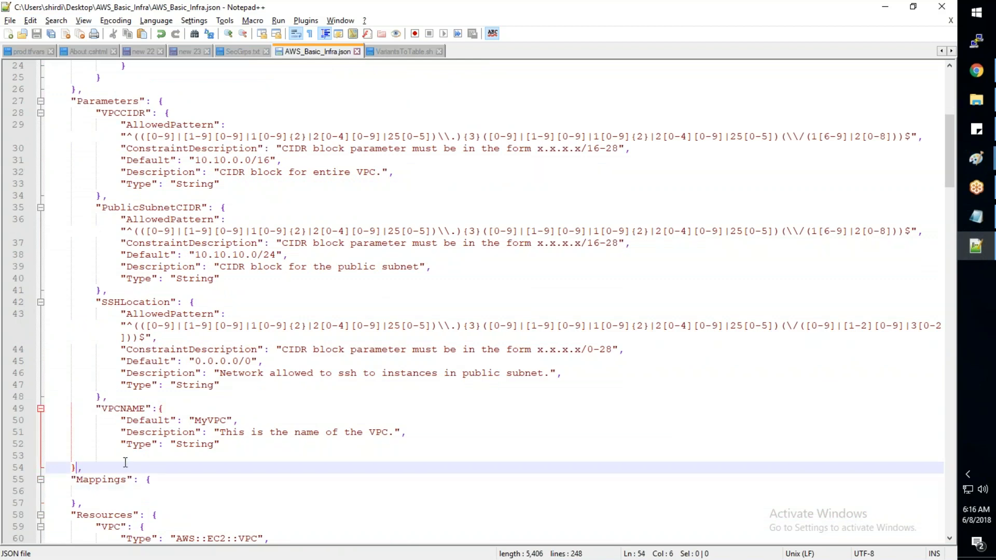
scroll(125, 462, down, 3)
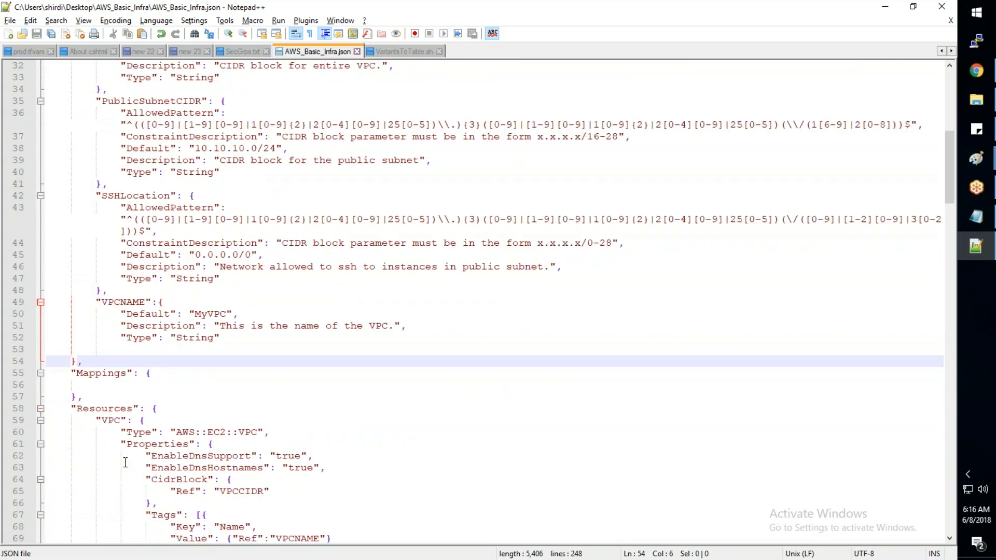
scroll(125, 463, up, 3)
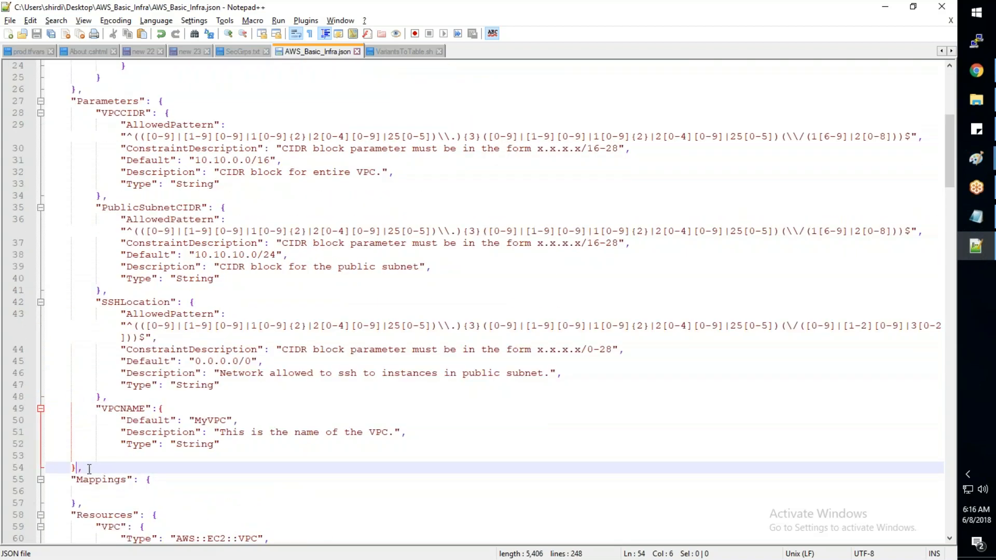
click(237, 439)
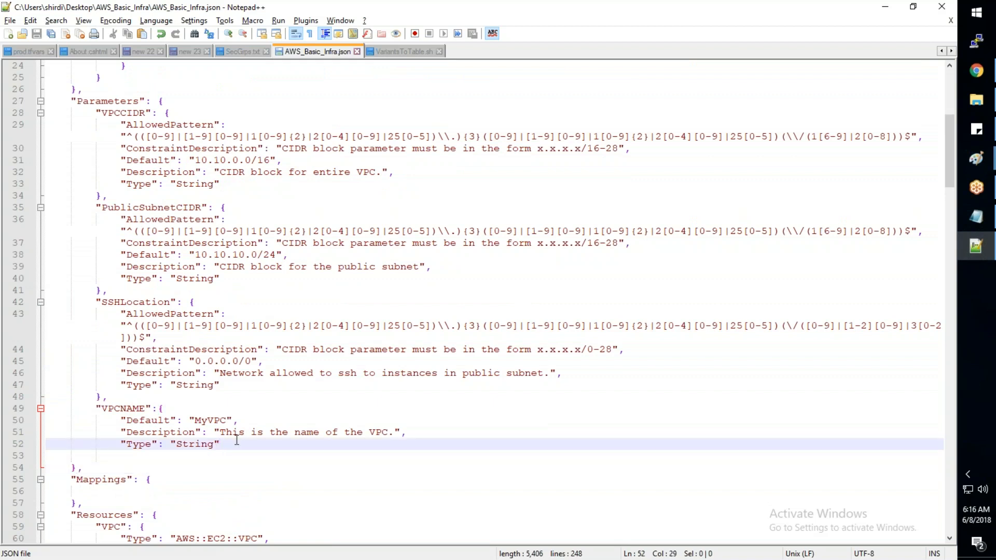
key(Return)
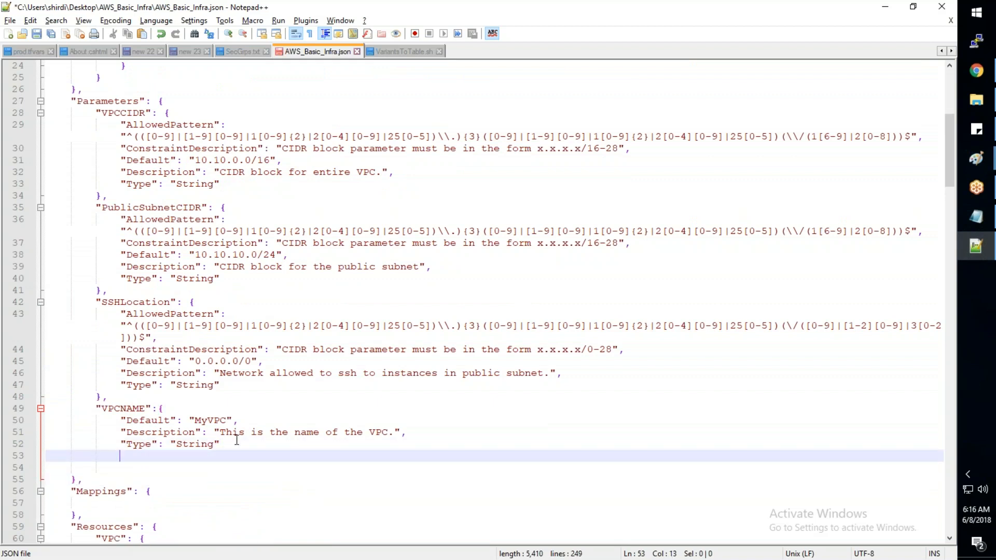
text(})
click(78, 479)
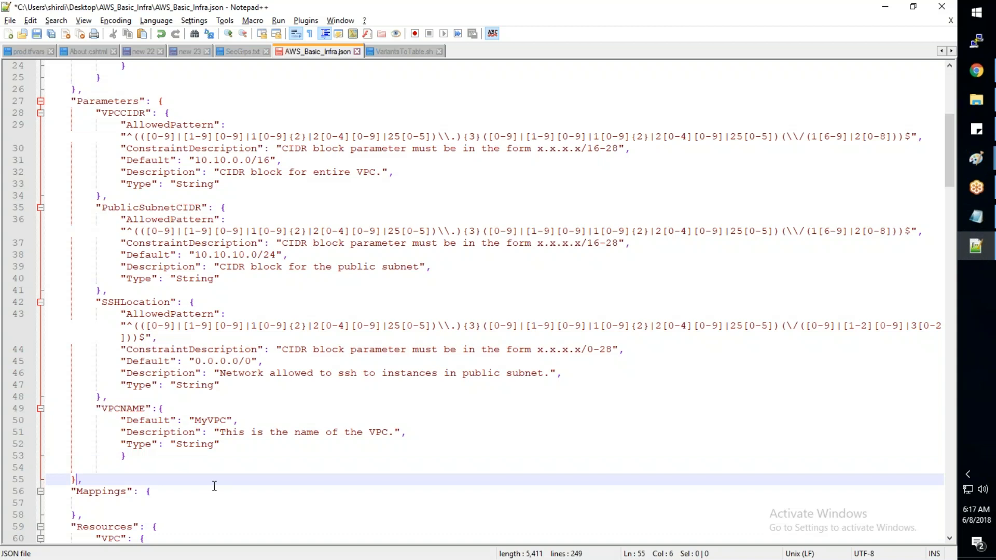
key(ctrl+s)
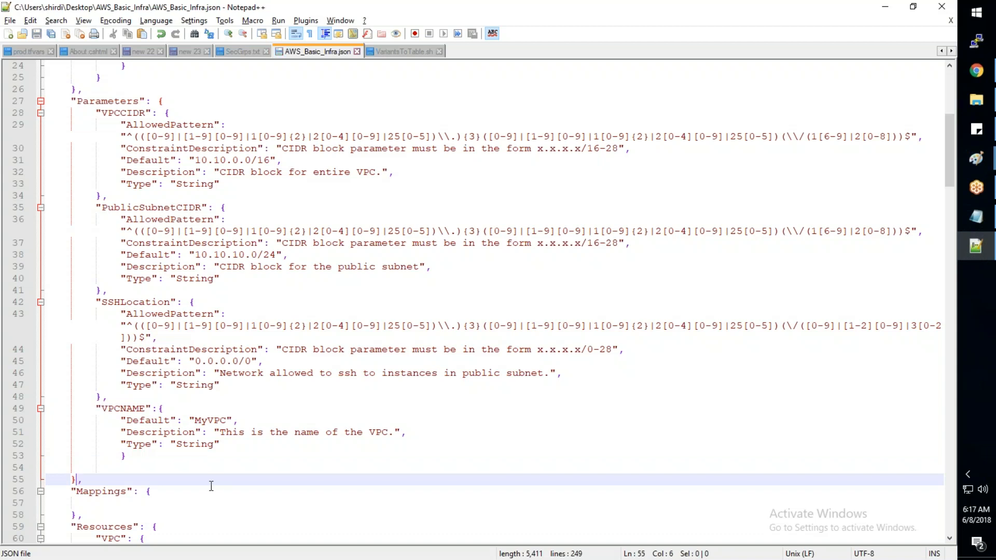
- Copy the entire template into JSONLint in the browser and validate it
key(ctrl+a)
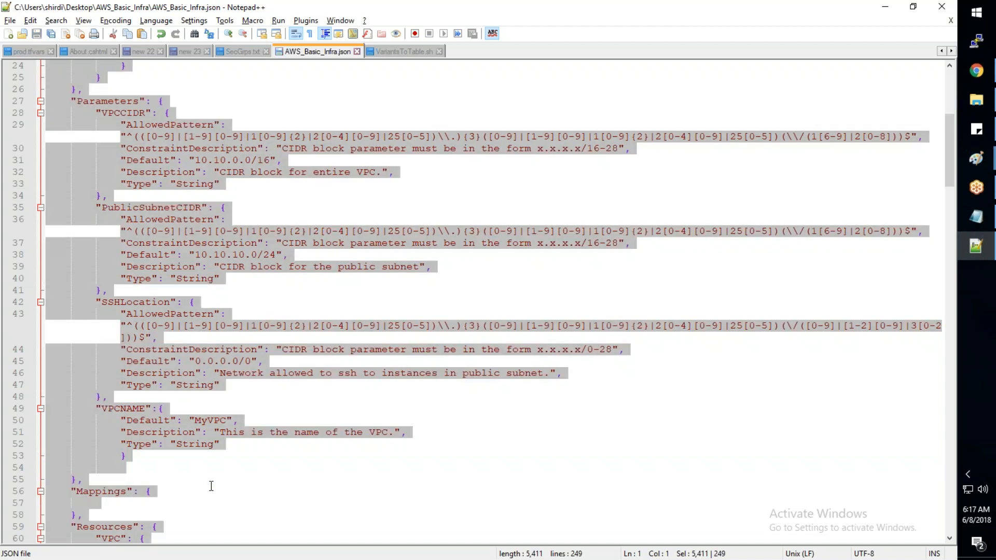
key(alt+Tab)
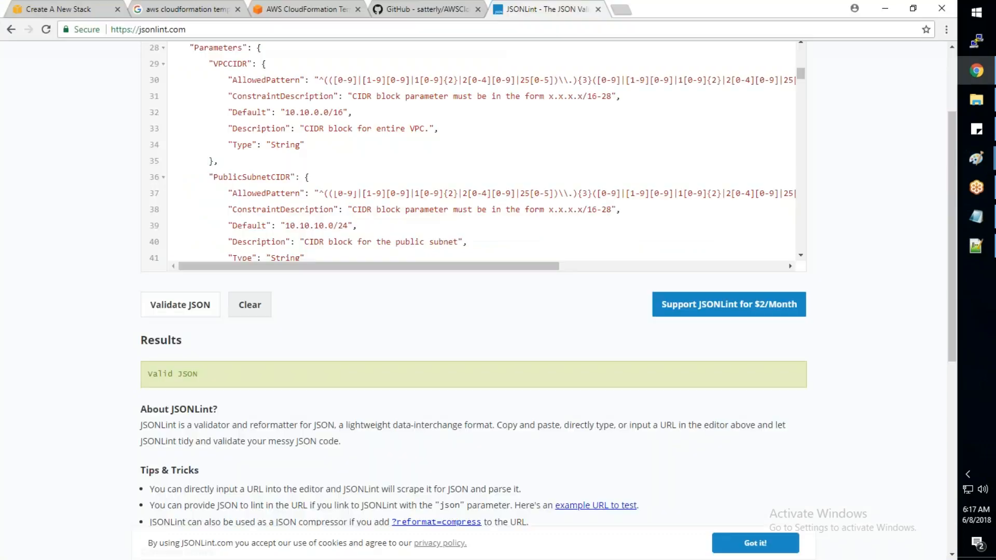
key(ctrl+a)
key(ctrl+v)
click(180, 305)
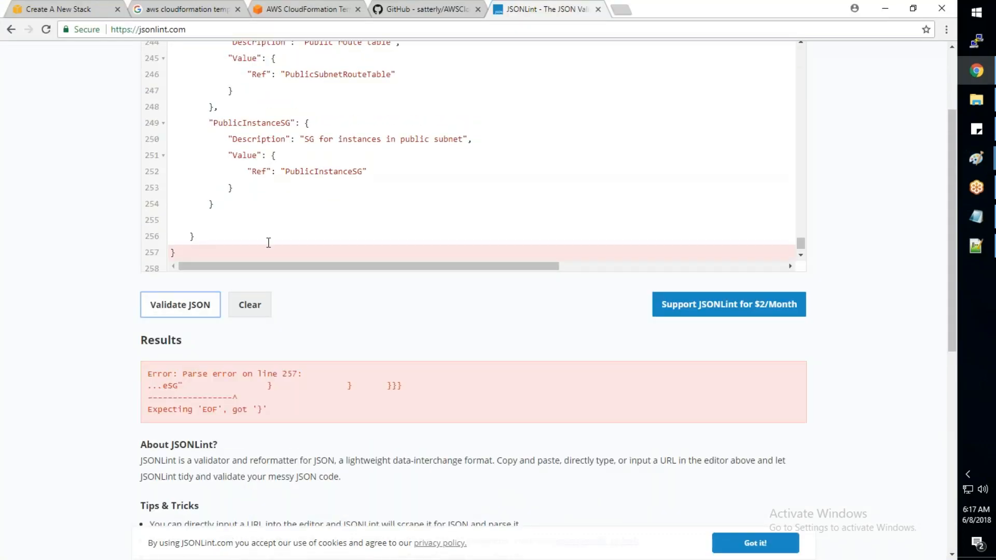
- Return to Notepad++ and inspect the closing braces at the end of AWS_Basic_Infra.json for a surplus one
key(alt+Tab)
click(312, 376)
scroll(315, 376, down, 7)
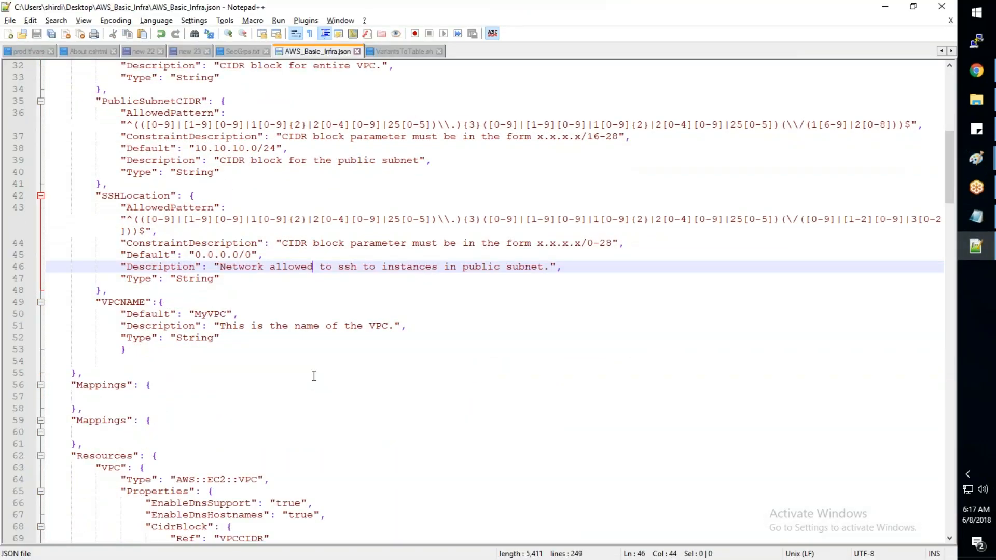
scroll(315, 376, down, 20)
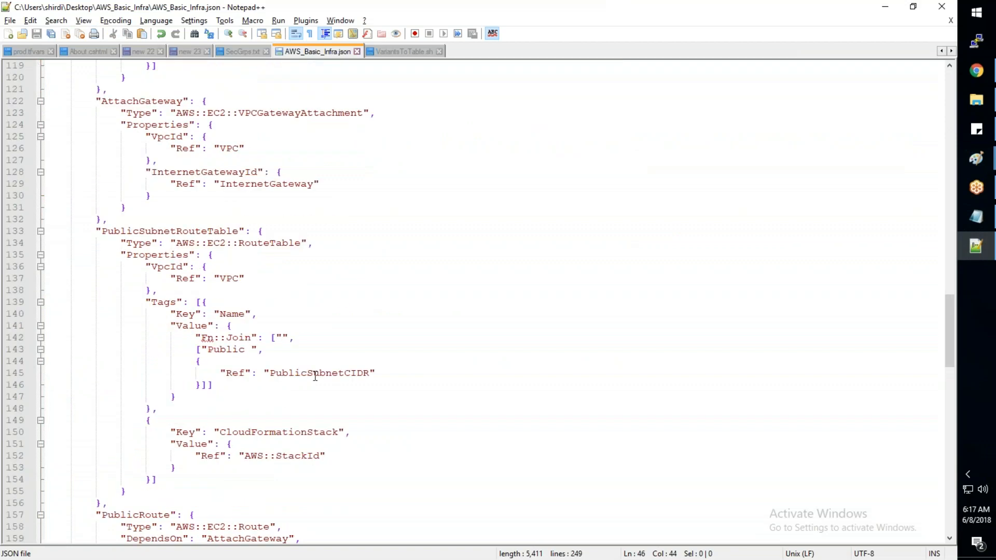
scroll(317, 376, down, 20)
click(519, 516)
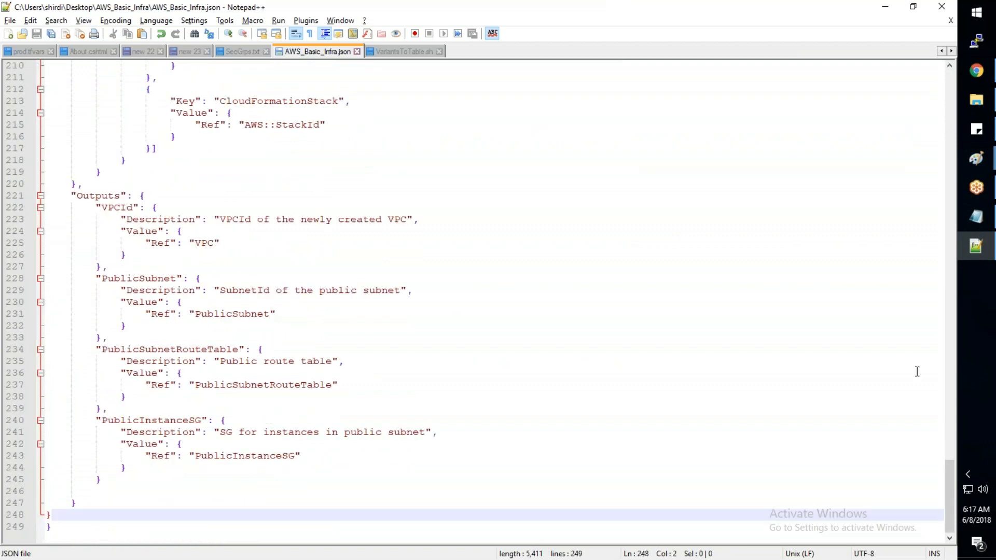
drag(945, 483, 924, 499)
- Switch back to JSONLint, remove the surplus closing brace at the end of the pasted JSON and validate it again
key(alt+Tab)
scroll(337, 216, down, 1)
scroll(204, 254, down, 1)
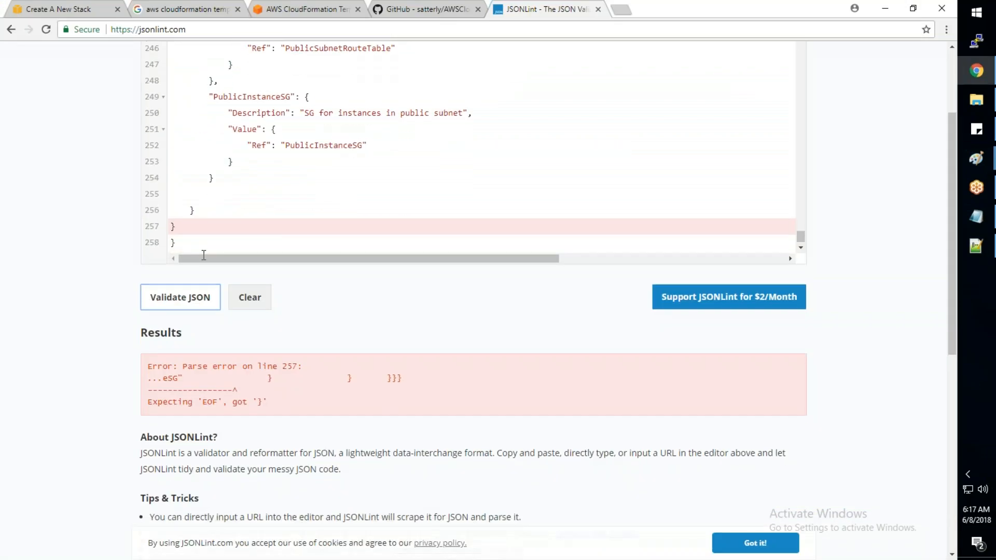
scroll(204, 255, down, 5)
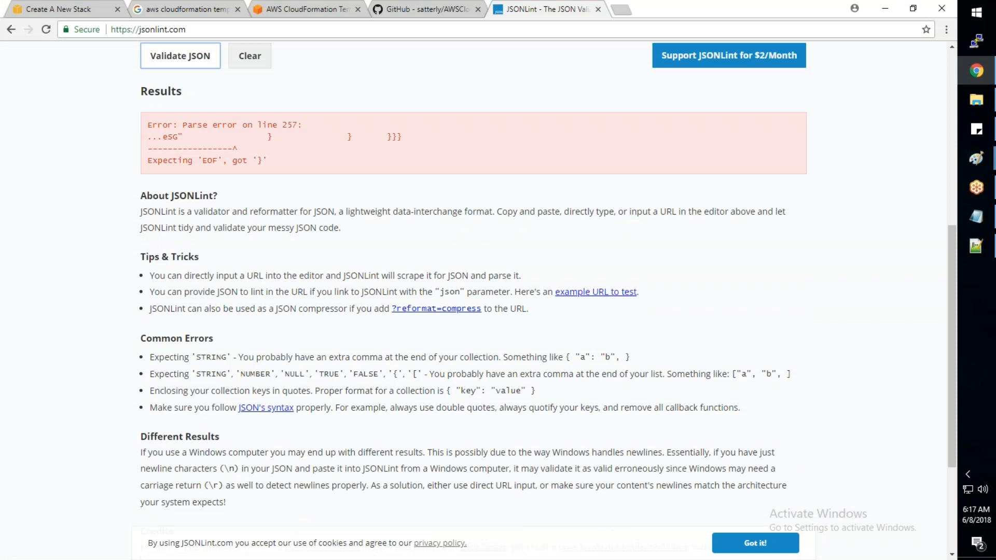
scroll(211, 275, up, 5)
click(210, 366)
- Delete the surplus closing brace on the last line of AWS_Basic_Infra.json in Notepad++ and save the file
key(alt+Tab)
key(alt+Tab)
key(alt+Tab)
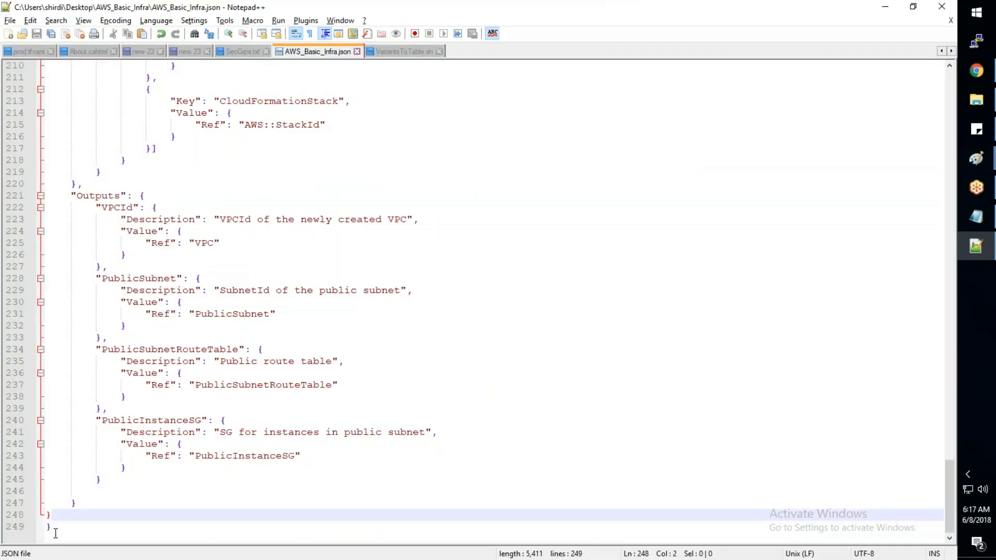
key(ctrl+s)
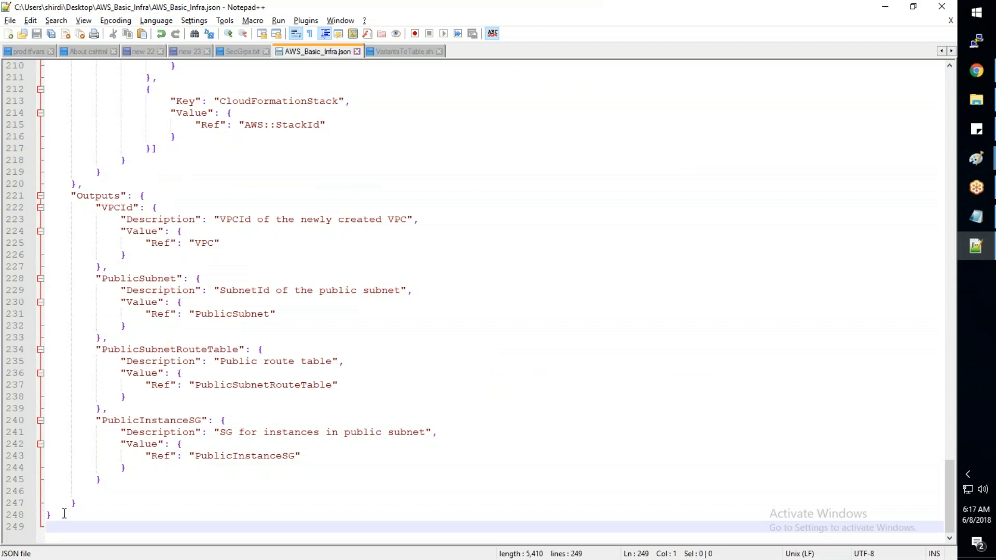
- Return to the Create Stack page in the browser, upload AWS_Basic_Infra.json to Amazon S3 and continue to the stack details
key(alt+Tab)
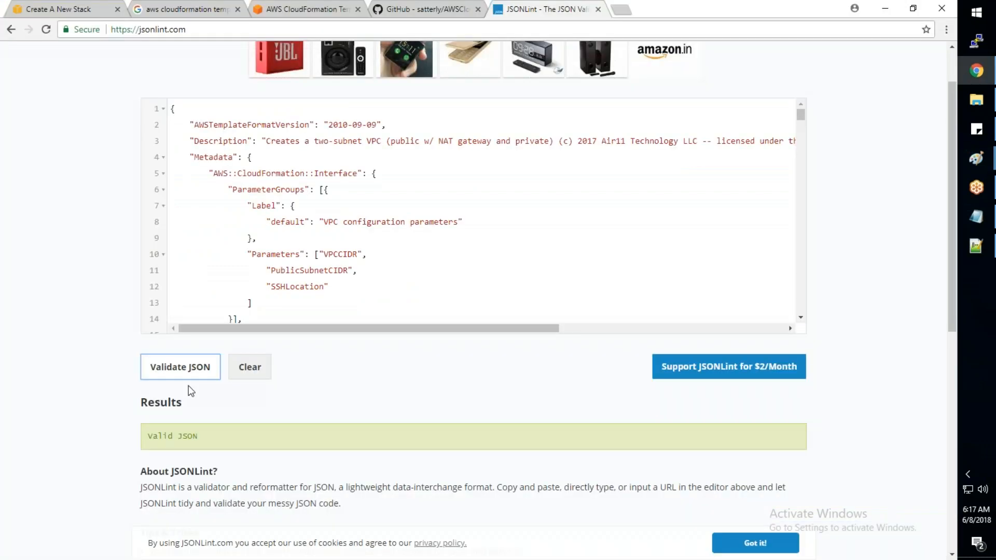
click(65, 9)
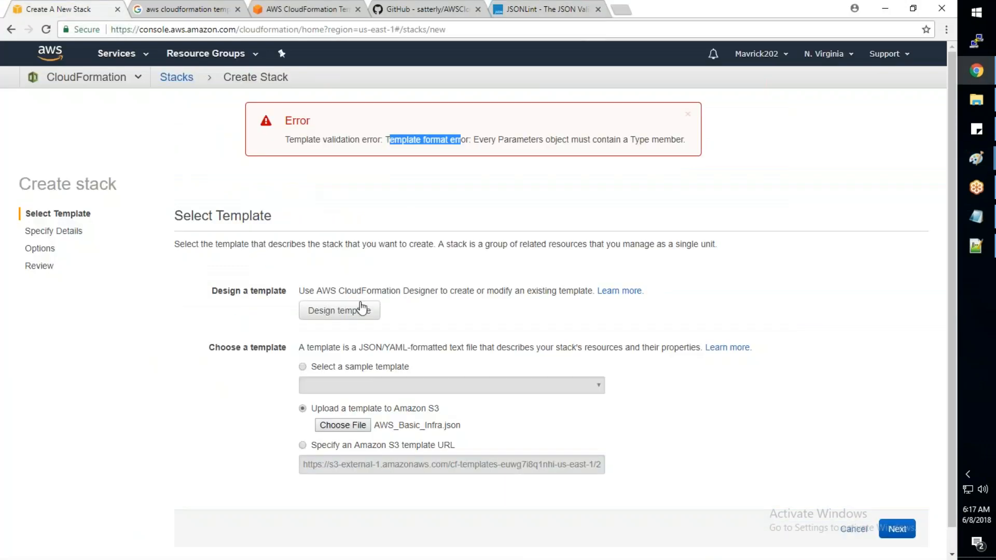
click(358, 311)
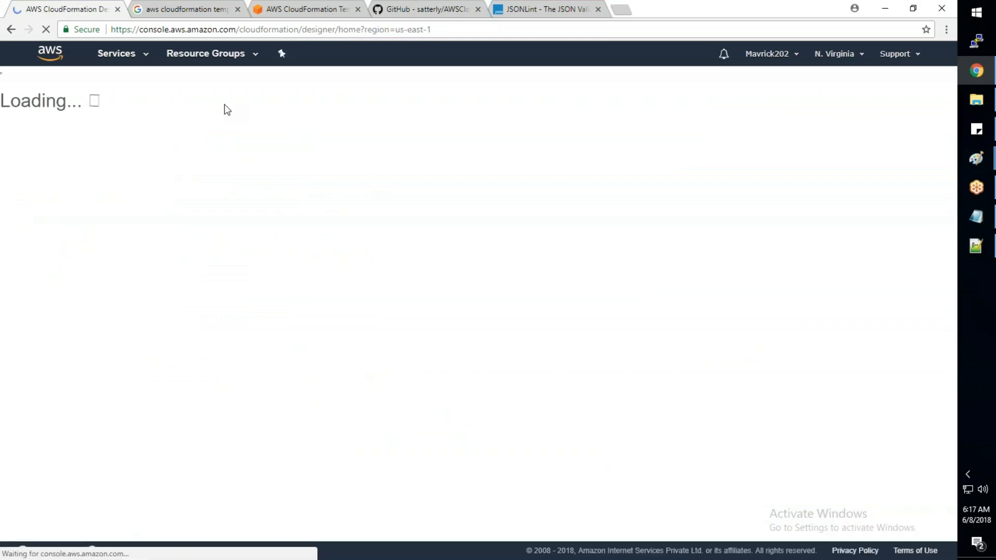
click(11, 29)
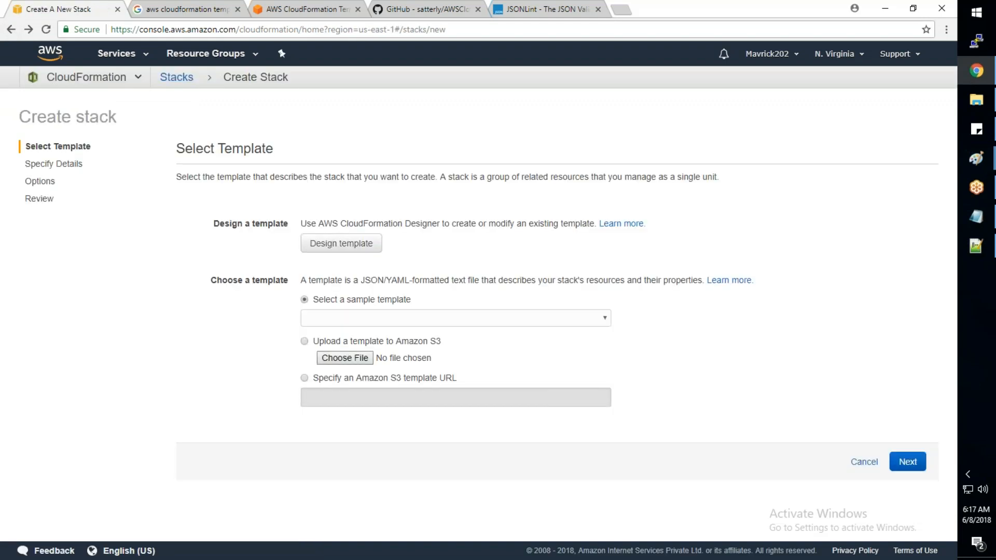
click(358, 342)
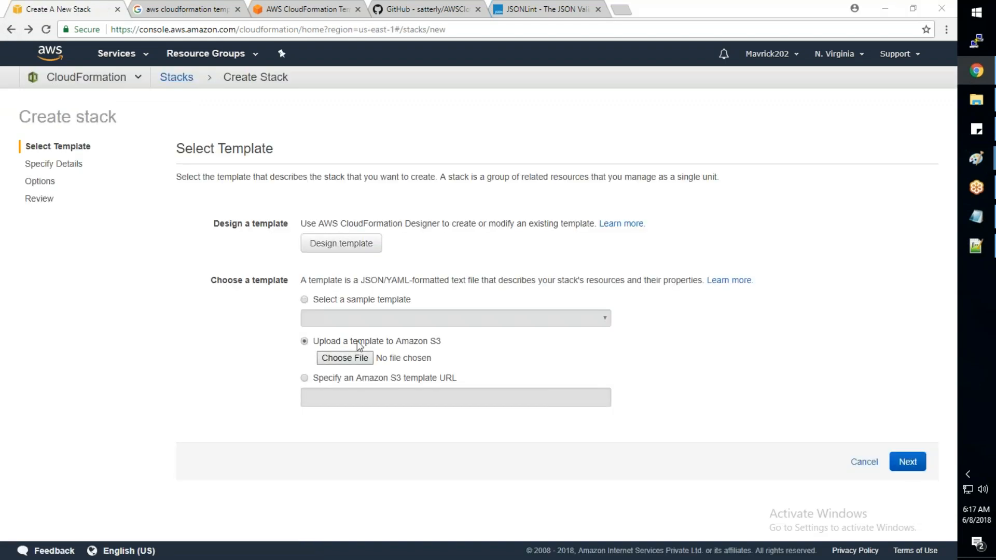
click(345, 358)
click(664, 433)
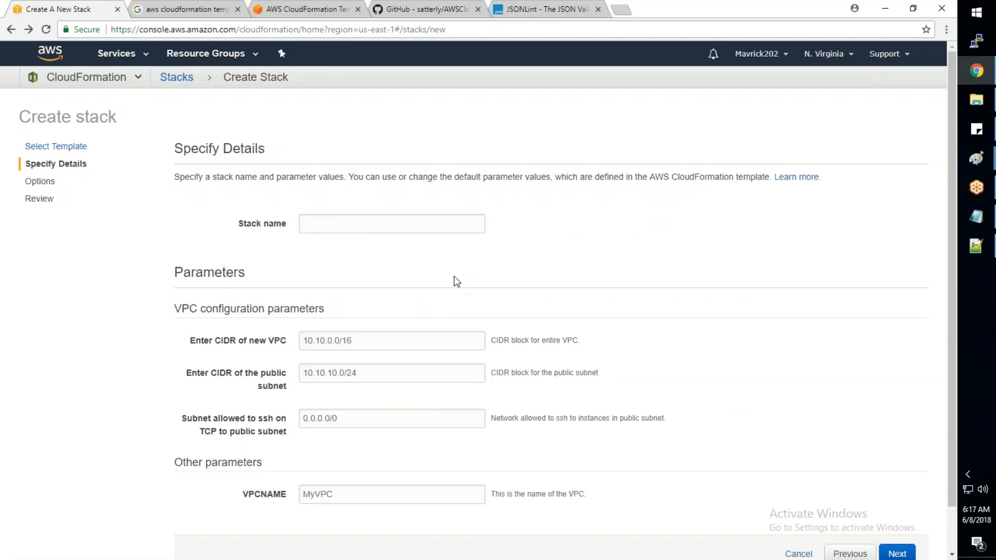
- Name the stack AWS-Training-008
click(354, 222)
key(Down)
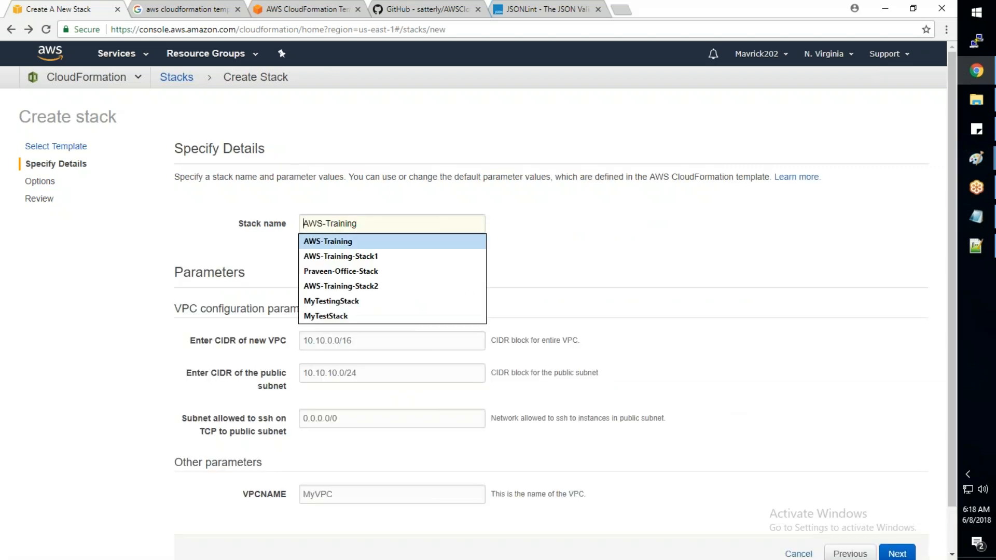
key(Return)
text(-)
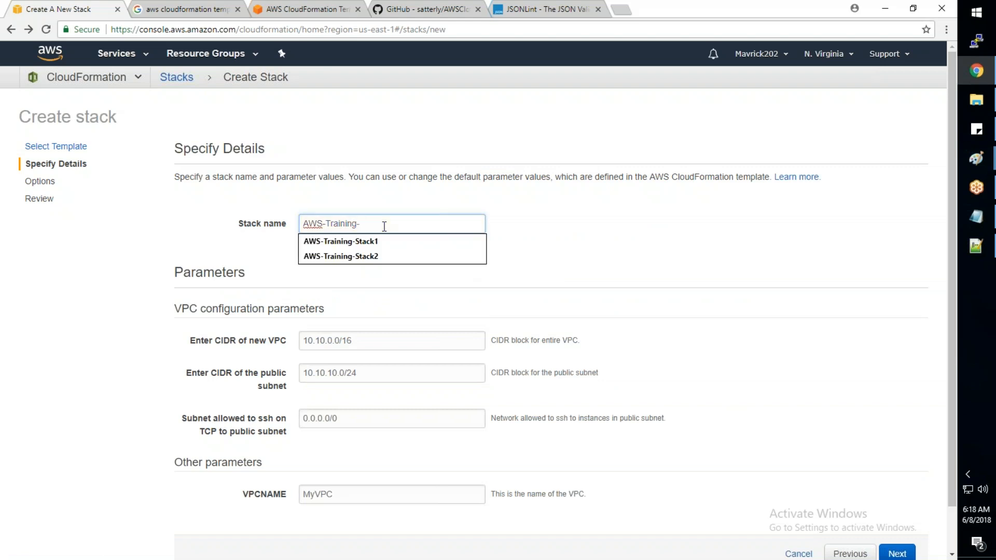
text(008)
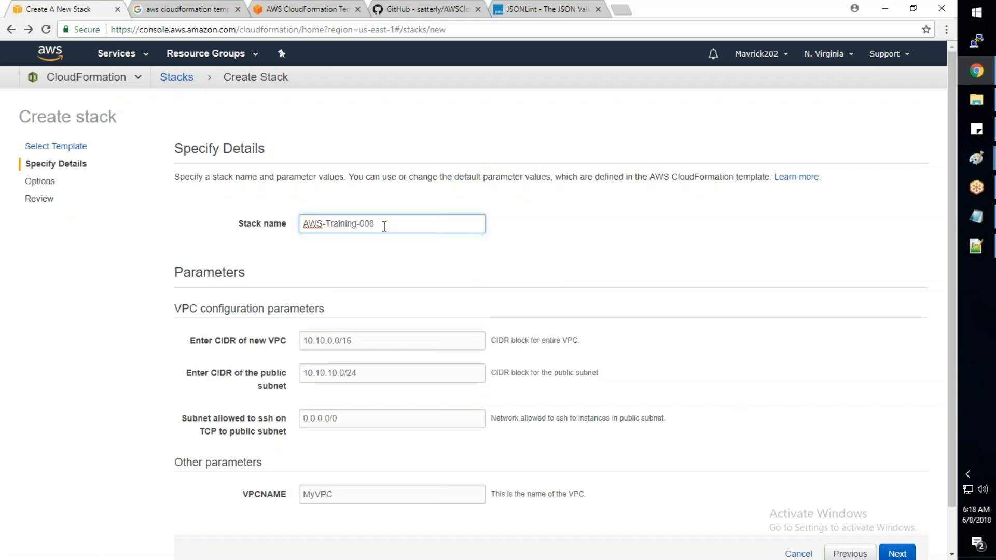
- Compare the VPC CIDR and VPCNAME fields of the stack details with their parameter definitions in the template
scroll(363, 337, down, 1)
double_click(332, 445)
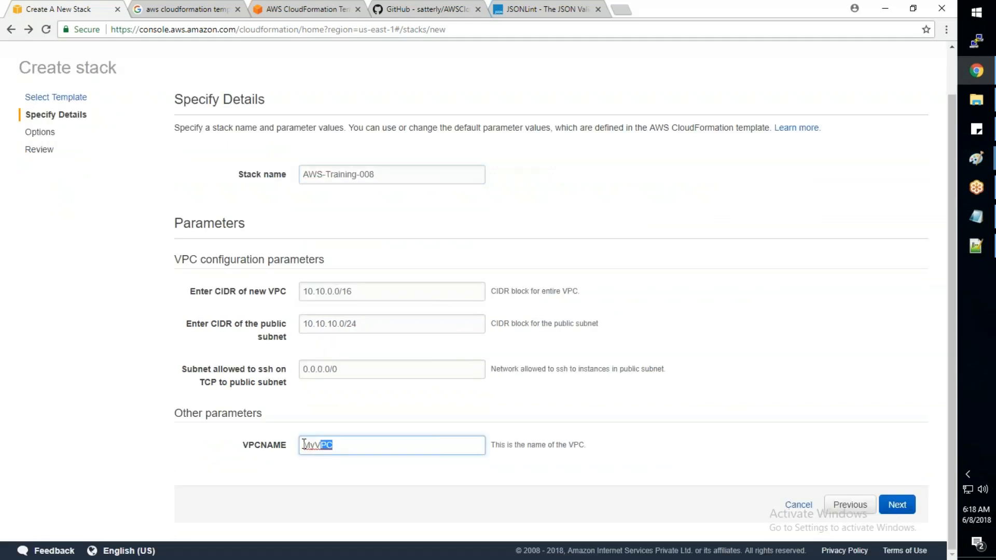
click(364, 284)
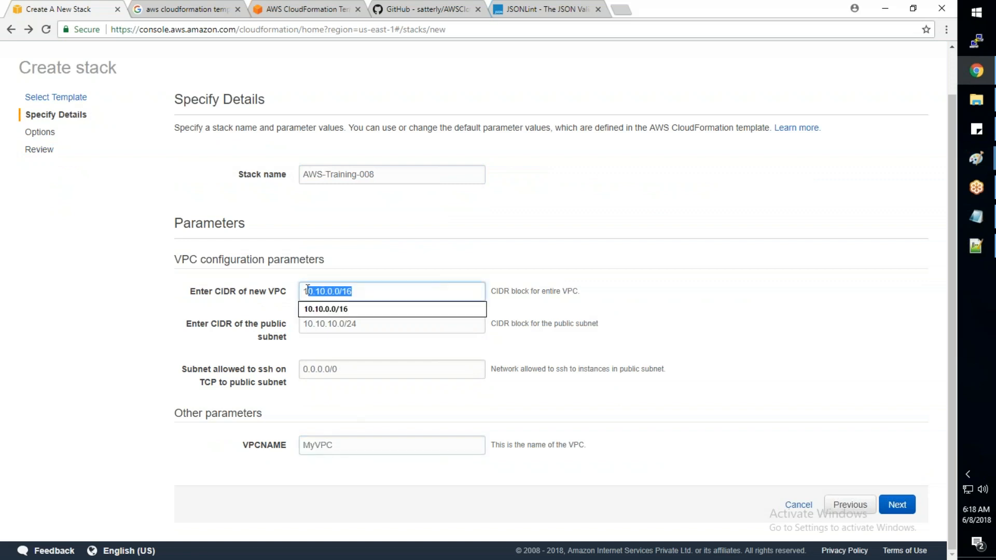
click(986, 244)
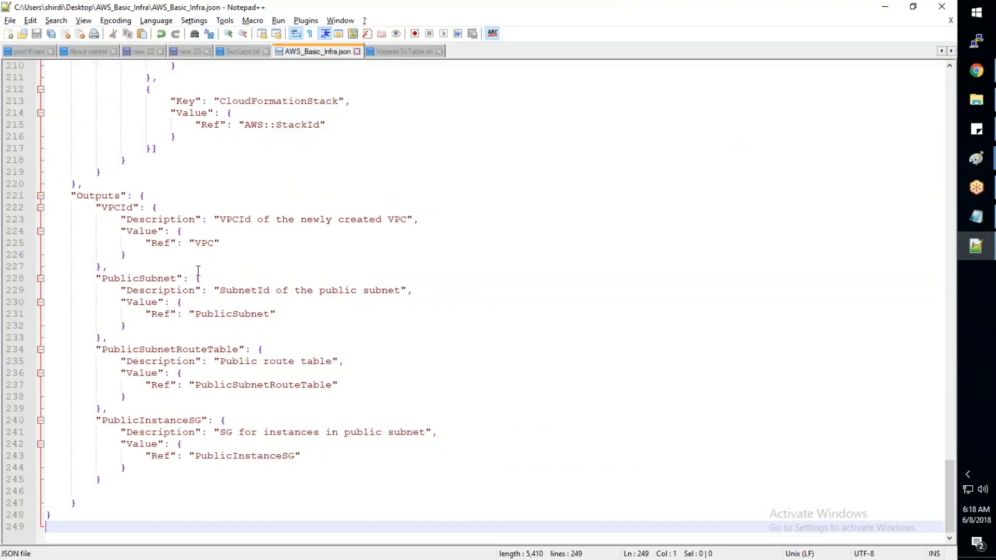
scroll(198, 271, up, 5)
drag(950, 466, 947, 115)
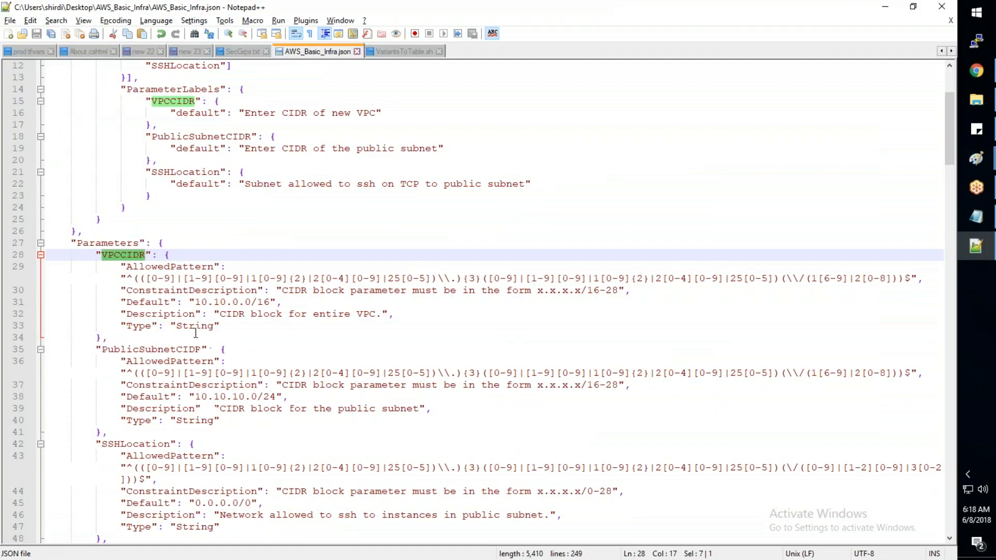
drag(189, 302, 277, 302)
drag(198, 396, 253, 396)
scroll(254, 395, down, 1)
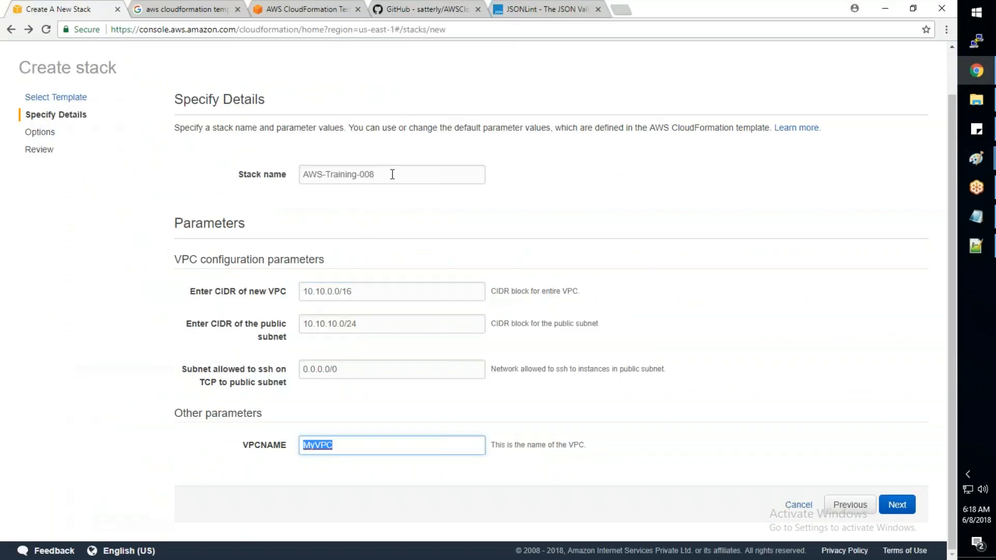
- Set VPCNAME to the stack name AWS-Training-008 and continue to the stack options
drag(391, 172, 301, 173)
key(ctrl+c)
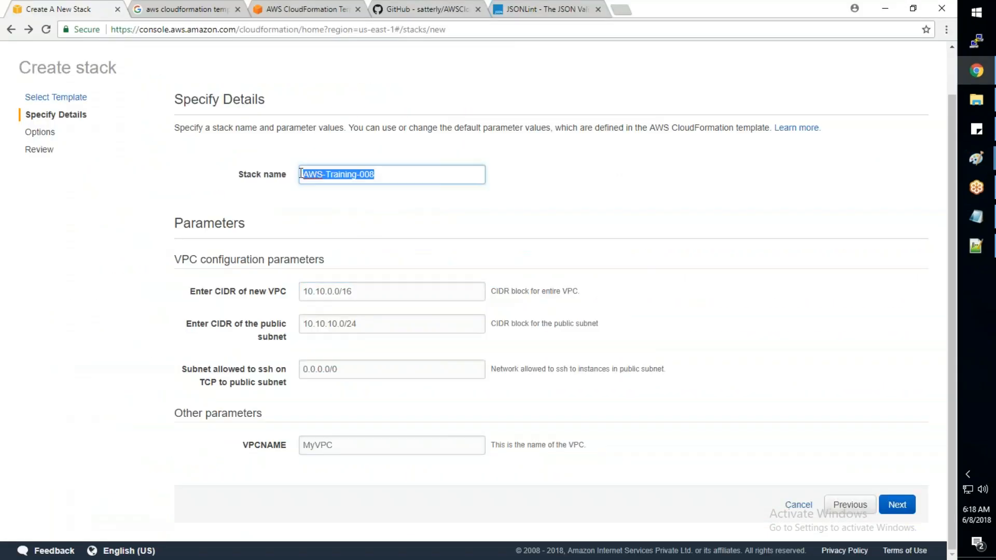
double_click(345, 445)
key(ctrl+v)
click(893, 512)
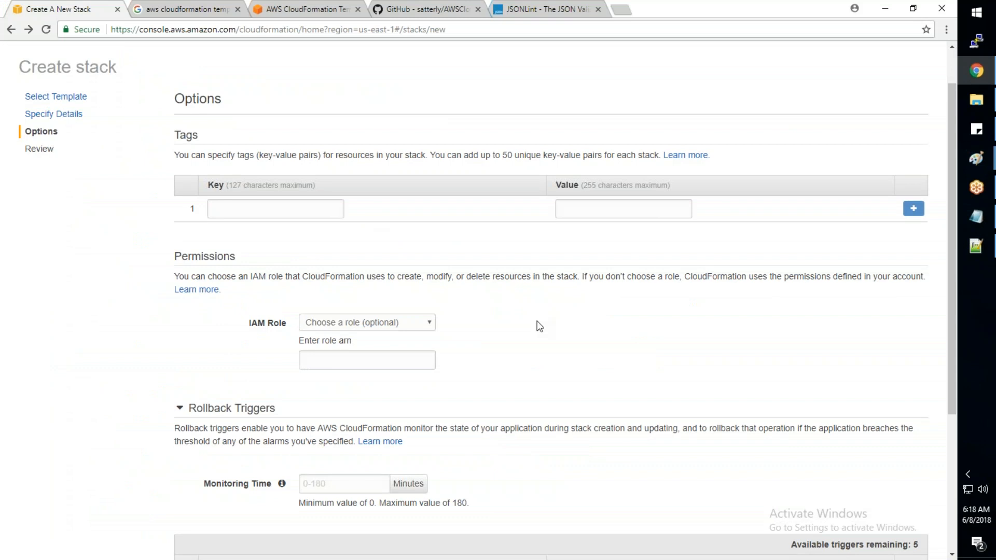
- Enable termination protection in the advanced stack options and continue to the review
scroll(539, 326, down, 3)
scroll(540, 325, down, 1)
click(212, 441)
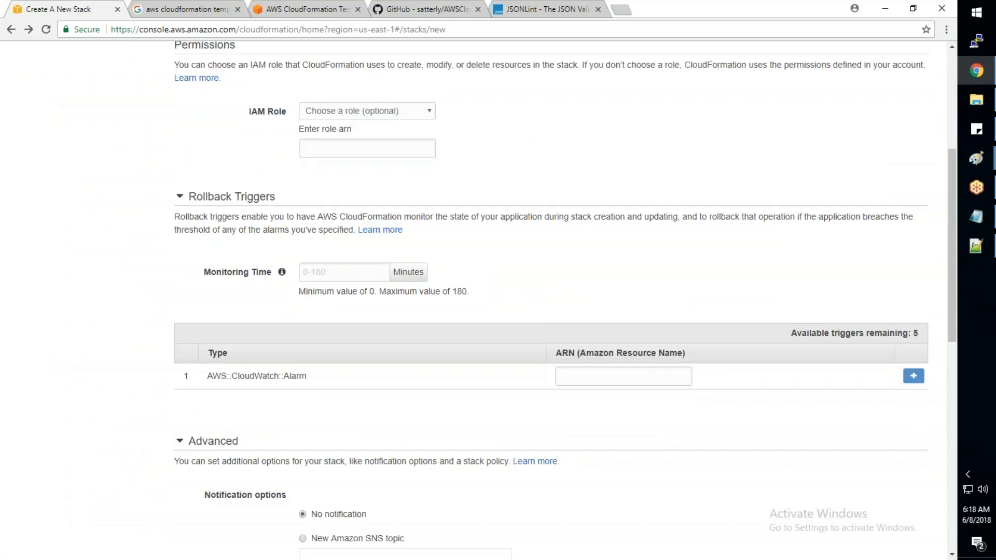
scroll(305, 373, down, 6)
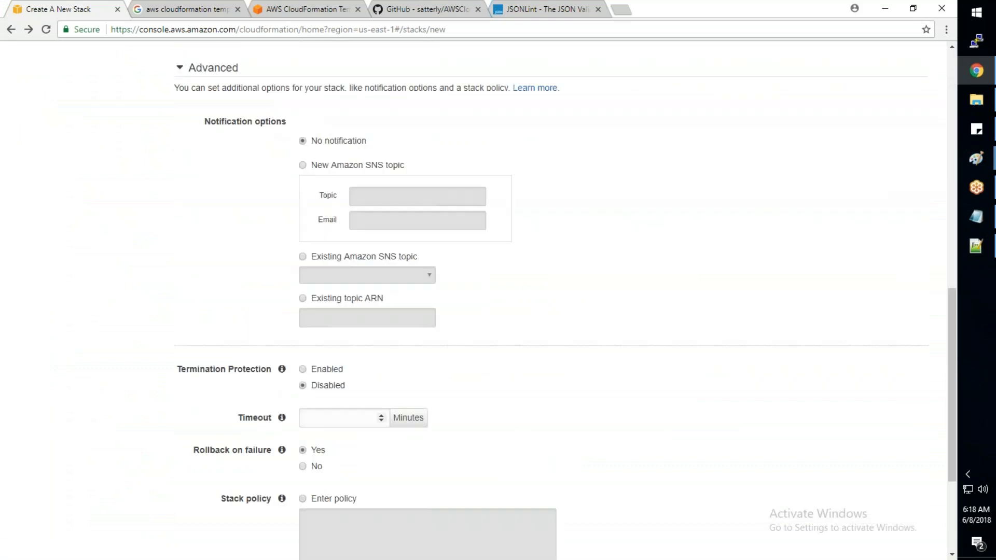
click(303, 369)
scroll(691, 363, down, 3)
click(896, 504)
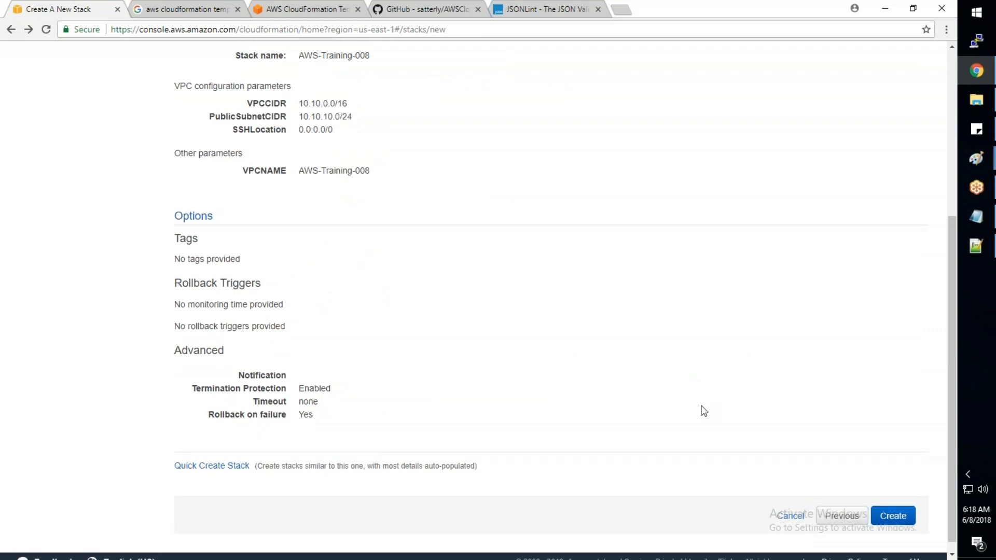
- Go back from the review to set termination protection to Disabled in the advanced options, and create the stack
scroll(704, 408, up, 4)
scroll(725, 418, down, 2)
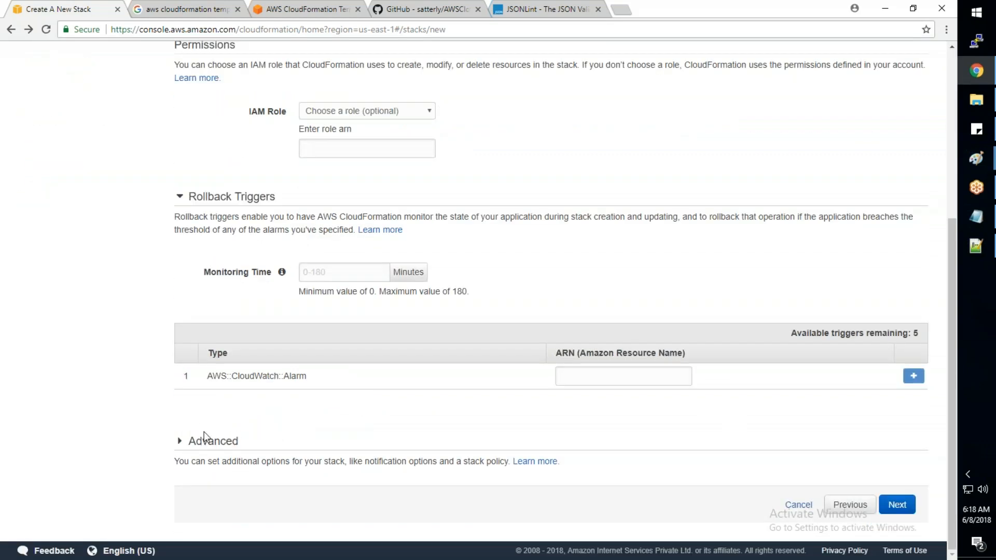
click(204, 436)
scroll(408, 407, down, 7)
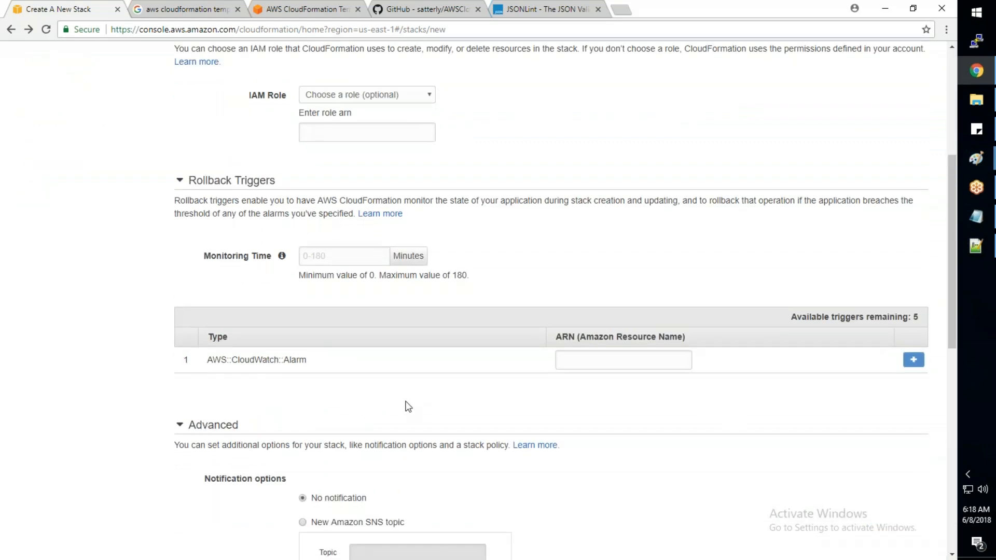
scroll(719, 468, down, 3)
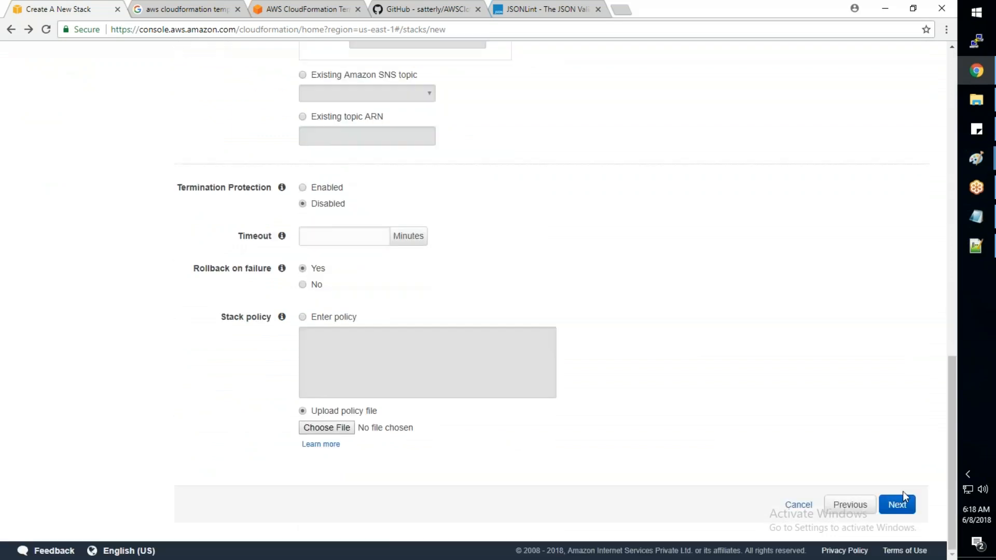
click(898, 503)
click(905, 503)
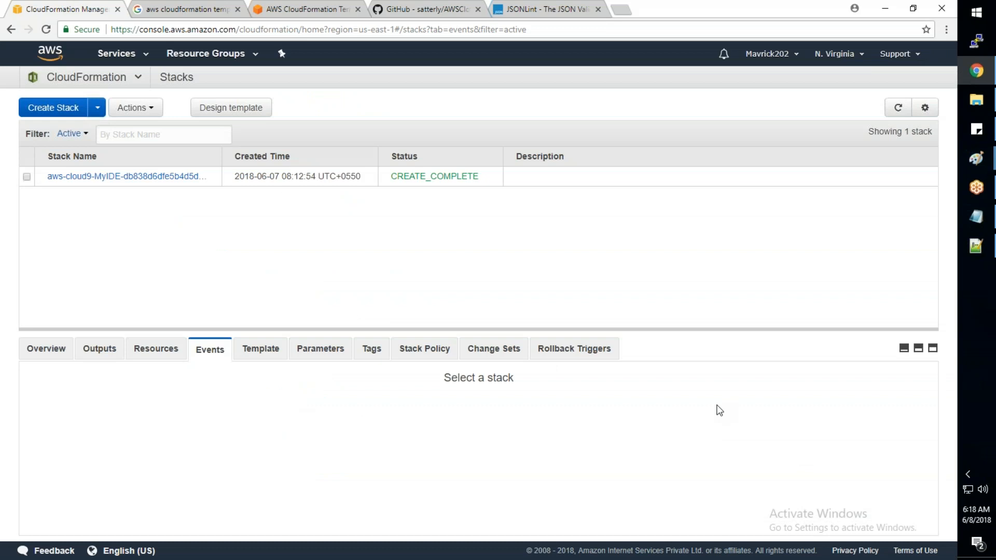
- Refresh the stack list, select AWS-Training-008 and follow its creation events by refreshing them repeatedly
click(898, 107)
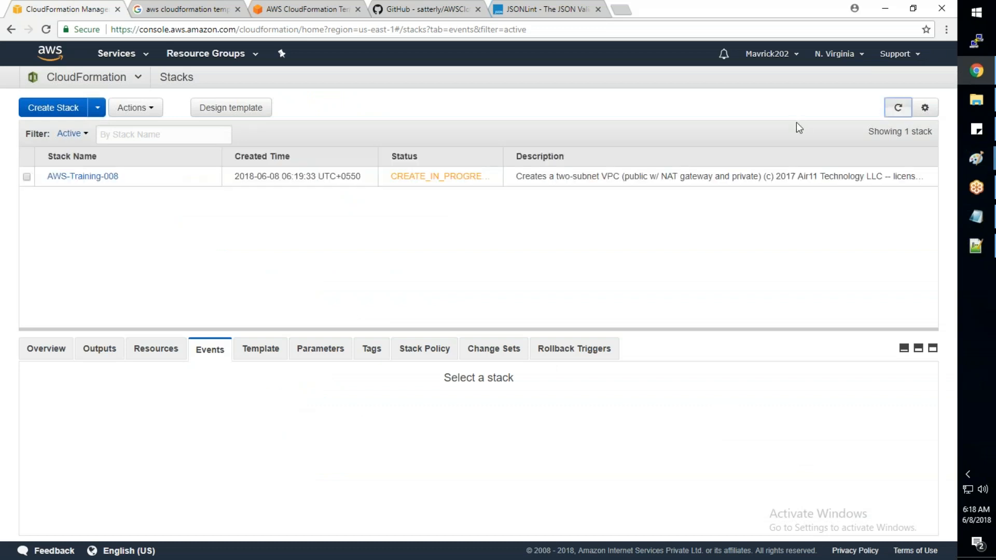
click(524, 177)
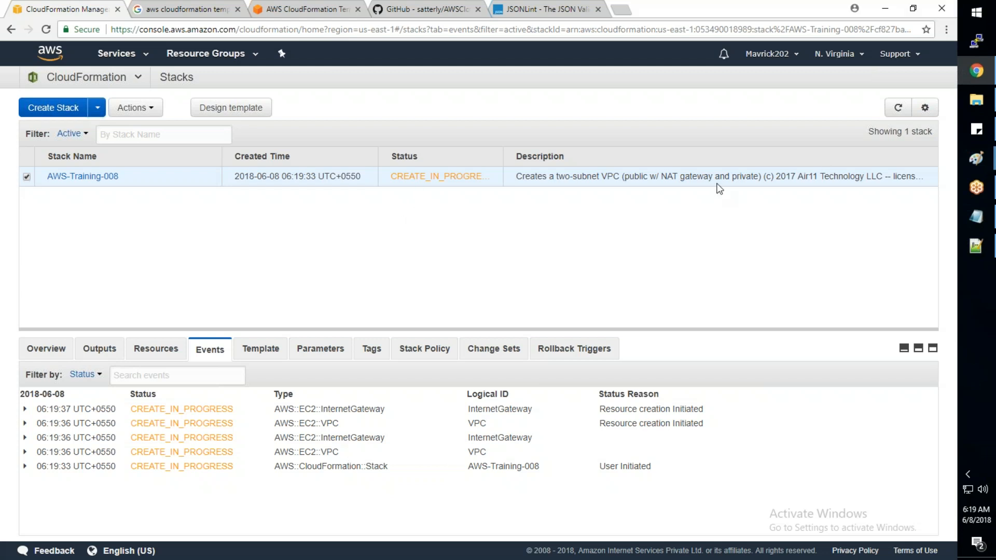
click(898, 107)
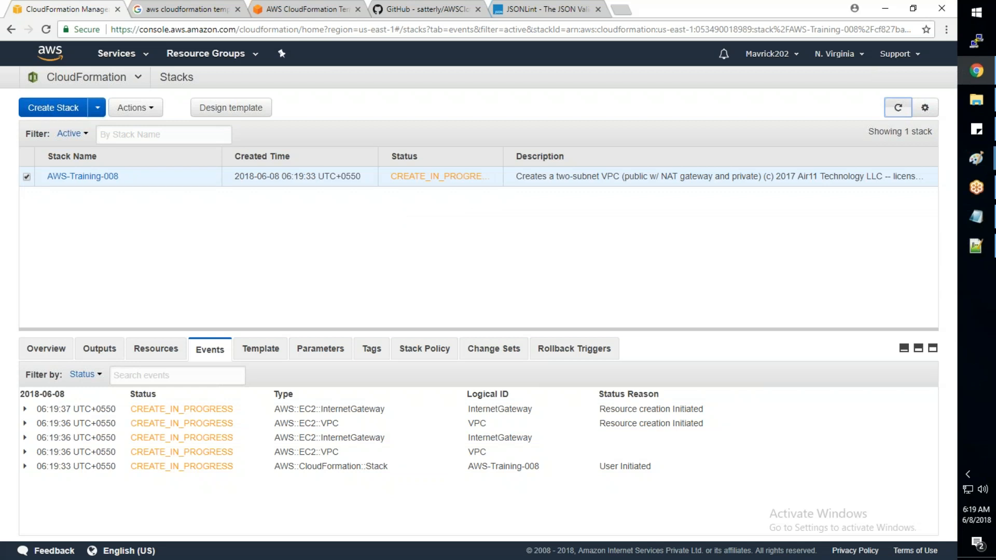
click(899, 111)
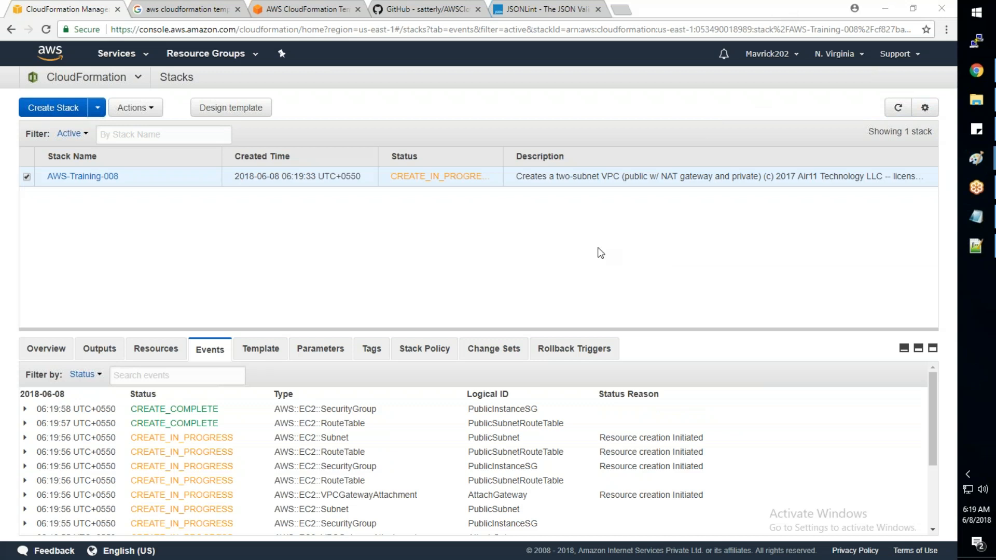
click(898, 109)
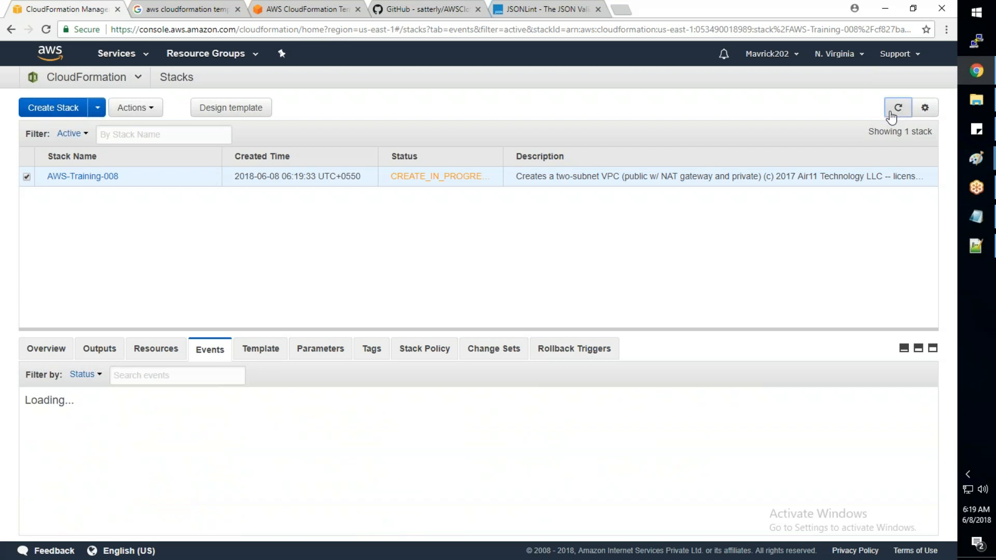
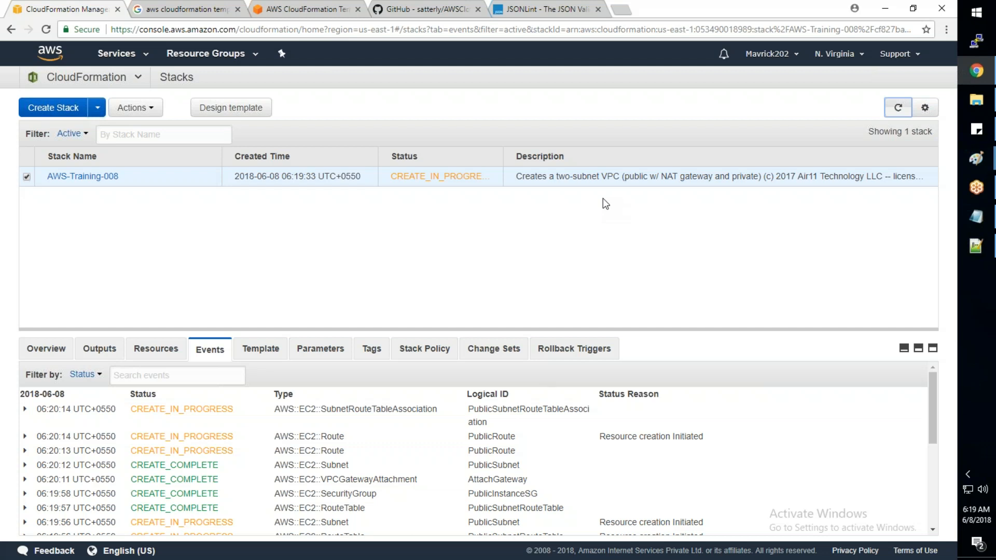
- Refresh the AWS-Training-008 stack and its events again to check its creation status
click(903, 115)
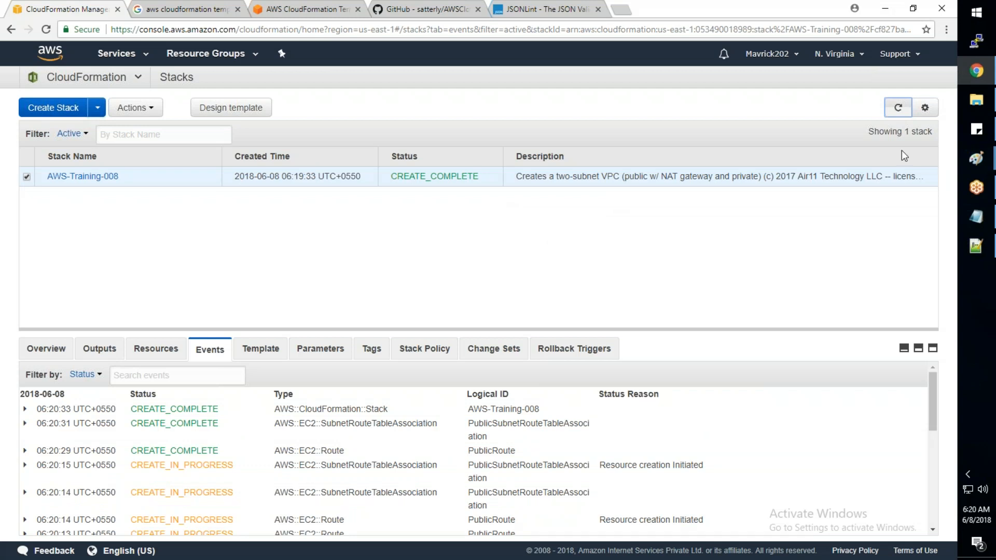
click(899, 110)
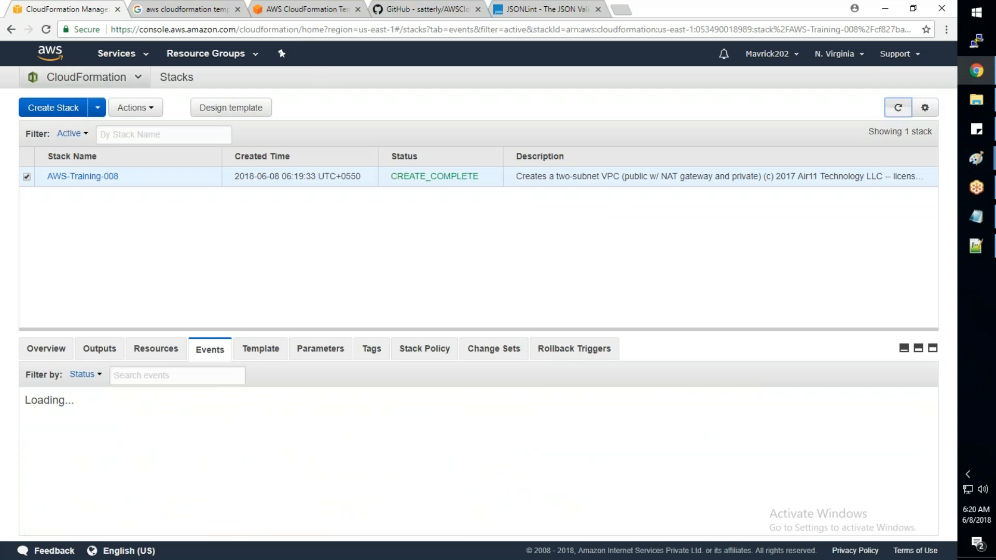
- Open the VPC service in a new browser tab and select the AWS-Training-008 VPC to view its summary
click(138, 57)
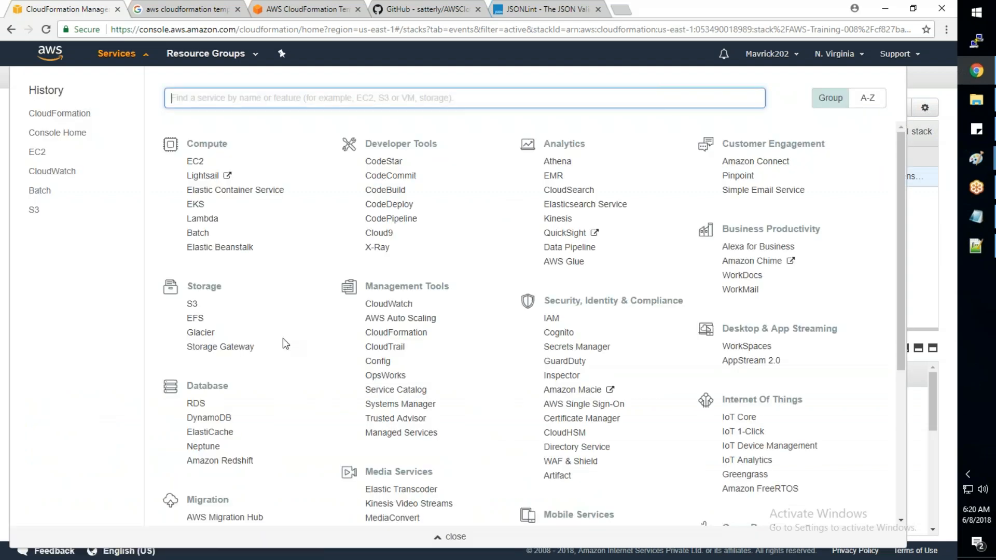
scroll(283, 340, down, 5)
right_click(196, 385)
click(217, 393)
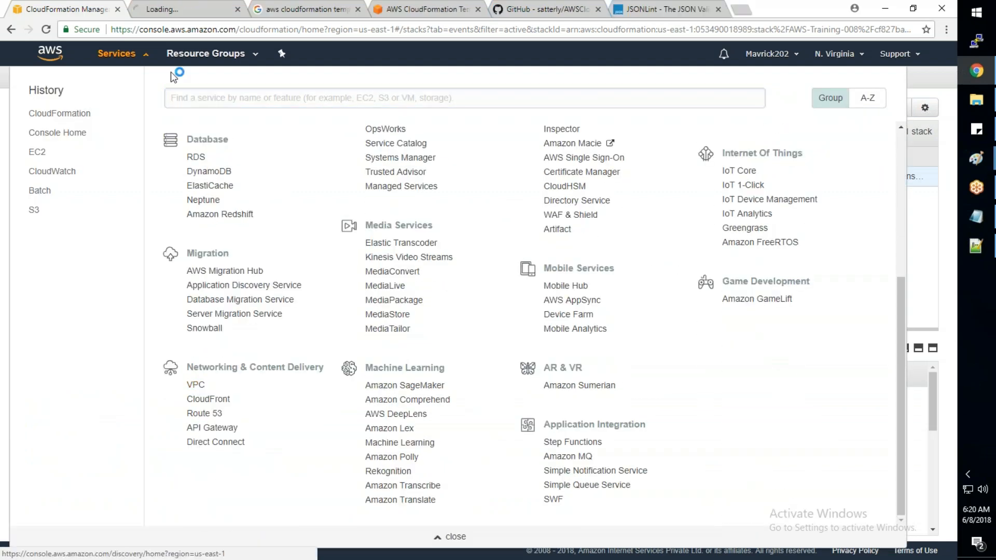
key(ctrl+Tab)
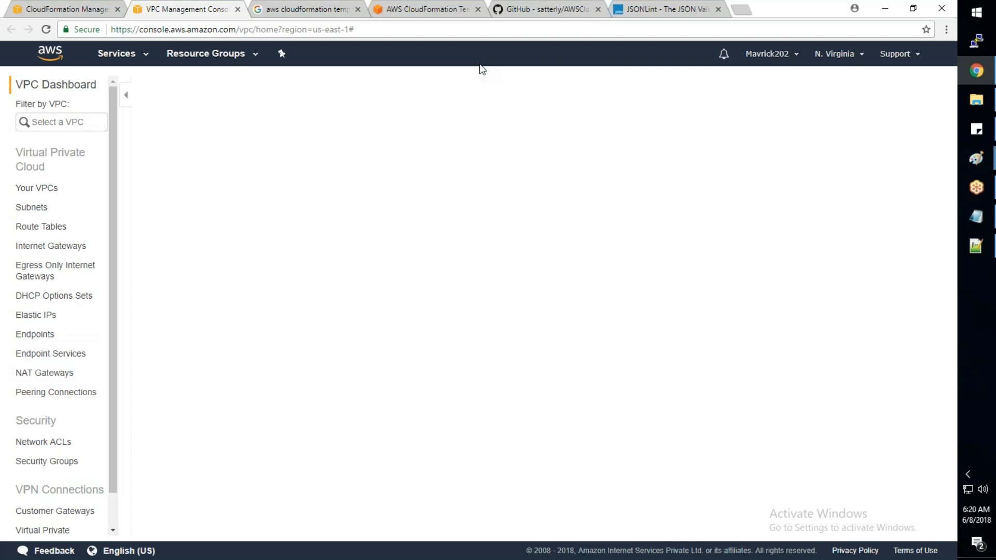
click(37, 188)
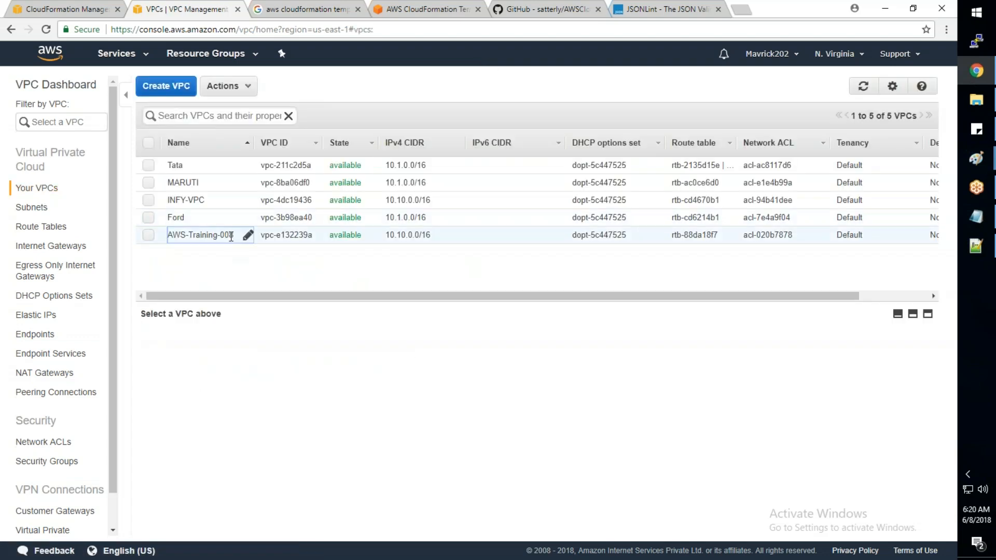
click(148, 235)
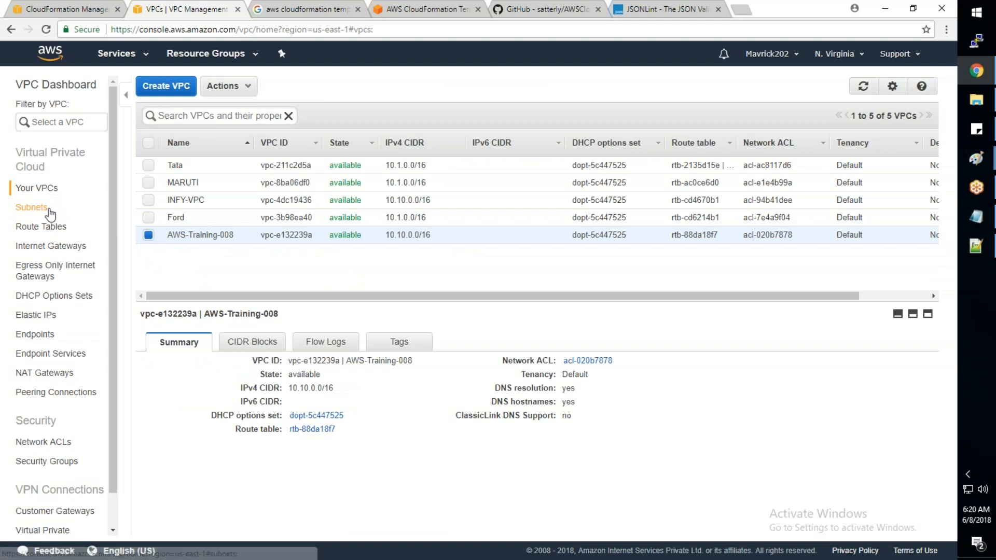
- Filter the subnets by "aws" and select the subnet belonging to the AWS-Training-008 VPC to view its details
click(31, 208)
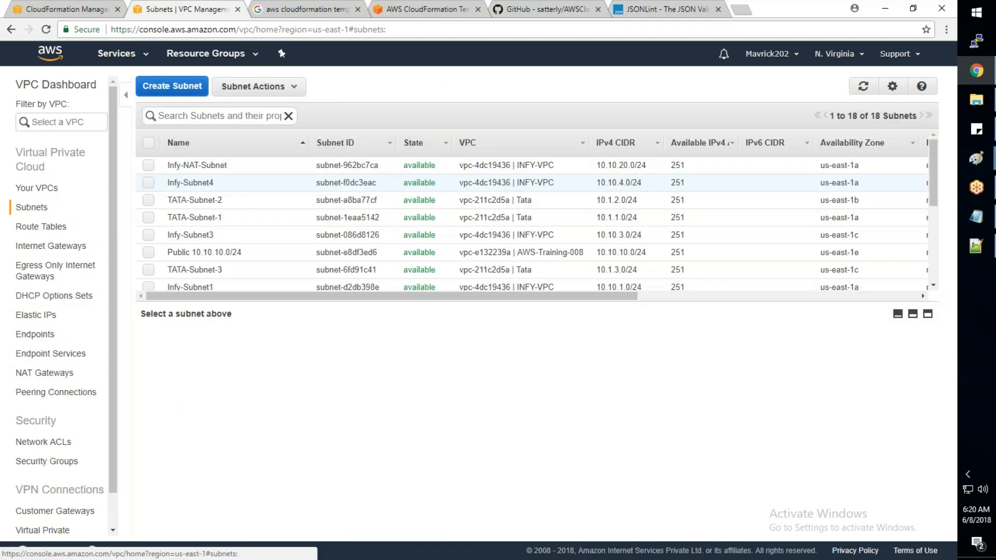
scroll(281, 229, down, 5)
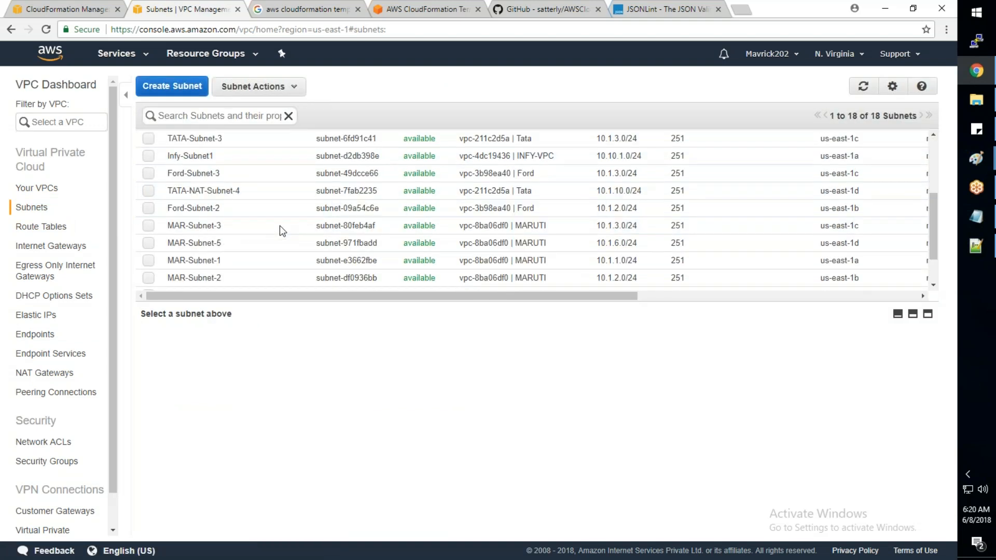
scroll(280, 228, up, 4)
click(218, 115)
text(aws)
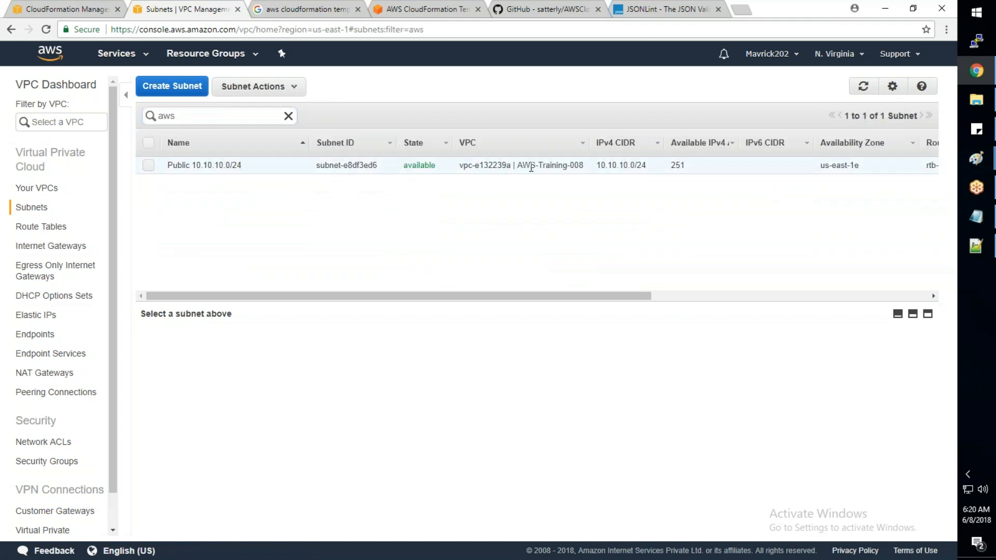
drag(584, 165, 519, 168)
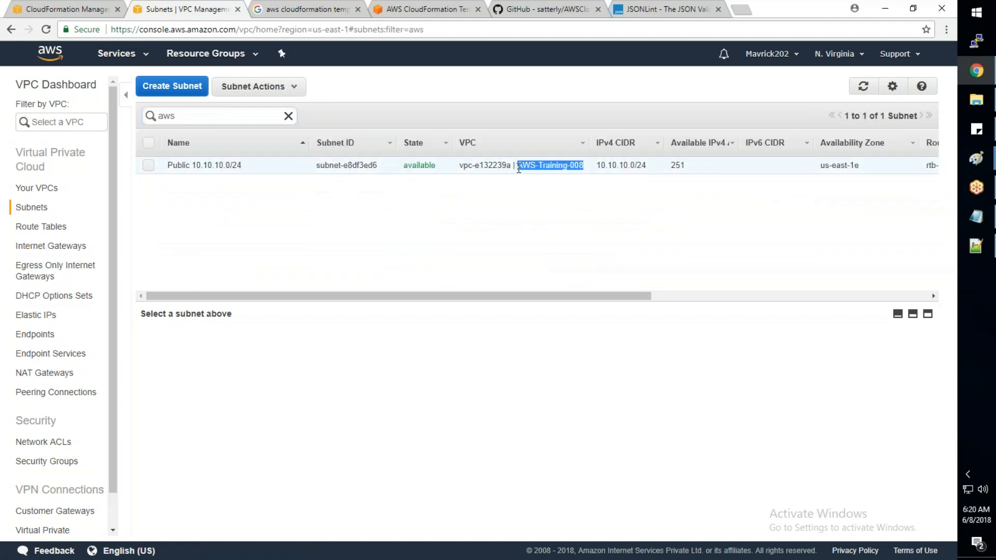
click(519, 166)
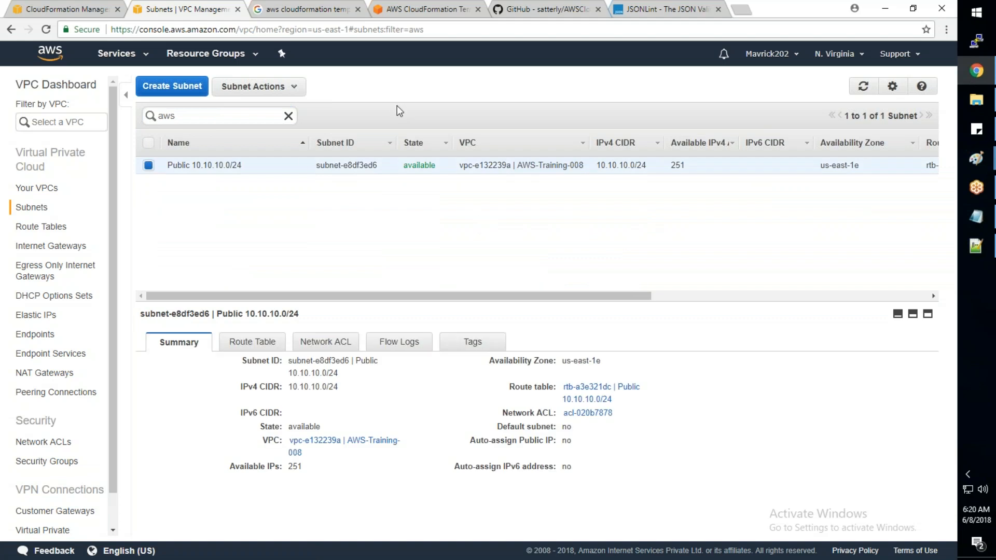
- Switch to Notepad++ and examine the PublicSubnetCIDR parameter and the PublicSubnet resource block in AWS_Basic_Infra.json
click(977, 247)
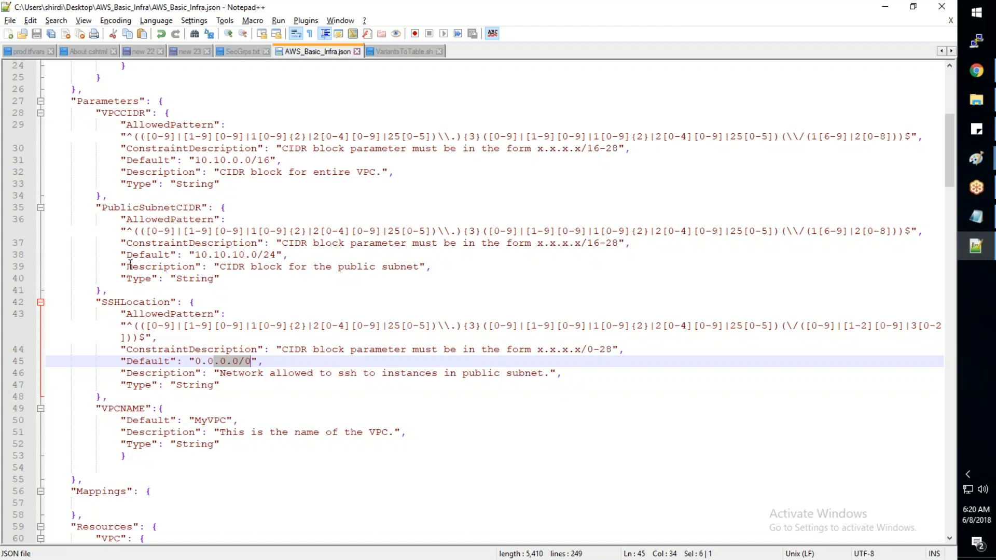
drag(98, 207, 111, 277)
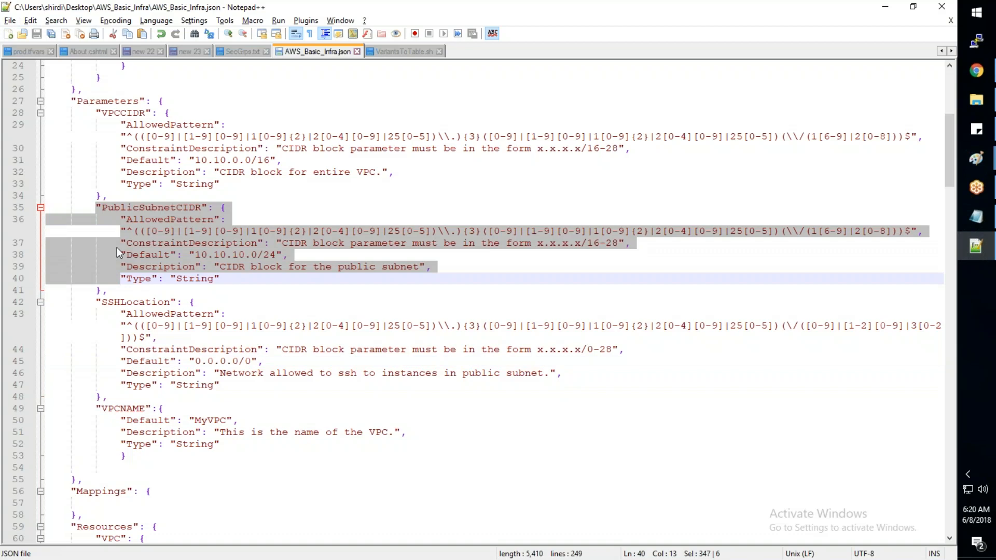
scroll(117, 253, down, 19)
click(312, 242)
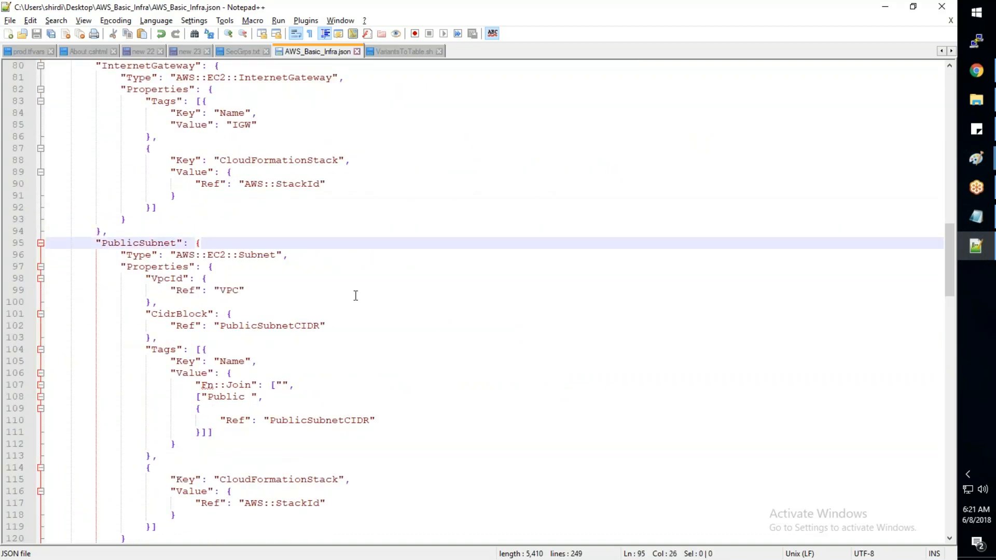
scroll(356, 296, down, 2)
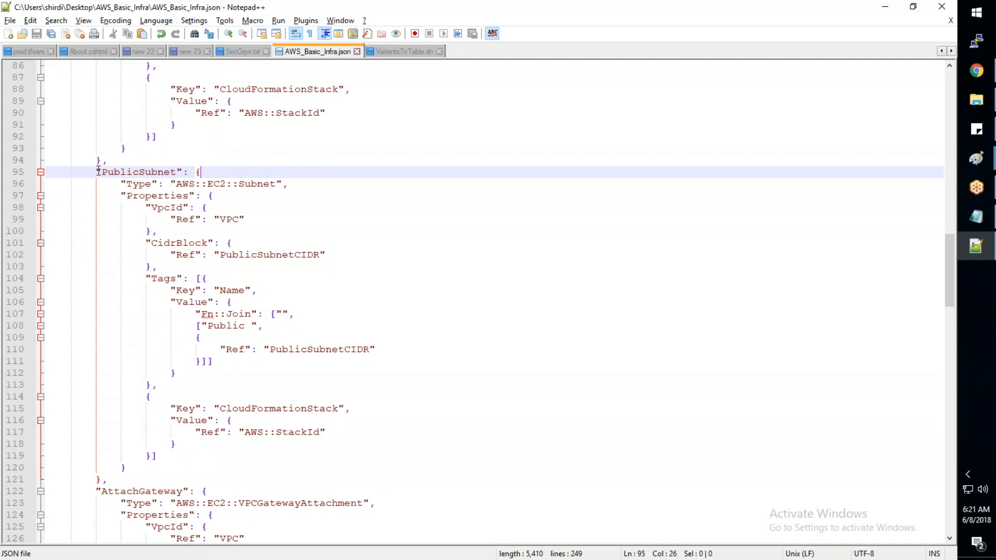
drag(97, 171, 120, 266)
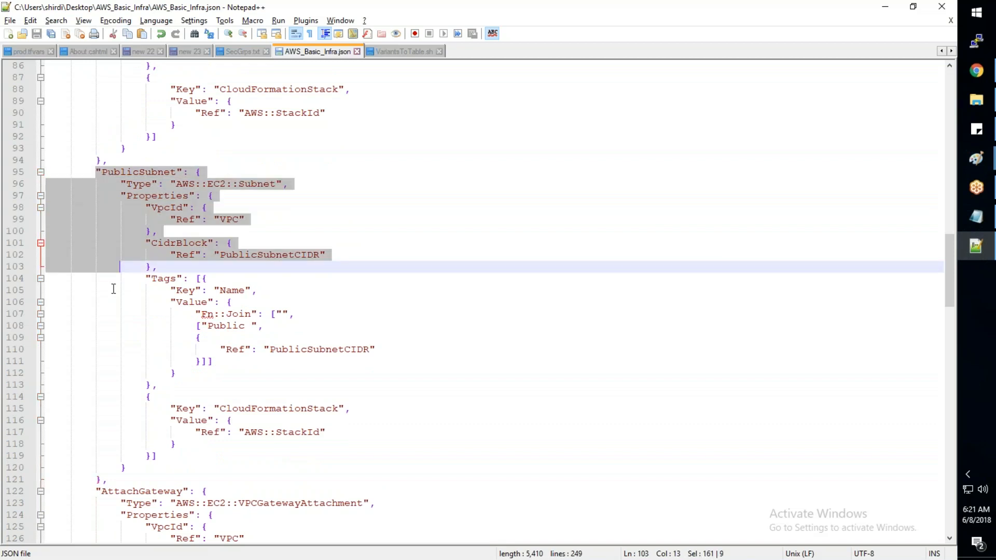
shift+click(119, 480)
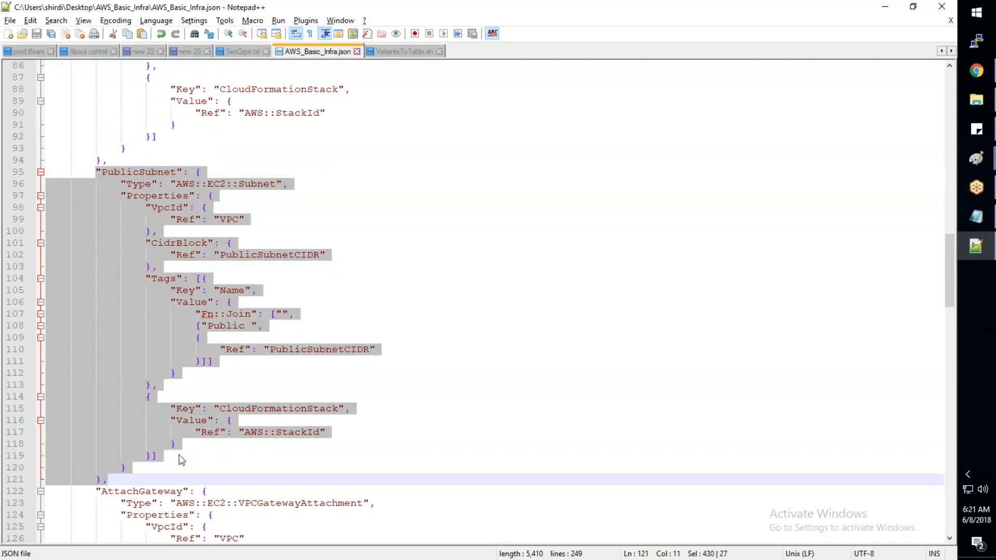
click(204, 465)
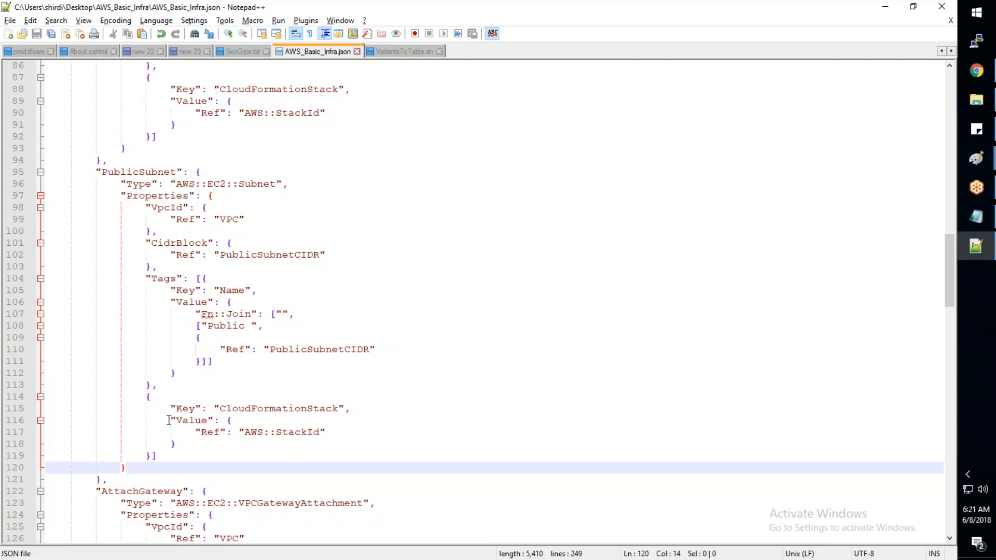
key(alt+Tab)
key(alt+Tab)
- Delete the Fn::Join expression and its enclosing closing brace from the PublicSubnet resource's Name tag value
click(230, 303)
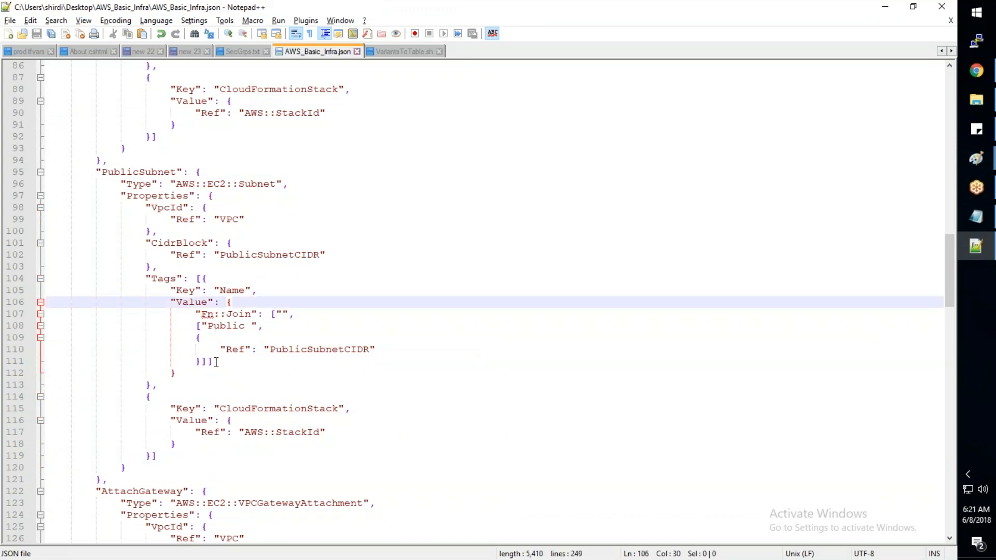
drag(214, 363, 200, 315)
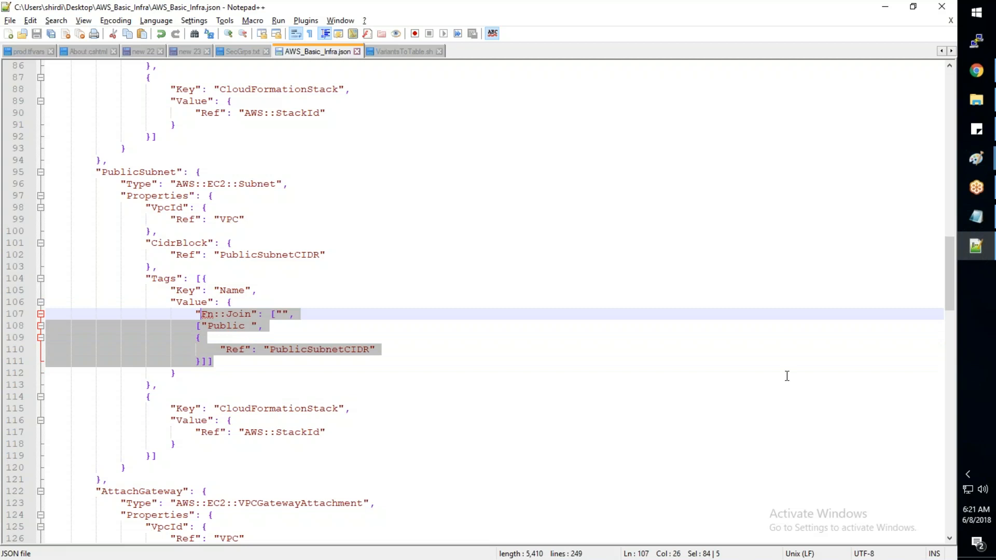
key(BackSpace)
key(BackSpace)
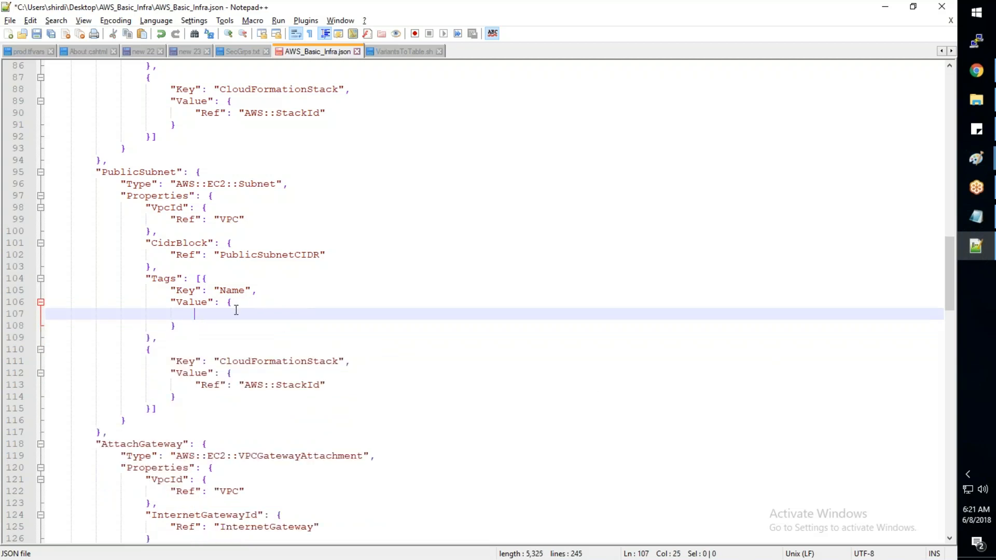
click(183, 323)
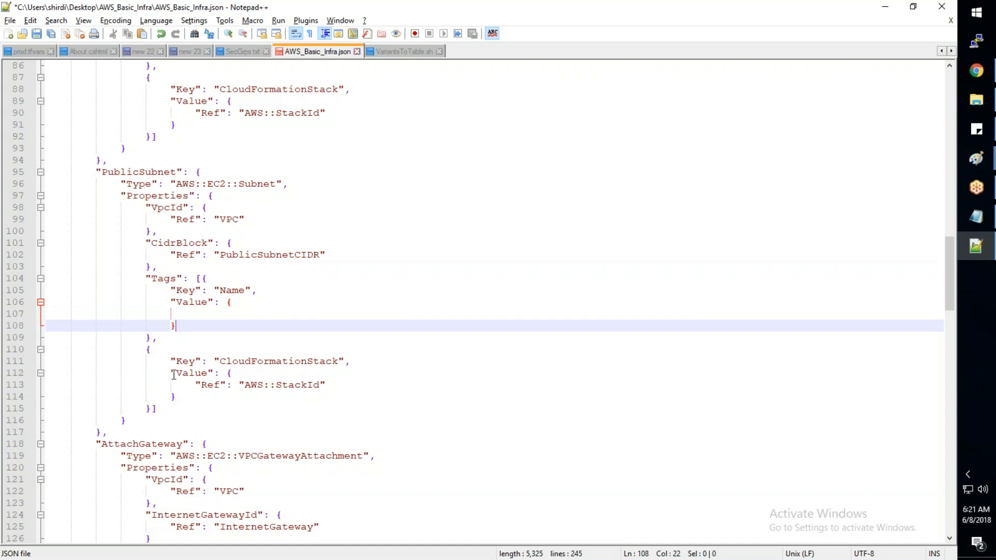
click(154, 336)
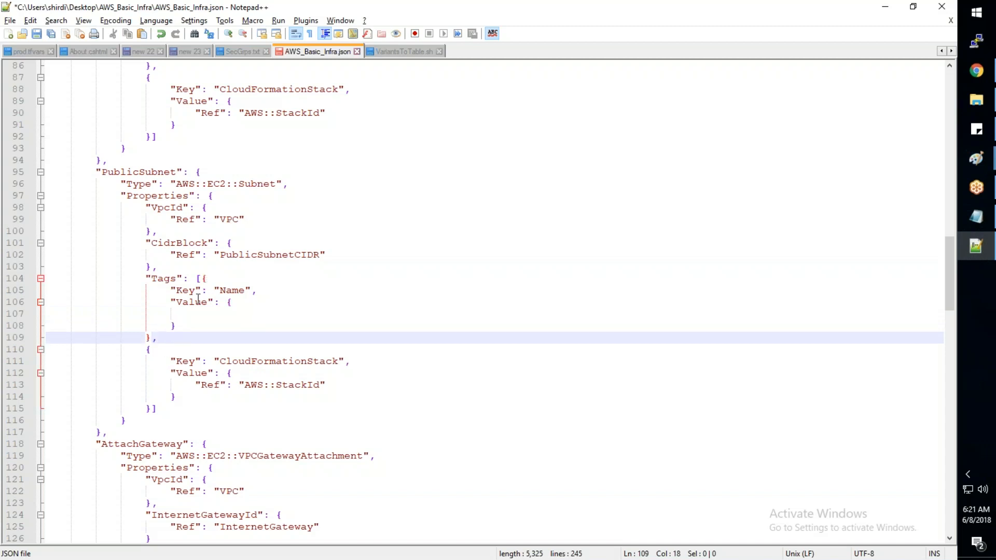
click(240, 299)
click(231, 326)
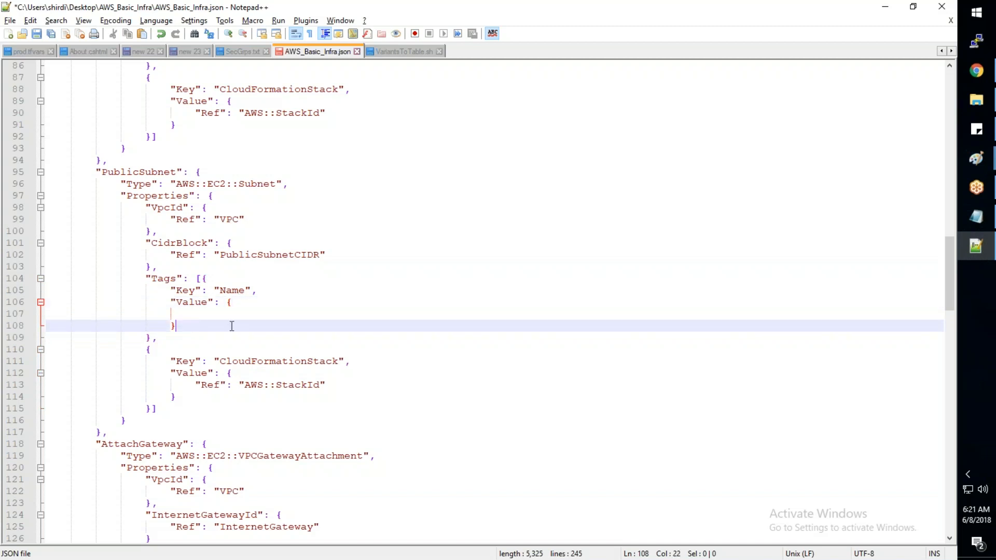
key(BackSpace)
- Replace the leftover opening brace in the PublicSubnet Name tag with the value "AWS-Training-Subnet-1"
click(317, 307)
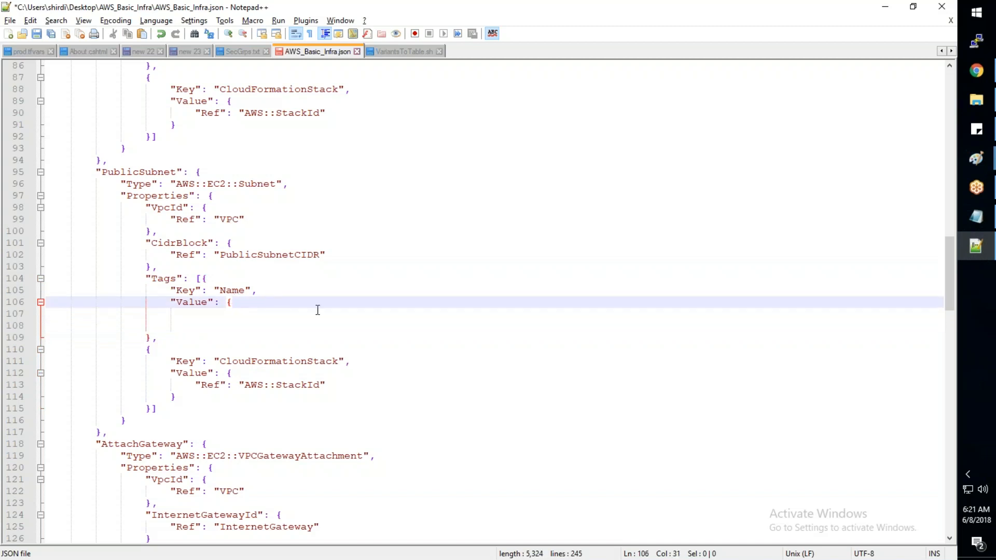
key(BackSpace)
text("AWS)
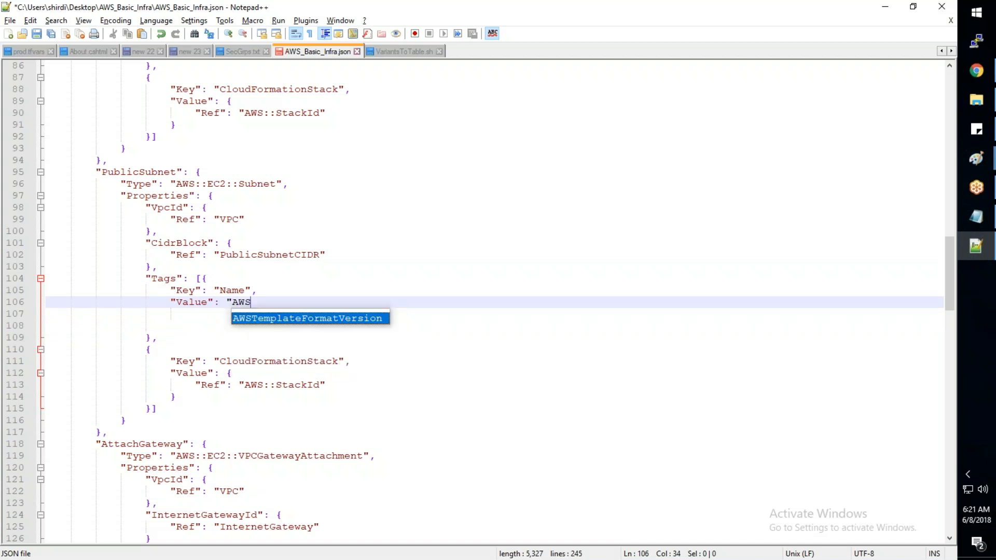
text(-Tr)
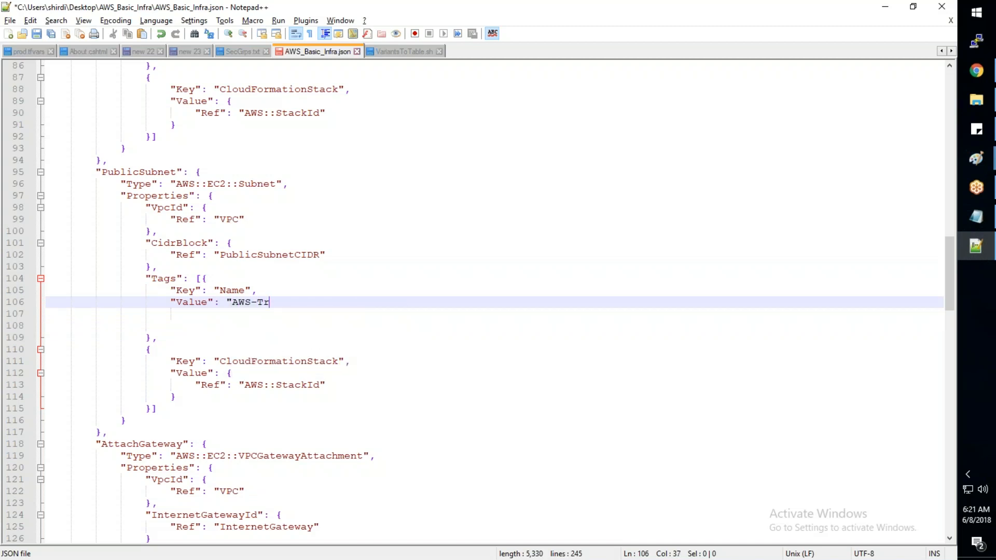
text(aining-Subnet-1")
- Set the InternetGateway resource's Name tag value to "AWS-Training-IGW" and save the template
scroll(165, 319, down, 2)
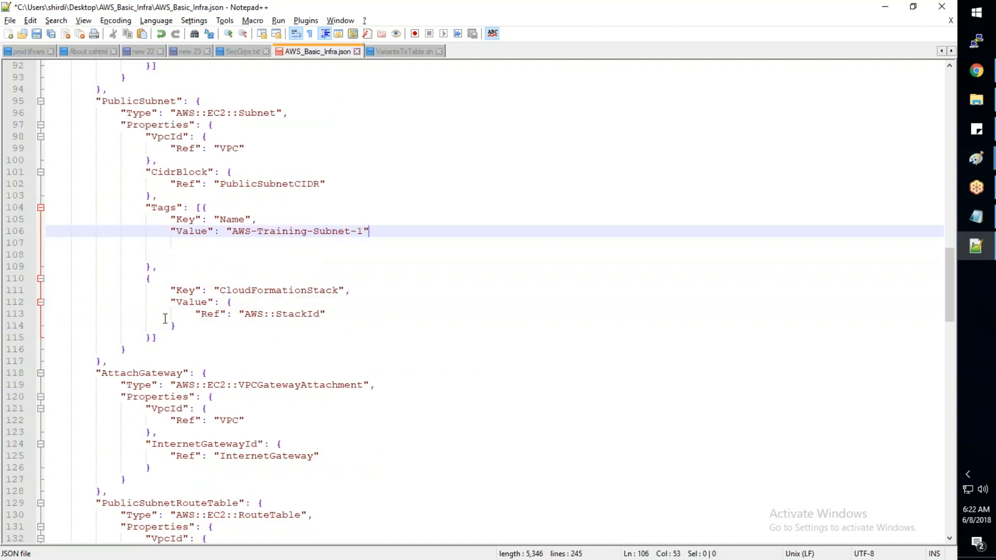
scroll(165, 319, up, 6)
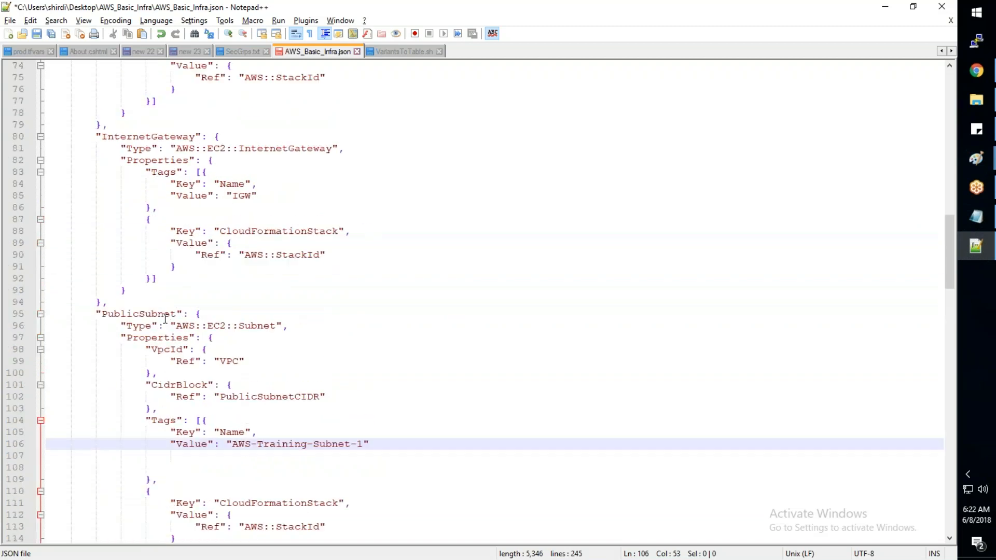
click(253, 195)
key(BackSpace)
key(BackSpace)
key(BackSpace)
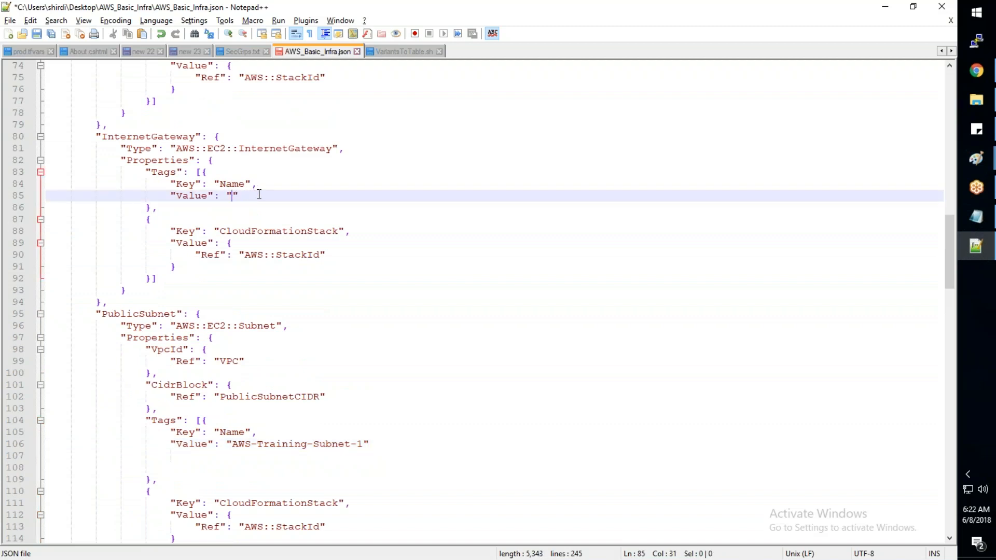
text(AWS-Tr)
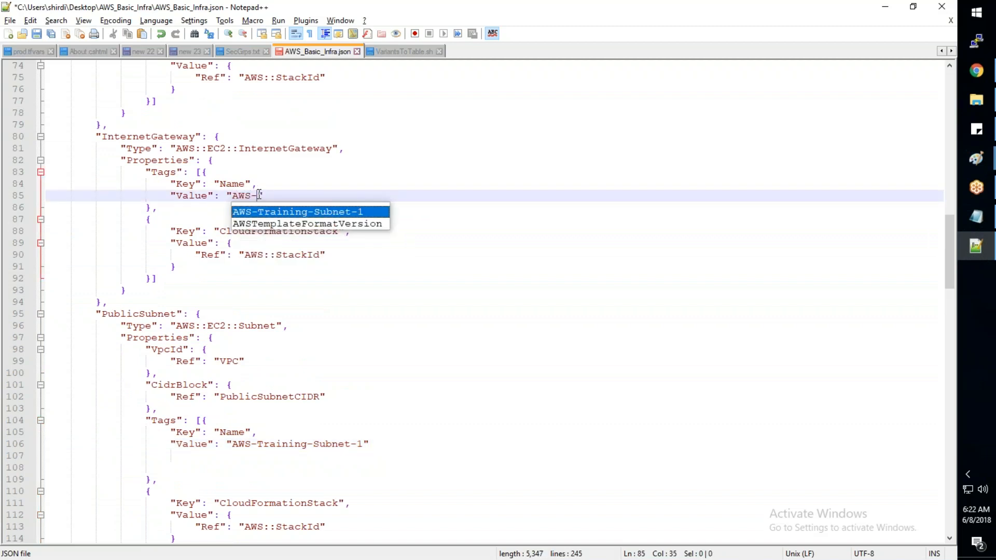
text(aining-IG)
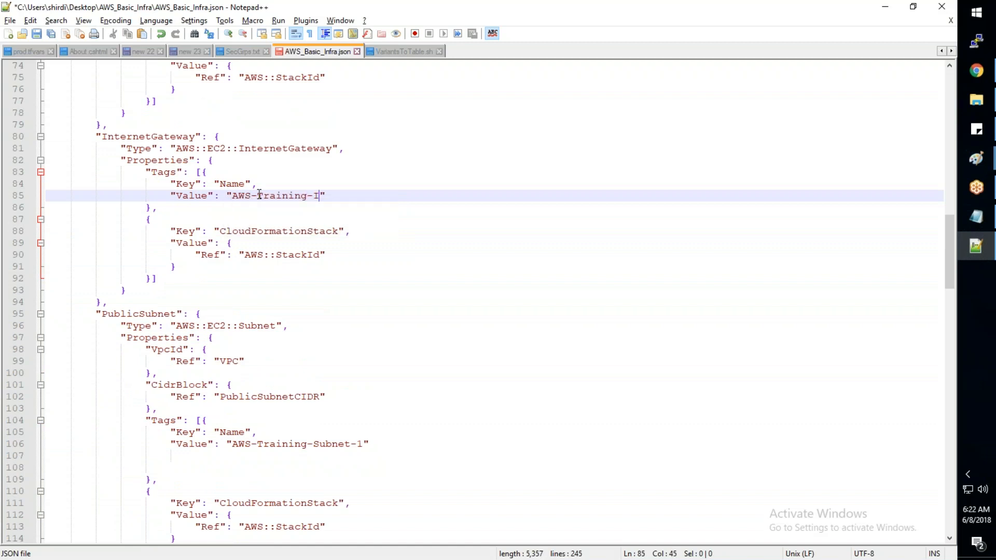
text(W)
key(ctrl+s)
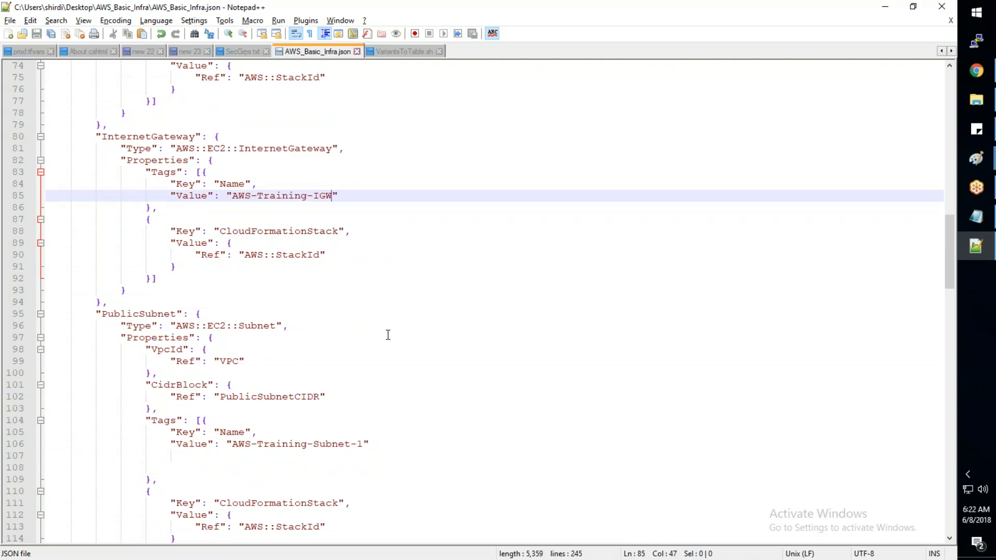
- Select the entire template text and switch to JSONLint in Chrome to validate it
key(ctrl+a)
click(977, 71)
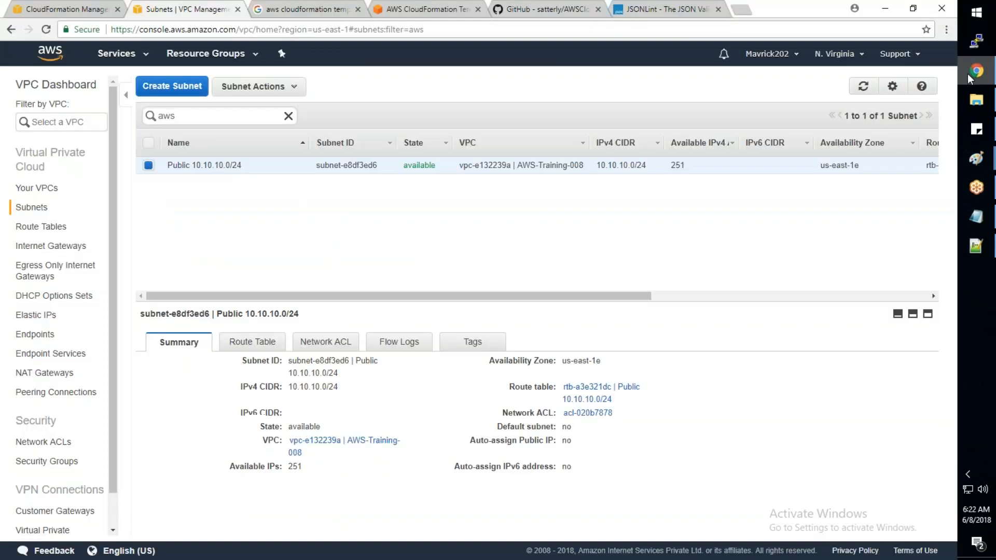
click(689, 13)
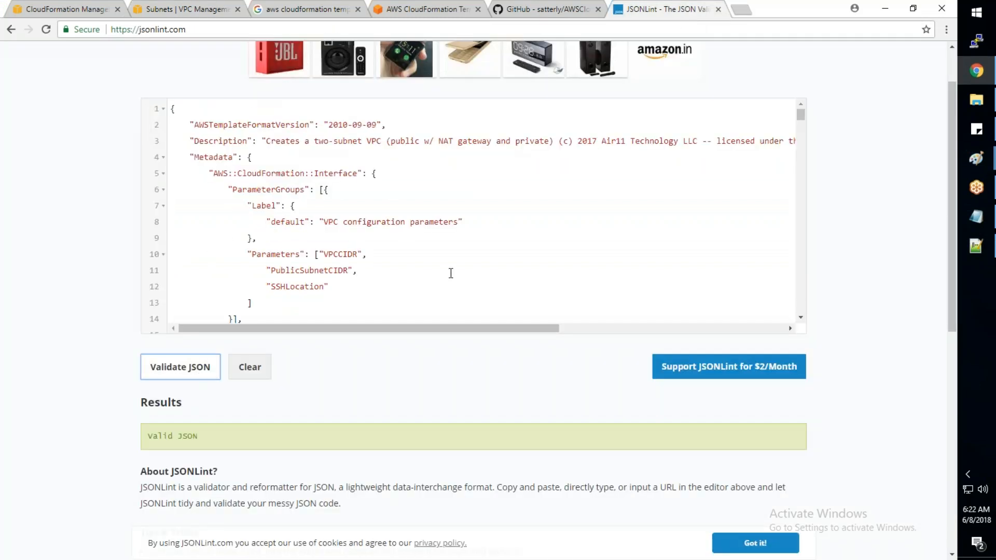
- Start an update of the AWS-Training-008 stack in CloudFormation and choose AWS_Basic_Infra.json as the template to upload
click(40, 13)
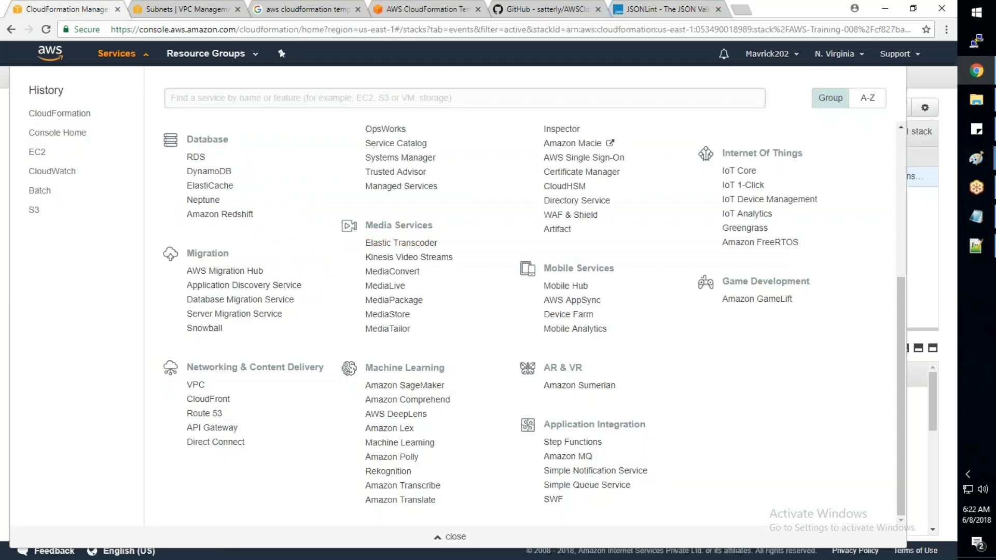
click(109, 54)
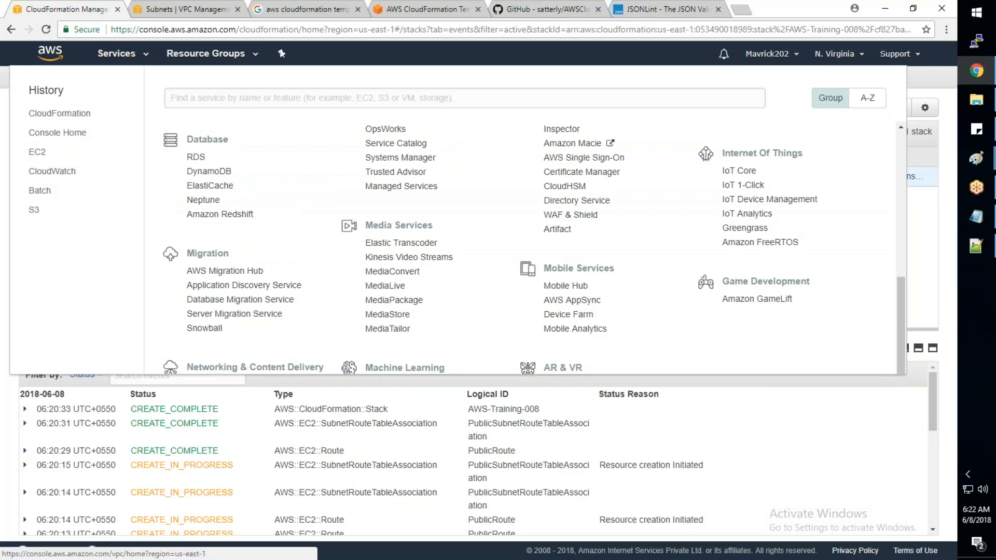
click(133, 105)
click(157, 150)
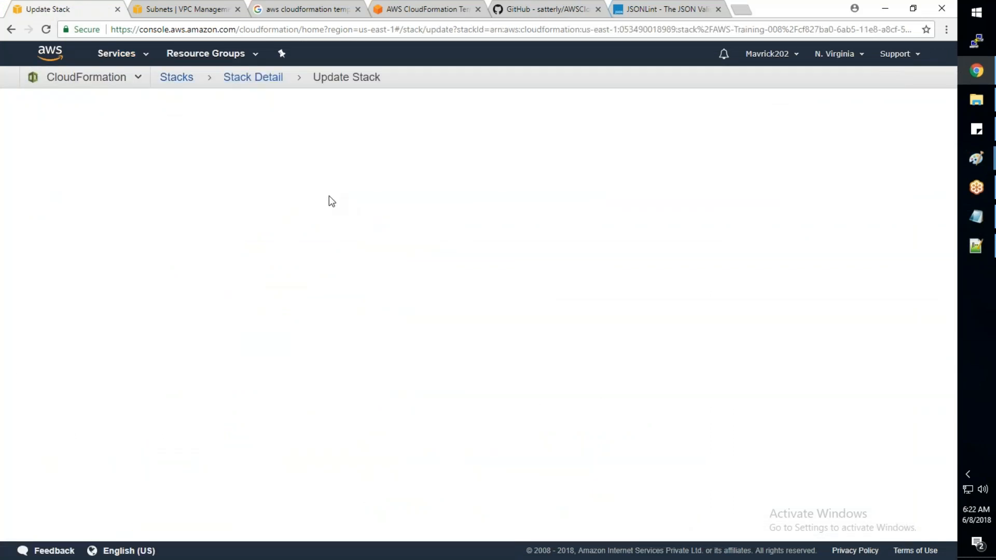
click(345, 310)
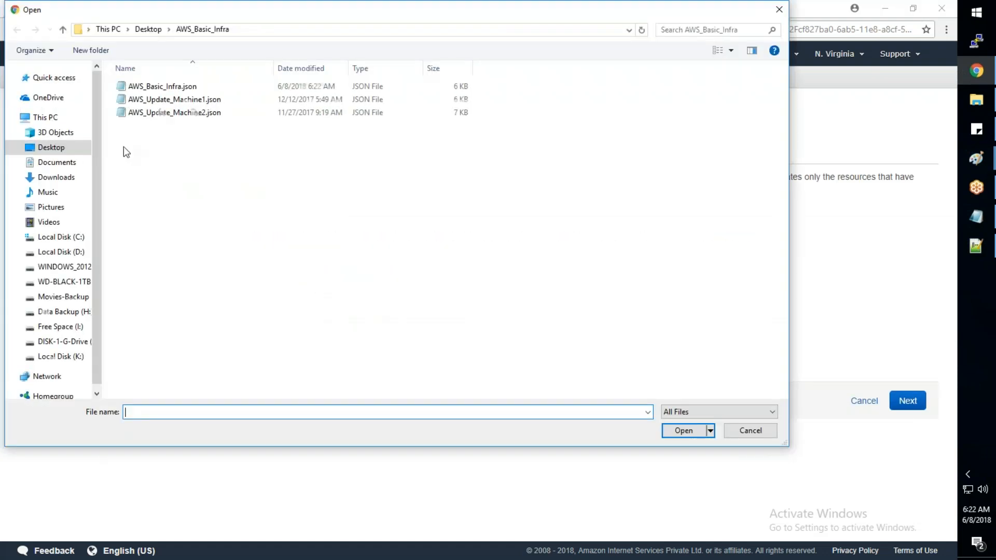
click(176, 88)
click(688, 435)
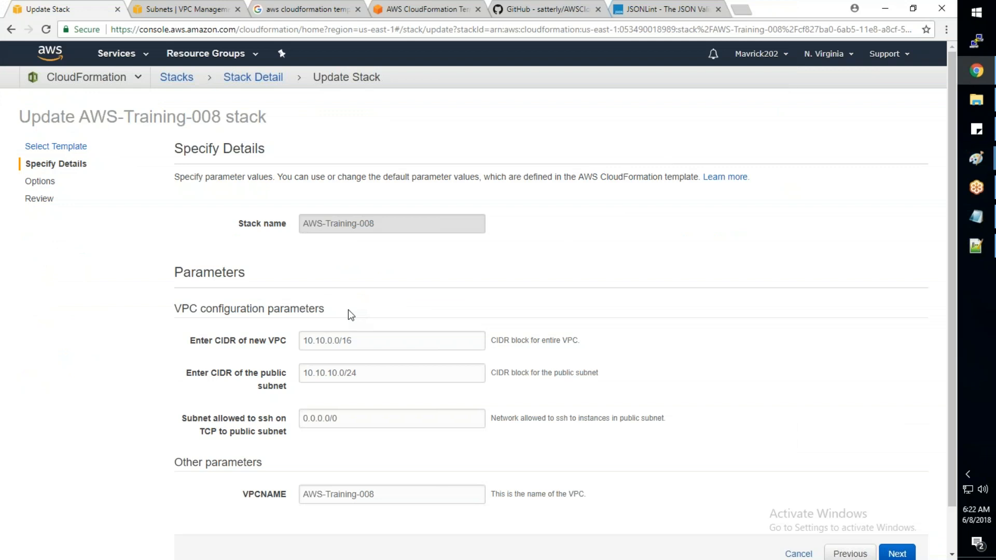
- Keep the stack's existing parameters and options and proceed to the update review
scroll(494, 349, down, 2)
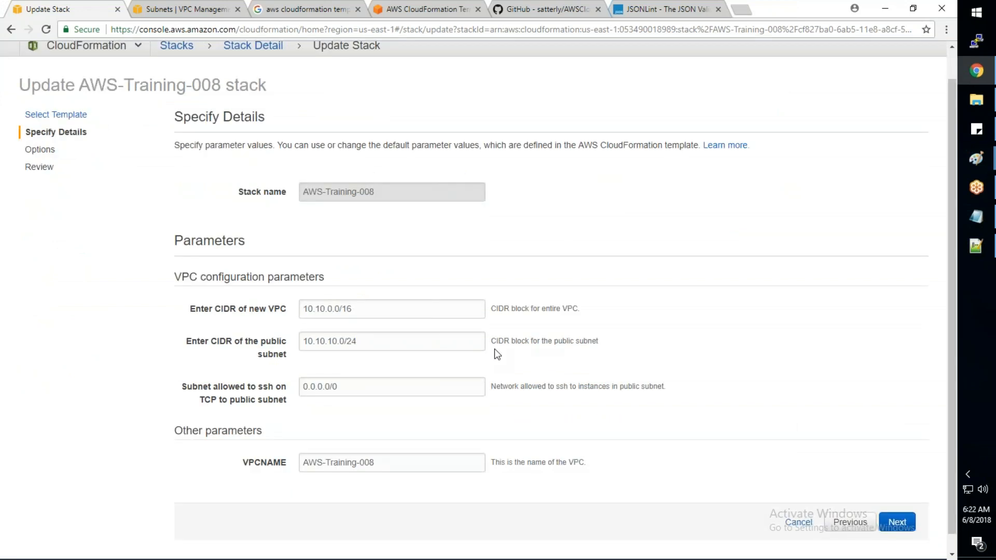
click(896, 505)
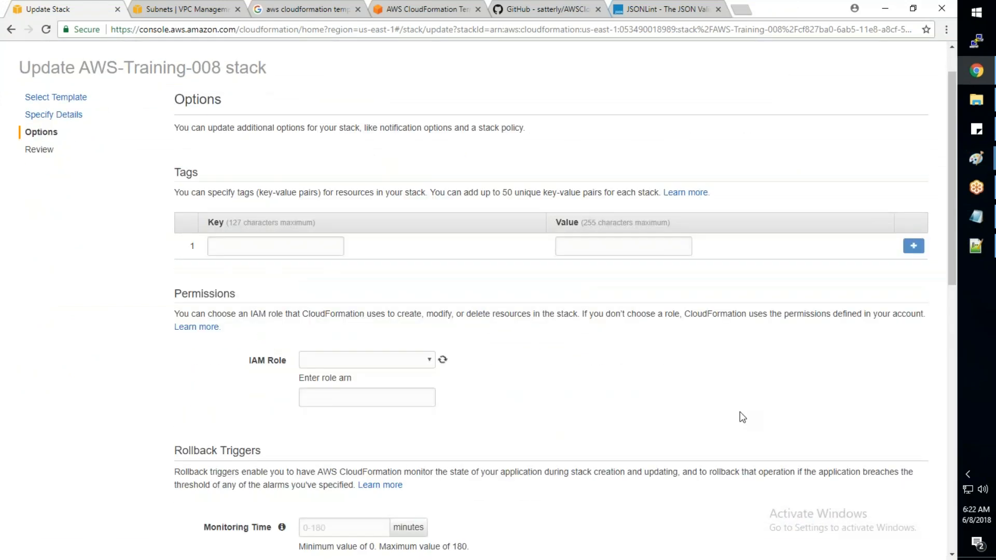
scroll(675, 399, down, 1)
scroll(856, 452, down, 10)
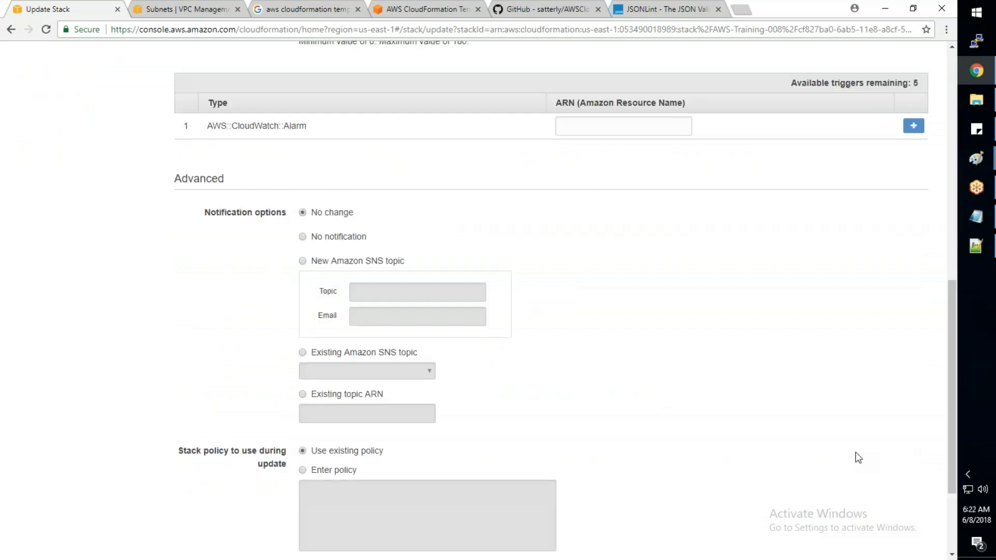
click(893, 505)
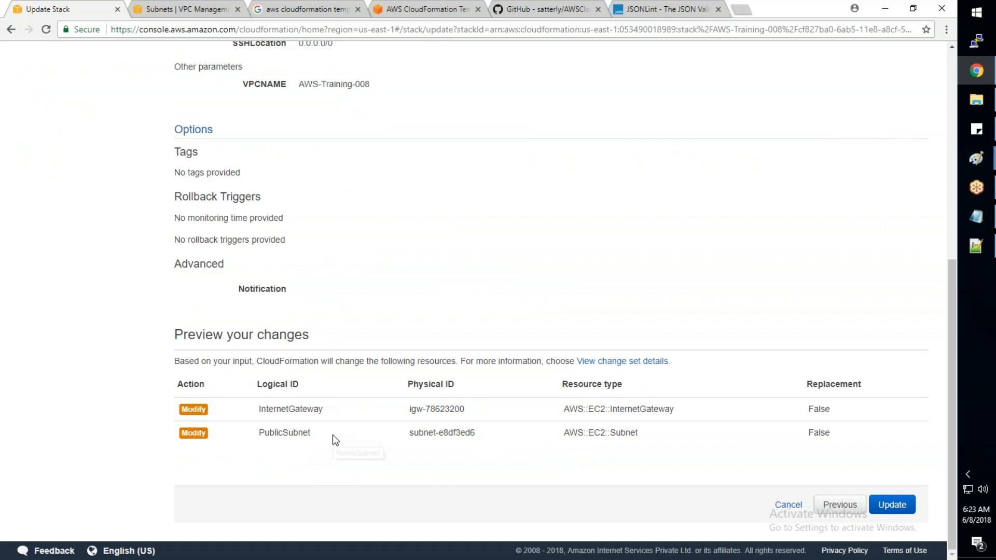
- Review the previewed InternetGateway and PublicSubnet changes, including replacement, then run the stack update and refresh its events
drag(313, 434, 259, 433)
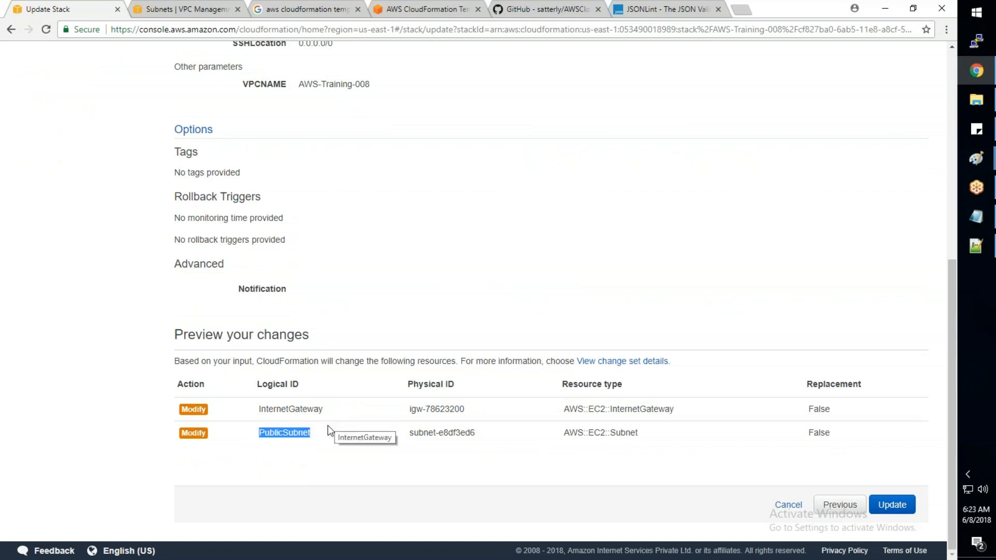
drag(866, 384, 809, 383)
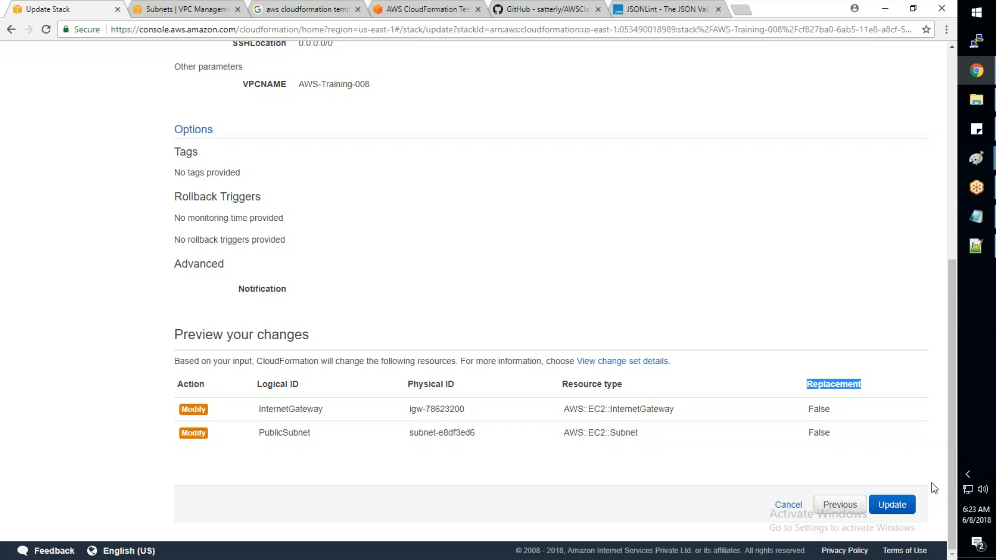
click(903, 506)
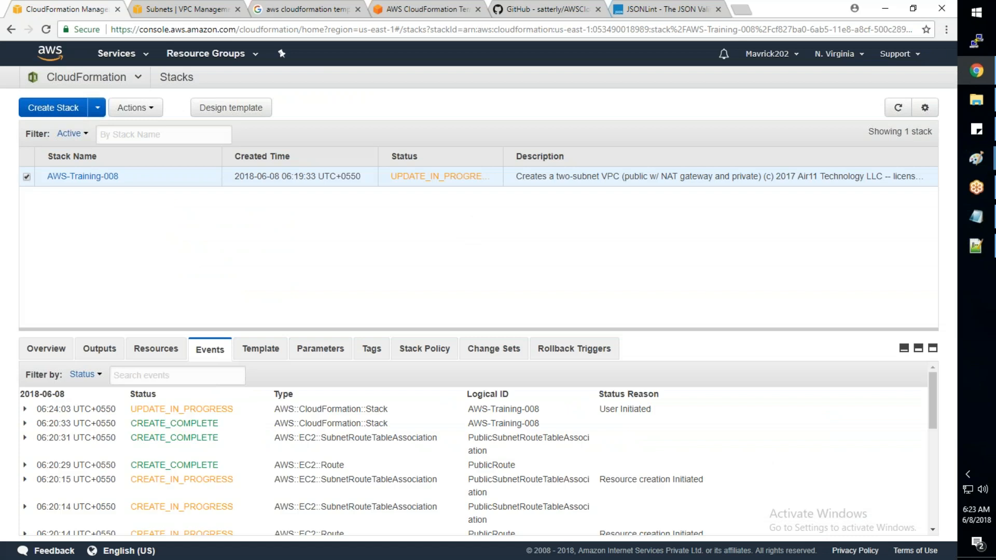
click(902, 108)
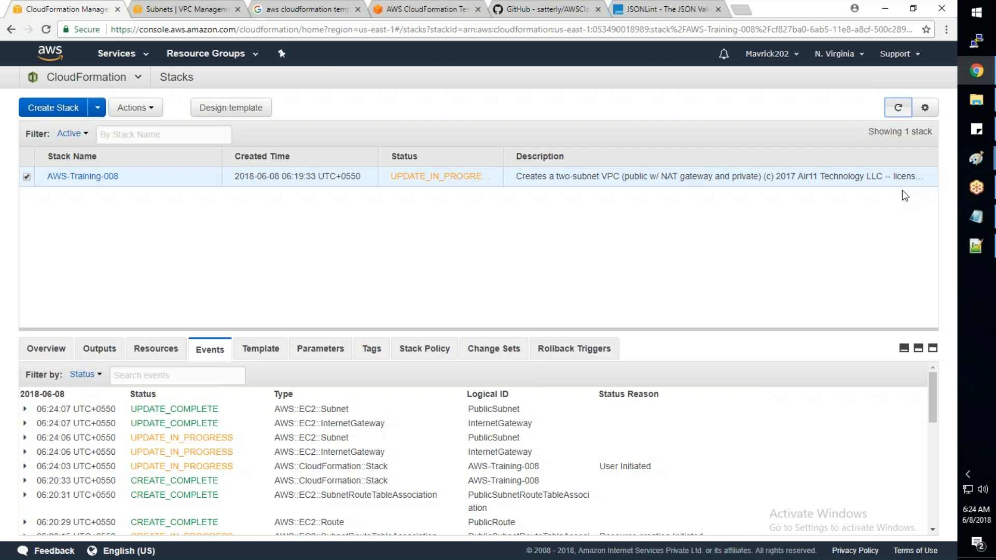
click(898, 107)
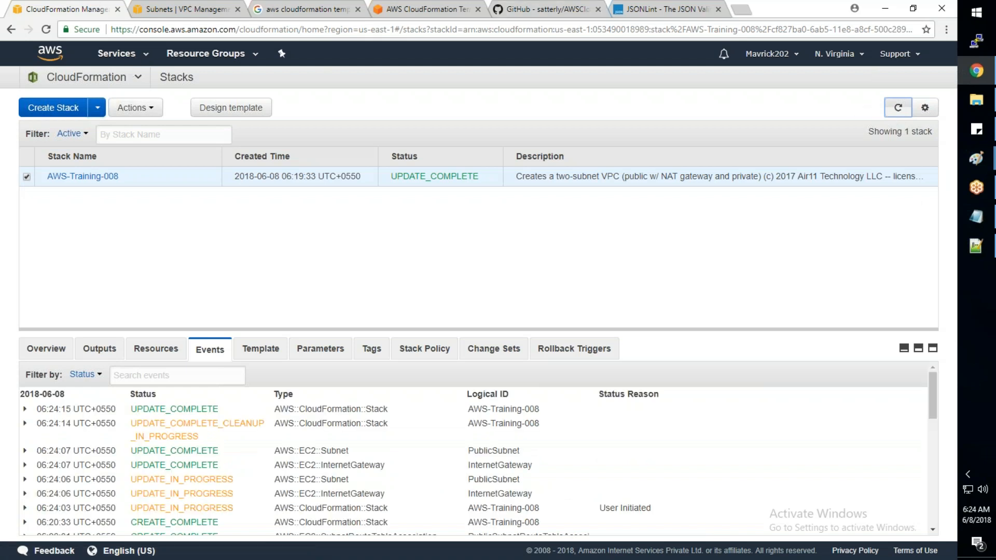
- Check the Name tags of the stack's subnet and internet gateway in the VPC console
click(187, 9)
click(864, 86)
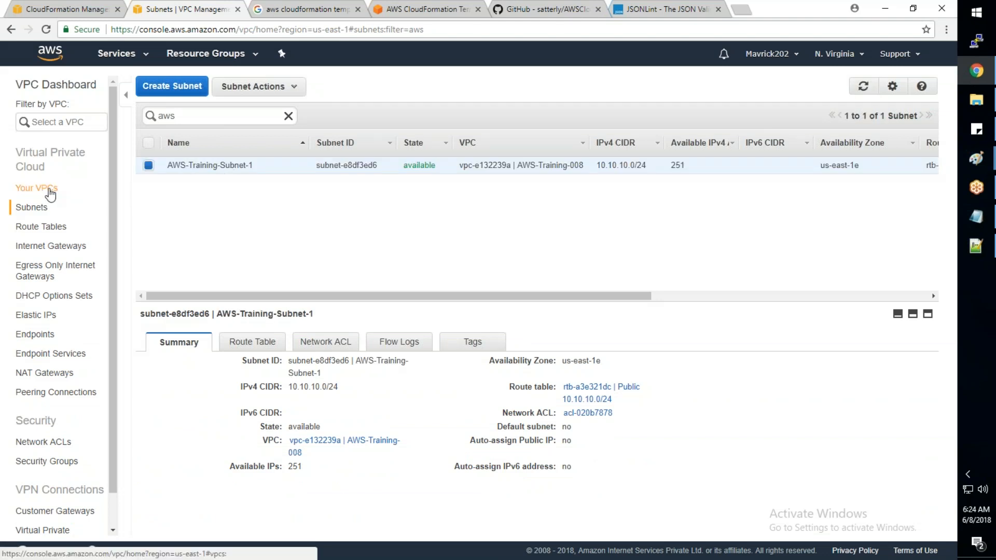
click(50, 248)
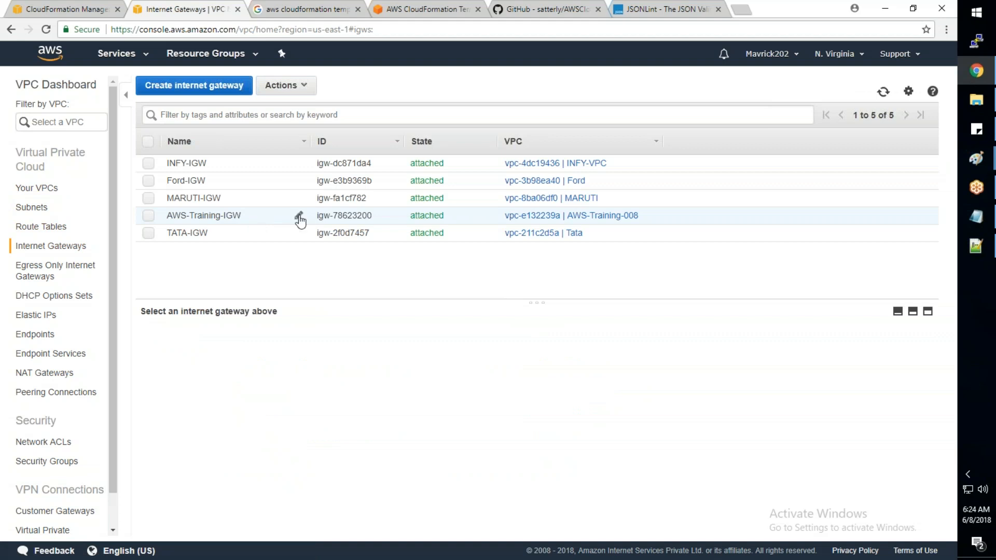
click(299, 217)
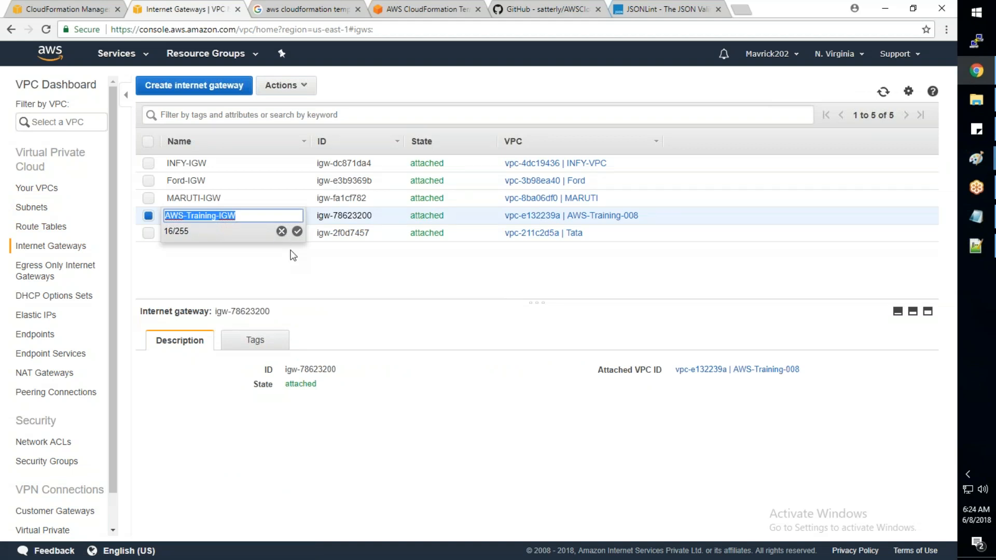
click(291, 251)
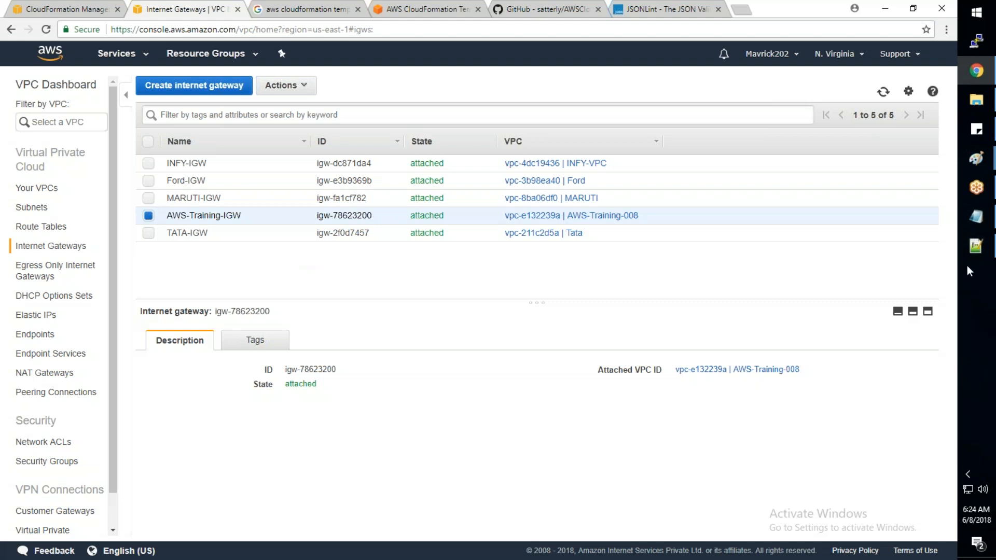
- Switch to Notepad++ and examine the resources in AWS_Basic_Infra.json, from InternetGateway to the Outputs and back to PublicInstanceSG
mouse_move(972, 258)
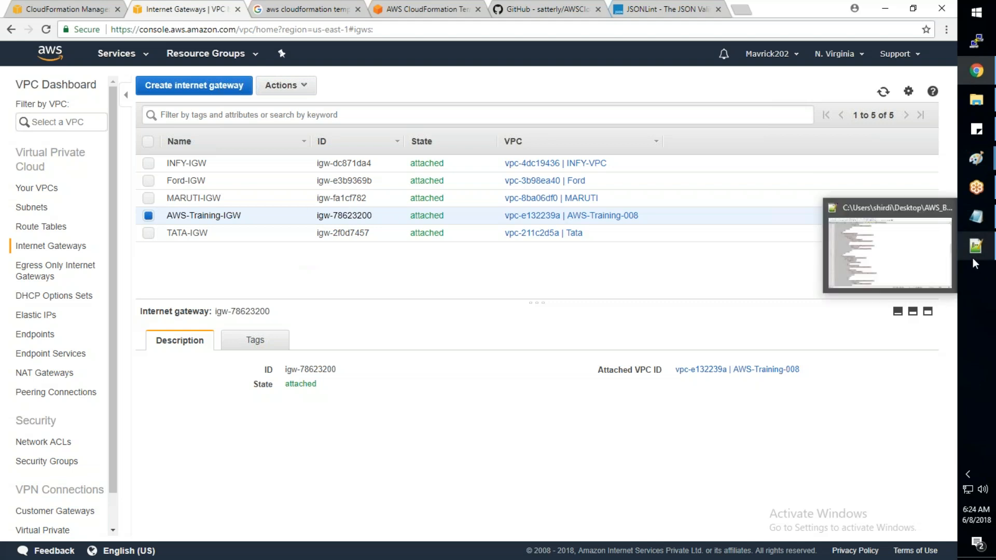
click(974, 256)
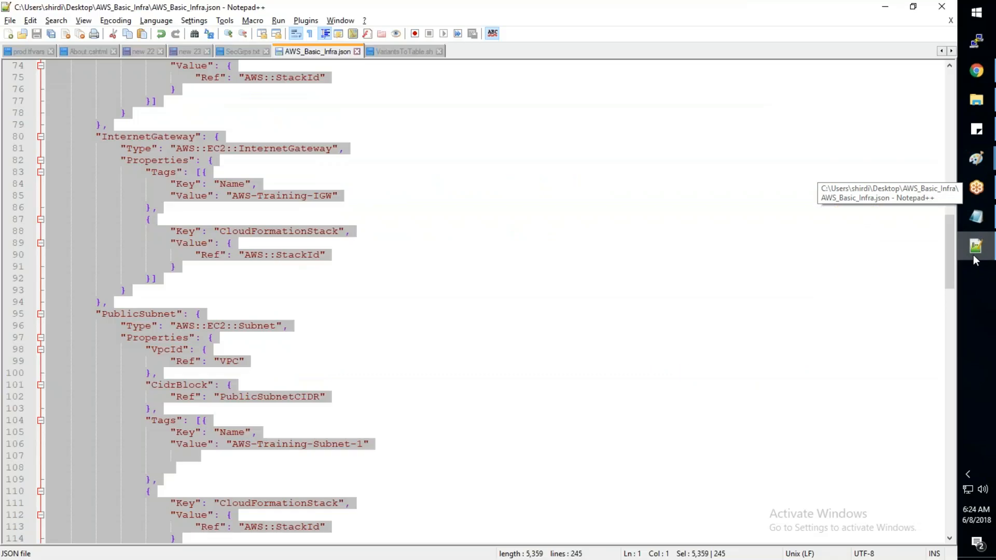
click(590, 301)
scroll(589, 292, down, 2)
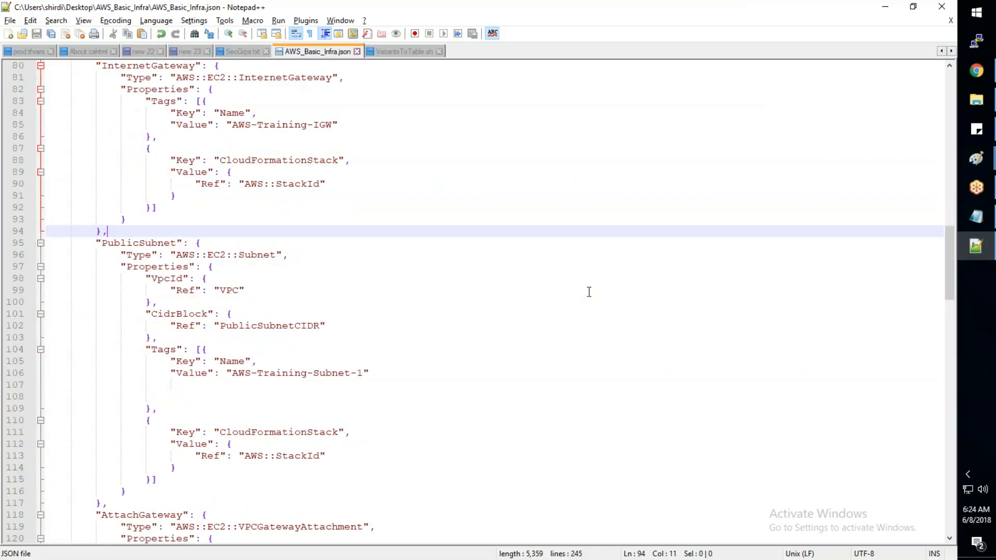
scroll(590, 291, down, 16)
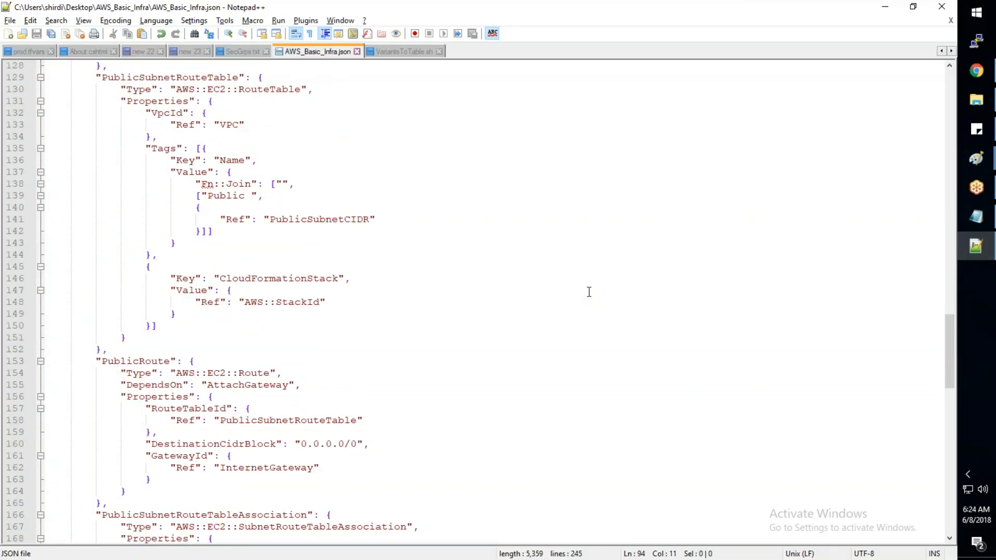
scroll(589, 292, down, 18)
scroll(589, 292, down, 6)
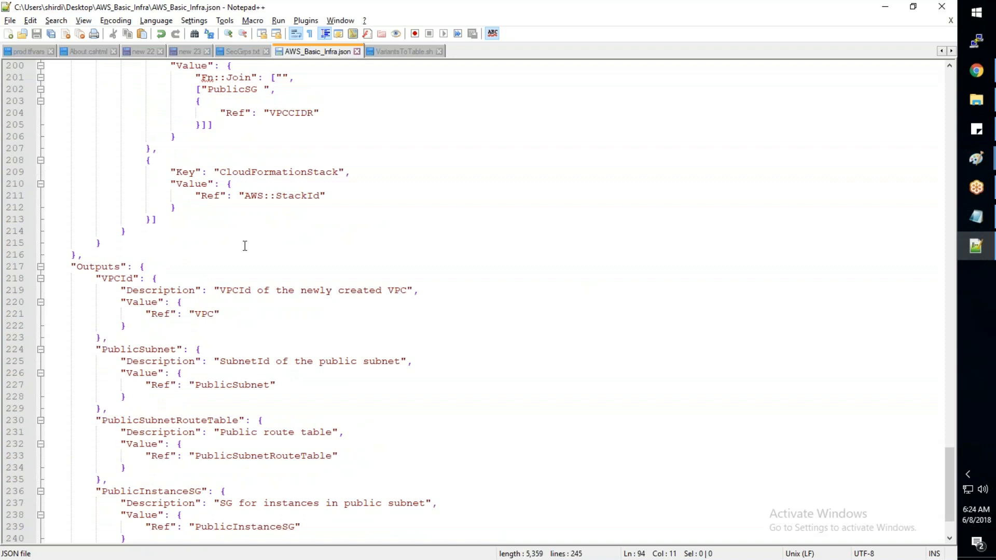
scroll(188, 249, up, 8)
scroll(188, 249, up, 1)
click(226, 113)
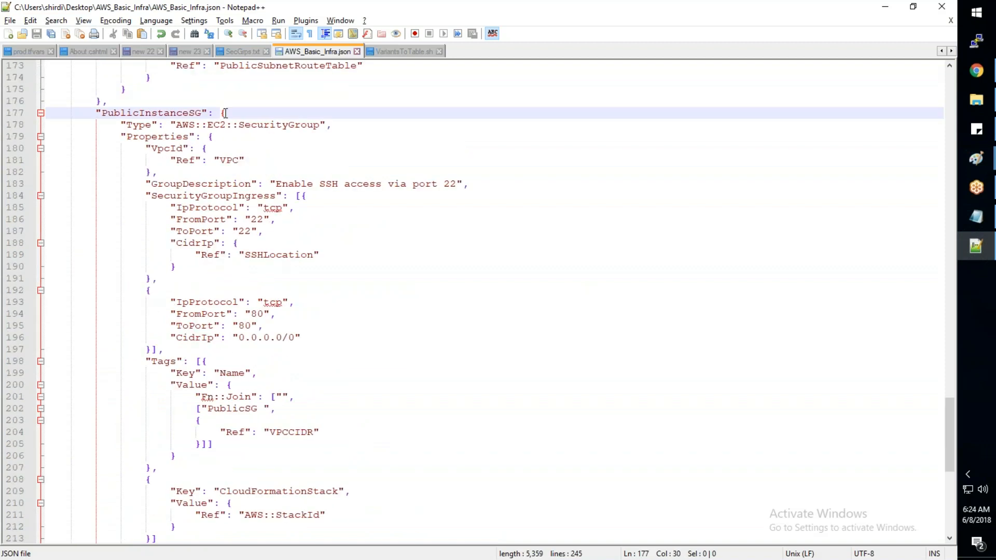
- Add a comma after the closing brace of the PublicInstanceSG resource and insert a new line below it
scroll(246, 170, down, 1)
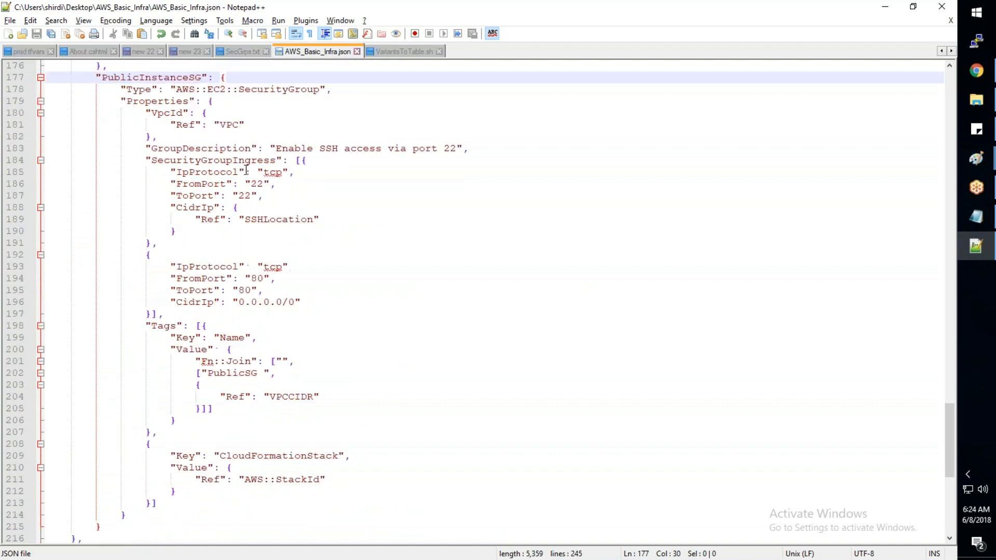
scroll(246, 170, down, 3)
click(112, 421)
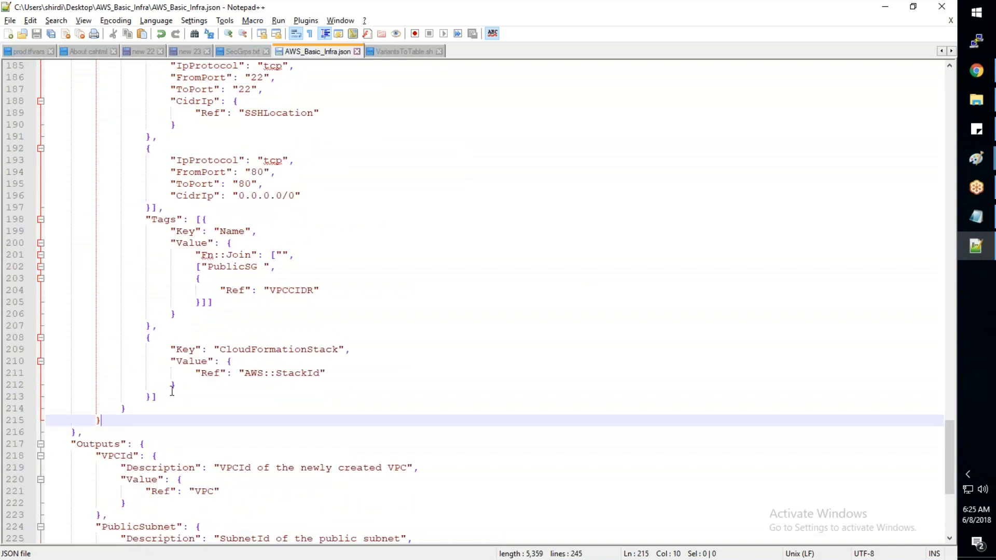
text(,)
key(Return)
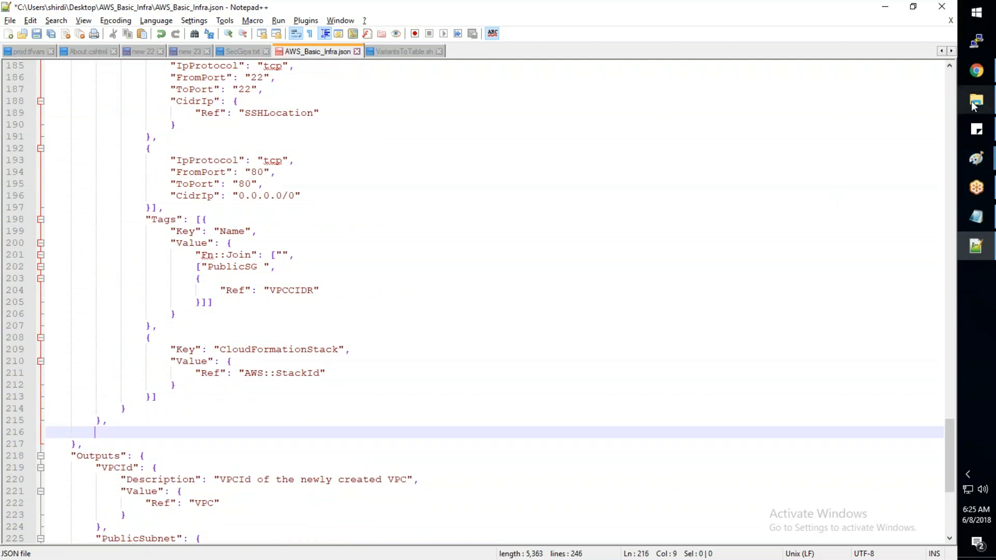
- Open AWS_Update_Machine1.json from the AWS_Basic_Infra folder in Notepad++
mouse_move(975, 99)
click(896, 119)
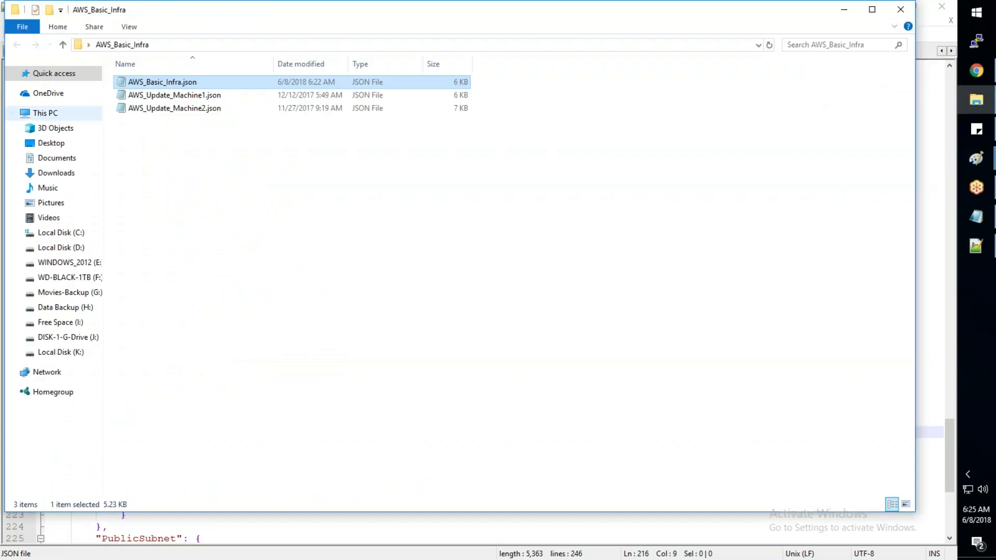
click(171, 97)
right_click(170, 97)
click(225, 161)
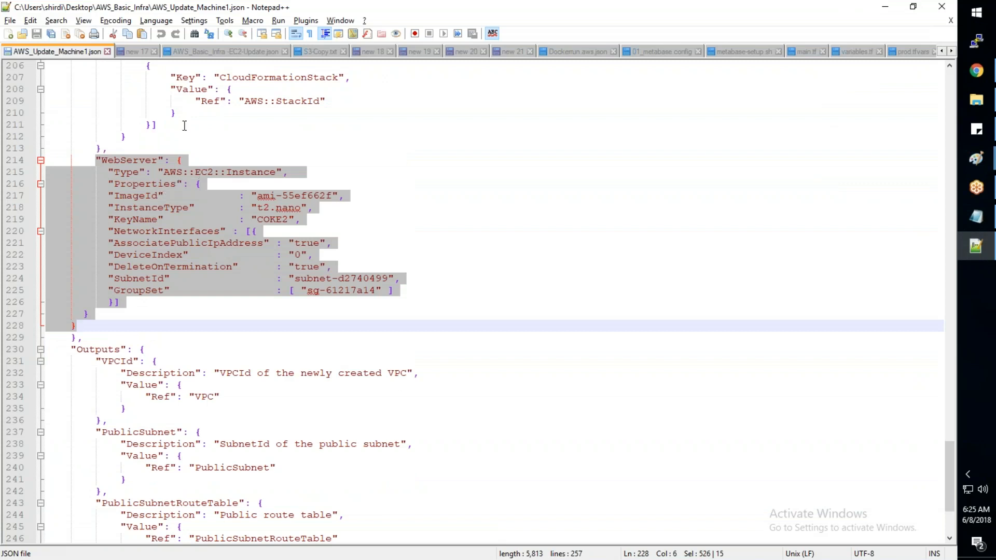
- Copy the WebServer resource block from AWS_Update_Machine1.json into the empty line below PublicInstanceSG in AWS_Basic_Infra.json
click(190, 295)
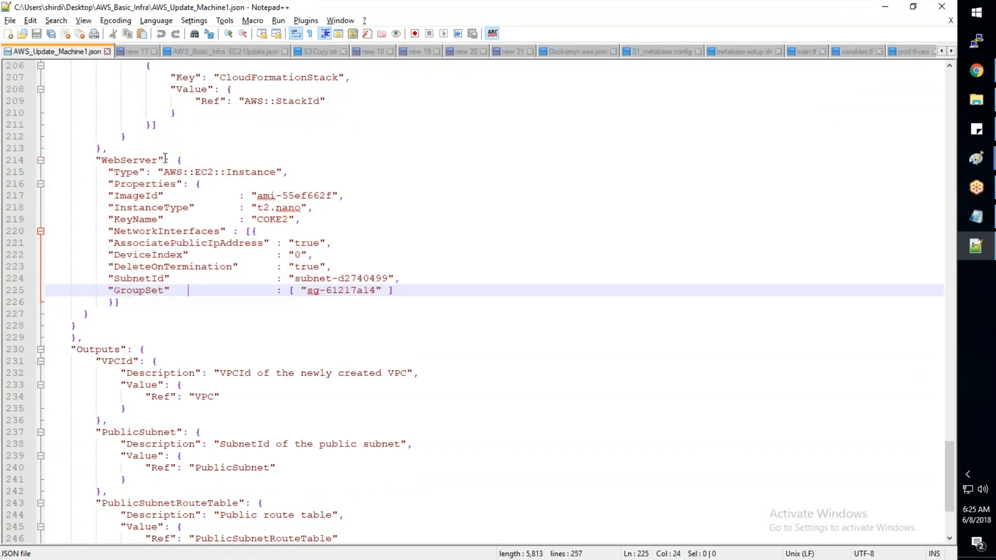
click(178, 160)
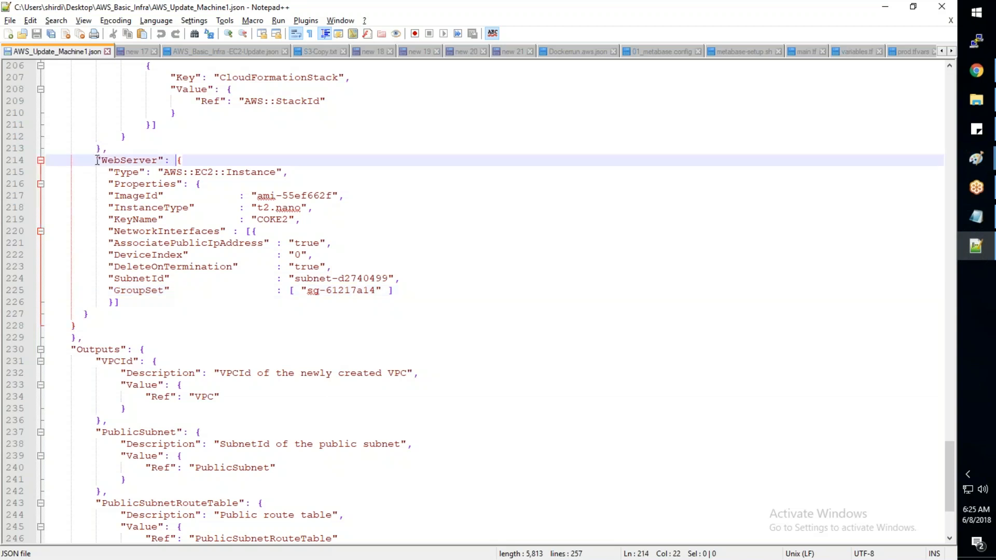
drag(96, 159, 78, 325)
key(ctrl+c)
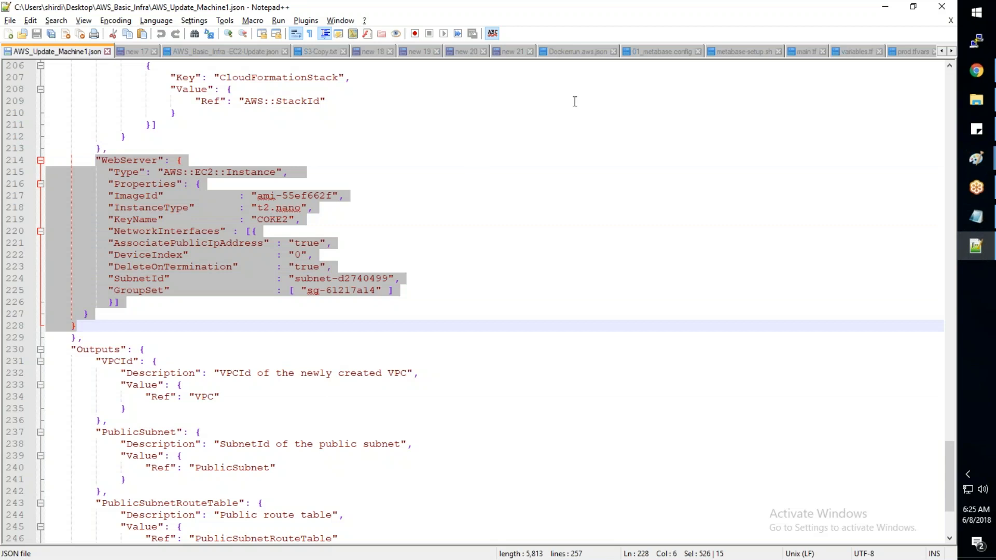
click(953, 52)
click(952, 52)
click(952, 51)
click(952, 52)
click(953, 52)
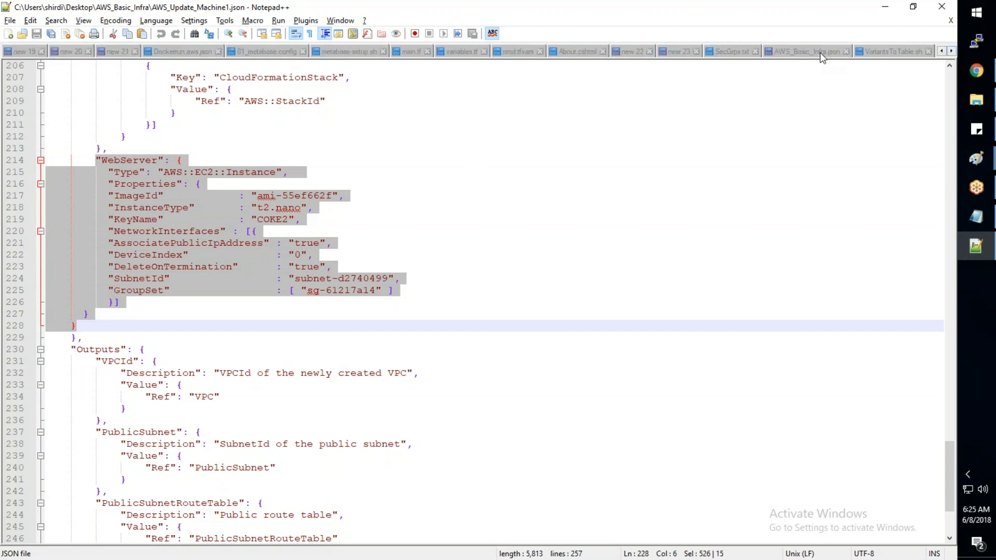
click(806, 52)
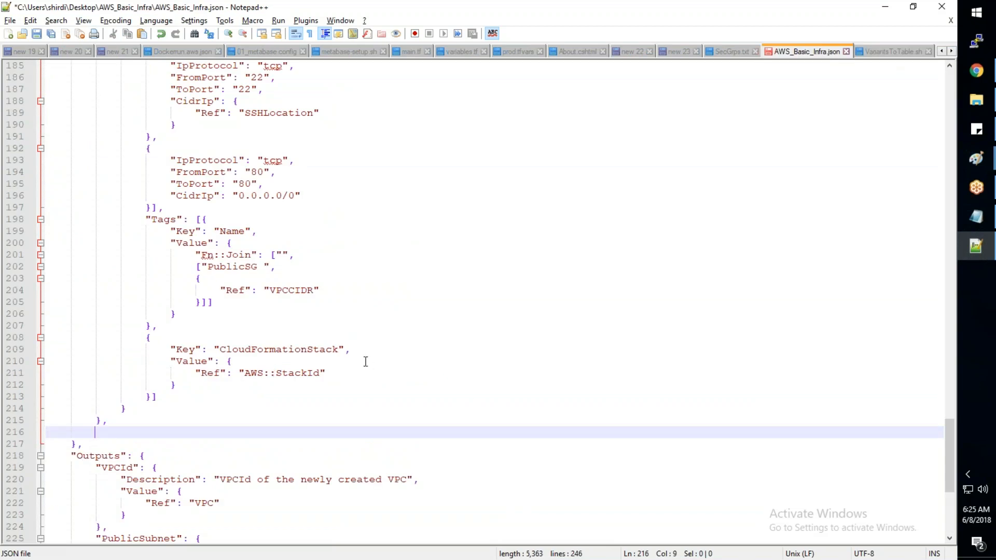
key(ctrl+v)
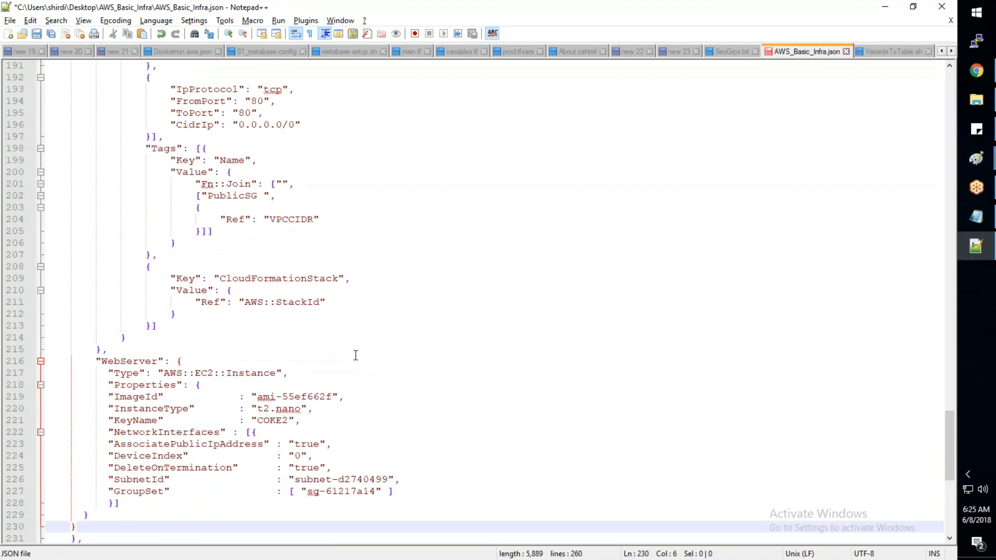
- Set the WebServer resource's KeyName to "SP-Key"
click(289, 421)
key(BackSpace)
key(BackSpace)
key(BackSpace)
key(BackSpace)
key(BackSpace)
text(SP-Key)
key(Right)
key(Right)
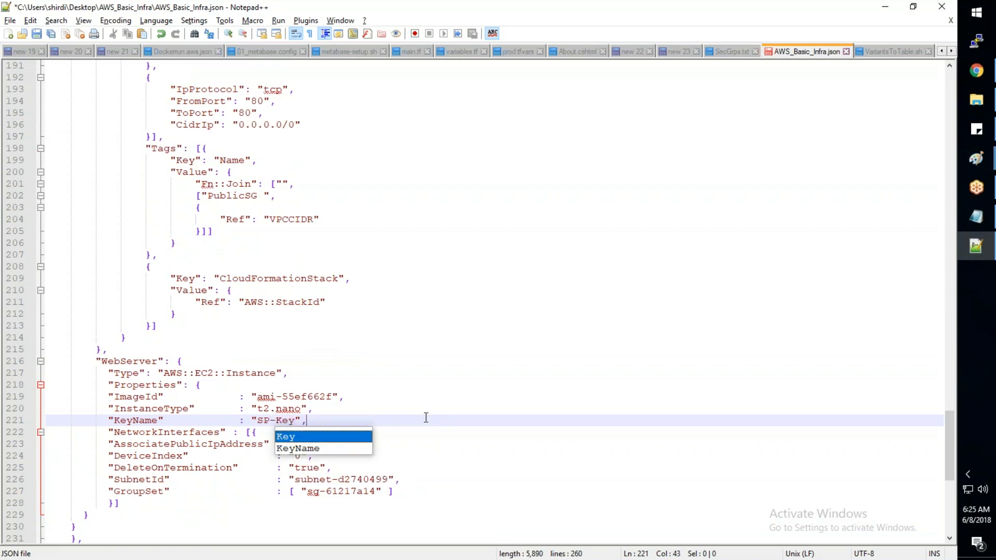
key(Escape)
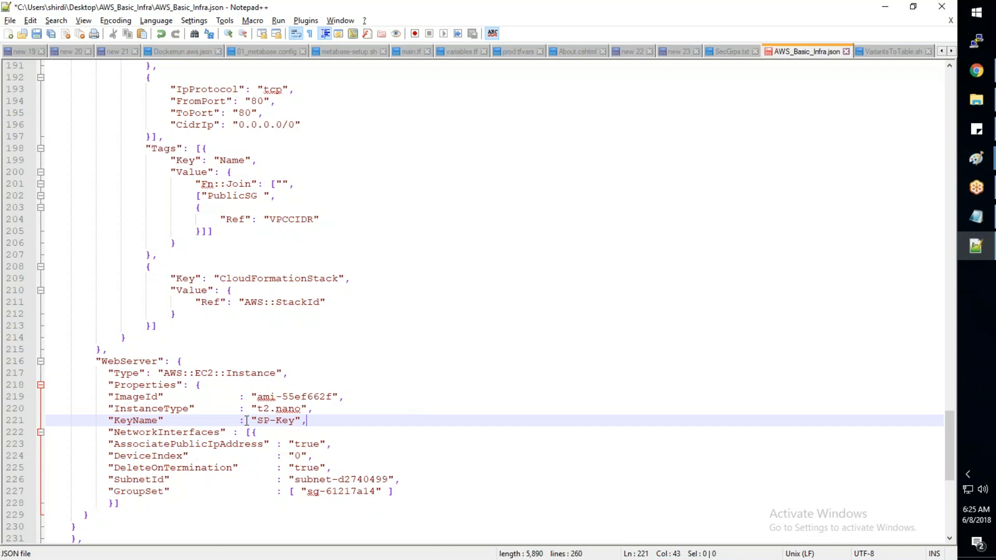
- Check the SubnetId line in the WebServer network interface and save AWS_Basic_Infra.json
scroll(247, 421, down, 1)
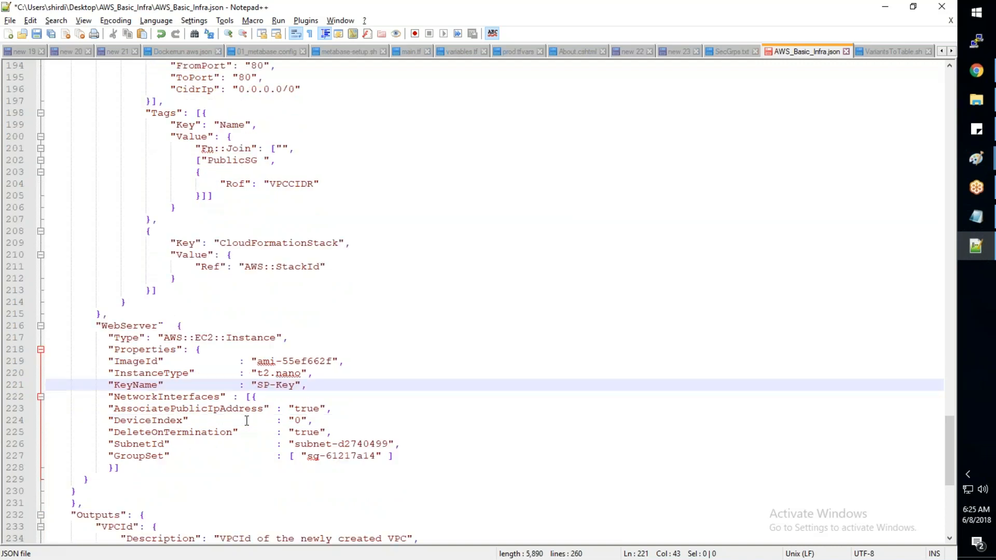
scroll(247, 421, down, 2)
drag(109, 373, 282, 369)
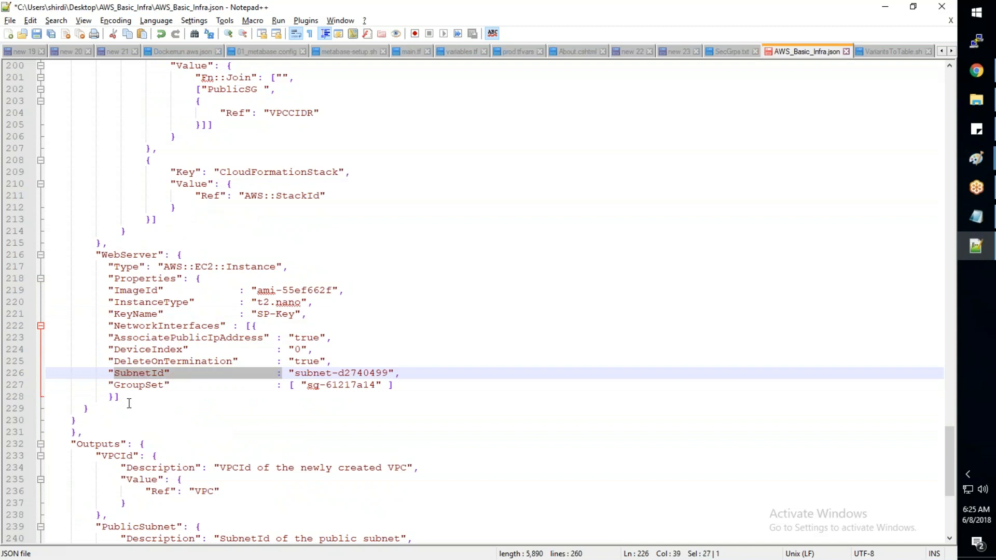
click(177, 401)
drag(109, 373, 395, 373)
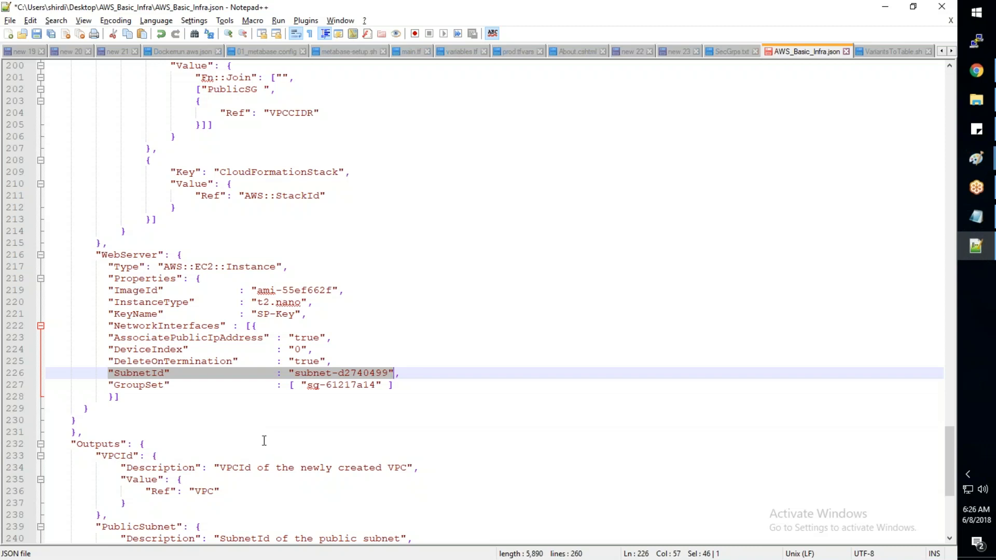
click(335, 418)
key(ctrl+s)
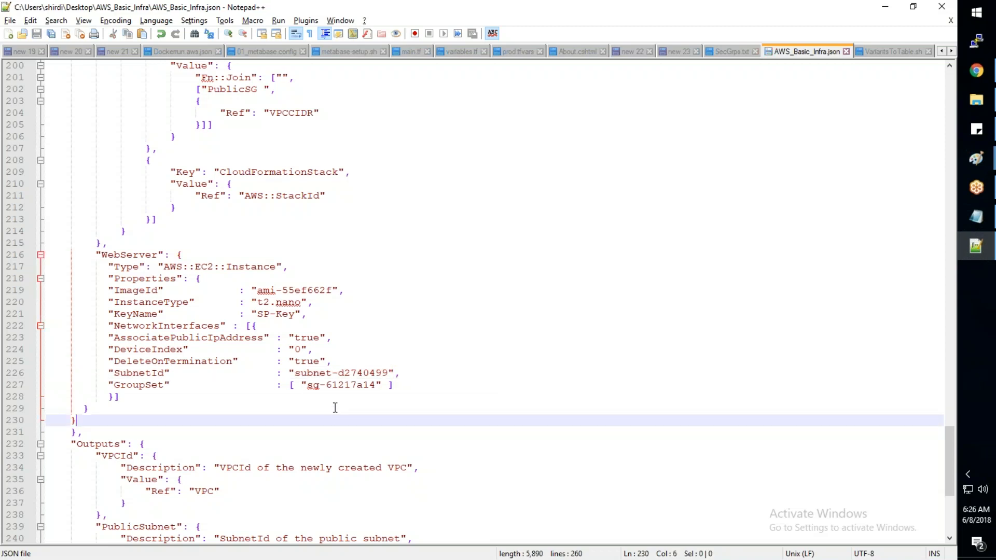
- Copy the ID of AWS-Training-Subnet-1 from the VPC console in Chrome and set the WebServer SubnetId to "subnet-e8df3ed6" in Notepad++
drag(388, 373, 296, 373)
click(976, 100)
click(976, 100)
mouse_move(965, 70)
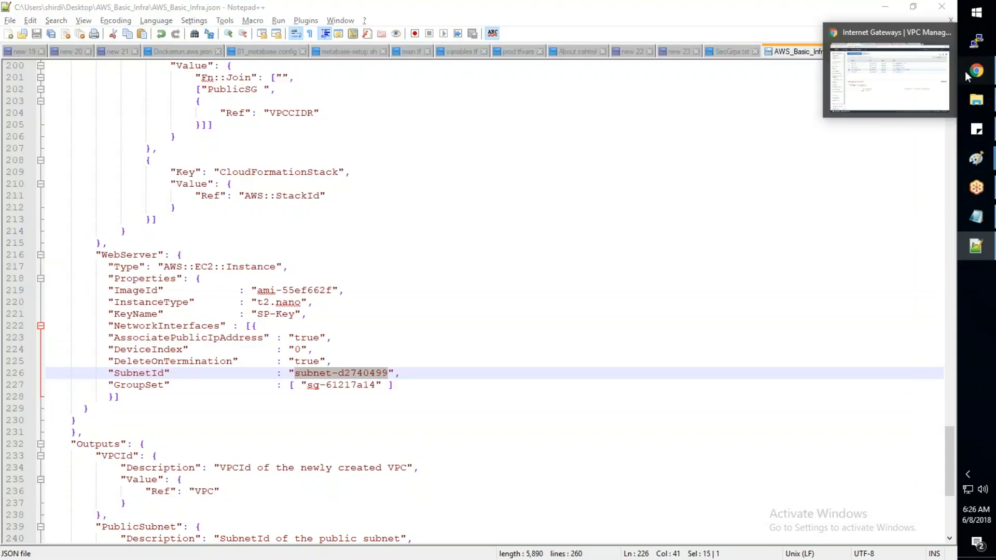
click(965, 70)
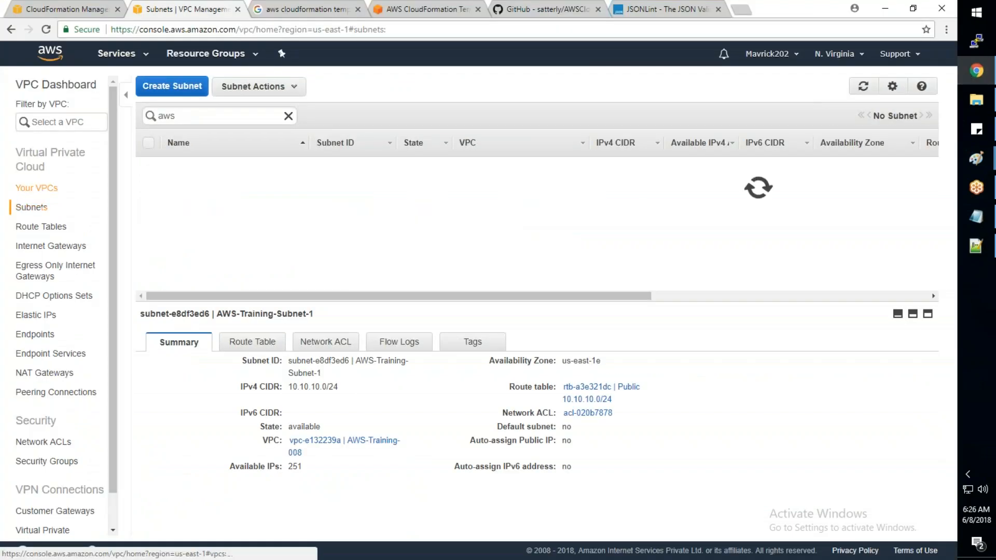
drag(378, 164, 318, 167)
key(ctrl+c)
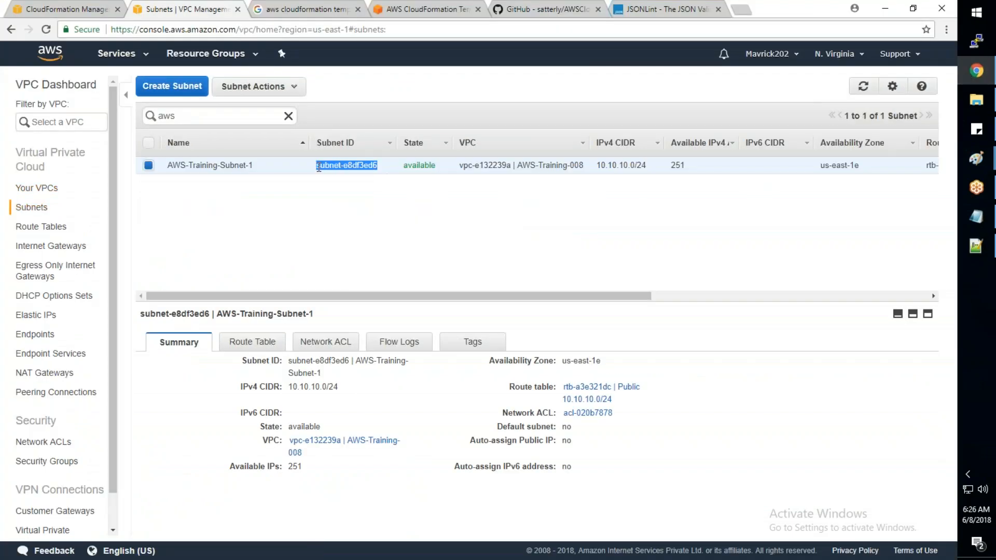
key(alt+Tab)
drag(389, 373, 293, 373)
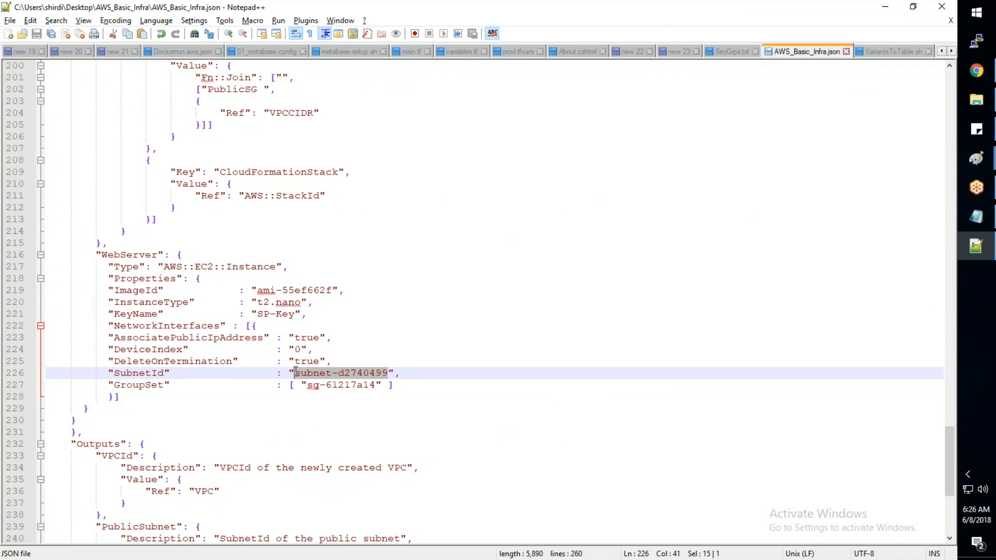
key(ctrl+v)
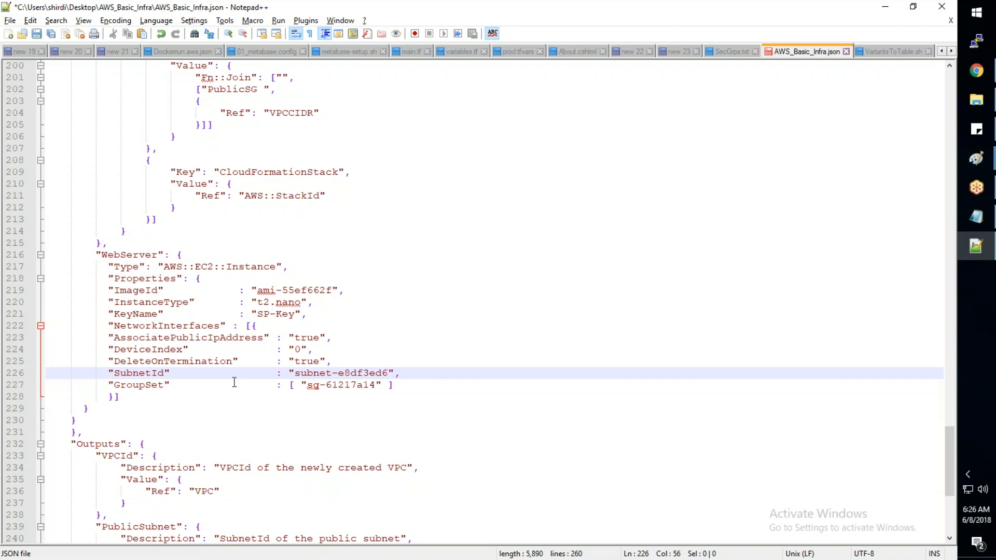
- Copy the resource name PublicSubnet from its definition in AWS_Basic_Infra.json
scroll(235, 382, up, 6)
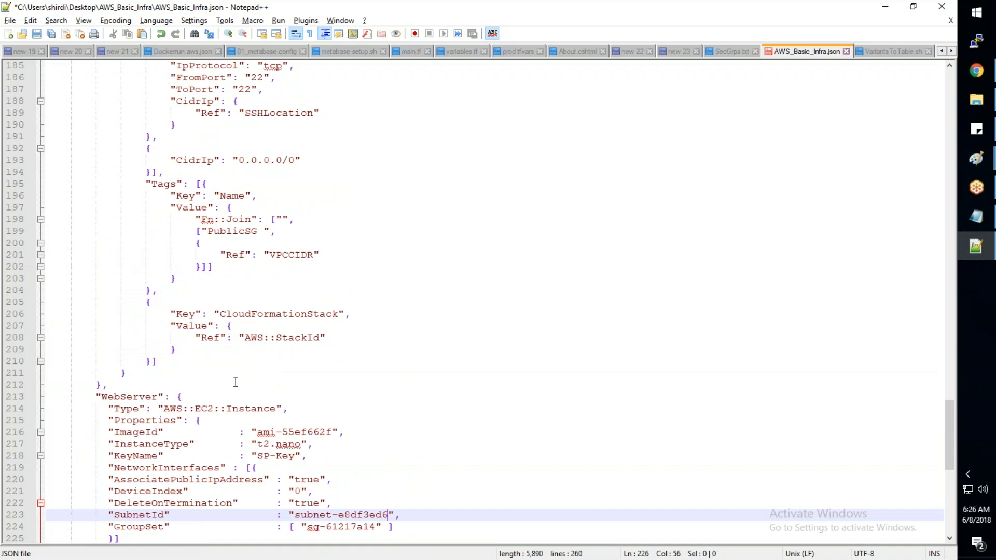
scroll(236, 382, up, 2)
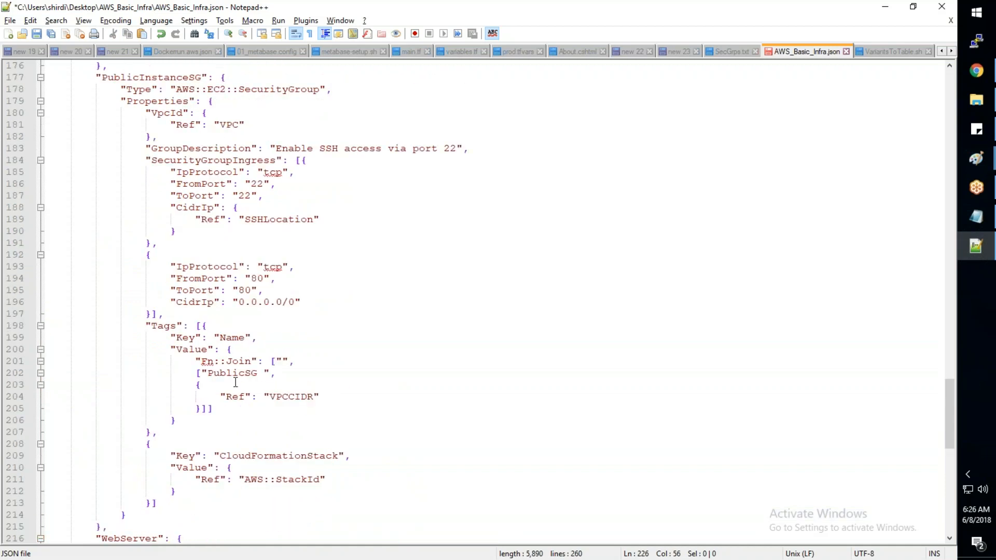
scroll(236, 383, up, 20)
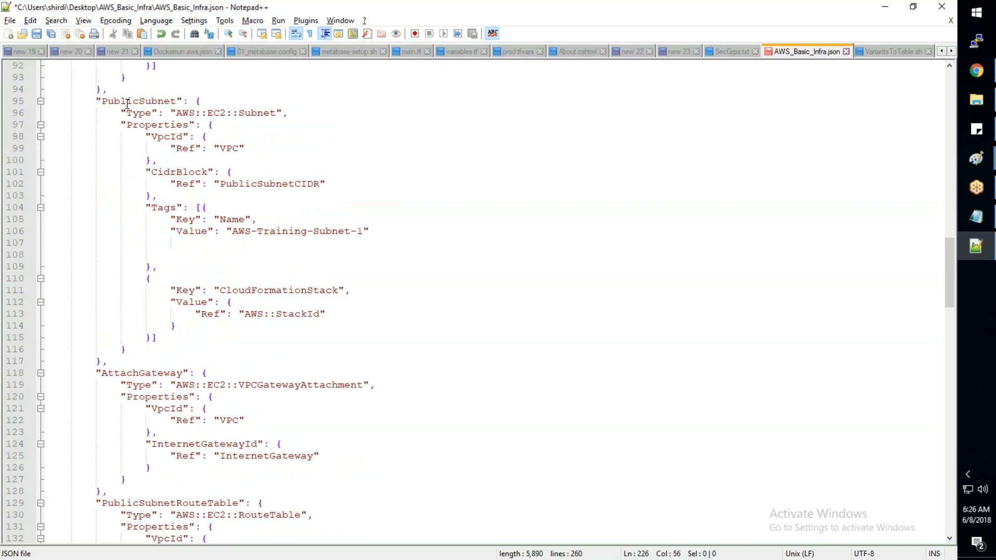
double_click(127, 103)
key(ctrl+c)
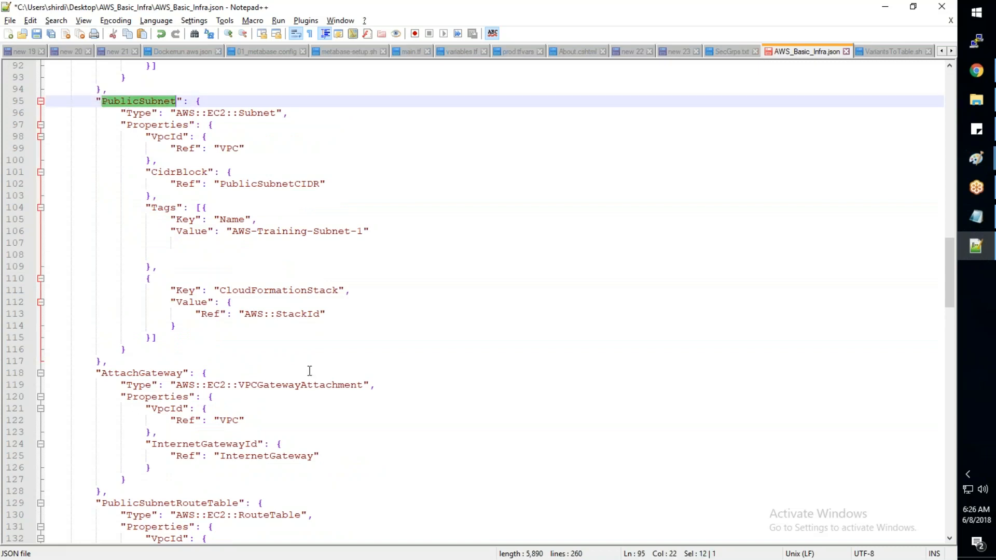
- Replace the hard-coded SubnetId value of the WebServer with the reference {"Ref":"PublicSubnet"}
scroll(310, 371, down, 20)
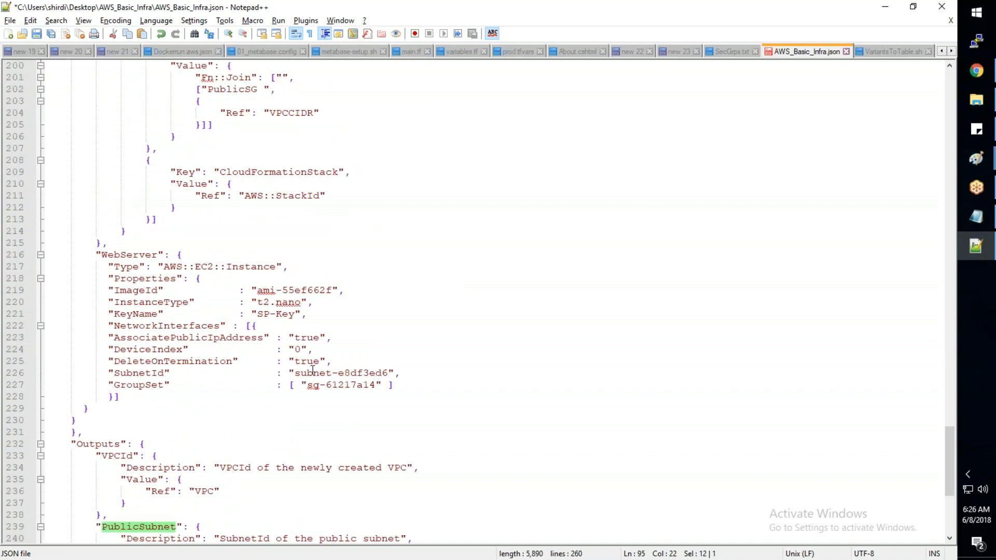
scroll(313, 371, down, 2)
click(389, 302)
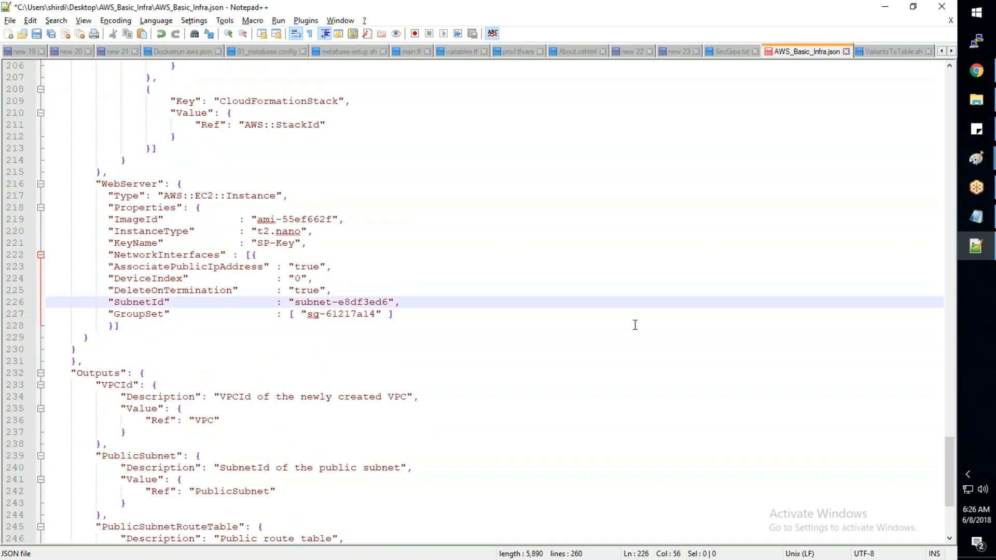
key(BackSpace)
key(BackSpace)
key(BackSpace)
key(BackSpace)
key(BackSpace)
key(BackSpace)
key(BackSpace)
key(BackSpace)
key(BackSpace)
key(BackSpace)
key(BackSpace)
key(BackSpace)
key(BackSpace)
key(BackSpace)
key(BackSpace)
key(BackSpace)
text({)
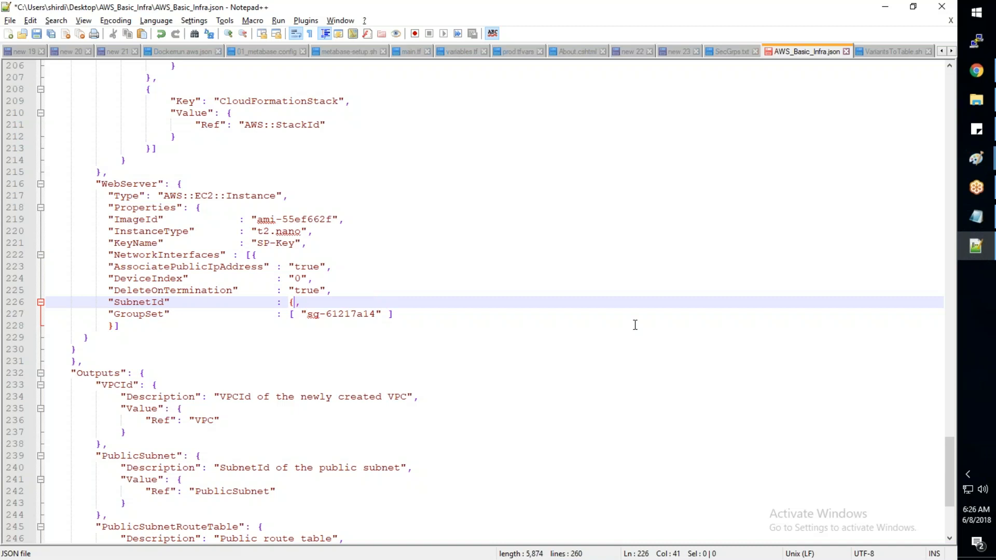
text("Ref":)
key(ctrl+v)
text(")
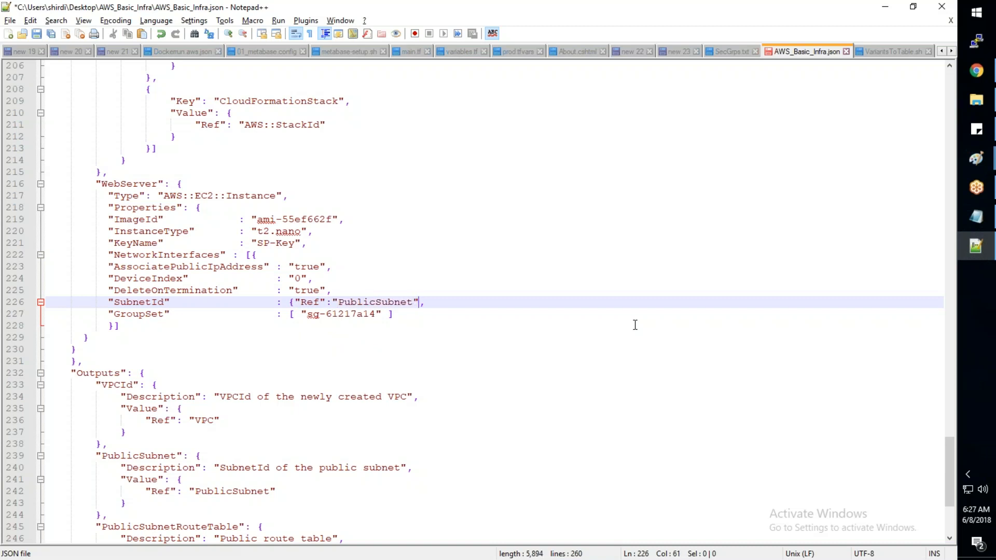
text(})
click(603, 392)
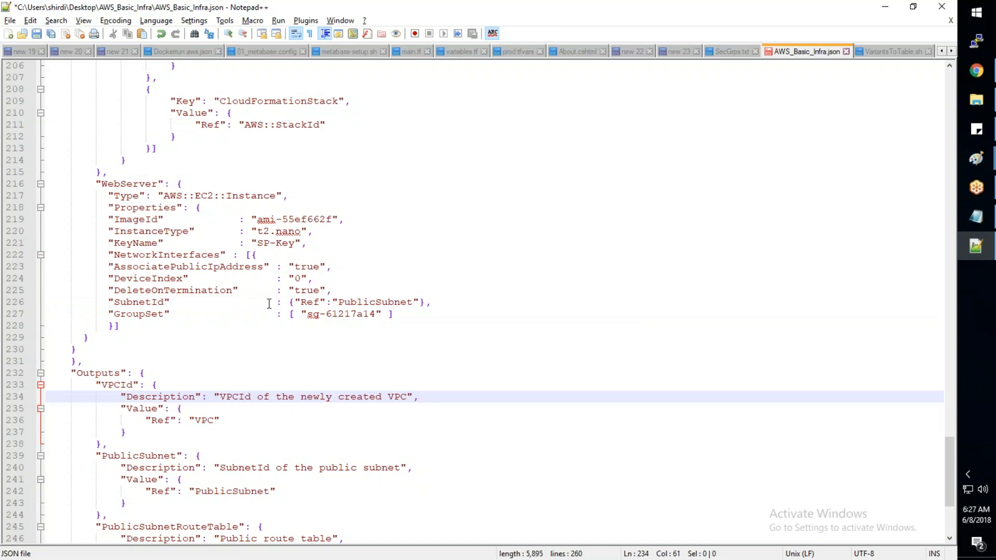
- Review the WebServer's SubnetId reference against the PublicSubnet resource definition and the other resources in AWS_Basic_Infra.json
drag(306, 302, 408, 303)
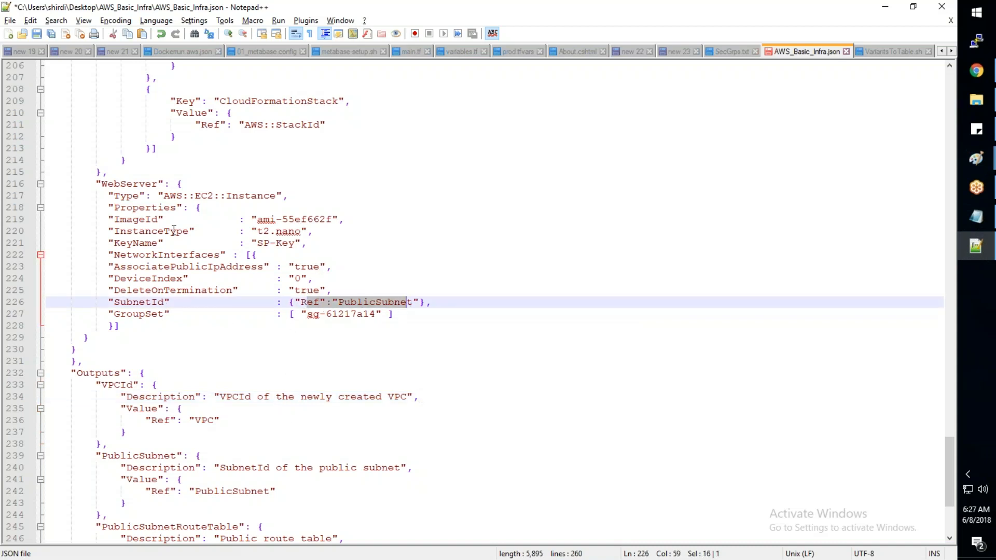
scroll(174, 231, up, 3)
scroll(173, 231, up, 6)
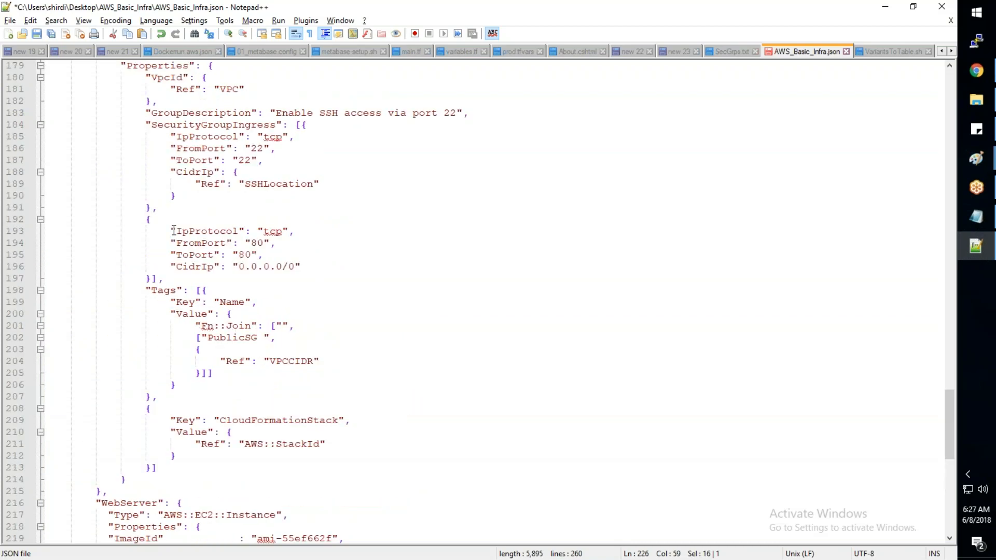
scroll(173, 231, up, 8)
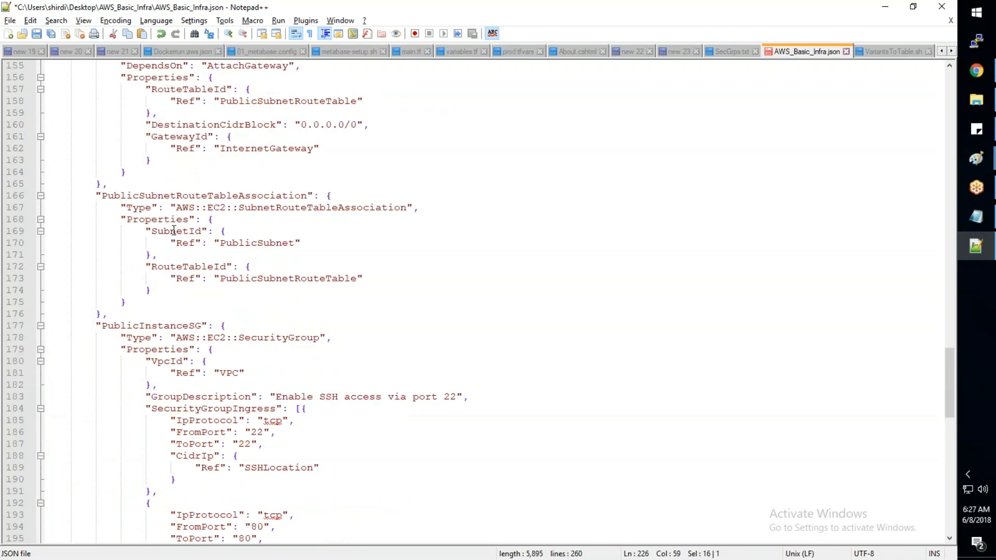
scroll(173, 230, up, 20)
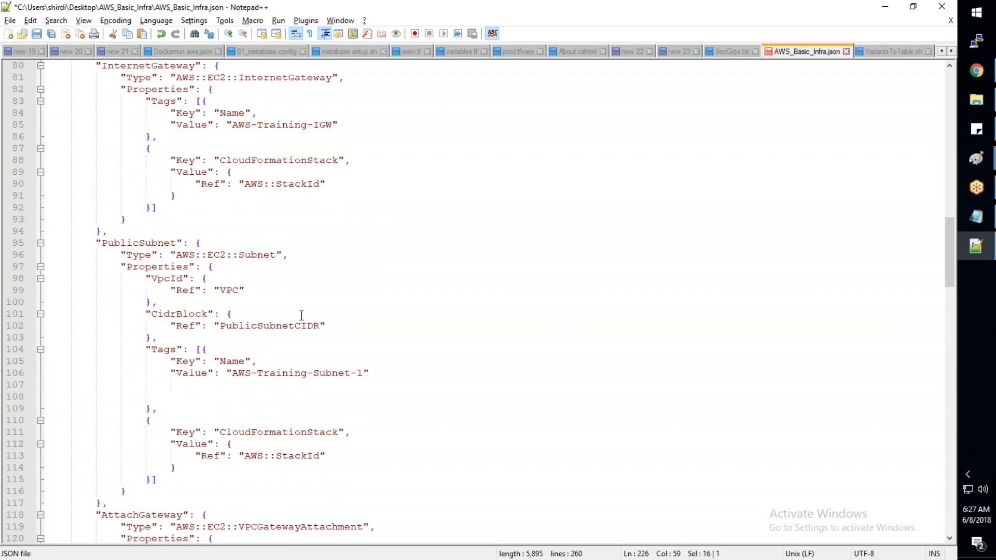
scroll(301, 315, down, 8)
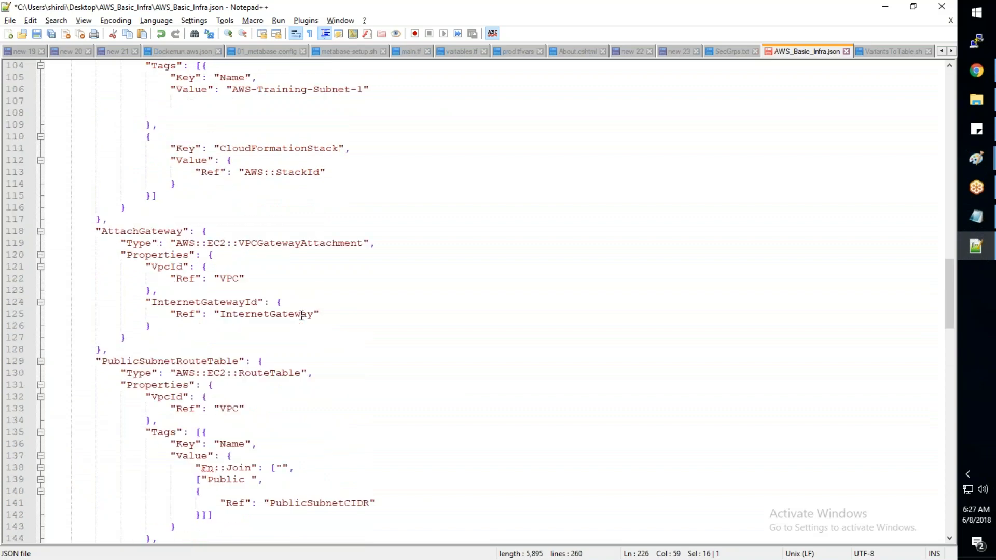
scroll(301, 315, down, 20)
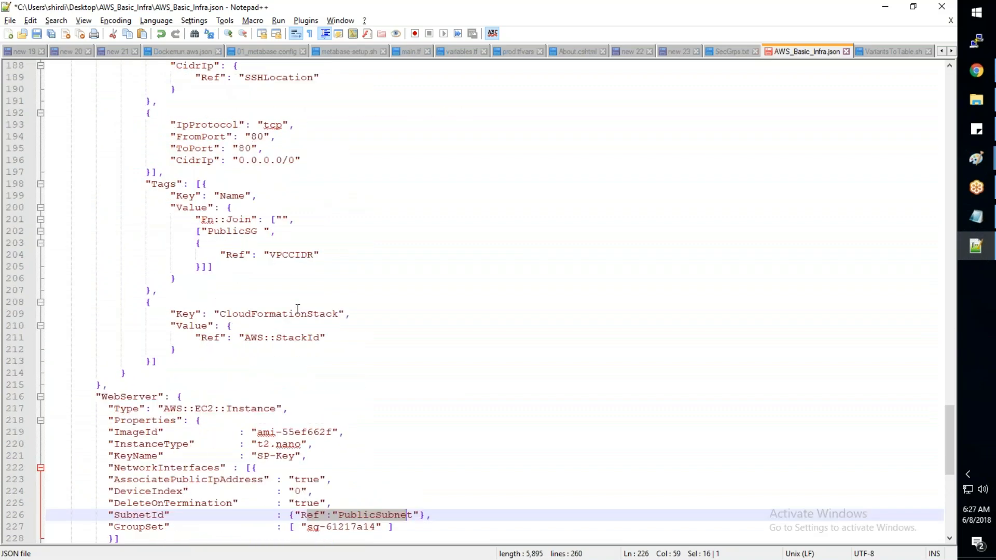
- Locate the WebServer's GroupSet value, switch to the VPC console in Chrome, and filter the security groups by "aws"
click(376, 351)
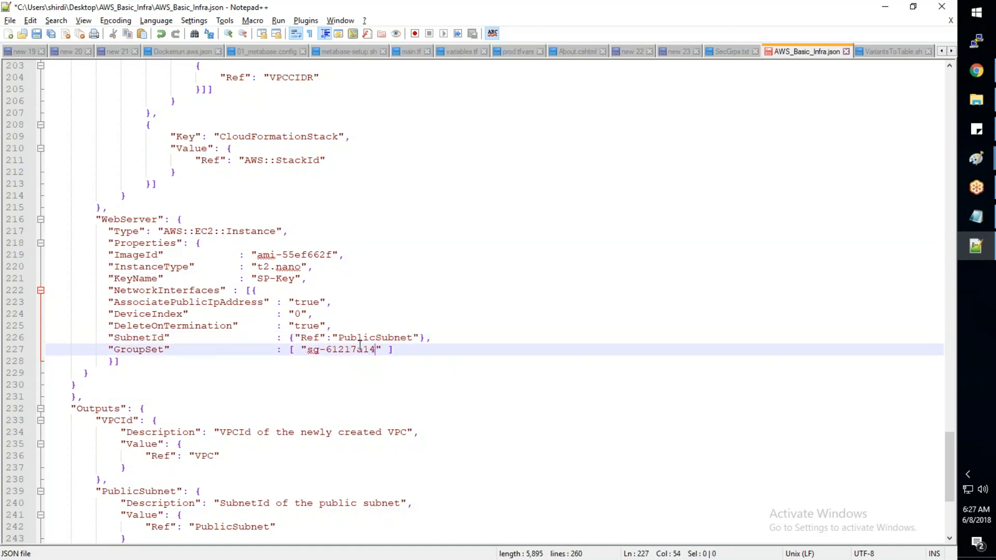
key(alt+Tab)
click(60, 464)
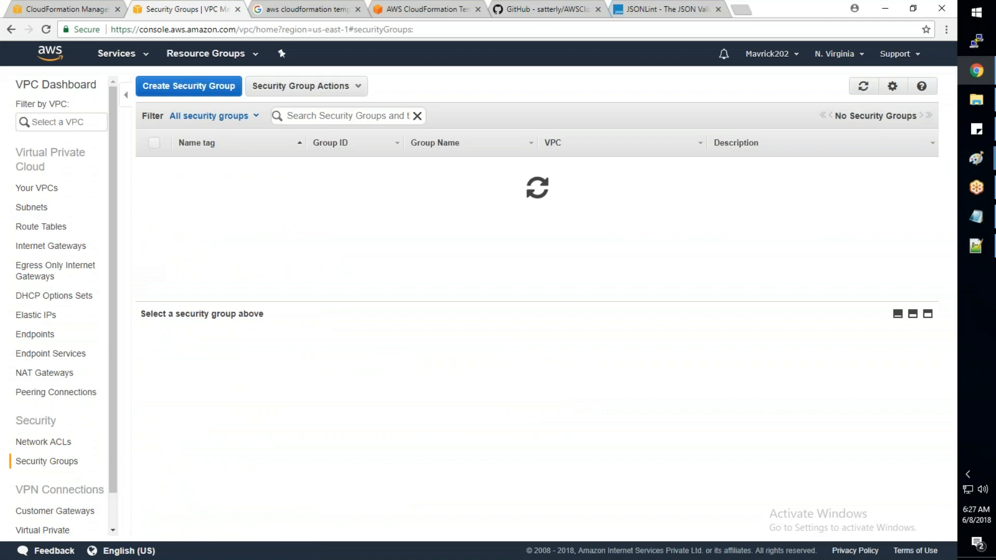
click(329, 114)
text(aws)
key(Return)
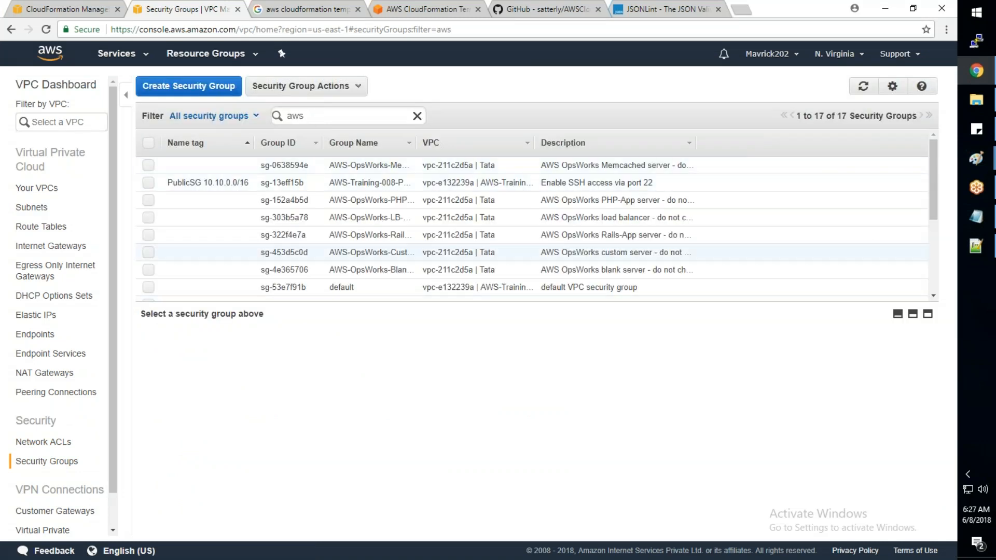
- Select the security group named PublicSG 10.10.0.0/16 and copy its group ID sg-13eff15b
click(296, 183)
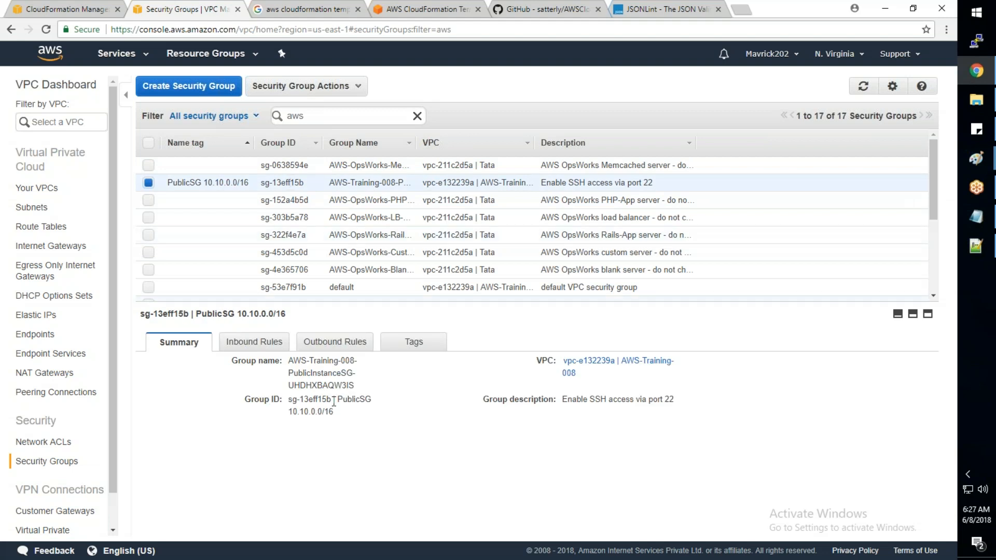
drag(332, 400, 290, 403)
drag(372, 399, 294, 402)
key(ctrl+c)
- Switch to Notepad++, replace the WebServer's GroupSet value with sg-13eff15b, and save AWS_Basic_Infra.json
key(alt+Tab)
drag(376, 351, 310, 353)
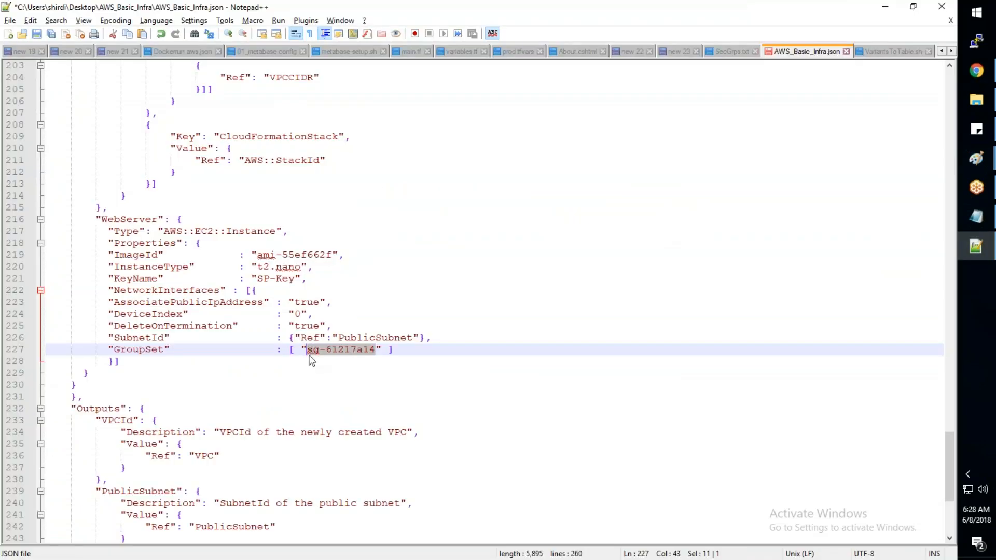
key(ctrl+v)
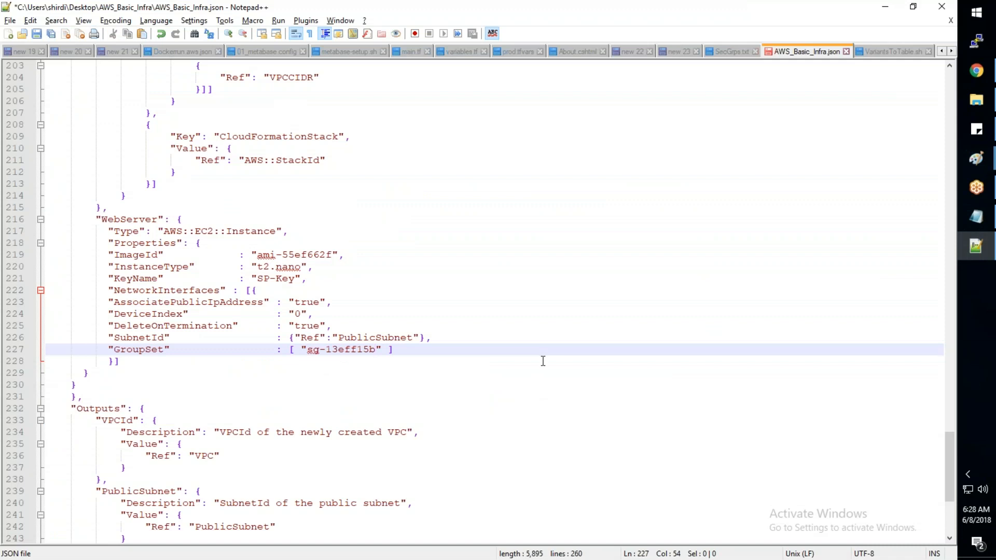
key(ctrl+s)
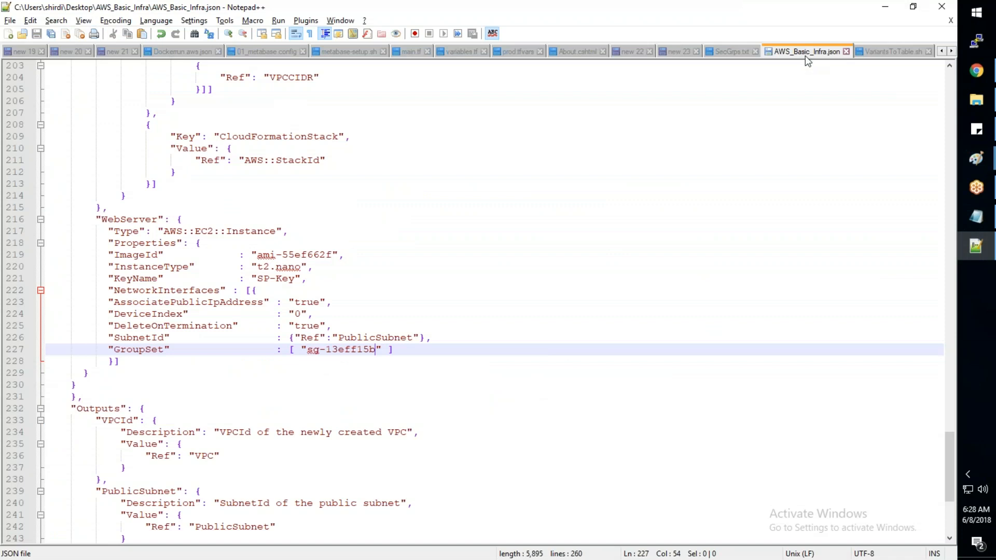
- Check the template files in the AWS_Basic_Infra folder in File Explorer and return to the WebServer block in Notepad++
click(7, 24)
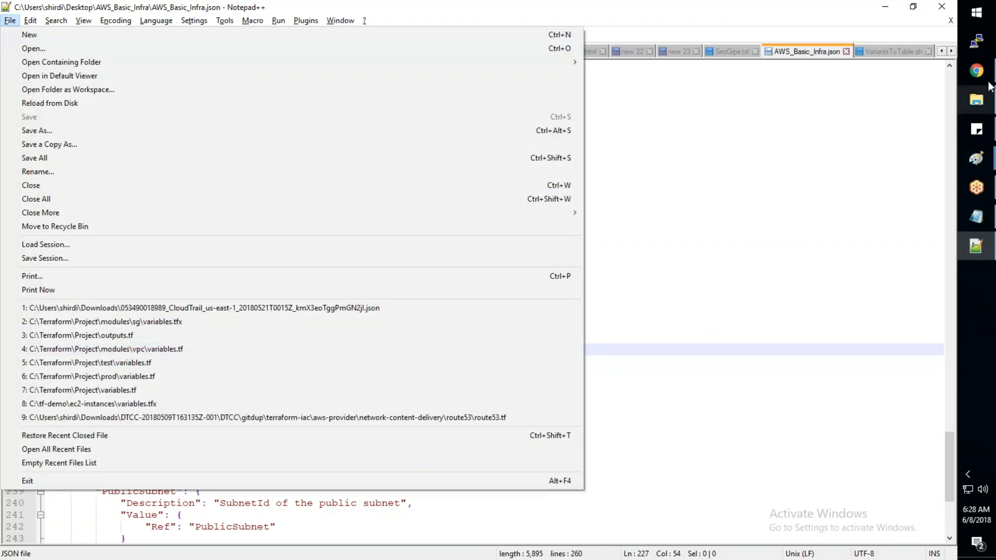
click(978, 102)
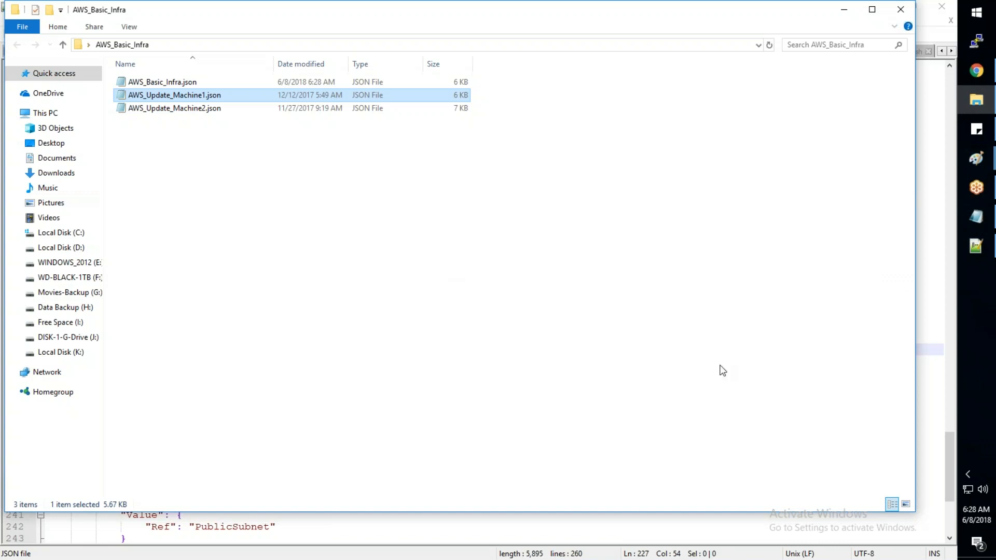
click(929, 397)
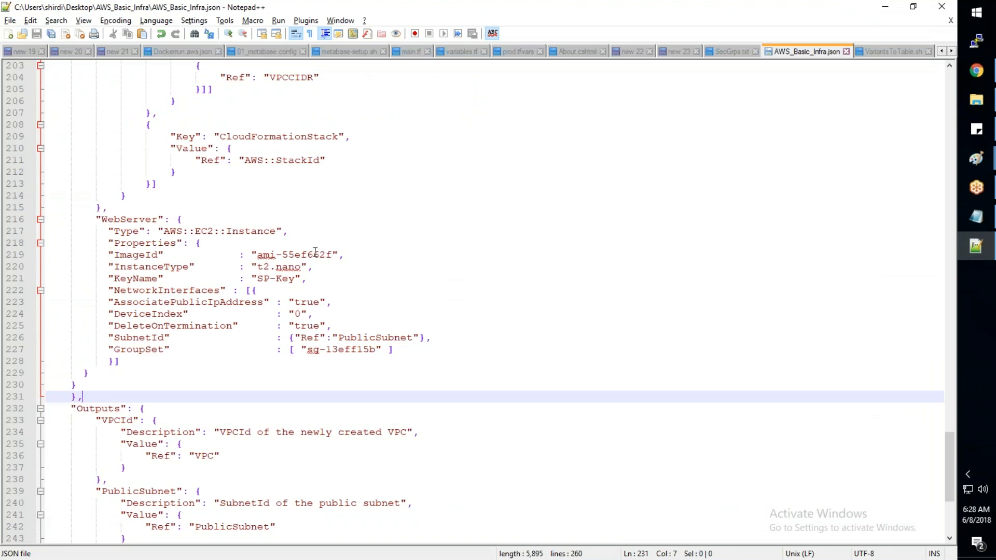
click(600, 548)
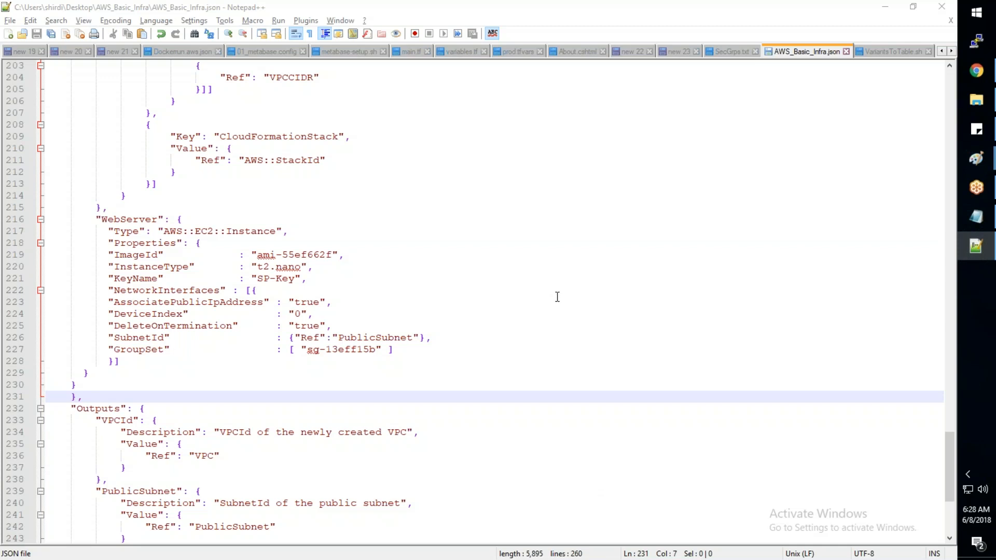
click(479, 358)
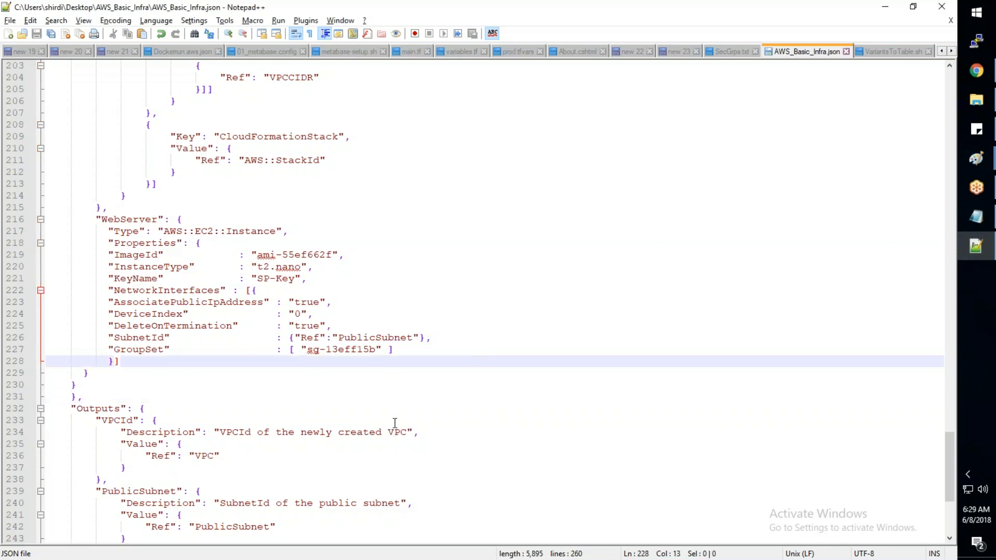
- Compare the WebServer's PublicSubnet reference with the PublicSubnet resource definition in AWS_Basic_Infra.json
scroll(395, 423, up, 1)
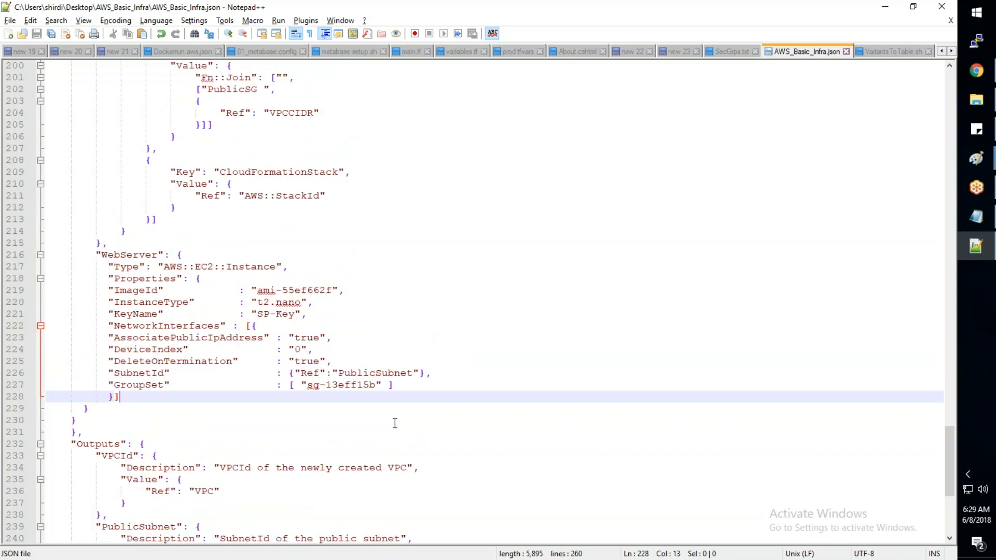
scroll(395, 423, up, 5)
scroll(395, 423, up, 7)
scroll(394, 424, down, 13)
drag(413, 337, 339, 338)
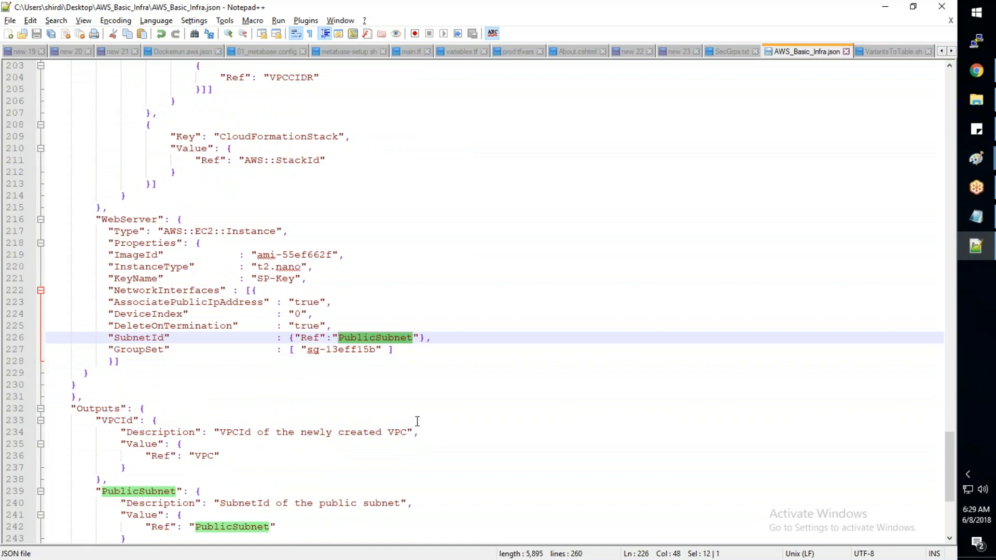
scroll(432, 485, up, 6)
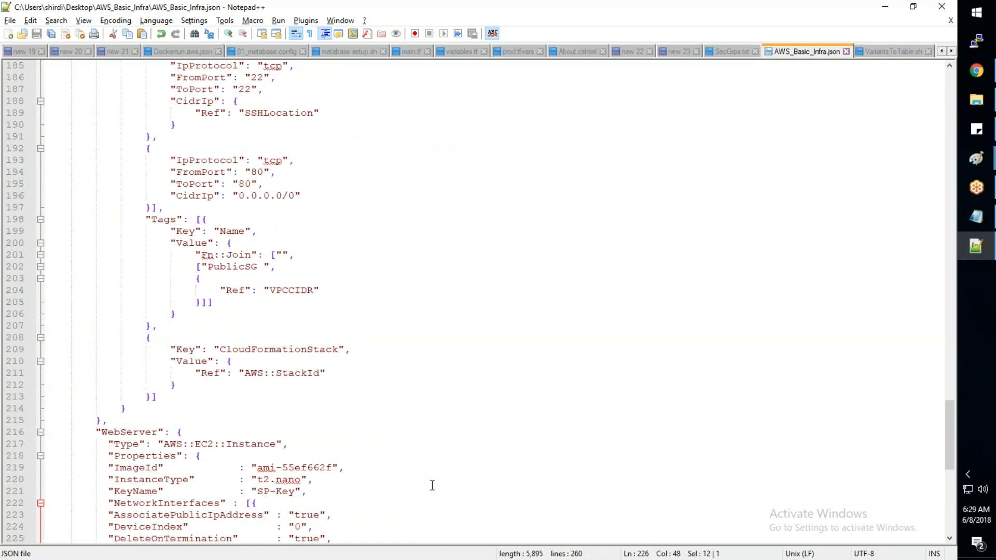
scroll(432, 485, up, 20)
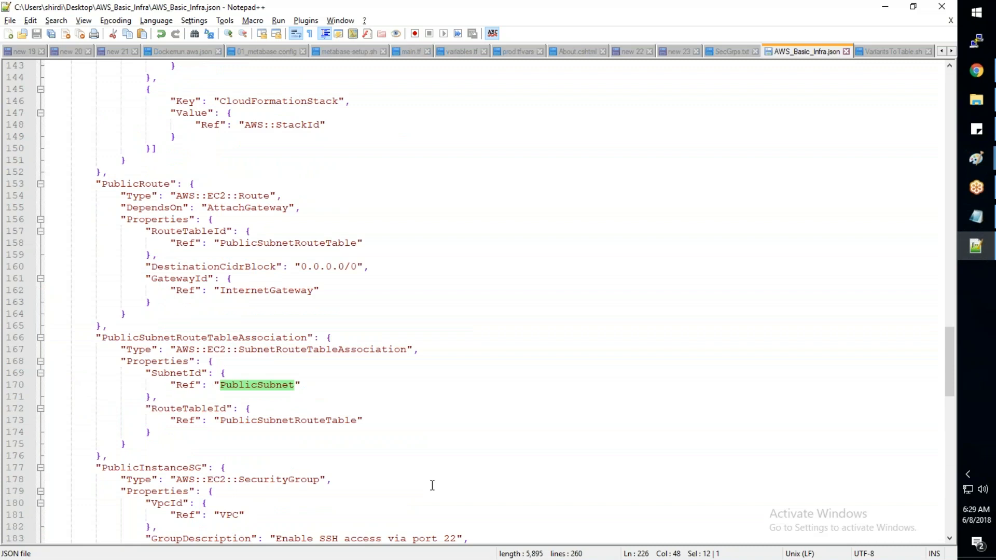
scroll(432, 485, up, 12)
drag(176, 171, 104, 171)
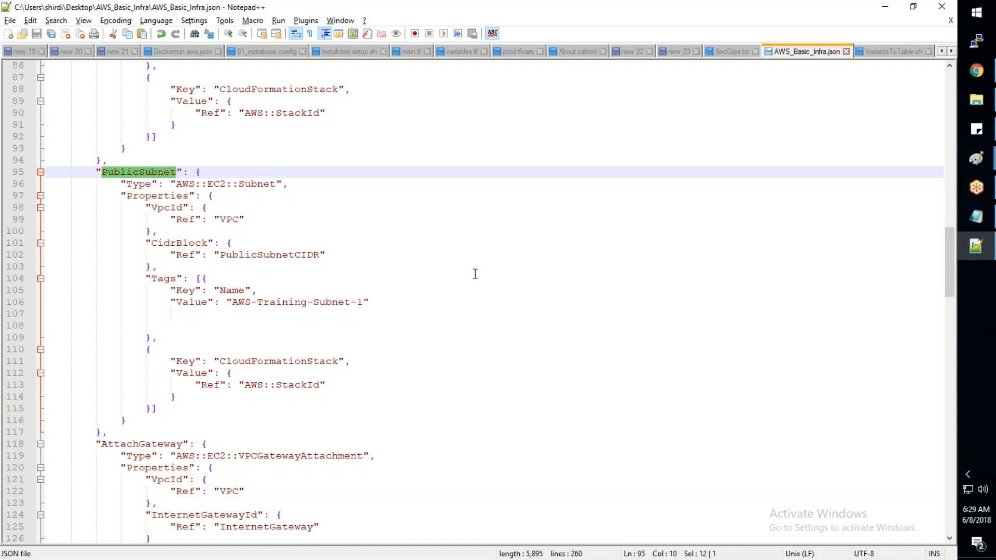
- Check the AWS-Training-008 stack in the CloudFormation console in Chrome, and look over the template's resources again in Notepad++
mouse_move(973, 78)
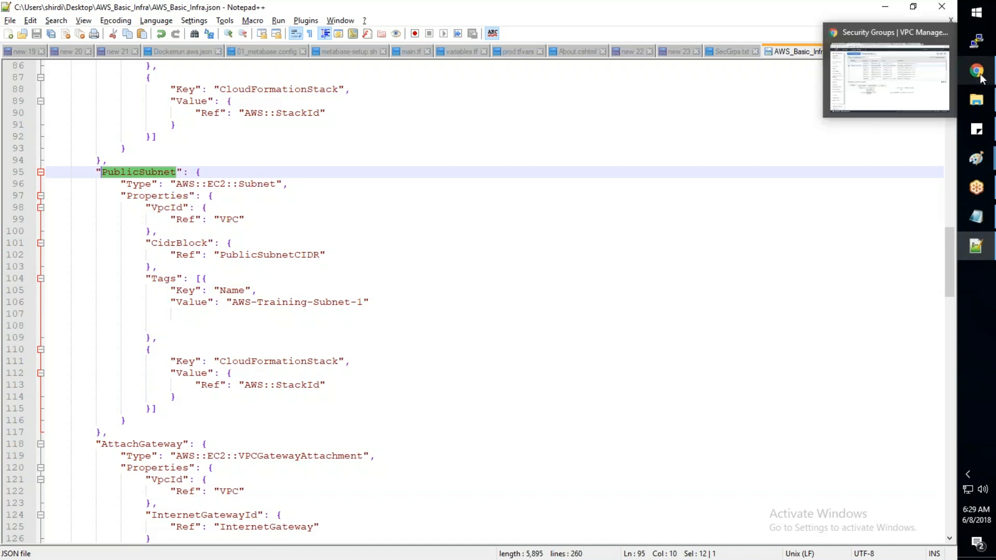
click(903, 93)
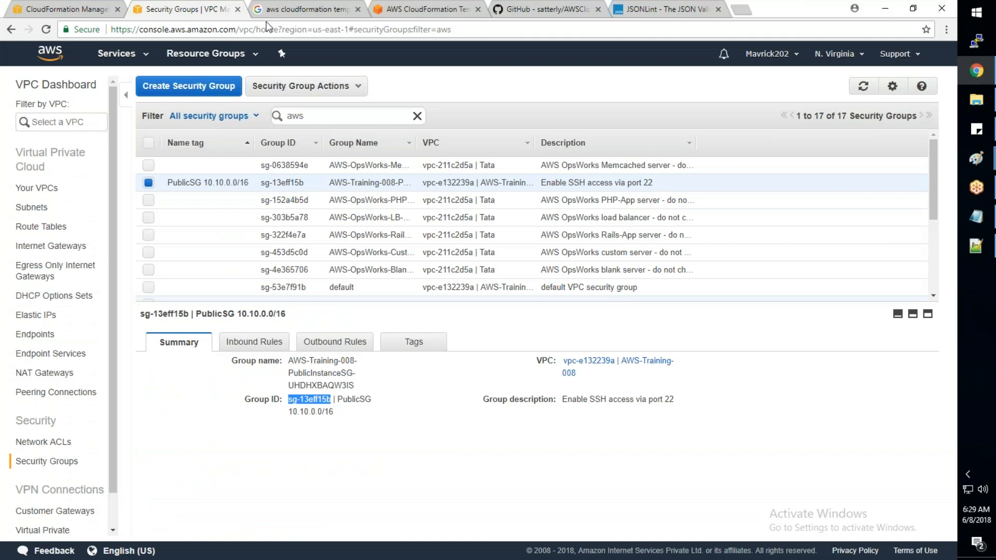
click(77, 7)
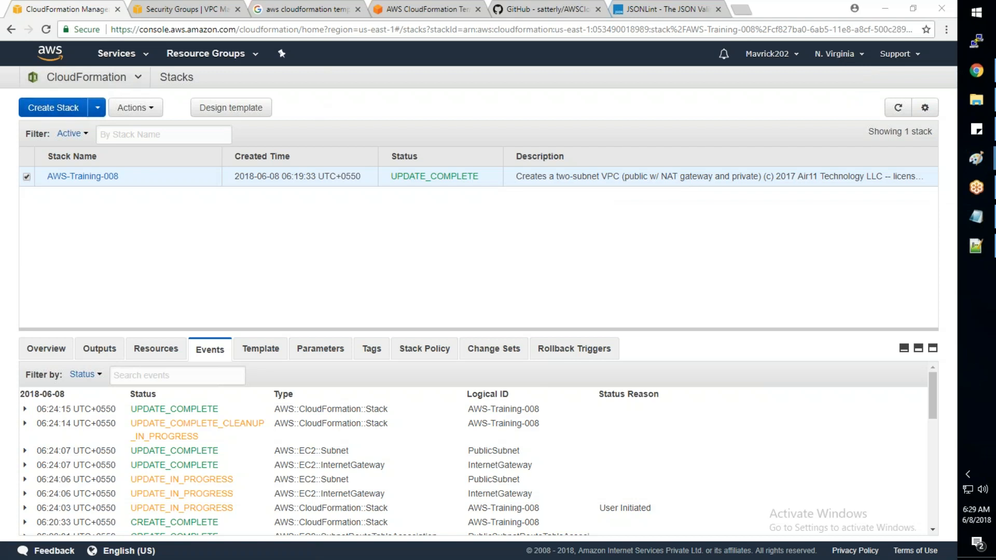
click(977, 246)
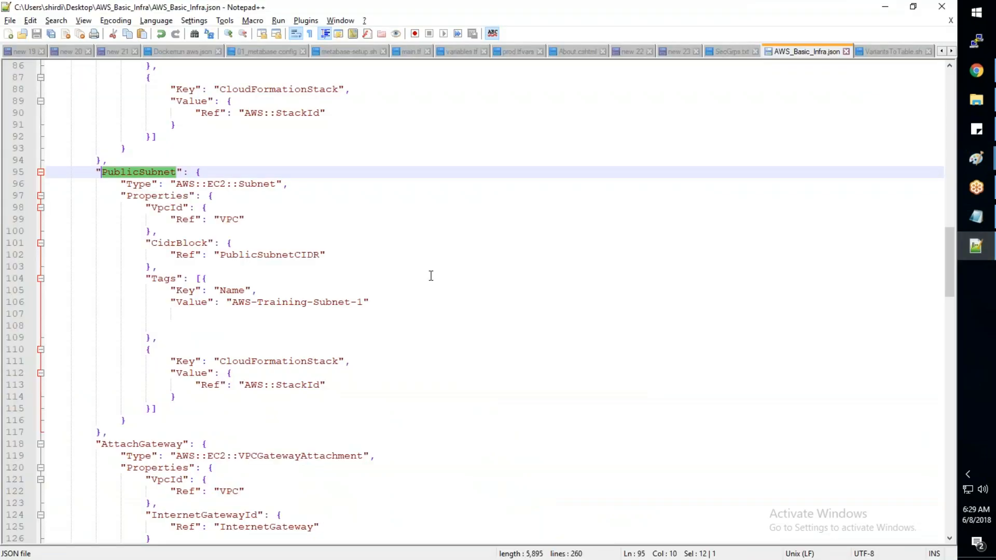
click(431, 288)
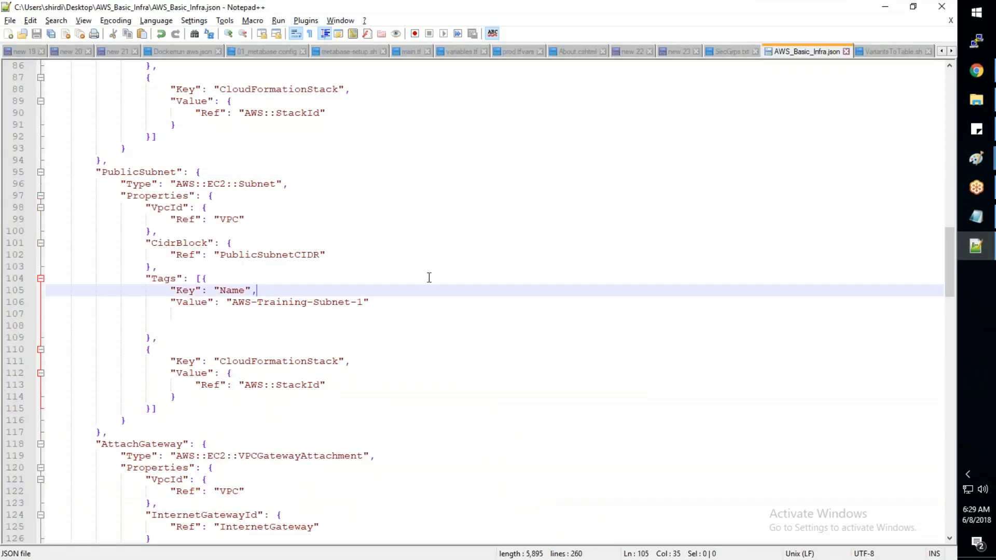
scroll(429, 277, down, 12)
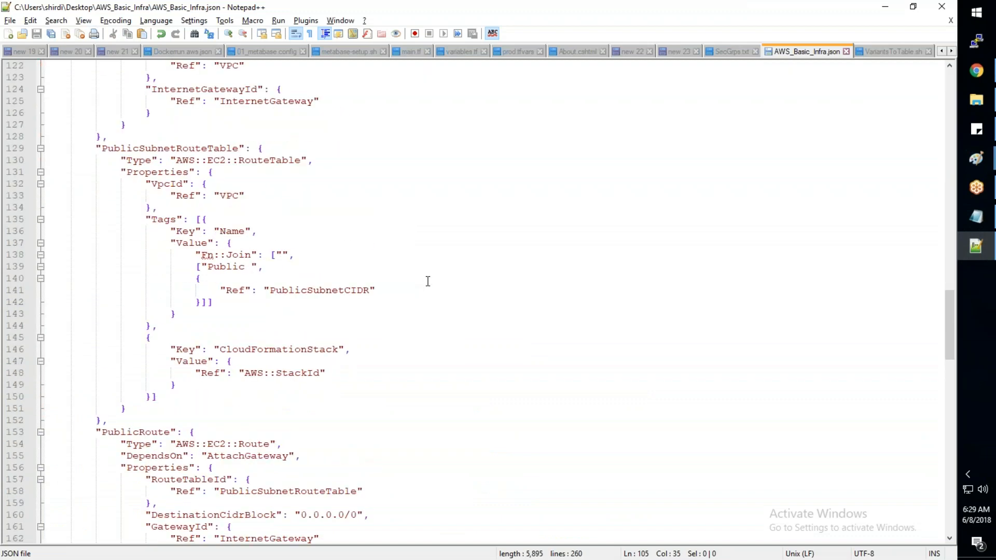
scroll(428, 281, down, 20)
- Switch to Chrome and start an update of the AWS-Training-008 stack, using the option to upload a template to Amazon S3
key(alt+Tab)
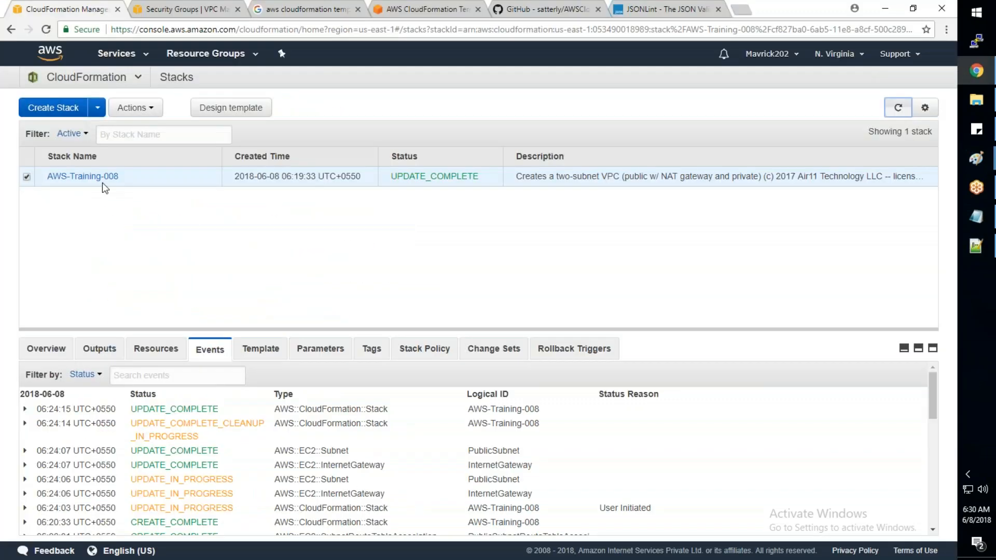
click(152, 108)
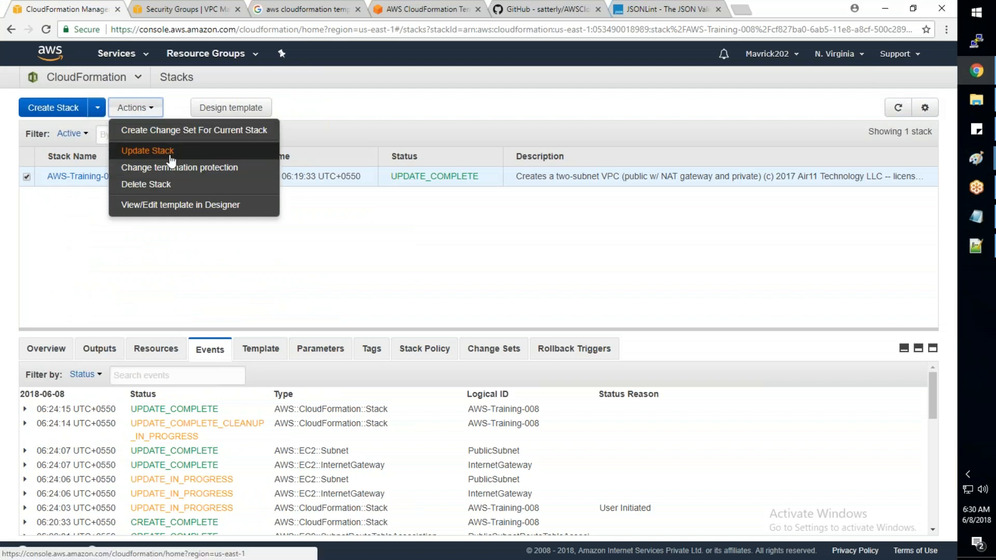
click(171, 160)
click(305, 280)
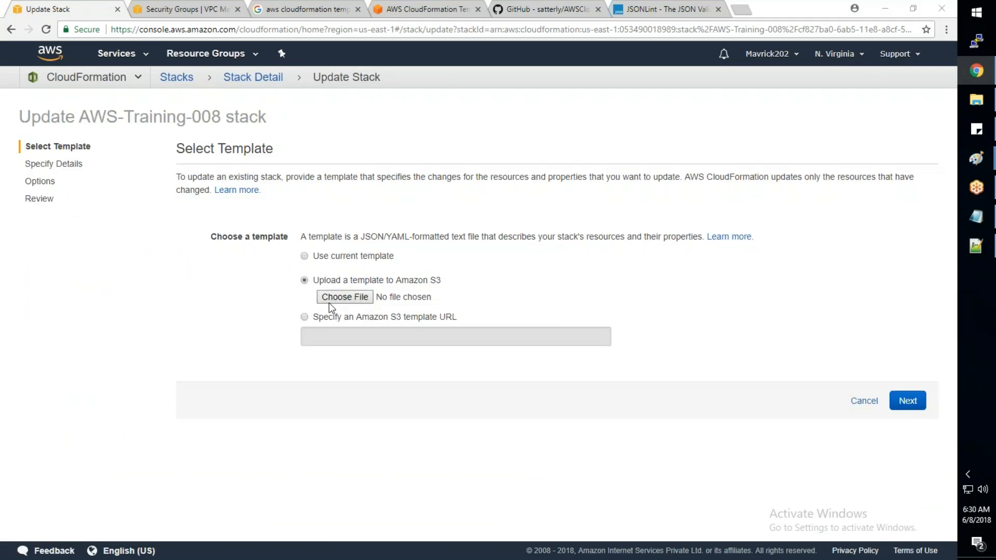
click(330, 302)
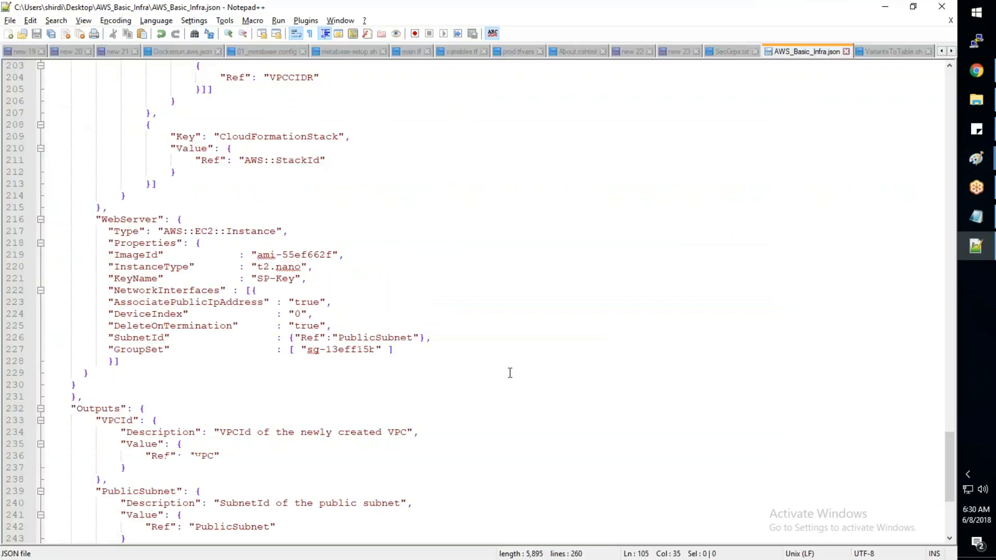
- Copy the whole AWS_Basic_Infra.json text from Notepad++ into JSONLint in Chrome, replacing the existing text, and validate it
click(509, 372)
key(ctrl+a)
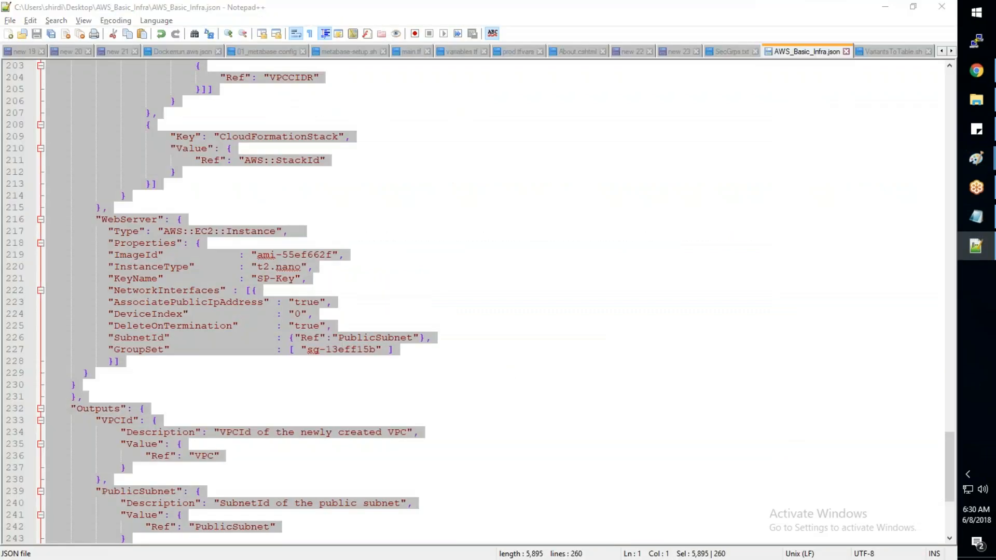
key(alt+Tab)
click(642, 10)
click(509, 225)
key(ctrl+a)
key(ctrl+v)
click(179, 369)
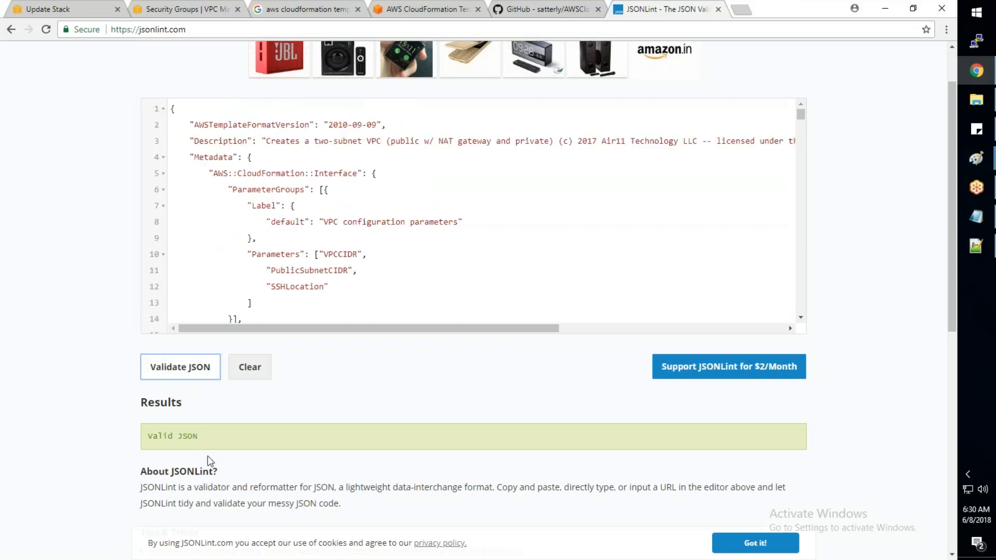
- Return to the AWS-Training-008 stack update, choose AWS_Basic_Infra.json as the template, and continue to the stack details
key(alt+Tab)
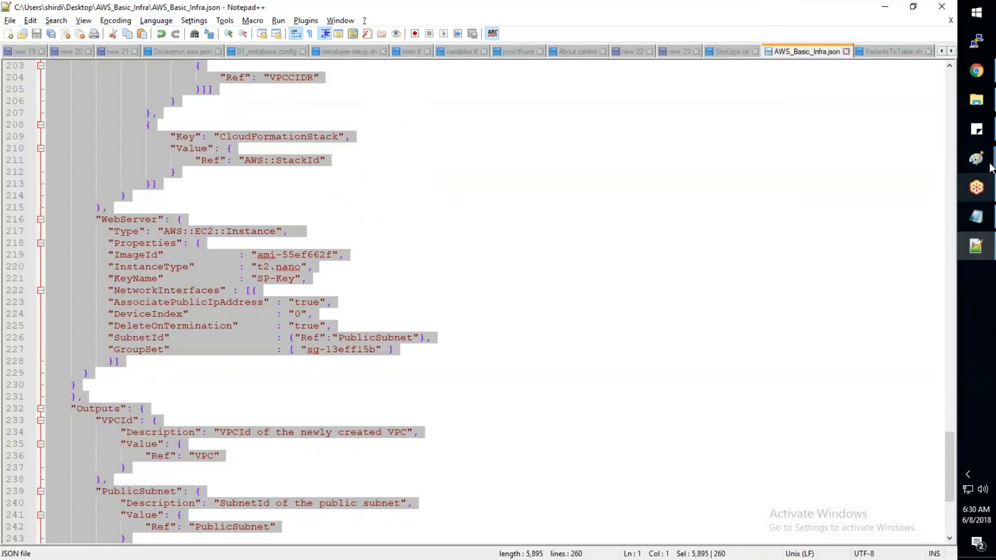
mouse_move(988, 82)
click(842, 83)
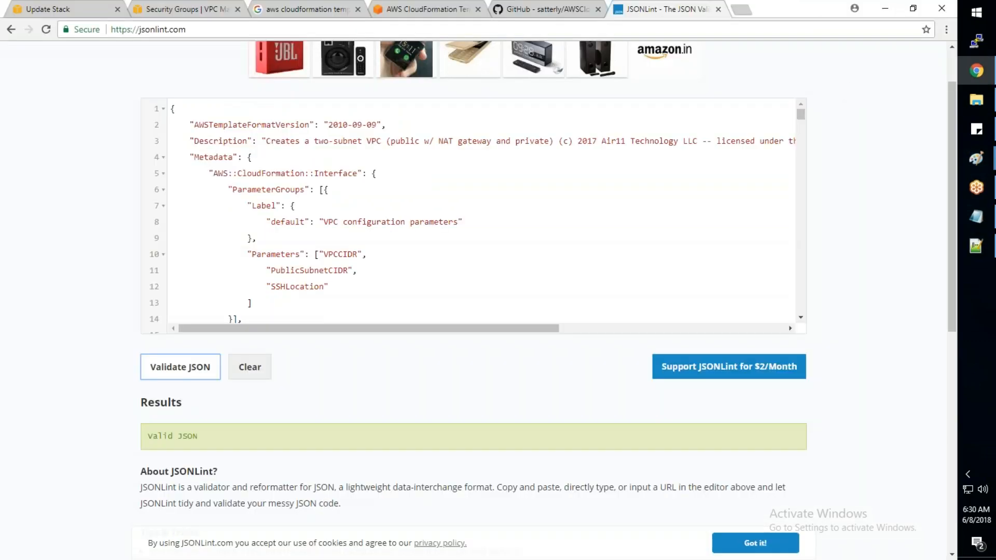
click(93, 10)
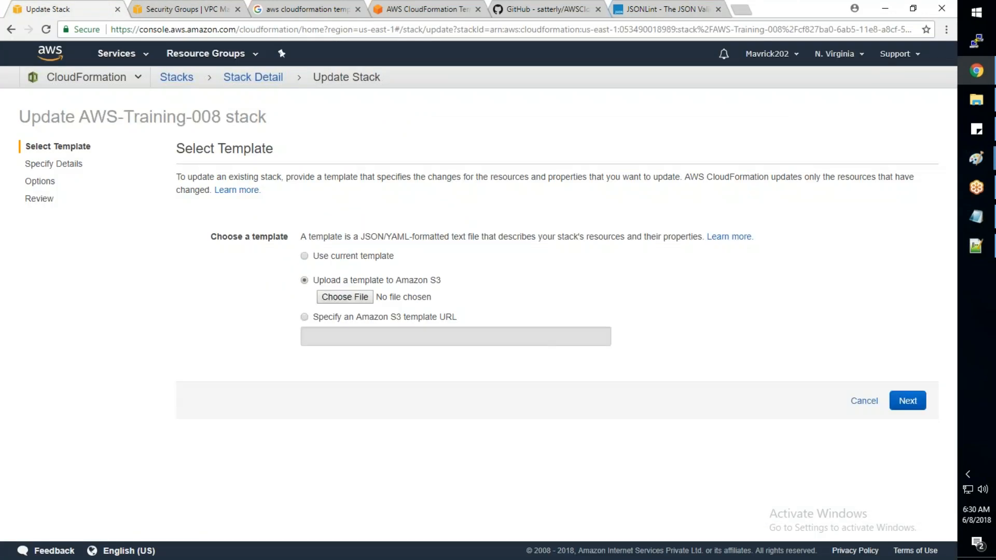
click(345, 297)
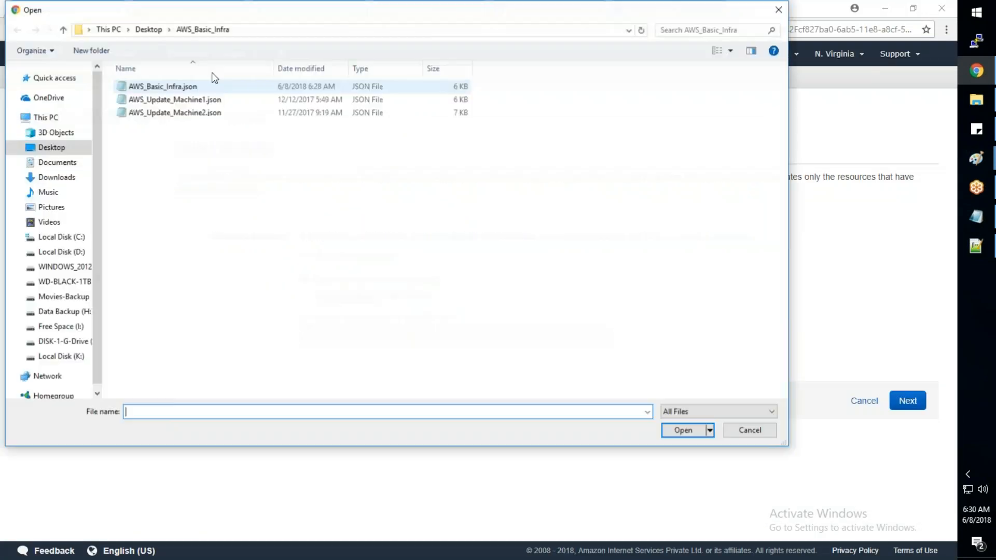
click(213, 86)
click(683, 431)
click(908, 401)
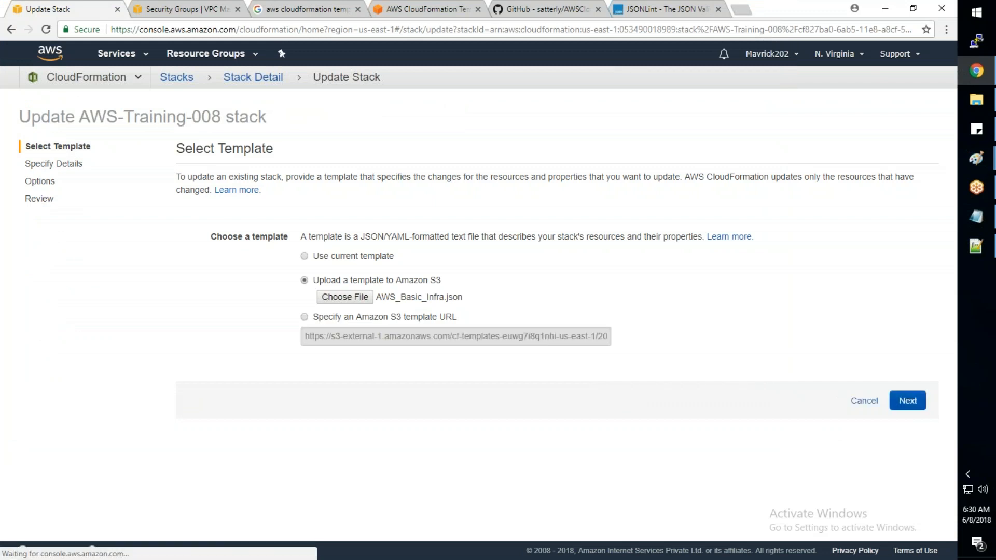
- Keep the existing parameter values and default options for the stack update, and continue to the review of its changes
click(669, 9)
click(40, 13)
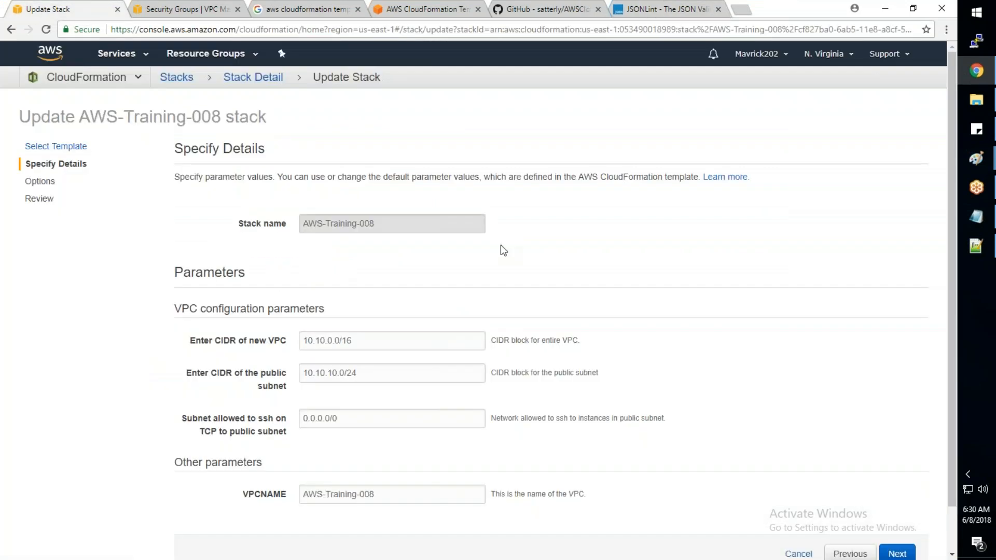
scroll(501, 246, down, 1)
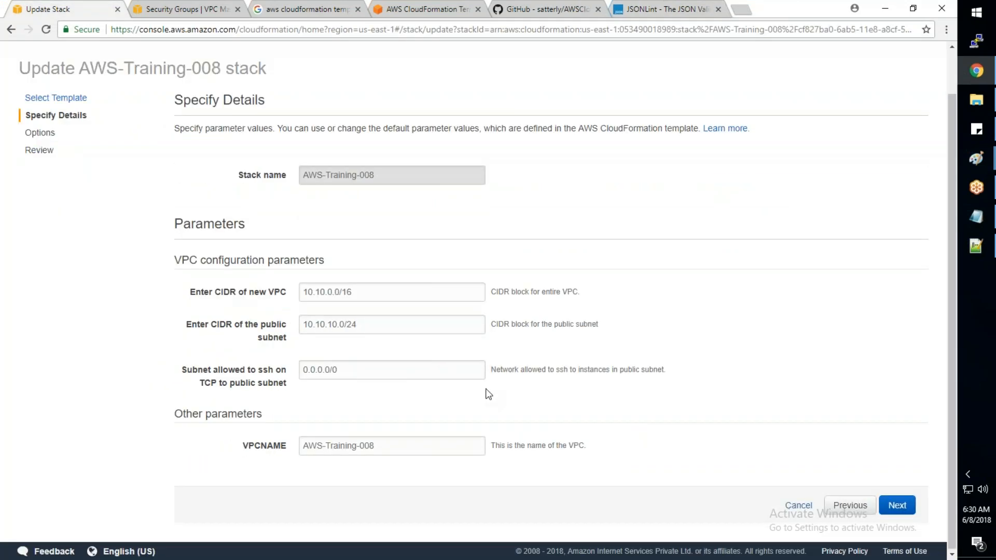
click(897, 506)
scroll(513, 404, down, 6)
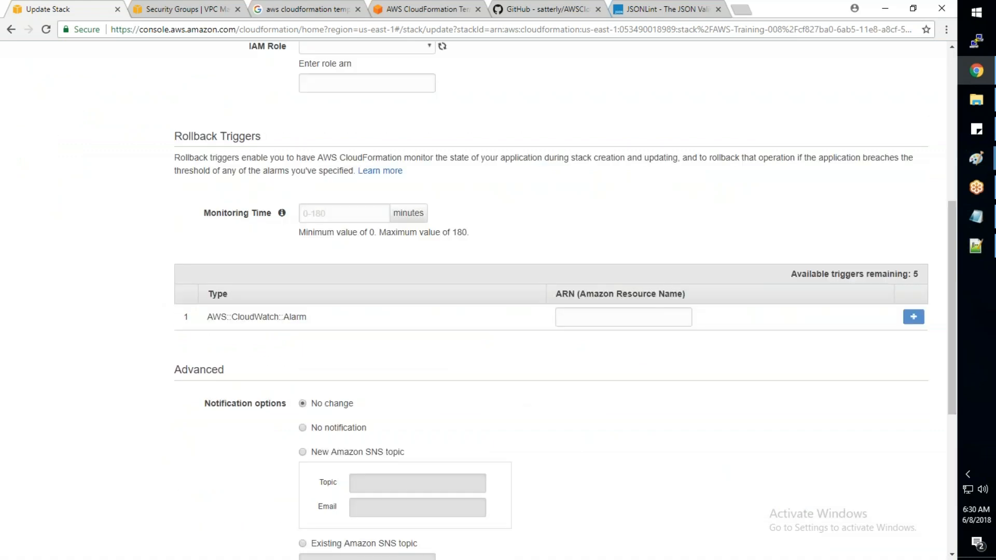
scroll(512, 311, down, 7)
click(897, 505)
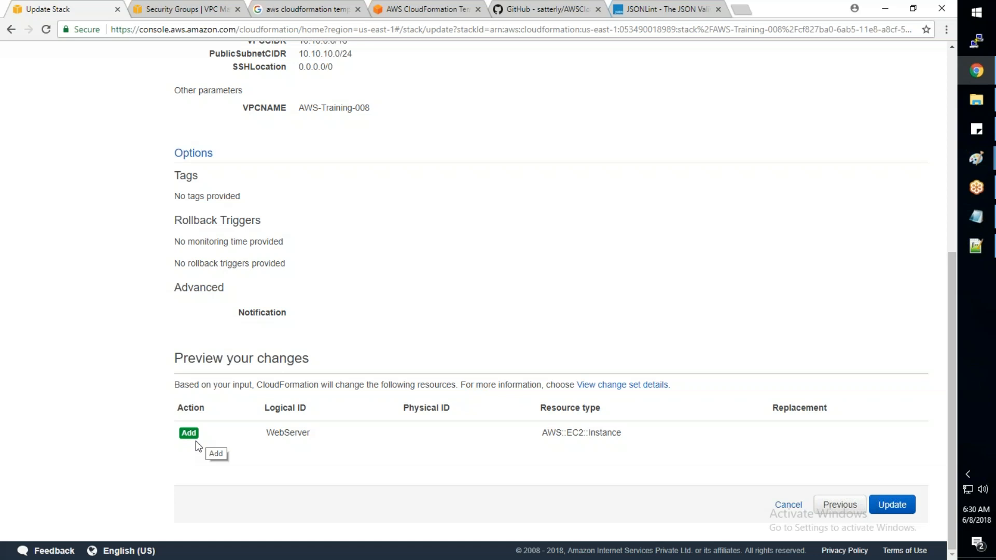
- Check the previewed WebServer addition, run the update of the AWS-Training-008 stack, and refresh the stack list
drag(266, 434, 312, 433)
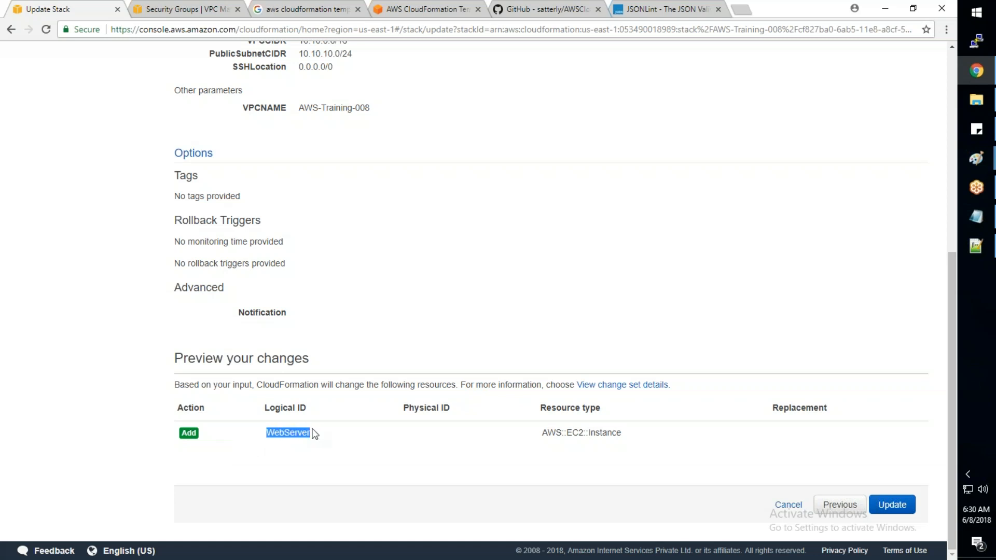
drag(630, 434, 548, 432)
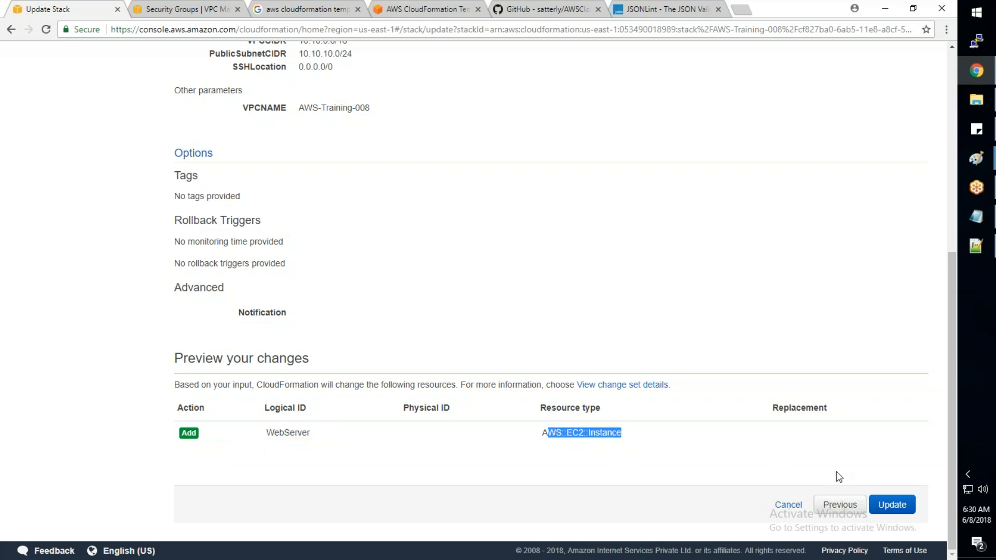
click(891, 510)
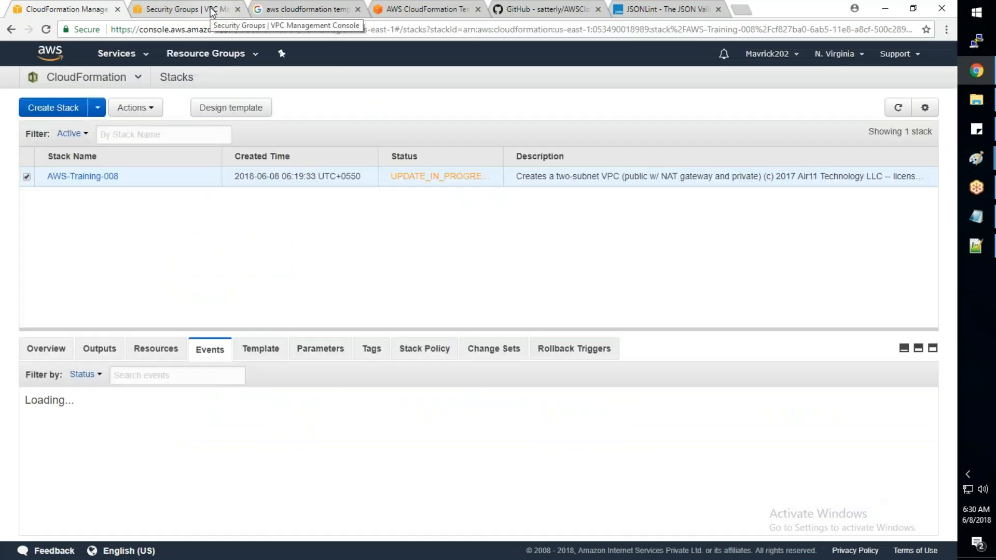
click(899, 109)
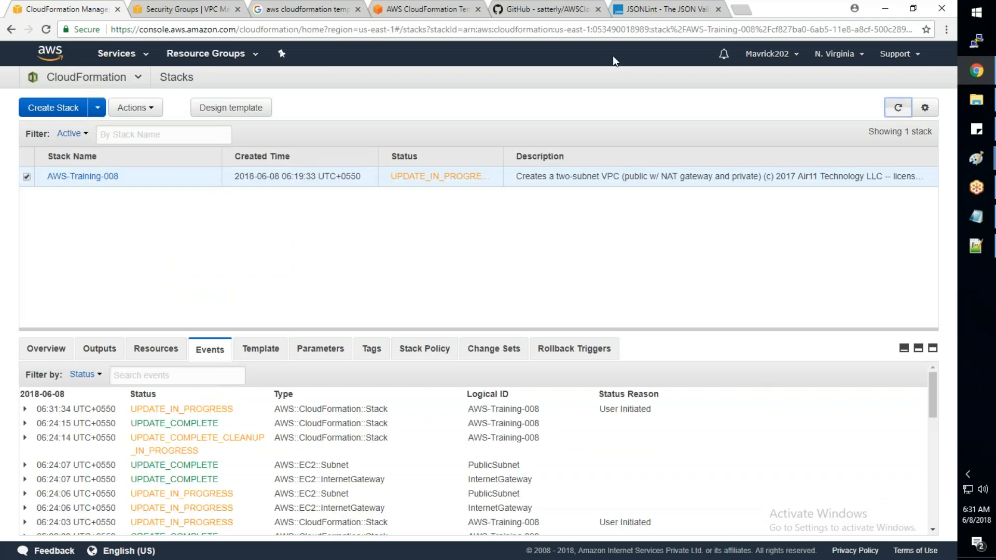
- Open the EC2 console in a new browser tab from the AWS services list on the Security Groups page
click(184, 8)
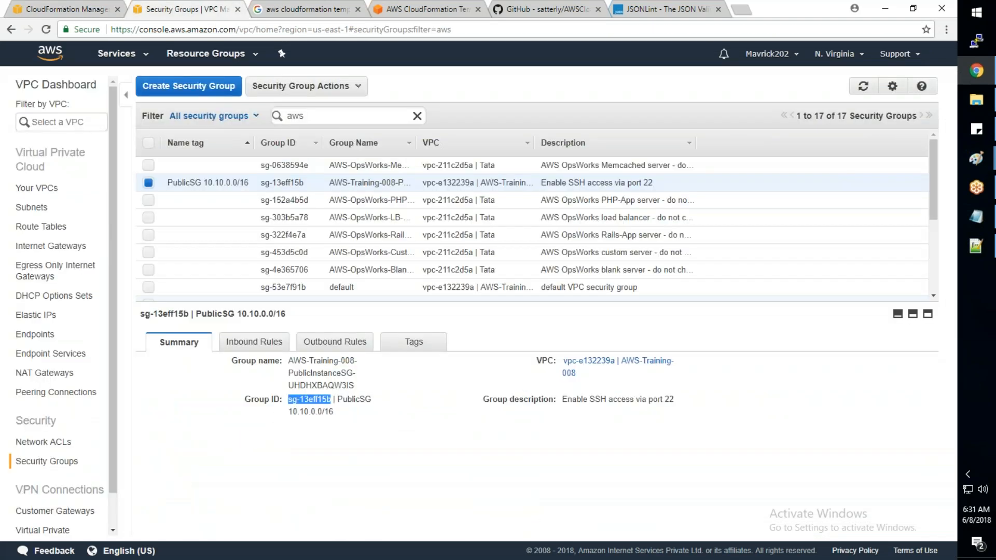
click(117, 53)
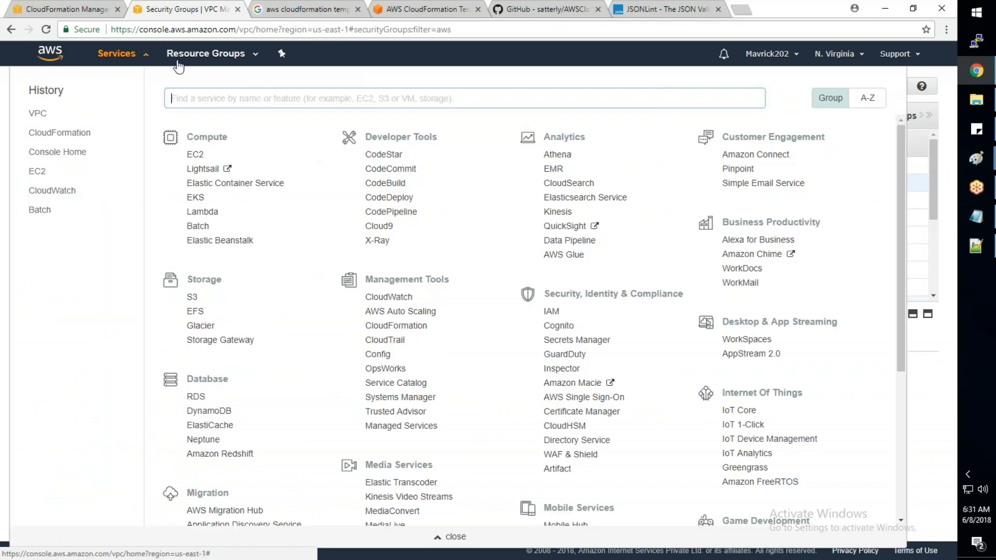
right_click(195, 154)
click(242, 163)
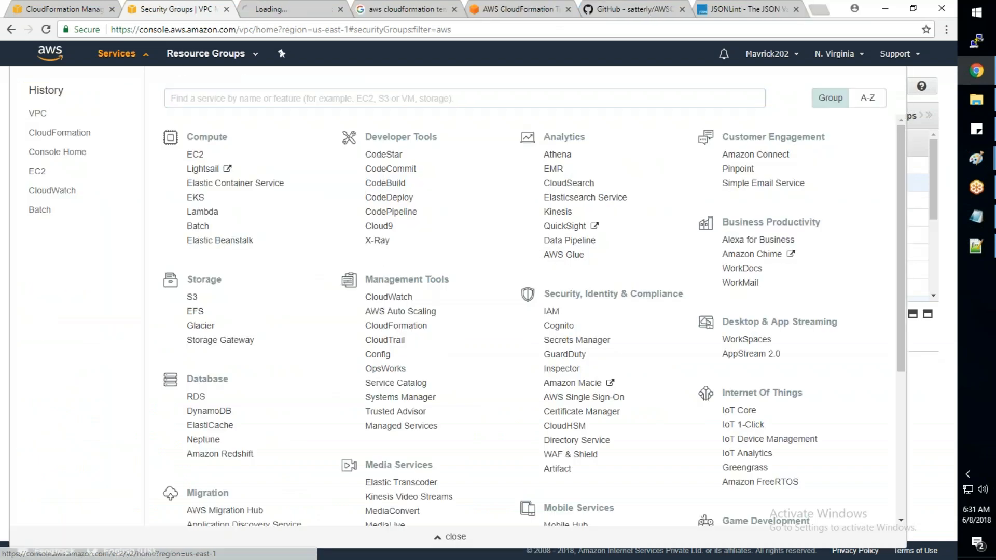
- Return to the CloudFormation stack, refresh its events, and examine the WebServer creation event's details and status reason
click(65, 9)
click(898, 108)
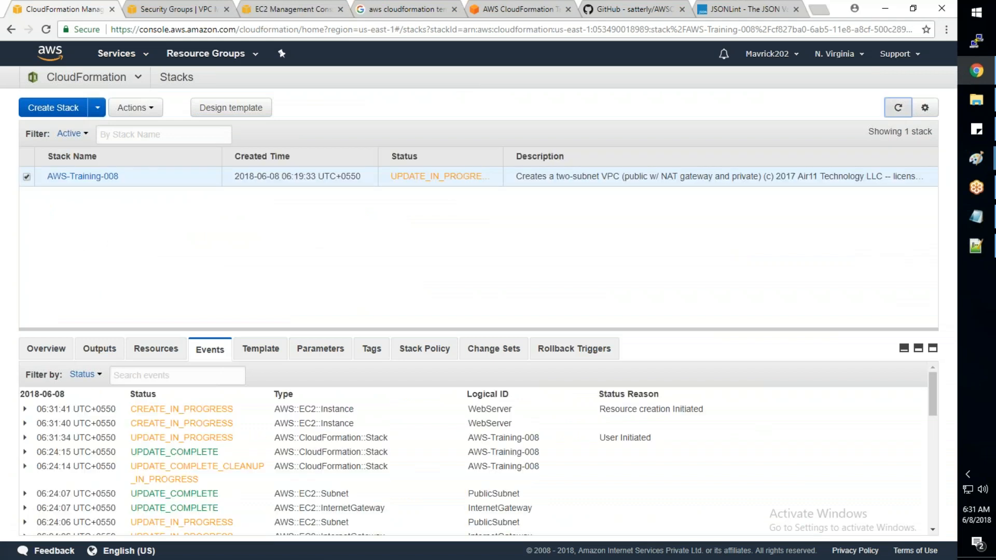
drag(714, 410, 597, 410)
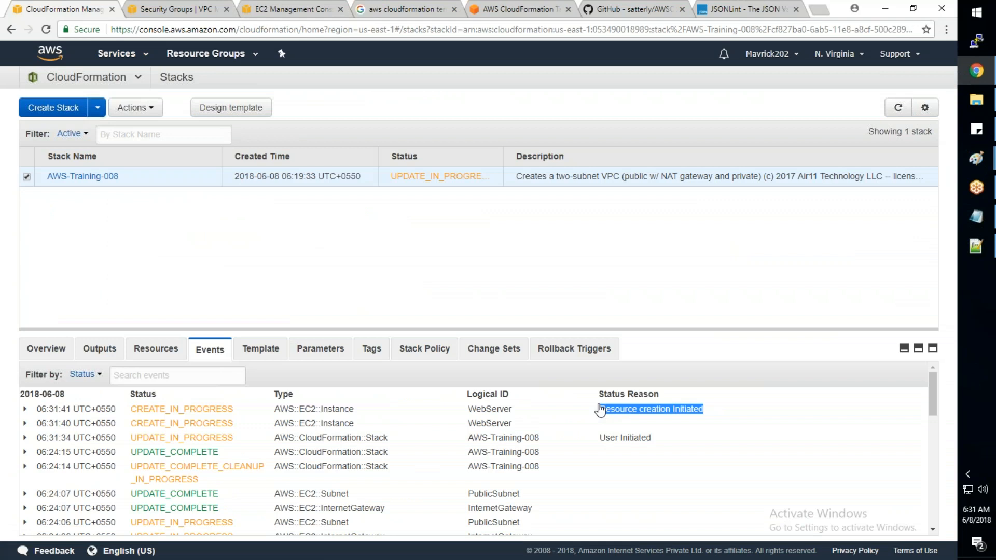
click(897, 110)
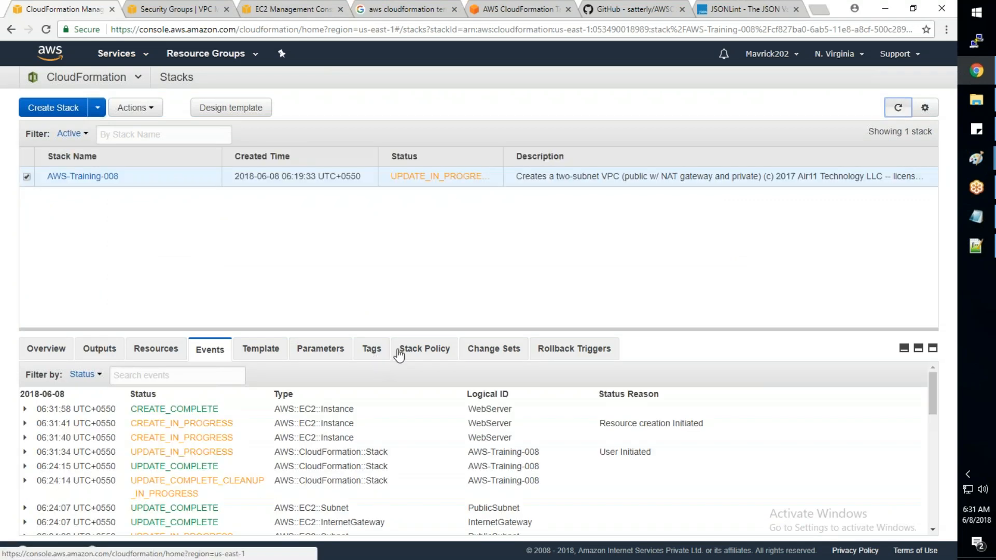
- Review the parameters of the AWS-Training-008 stack and read through its template to the end
click(330, 350)
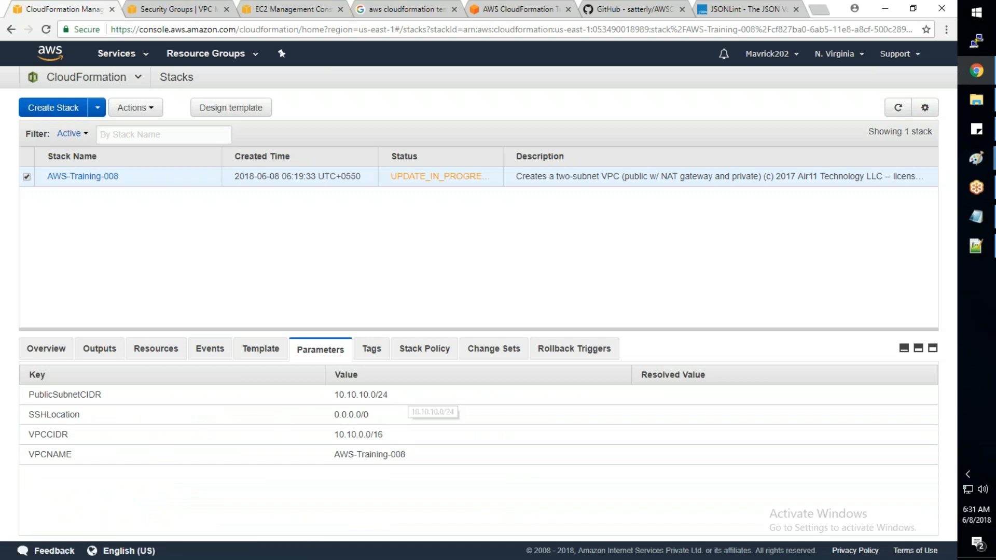
click(247, 349)
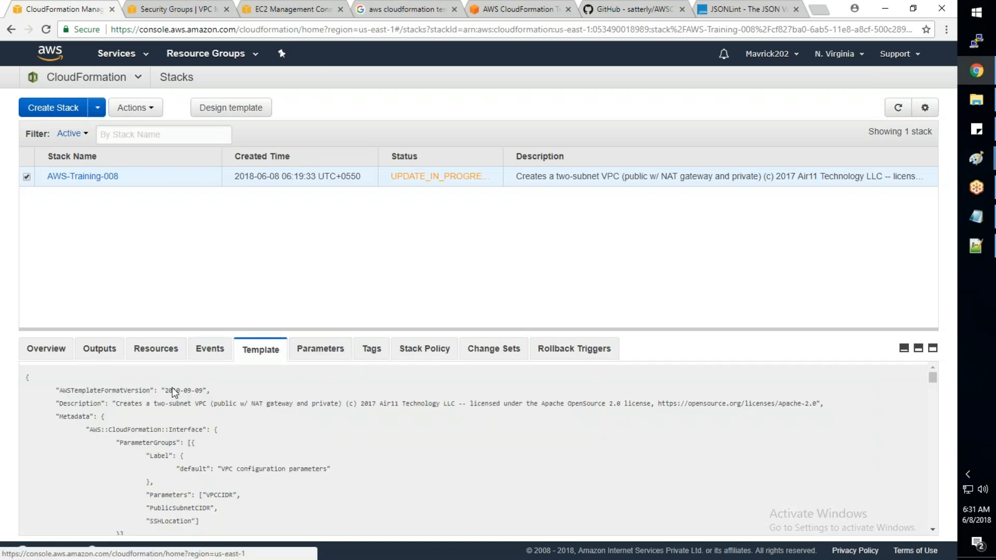
scroll(145, 392, down, 15)
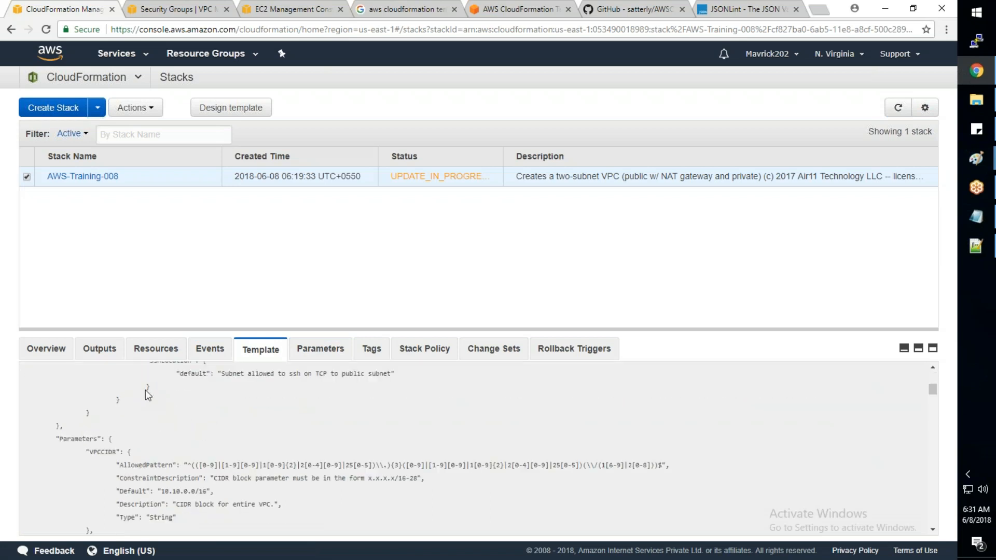
scroll(155, 396, down, 10)
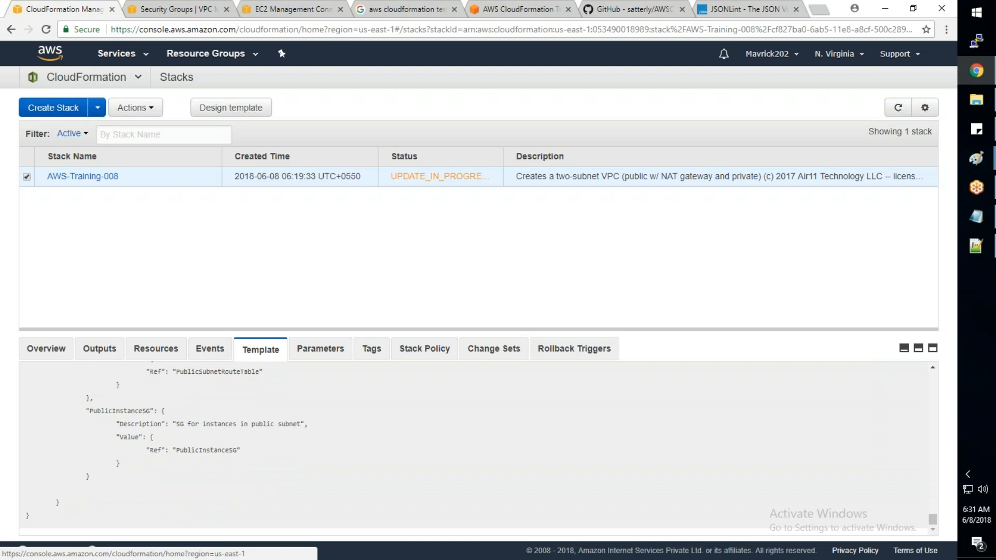
- Check the AWS-Training-008 events, refresh the stack status, and list the running instances in the EC2 console
click(214, 357)
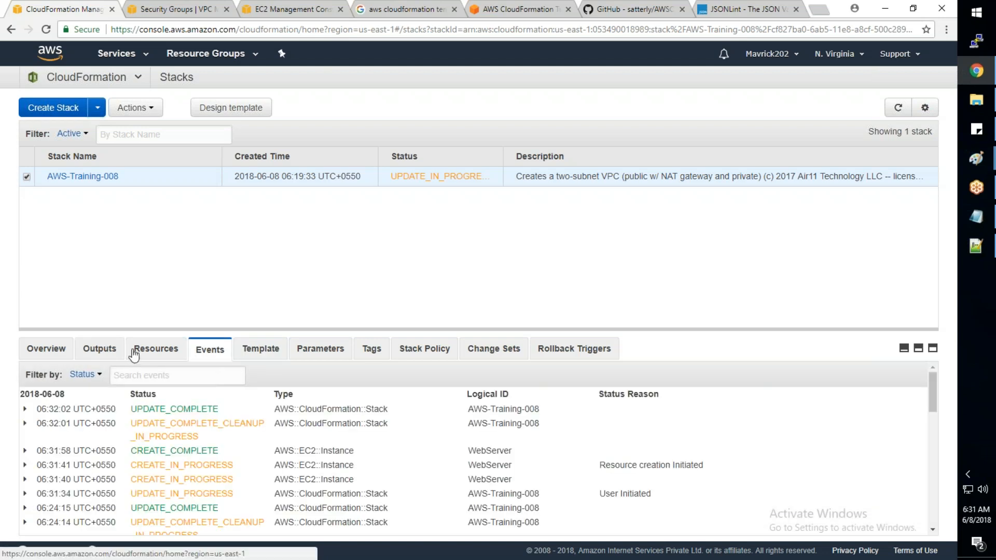
click(899, 108)
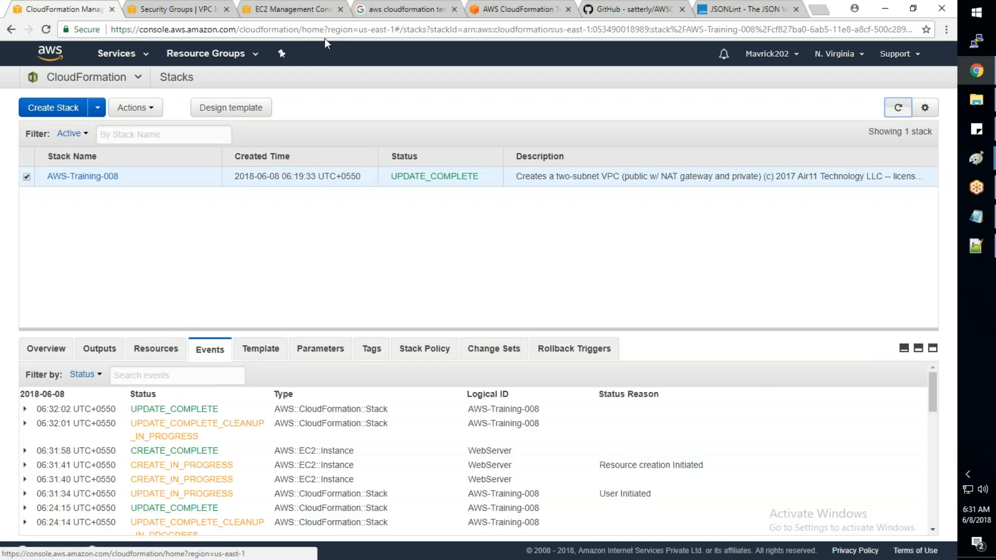
click(314, 10)
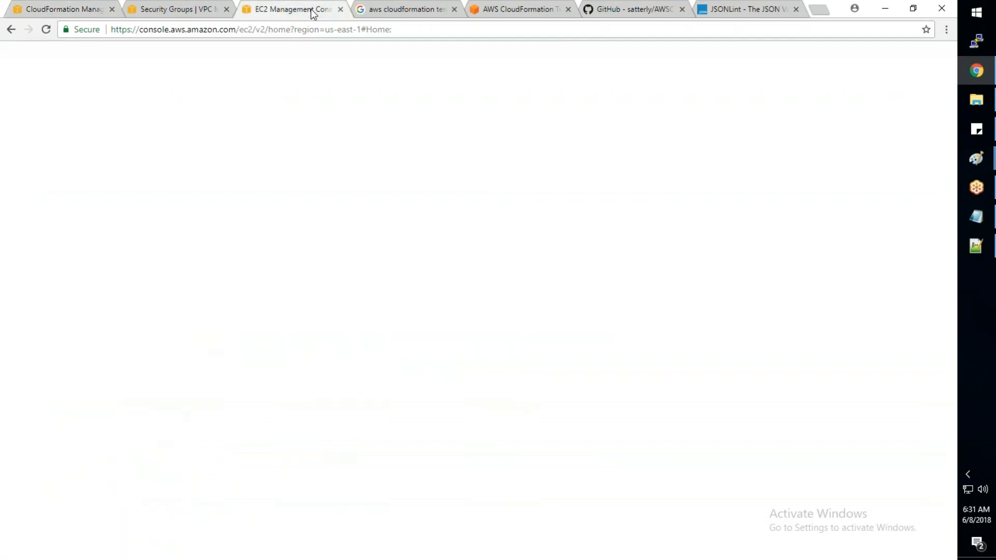
click(41, 188)
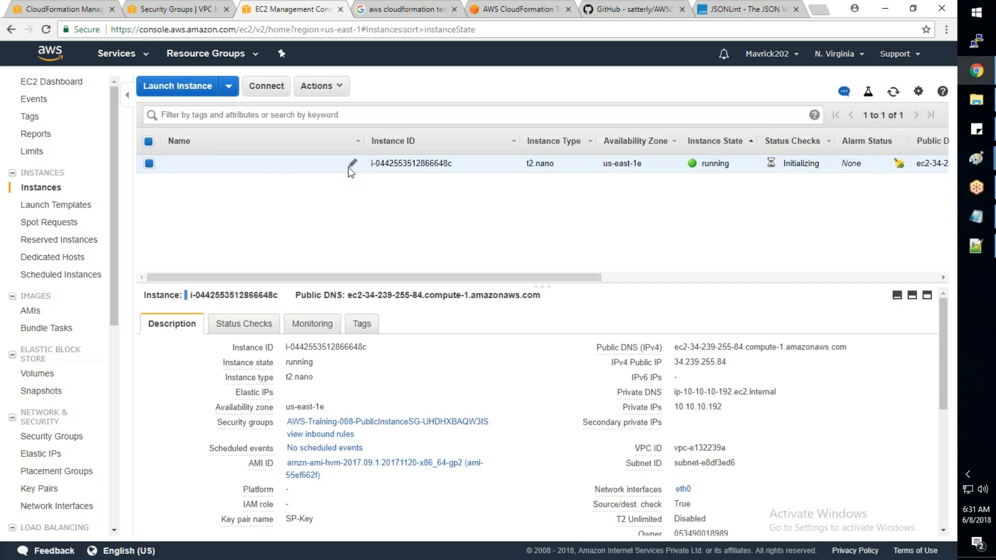
- Switch to AWS_Basic_Infra.json in Notepad++ and copy the complete Tags block of the public security group above WebServer
click(984, 248)
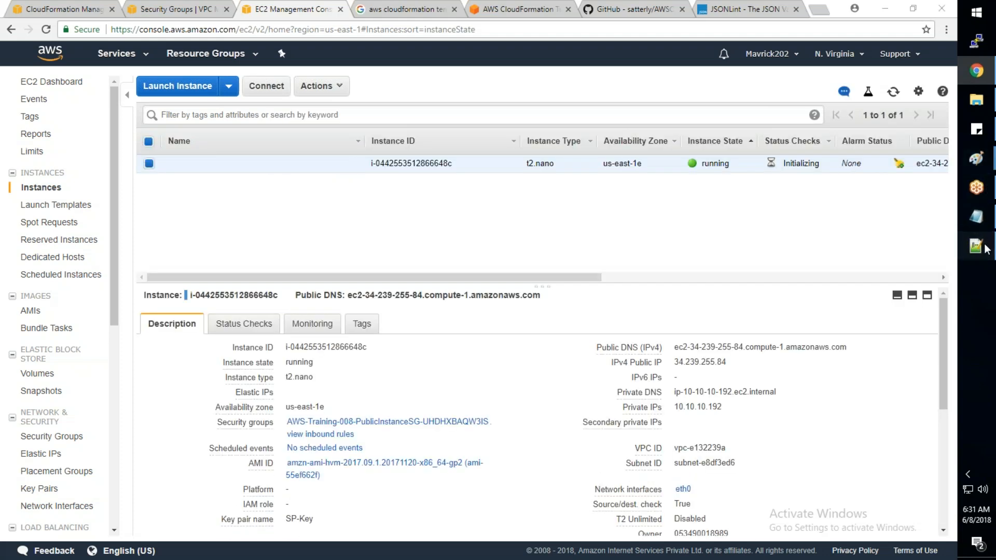
click(339, 363)
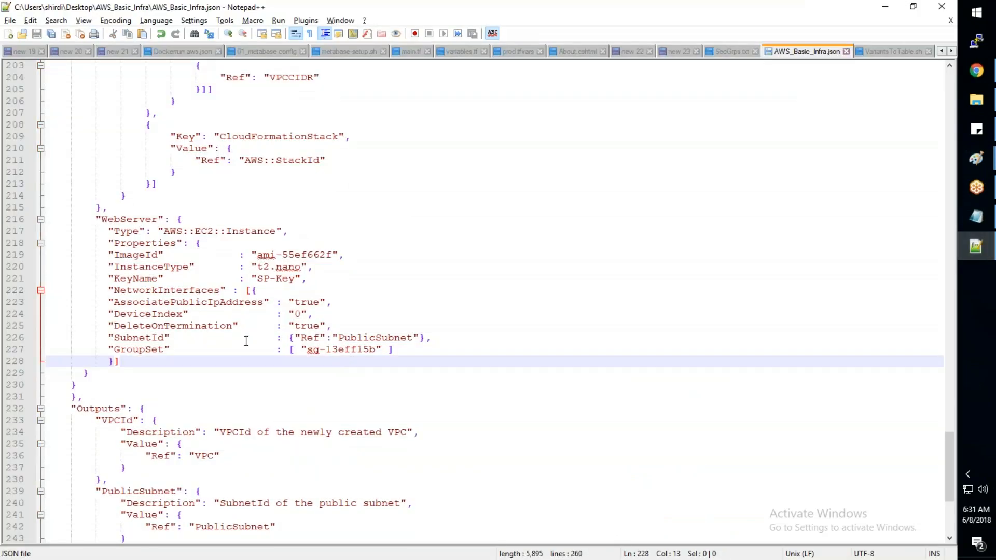
scroll(247, 341, up, 3)
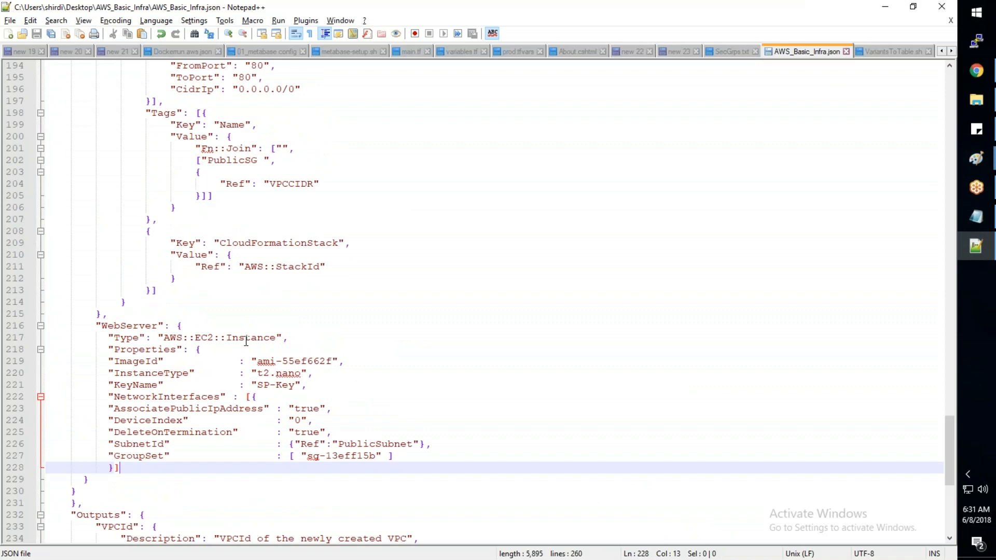
scroll(247, 341, down, 3)
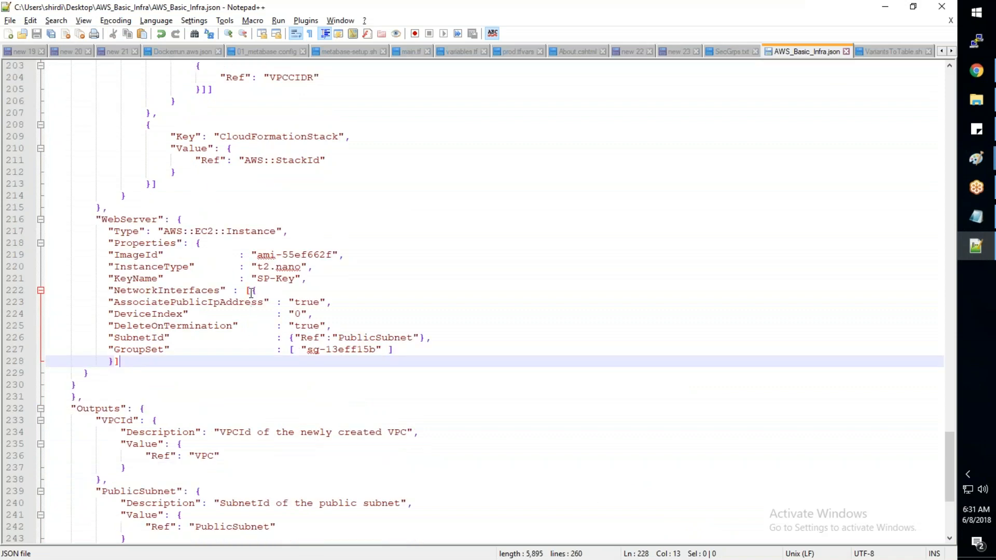
scroll(246, 341, up, 3)
click(147, 113)
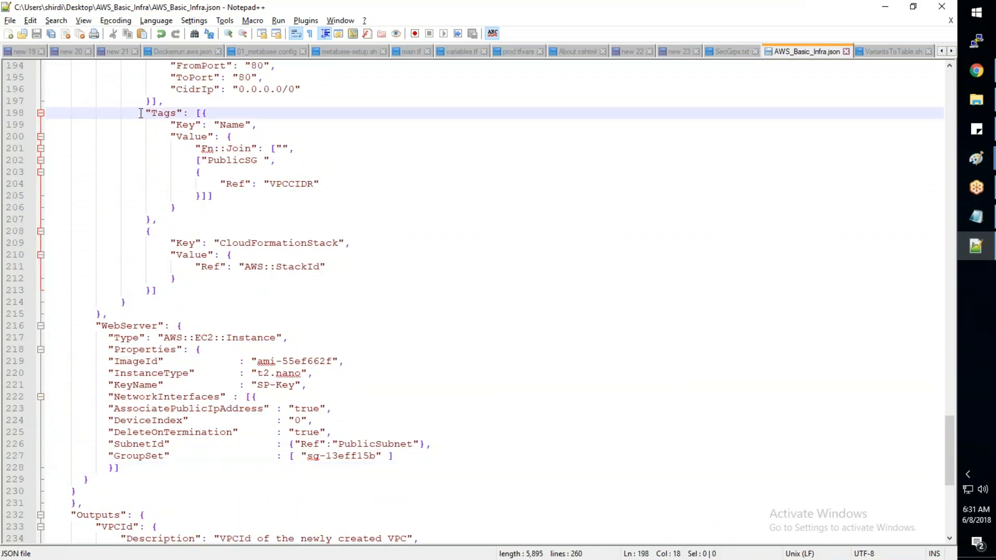
click(195, 112)
click(146, 112)
drag(146, 113, 164, 289)
key(ctrl+c)
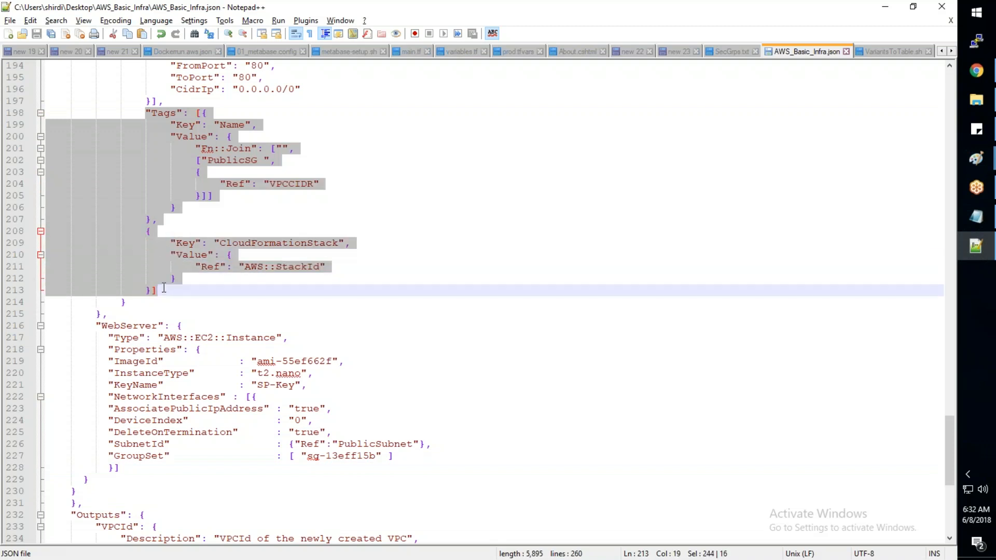
- Add a comma after the WebServer's NetworkInterfaces block and paste the copied Tags block on a new line below it
click(129, 467)
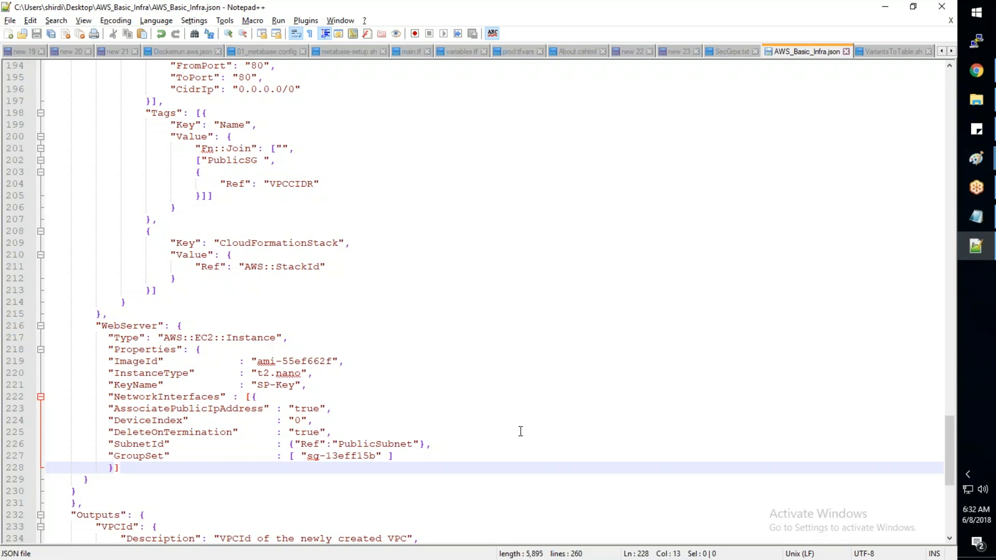
text(,)
key(Return)
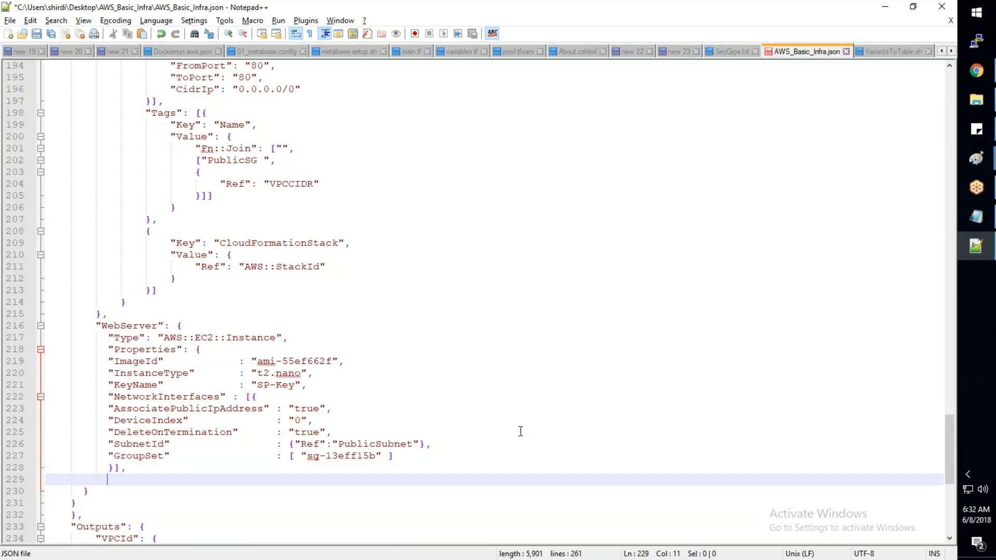
key(ctrl+v)
scroll(218, 398, down, 2)
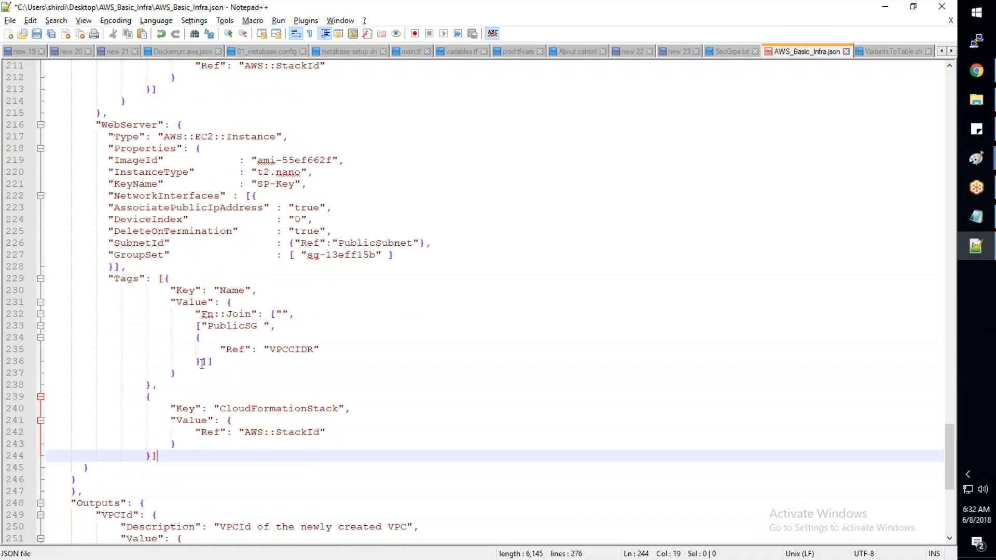
- Remove the Fn::Join expression from the WebServer Name tag's value and bring its empty braces onto one line
click(150, 384)
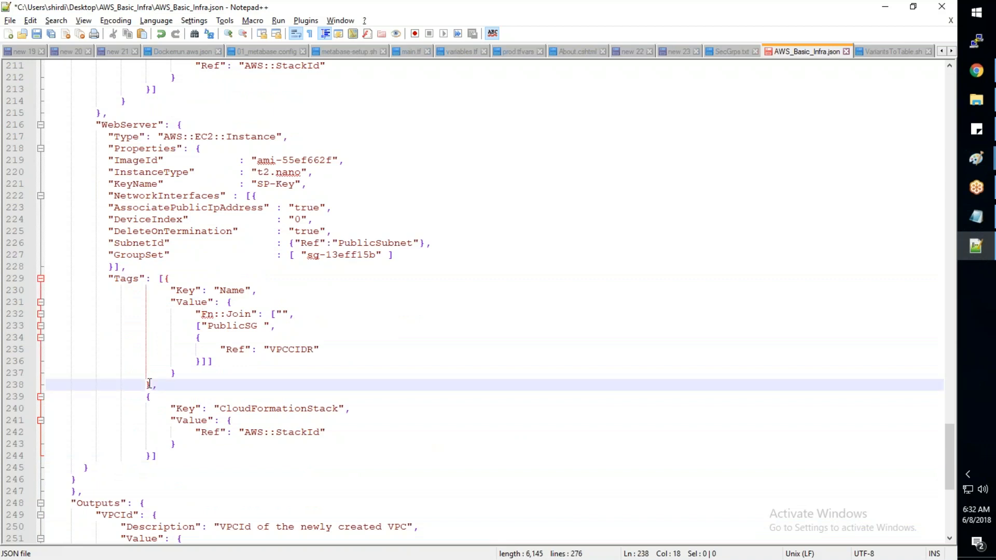
click(178, 375)
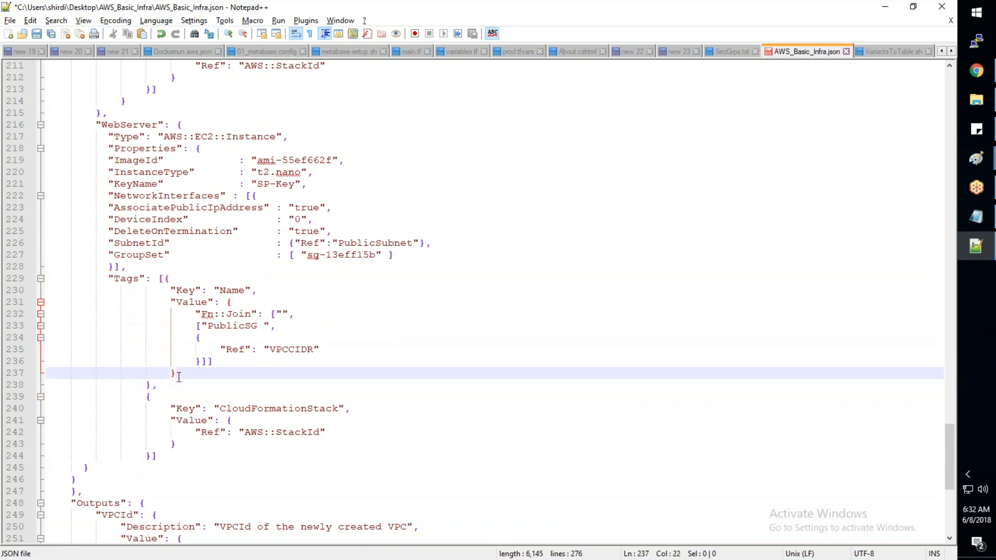
drag(213, 362, 198, 314)
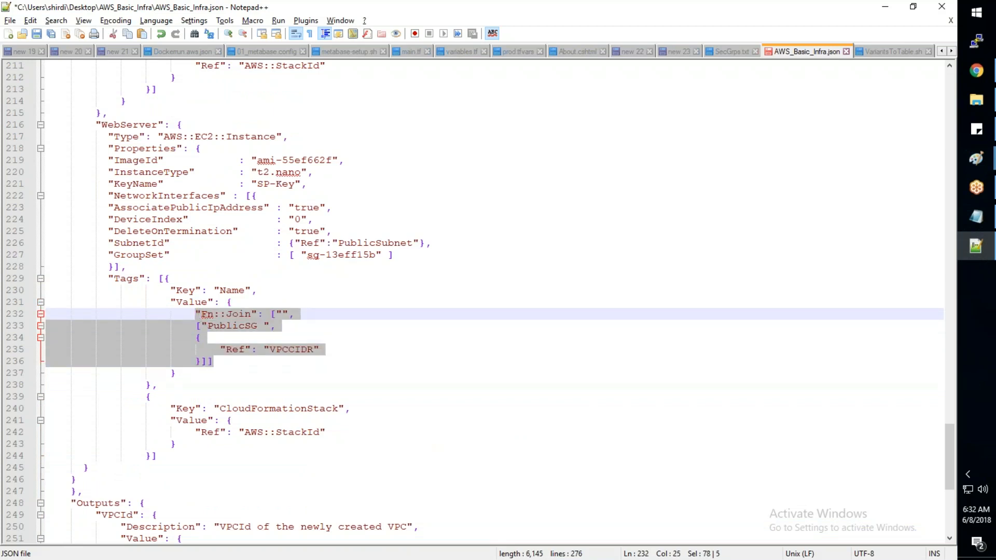
key(Delete)
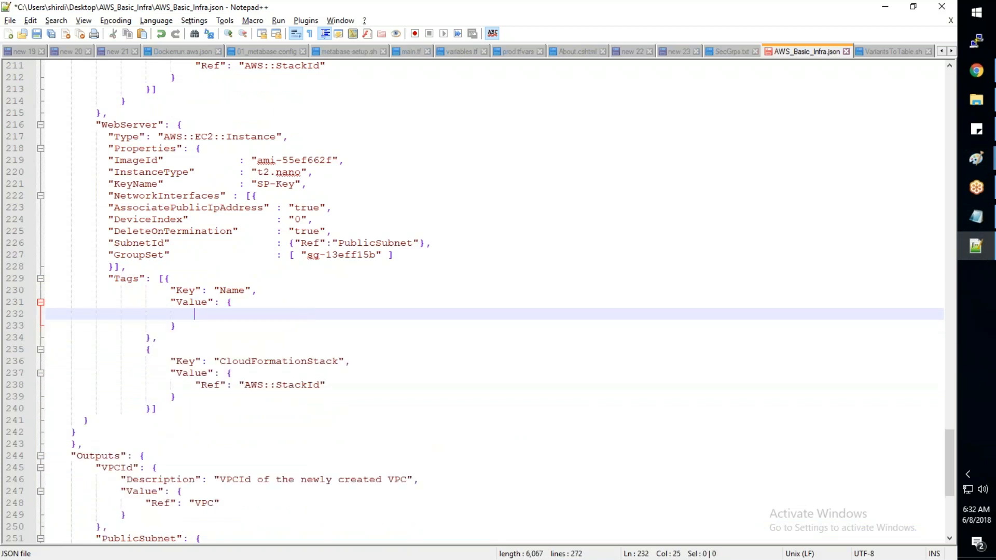
click(263, 301)
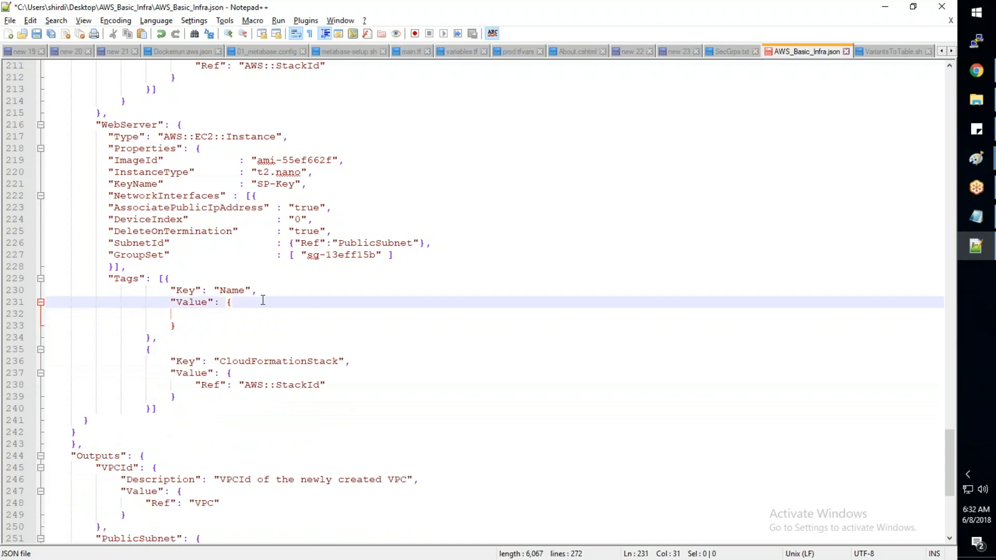
key(Delete)
key(Delete)
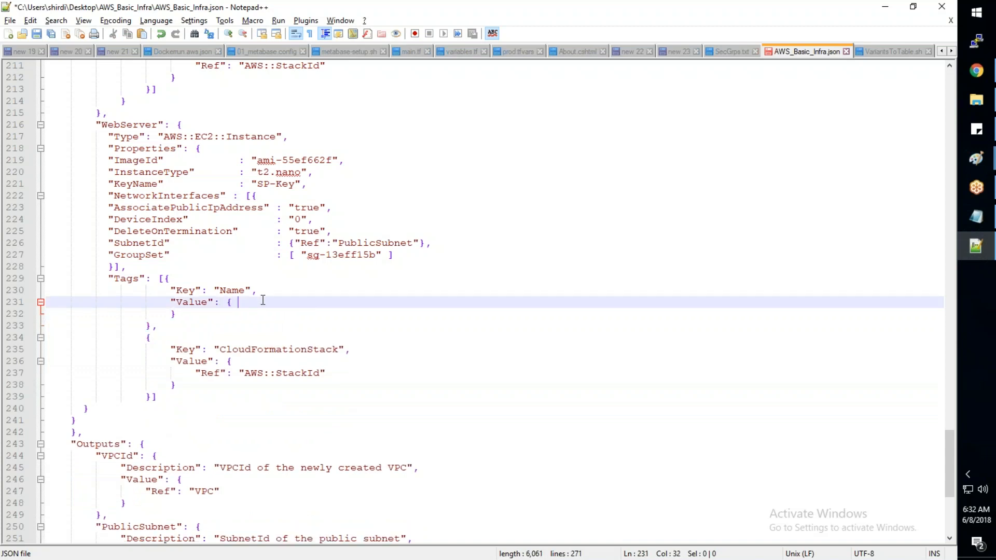
key(Delete)
key(Delete)
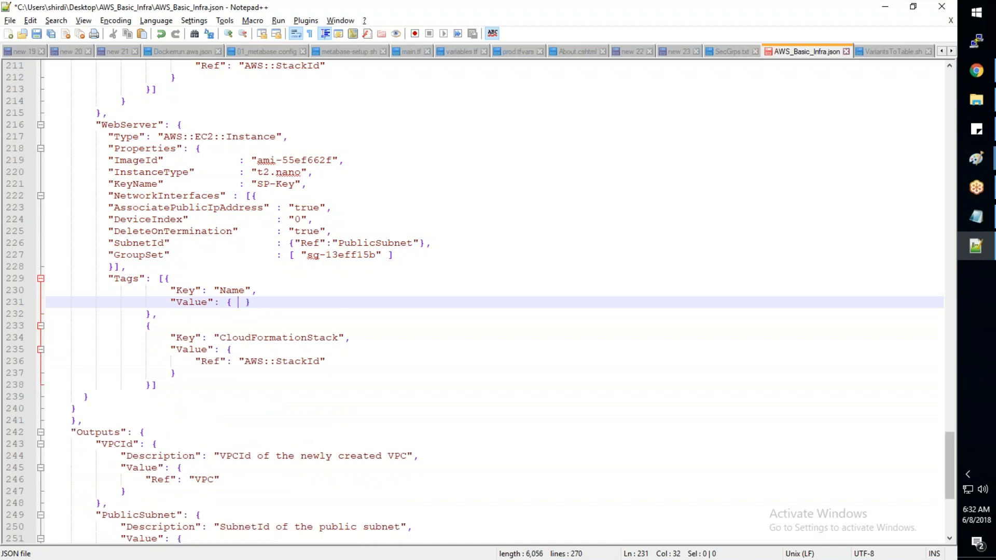
- Add a comma after the VPCNAME parameter block and duplicate the whole block on a new line below it
drag(950, 475, 914, 146)
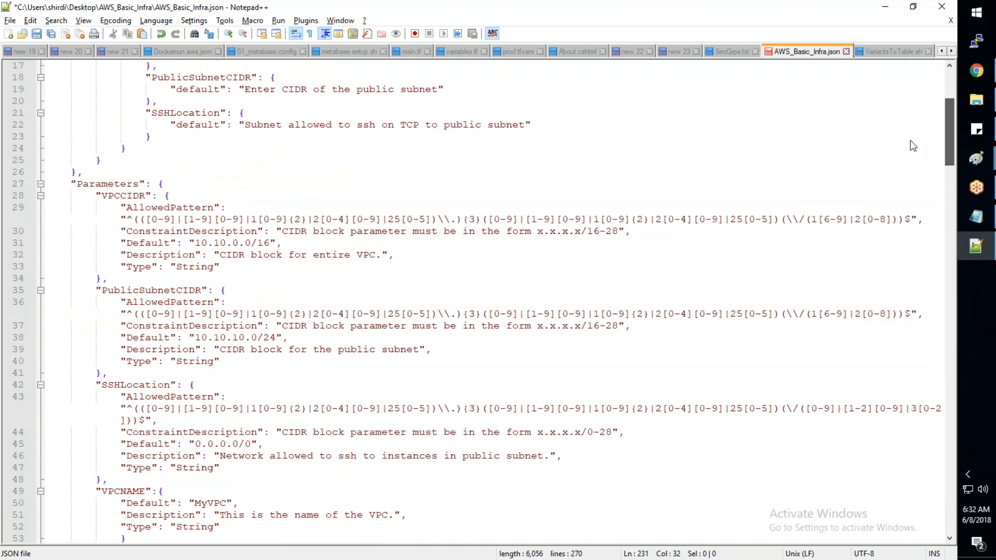
scroll(161, 298, down, 6)
click(161, 298)
text(,)
drag(96, 255, 131, 301)
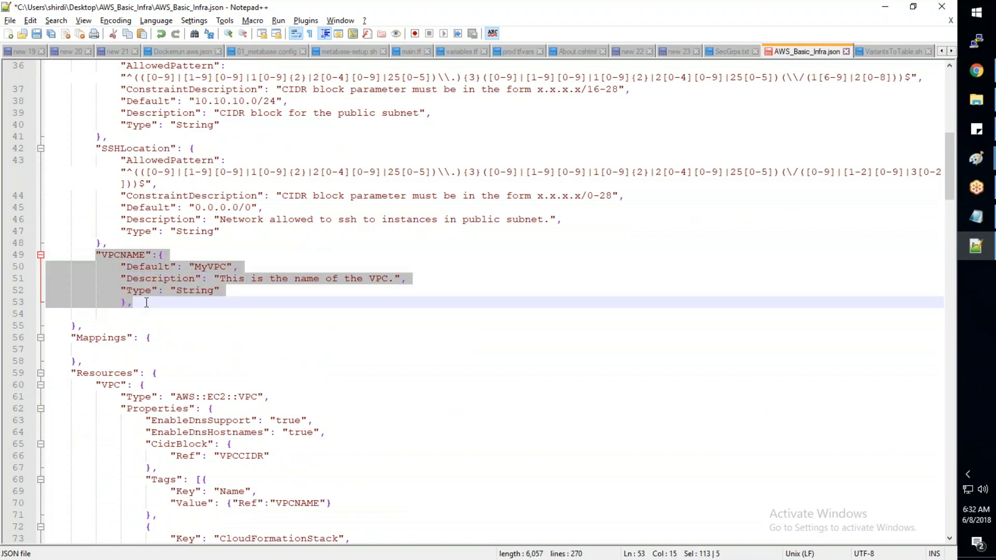
click(169, 303)
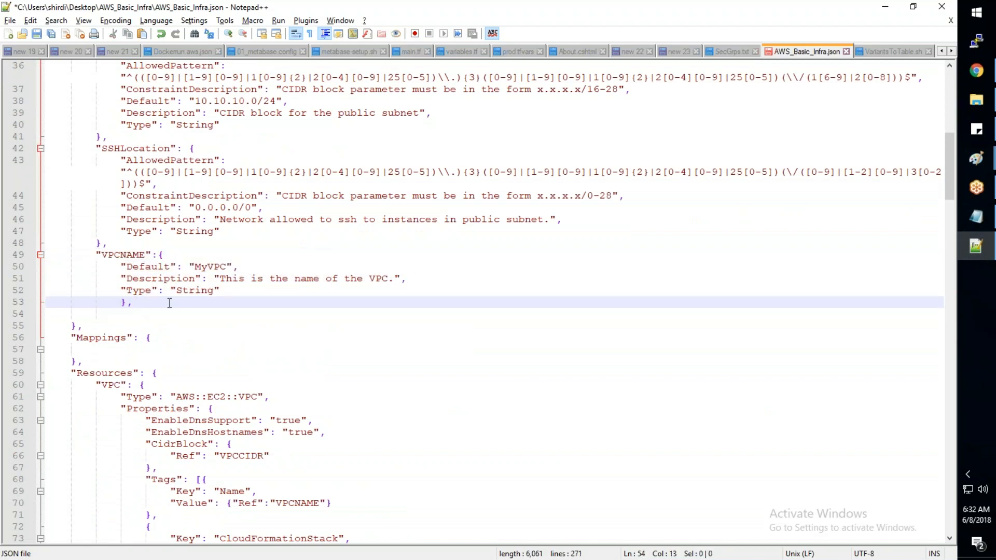
key(Return)
text("VPCNAME":{             "Default": "MyVPC",             "Description": "This is the name of the VPC.",             "Type": "String"             },)
- Rename the duplicated VPCNAME parameter as MACHINE1
click(147, 313)
key(BackSpace)
key(BackSpace)
key(BackSpace)
key(BackSpace)
key(BackSpace)
key(BackSpace)
key(BackSpace)
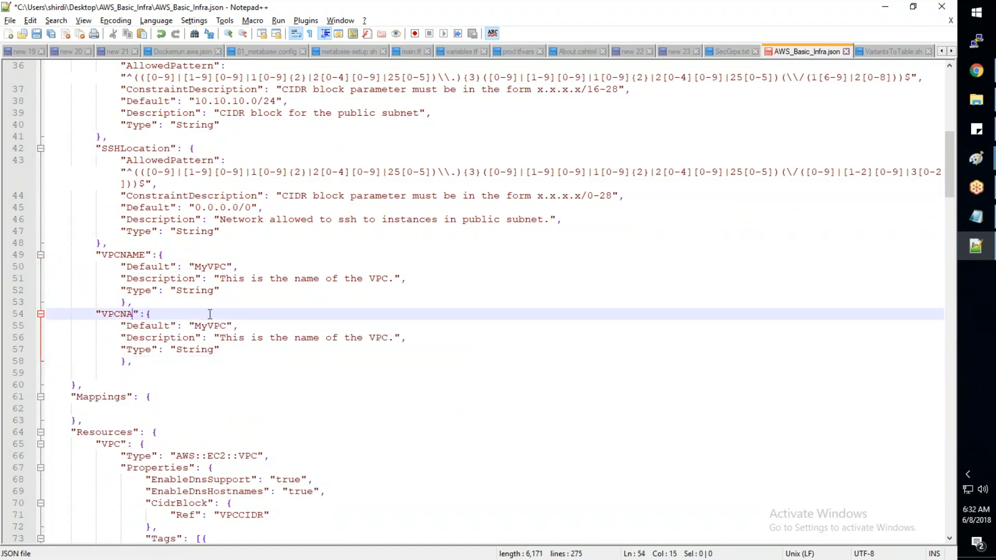
text(MACHINE1)
- Set the Default value of the MACHINE1 parameter to "MACHINE1"
click(227, 327)
key(BackSpace)
key(BackSpace)
key(BackSpace)
key(BackSpace)
key(BackSpace)
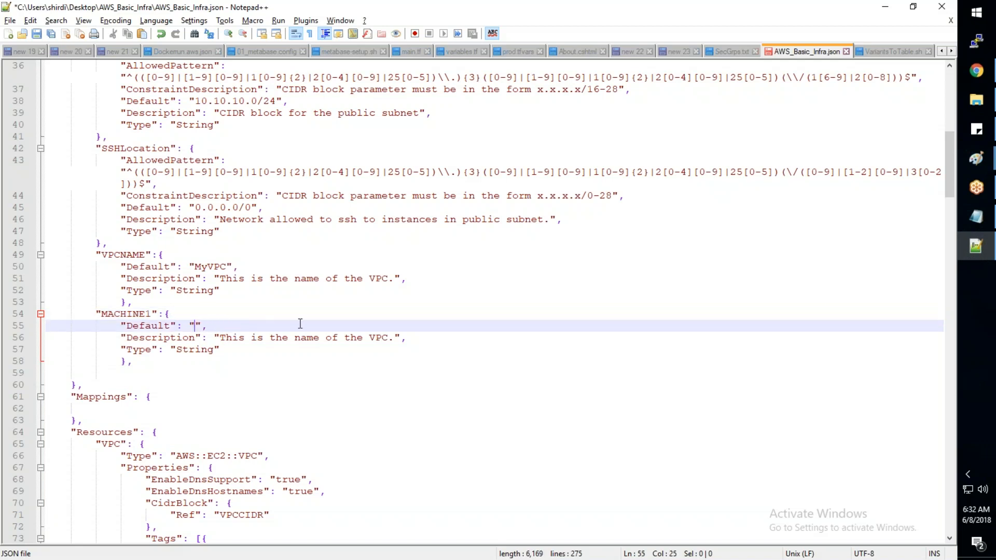
text(MACHINE1)
click(382, 380)
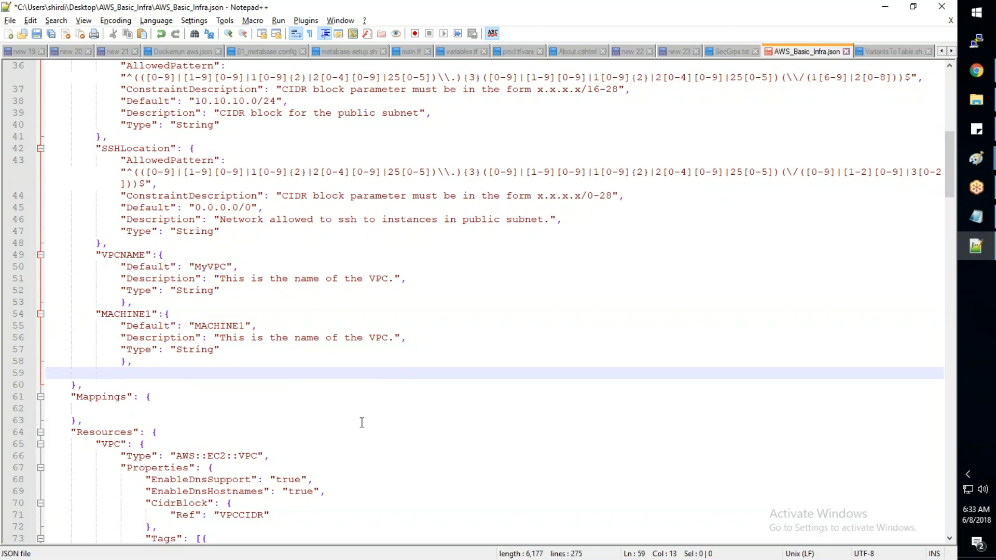
- Fill the WebServer Name tag's empty value braces with "Ref":"MACHINE1"
scroll(362, 423, down, 1)
scroll(362, 423, down, 8)
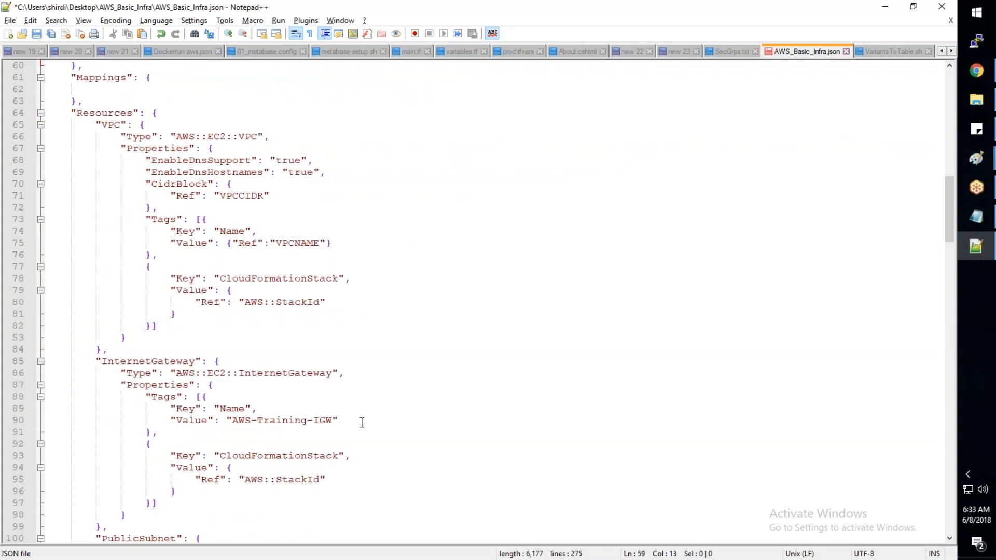
scroll(362, 423, down, 17)
scroll(362, 422, down, 20)
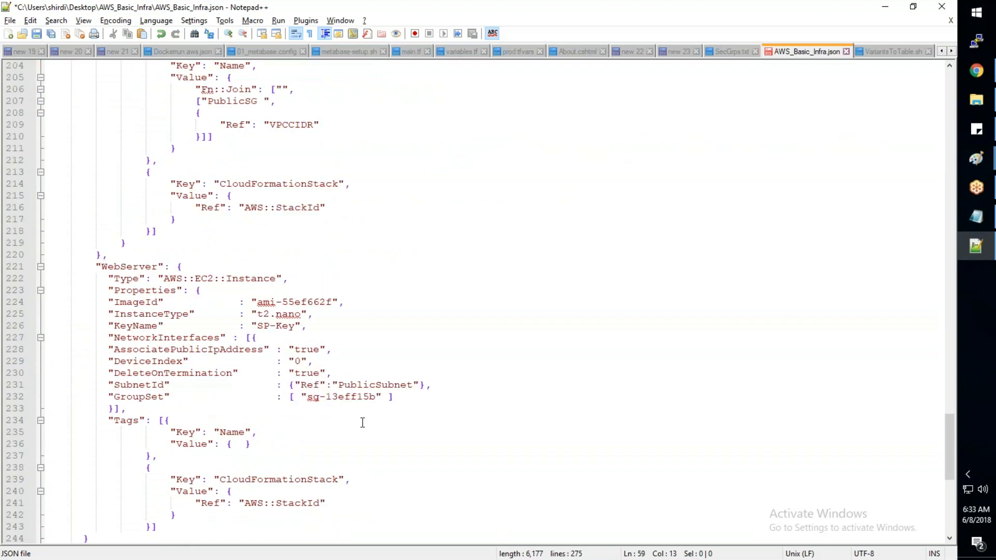
scroll(362, 423, up, 2)
click(238, 267)
text("   )
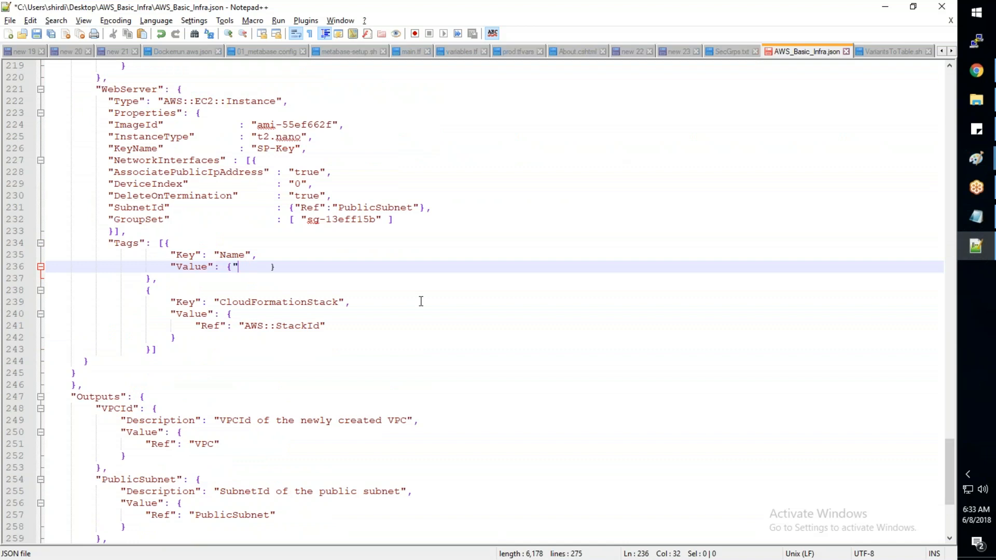
text(Ref":"MACHINE1)
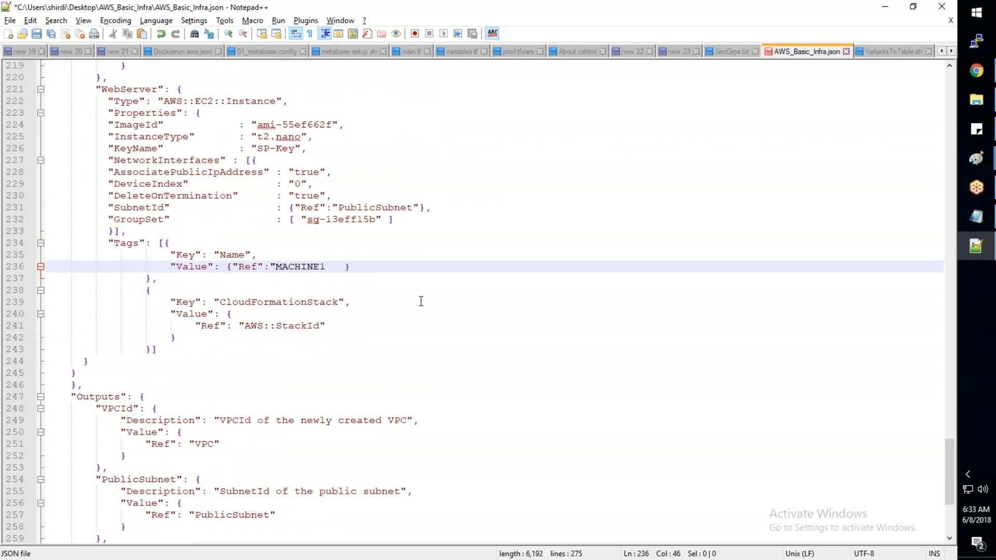
text(")
click(205, 291)
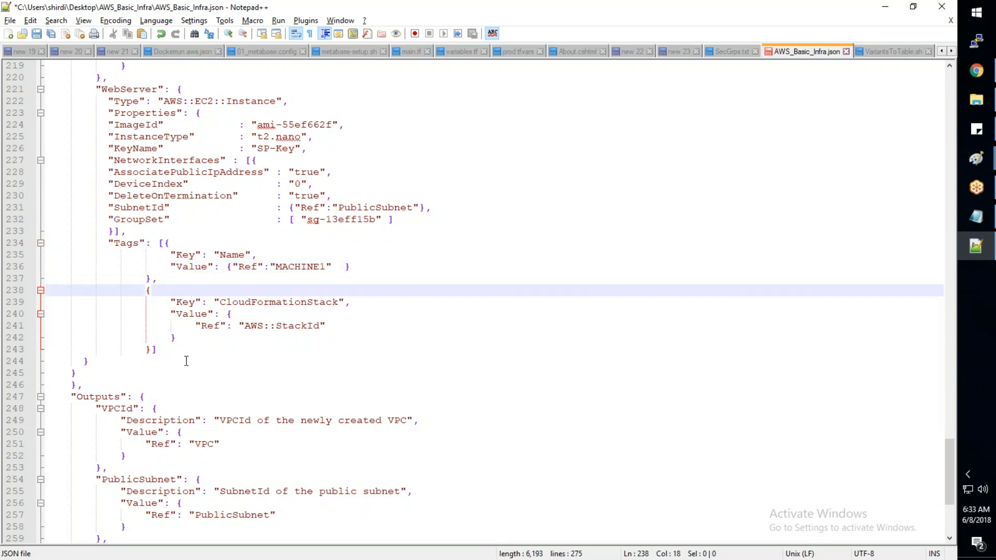
- Save the template, then validate its full content in JSONLint in Chrome
click(90, 361)
key(ctrl+s)
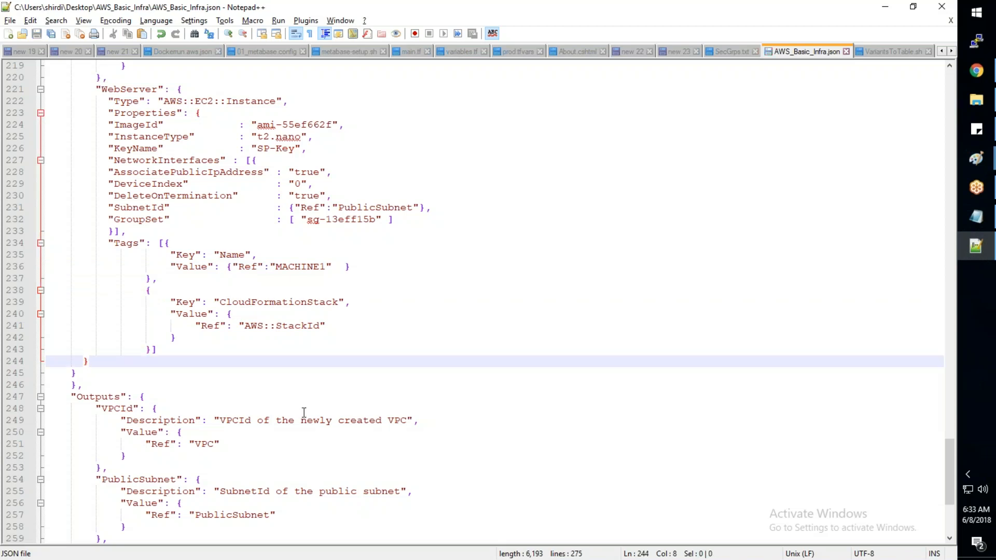
key(ctrl+a)
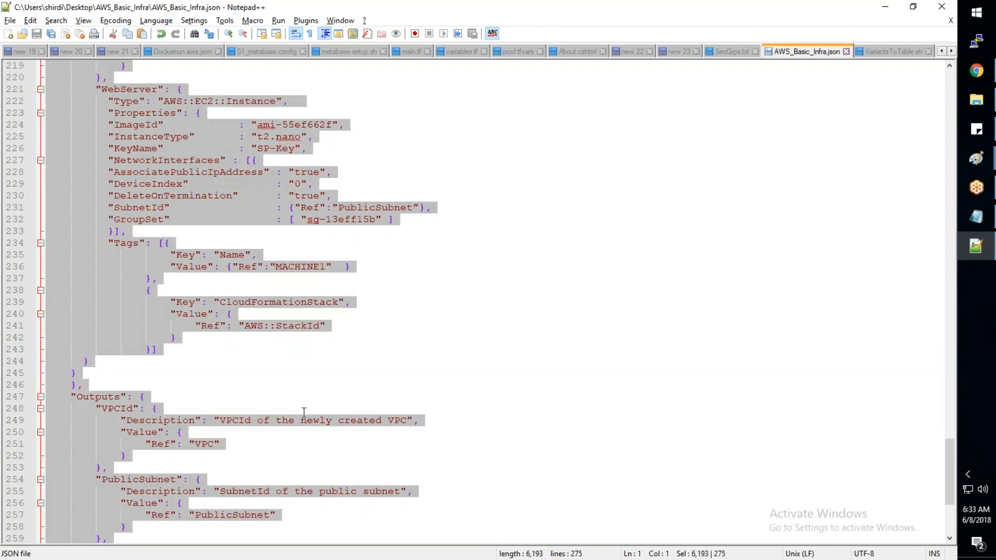
key(alt+Tab)
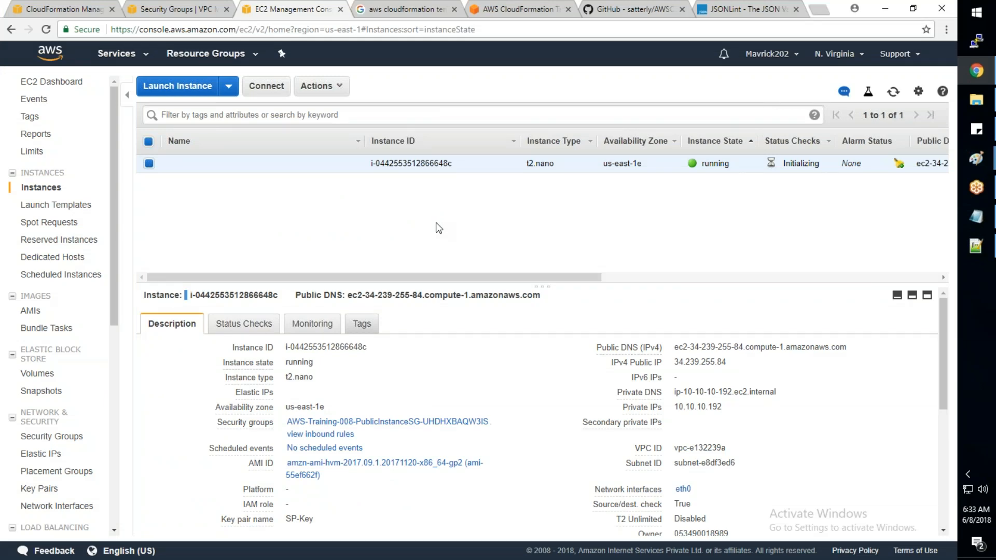
key(ctrl+7)
click(162, 371)
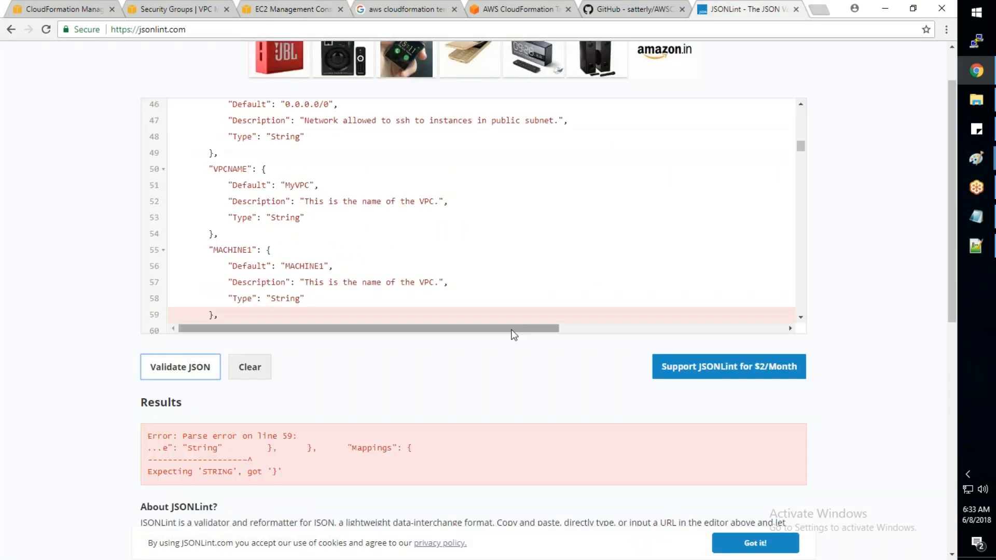
- Return to the template in Notepad++ and check the closing braces of the WebServer block and the Resources section
key(alt+Tab)
click(433, 350)
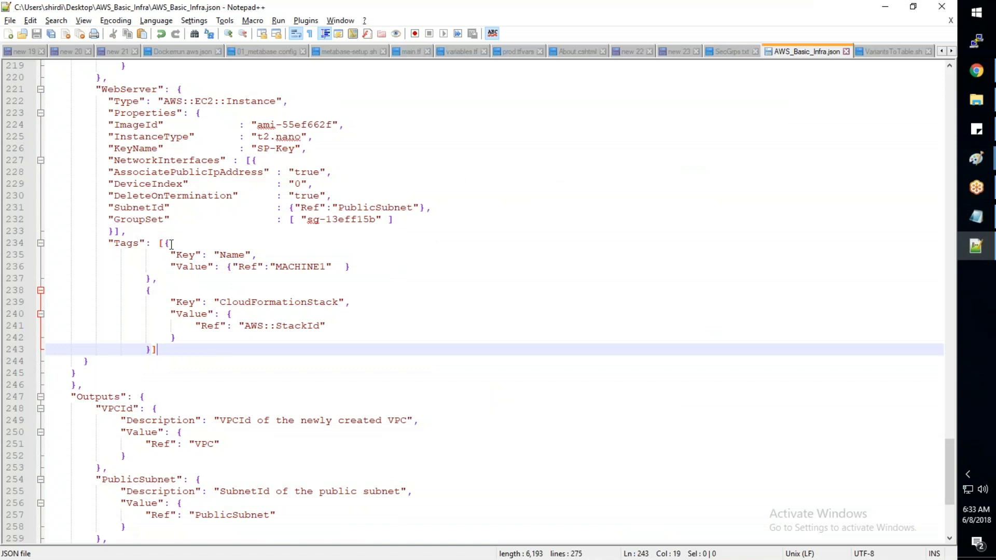
click(280, 349)
click(91, 363)
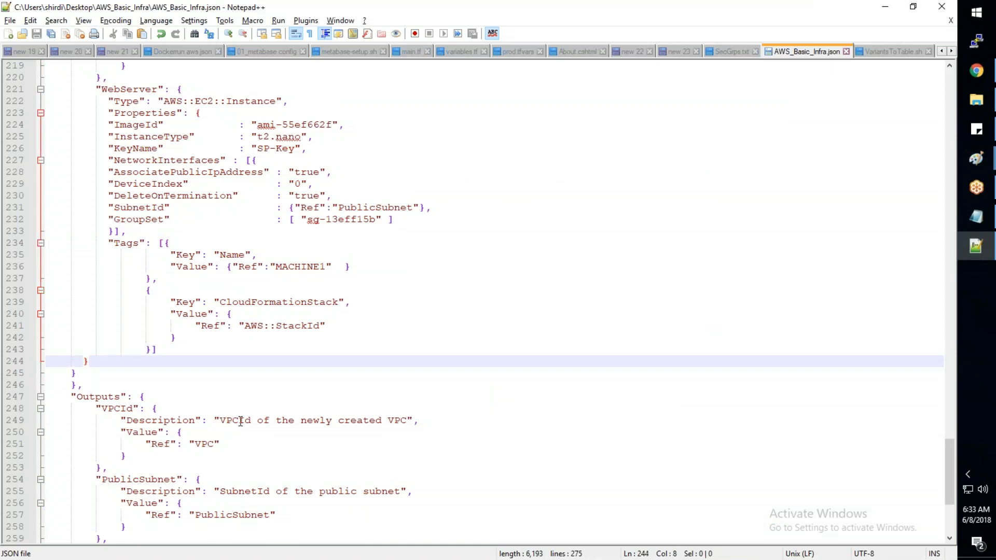
scroll(241, 421, up, 5)
scroll(241, 421, up, 2)
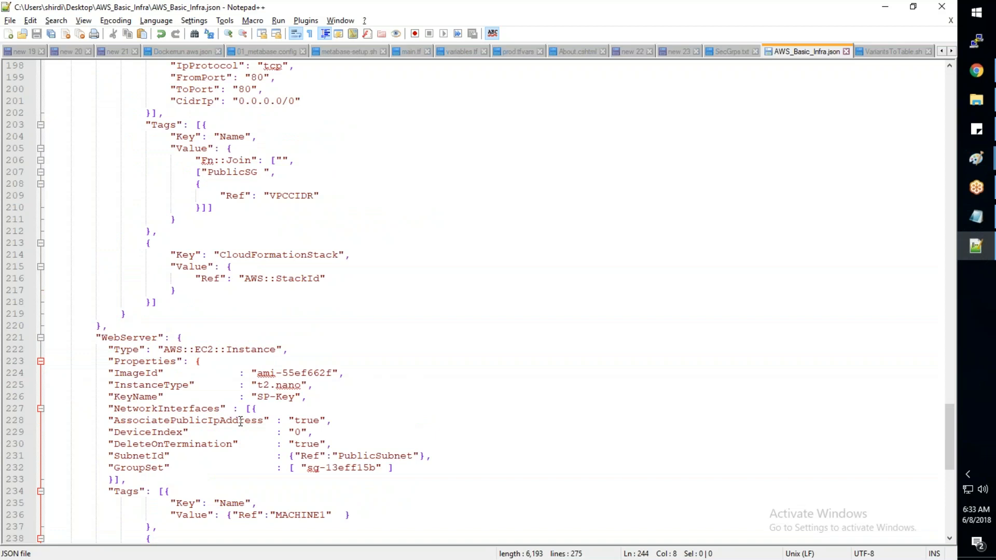
scroll(241, 421, down, 5)
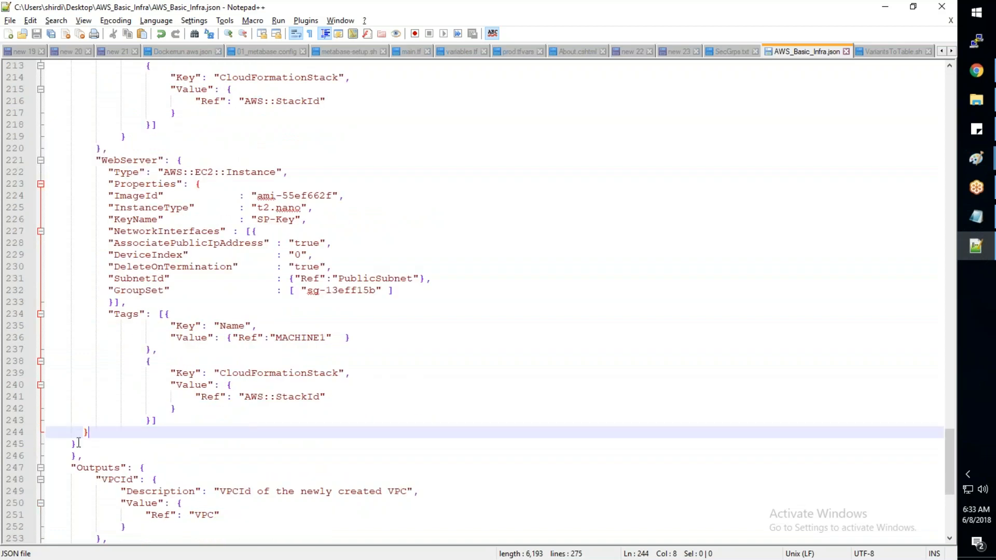
key(Down)
scroll(150, 458, up, 2)
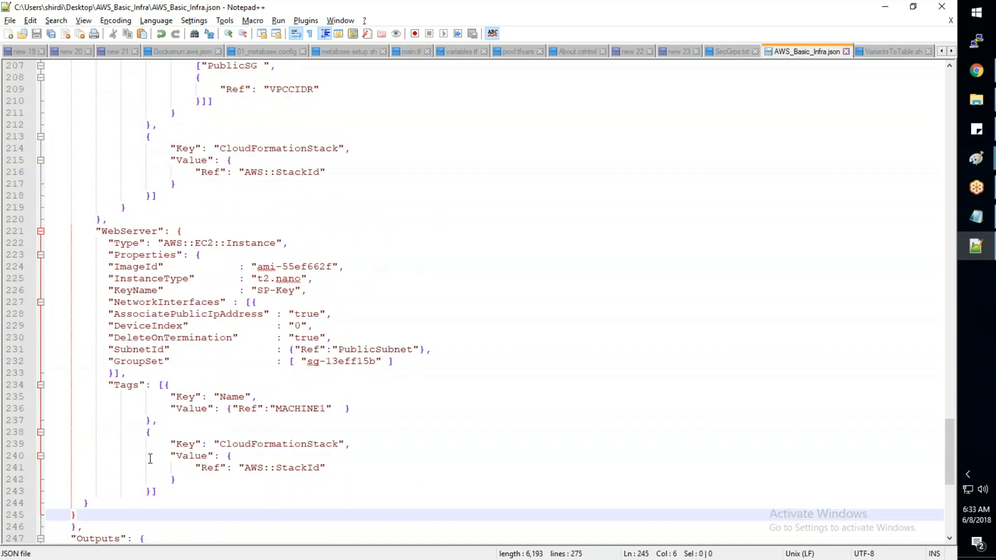
scroll(151, 459, down, 4)
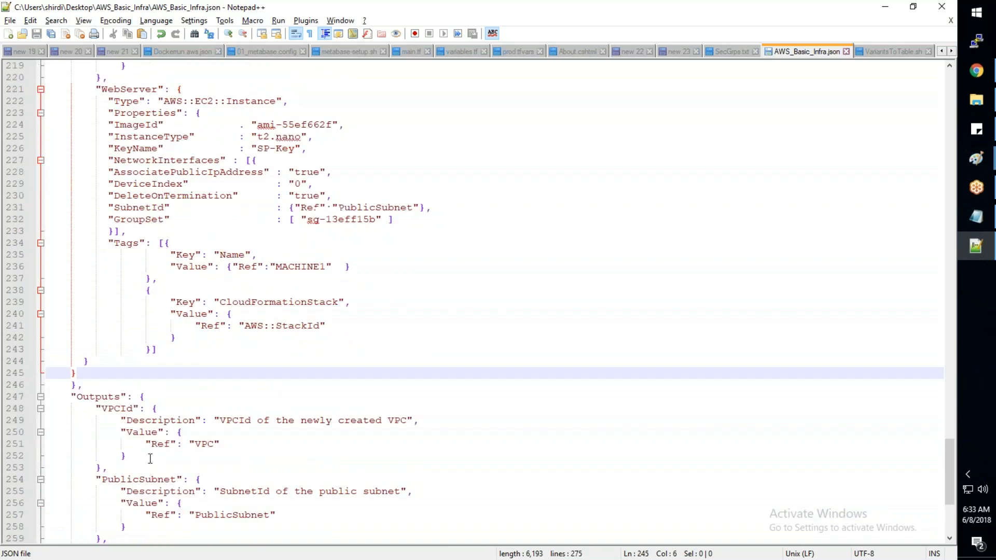
click(76, 385)
scroll(149, 419, up, 7)
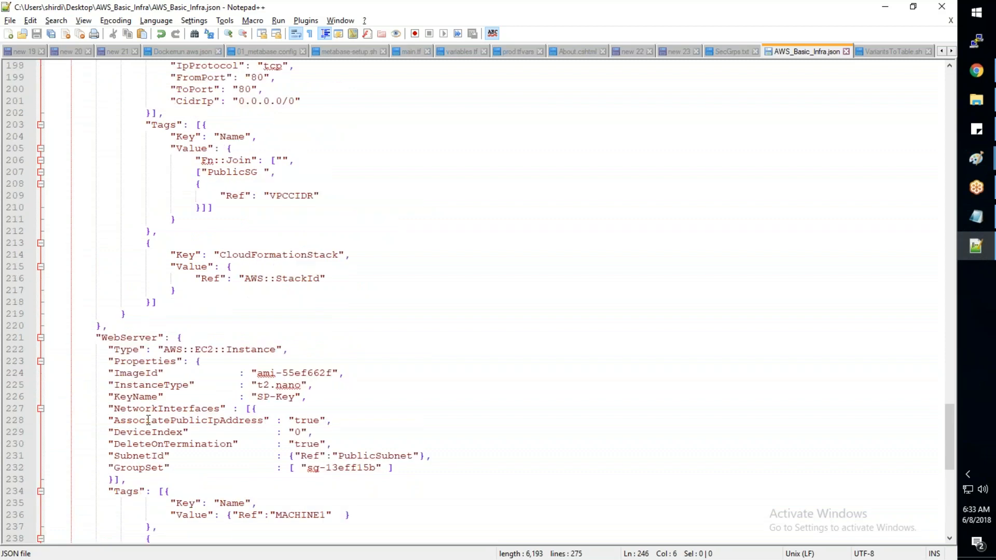
scroll(148, 419, up, 6)
scroll(149, 419, up, 3)
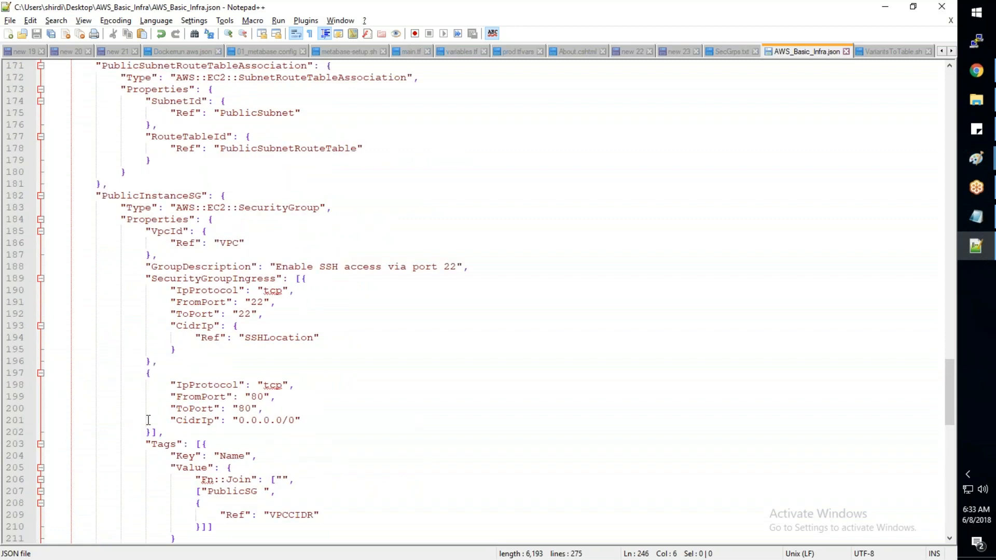
scroll(148, 419, up, 20)
scroll(148, 419, up, 14)
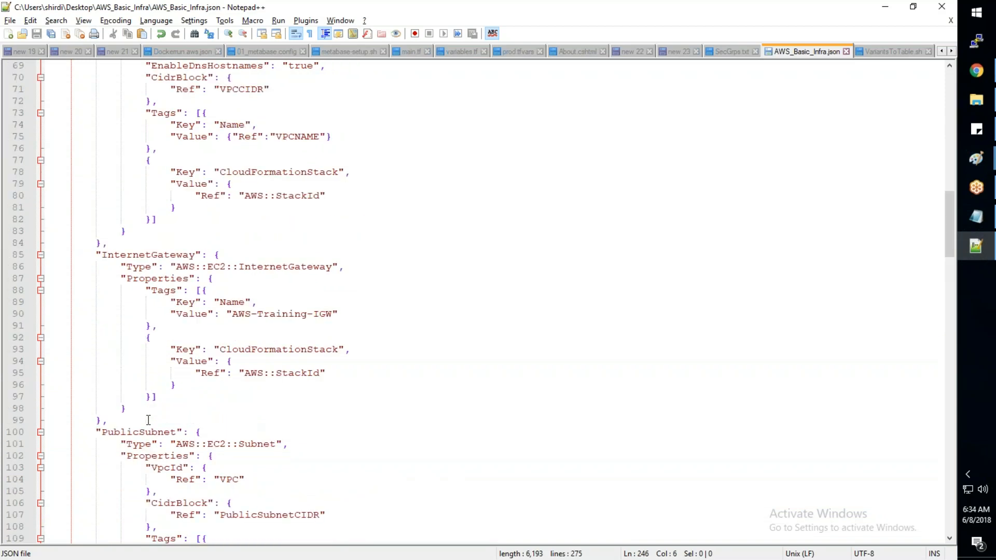
scroll(149, 419, up, 6)
scroll(149, 421, down, 18)
scroll(151, 424, down, 20)
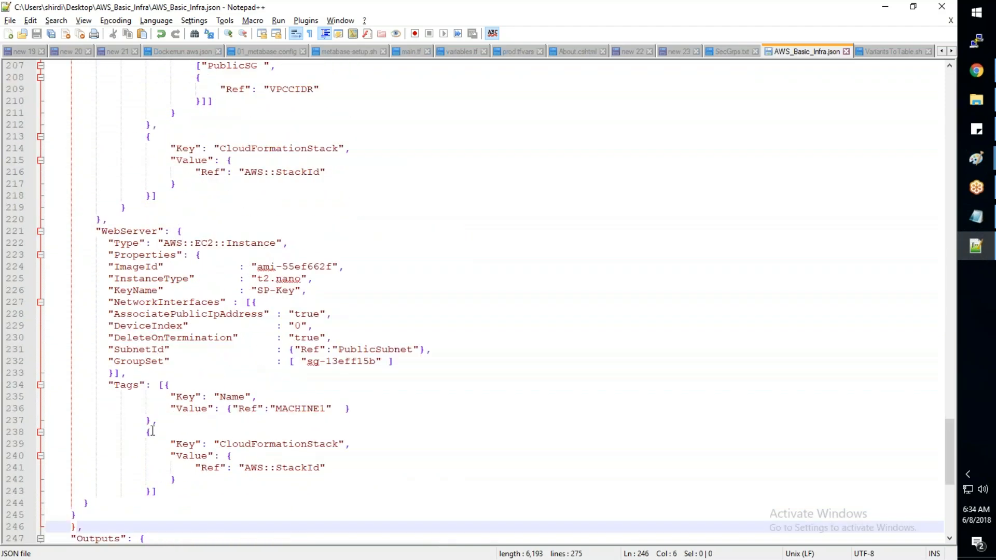
- Compare the JSONLint parse error with the template and locate the closing line of the MACHINE1 parameter block
key(alt+Tab)
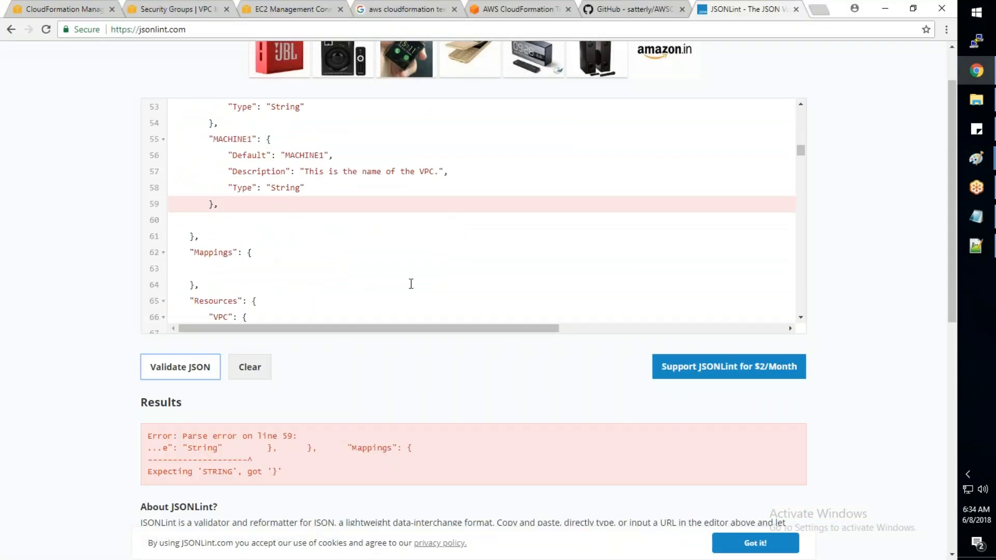
key(alt+Tab)
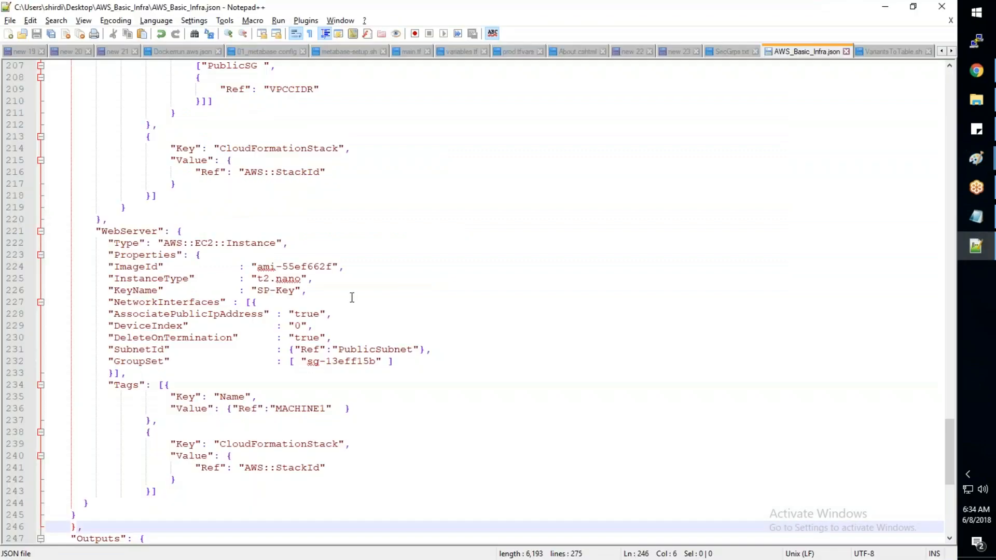
scroll(363, 290, up, 1)
scroll(312, 288, down, 1)
scroll(129, 281, down, 1)
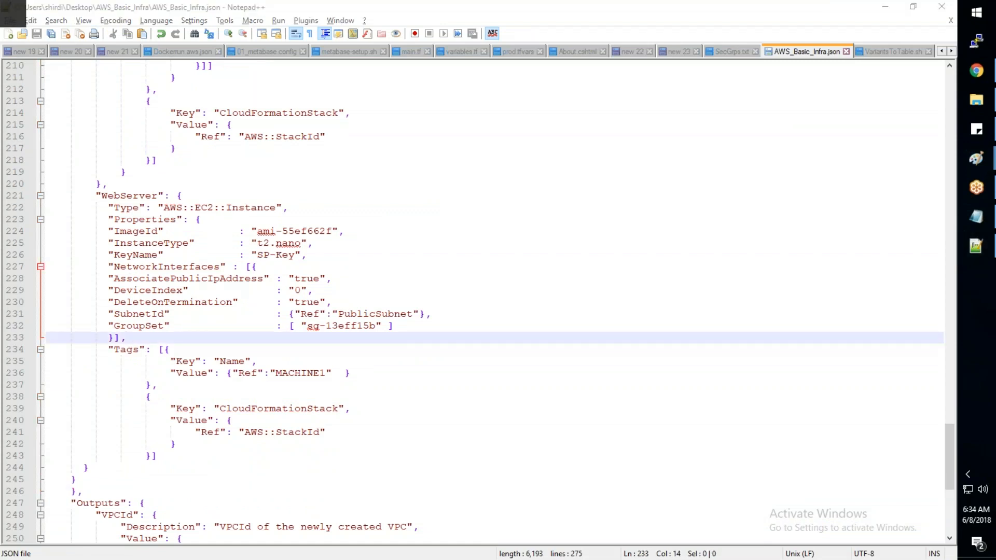
key(alt+Tab)
scroll(265, 253, up, 2)
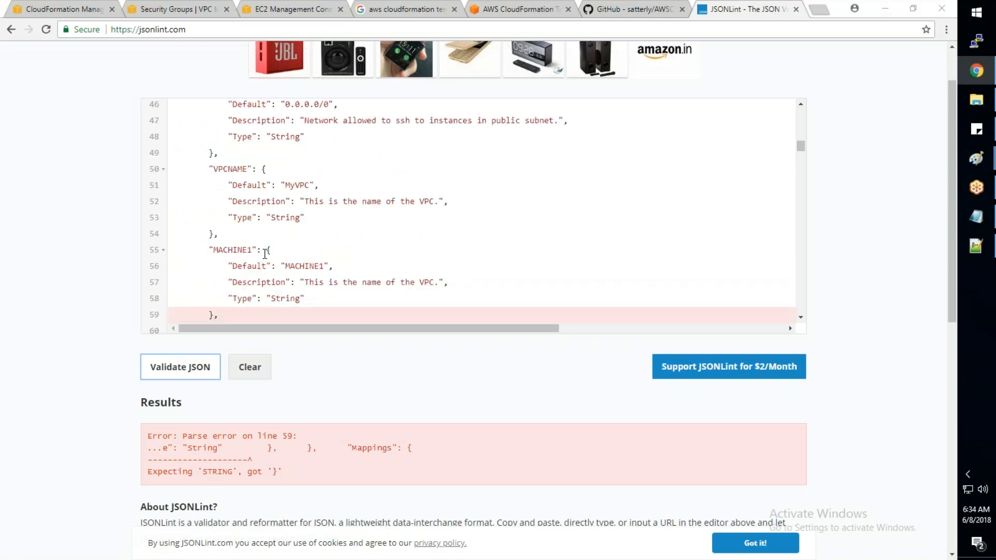
key(alt+Tab)
click(130, 341)
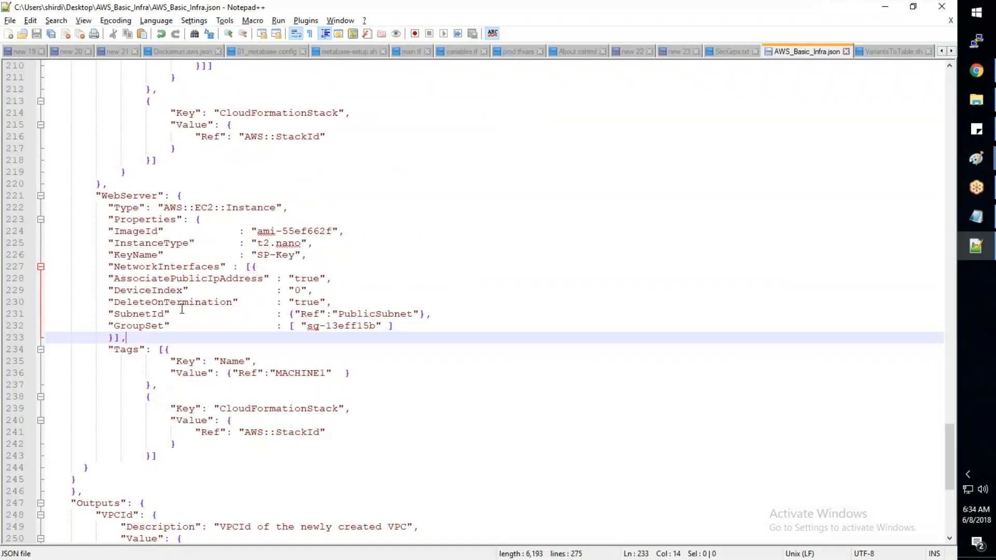
scroll(182, 309, up, 20)
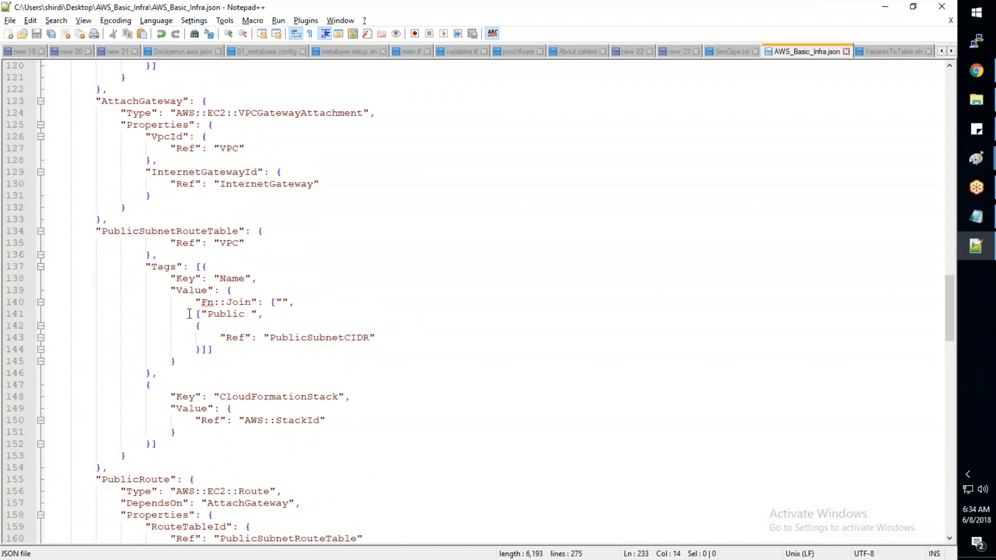
scroll(190, 314, up, 16)
scroll(189, 310, up, 10)
click(135, 231)
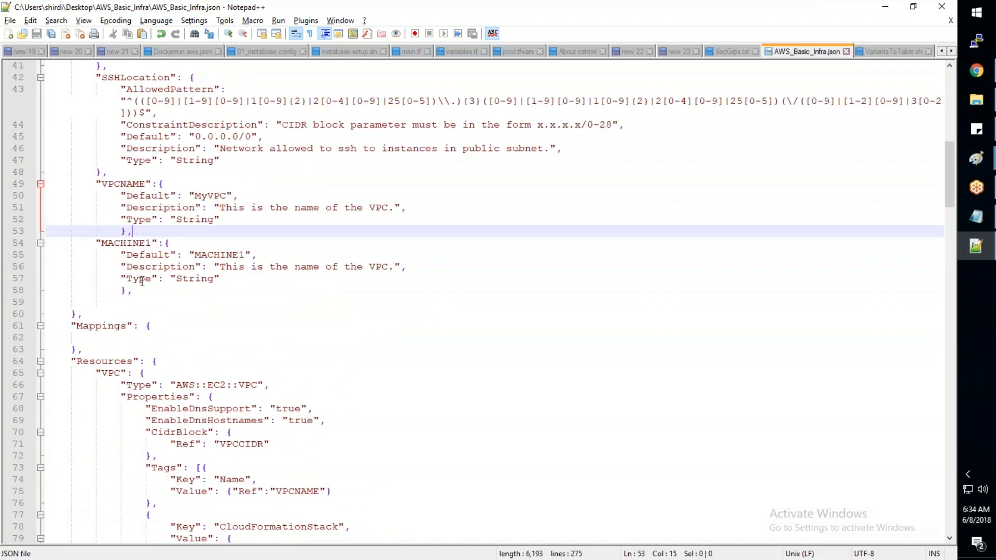
click(142, 289)
- Switch to JSONLint, remove the trailing comma after the MACHINE1 block, and validate the JSON again
key(alt+Tab)
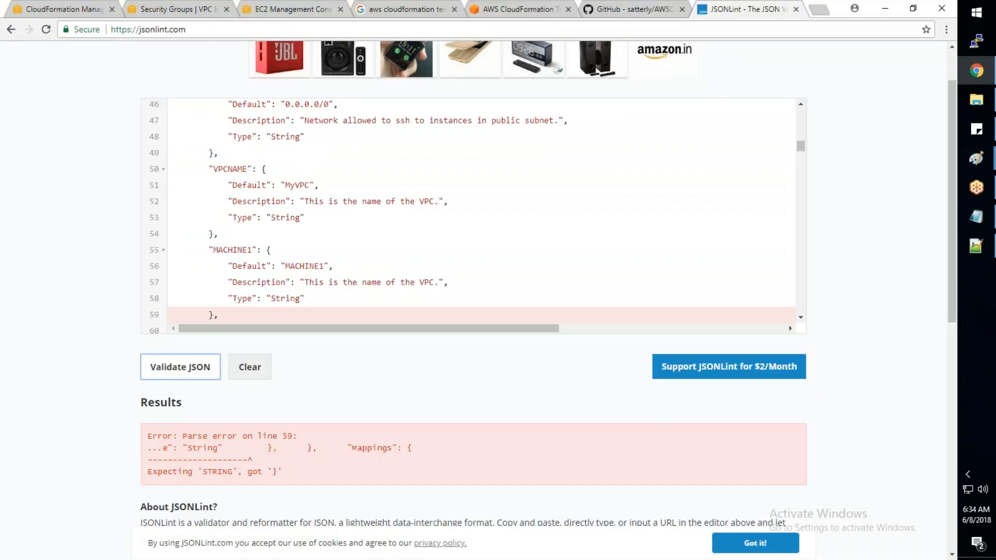
click(234, 311)
key(BackSpace)
click(200, 365)
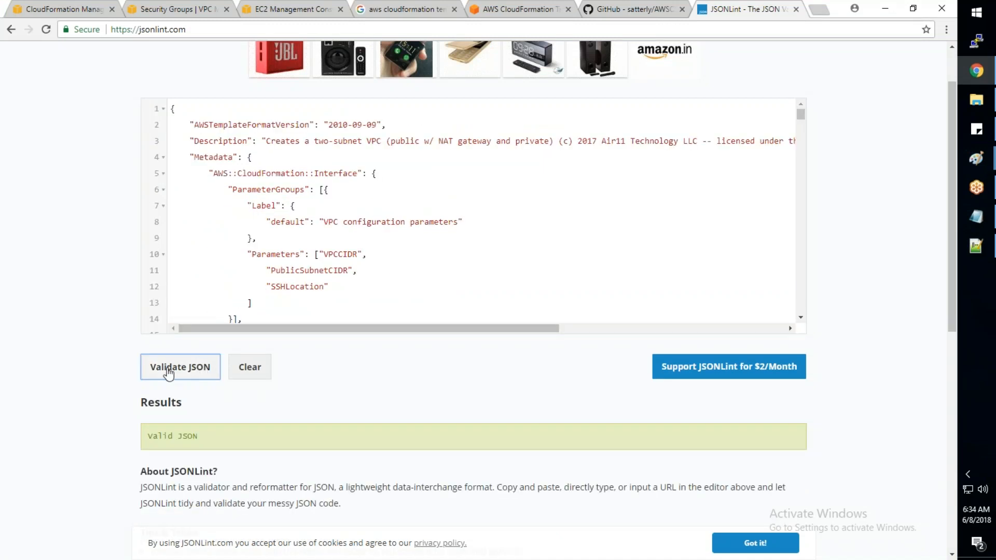
- Switch to Notepad++, remove the trailing comma after the MACHINE1 parameter block, and save the template
key(alt+Tab)
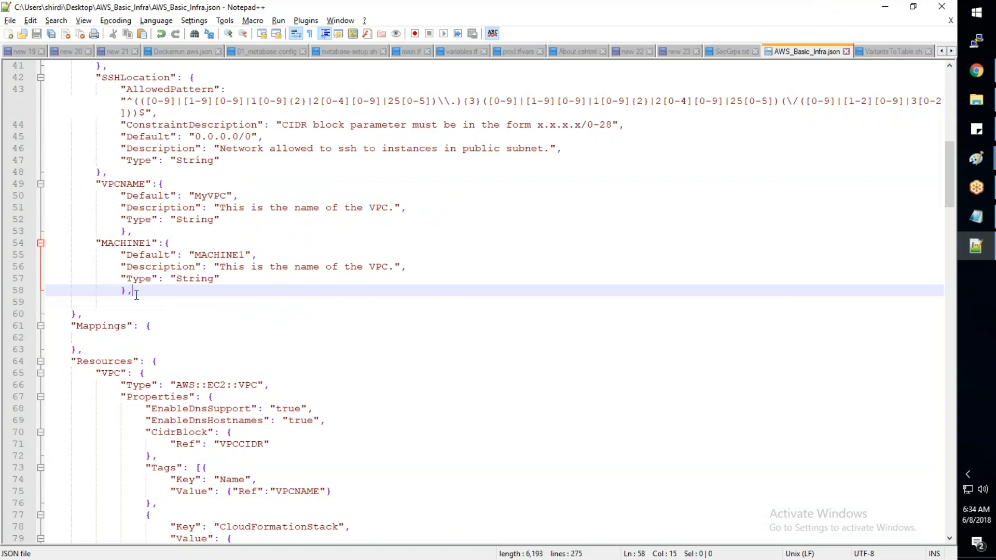
key(BackSpace)
- Switch to the CloudFormation console in Chrome and start updating stack AWS-Training-008 with AWS_Basic_Infra.json uploaded as its template
key(alt+Tab)
click(54, 8)
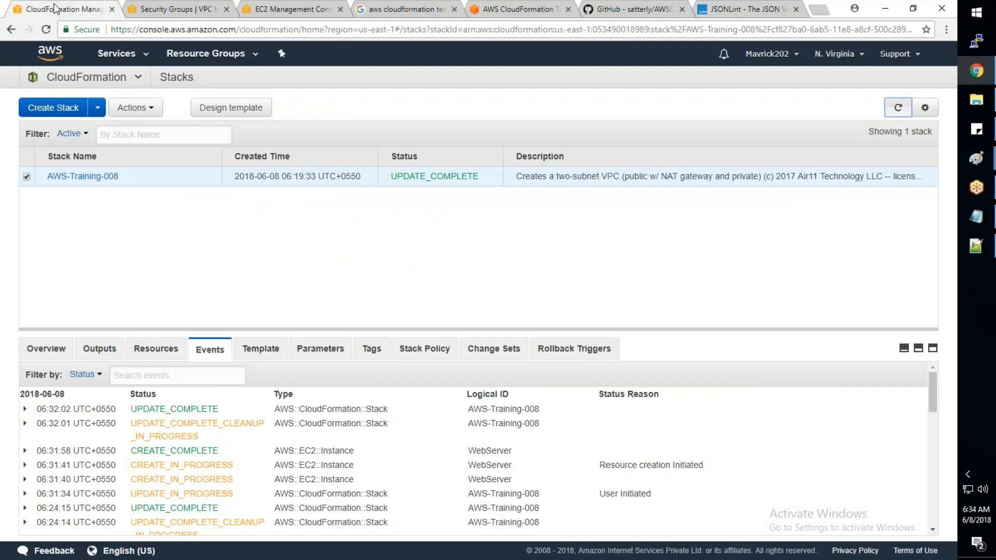
click(136, 108)
click(151, 150)
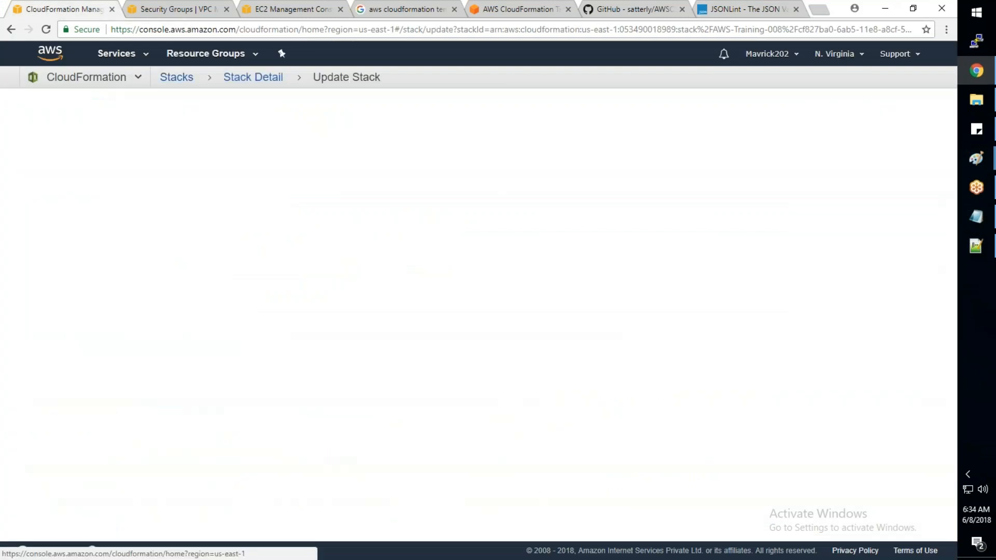
click(340, 311)
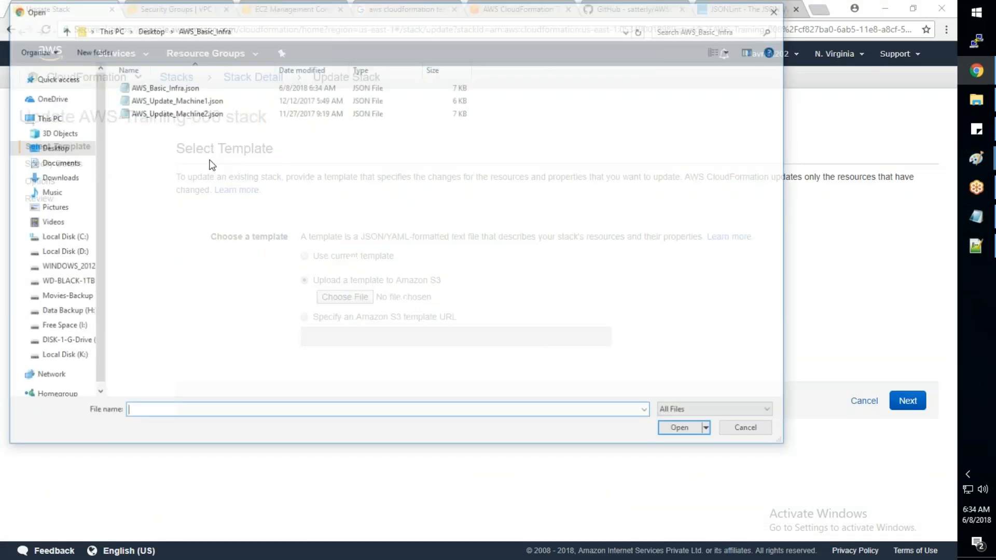
click(163, 86)
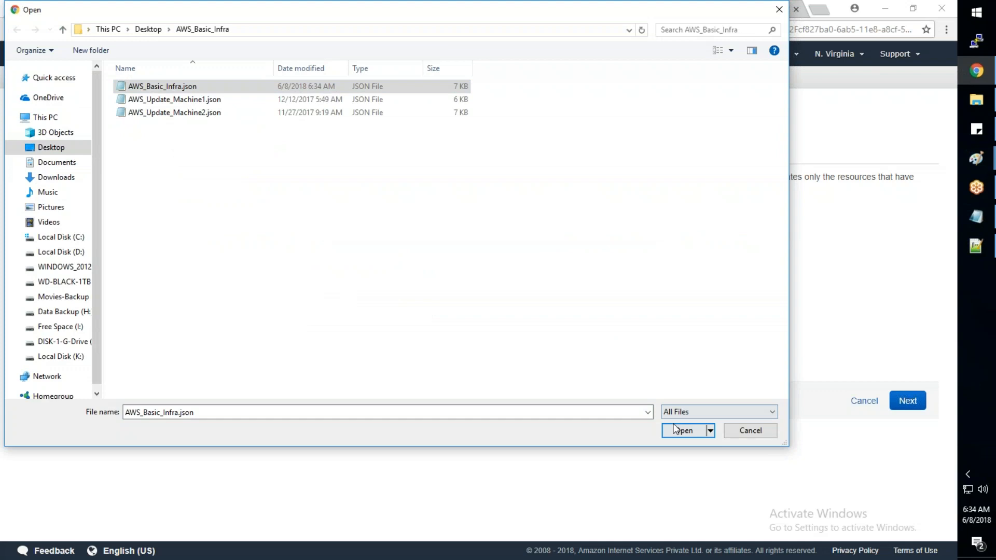
click(674, 429)
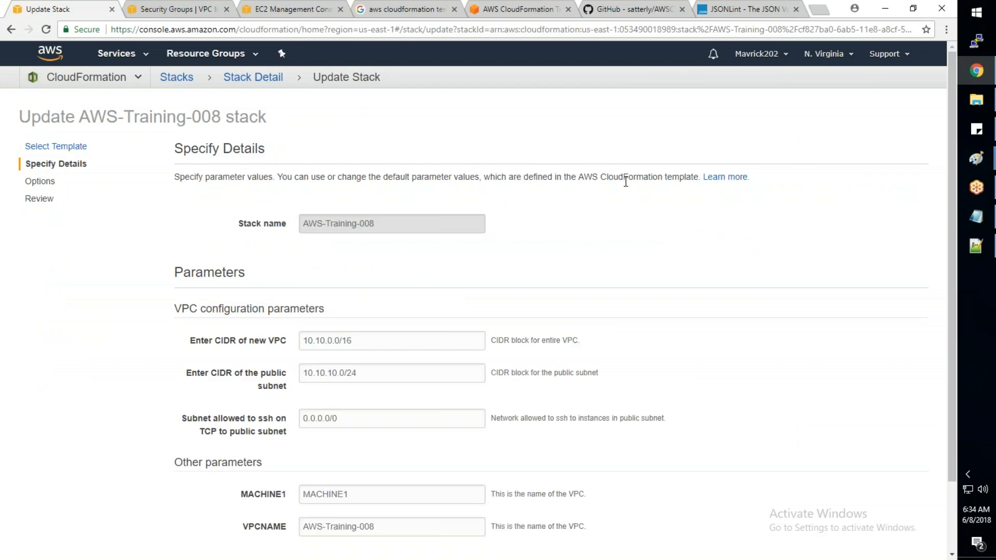
- Set the MACHINE1 parameter of the stack update to AWS-Training-Mahine1
scroll(625, 181, down, 1)
scroll(281, 415, down, 2)
click(282, 415)
text(A)
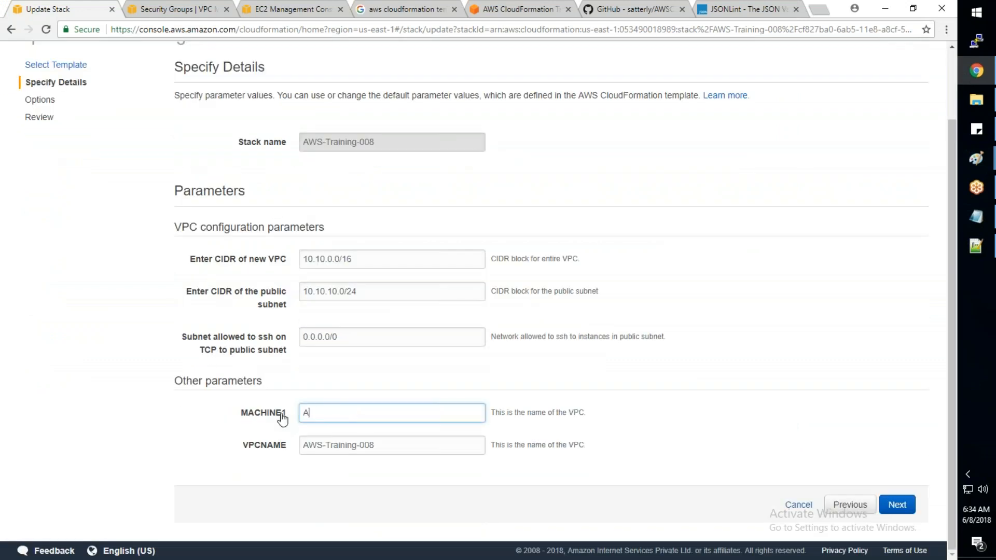
text(WS-Training-Mahine1)
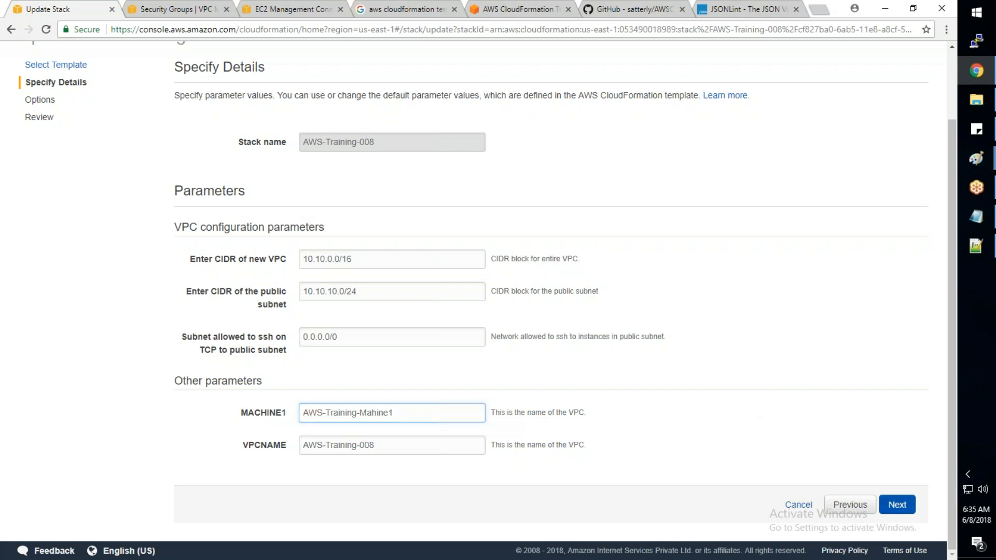
- Keep the default stack options, review the previewed WebServer change and its replacement value, and submit the update
click(897, 504)
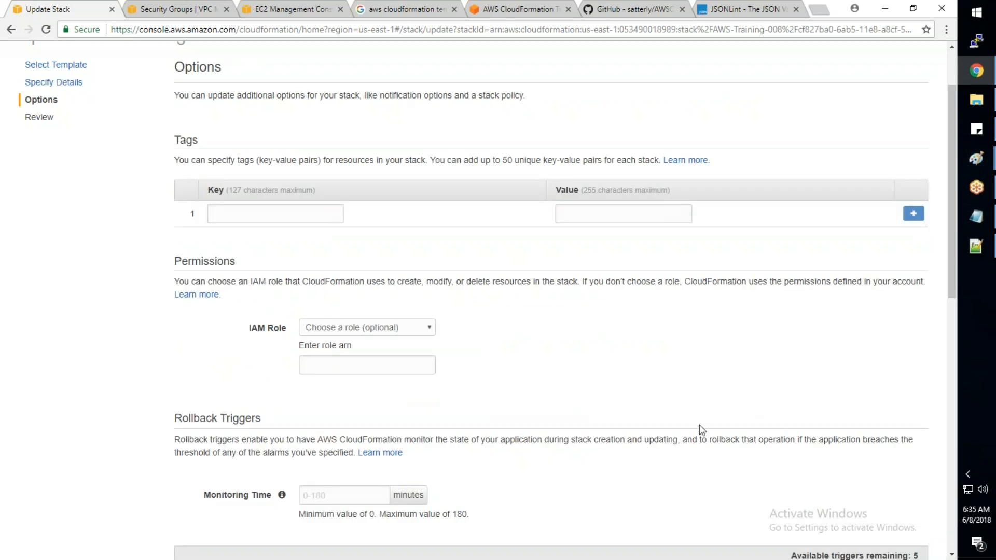
scroll(699, 425, down, 15)
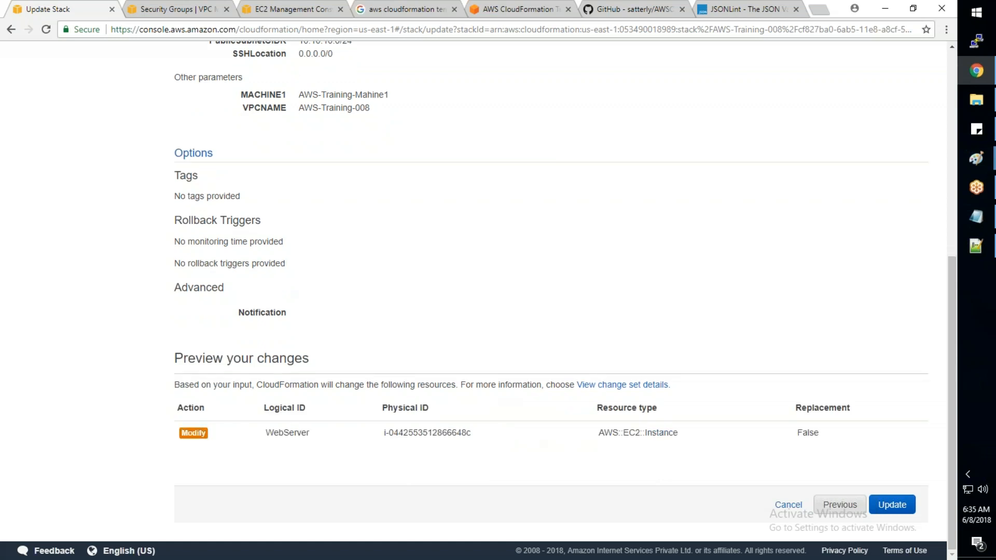
drag(820, 433, 798, 433)
click(891, 505)
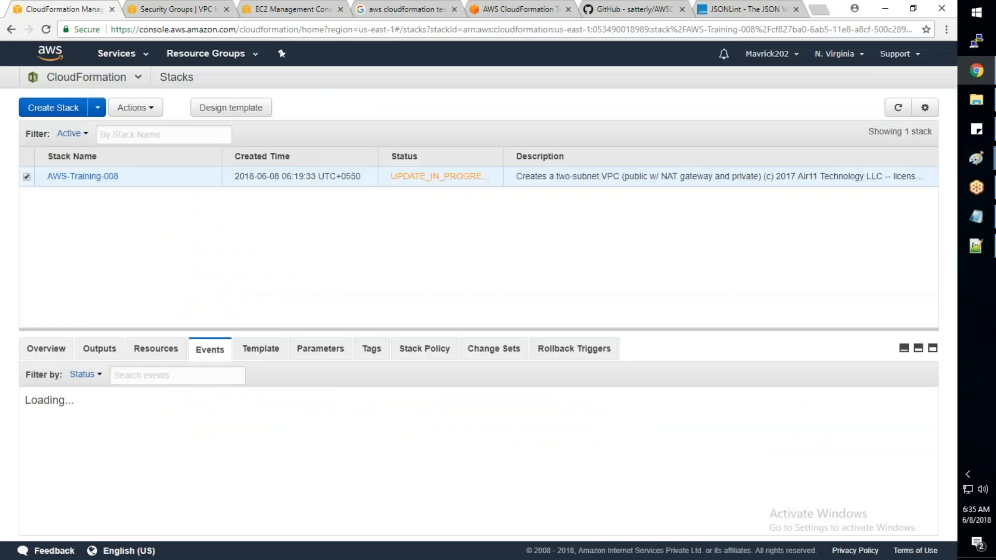
- Refresh the stack list and events repeatedly to follow the progress of the AWS-Training-008 update
click(895, 111)
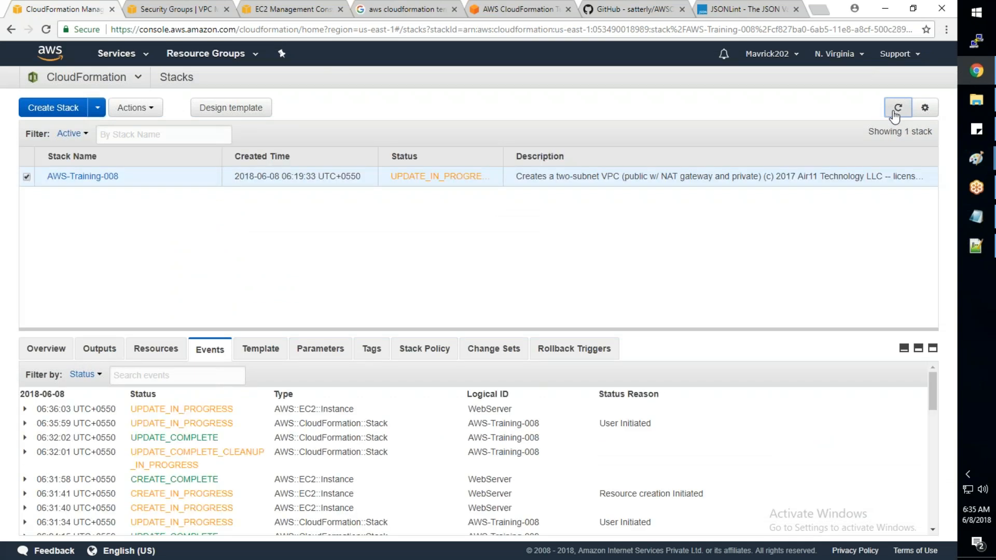
click(894, 111)
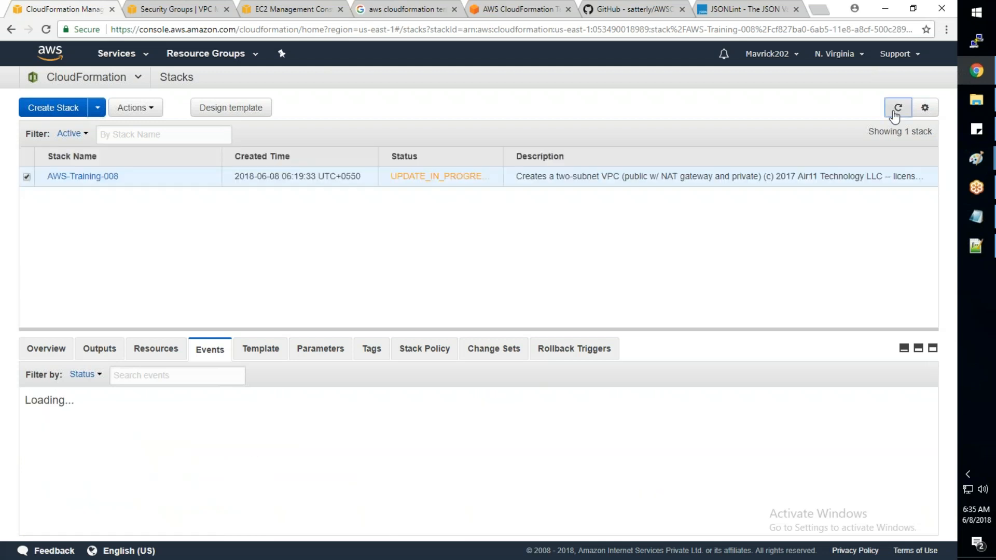
click(896, 111)
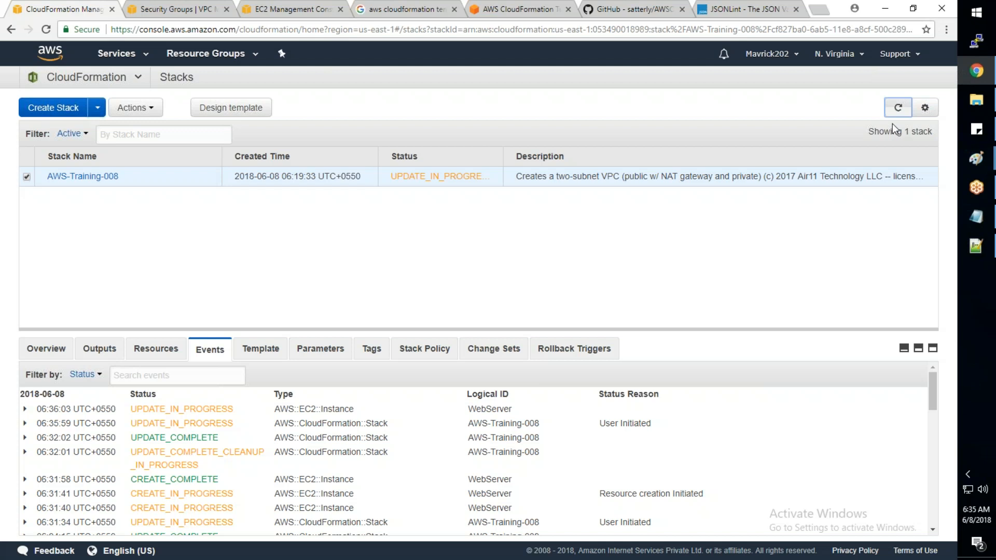
click(897, 108)
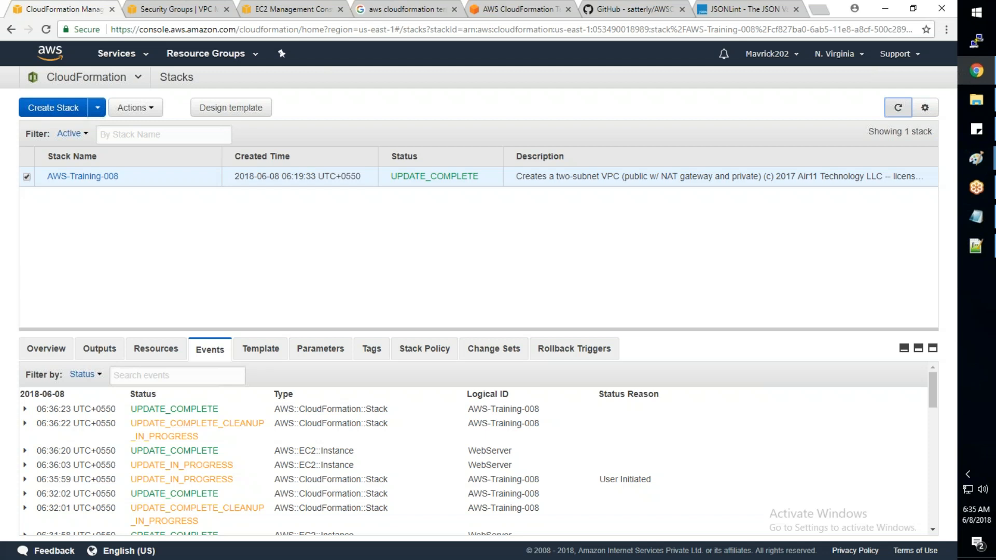
- Return to AWS_Basic_Infra.json in Notepad++ and select the ImageId value of the WebServer resource
mouse_move(970, 255)
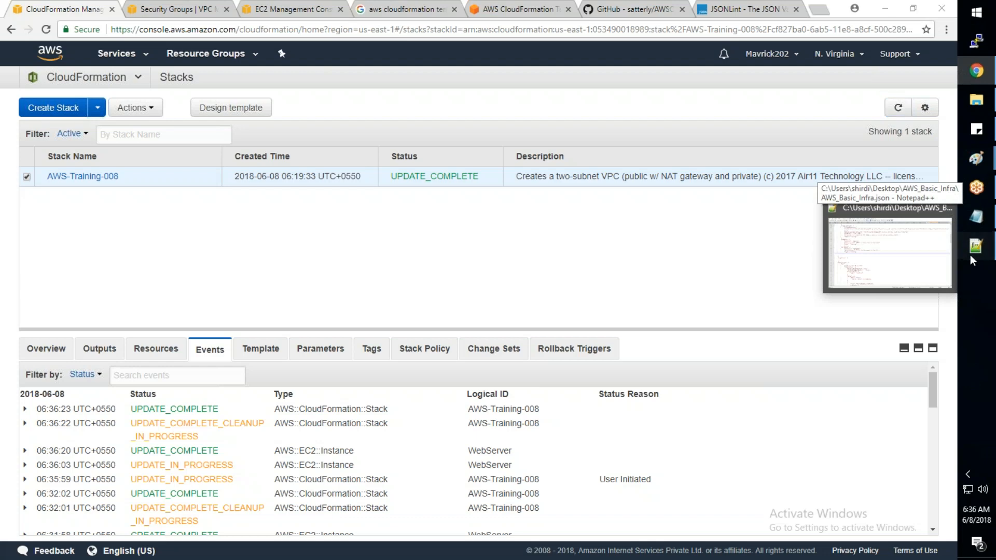
click(975, 246)
scroll(179, 428, down, 20)
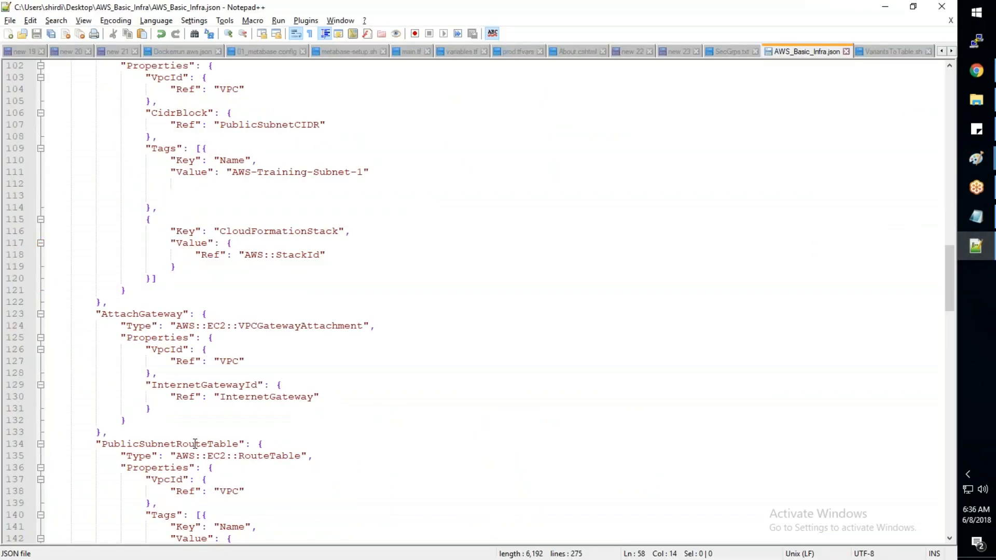
scroll(195, 444, down, 1)
scroll(195, 444, down, 20)
drag(338, 266, 257, 267)
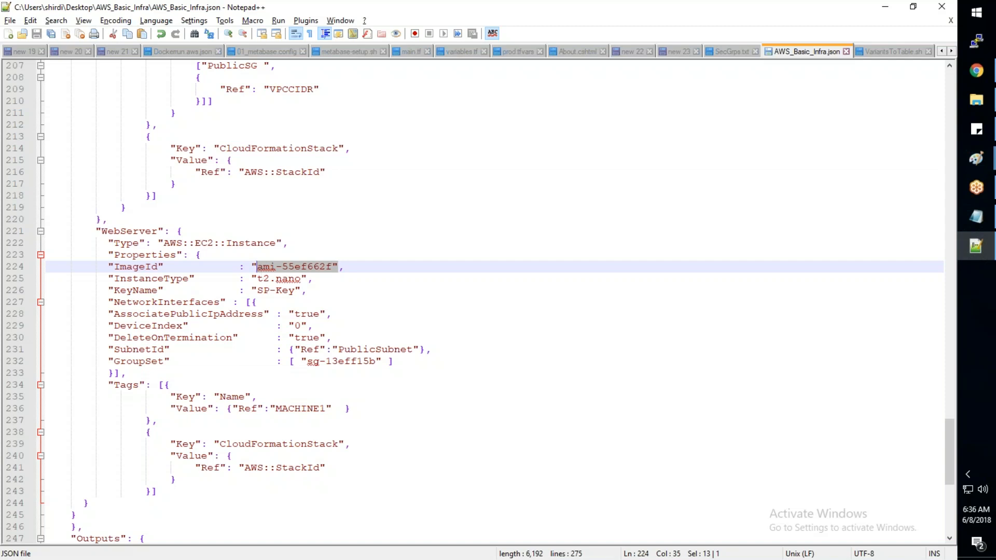
- Return to Chrome, refresh the CloudFormation stack, and open the key pairs list in the EC2 console
key(alt+Tab)
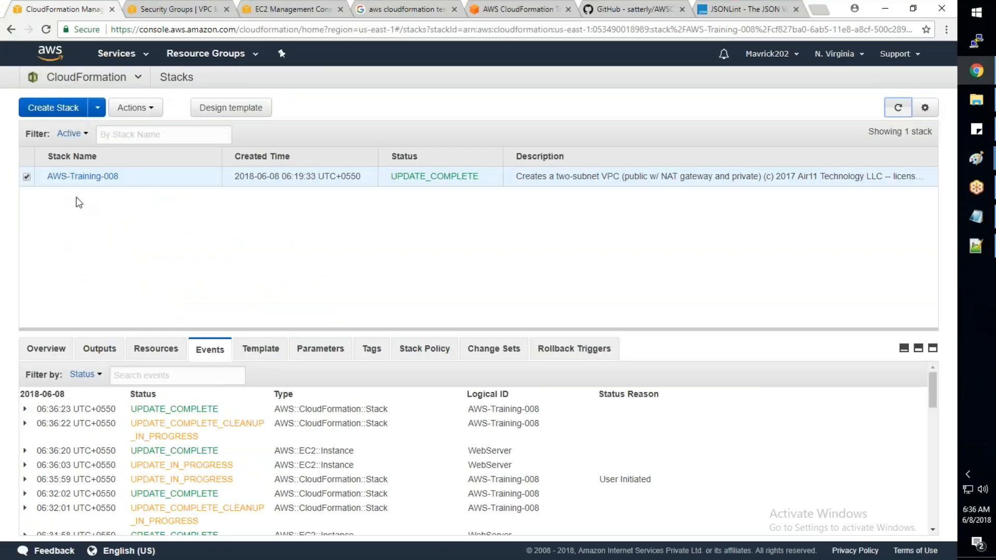
click(897, 107)
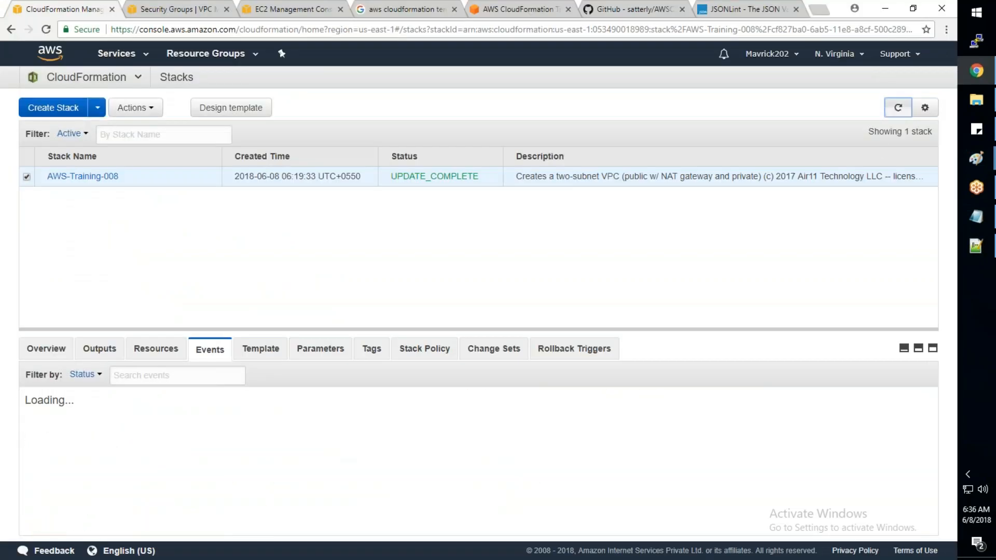
click(279, 8)
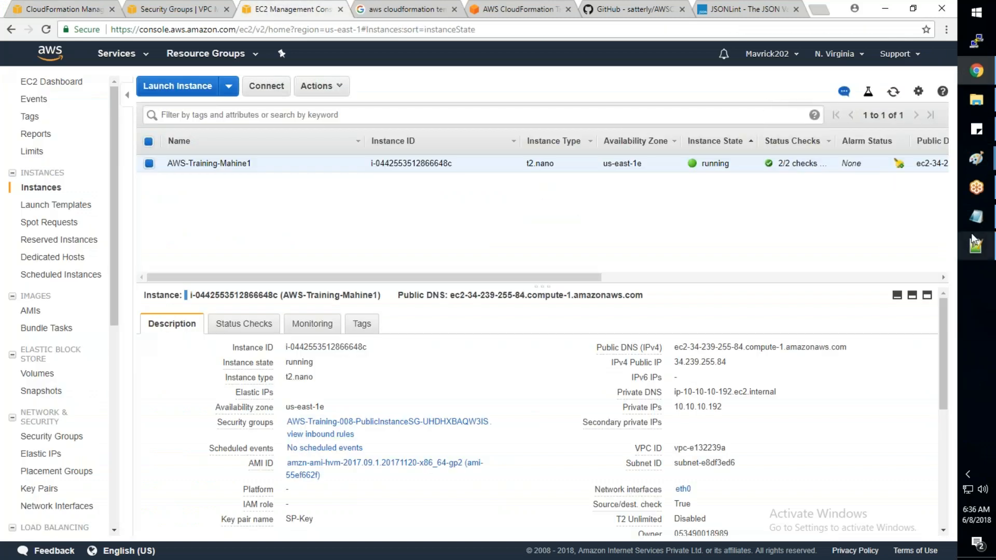
mouse_move(964, 254)
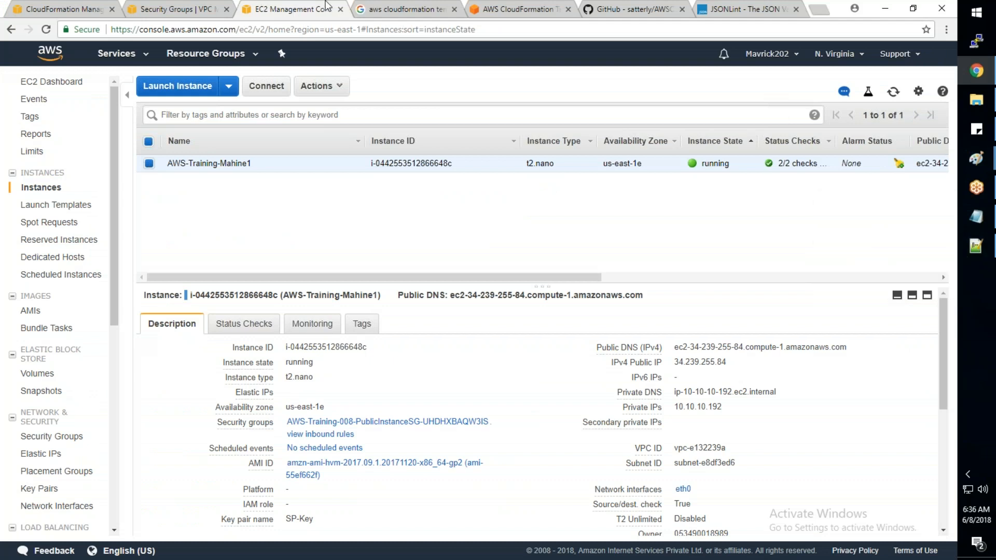
click(39, 490)
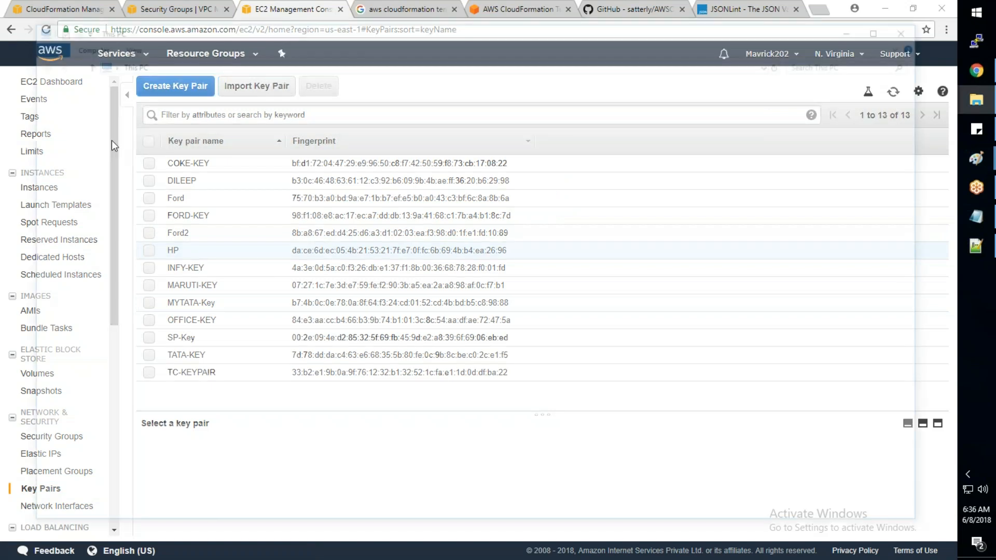
- In File Explorer, open the AWS-Keys folder on the Desktop and copy the base name of MARUTI-KEY.ppk
key(super+e)
click(75, 159)
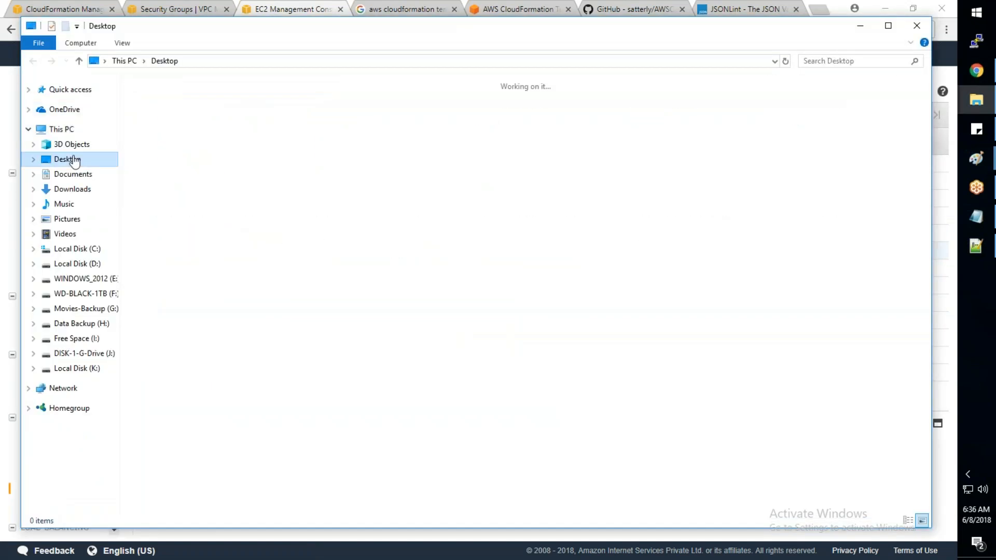
double_click(228, 111)
key(ctrl+c)
click(179, 139)
click(180, 138)
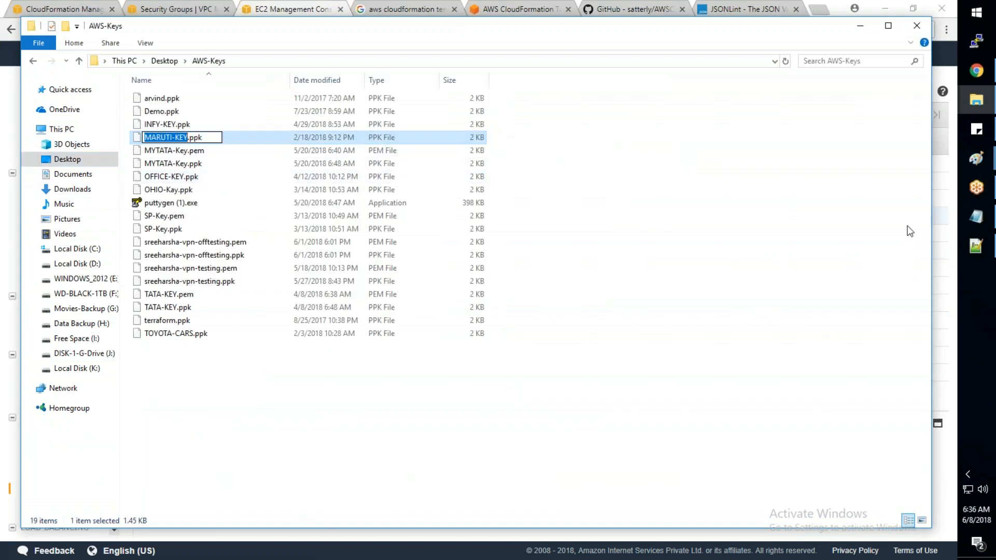
- In Notepad++, set the WebServer KeyName in AWS_Basic_Infra.json to MARUTI-KEY and save the file
click(964, 258)
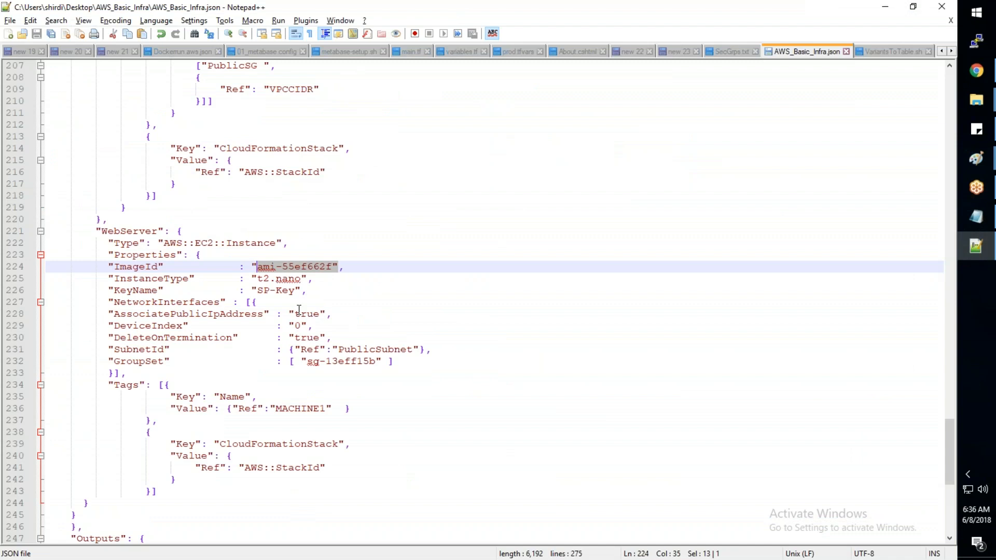
click(347, 283)
key(Left)
key(Left)
key(BackSpace)
key(BackSpace)
key(BackSpace)
key(BackSpace)
key(BackSpace)
key(BackSpace)
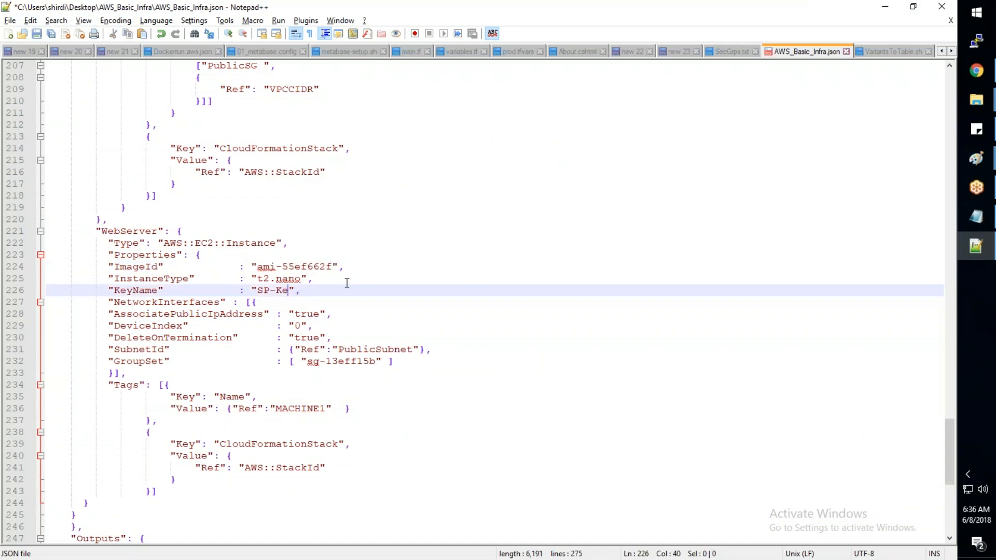
key(ctrl+v)
key(ctrl+s)
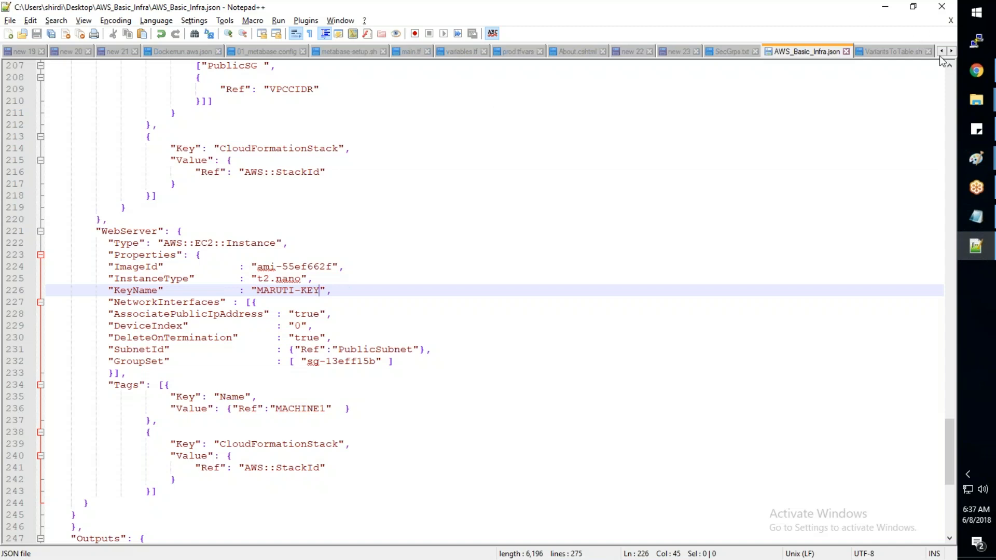
- Return to CloudFormation in Chrome and start updating AWS-Training-008 with AWS_Basic_Infra.json as the uploaded template
mouse_move(976, 71)
click(930, 83)
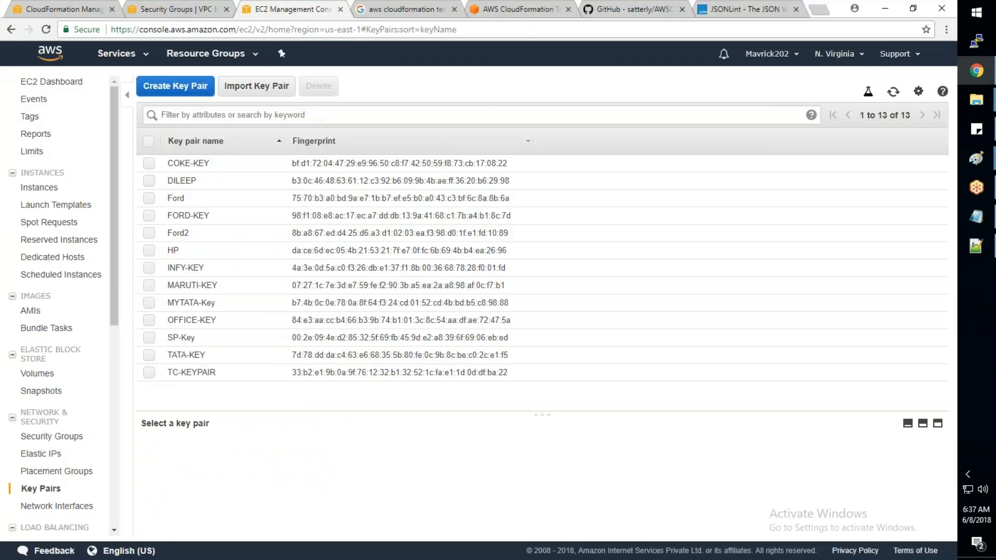
click(80, 11)
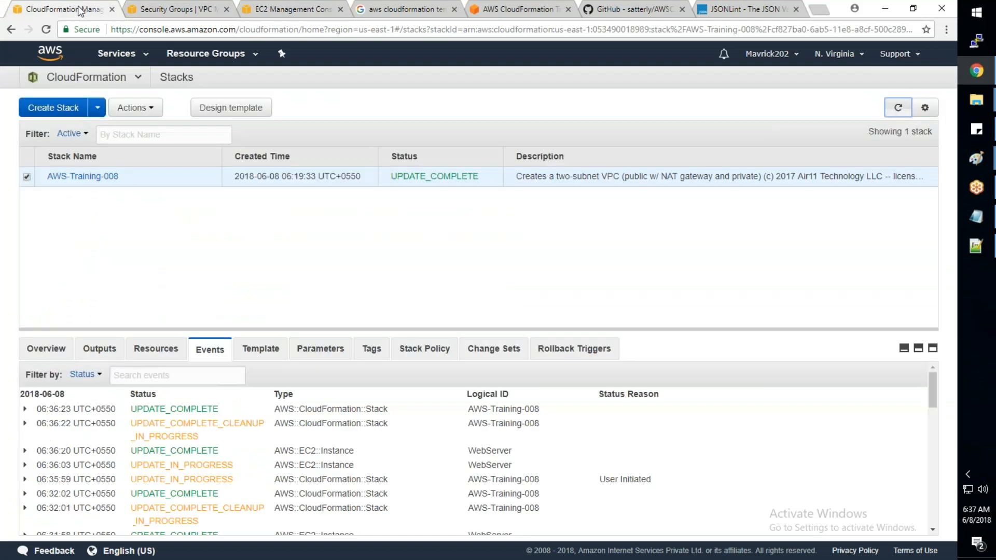
click(134, 108)
click(155, 151)
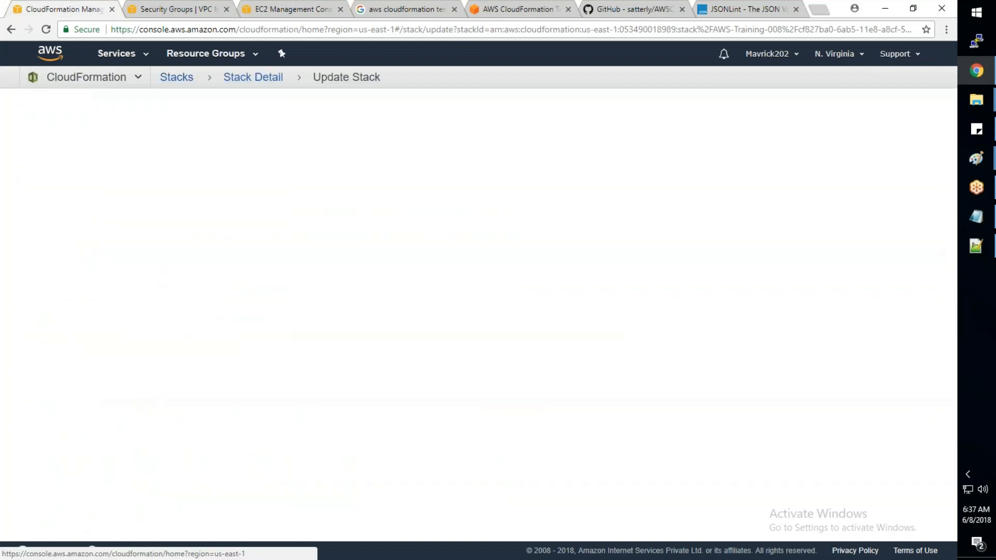
click(342, 280)
click(341, 298)
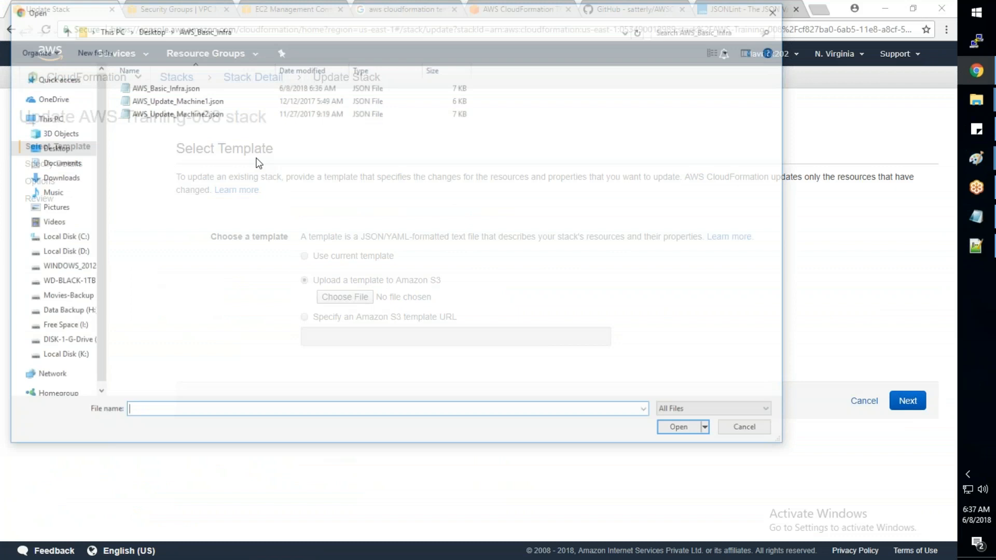
click(165, 88)
click(677, 426)
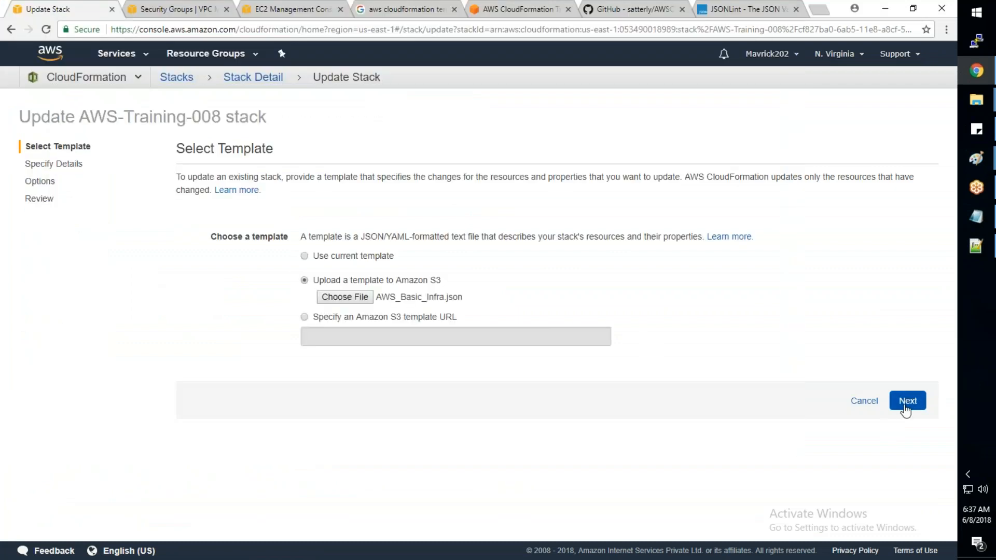
click(902, 407)
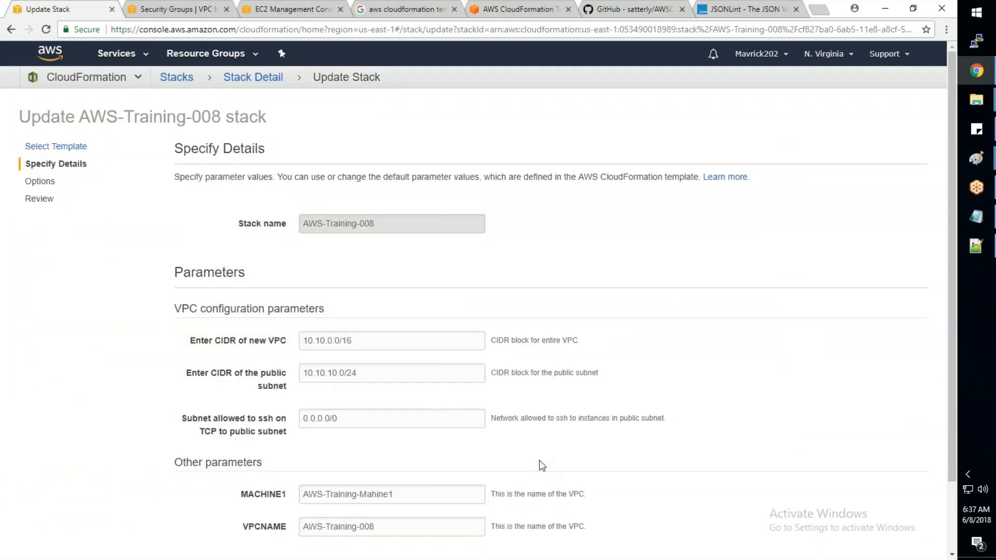
- Keep the existing parameters and stack options, and highlight the Replacement value of the previewed WebServer change
scroll(540, 464, down, 2)
click(897, 504)
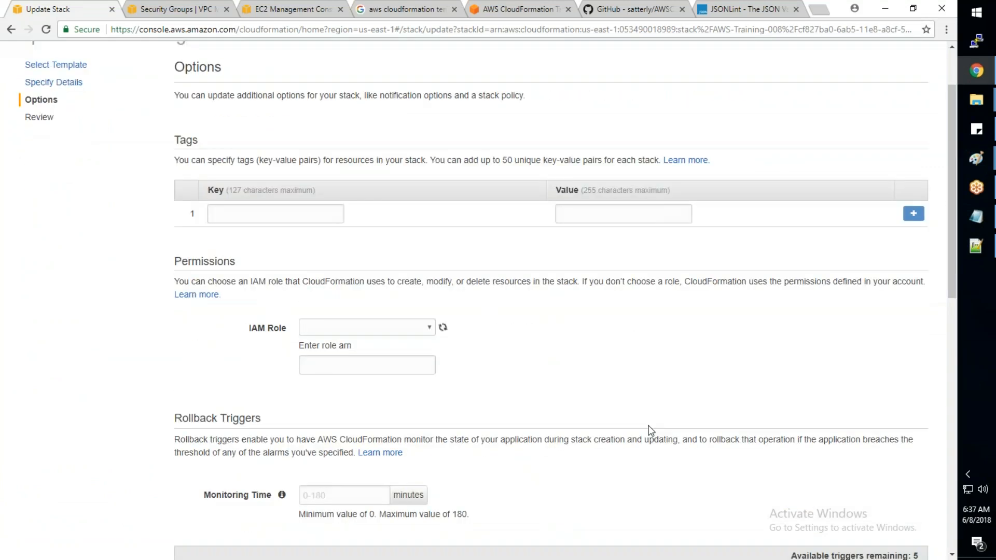
scroll(649, 429, down, 4)
scroll(666, 431, down, 3)
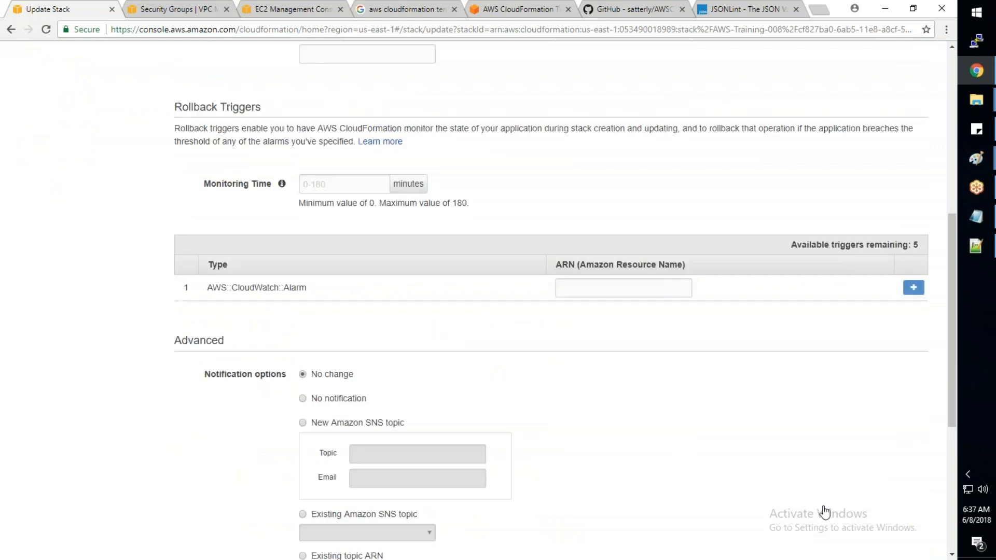
scroll(825, 512, down, 1)
scroll(830, 497, down, 5)
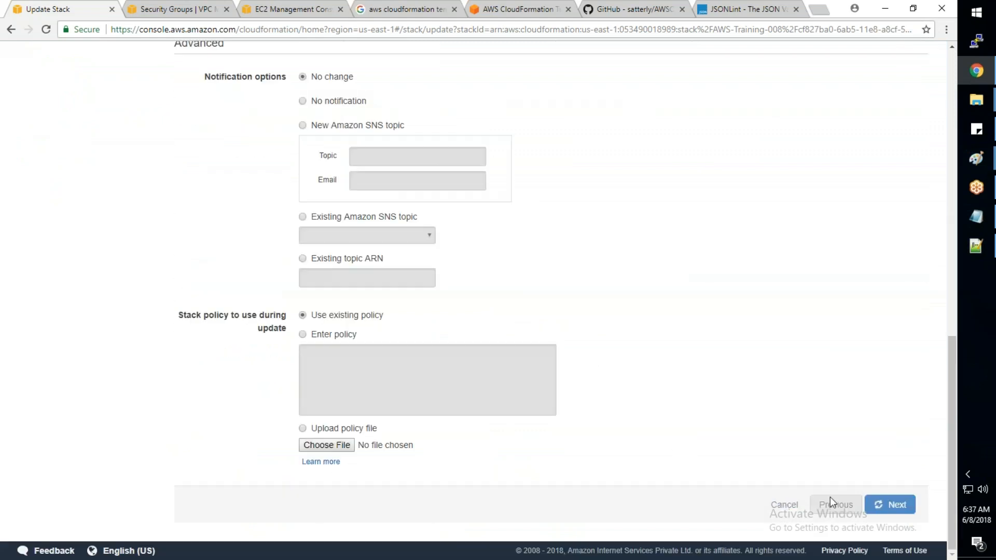
click(882, 504)
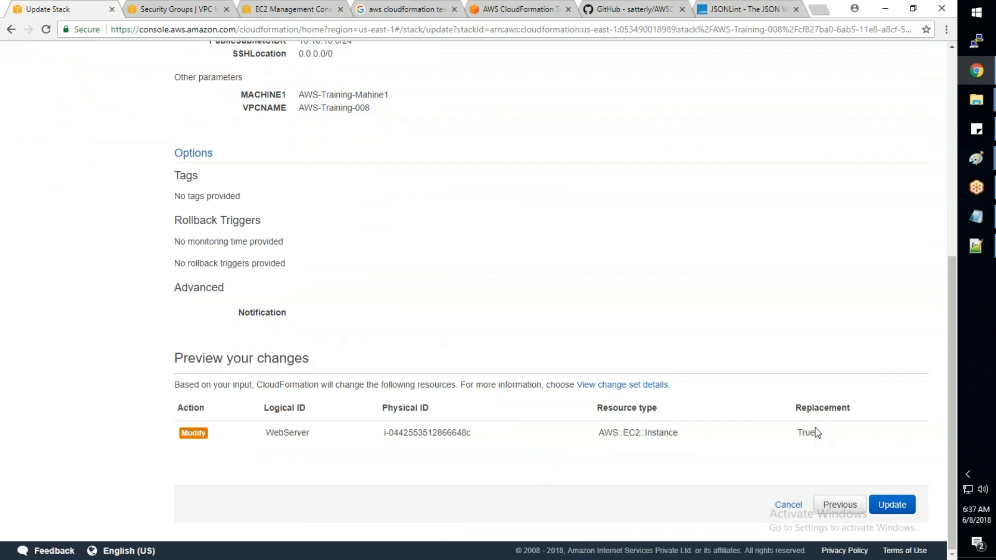
drag(846, 420, 781, 474)
click(783, 469)
drag(814, 435, 799, 435)
- Return to AWS_Basic_Infra.json in Notepad++, restore the WebServer KeyName to SP-Key and save the file
click(984, 256)
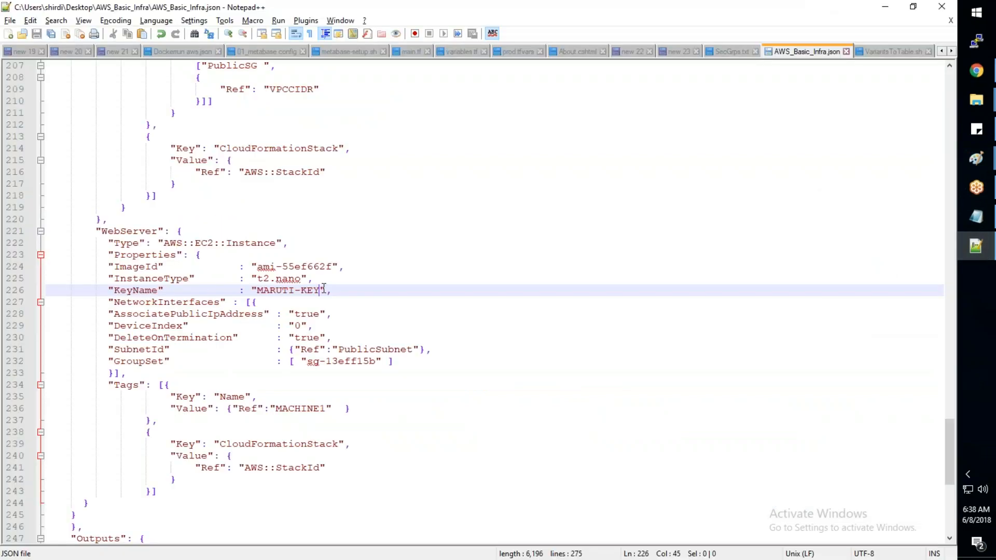
key(ctrl+BackSpace)
key(ctrl+BackSpace)
key(ctrl+BackSpace)
text(SP-Key)
- In the VPC console in Chrome, clear the security group filter and copy the group ID of TATA_Allow_All_SG
key(alt+Tab)
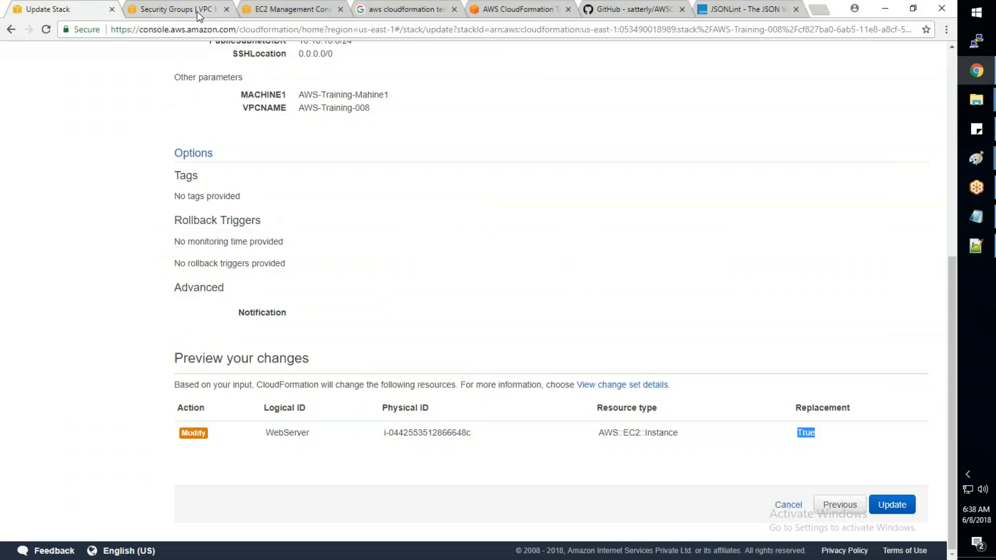
click(197, 15)
scroll(394, 234, down, 1)
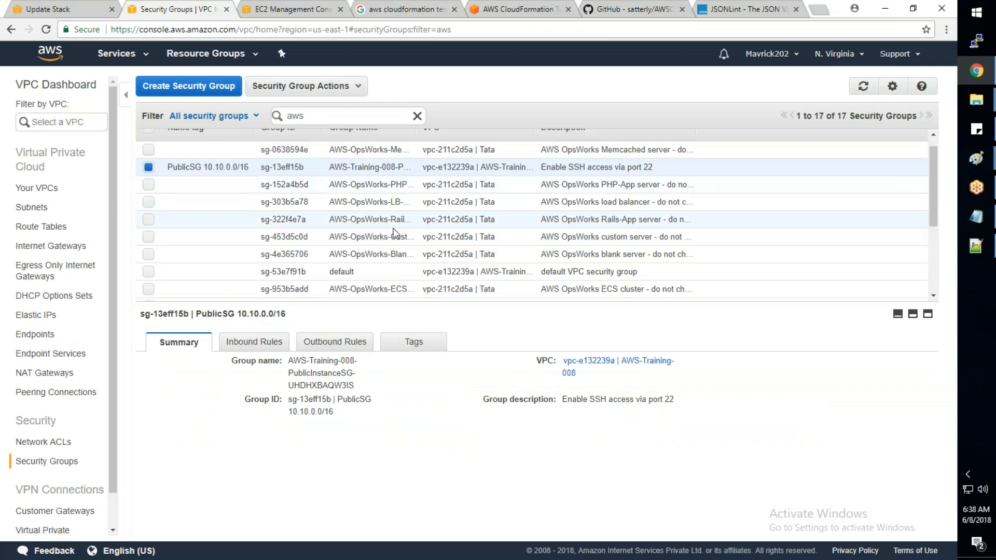
scroll(395, 233, down, 3)
scroll(412, 153, up, 4)
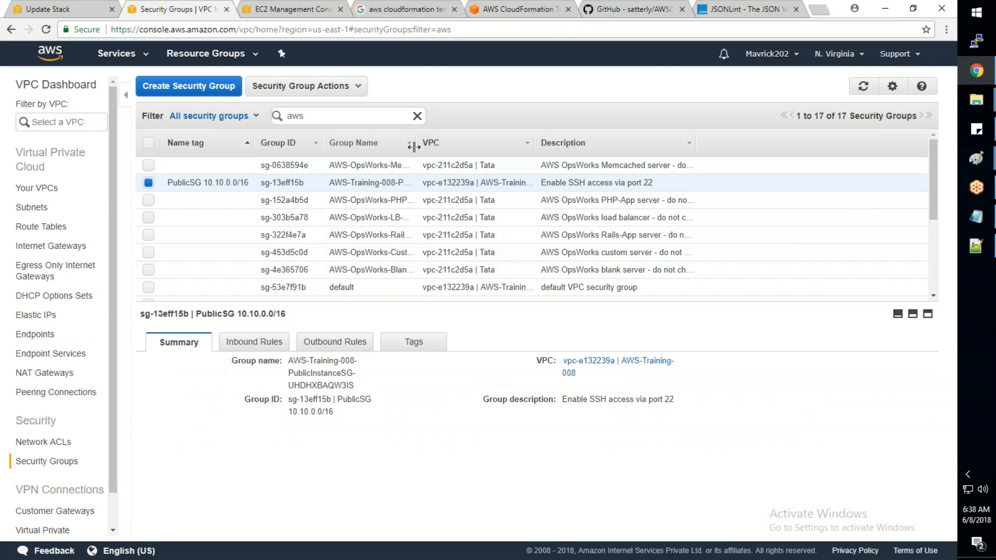
double_click(314, 115)
key(BackSpace)
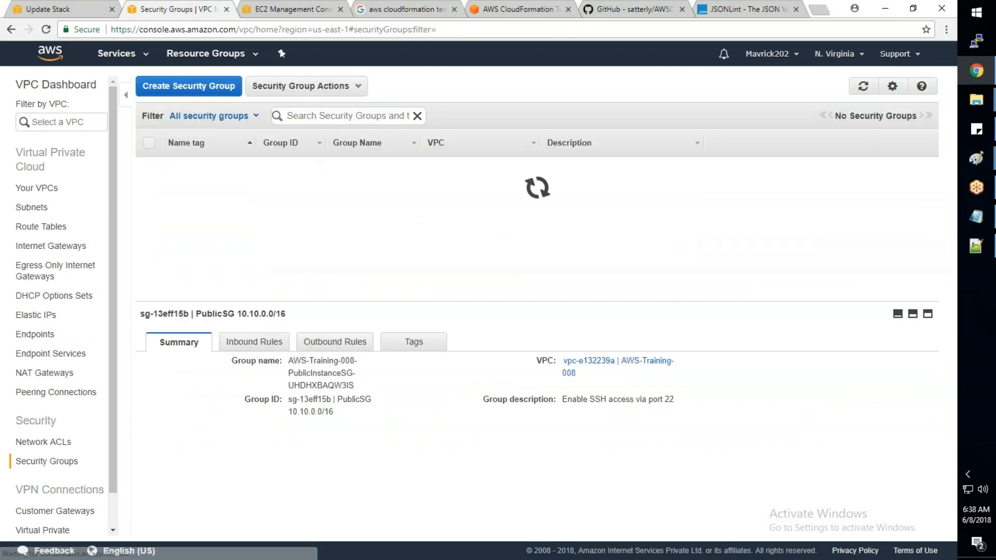
click(307, 287)
drag(336, 375, 290, 376)
key(ctrl+c)
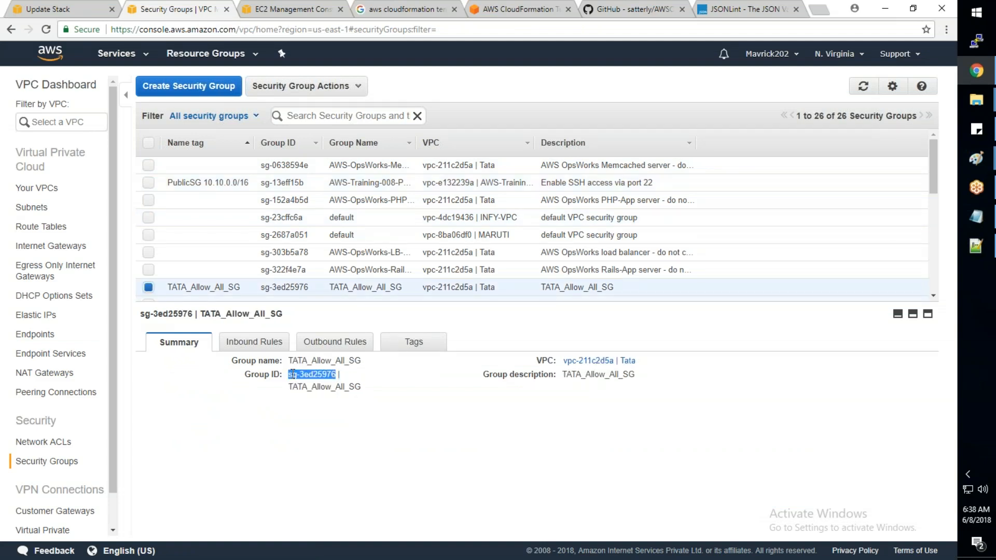
- In Notepad++, replace the WebServer GroupSet value with sg-3ed25976 and save AWS_Basic_Infra.json
key(alt+Tab)
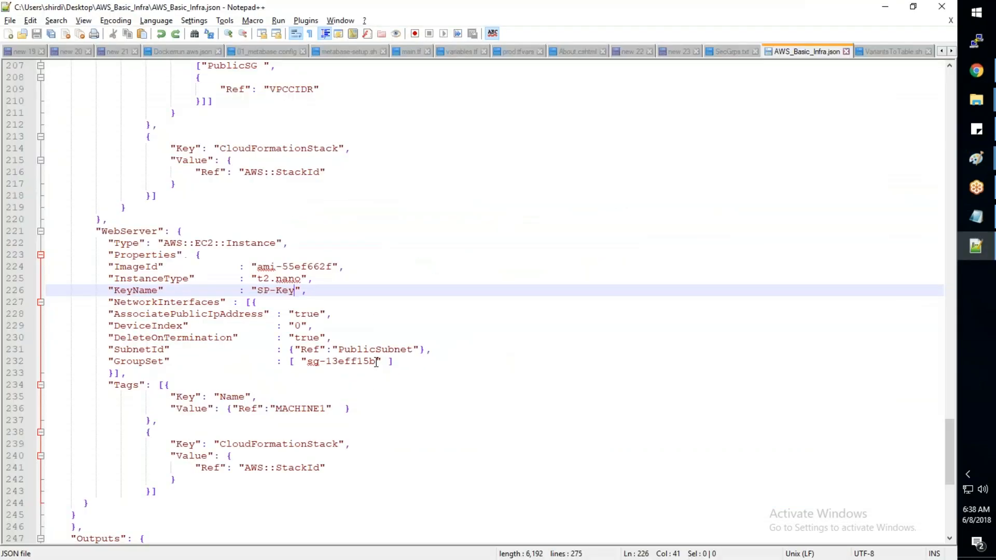
drag(307, 361, 375, 361)
key(ctrl+v)
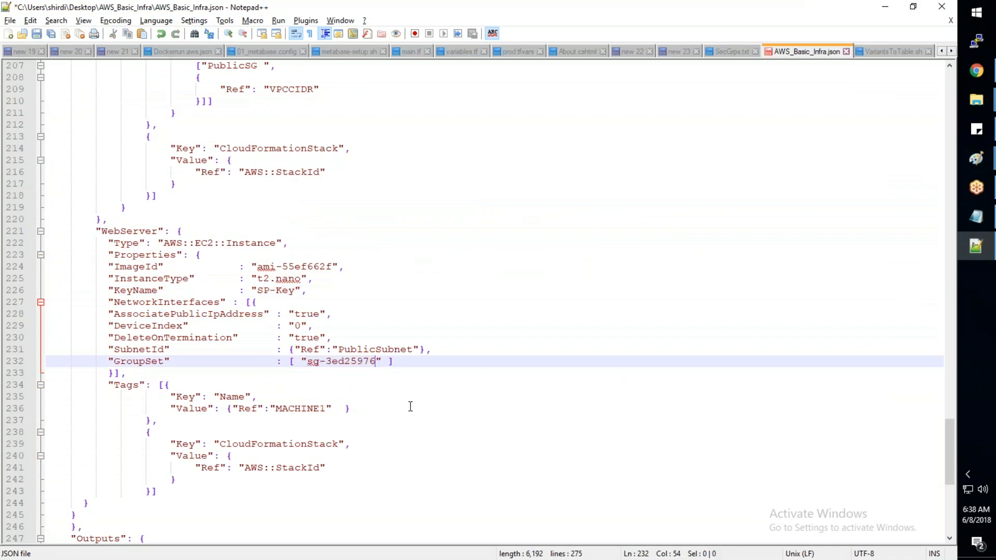
key(ctrl+s)
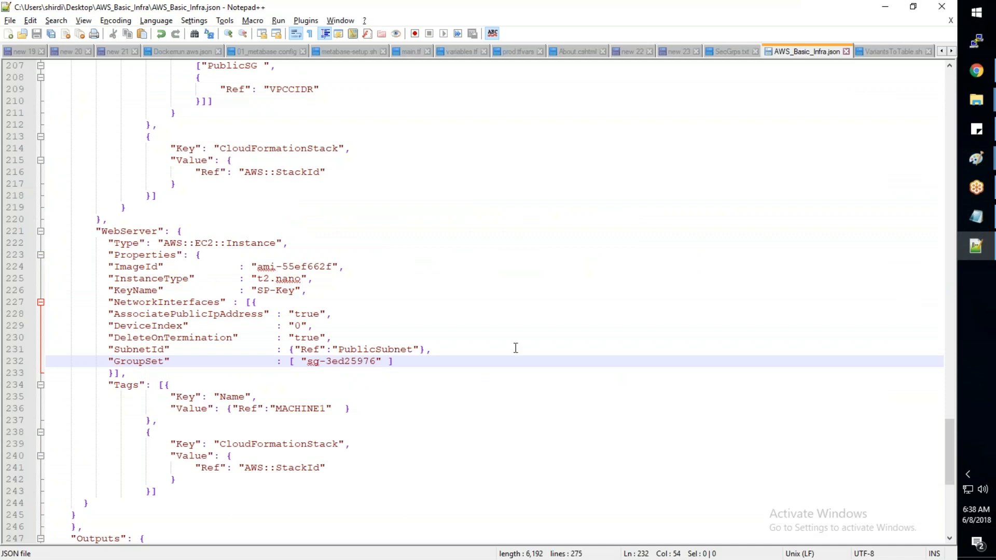
- Return to the CloudFormation page in Chrome and cancel the pending update of AWS-Training-008
mouse_move(976, 73)
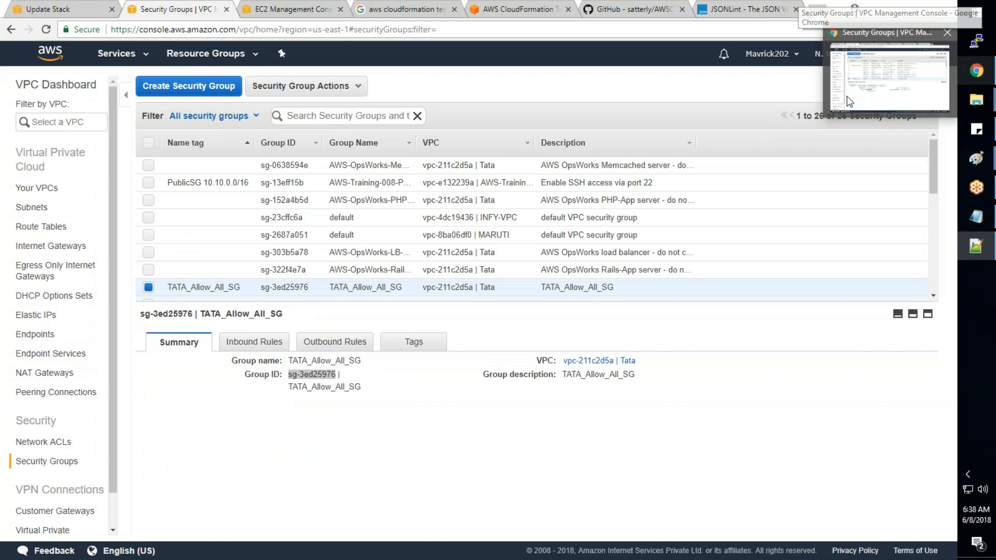
click(849, 101)
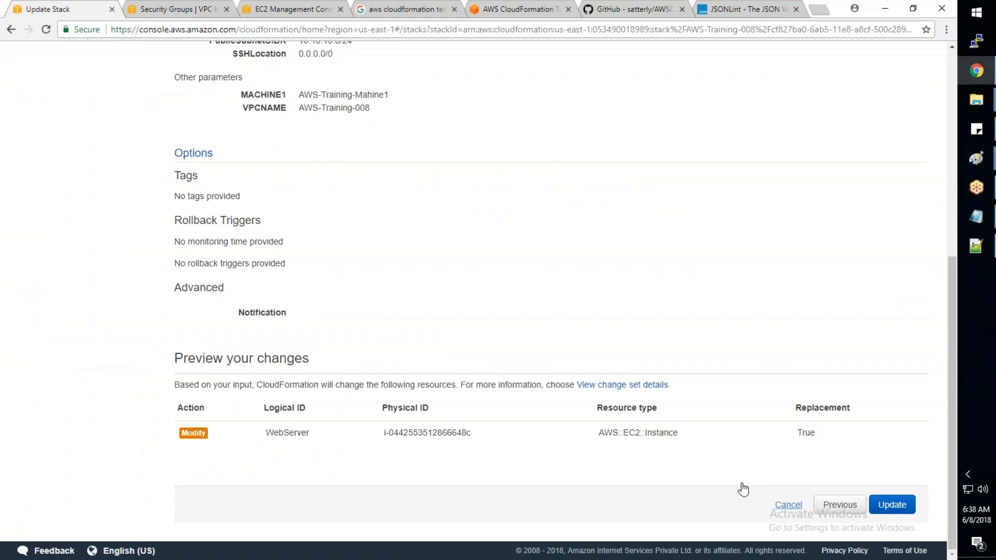
click(788, 504)
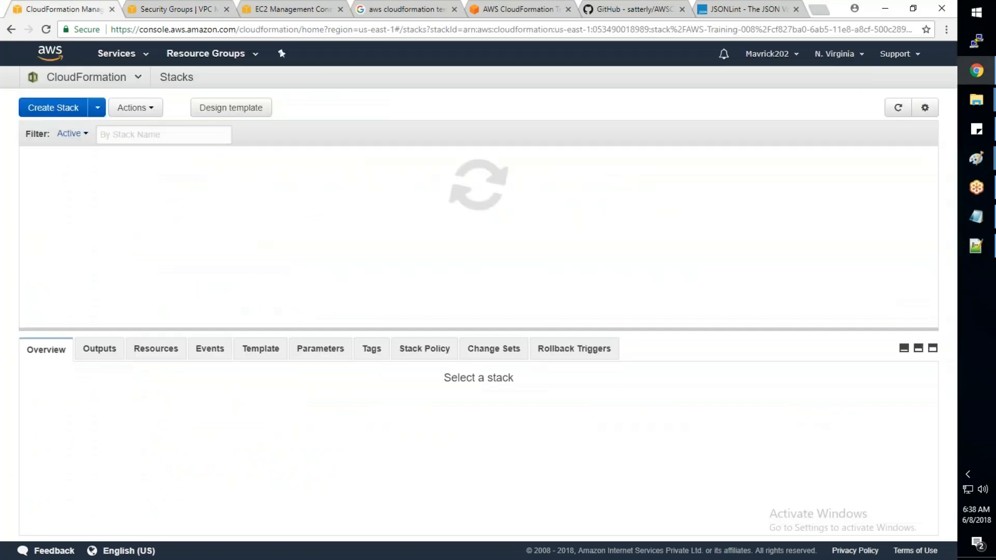
- Start an update of stack AWS-Training-008 and choose AWS_Basic_Infra.json as the template to upload to Amazon S3
click(135, 107)
key(alt+Tab)
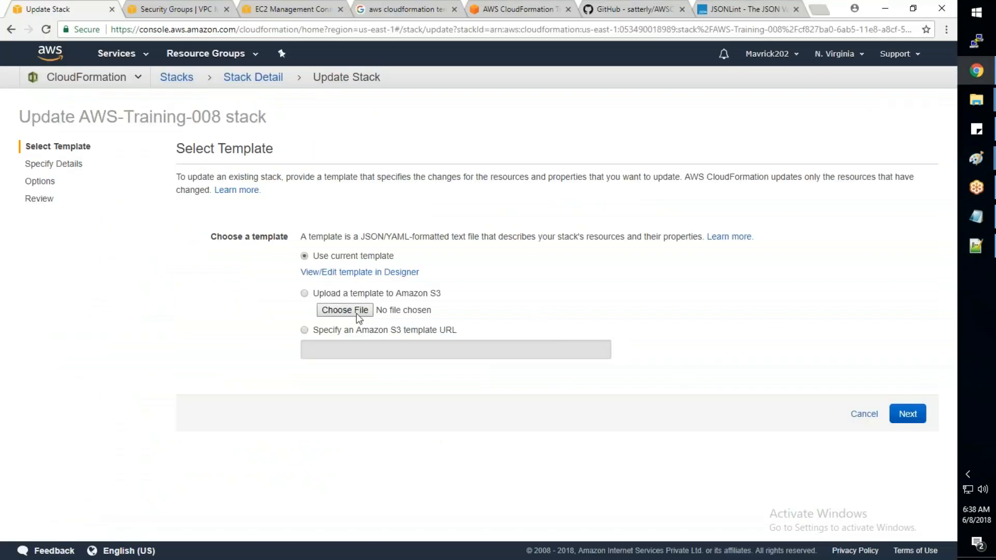
click(350, 297)
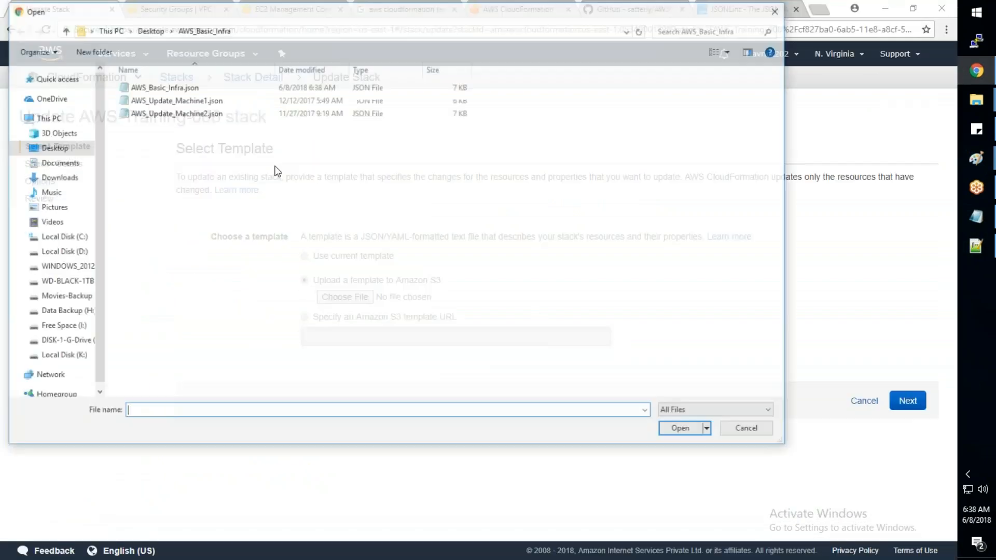
click(233, 86)
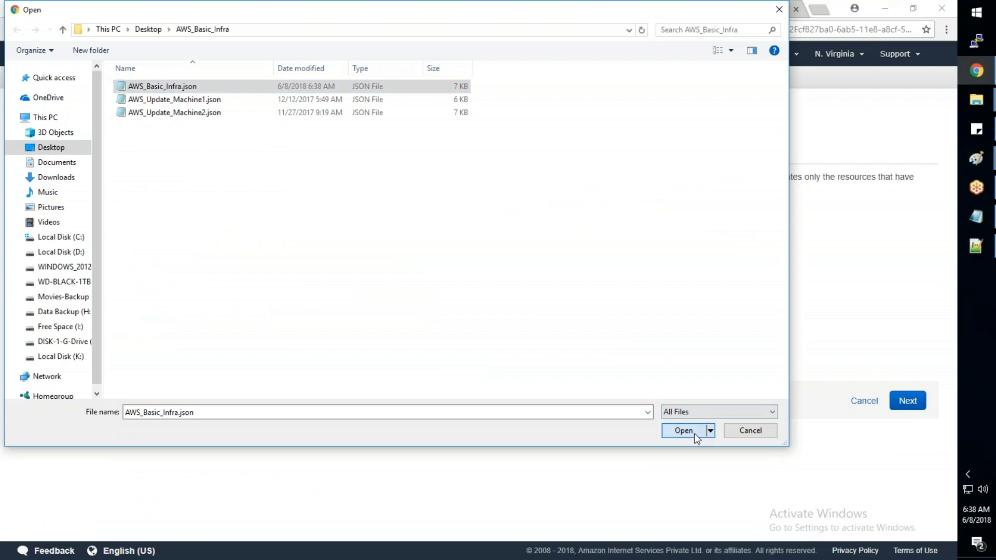
click(695, 432)
- Continue through the stack details and options without changing any values and bring up the preview of changes on the review page
click(908, 402)
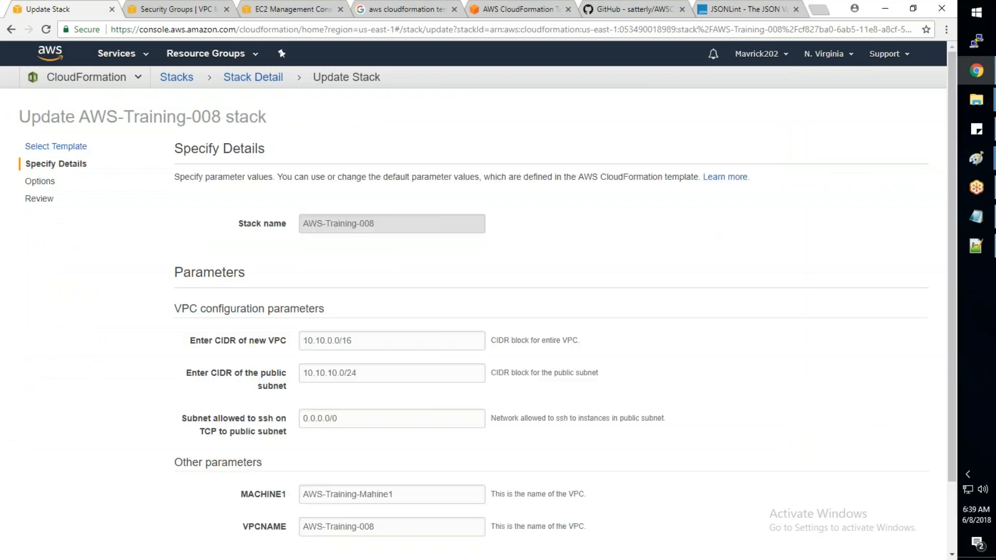
scroll(473, 312, down, 1)
scroll(473, 311, down, 3)
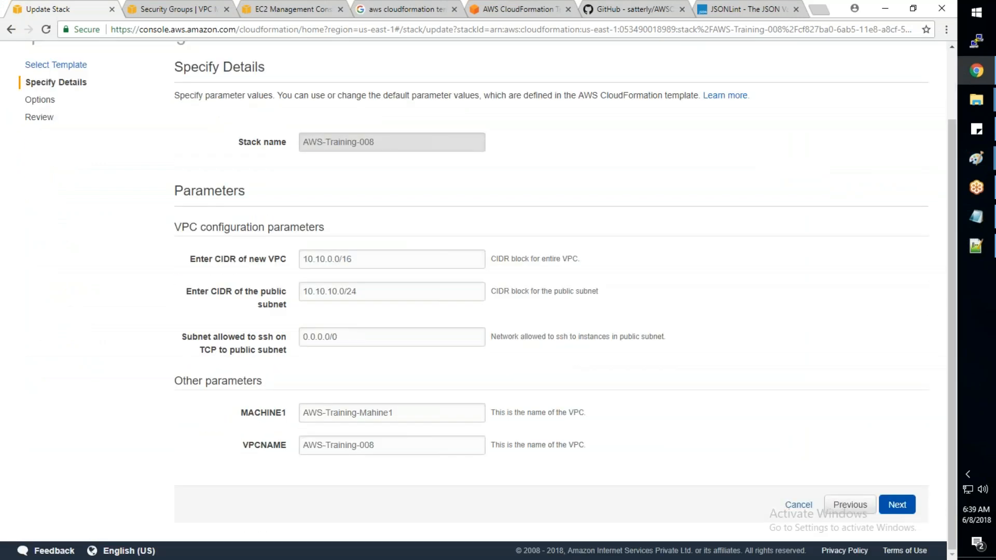
click(896, 502)
scroll(895, 497, down, 10)
click(892, 501)
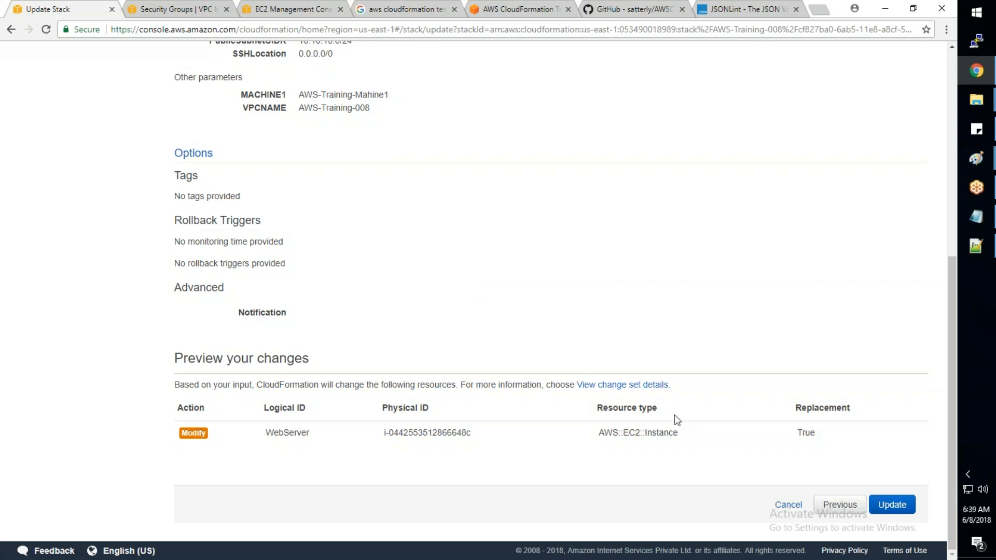
- Open the change set details for the update and look through its changes and submitted input
click(642, 386)
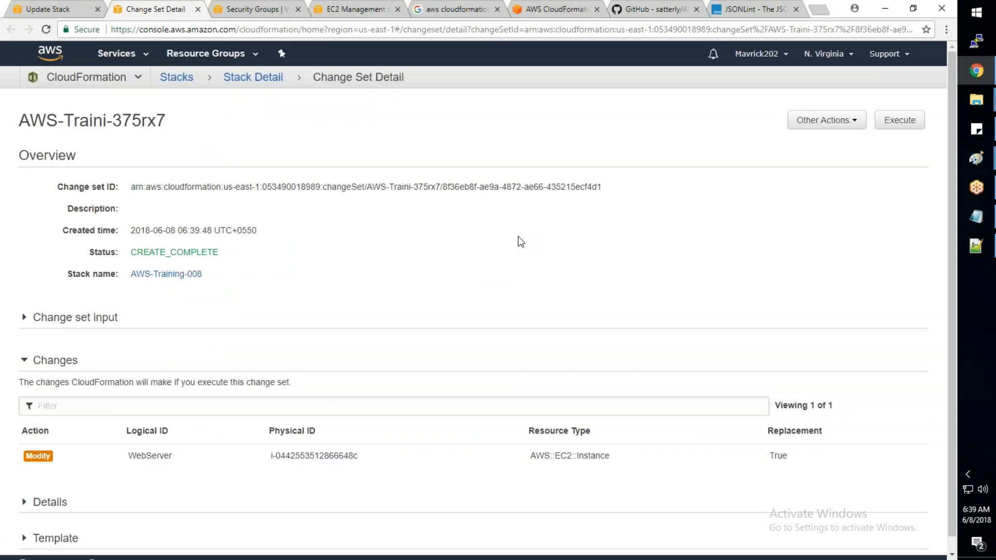
scroll(520, 242, down, 1)
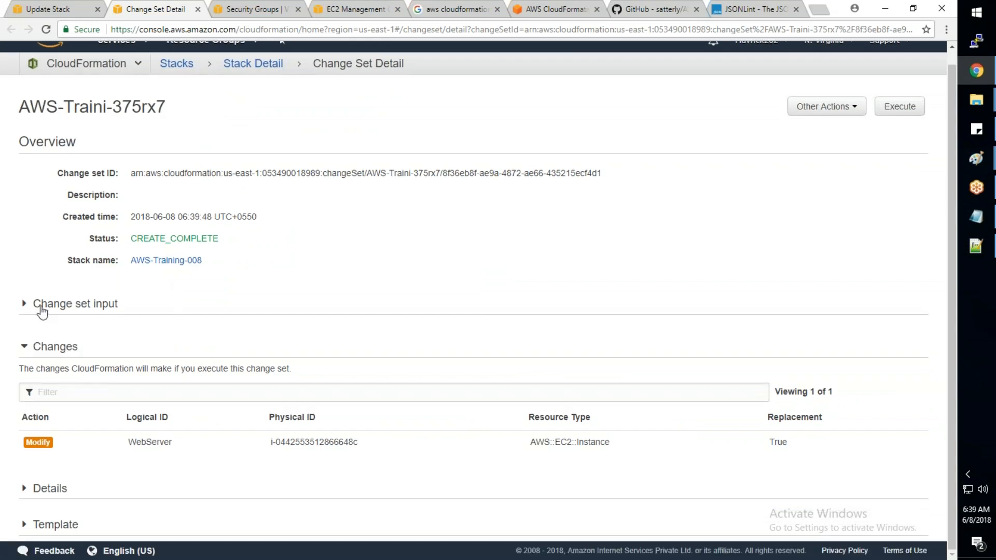
click(31, 308)
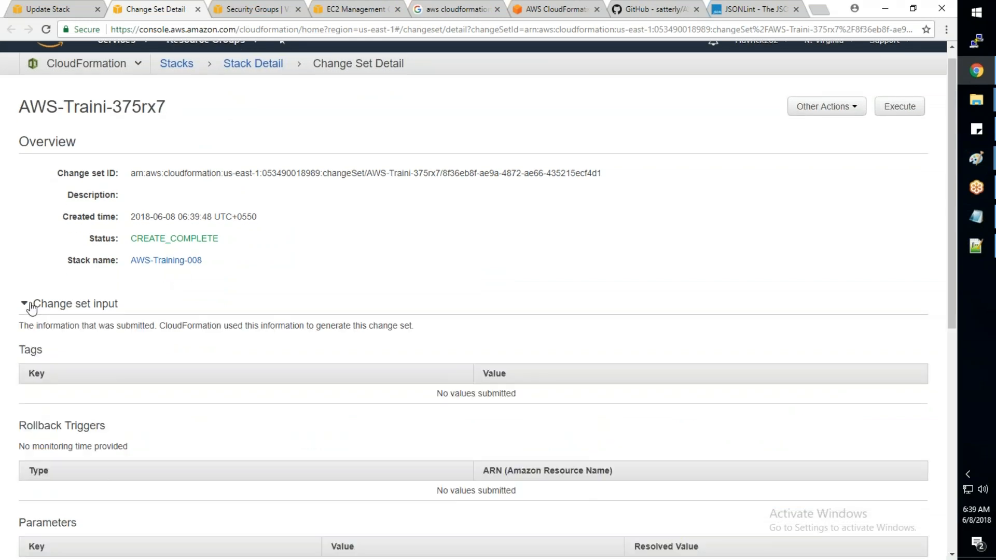
click(32, 308)
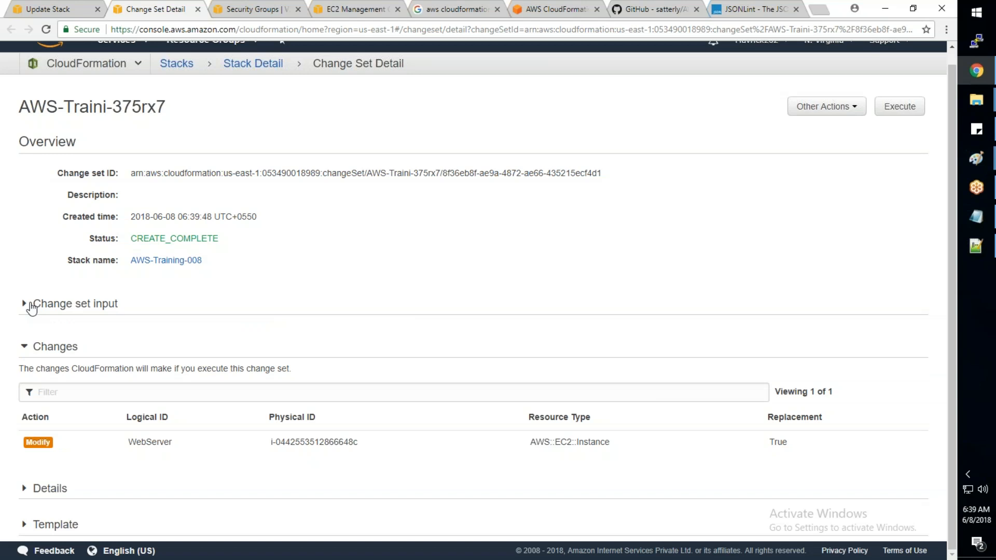
- Expand the change set's template and details and examine which WebServer property requires recreation
click(24, 525)
scroll(24, 526, down, 1)
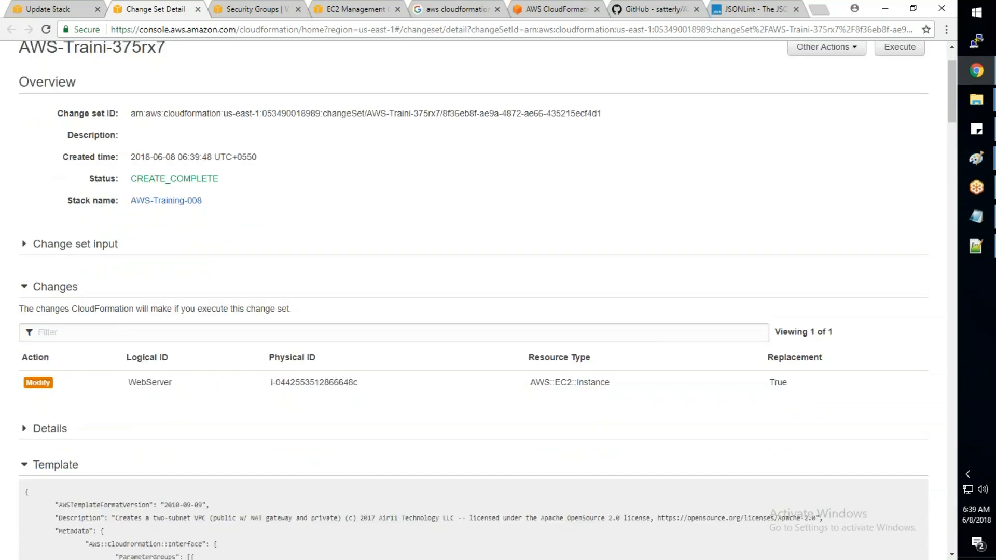
scroll(70, 415, down, 5)
scroll(70, 415, up, 5)
click(62, 426)
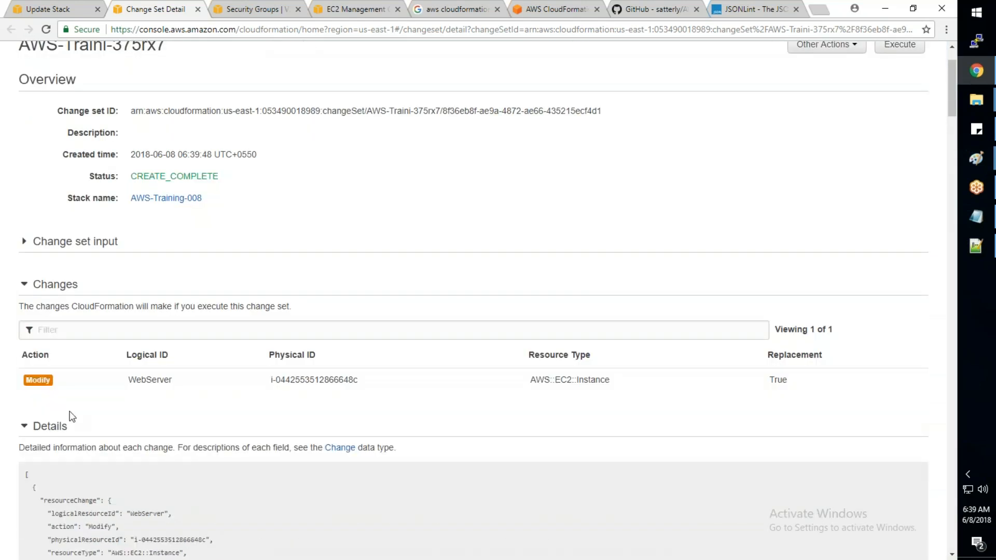
scroll(70, 415, down, 1)
scroll(72, 417, down, 5)
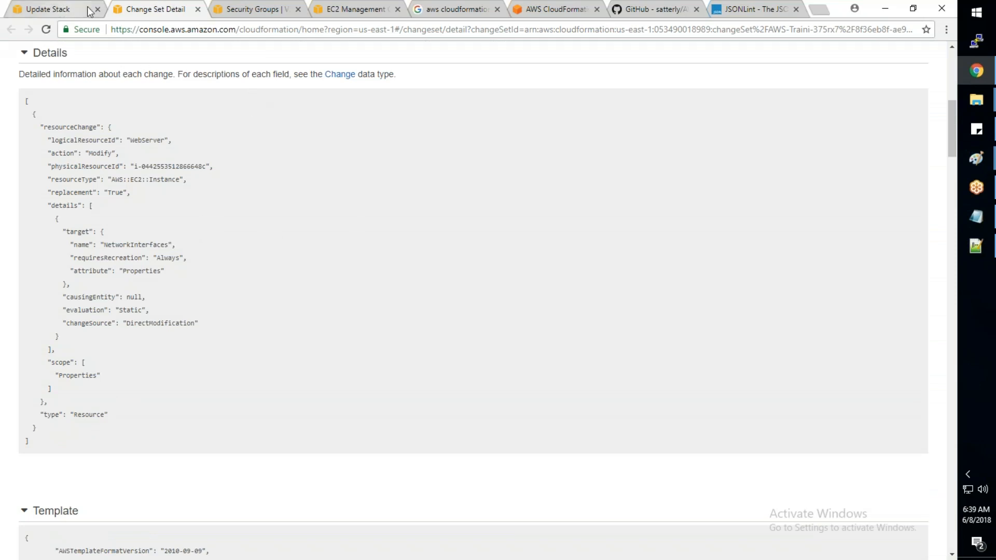
- In the EC2 console, start launching an instance with the first listed AMI and the t2.nano type, continuing to the instance details
click(340, 16)
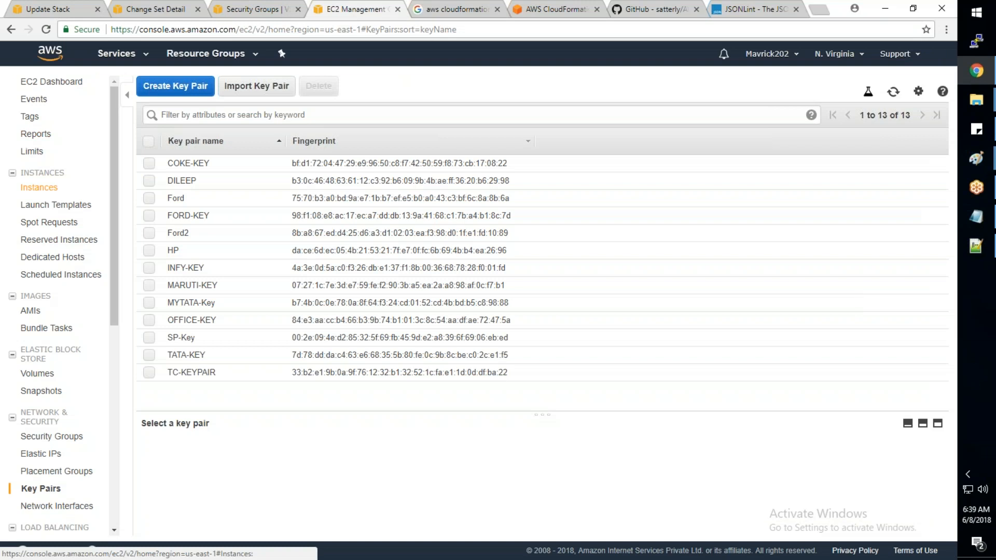
click(39, 187)
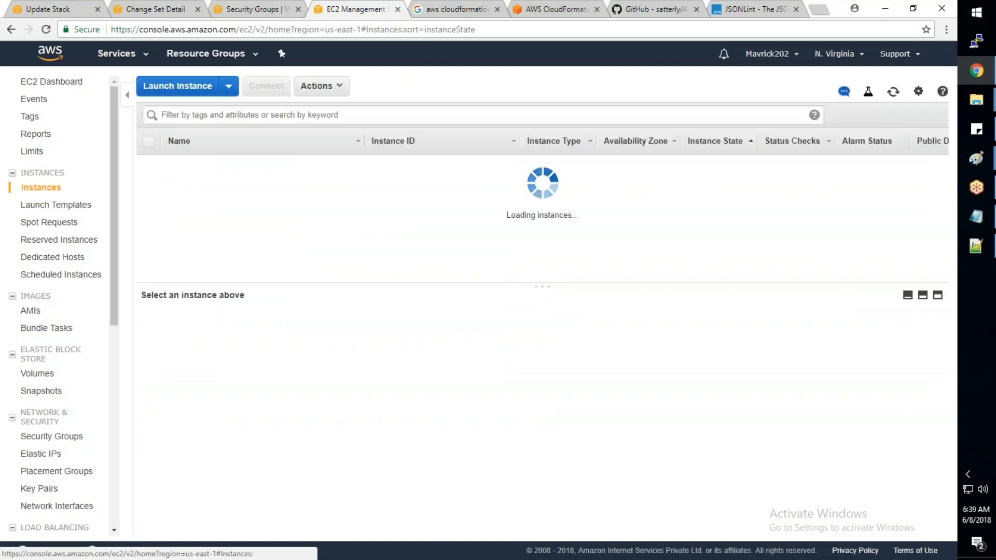
click(191, 96)
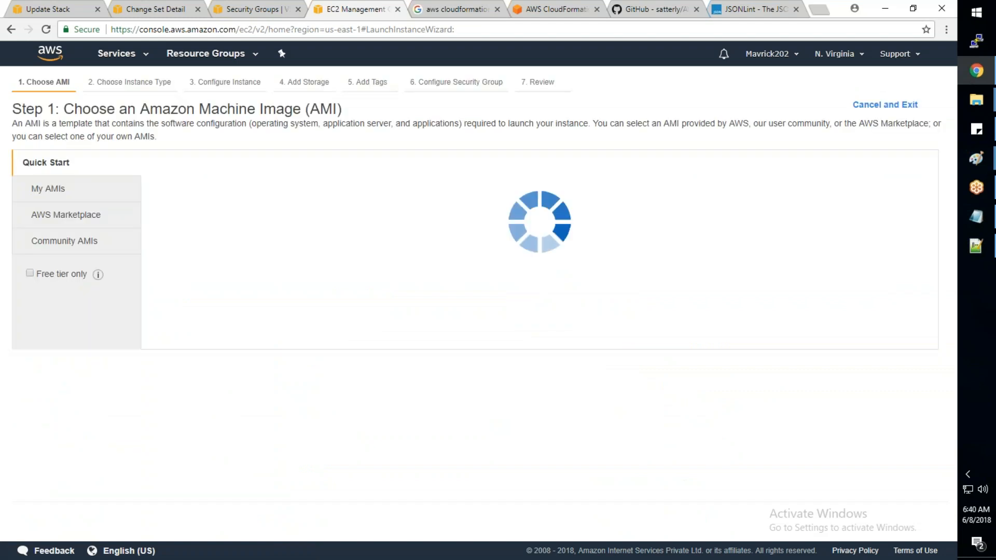
click(875, 195)
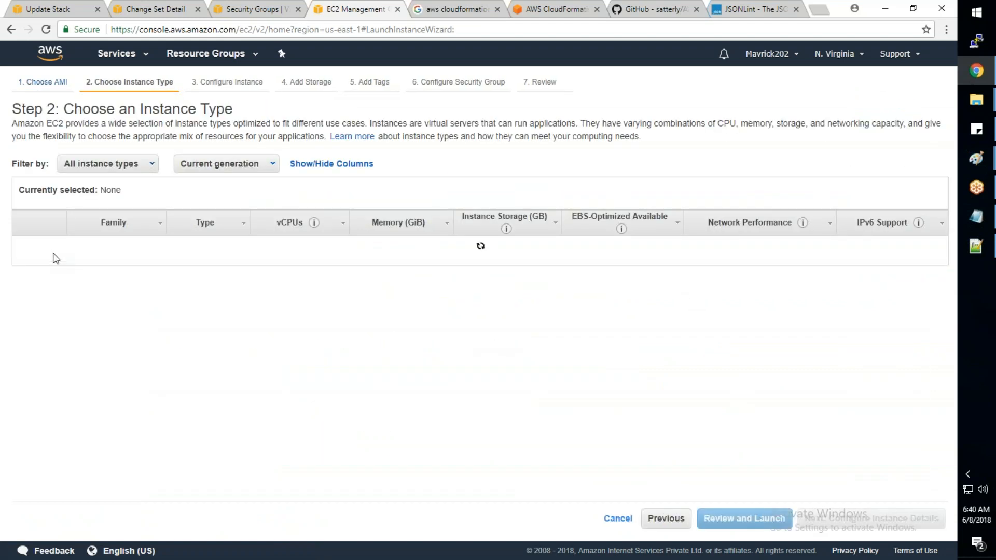
click(24, 249)
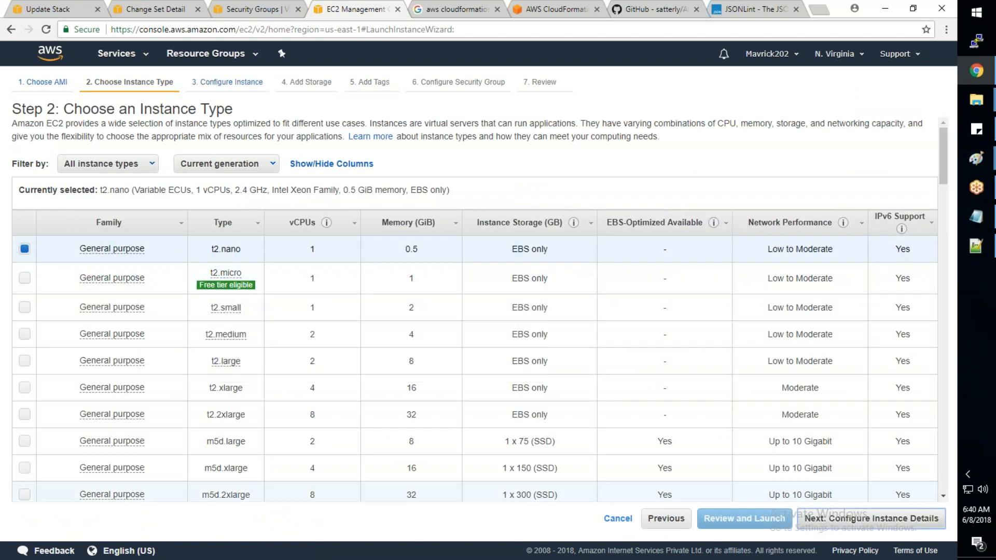
click(872, 519)
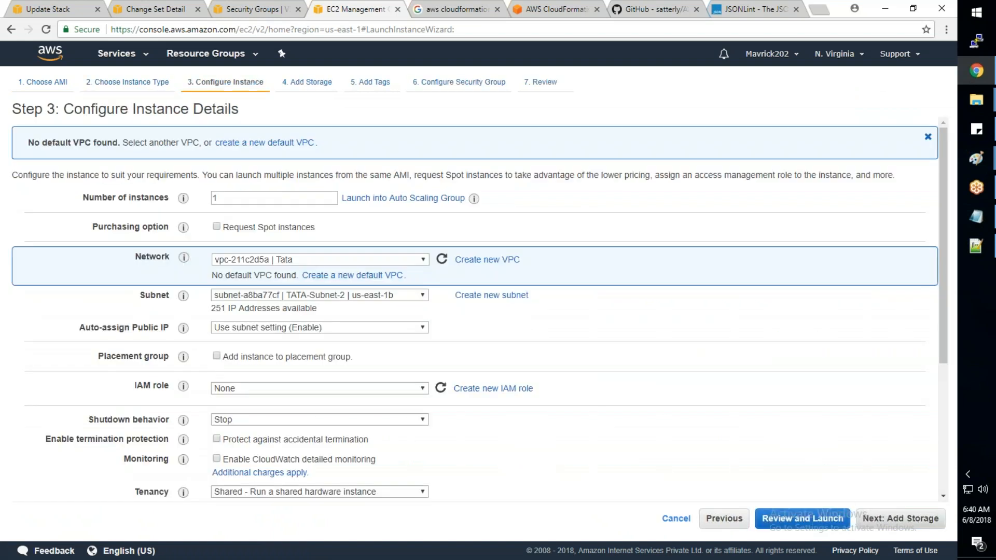
- Set the new instance's network to MARUTI and switch it to the AWS-Training-008 VPC
click(317, 259)
click(311, 282)
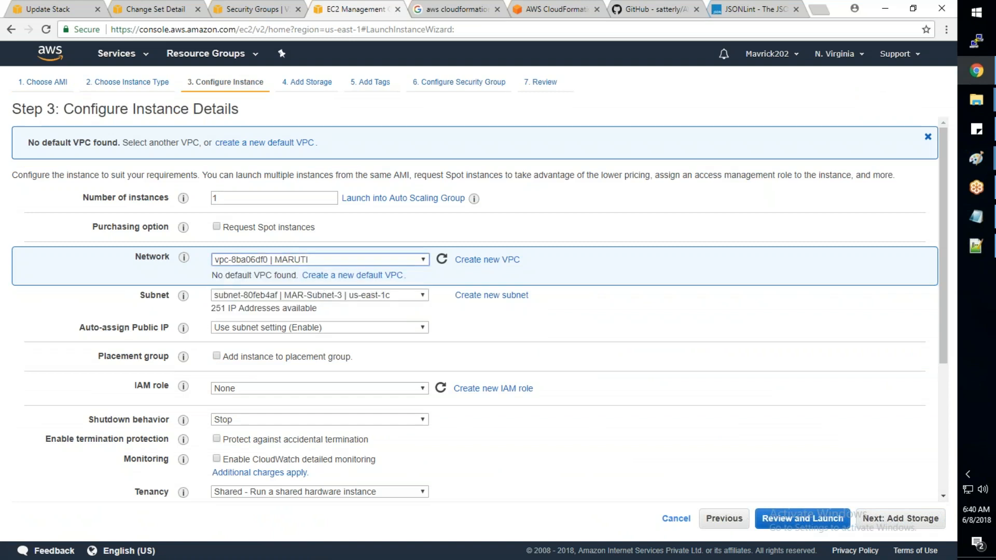
click(316, 259)
click(308, 315)
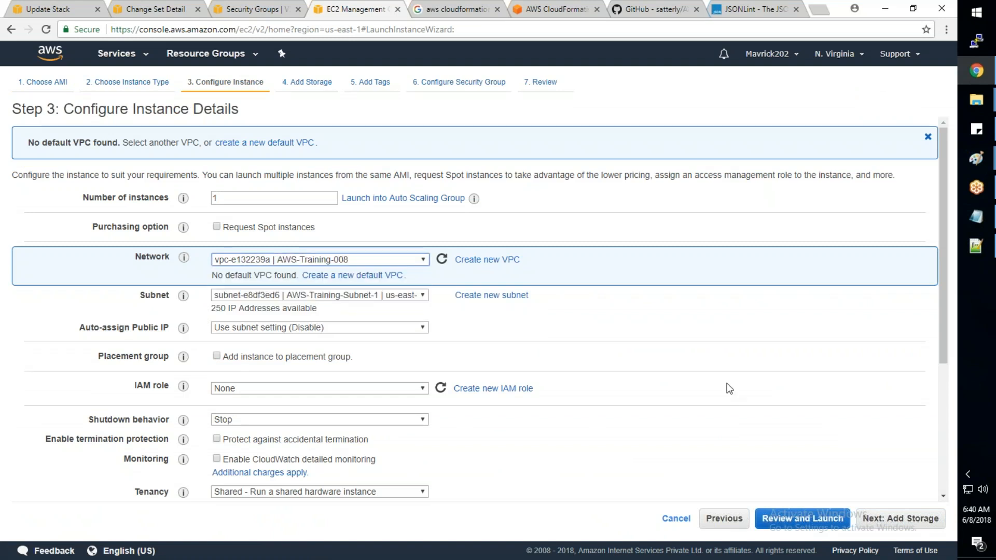
- Continue to the security group configuration, list the existing security groups for the chosen VPC, and cancel the instance launch
click(885, 519)
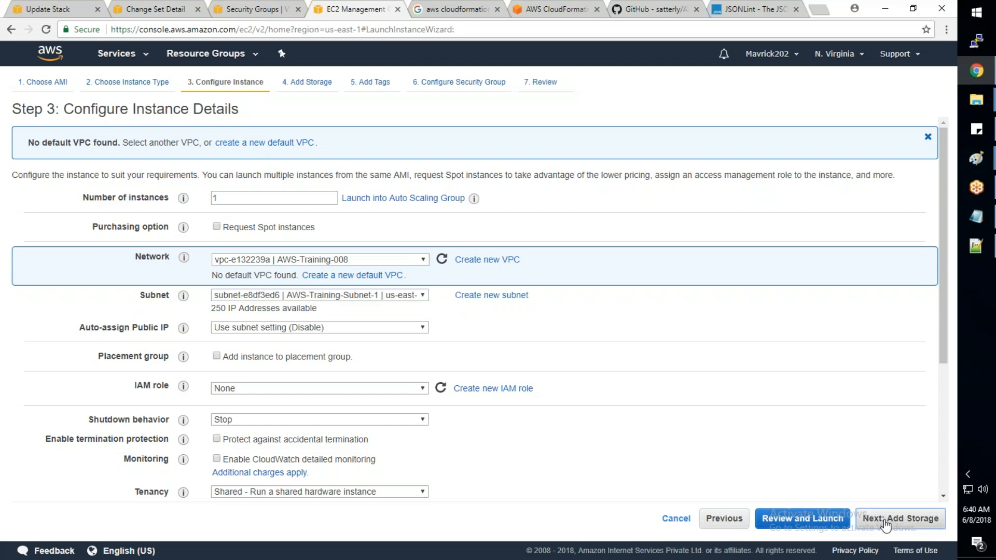
click(899, 519)
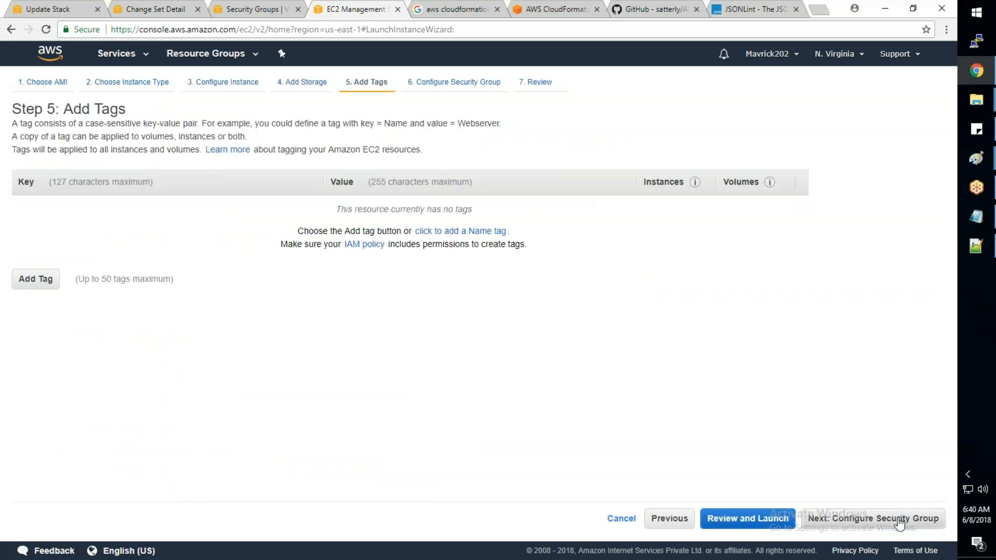
click(909, 519)
click(202, 172)
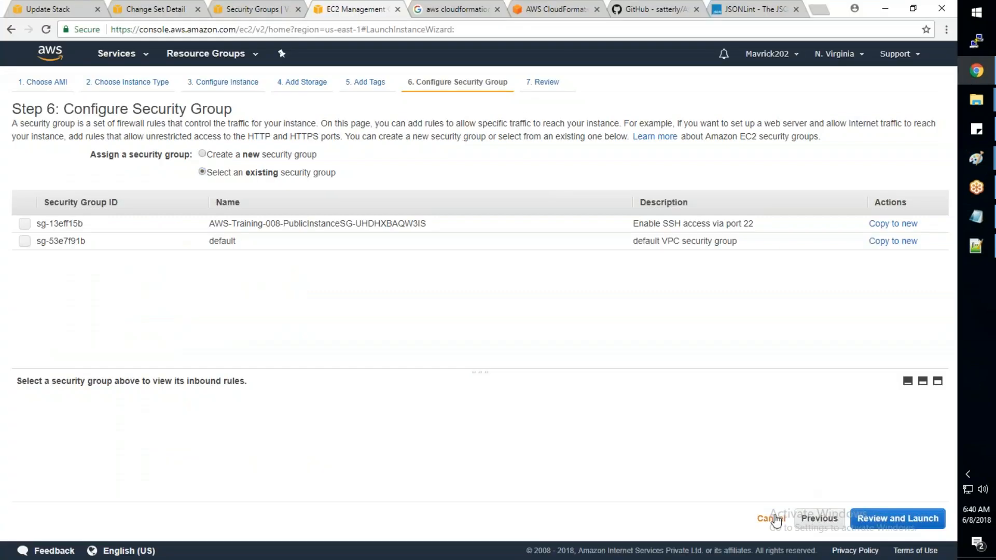
click(776, 520)
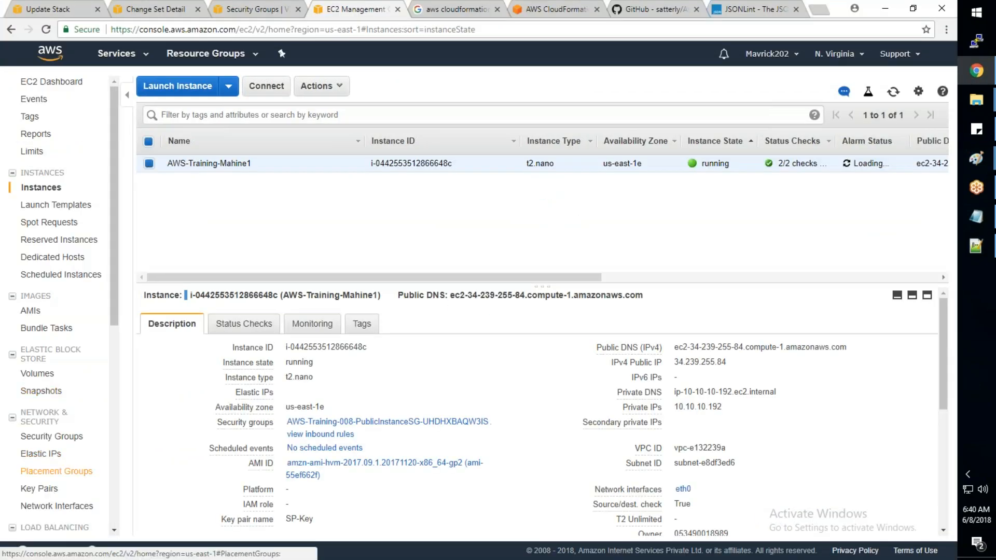
- Switch to Notepad++ and review the resource definitions above WebServer in AWS_Basic_Infra.json, up to the public subnet
scroll(52, 467, down, 5)
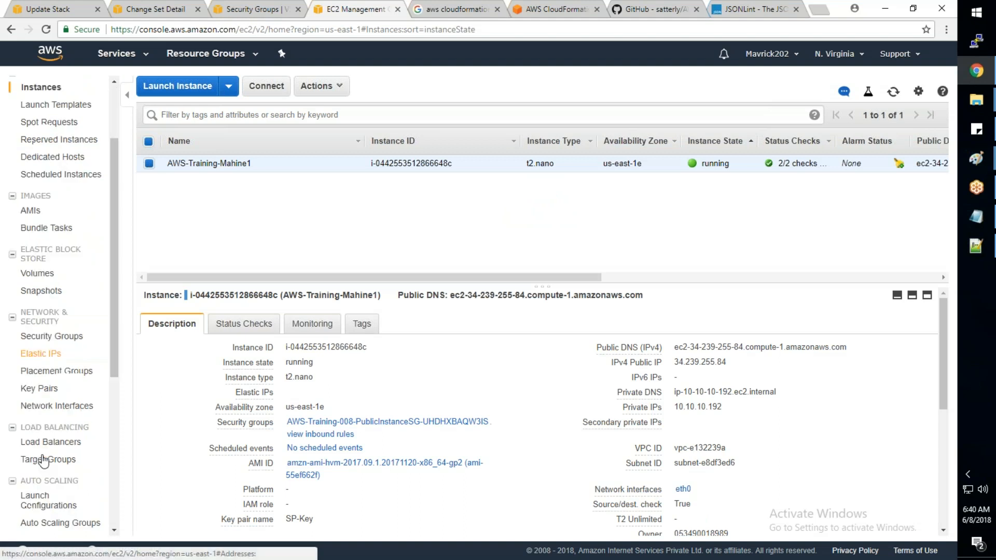
click(976, 245)
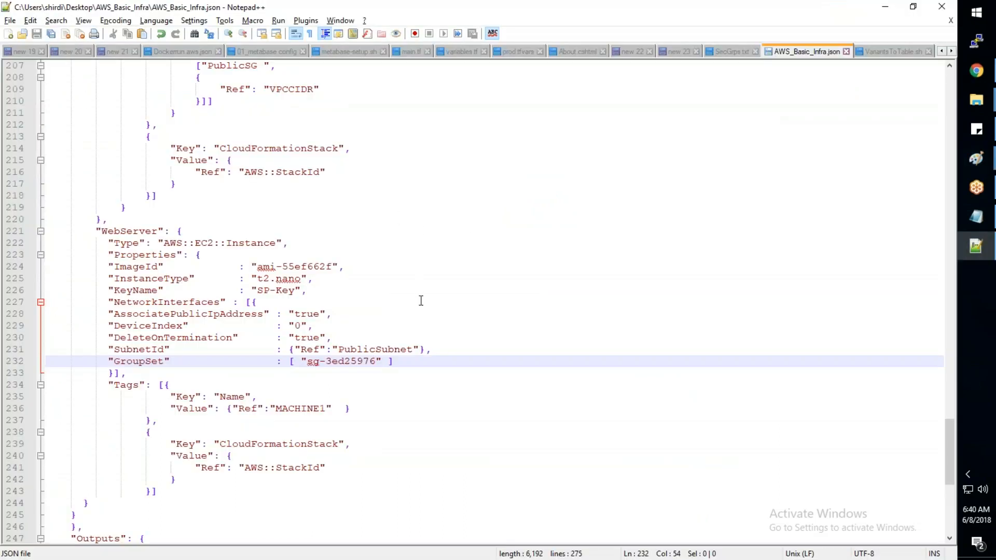
key(ctrl+z)
scroll(424, 298, up, 5)
scroll(424, 297, up, 20)
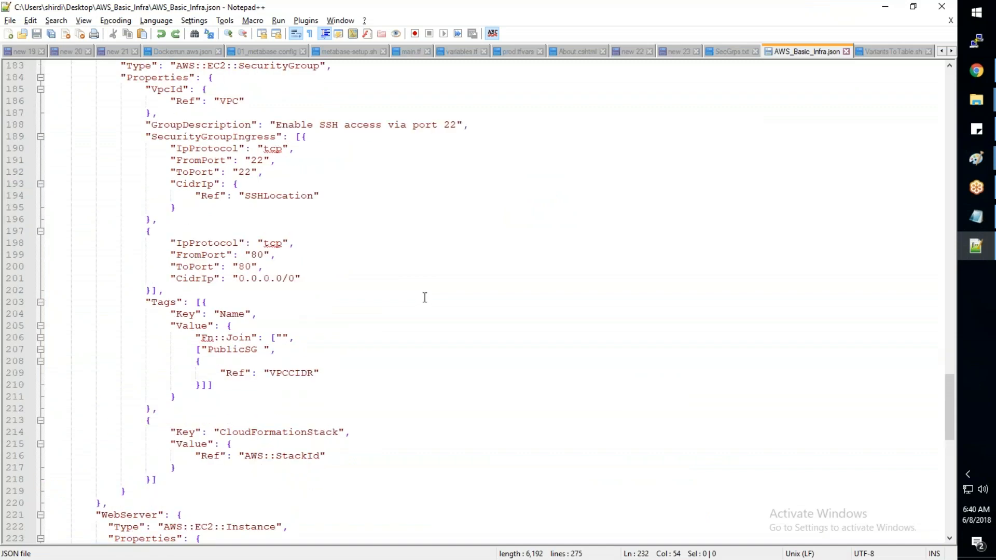
scroll(425, 290, up, 5)
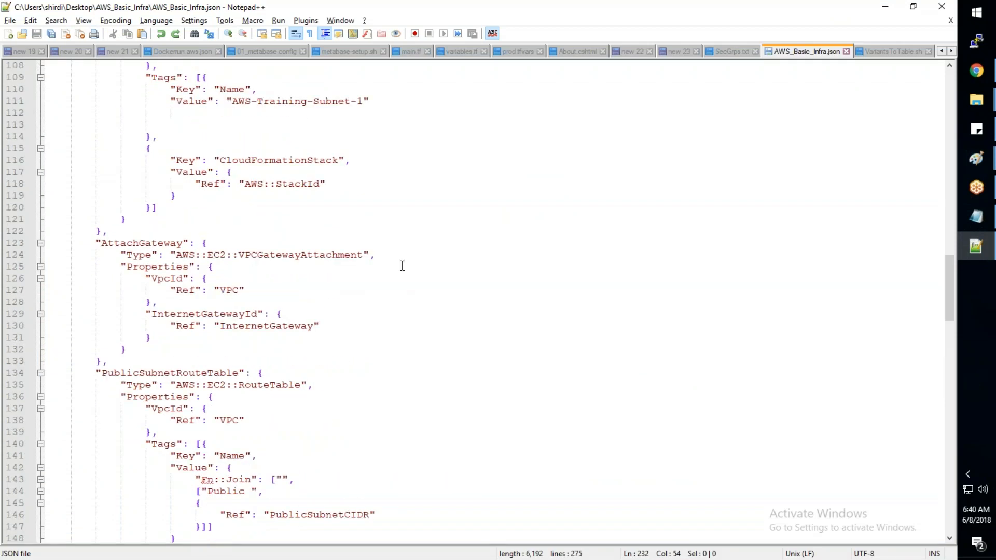
scroll(402, 266, up, 4)
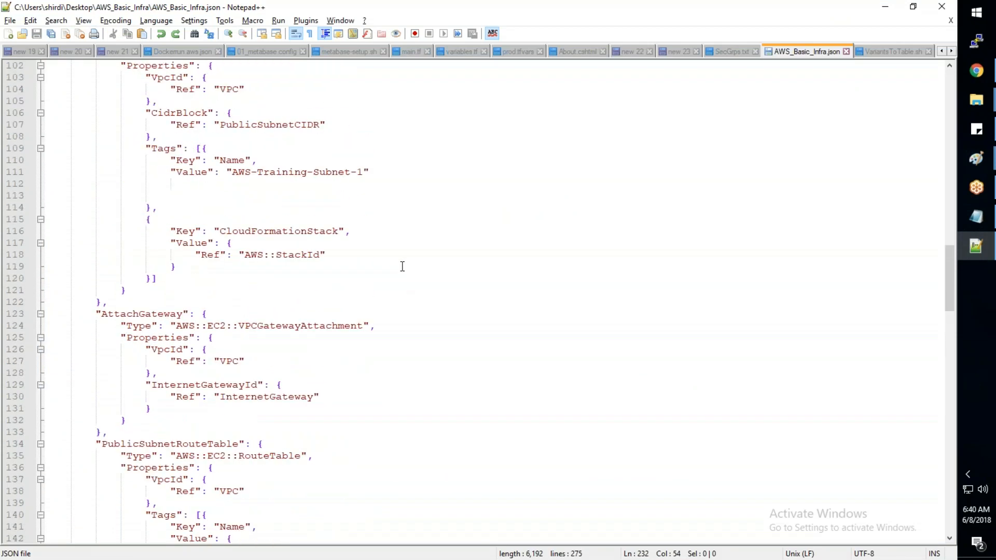
- Switch to Chrome and, in the VPC console, start a new security group named Allow_All in the AWS-Training-008 VPC
key(alt+Tab)
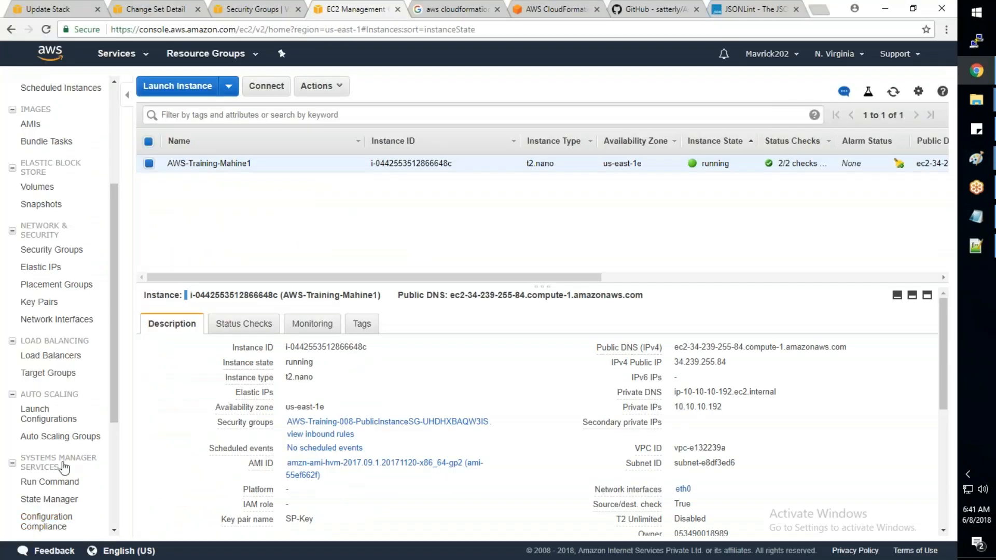
scroll(68, 442, down, 3)
scroll(63, 465, down, 1)
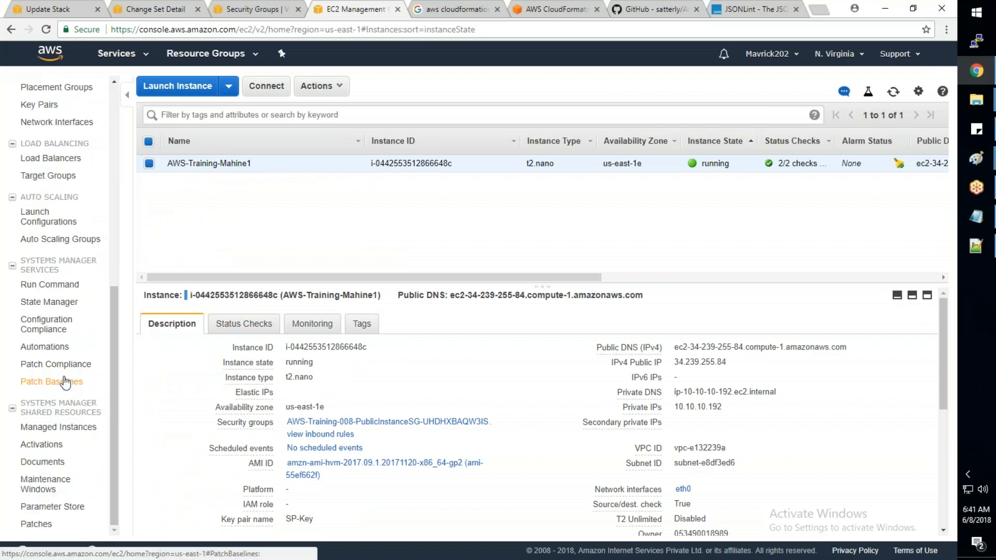
scroll(65, 383, up, 3)
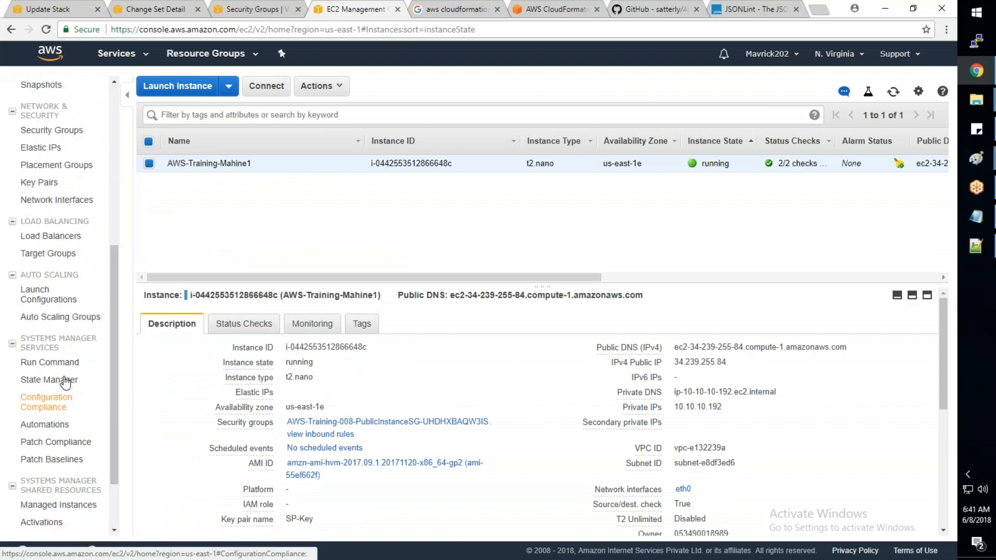
click(248, 10)
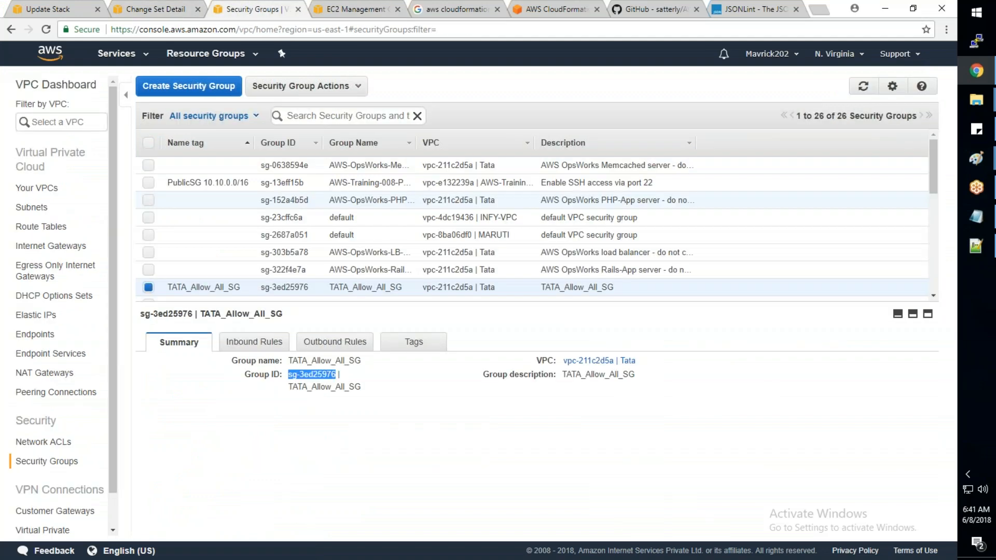
click(199, 85)
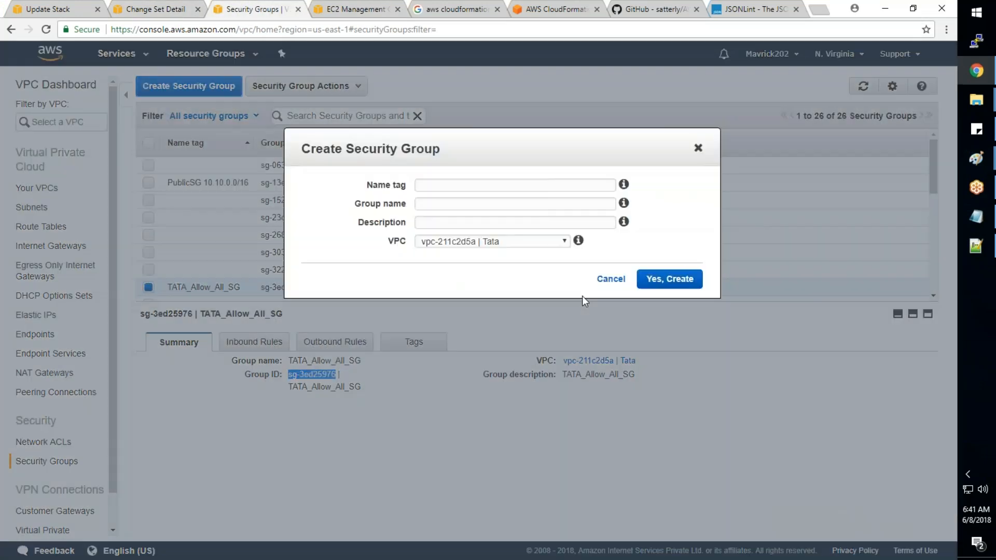
click(492, 241)
click(451, 295)
click(430, 186)
text(Allow_All)
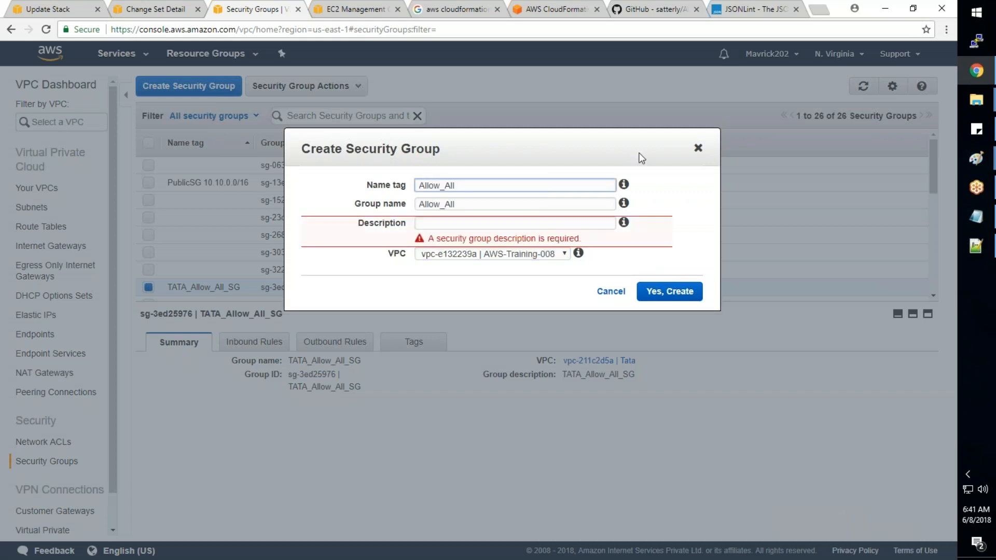
- Set the new security group's description to Allow_All and create the group
key(ctrl+a)
click(462, 227)
text(sg-3ed25976)
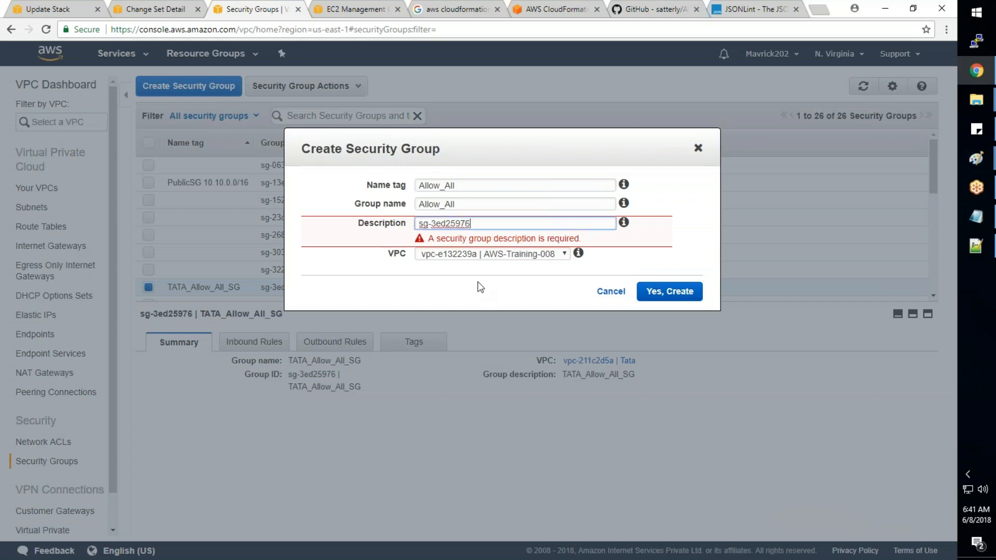
click(482, 204)
key(ctrl+a)
key(ctrl+c)
click(446, 227)
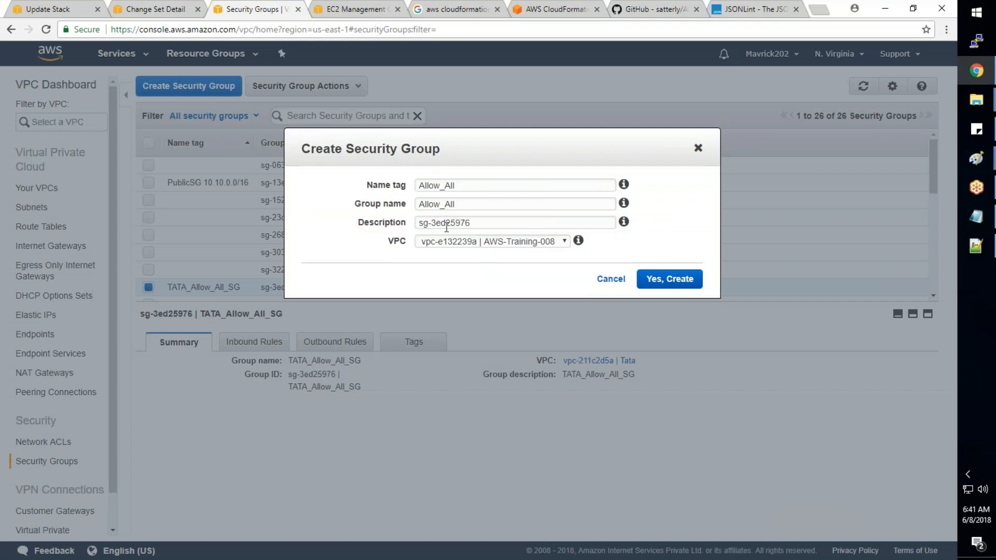
key(ctrl+a)
key(ctrl+v)
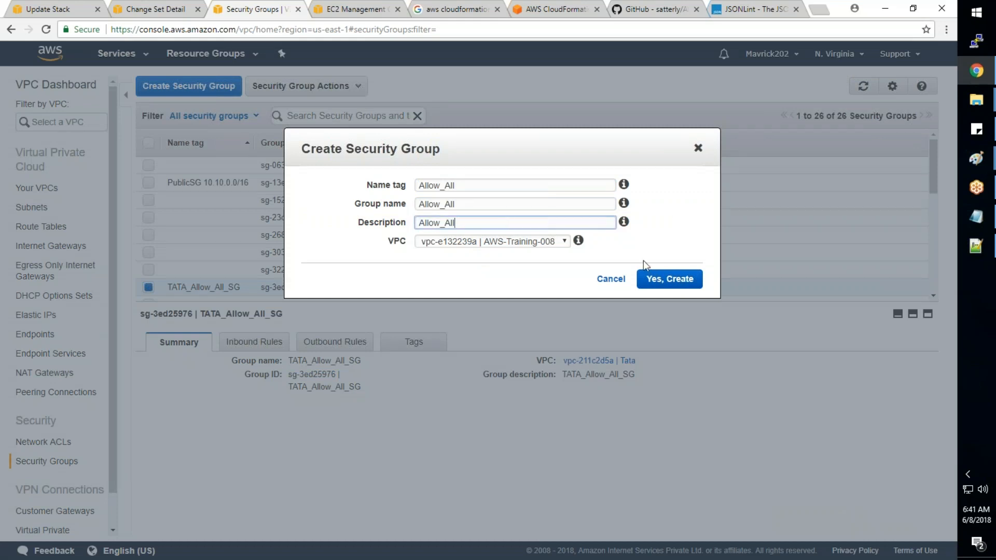
click(674, 281)
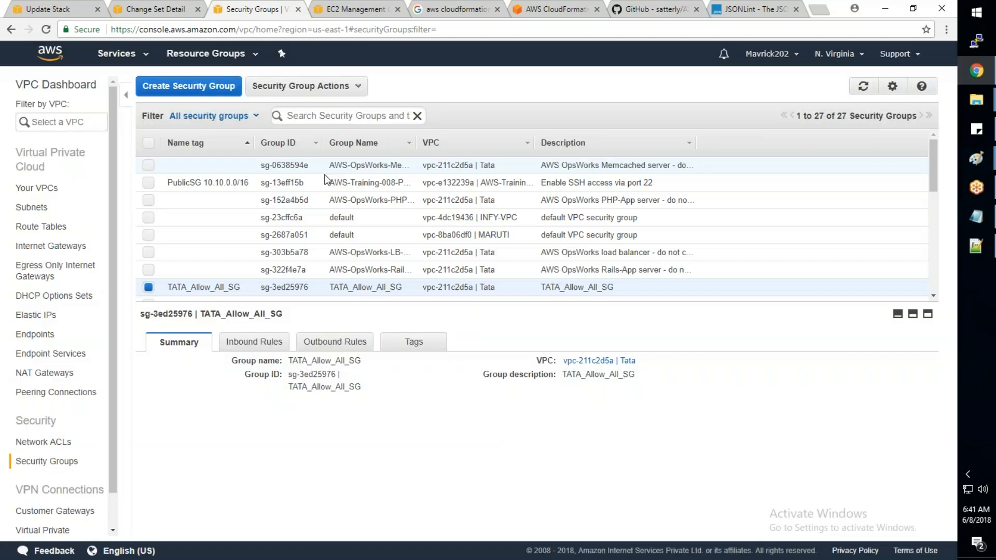
- Filter the security groups by Allow_All and select the one belonging to the AWS-Training-008 VPC
click(318, 116)
key(ctrl+v)
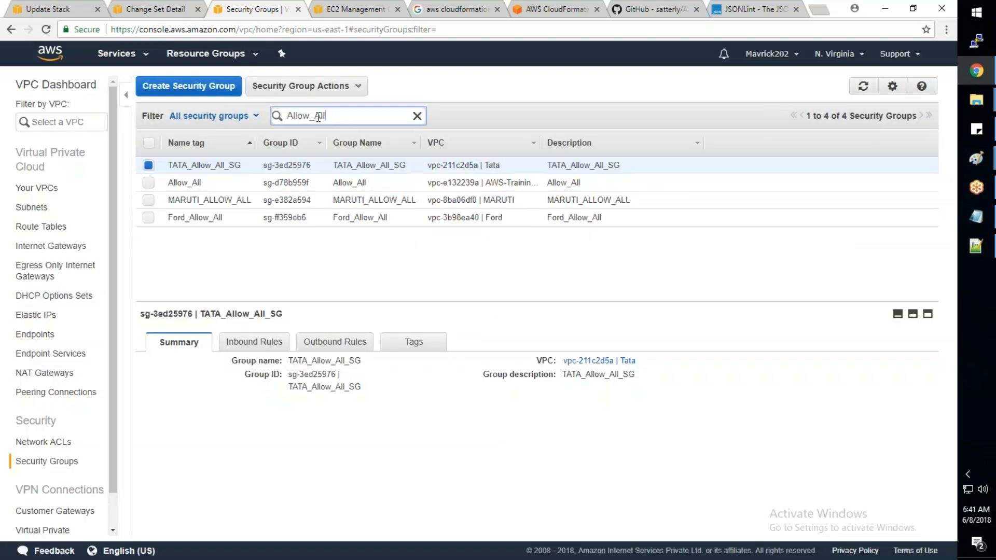
click(386, 187)
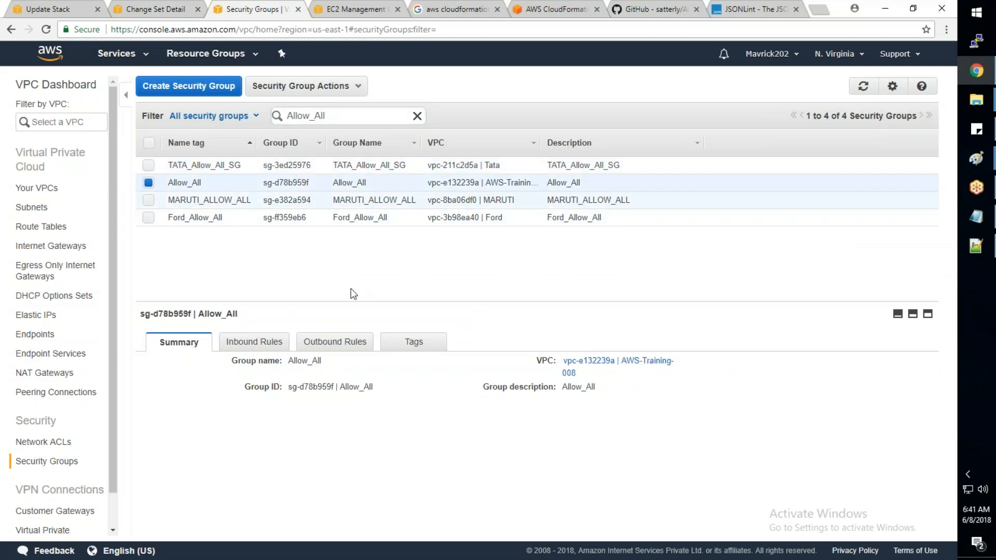
- Add an inbound rule to the Allow_All group permitting ALL Traffic from source 0.0.0.0/0, and save it
click(257, 342)
click(157, 364)
click(197, 410)
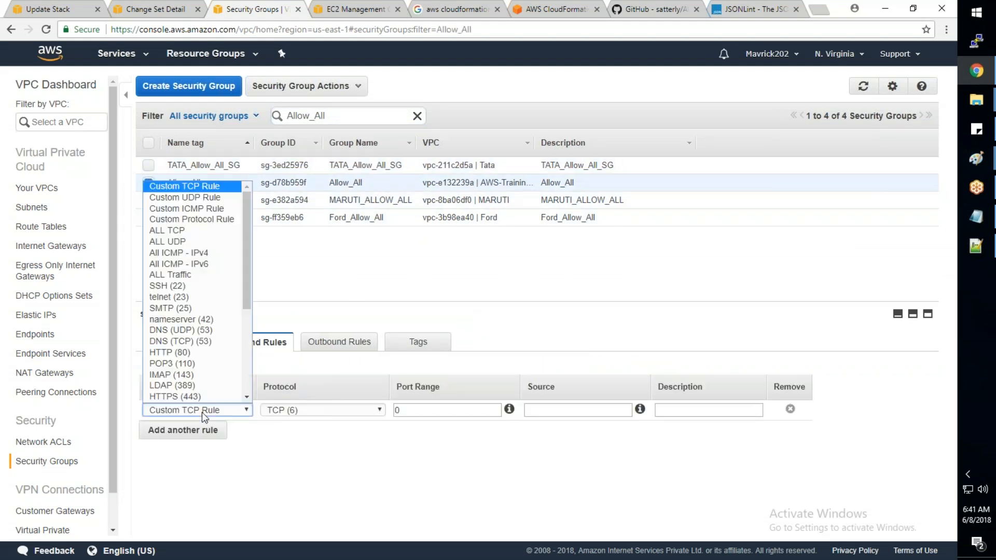
click(203, 277)
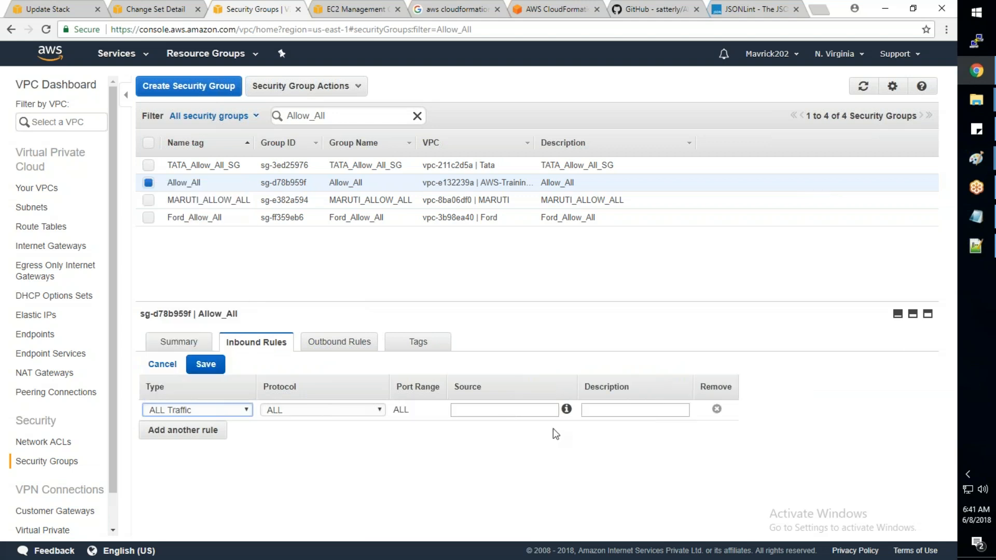
click(503, 410)
text(0.0.0.0/0)
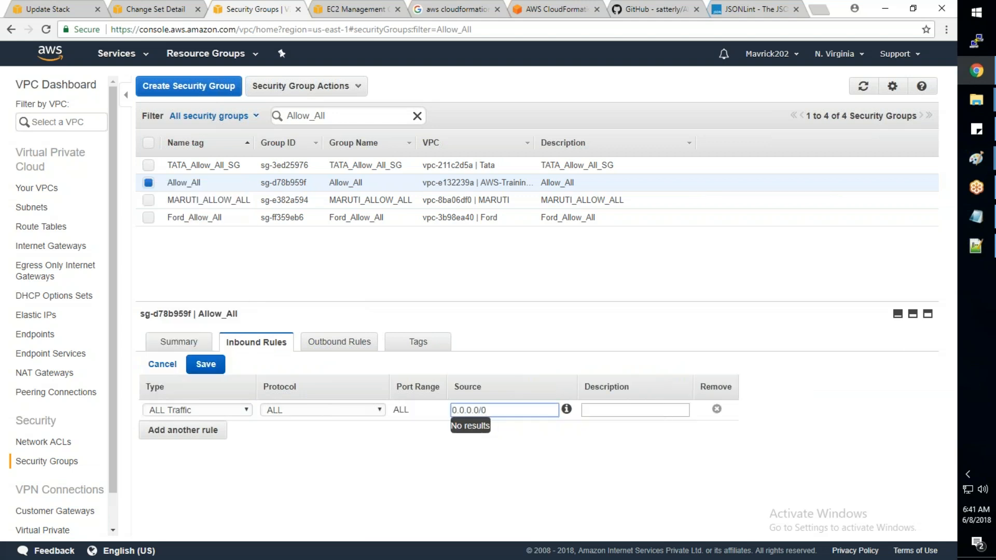
key(Tab)
click(221, 364)
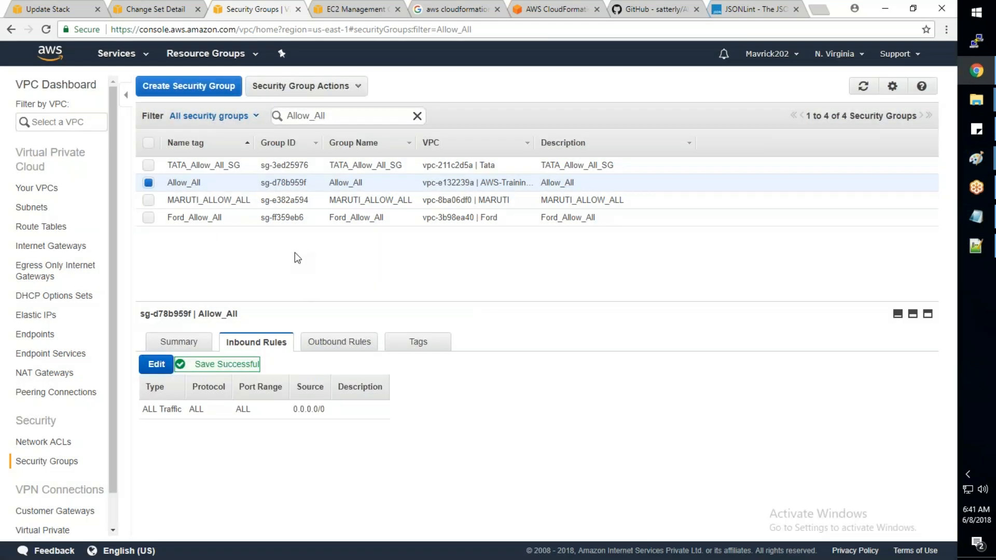
- Copy the Allow_All group's ID, switch to Notepad++, replace WebServer's GroupSet value with sg-d78b959f, and save AWS_Basic_Infra.json
drag(307, 183, 260, 183)
key(ctrl+c)
click(976, 250)
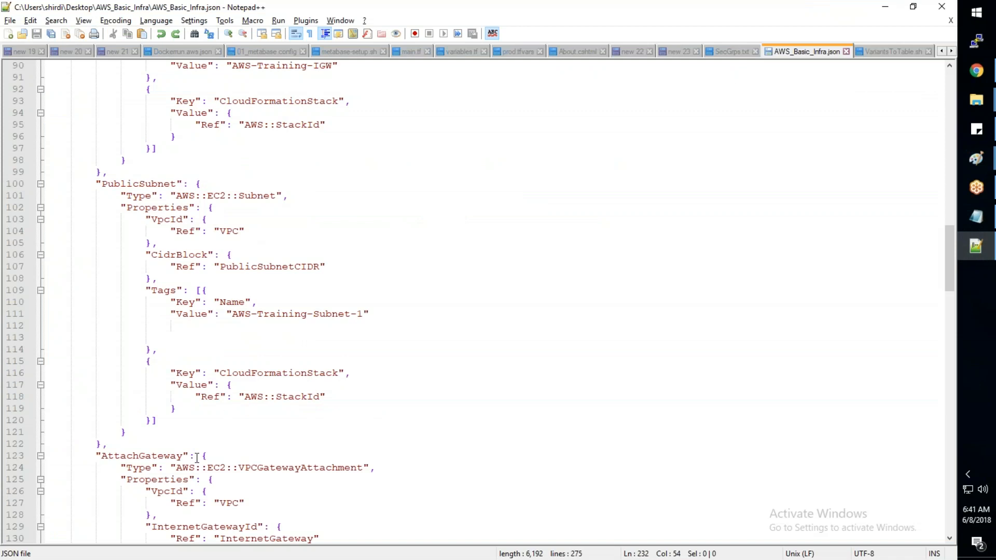
scroll(197, 457, down, 13)
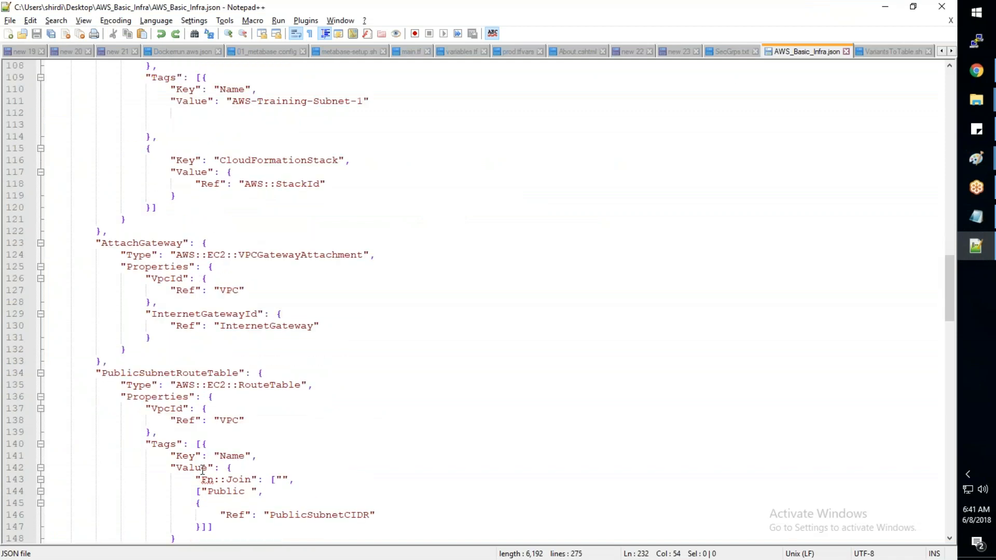
scroll(213, 482, down, 20)
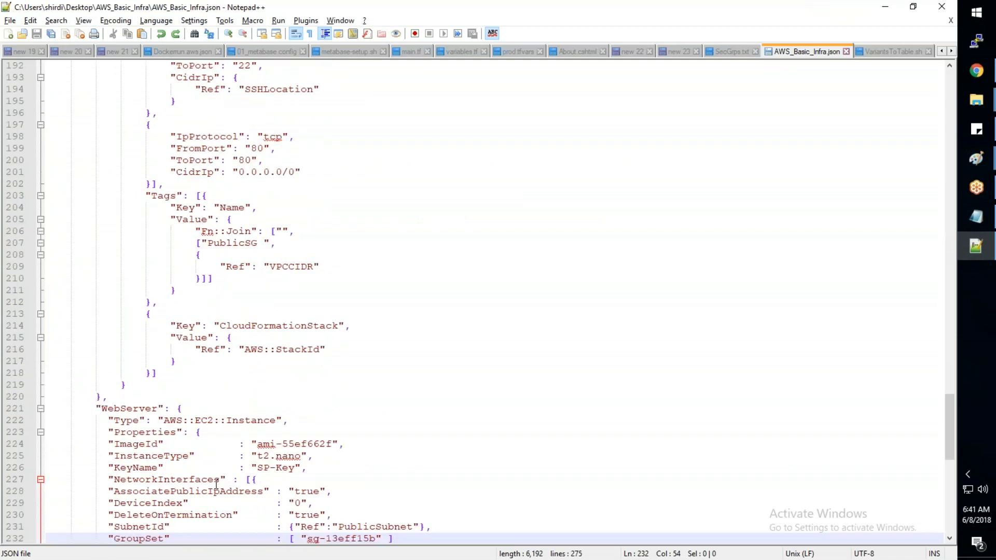
key(shift+Left)
key(shift+Left)
key(shift+Left)
key(shift+Left)
key(shift+Left)
key(shift+Left)
key(shift+Left)
key(shift+Left)
key(shift+Left)
key(shift+Left)
key(shift+Left)
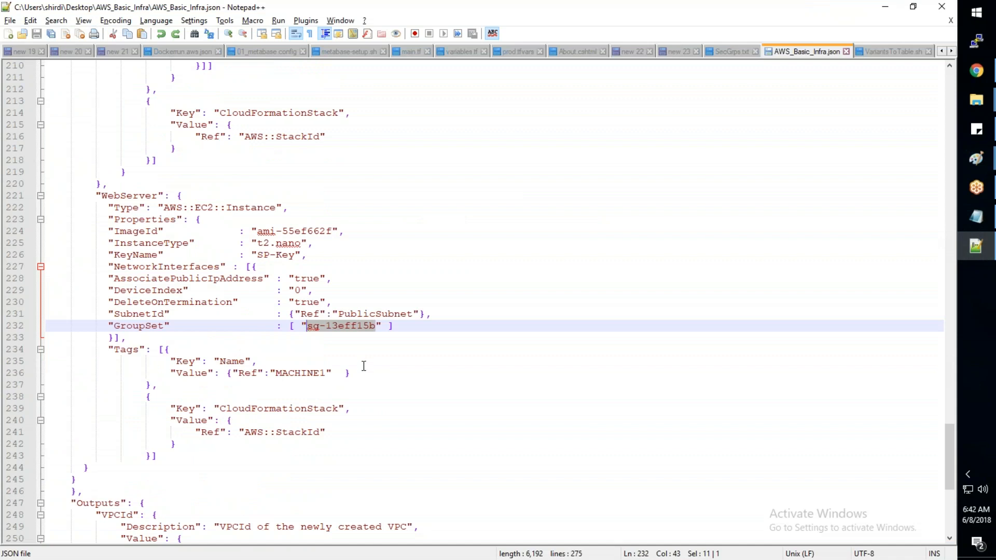
key(ctrl+v)
key(ctrl+s)
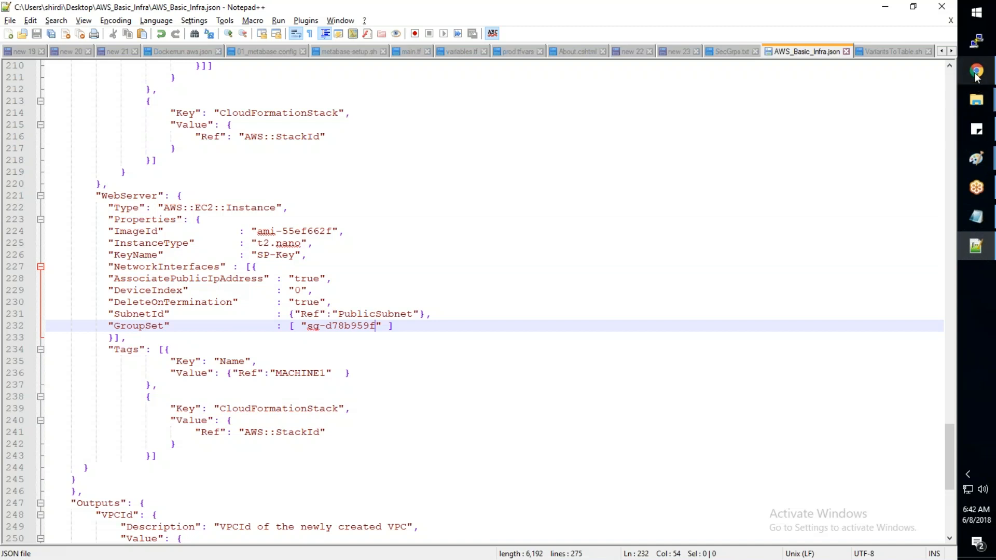
- Switch to Chrome, cancel the pending CloudFormation stack update, and start a fresh update of the AWS-Training-008 stack
mouse_move(976, 76)
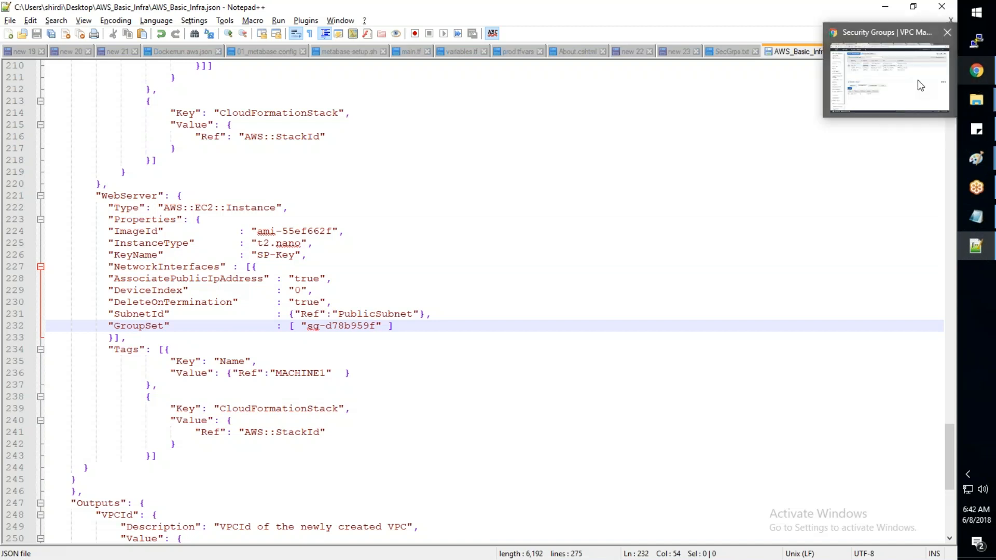
click(917, 80)
click(71, 12)
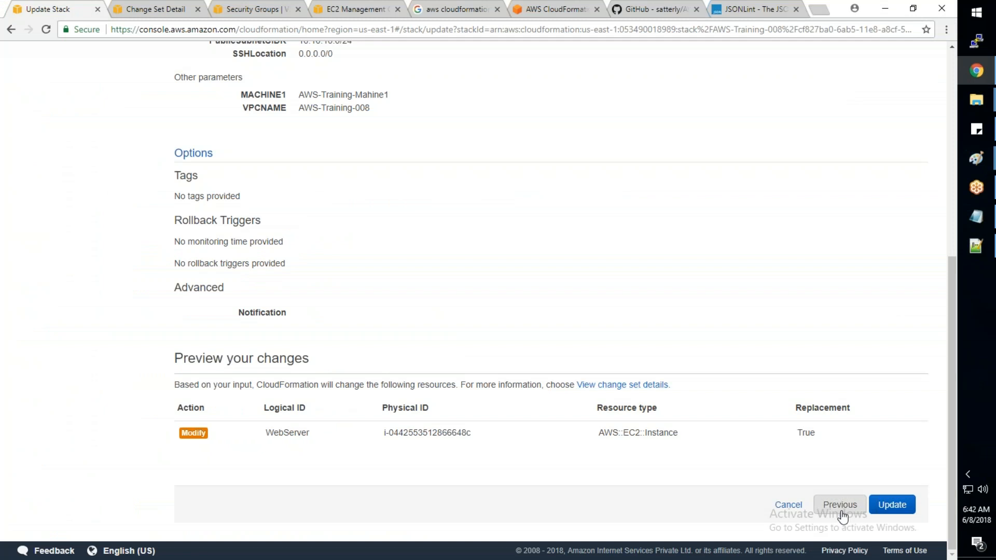
click(840, 505)
click(799, 505)
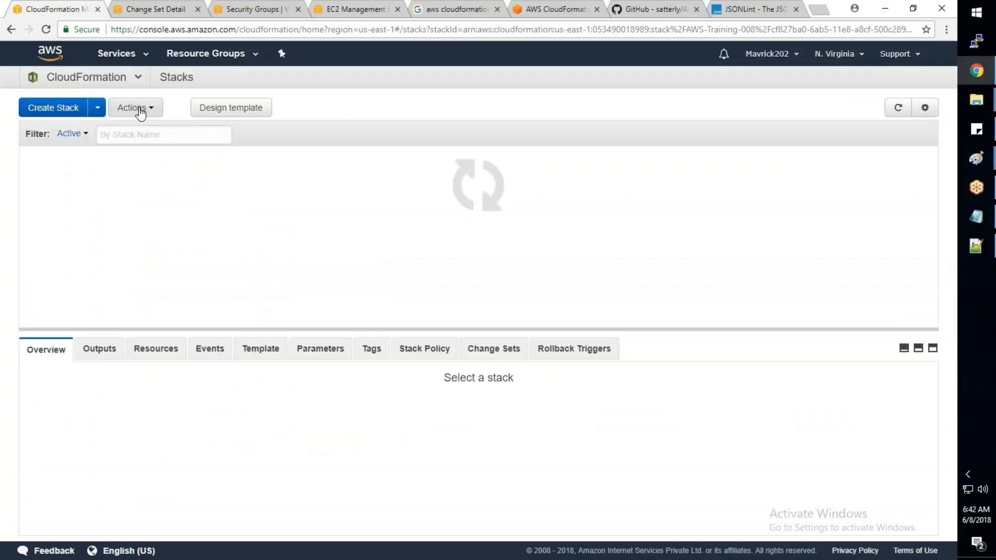
click(136, 108)
click(155, 149)
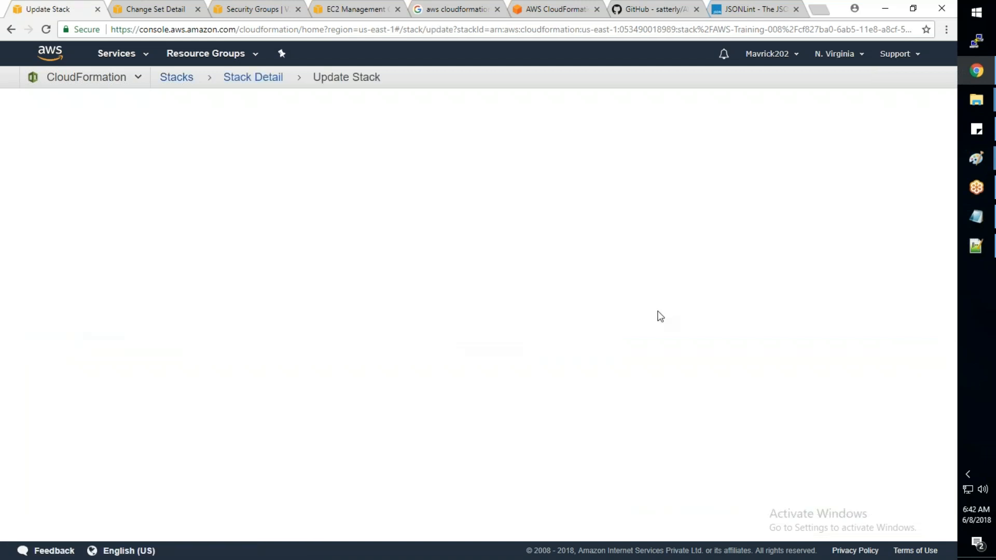
- Upload AWS_Basic_Infra.json as the update template and continue with the existing parameters and options to the change preview
click(345, 312)
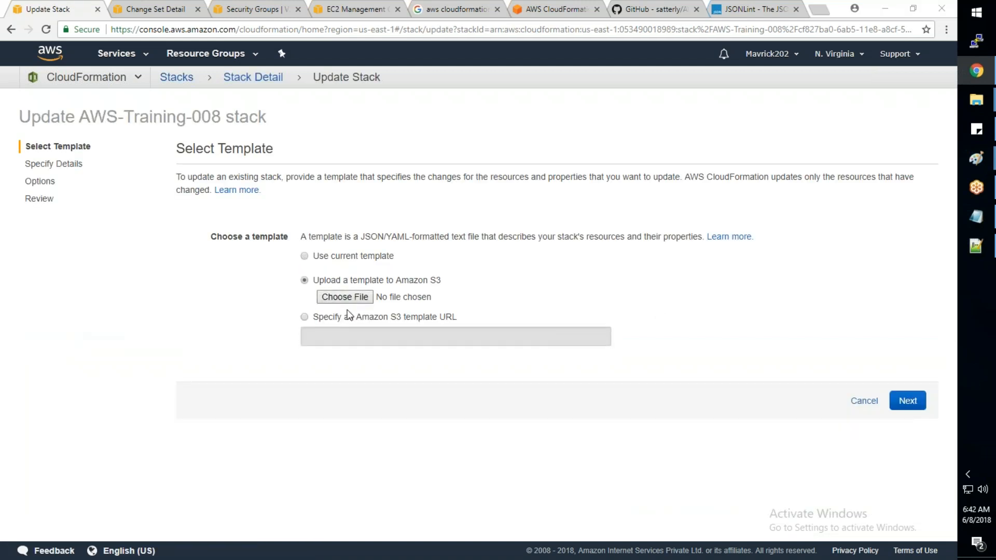
click(176, 86)
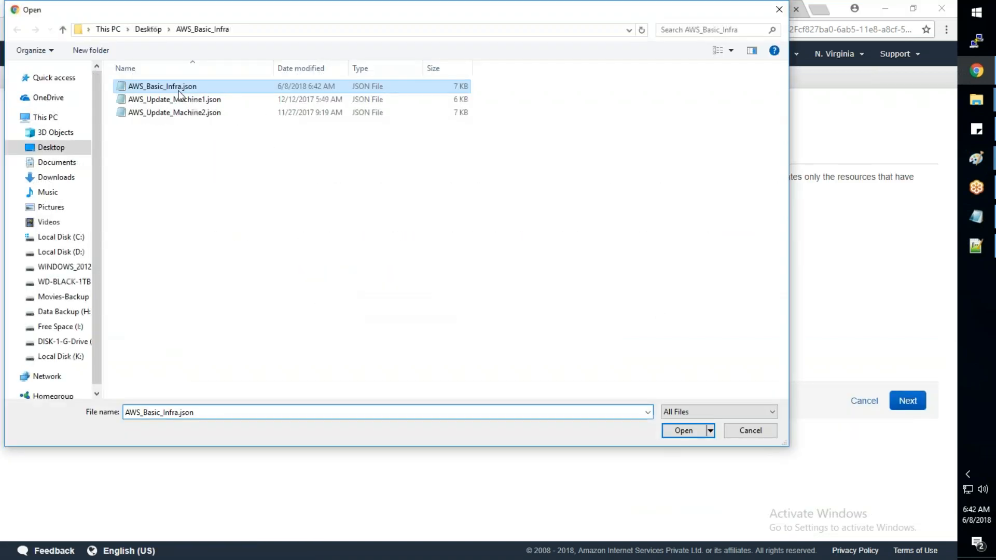
click(684, 432)
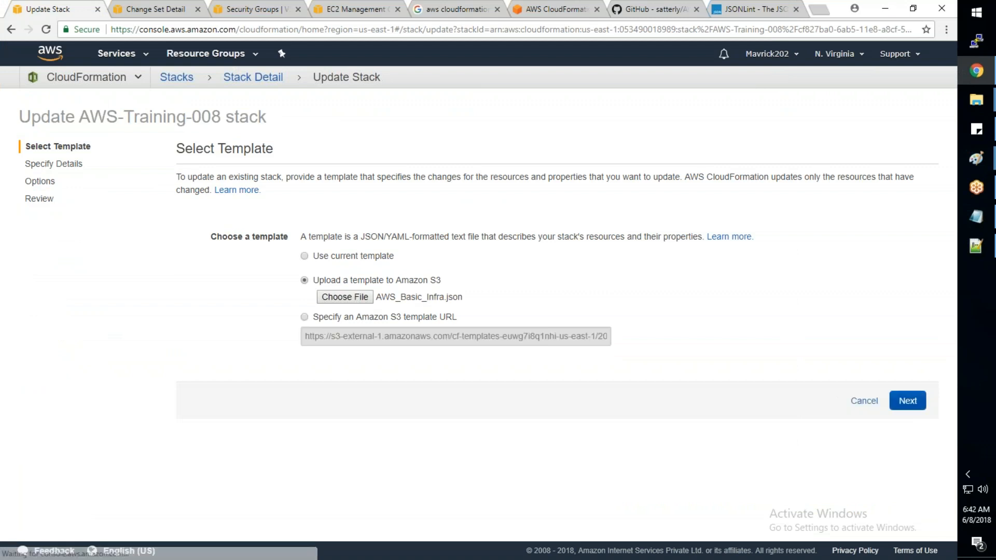
scroll(898, 462, down, 3)
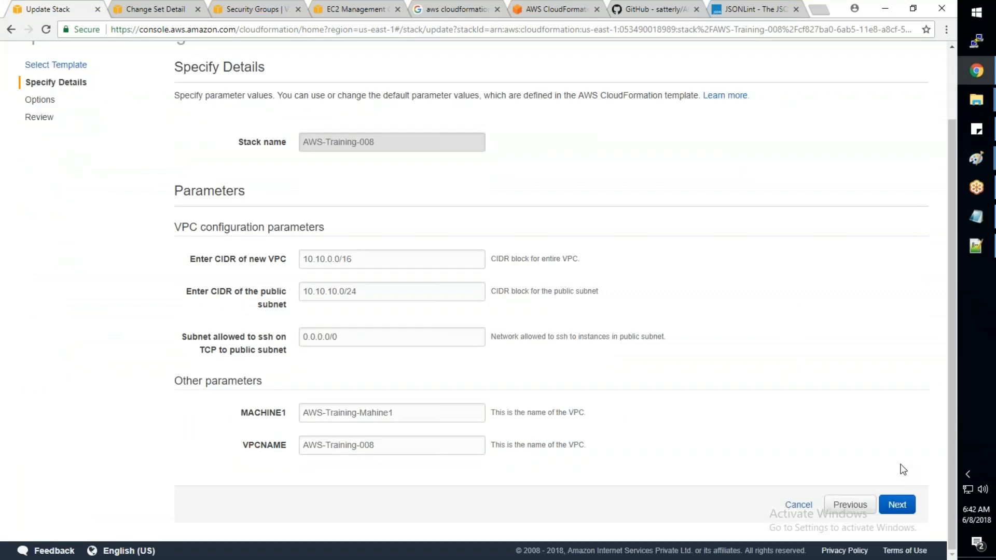
click(898, 503)
click(897, 504)
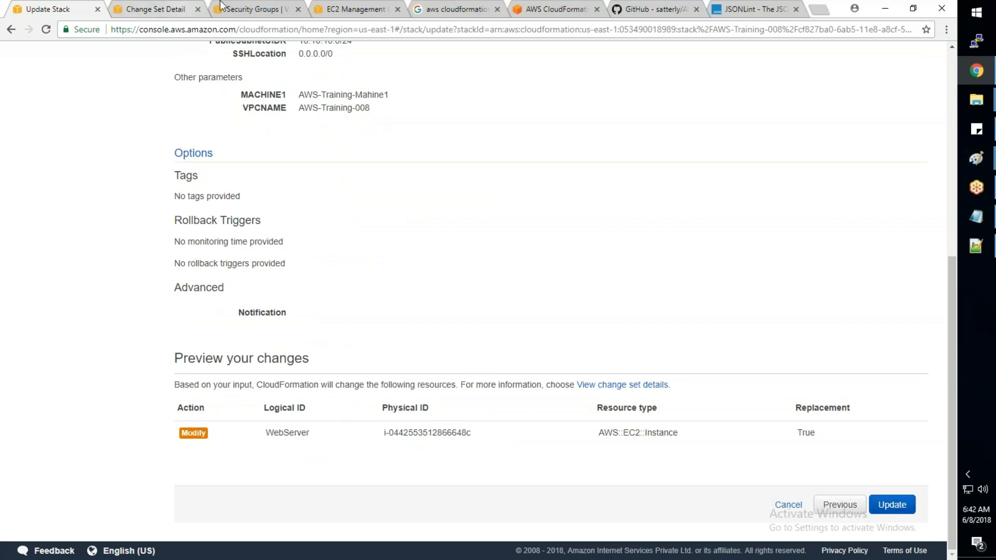
- Open Change Security Groups for the AWS-Training-Mahine1 instance in EC2, check the assigned group, and close it without changes
click(335, 10)
mouse_move(410, 228)
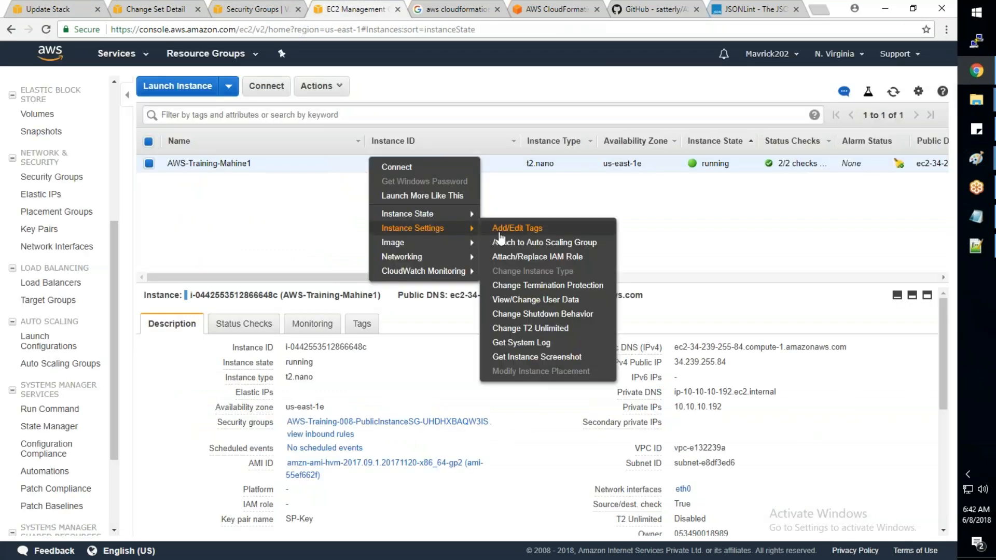
mouse_move(429, 258)
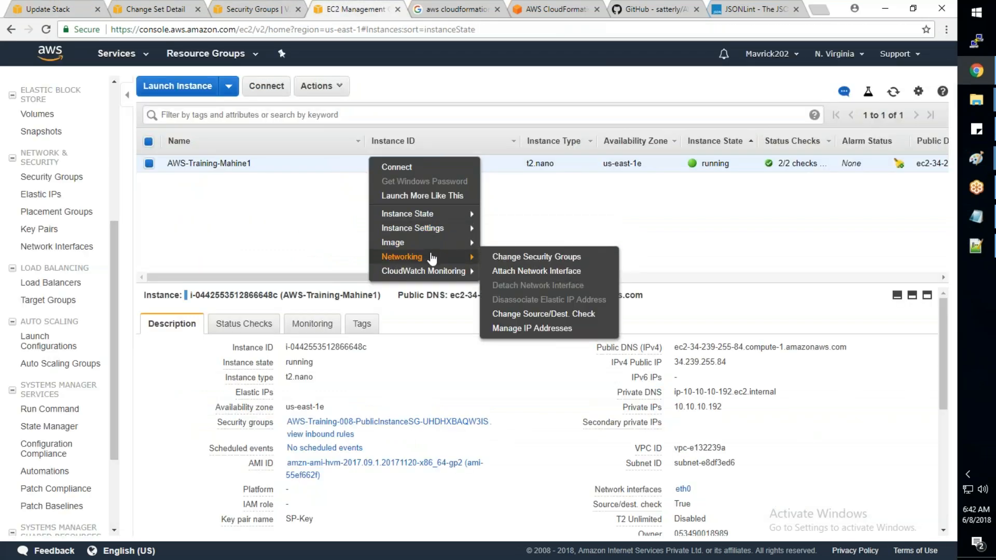
click(516, 258)
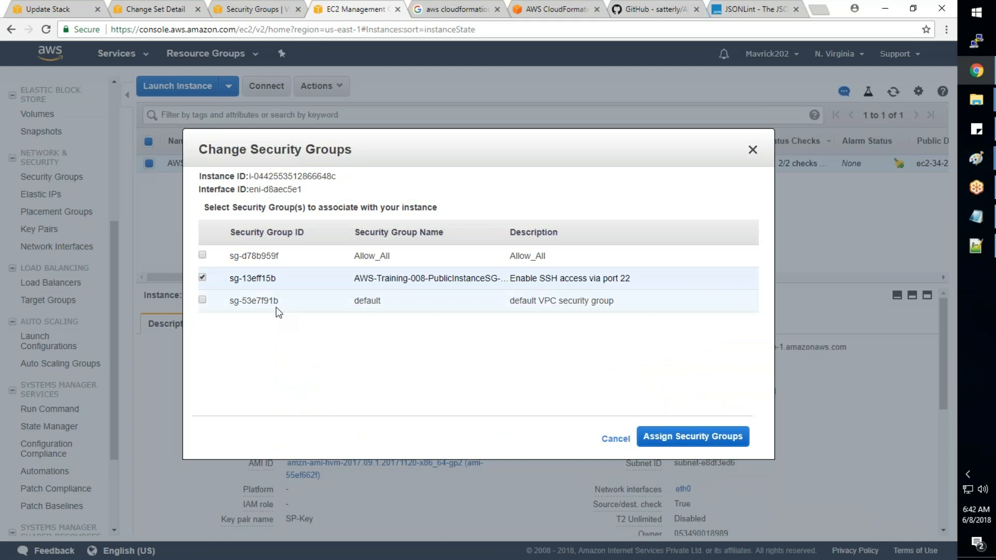
drag(281, 279, 236, 280)
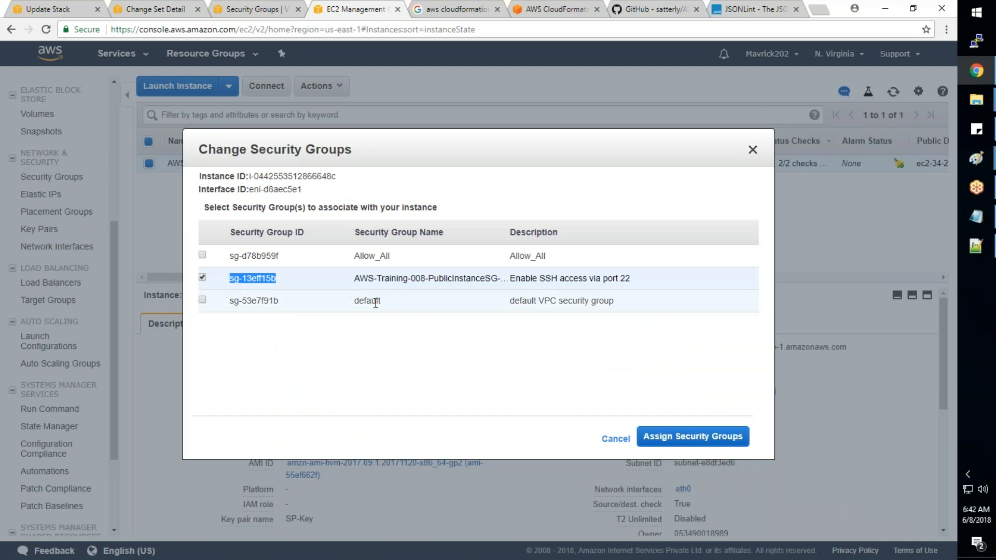
click(615, 439)
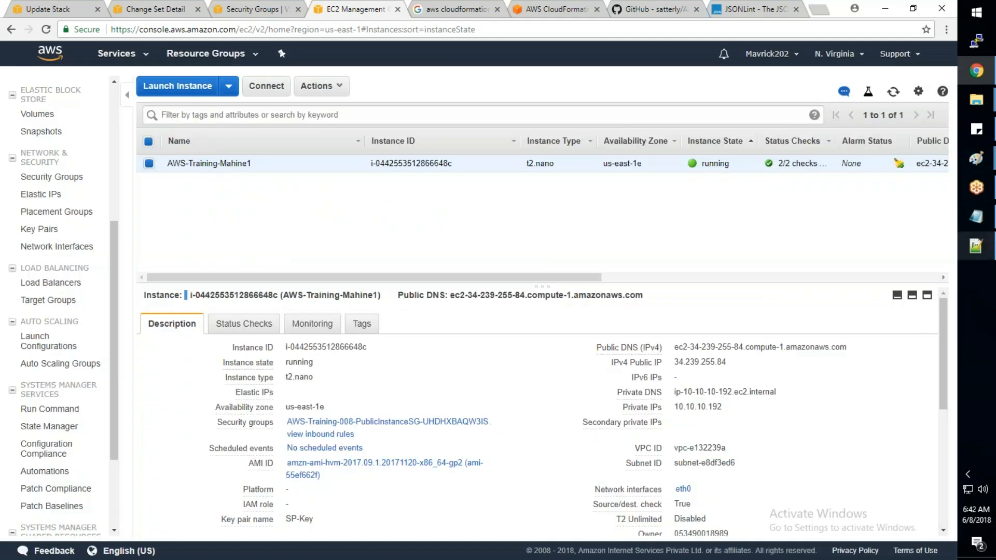
- Switch to Notepad++ and add sg-d78b959f as a second entry in WebServer's GroupSet list in AWS_Basic_Infra.json
click(976, 246)
text(,")
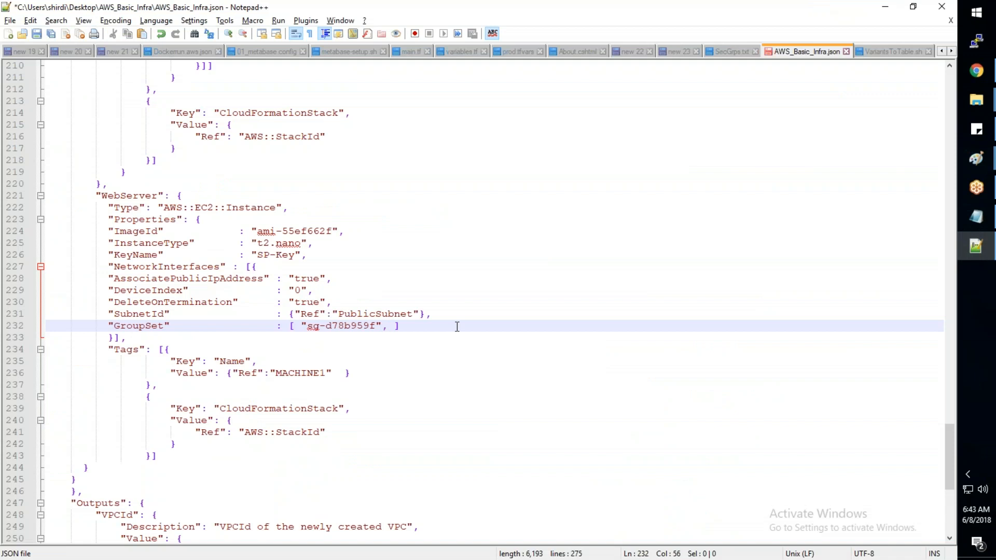
text(sg-d78b959f)
text(")
- Switch to Chrome, filter the VPC security groups by aws, and copy the group ID of PublicSG 10.10.0.0/16
key(alt+Tab)
key(alt+Tab)
key(alt+Tab)
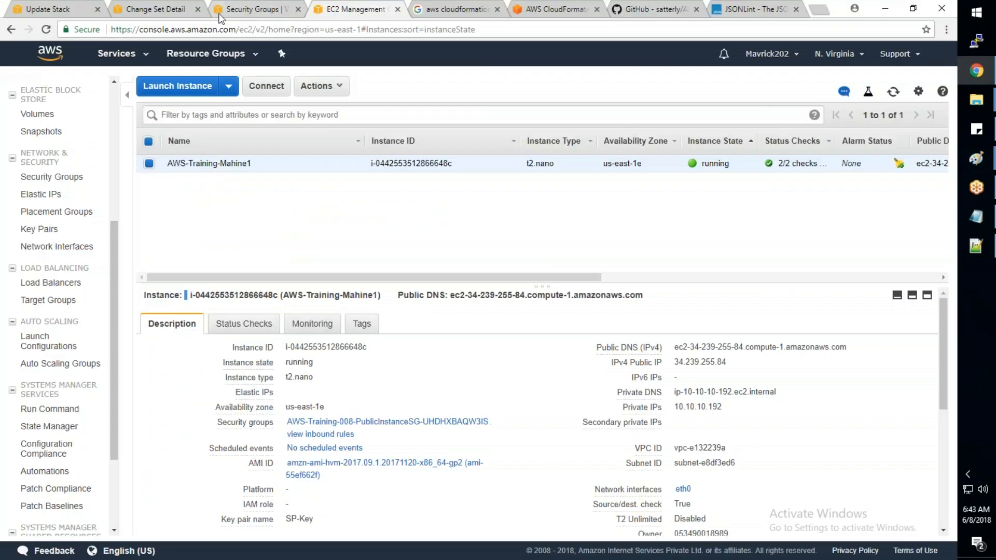
click(235, 13)
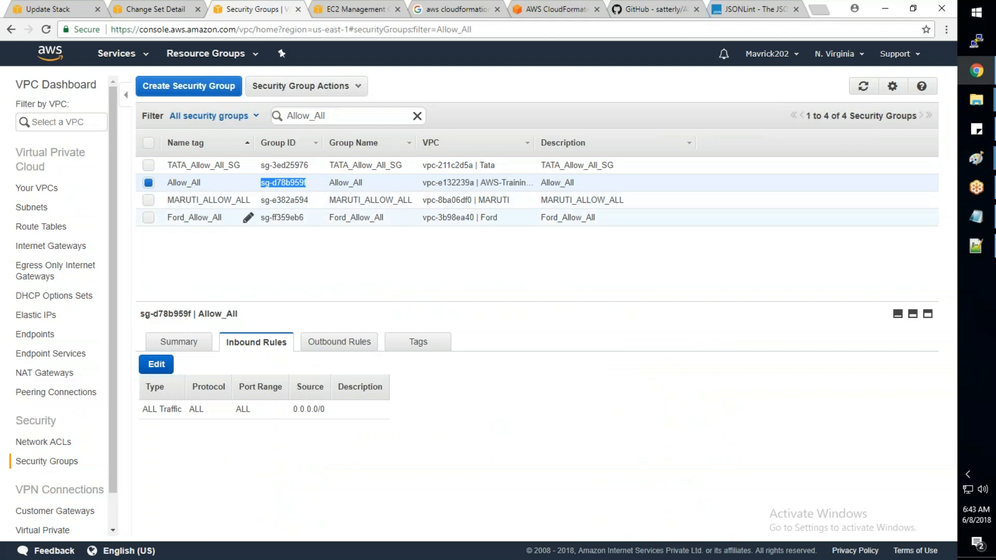
double_click(305, 116)
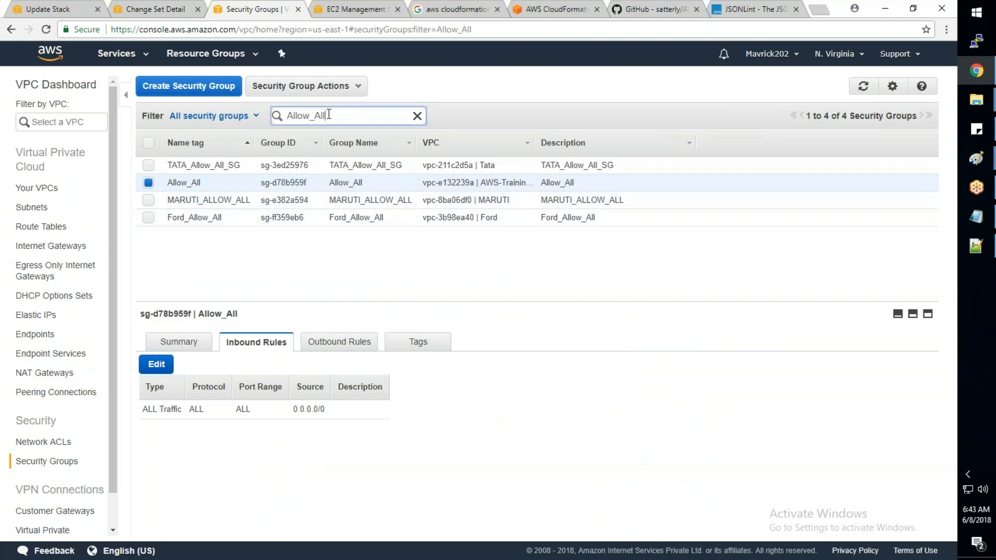
text(aws)
key(Return)
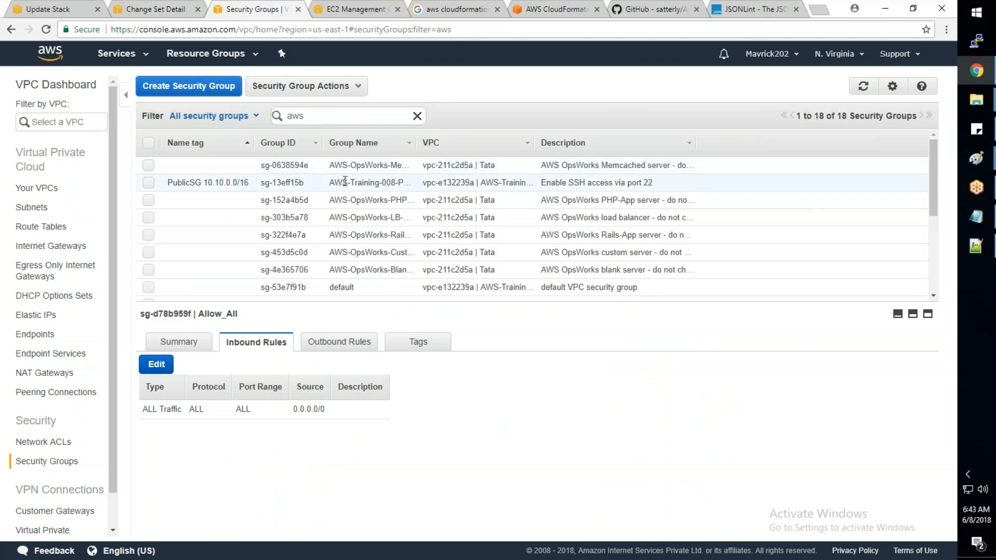
click(345, 181)
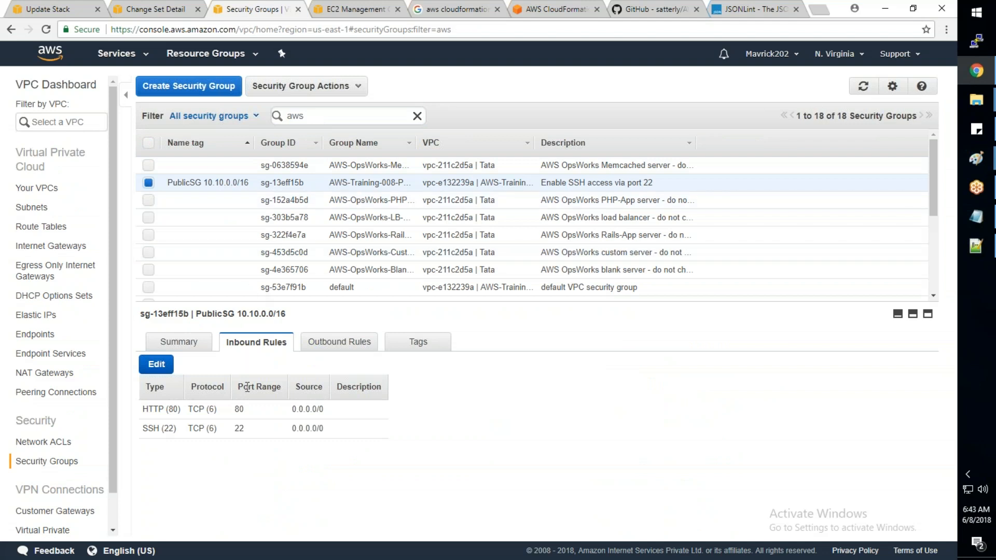
drag(190, 314, 143, 315)
key(ctrl+c)
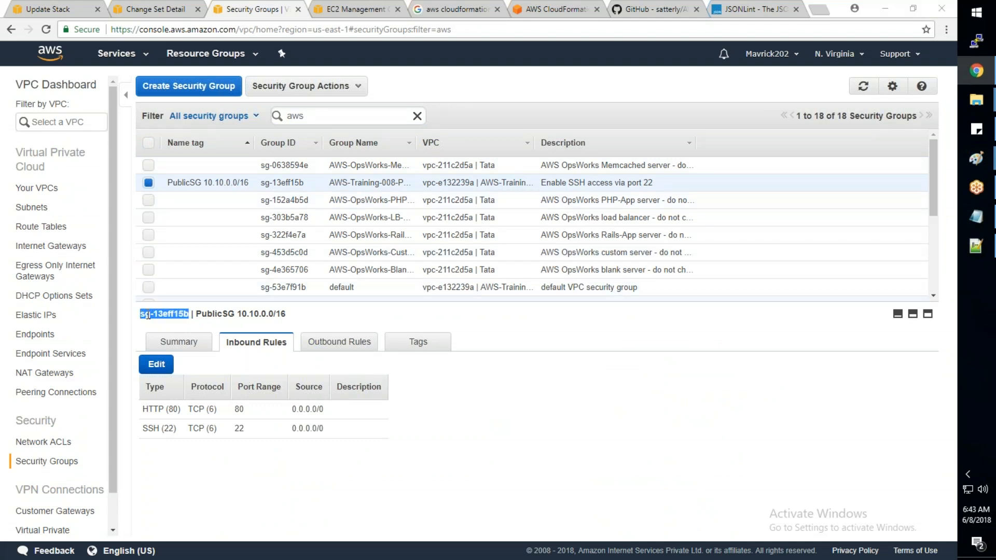
- Switch to Notepad++, replace the first GroupSet entry of WebServer with sg-13eff15b, and save AWS_Basic_Infra.json
key(alt+Tab)
drag(375, 325, 309, 323)
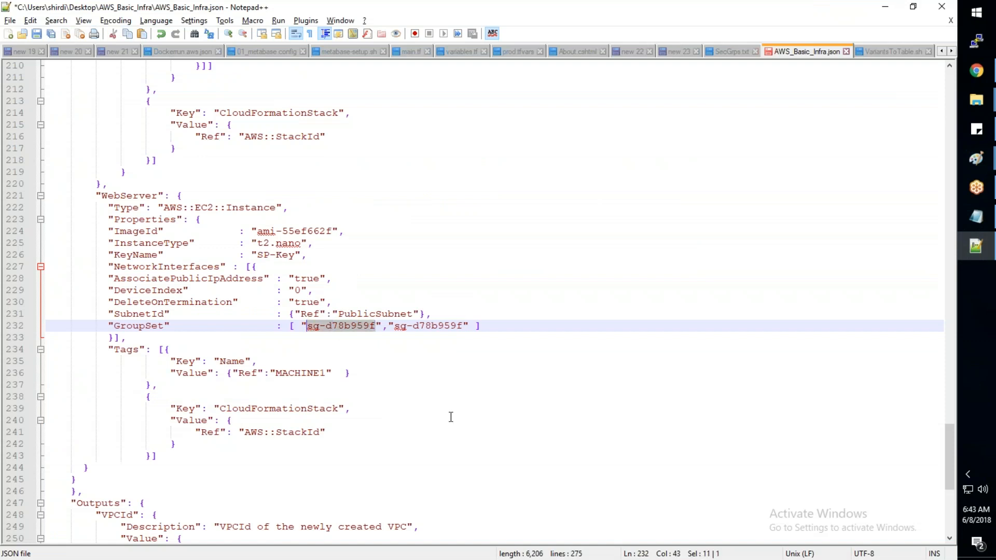
key(ctrl+v)
key(ctrl+s)
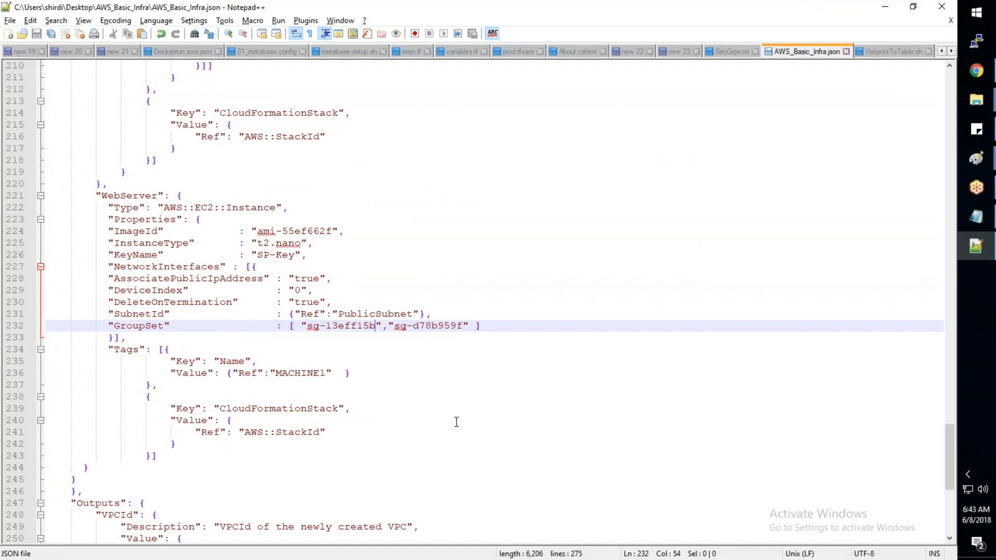
- Switch to Chrome, cancel the pending CloudFormation update, and start a new update of the AWS-Training-008 stack
key(alt+Tab)
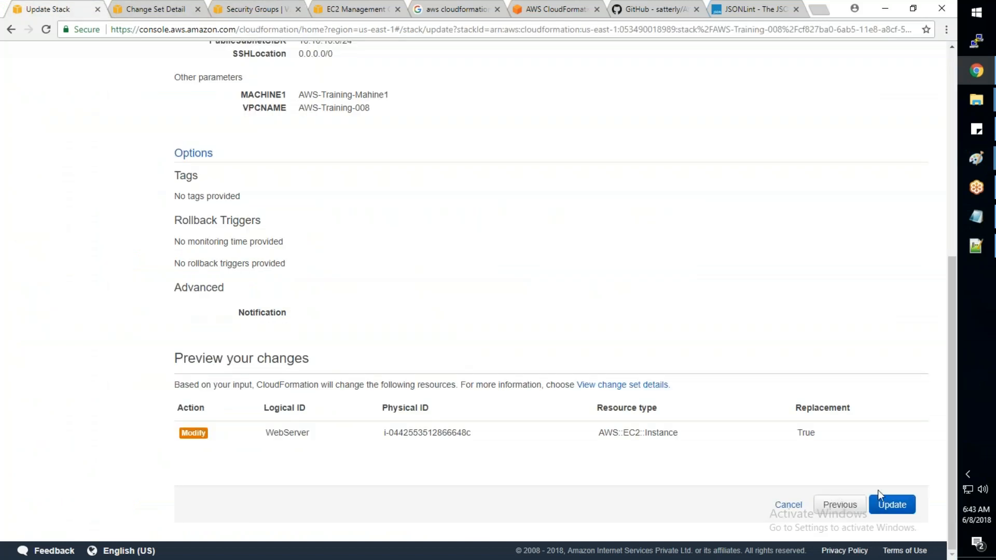
click(830, 506)
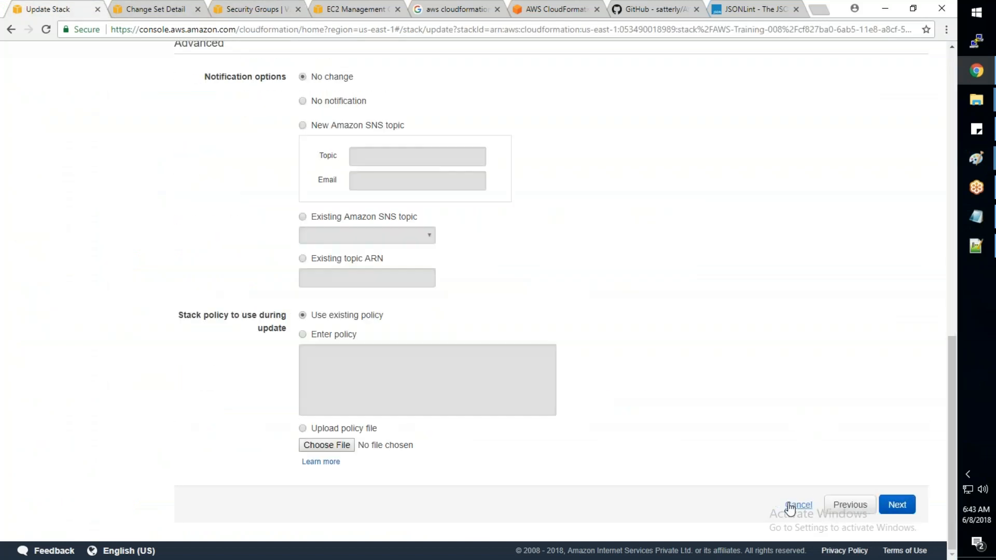
click(790, 506)
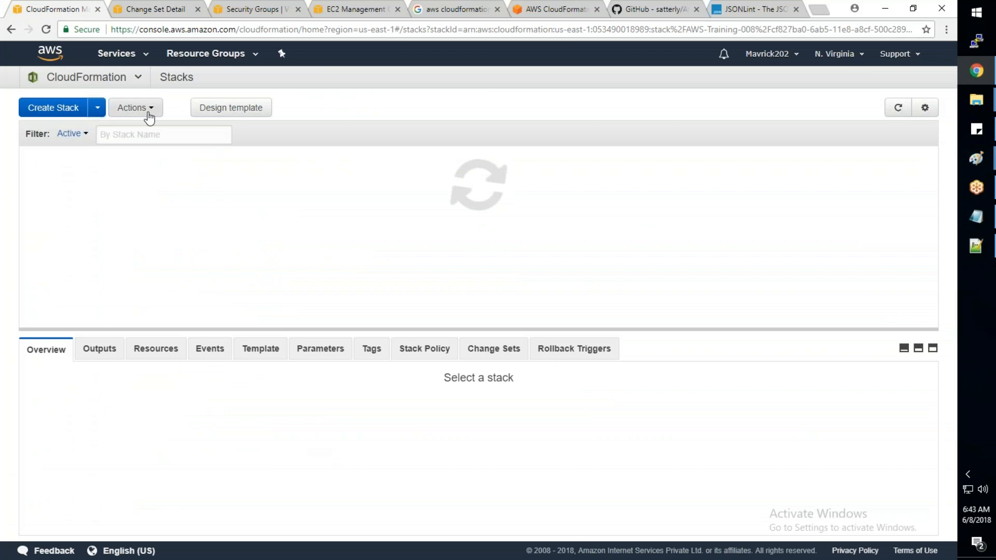
click(149, 110)
click(165, 151)
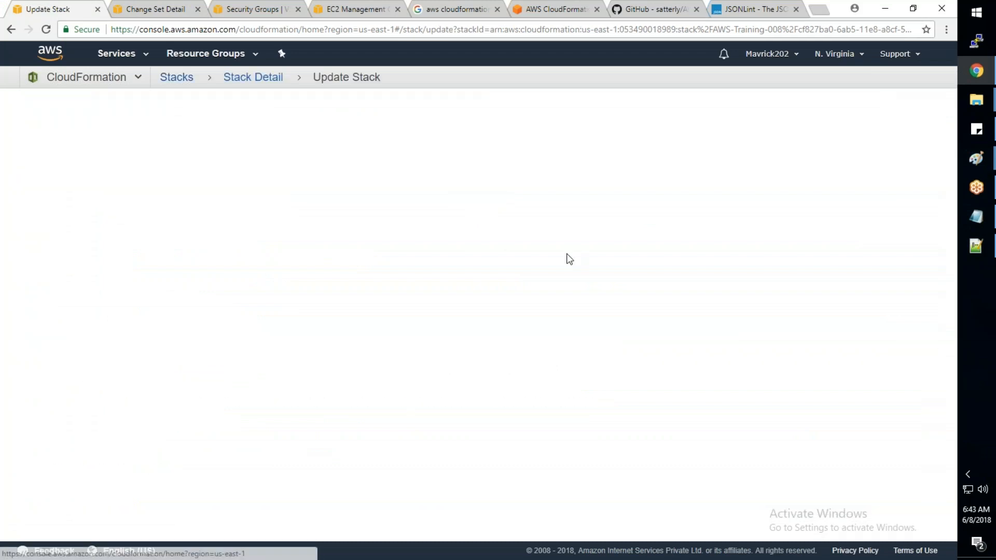
key(alt+Tab)
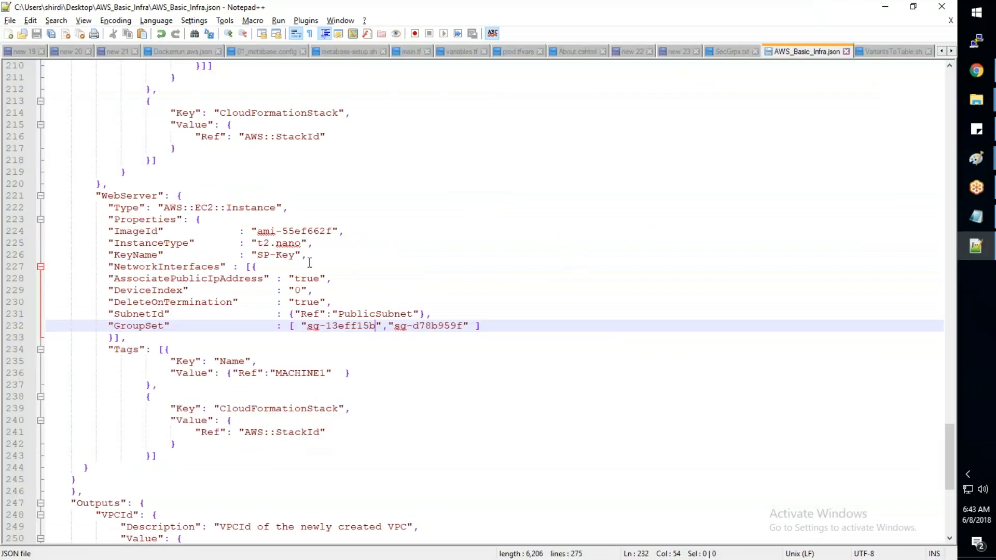
key(alt+Tab)
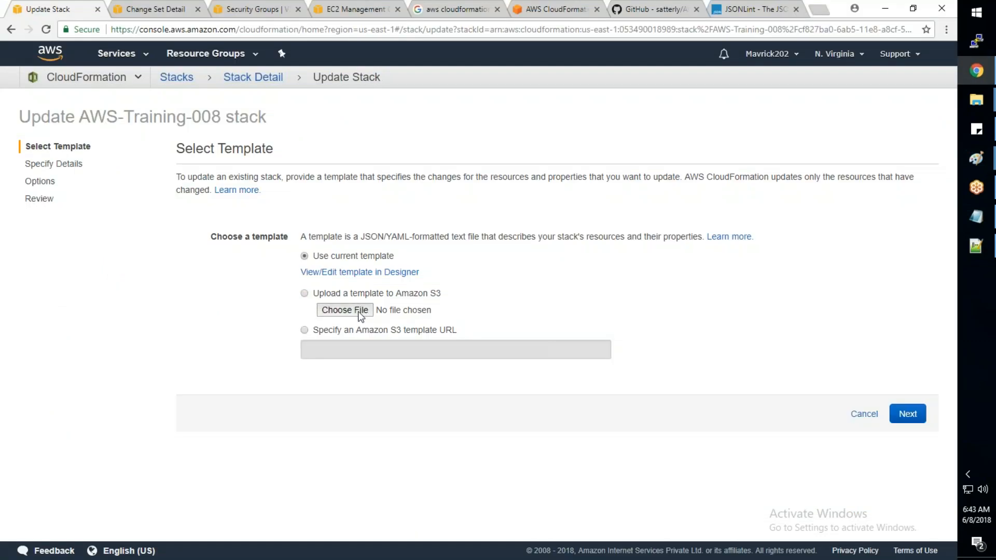
- Upload AWS_Basic_Infra.json to Amazon S3 as the update template and proceed to the stack details
click(344, 311)
click(358, 301)
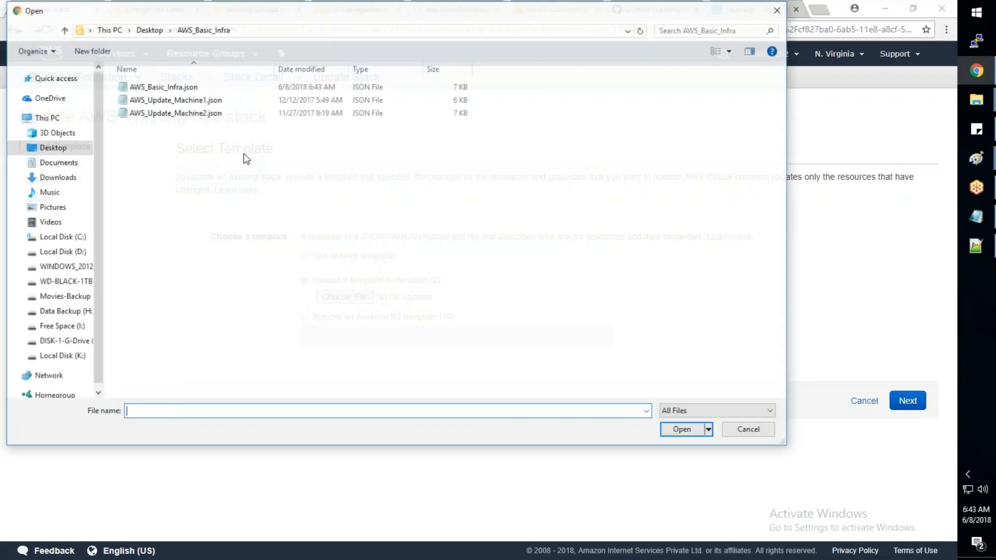
click(162, 86)
click(683, 430)
click(908, 401)
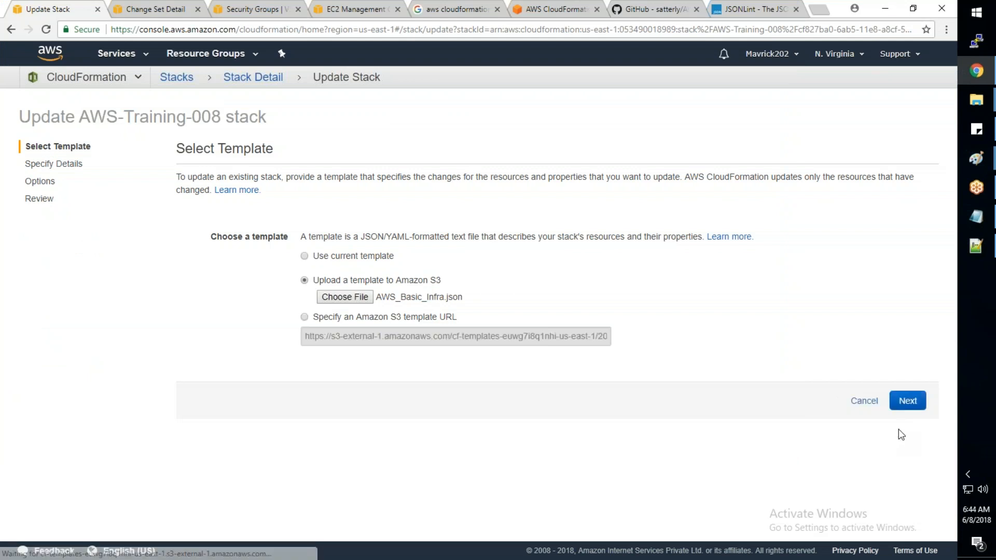
- Keep the existing stack parameters and options and continue to the preview of the changes
scroll(787, 469, down, 1)
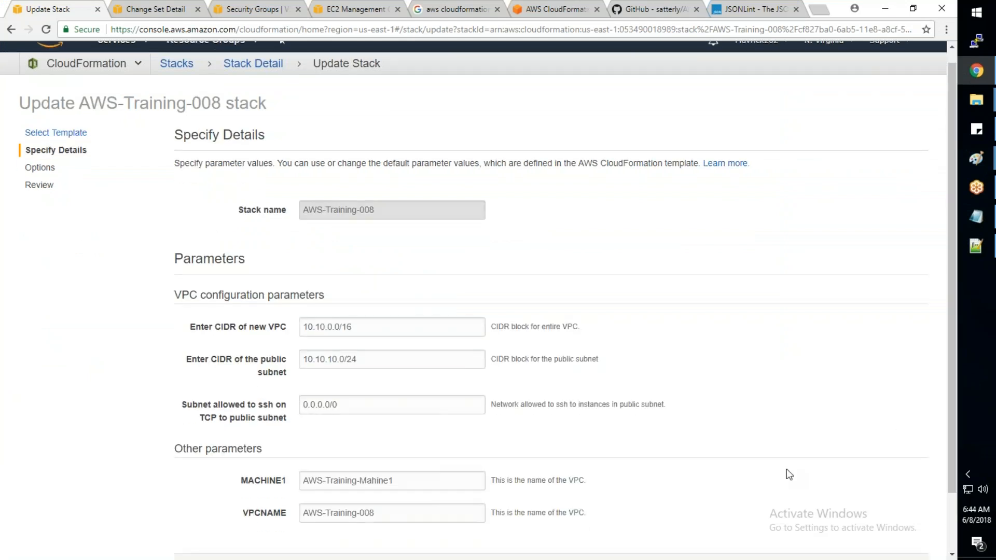
scroll(905, 549, up, 1)
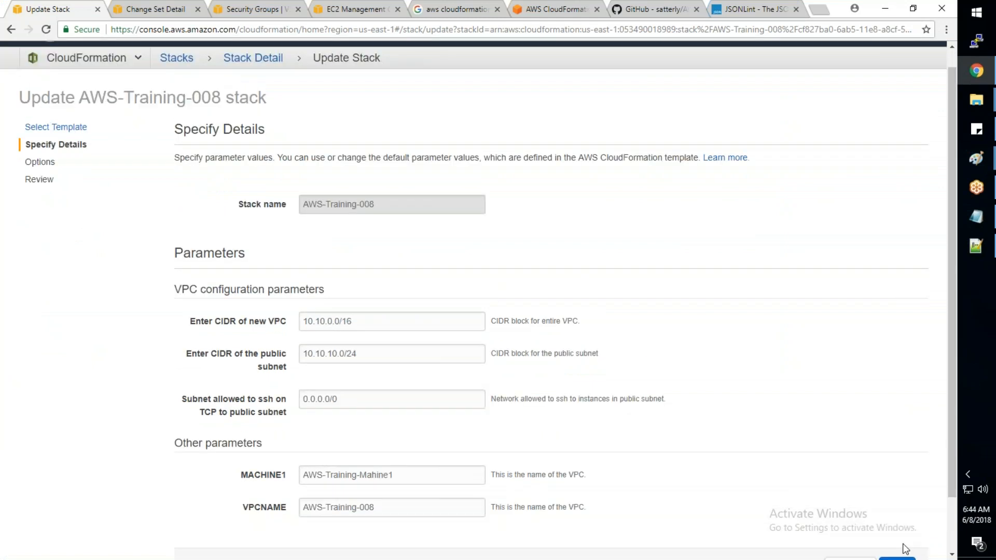
click(901, 558)
scroll(702, 452, down, 10)
click(892, 505)
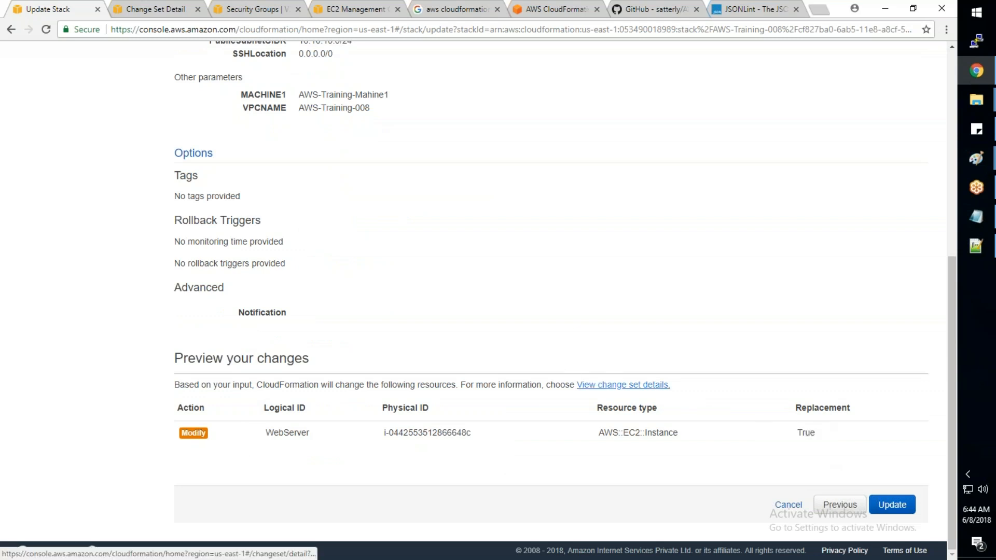
- Open the change set details, expand the detailed changes, and examine WebServer's replacement value and the NetworkInterfaces target
click(594, 385)
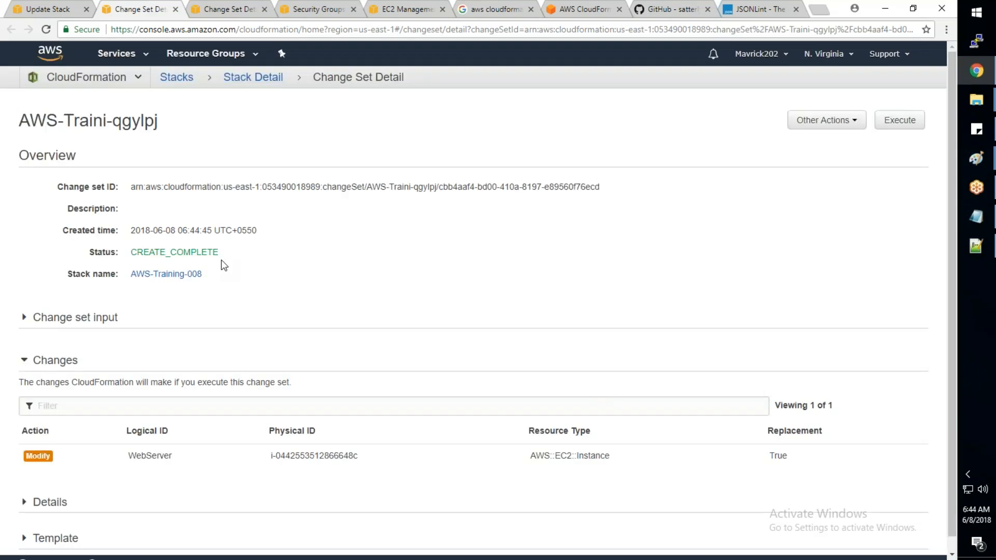
scroll(36, 487, down, 1)
click(36, 487)
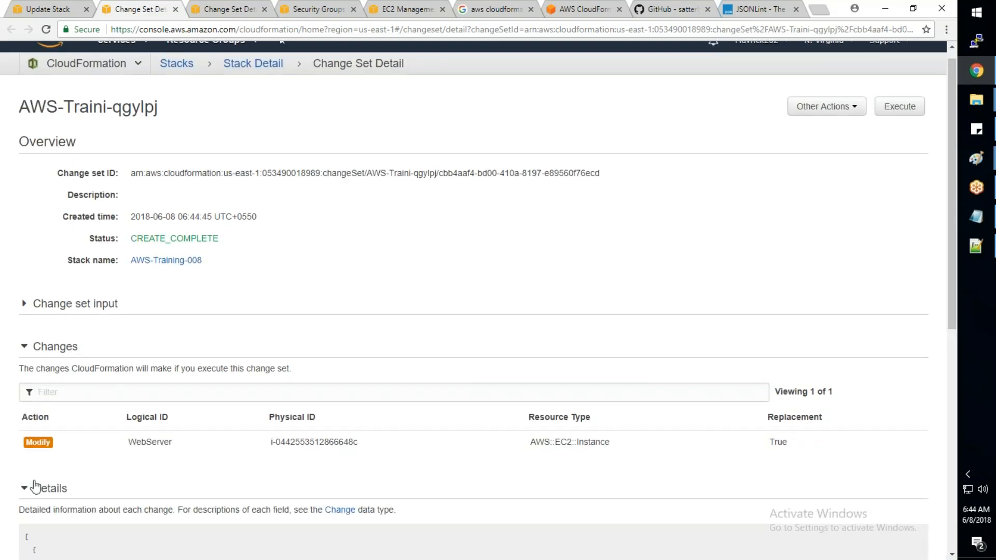
scroll(35, 487, down, 8)
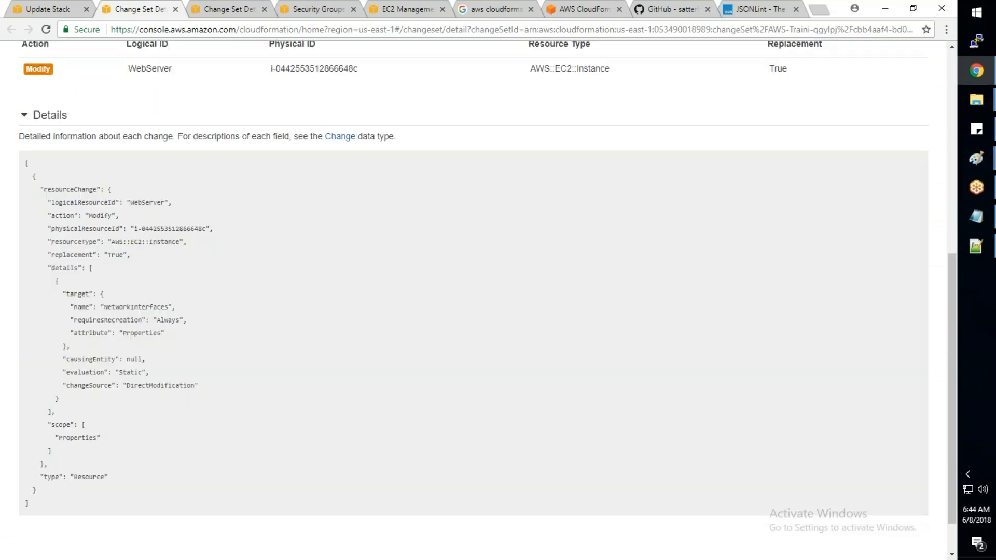
drag(197, 338, 73, 270)
click(189, 289)
click(72, 269)
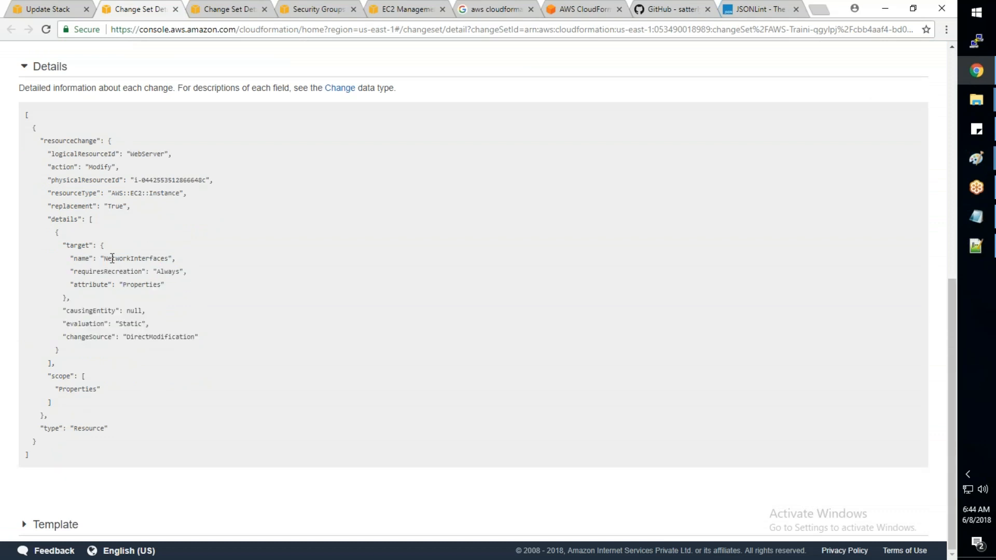
drag(177, 261, 67, 260)
drag(131, 206, 66, 208)
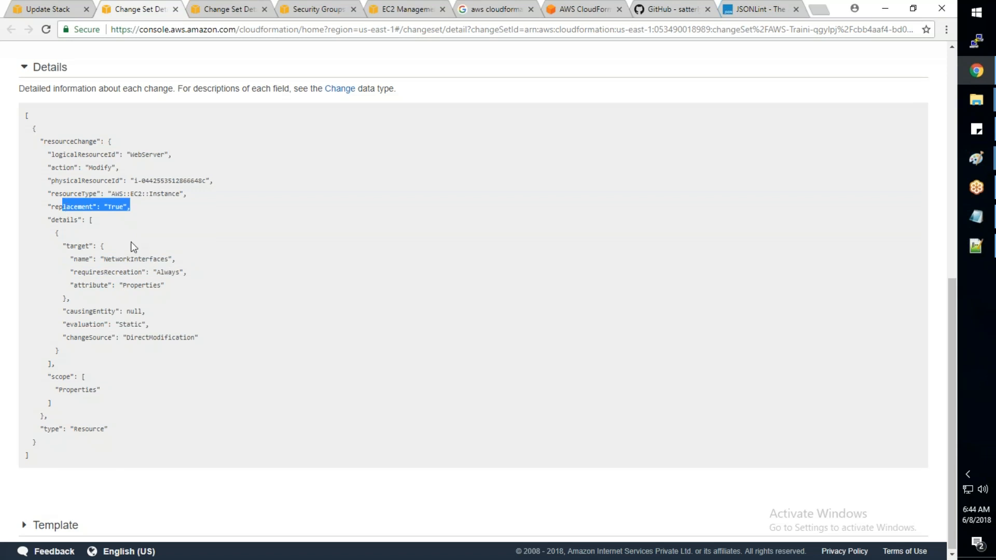
- Expand the change set input, review the submitted parameters, and re-examine the recreation requirement for NetworkInterfaces in the change details
scroll(131, 242, up, 5)
click(26, 136)
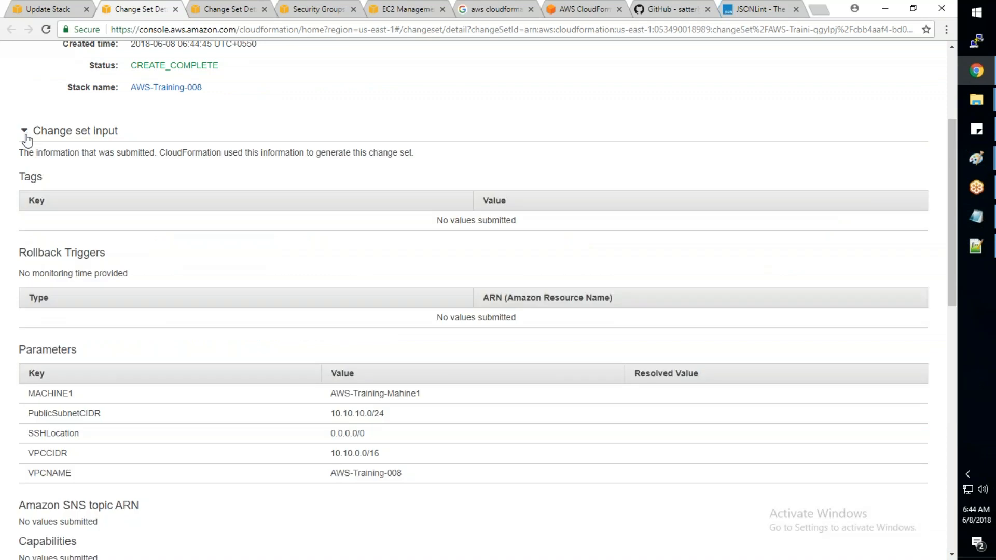
scroll(193, 334, down, 1)
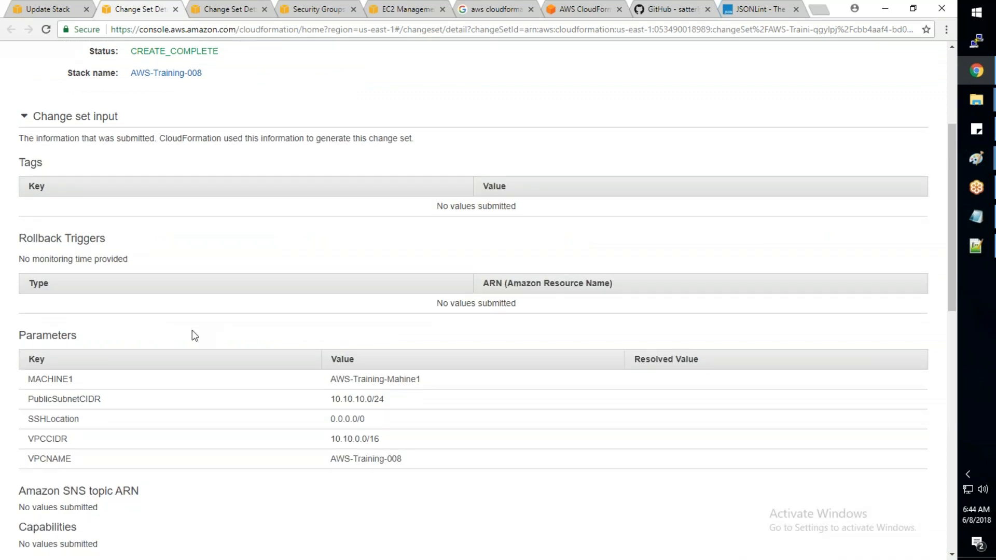
scroll(192, 330, down, 2)
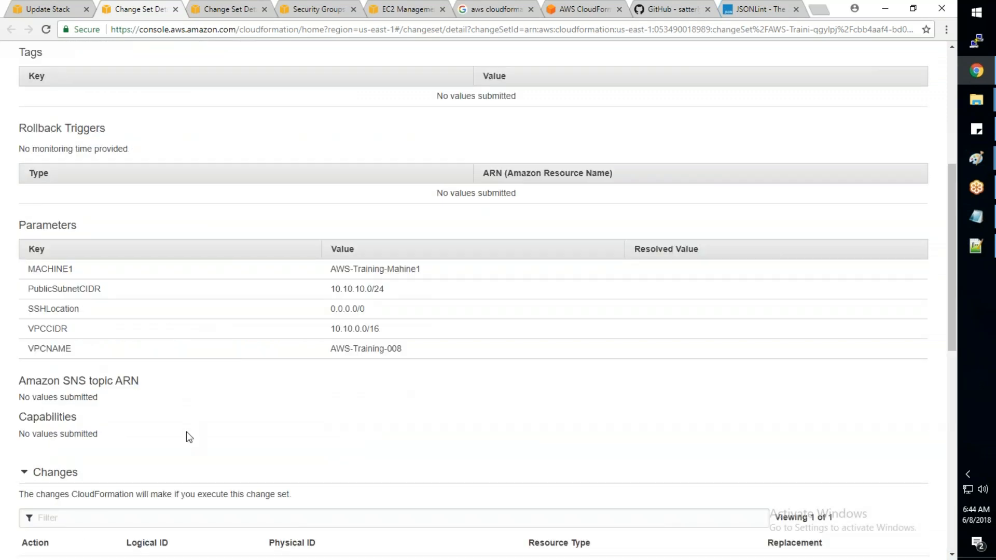
scroll(189, 438, down, 6)
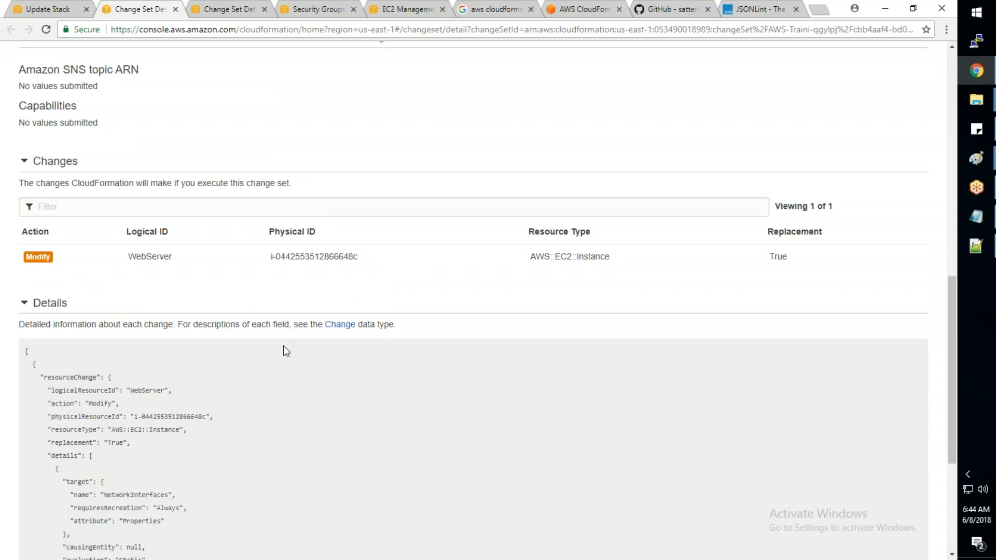
scroll(283, 345, down, 2)
scroll(284, 345, down, 2)
drag(73, 308, 187, 335)
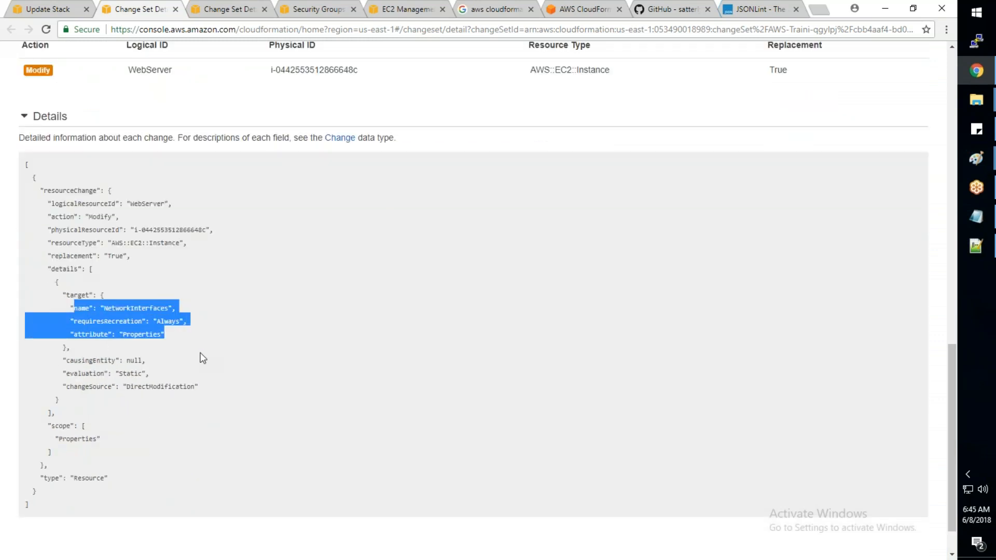
- Search Google in a new tab for "aws cloudformation security group replacement"
click(223, 406)
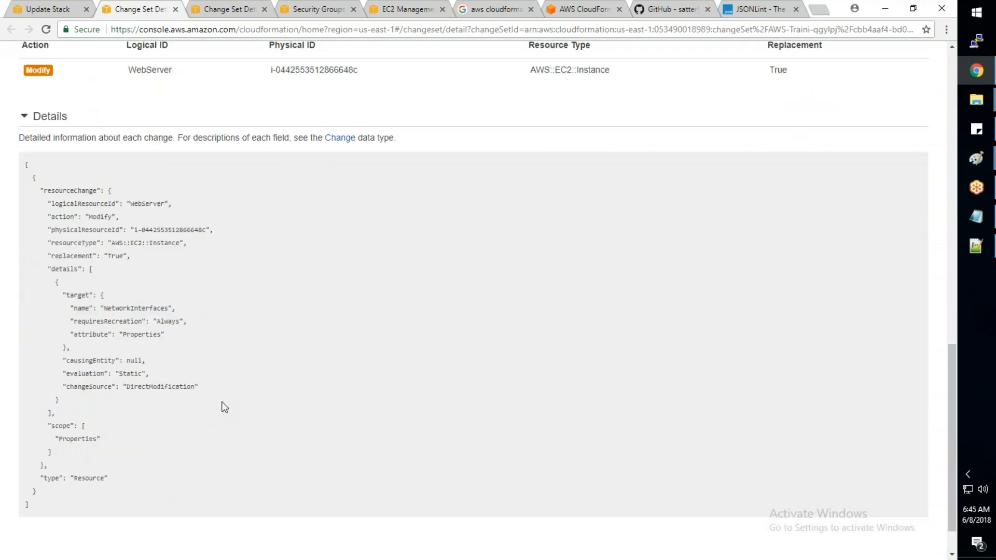
click(820, 10)
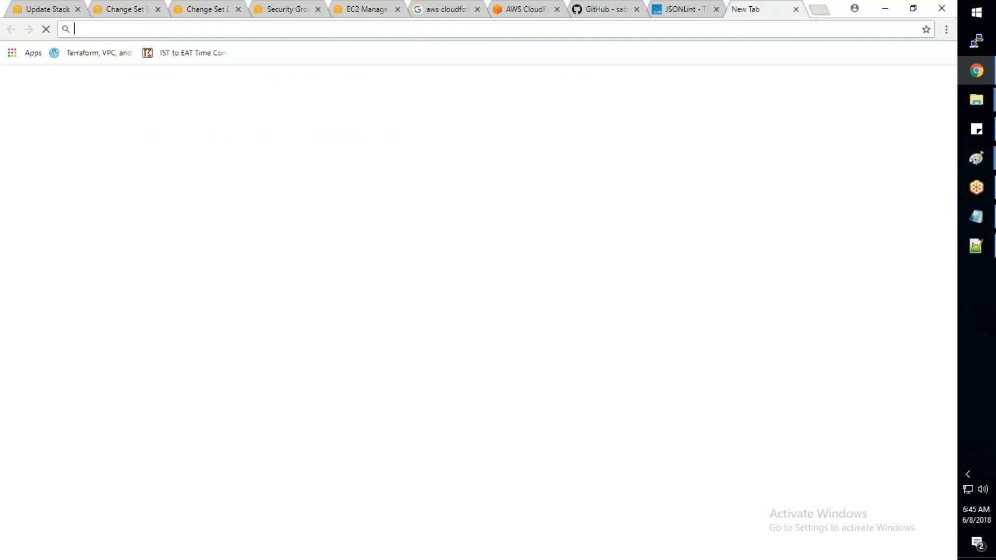
text(google.com)
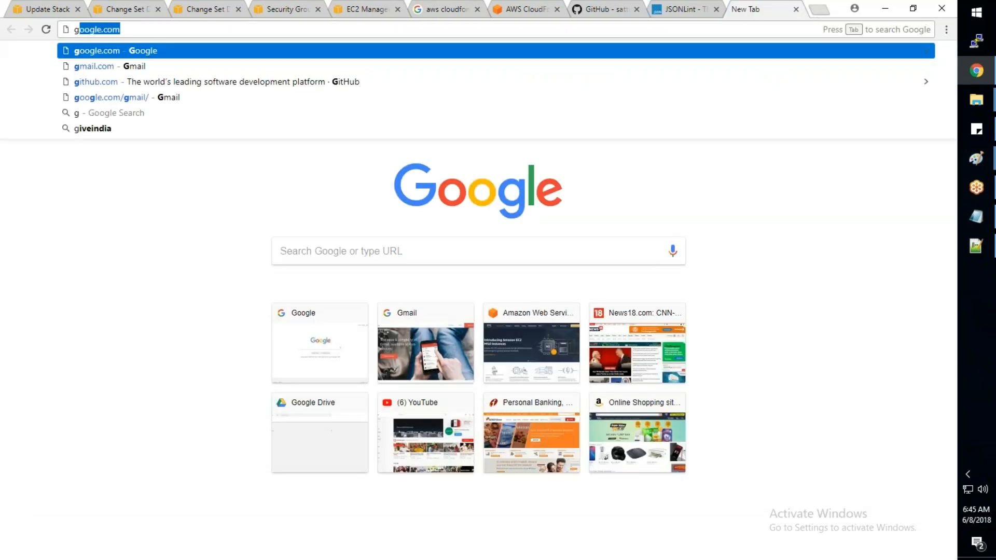
key(Return)
text(aws cloudformation template examples)
key(Down)
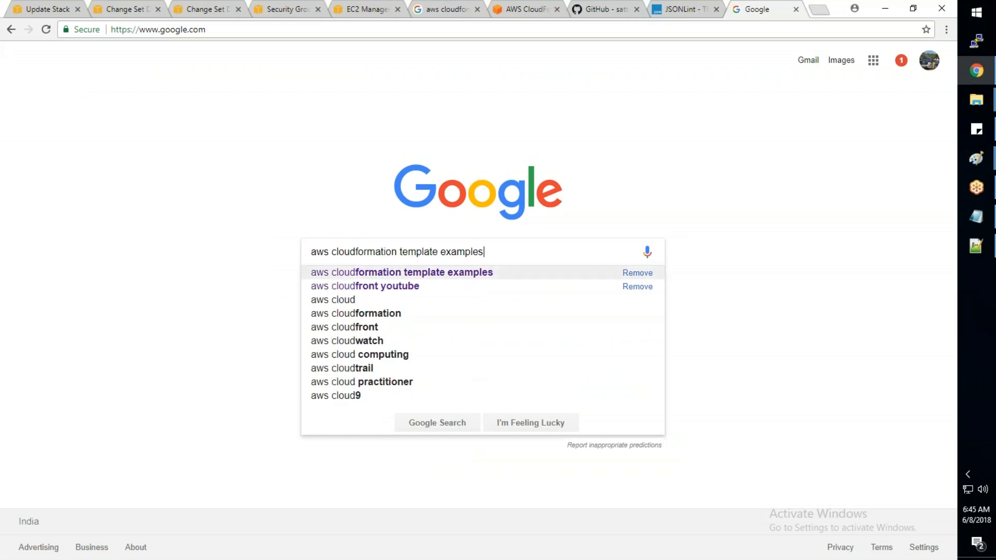
key(BackSpace)
key(BackSpace)
key(BackSpace)
key(BackSpace)
key(BackSpace)
key(BackSpace)
key(BackSpace)
key(BackSpace)
key(BackSpace)
key(BackSpace)
key(BackSpace)
key(BackSpace)
key(BackSpace)
key(BackSpace)
key(BackSpace)
key(BackSpace)
key(BackSpace)
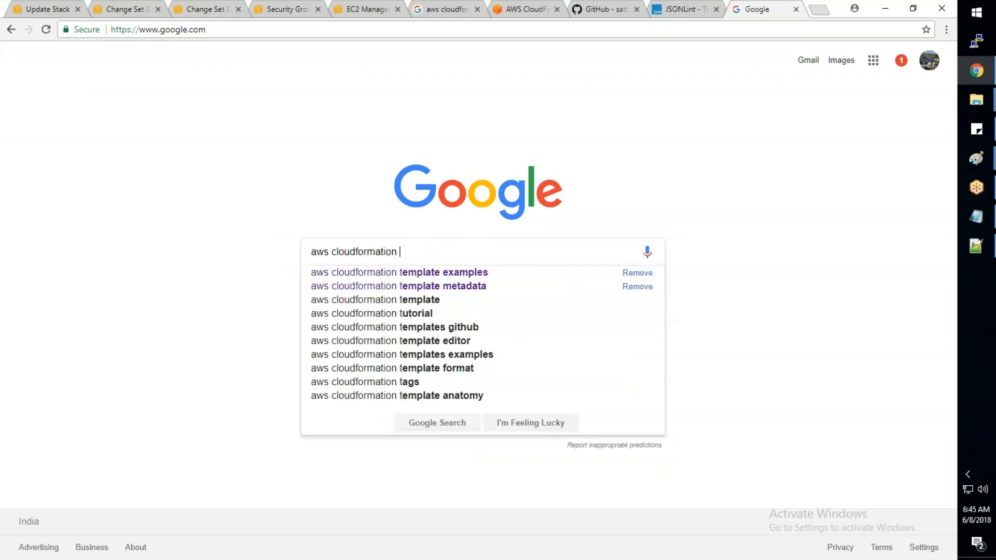
text(ne)
key(BackSpace)
key(BackSpace)
text(security group )
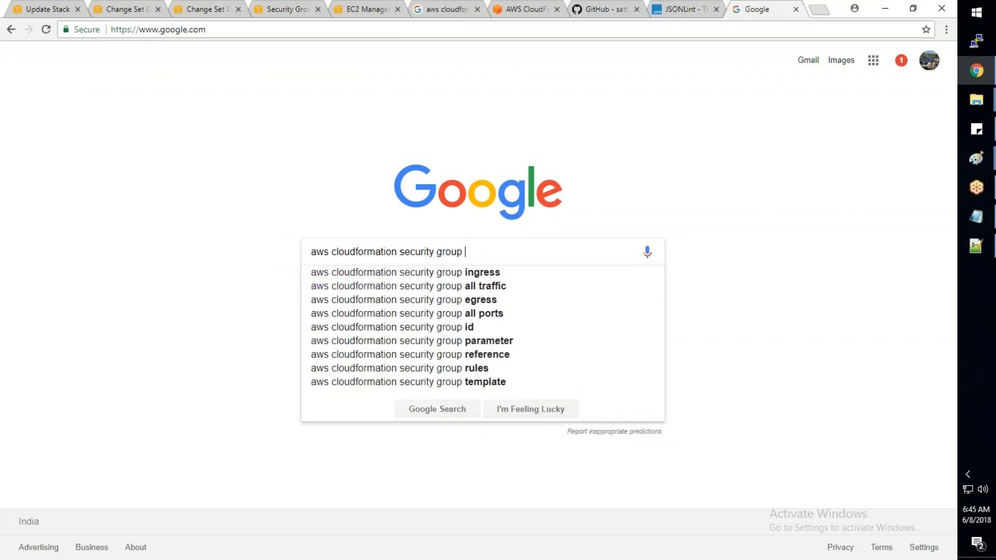
text(replacement)
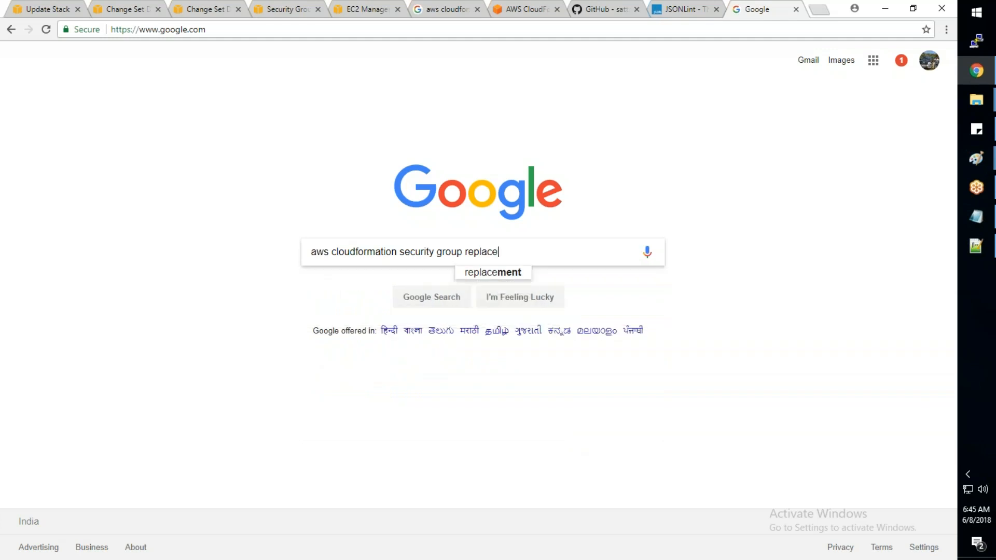
key(Return)
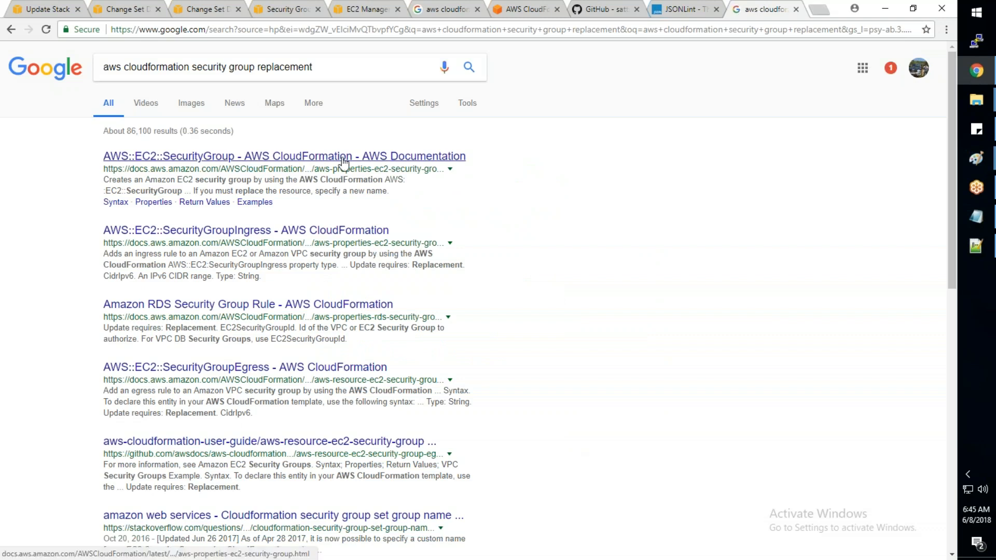
- Open the AWS::EC2::SecurityGroup documentation in a separate tab and read its introduction and the note on cross-referencing security groups
middle_click(270, 156)
drag(200, 191, 272, 191)
click(758, 11)
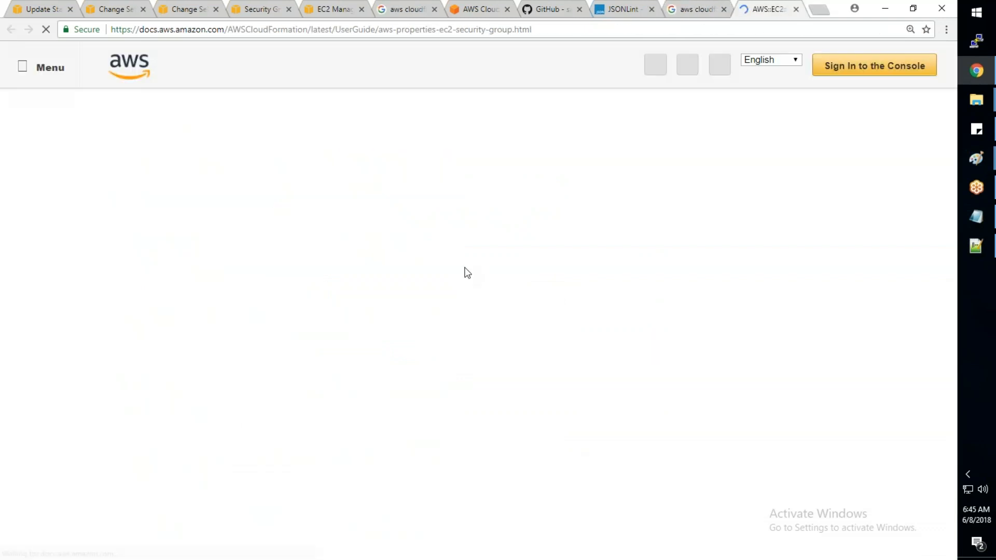
drag(391, 176, 261, 176)
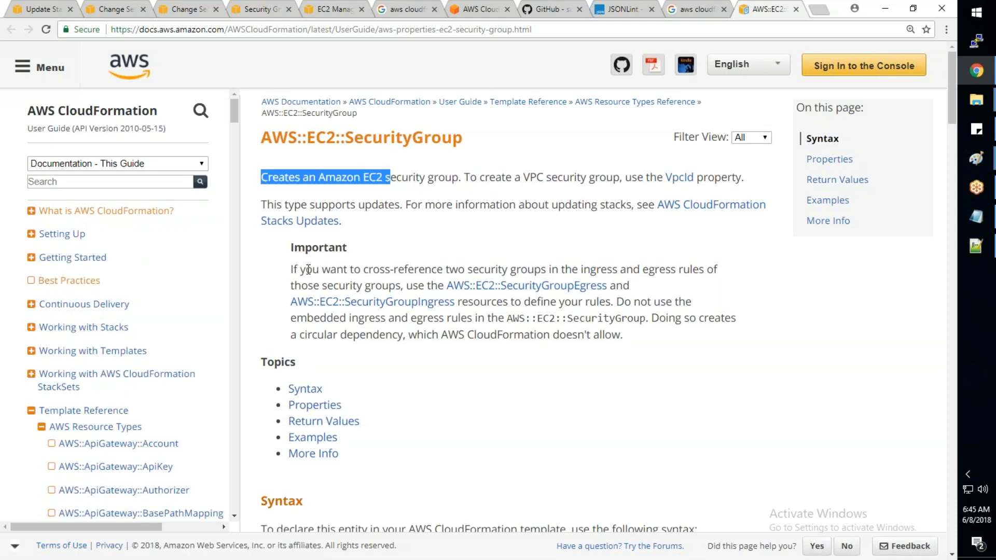
drag(300, 269, 668, 318)
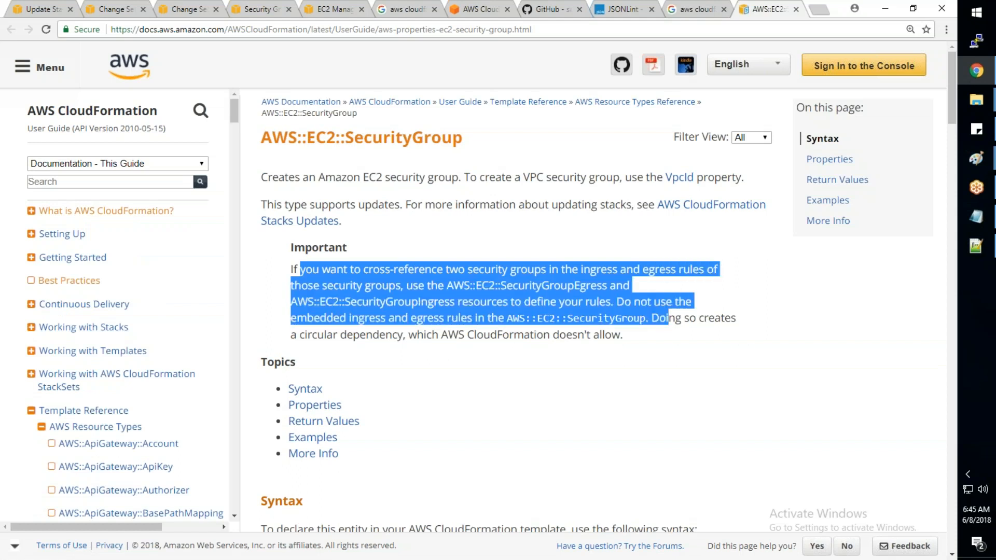
- Review the AWS::EC2::SecurityGroup syntax, the update requirements of its properties, and the JSON and YAML examples
scroll(532, 360, down, 6)
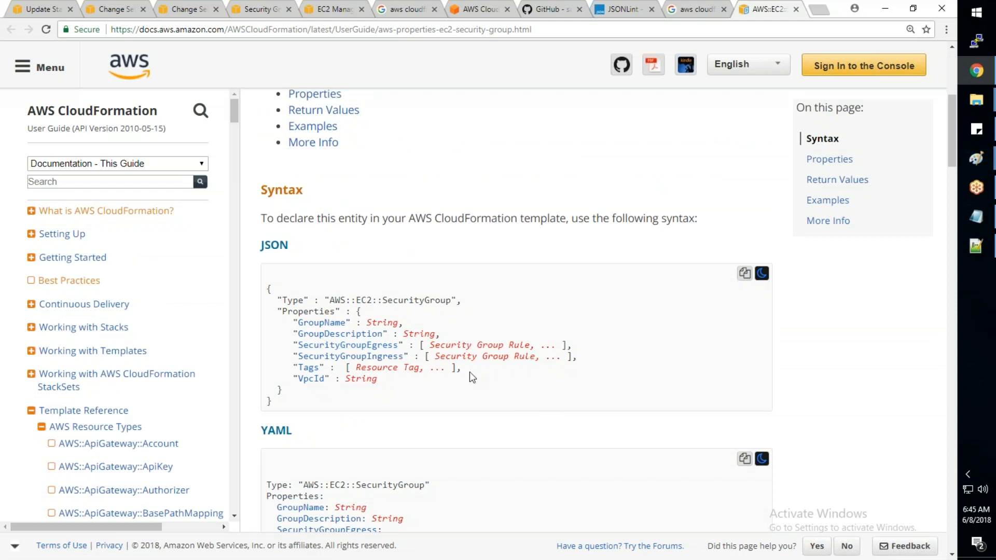
scroll(472, 377, down, 1)
scroll(469, 372, down, 8)
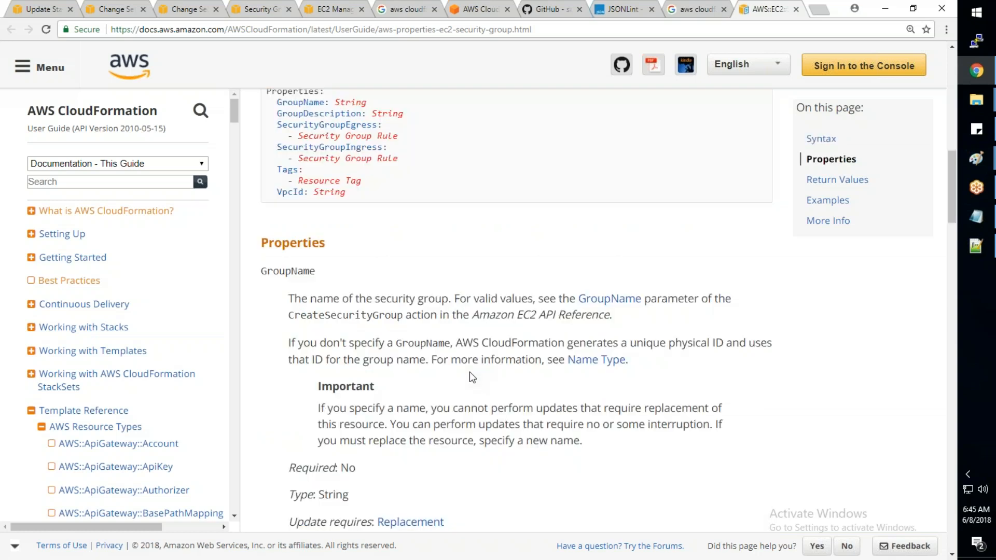
scroll(593, 310, down, 6)
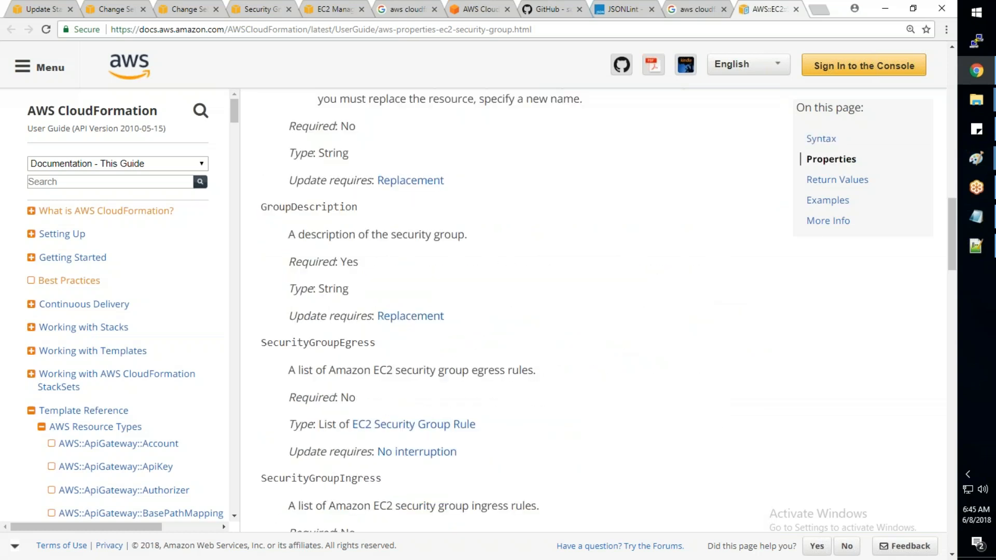
scroll(514, 312, down, 15)
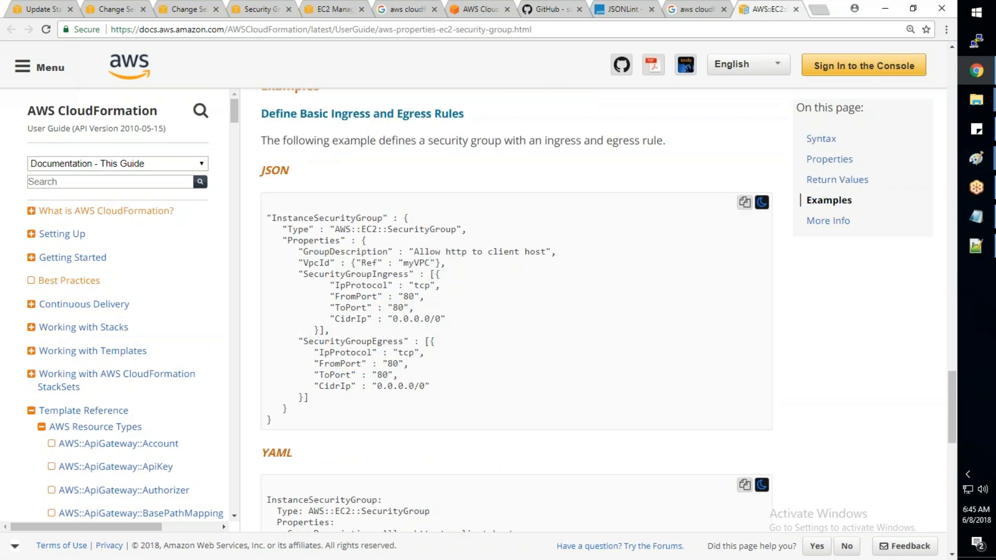
scroll(516, 311, down, 8)
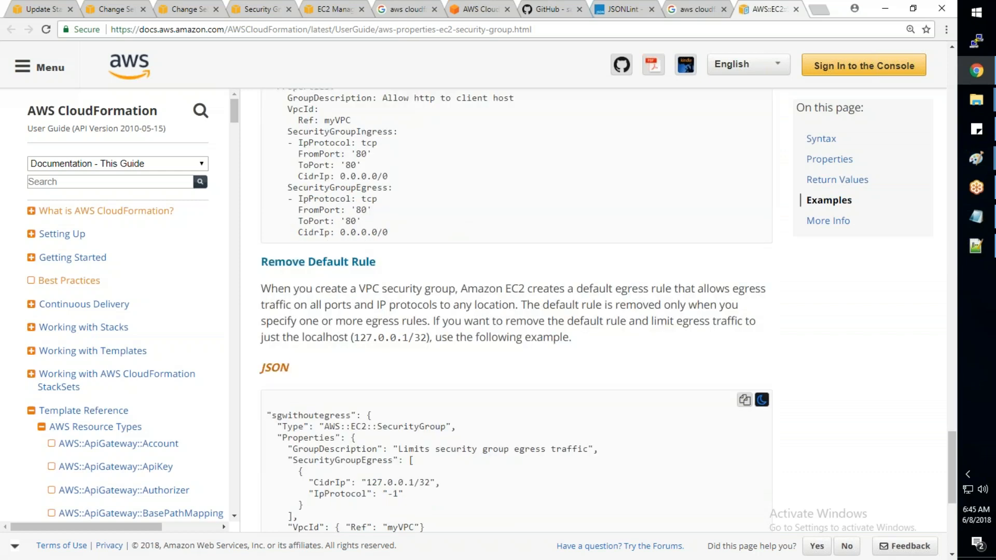
scroll(466, 383, down, 6)
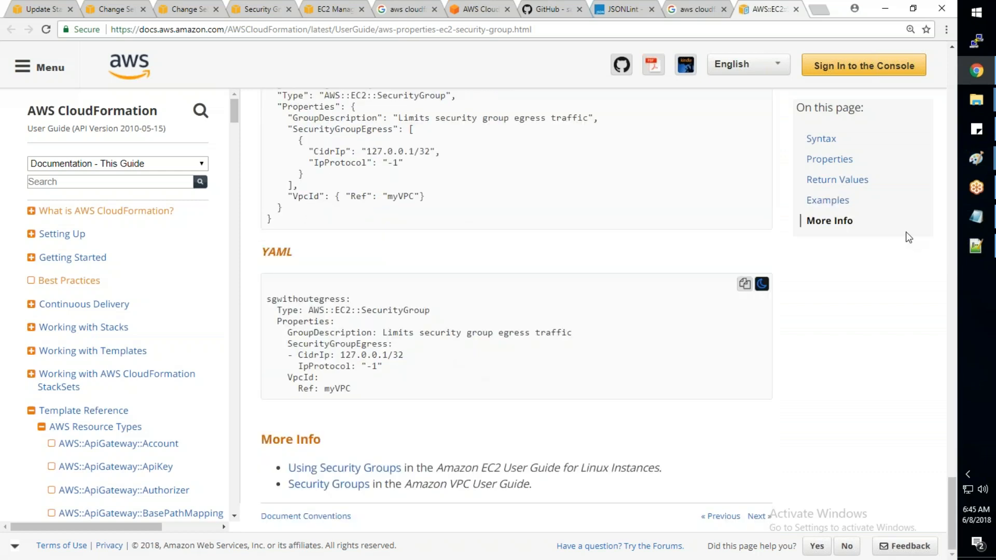
- Check WebServer's GroupSet in AWS_Basic_Infra.json, and in the EC2 console open Change Security Groups for AWS-Training-Mahine1 and dismiss it
click(980, 251)
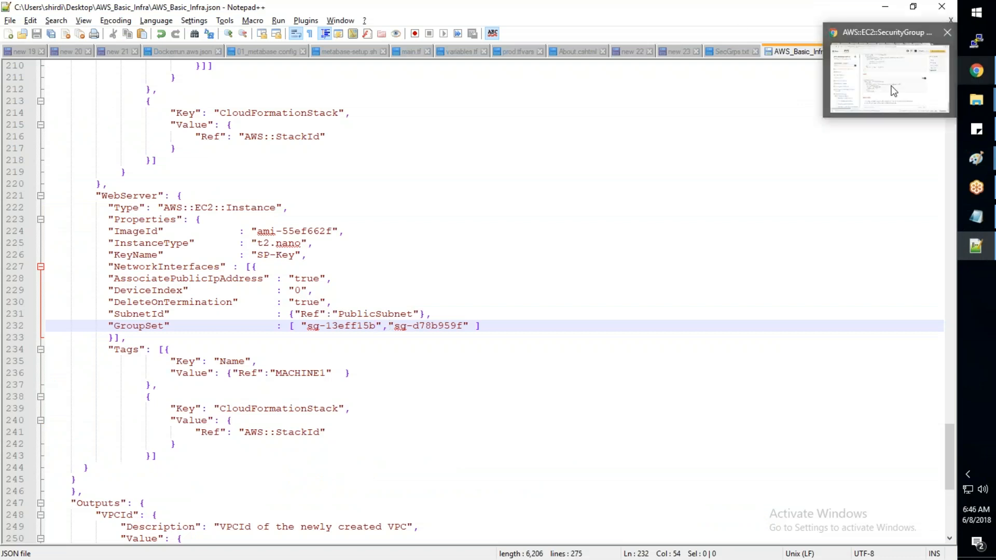
click(974, 77)
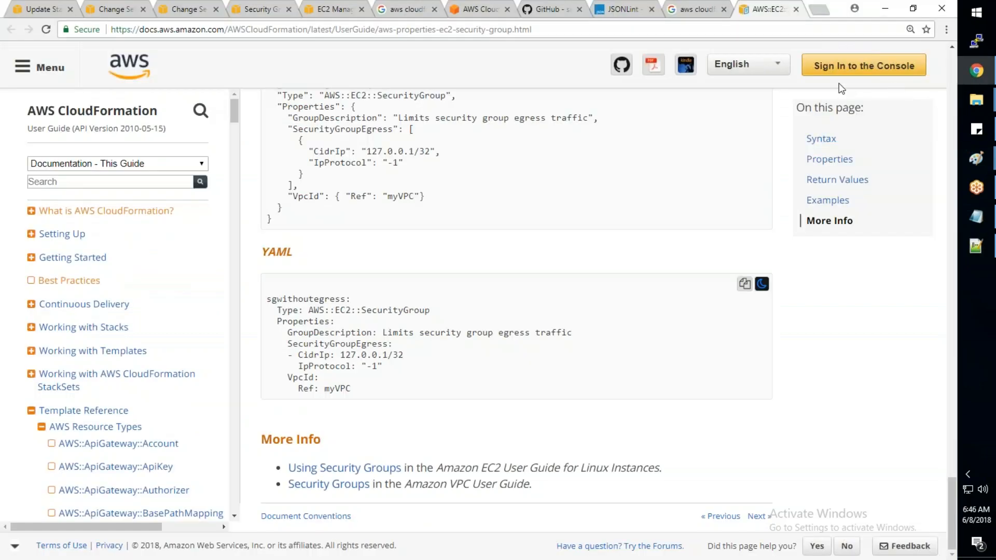
click(324, 10)
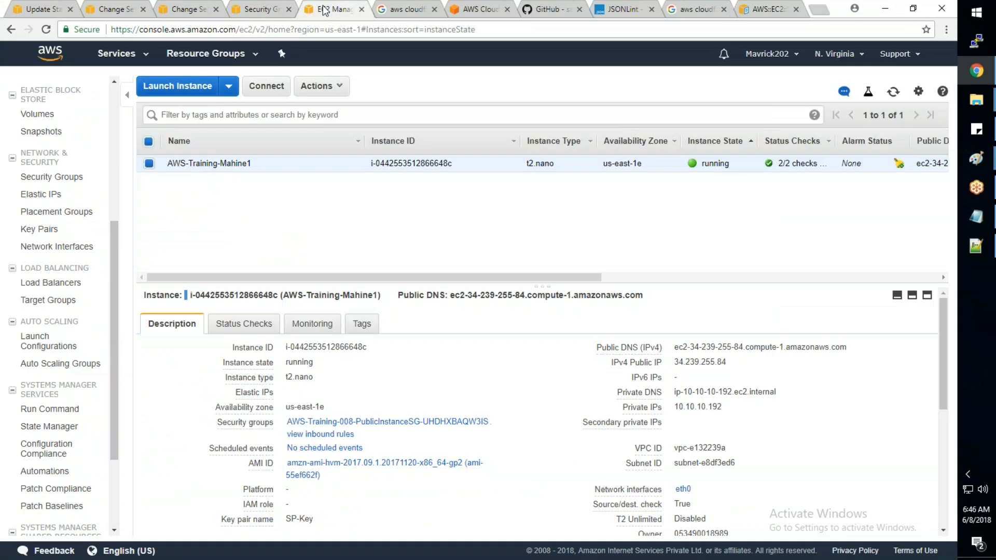
right_click(353, 163)
mouse_move(404, 217)
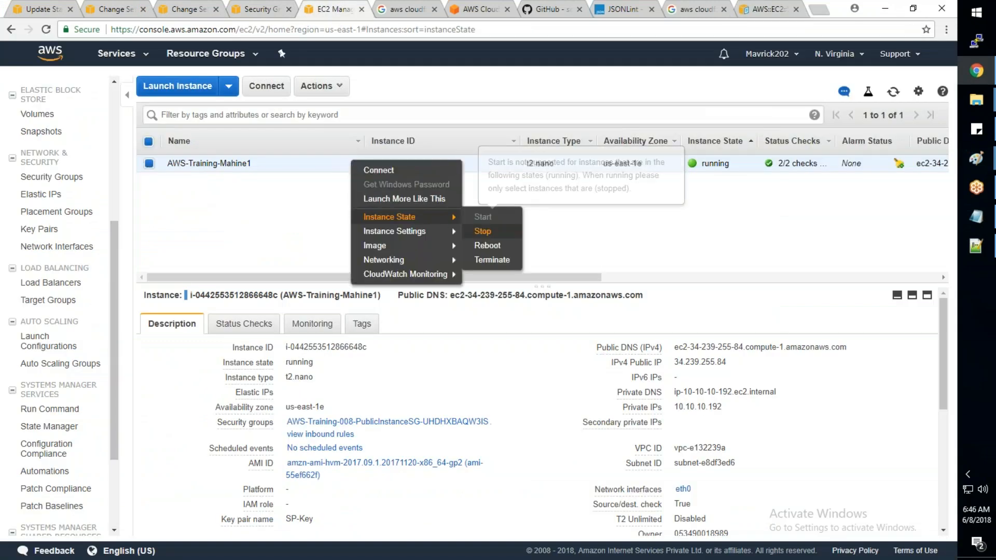
mouse_move(405, 259)
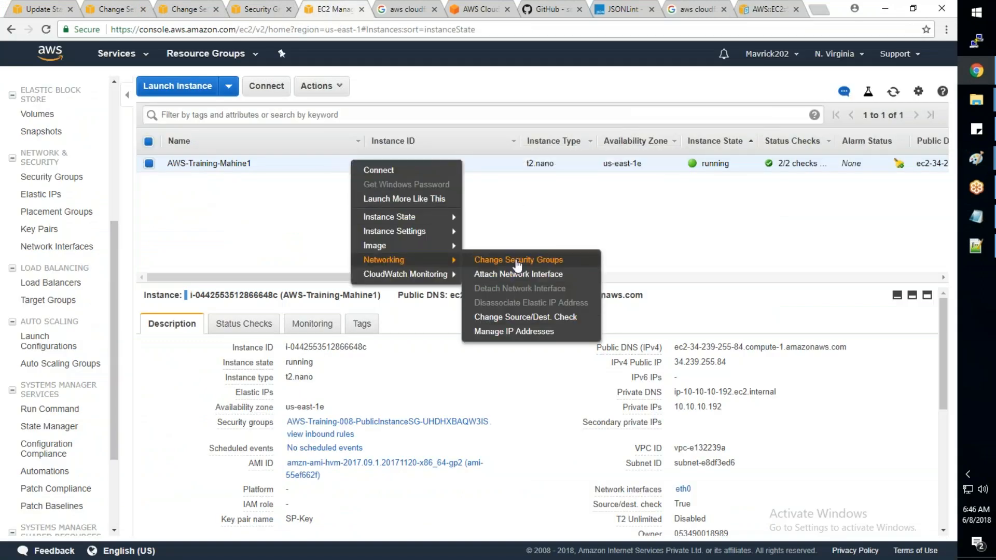
click(517, 263)
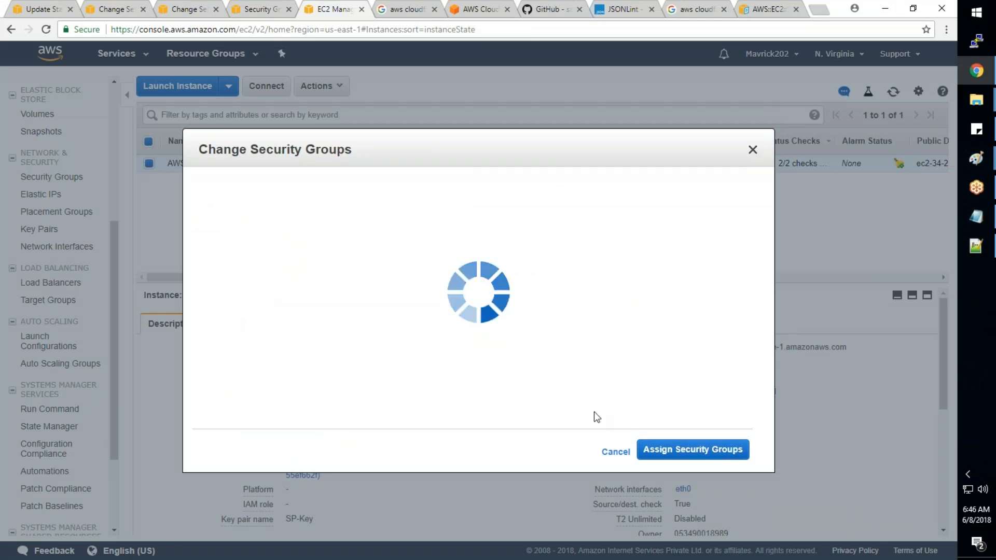
click(616, 452)
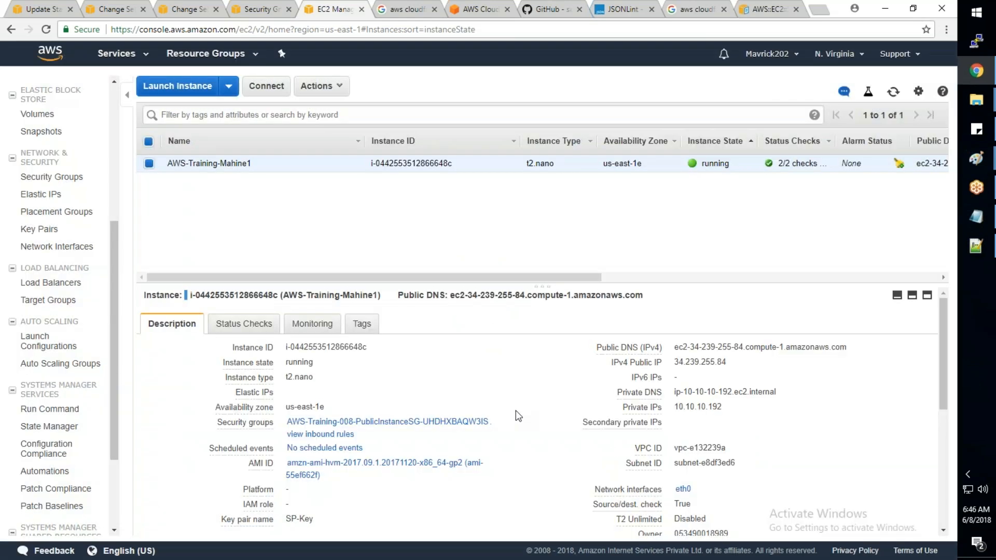
- Return to the change set details and re-examine the NetworkInterfaces change and the change set overview
click(106, 11)
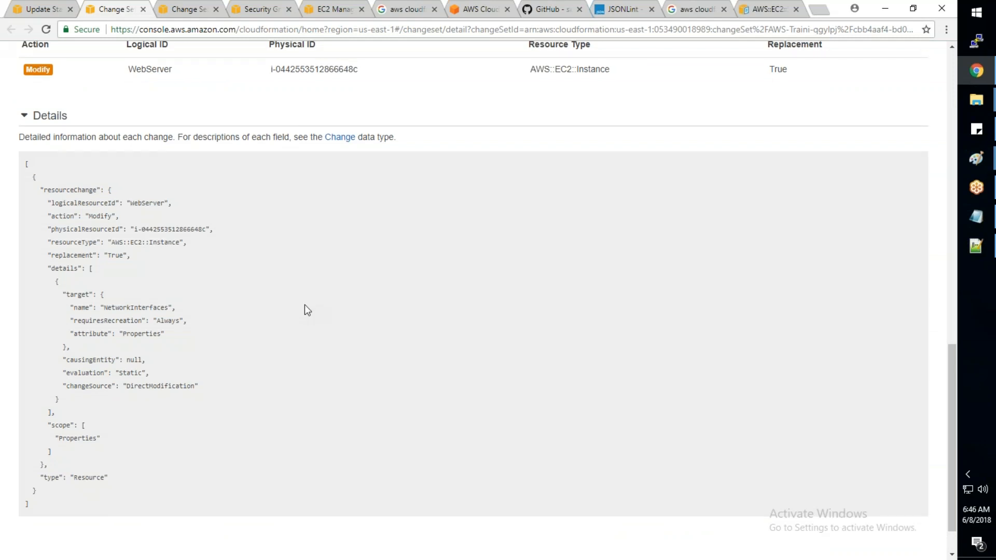
scroll(391, 321, down, 1)
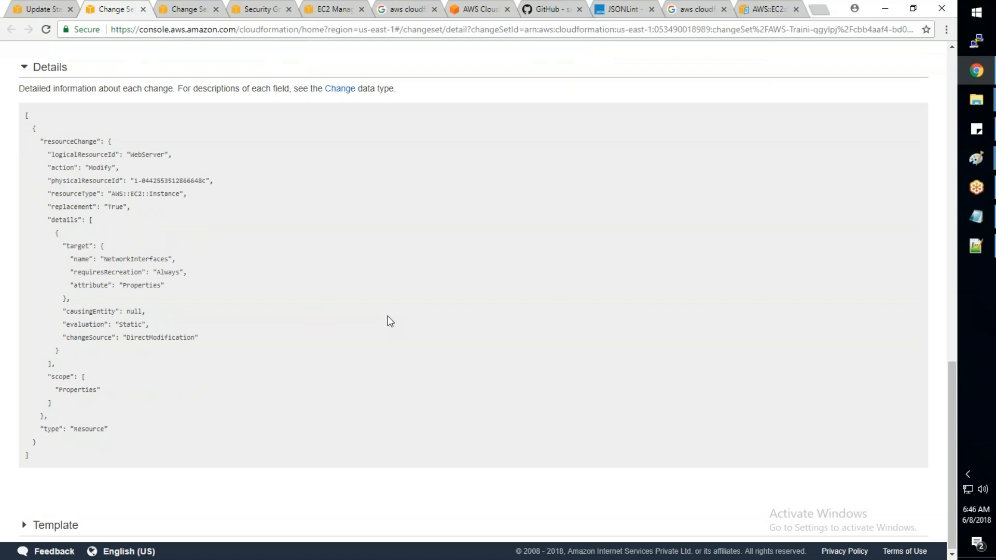
scroll(391, 320, up, 10)
scroll(390, 320, up, 7)
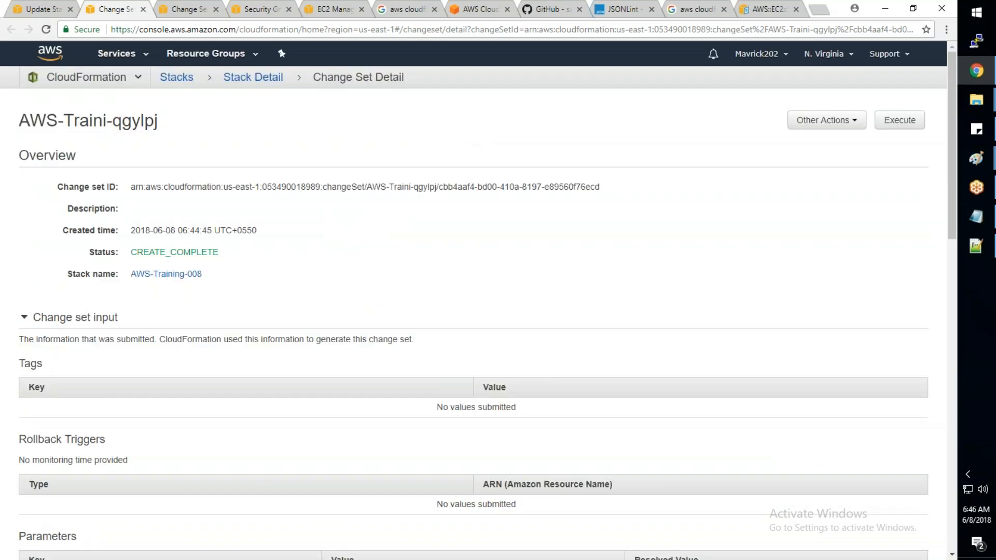
- Look over the AWS-Training-008 stack detail and go back to the list of CloudFormation stacks
click(246, 84)
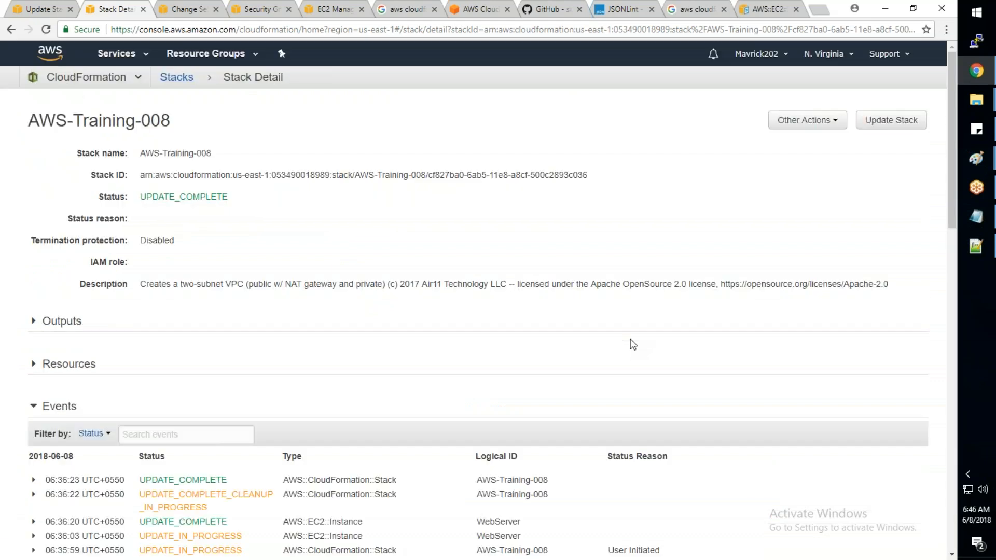
scroll(519, 311, down, 1)
scroll(311, 207, up, 1)
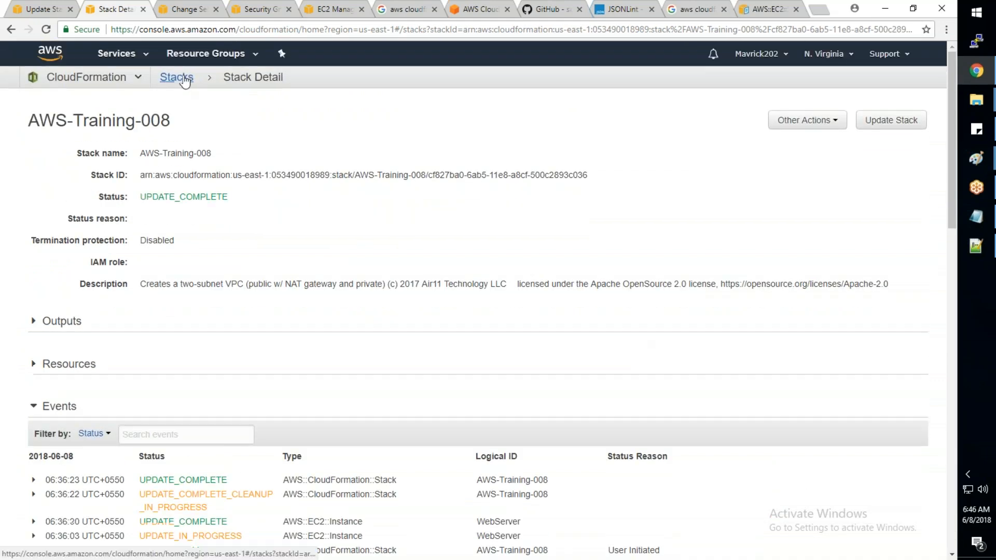
click(176, 77)
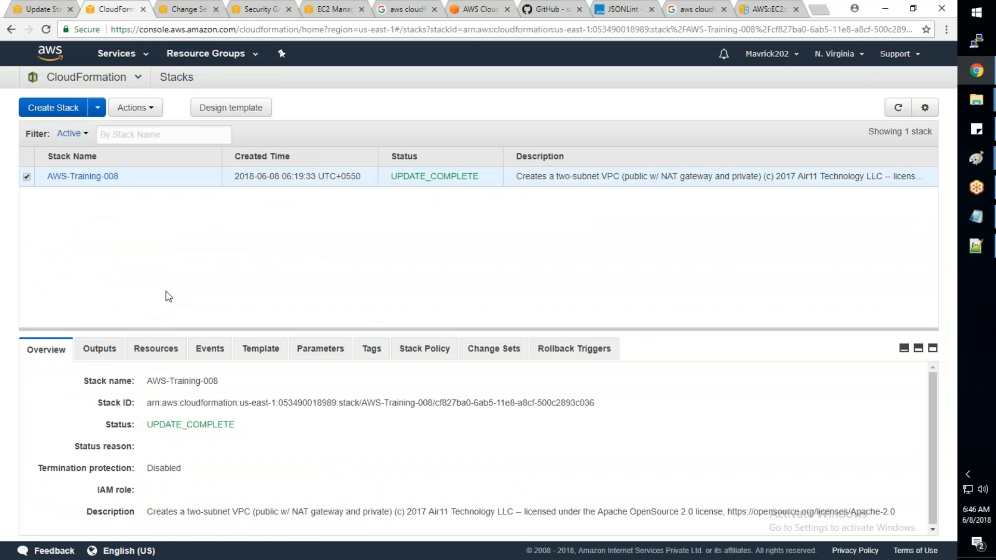
- Inspect the inbound rules of the Allow_All security group and return to the stack update's change preview
mouse_move(964, 240)
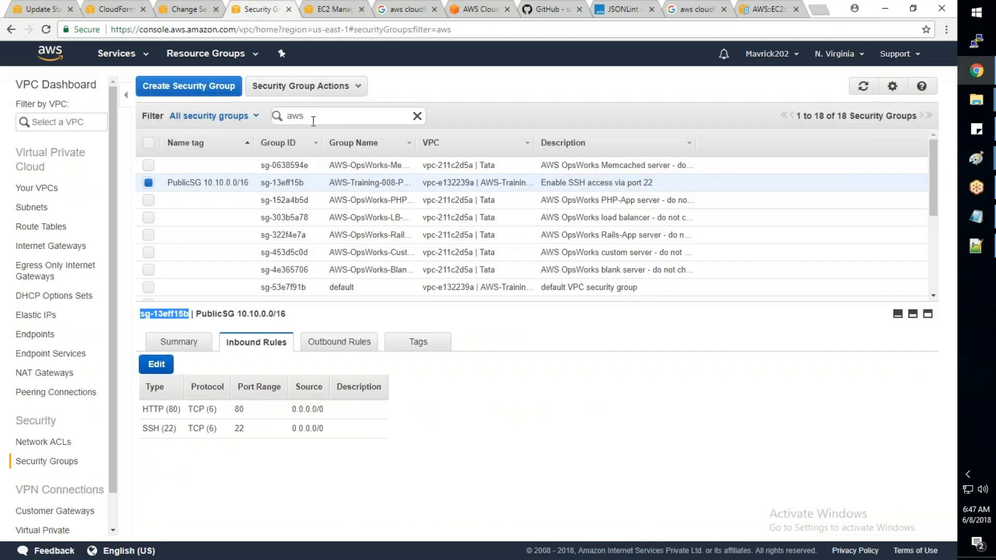
scroll(208, 231, down, 1)
scroll(222, 212, down, 5)
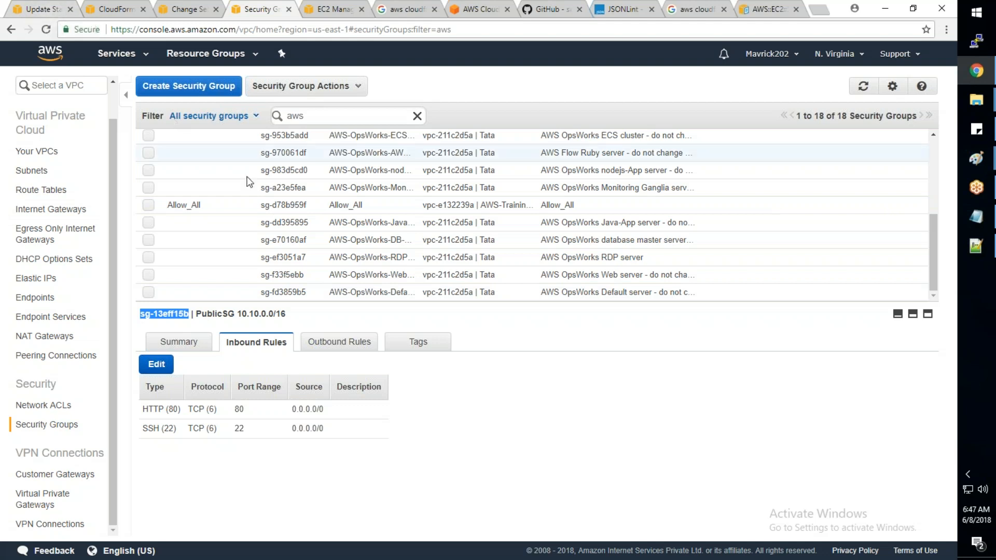
click(249, 205)
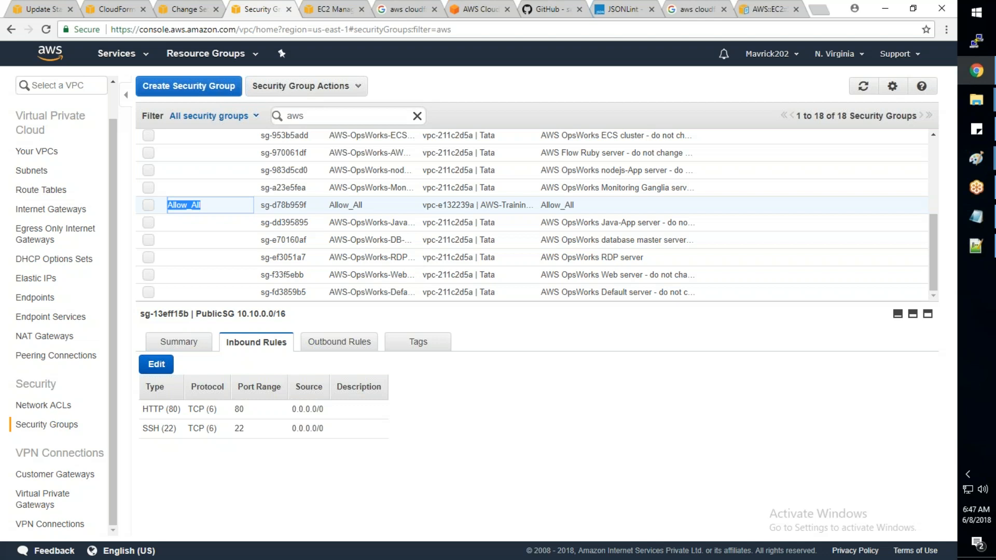
key(Return)
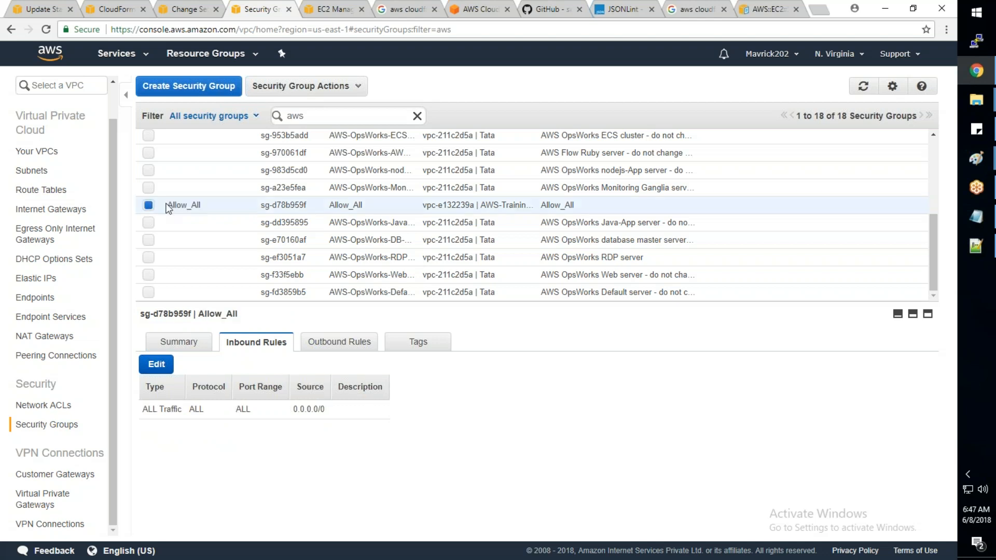
click(51, 12)
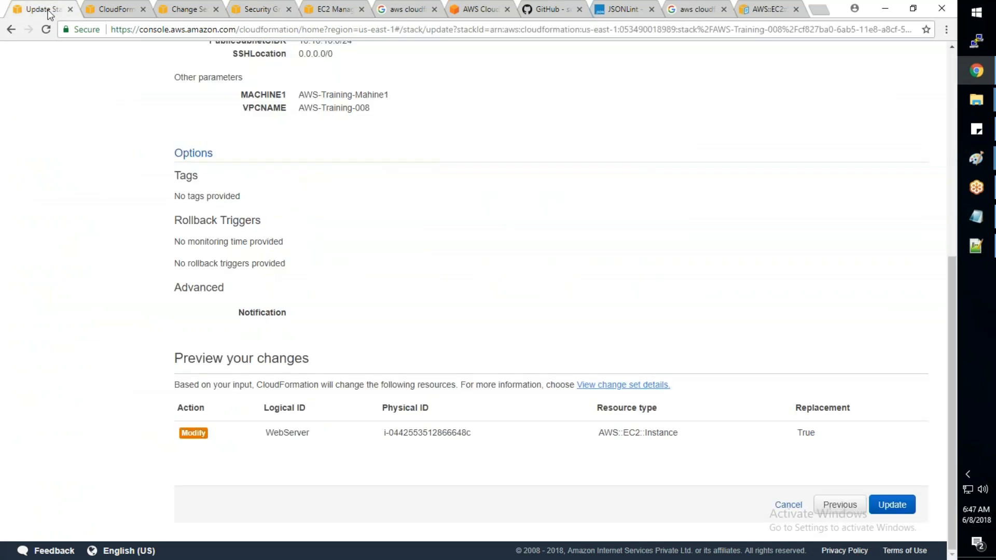
- Cancel the pending stack update, delete the AWS-Training-008 stack and show its events
click(789, 504)
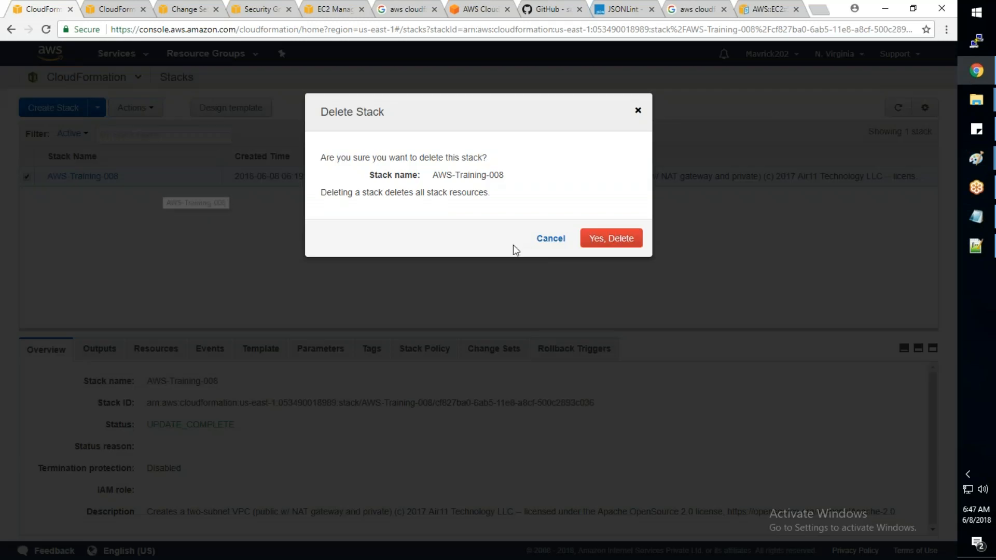
click(602, 239)
click(214, 350)
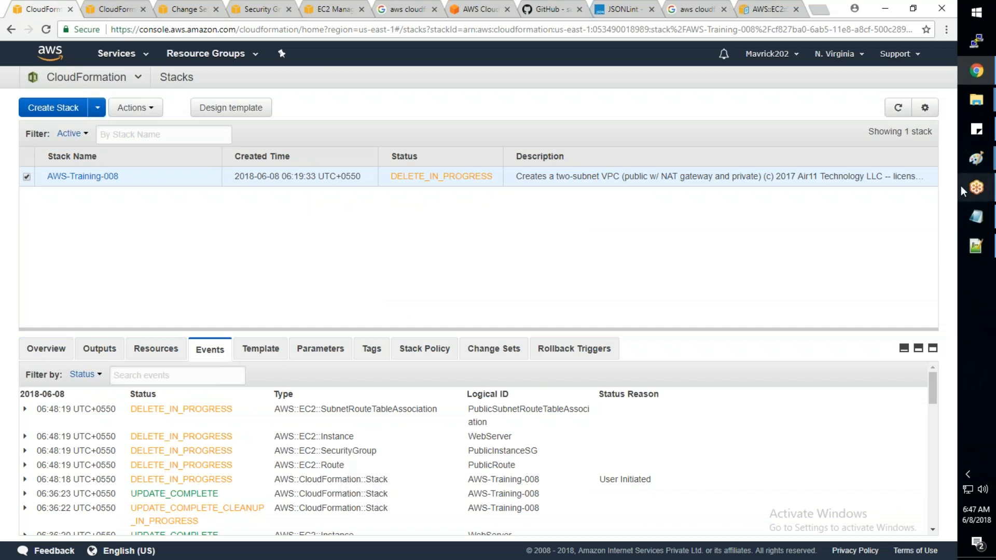
- Refresh the AWS-Training-008 events repeatedly to follow the deletion of each stack resource
click(898, 107)
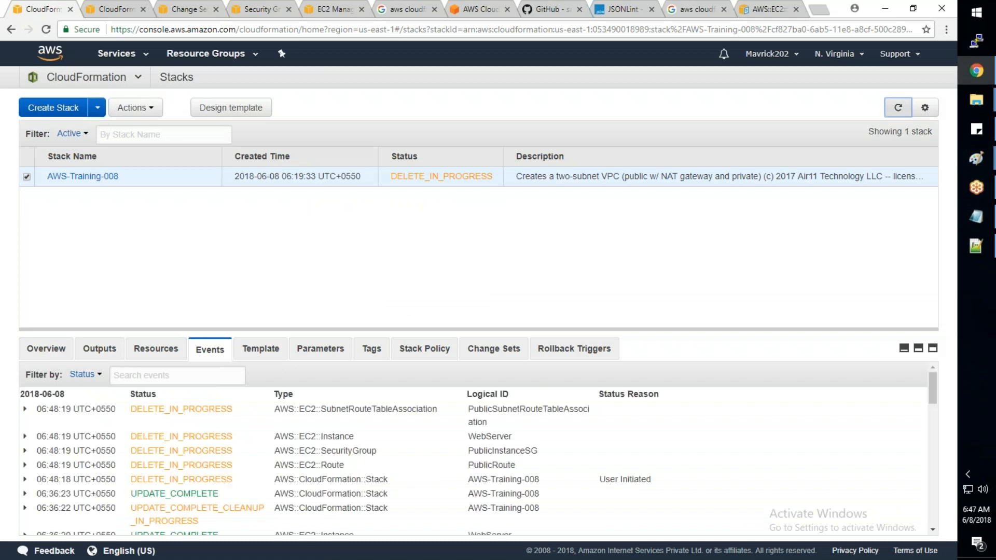
click(898, 107)
click(899, 108)
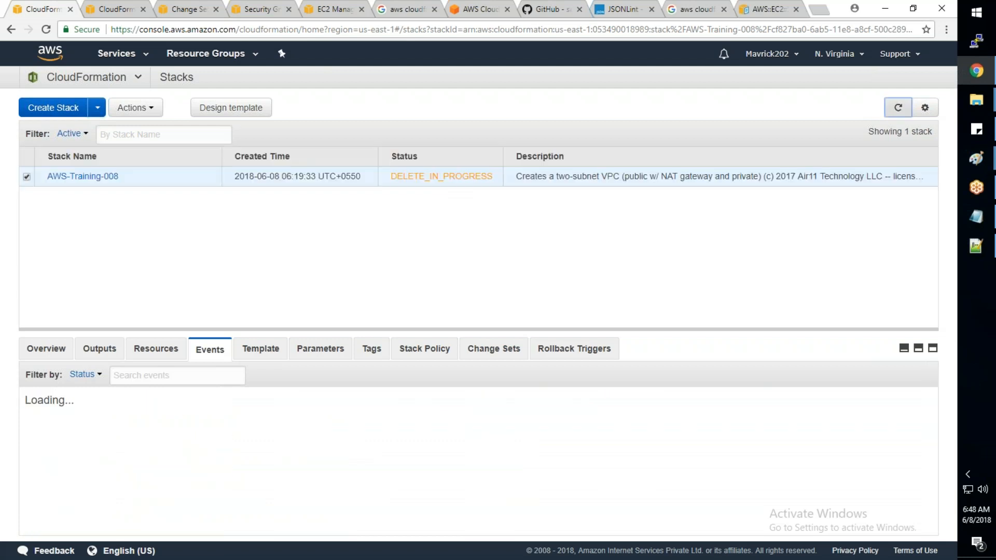
click(898, 108)
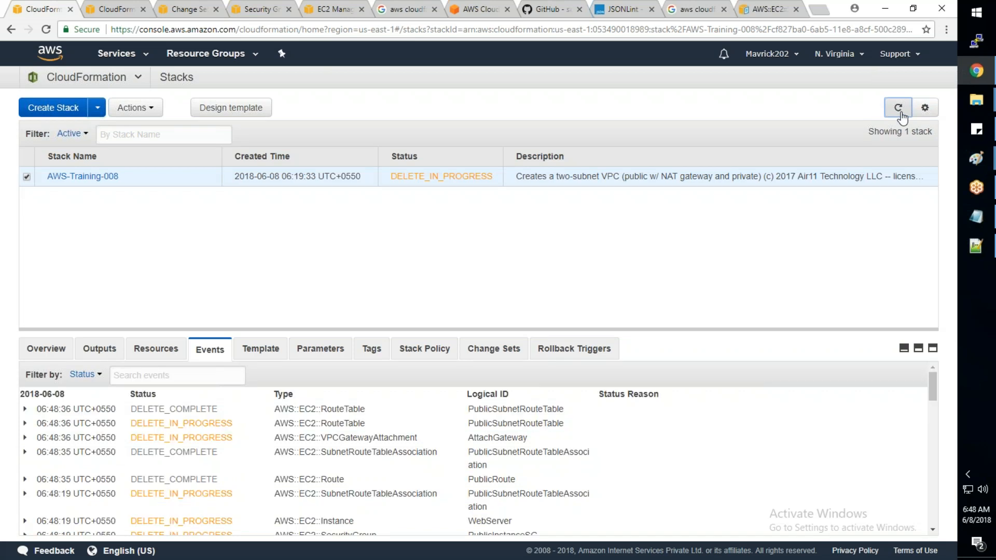
click(901, 114)
scroll(393, 485, down, 2)
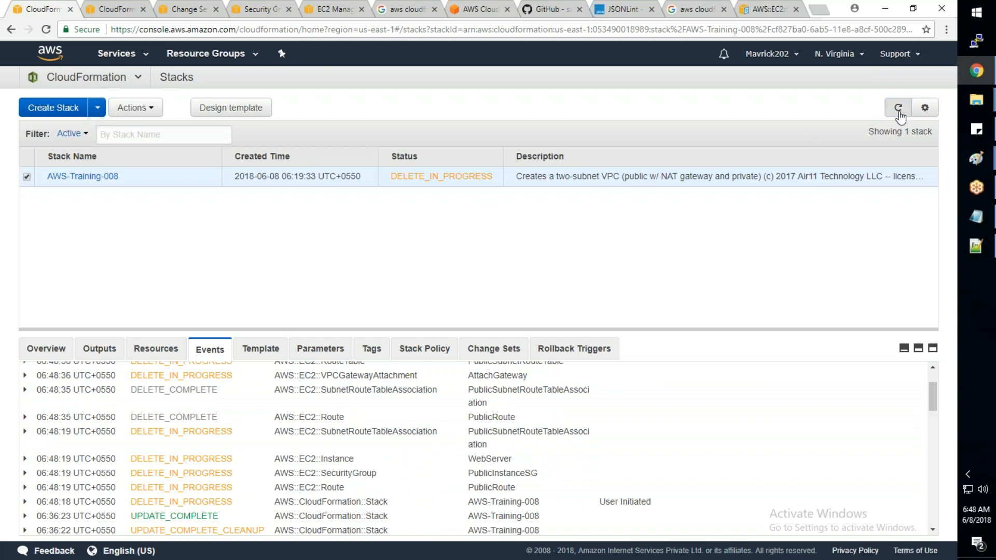
click(898, 109)
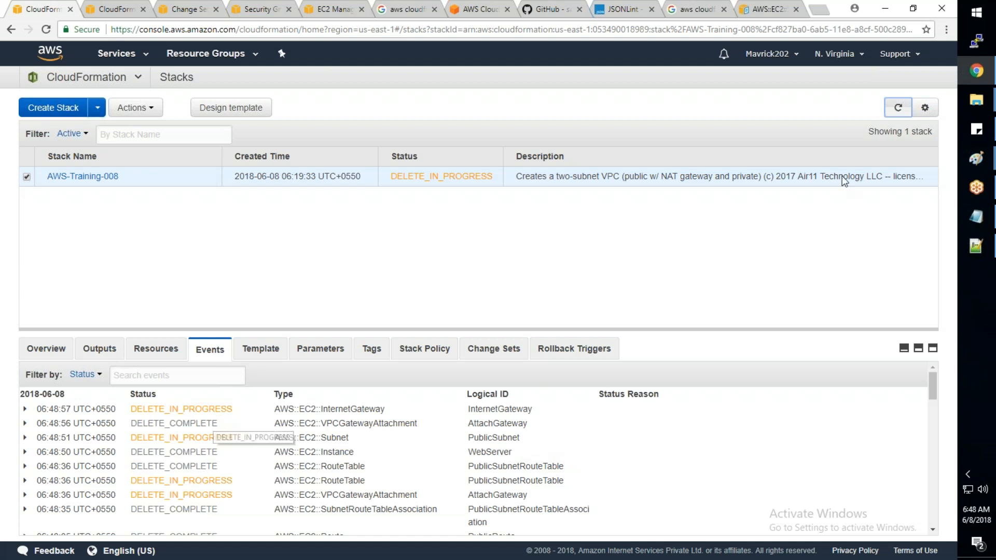
click(897, 108)
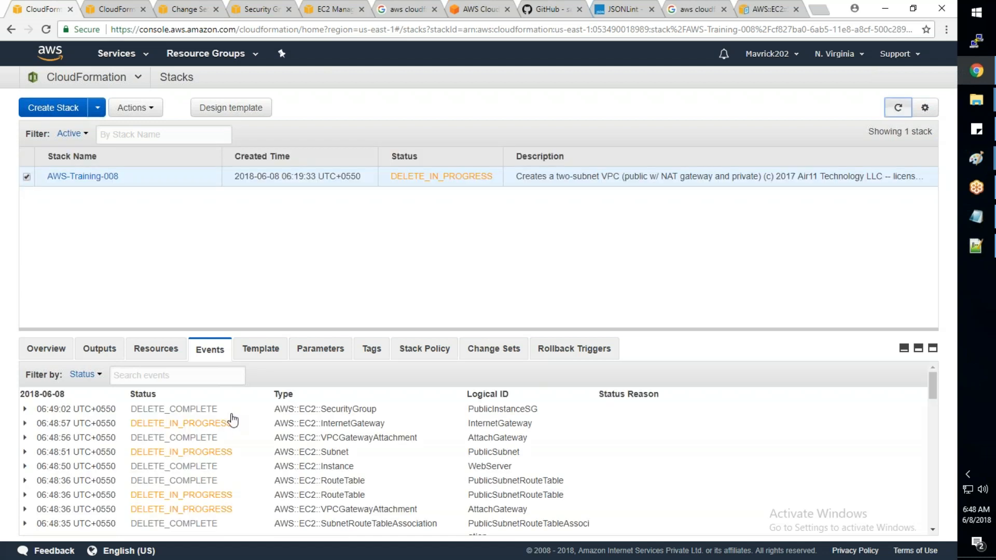
click(902, 112)
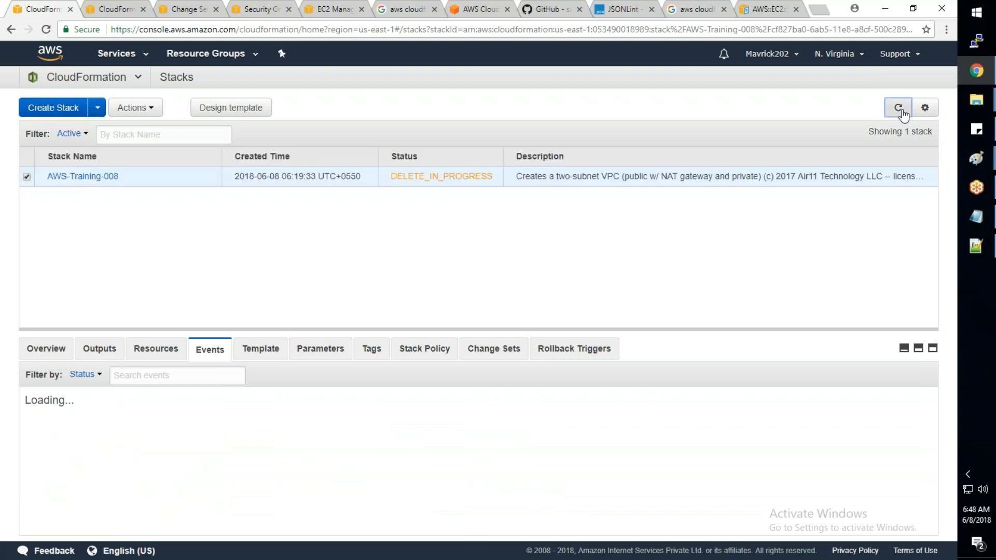
click(902, 112)
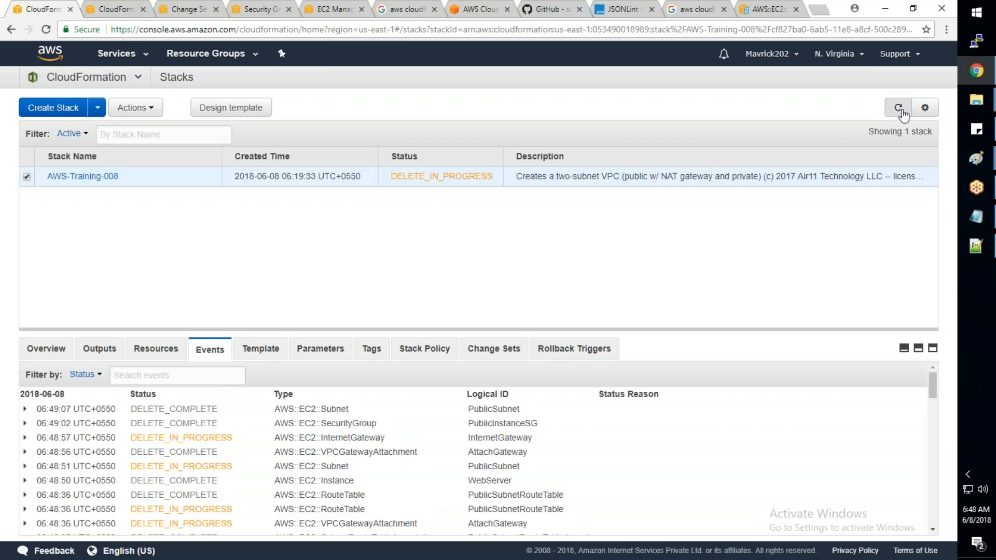
click(902, 112)
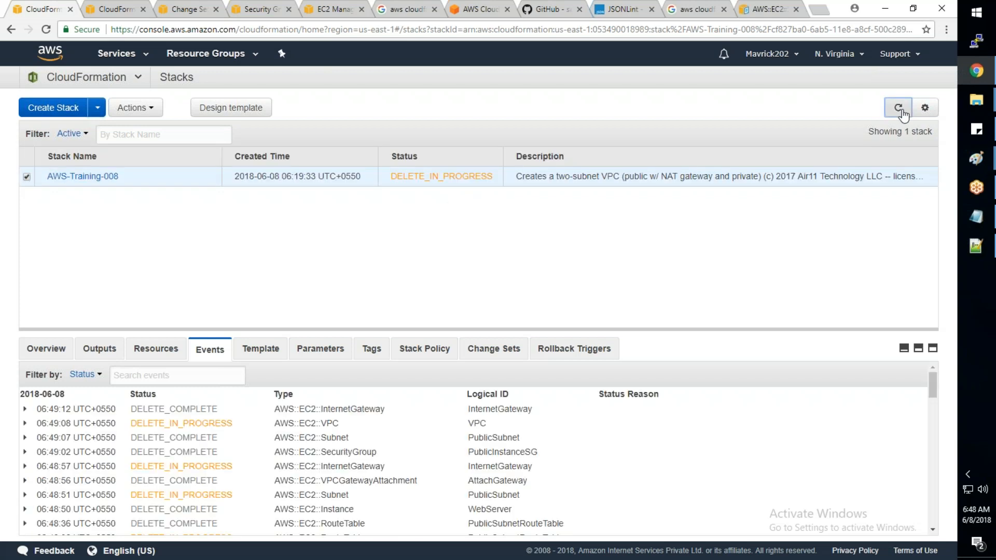
click(902, 111)
click(902, 111)
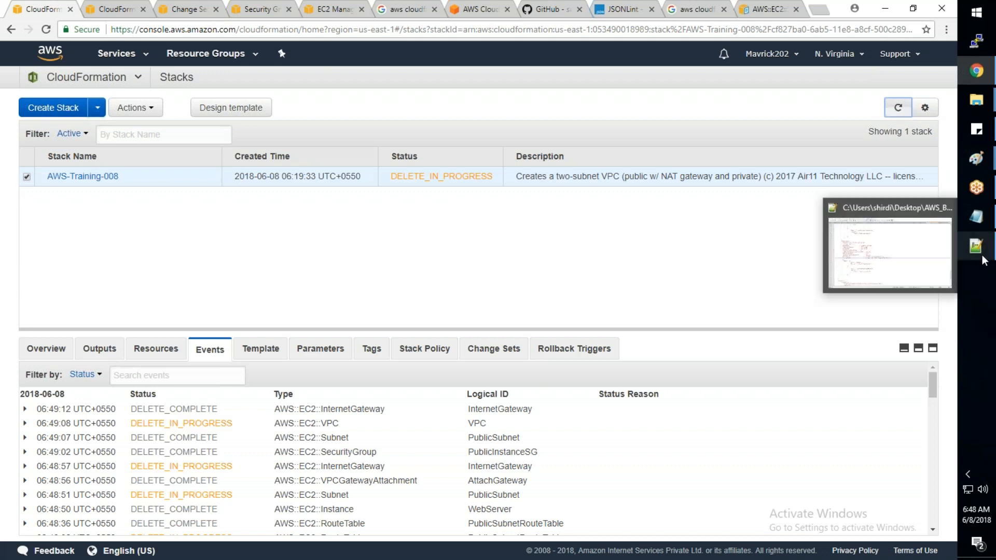
click(892, 111)
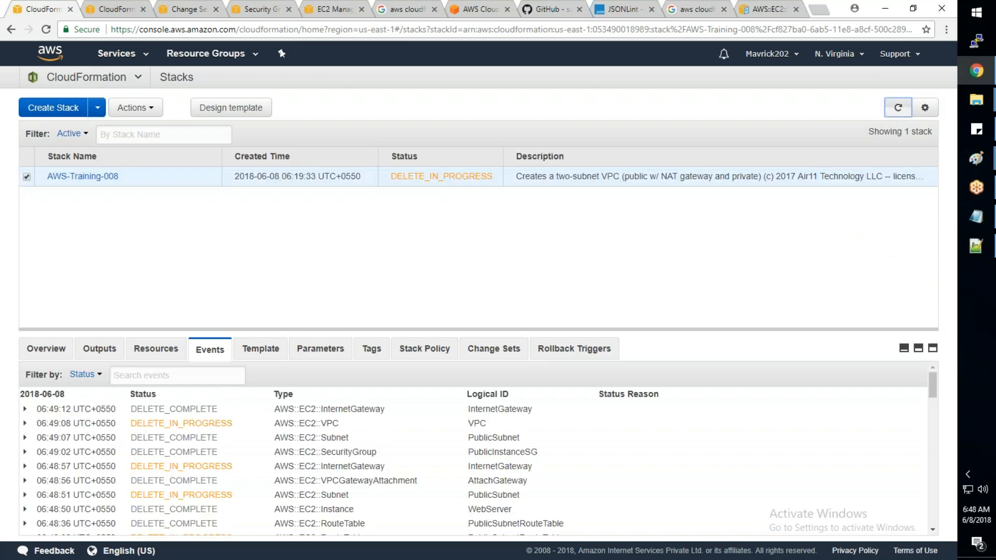
scroll(360, 470, down, 1)
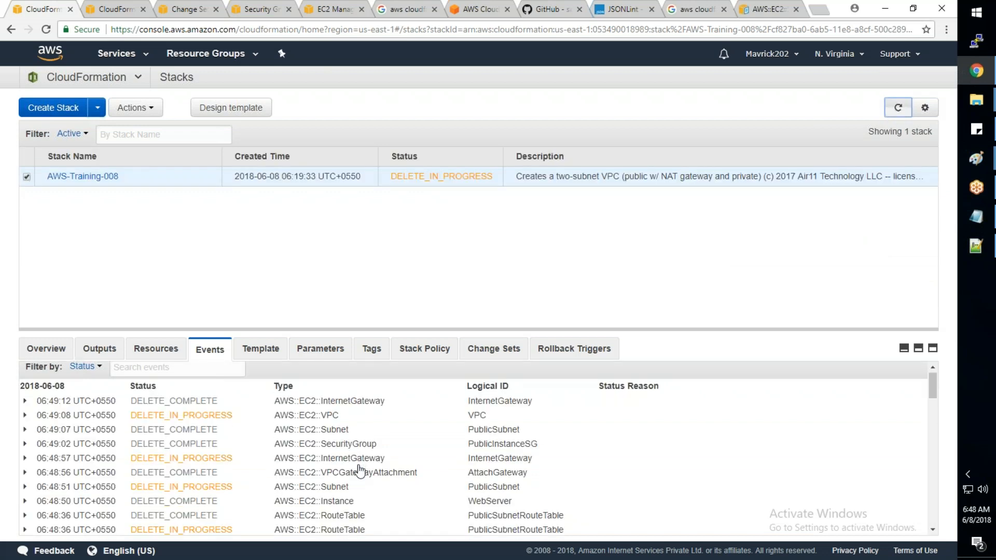
scroll(360, 471, down, 3)
click(899, 108)
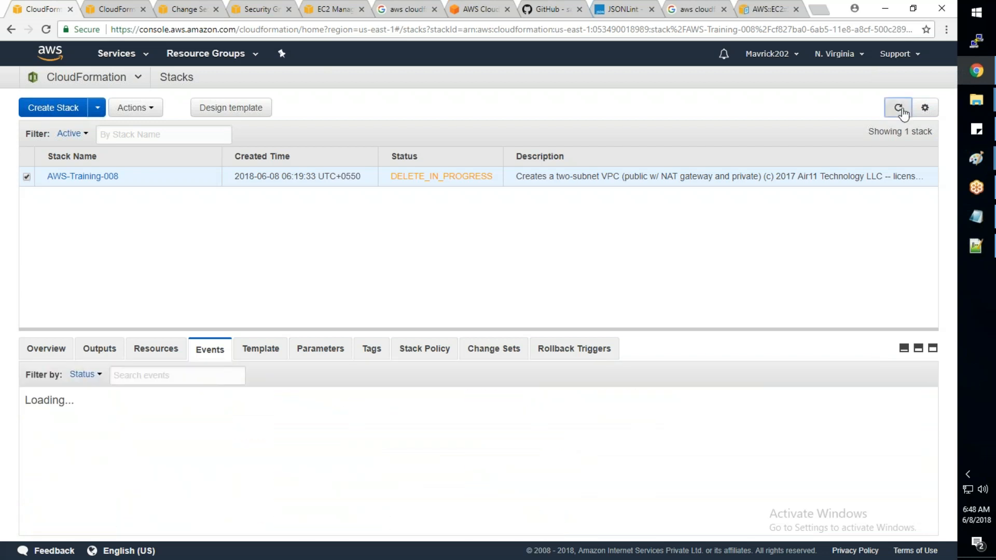
click(899, 108)
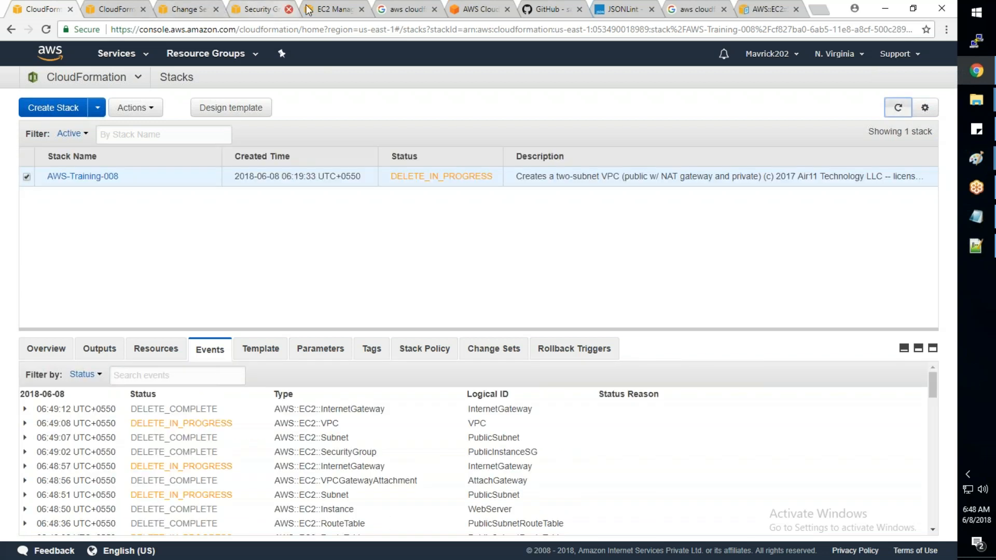
- Show the subnets in the VPC console, clear the search filter and check the full list for the stack's subnet
click(263, 15)
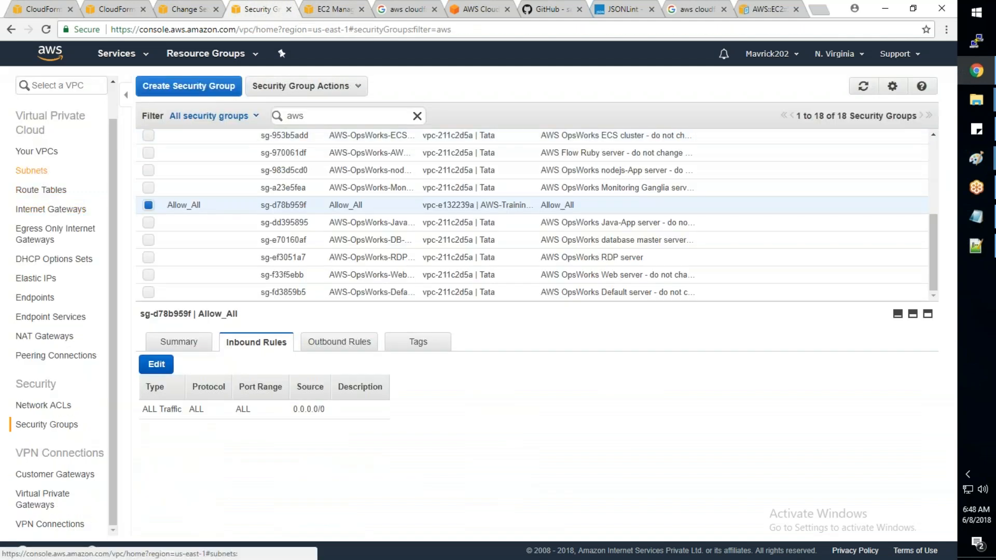
click(31, 170)
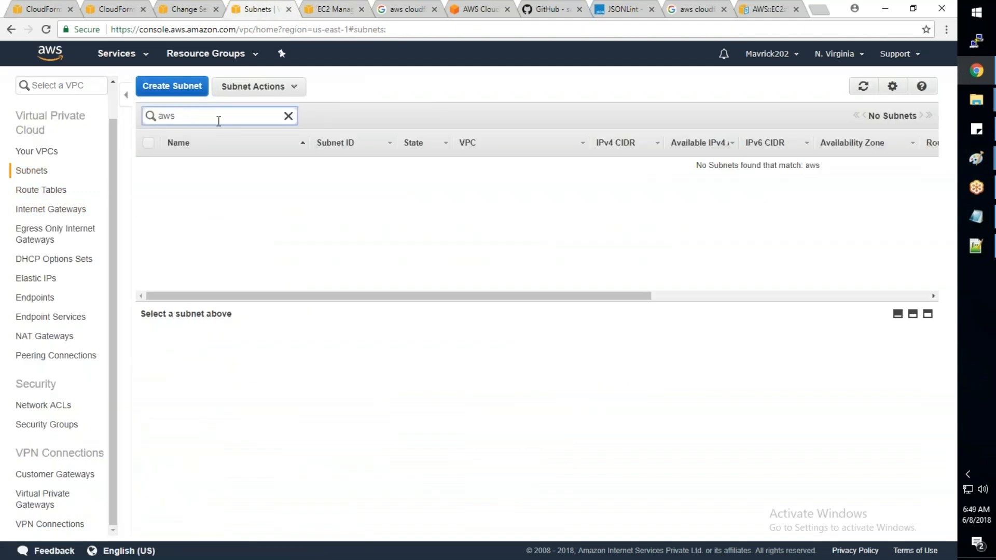
click(160, 116)
key(ctrl+a)
key(BackSpace)
key(Return)
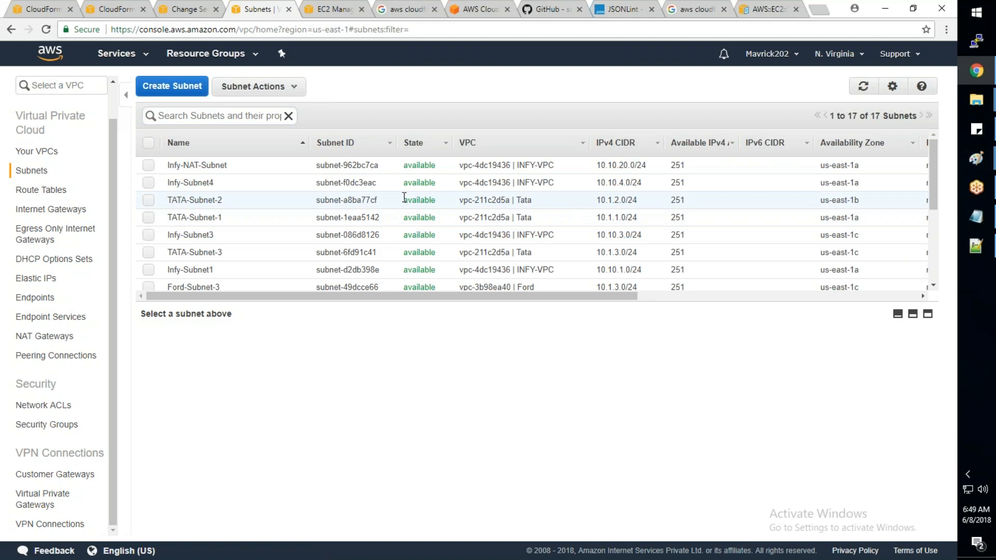
scroll(404, 198, down, 3)
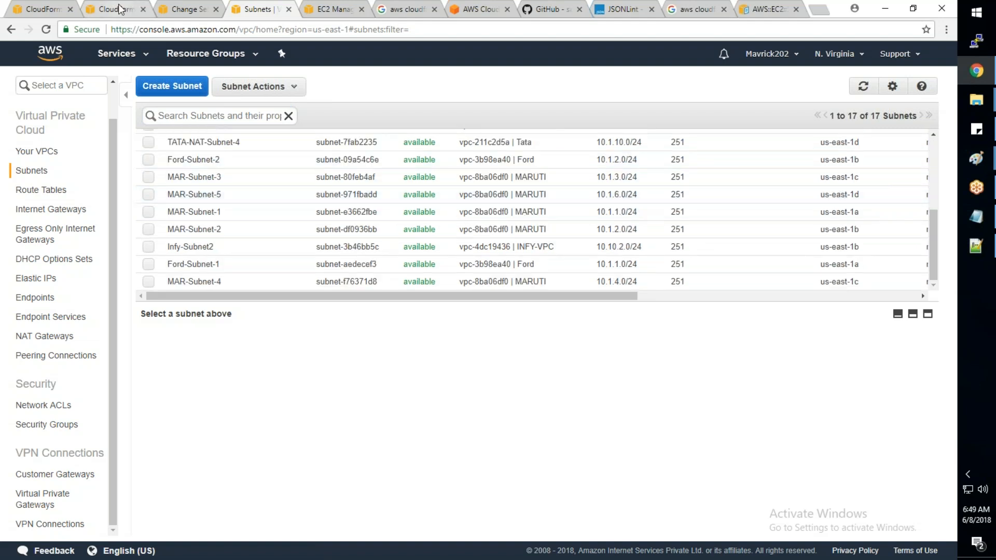
- Recheck the AWS-Training-008 deletion events in the other CloudFormation tab and look through the VPC subnet list again
click(119, 9)
click(898, 107)
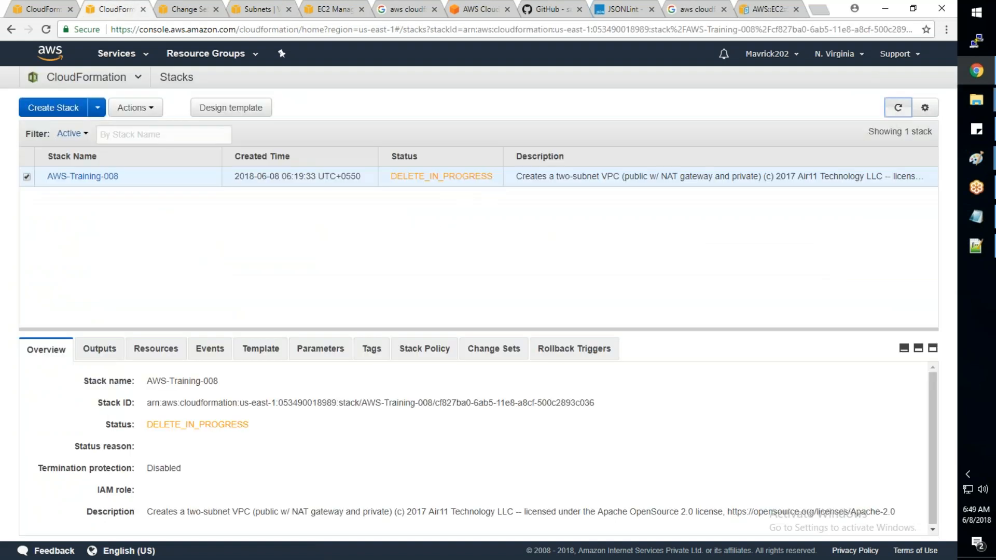
click(210, 348)
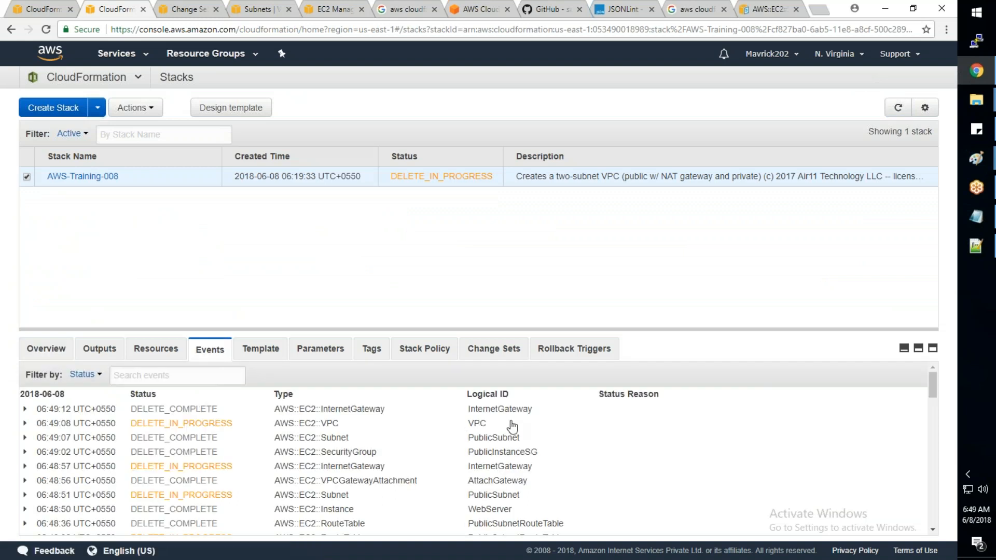
click(900, 108)
click(257, 10)
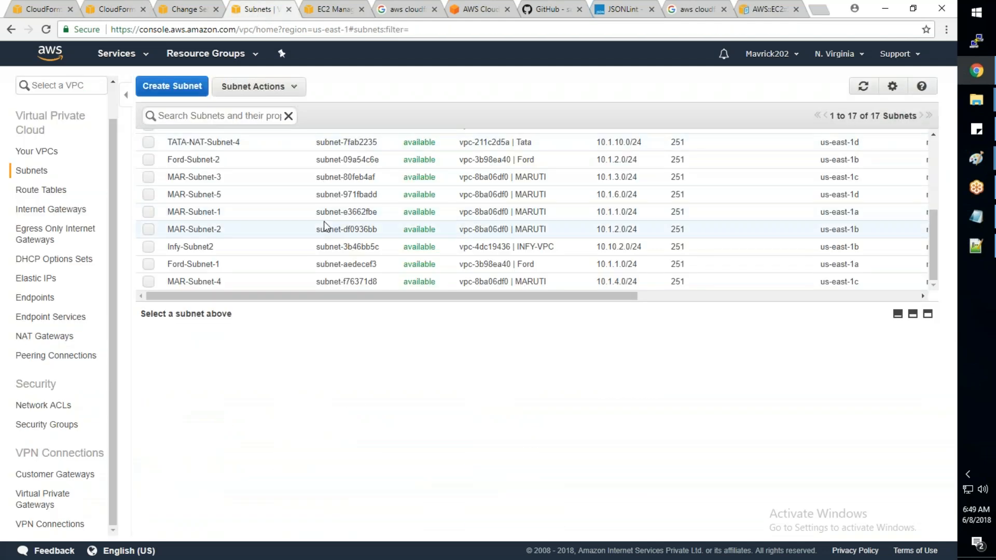
scroll(689, 138, up, 4)
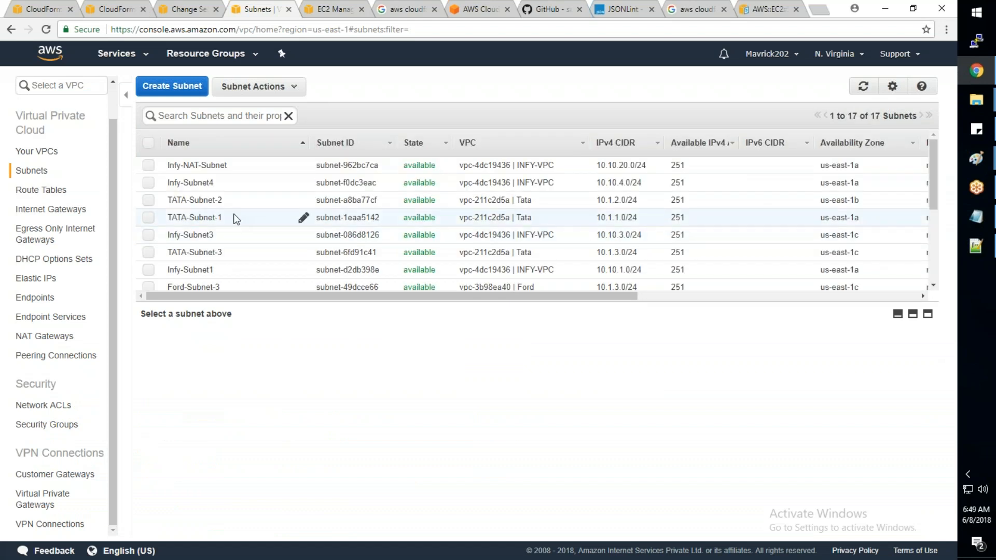
scroll(211, 232, down, 3)
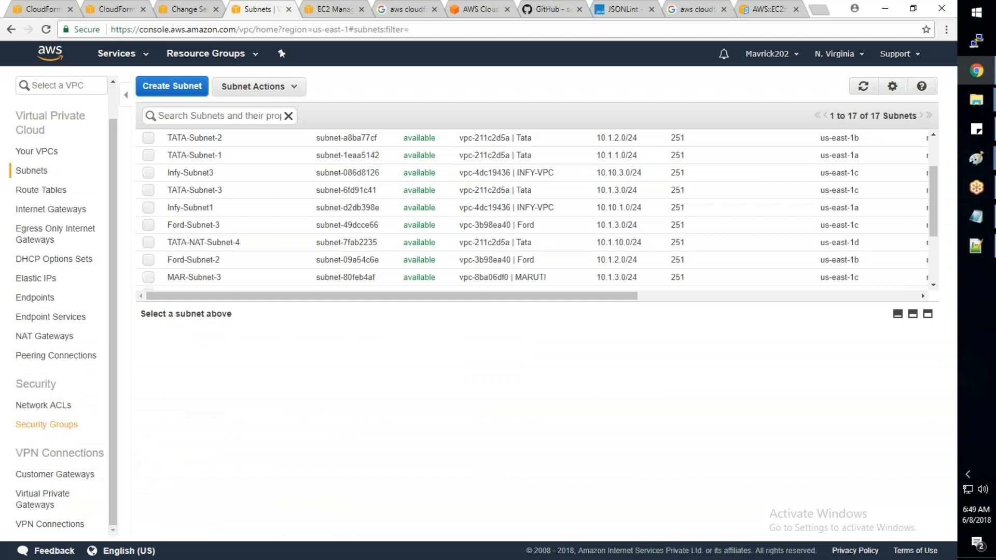
- Filter the VPC security groups by "aws" and delete the Allow_All security group in the AWS-Training VPC
click(46, 424)
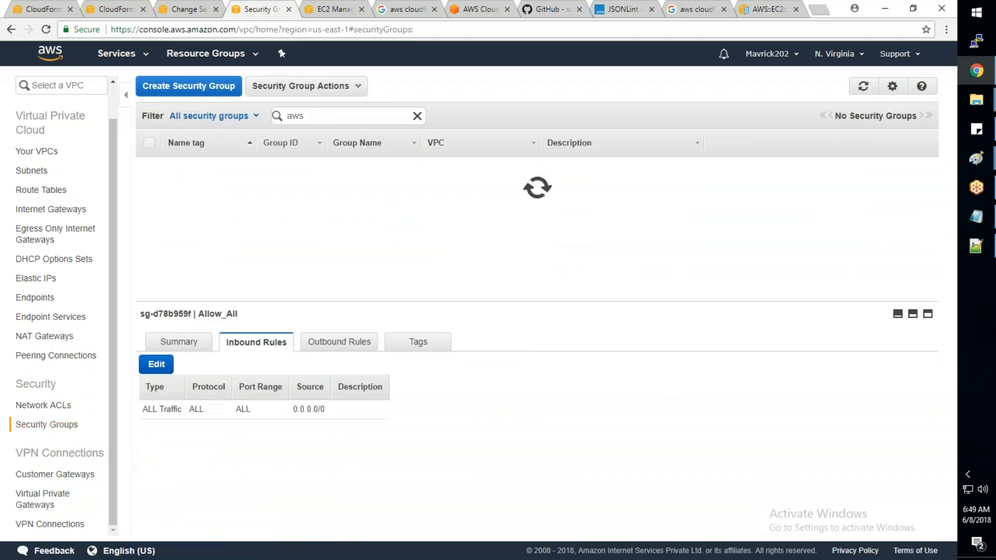
click(343, 122)
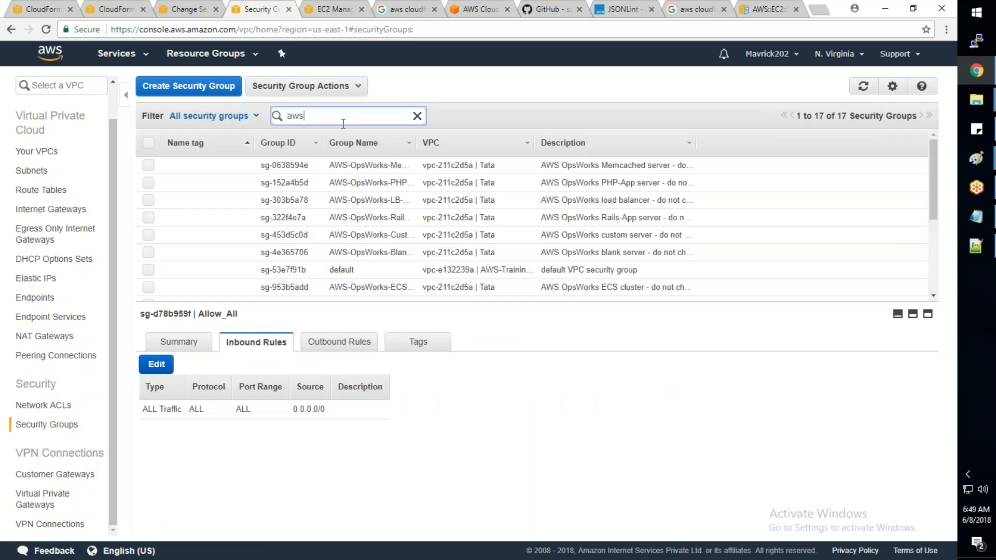
key(Return)
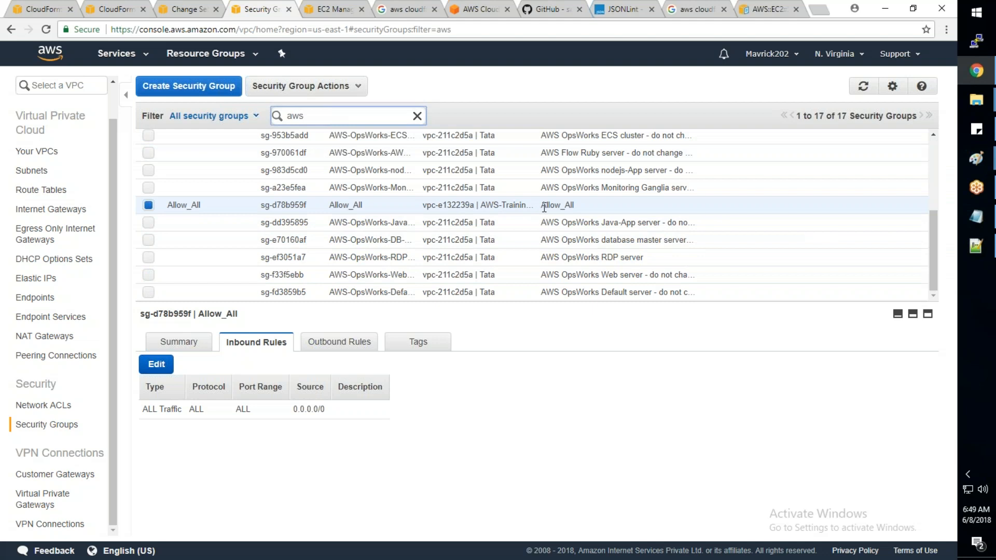
click(45, 9)
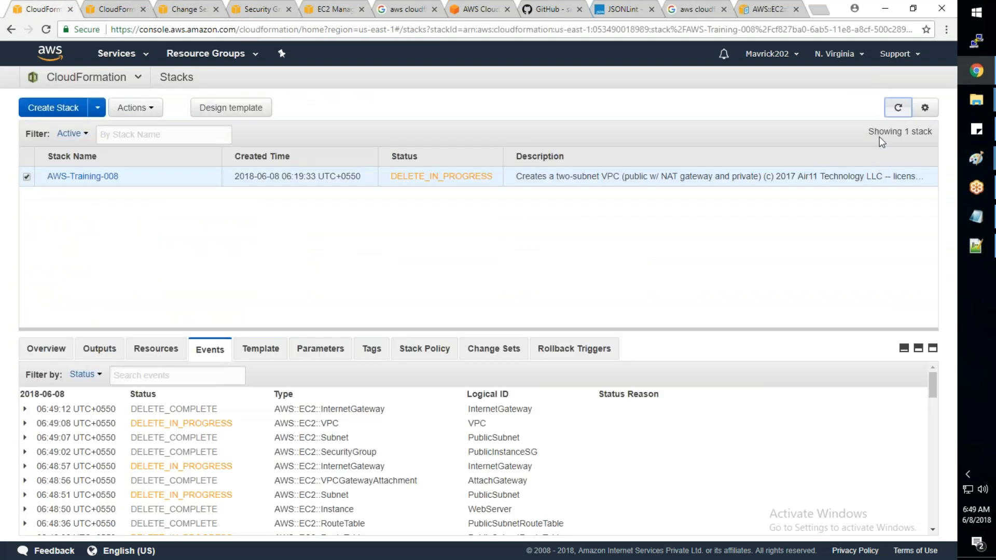
click(889, 111)
click(254, 9)
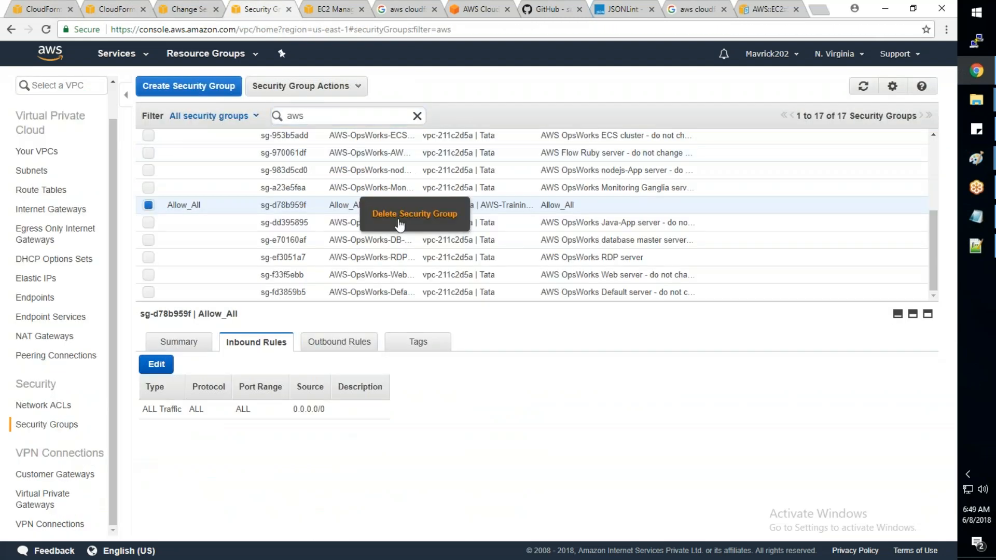
click(400, 224)
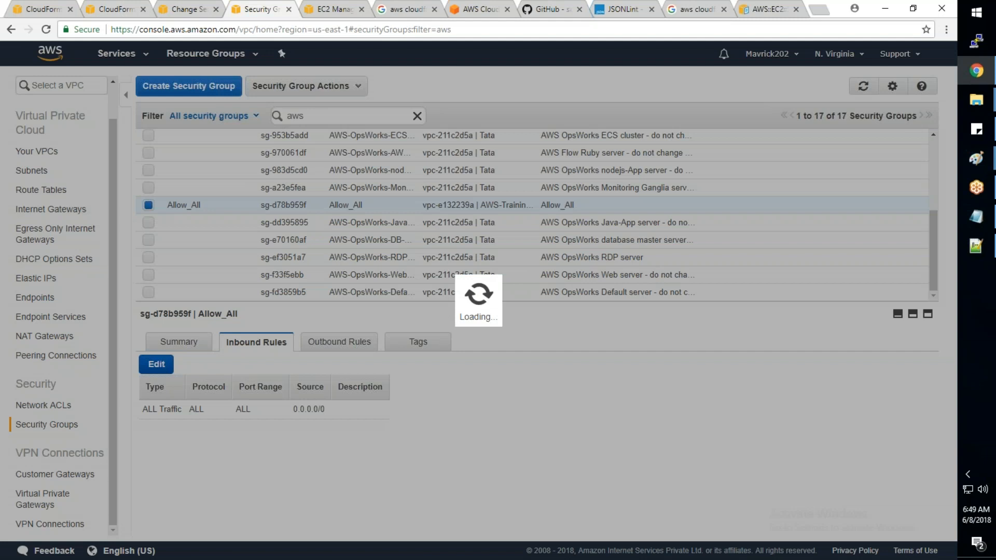
click(669, 243)
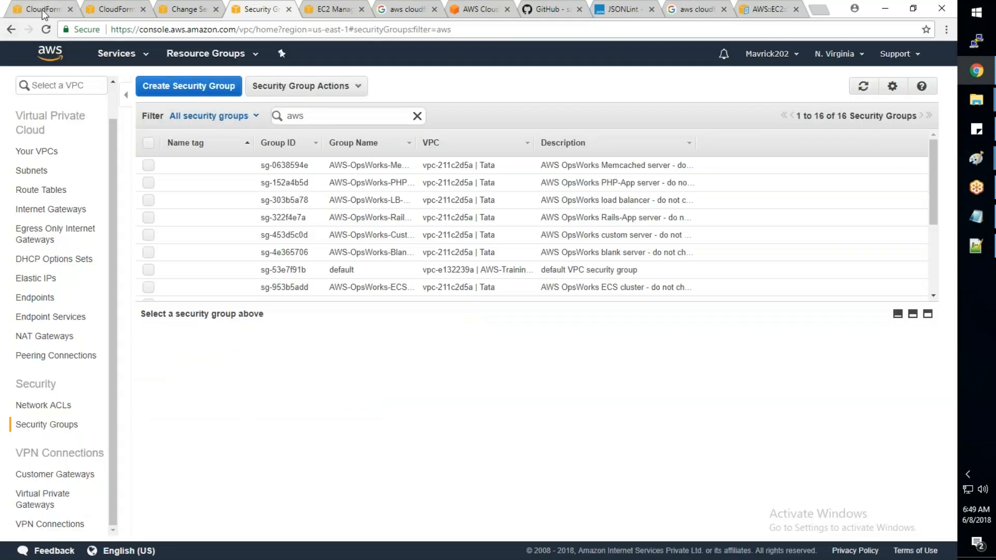
- Return to the CloudFormation stack list and refresh the AWS-Training-008 events to check the progress of the VPC deletion
click(44, 11)
click(888, 109)
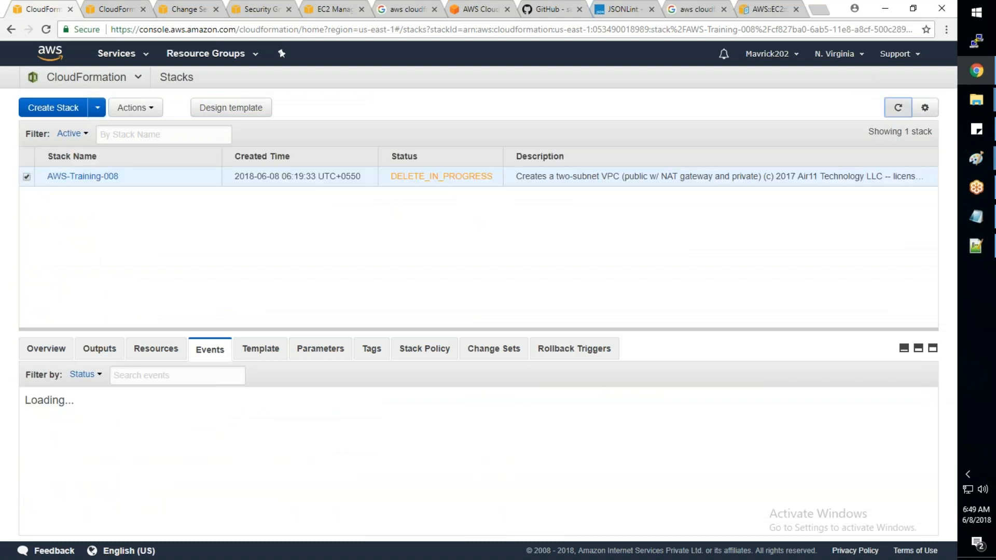
click(897, 111)
click(897, 111)
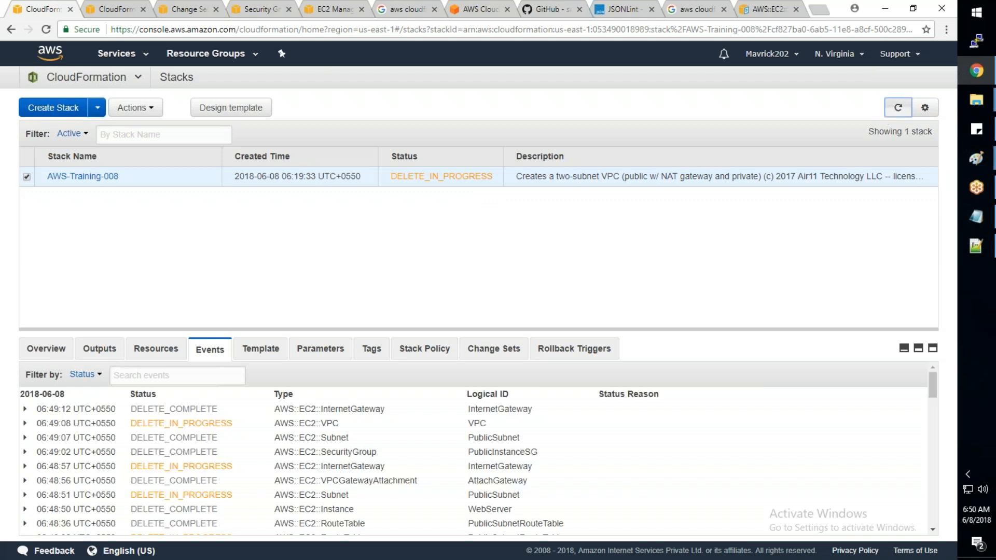
click(897, 109)
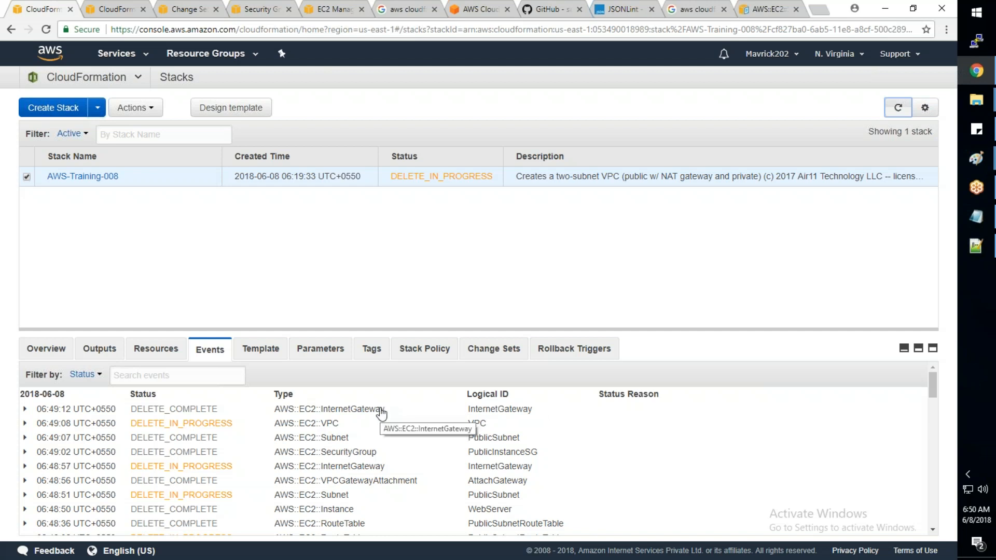
- Refresh the AWS-Training-008 stack and examine the InternetGateway and VPC entries in its deletion events
click(894, 110)
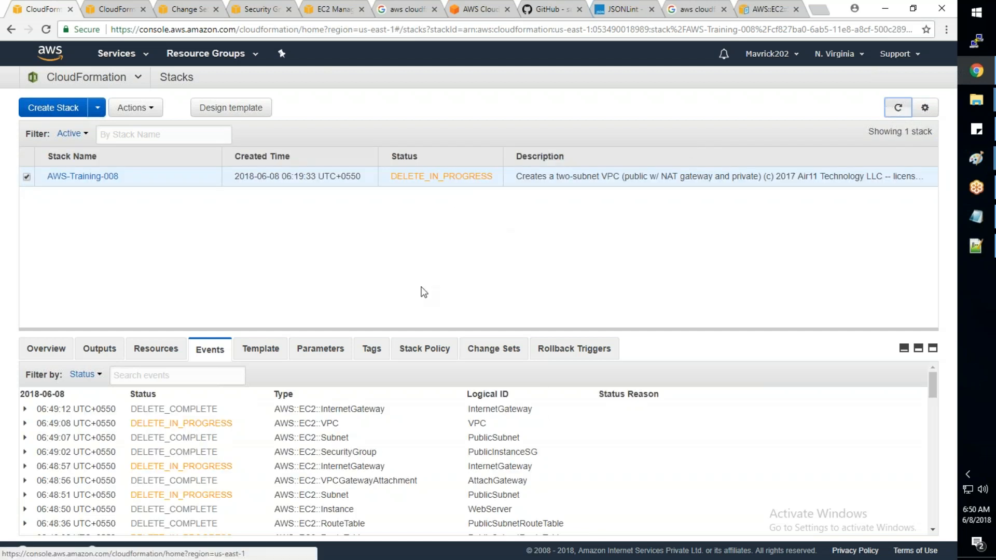
drag(535, 411, 330, 410)
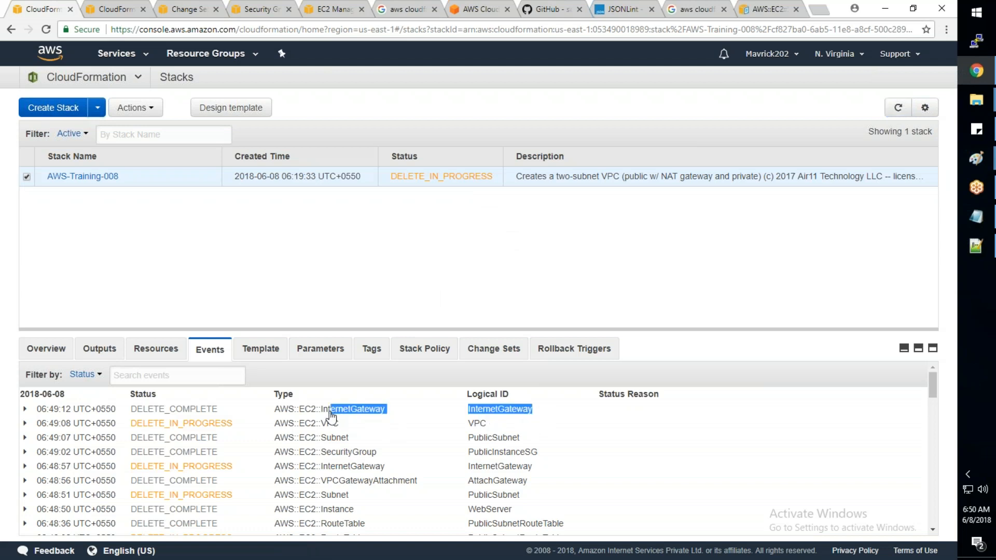
click(247, 412)
drag(232, 423, 131, 434)
click(227, 427)
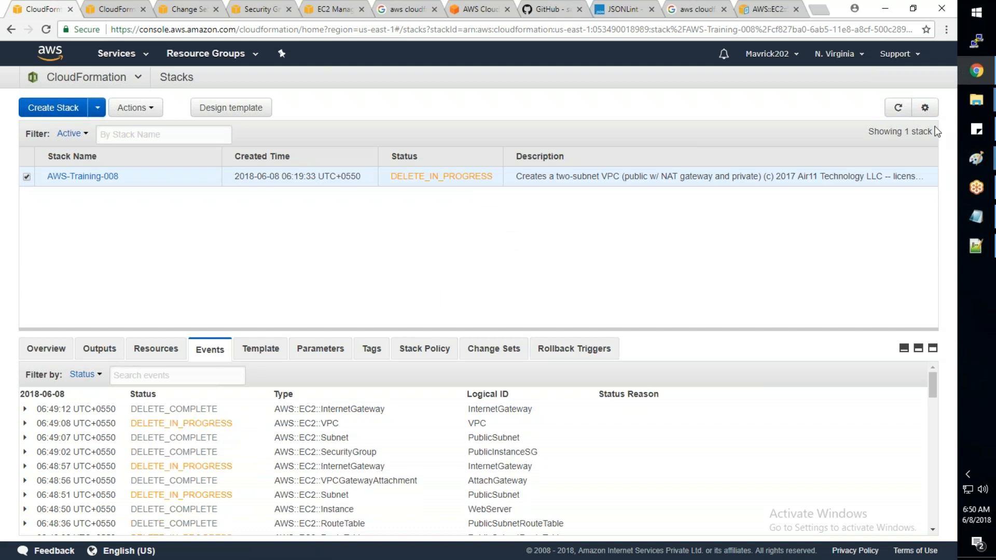
click(898, 107)
- Try to delete the AWS-Training-008 stack again and refresh the stack list to check its status
click(136, 108)
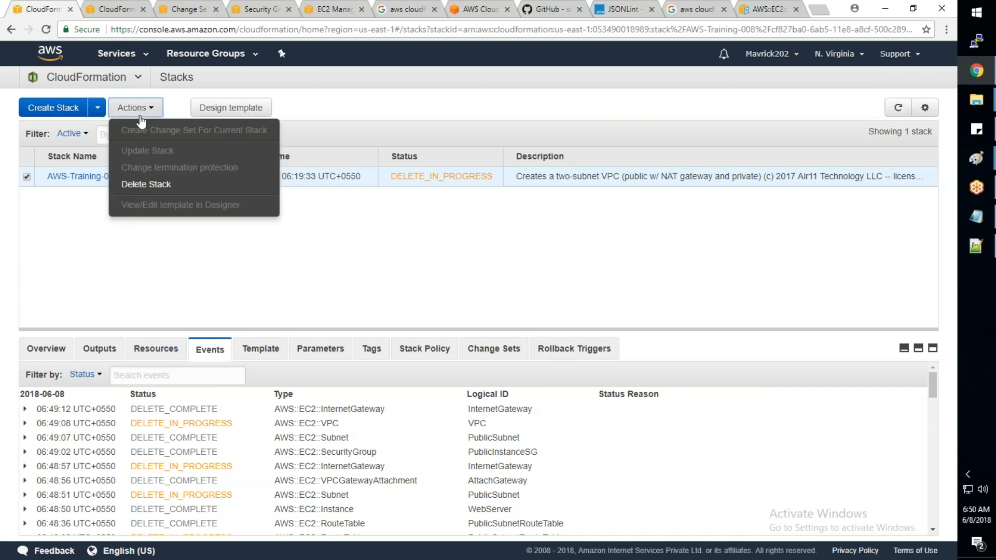
click(148, 184)
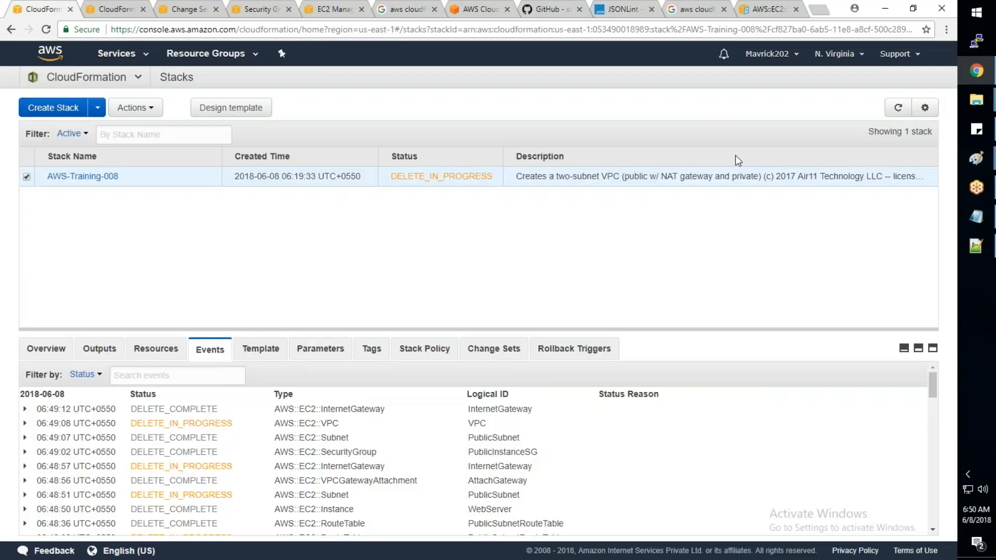
click(899, 108)
click(899, 108)
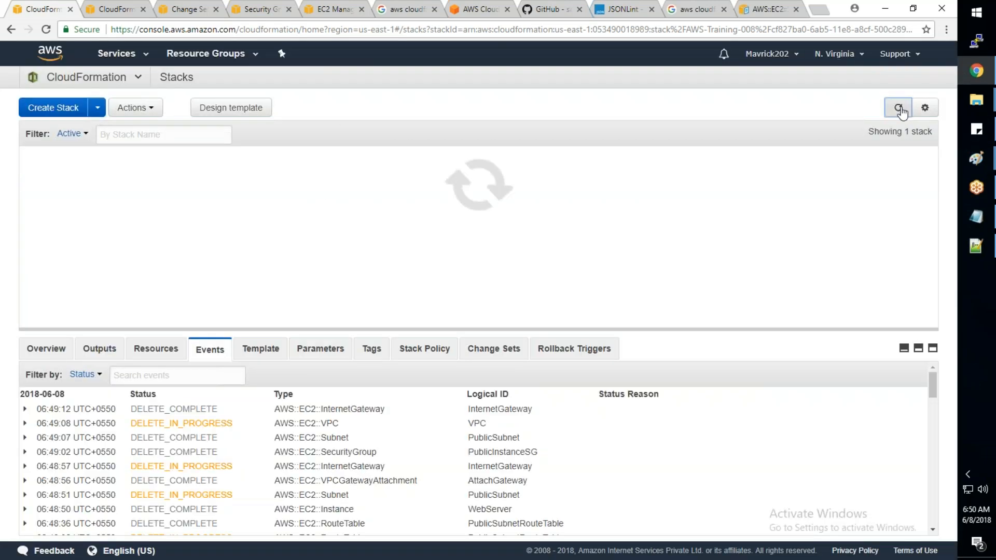
click(901, 109)
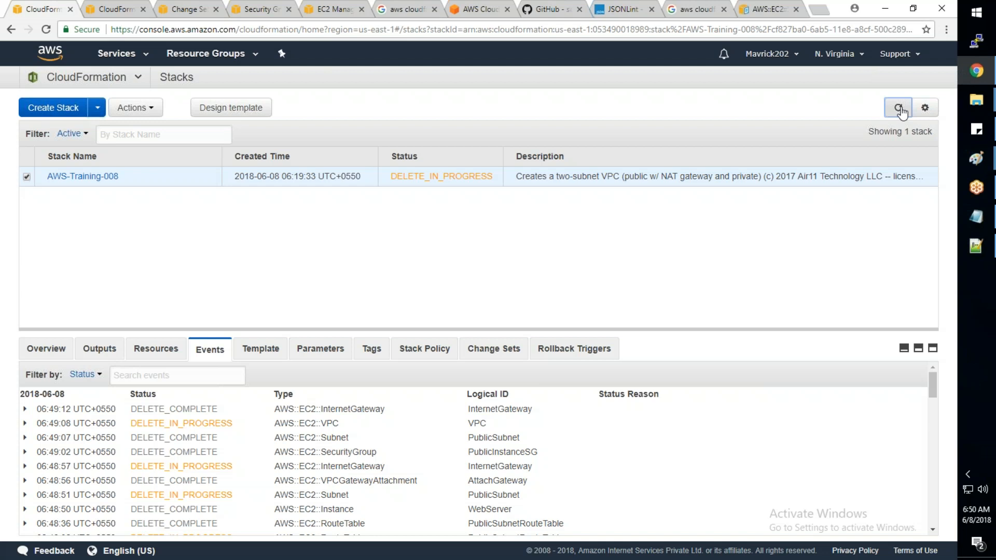
click(64, 175)
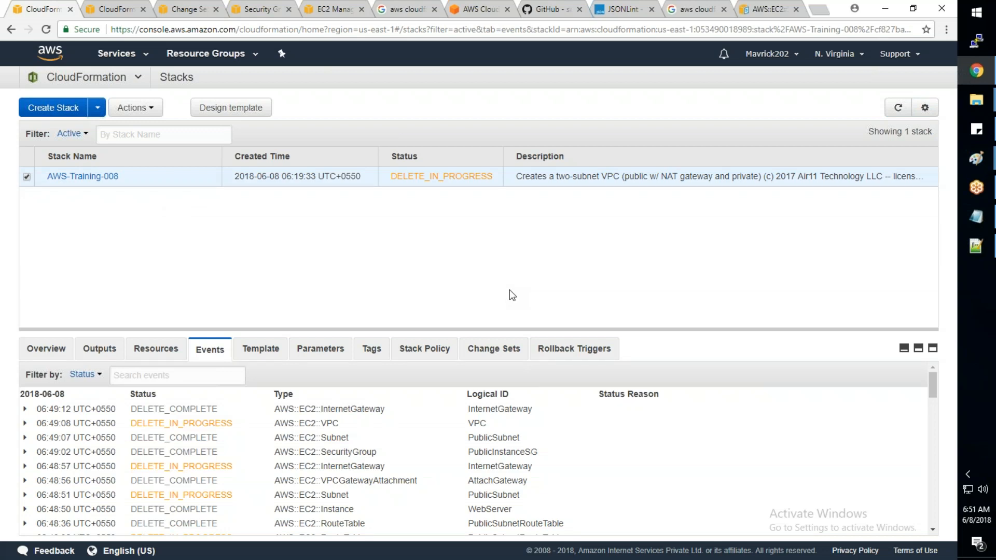
click(898, 109)
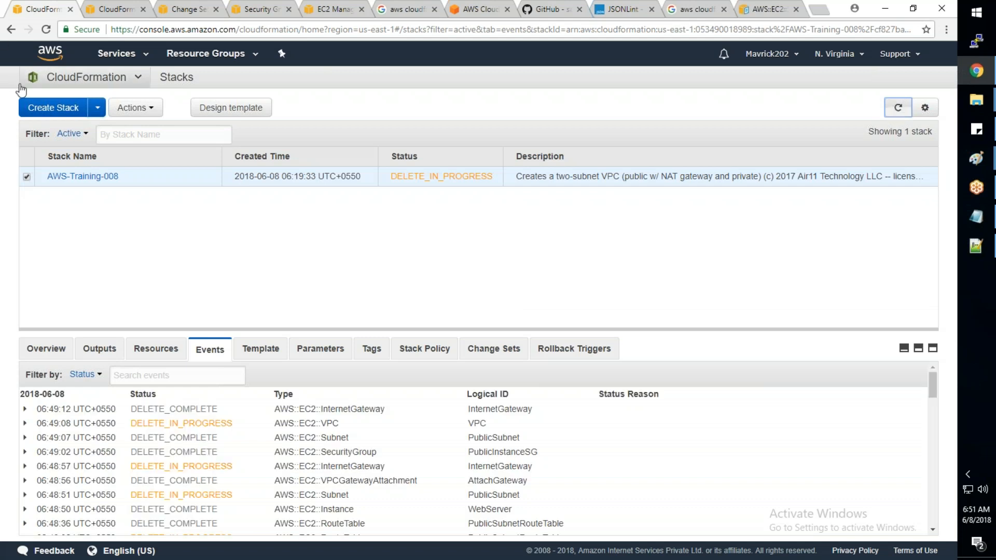
- Start a new StackSet from the StackSets page and read the description on its template selection page
click(116, 81)
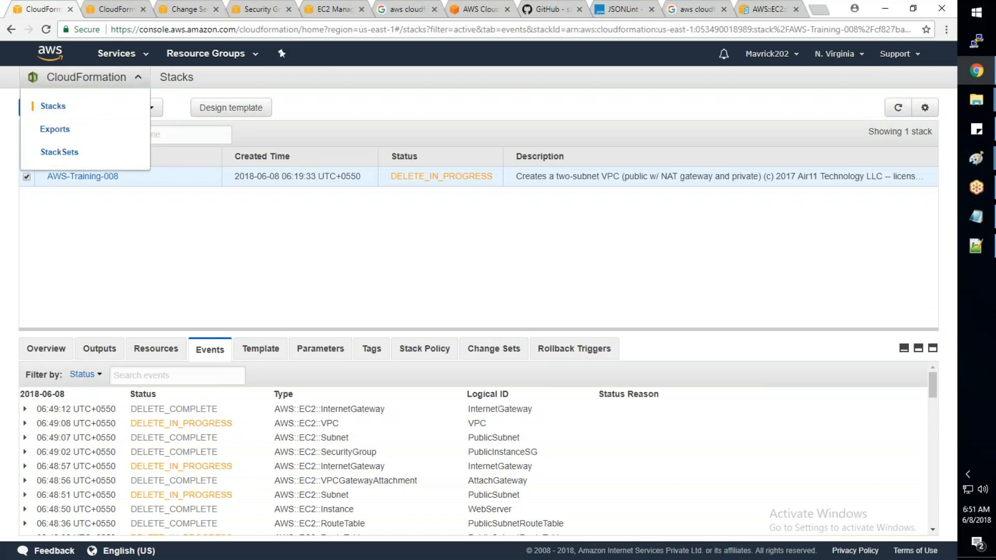
click(60, 146)
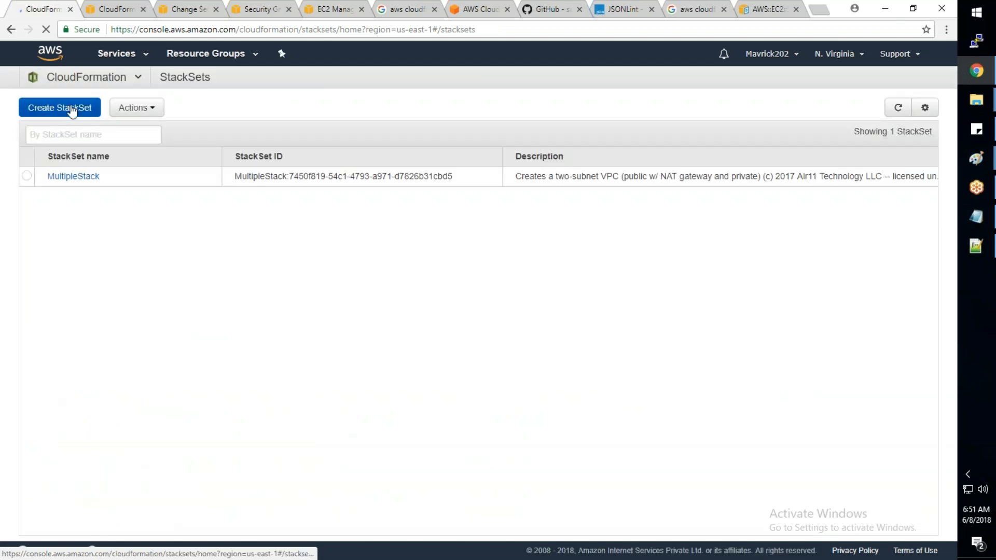
click(73, 110)
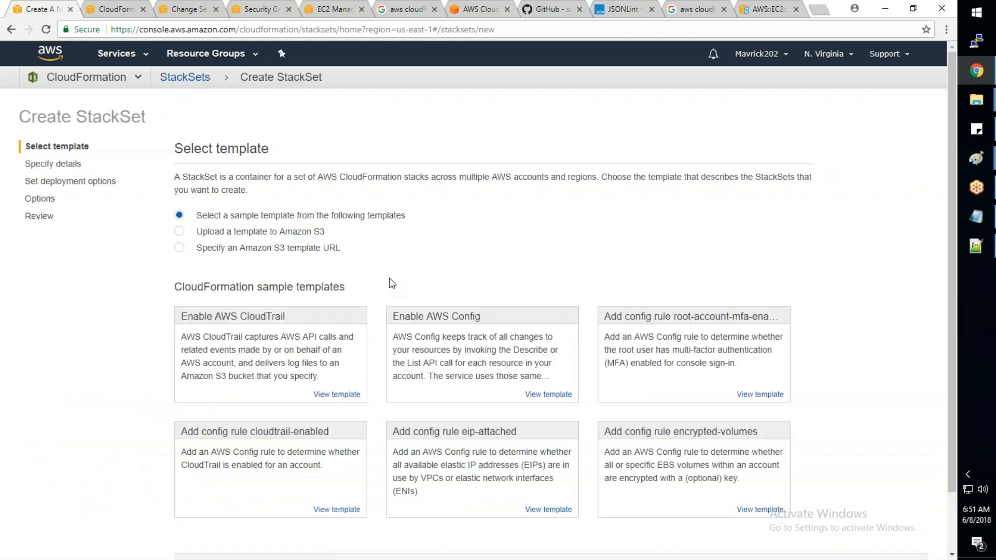
scroll(392, 283, down, 2)
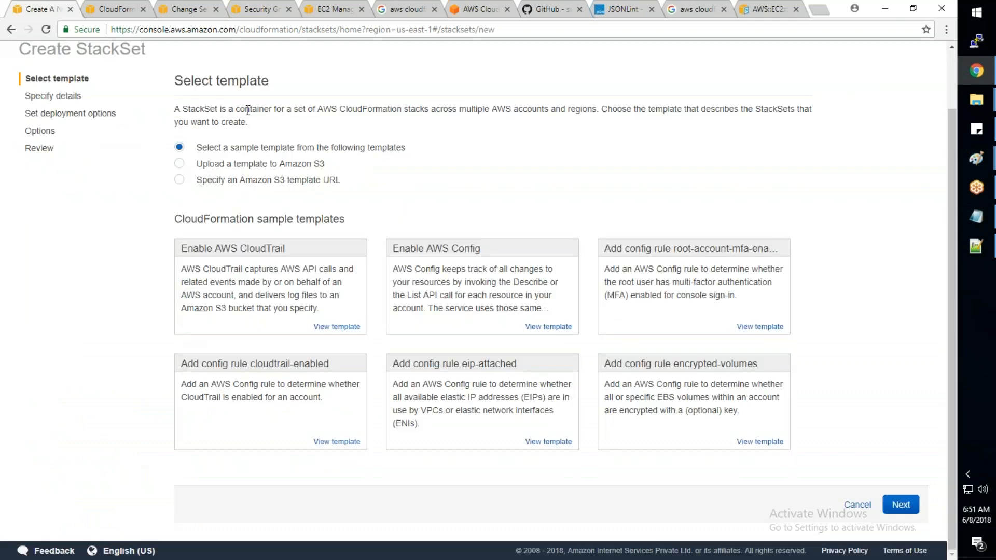
drag(344, 111, 597, 111)
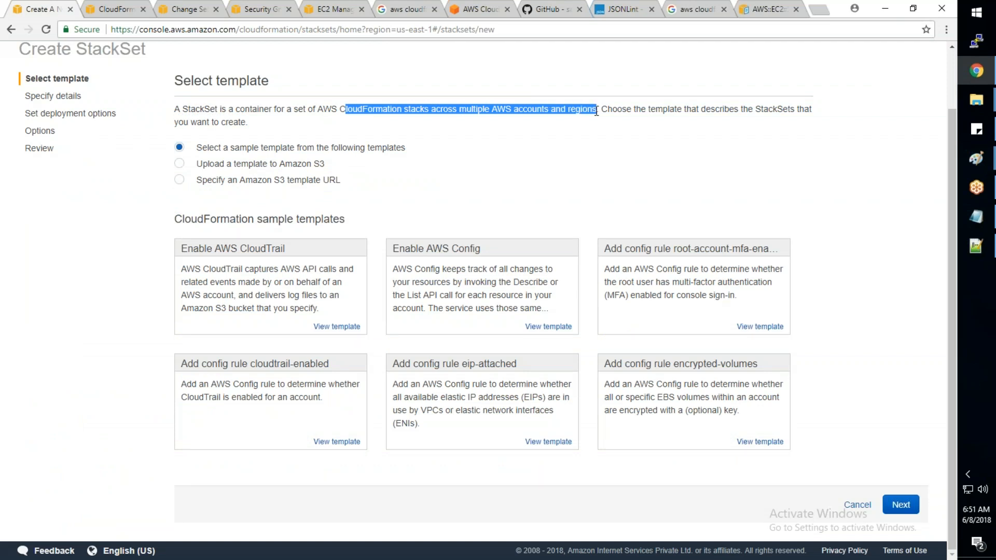
- Upload AWS_Basic_Infra.json to Amazon S3 as the StackSet's template and continue to its details
click(181, 173)
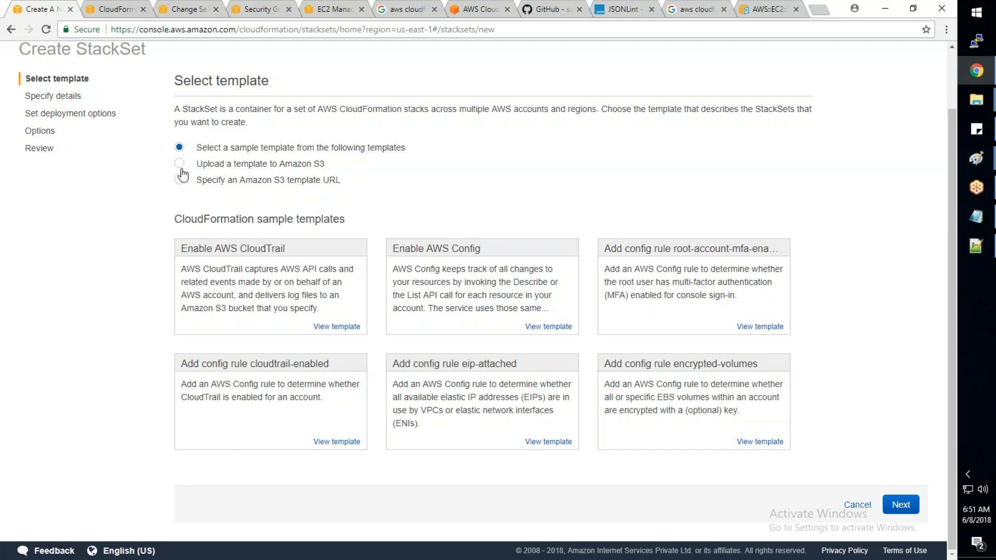
click(180, 166)
click(203, 325)
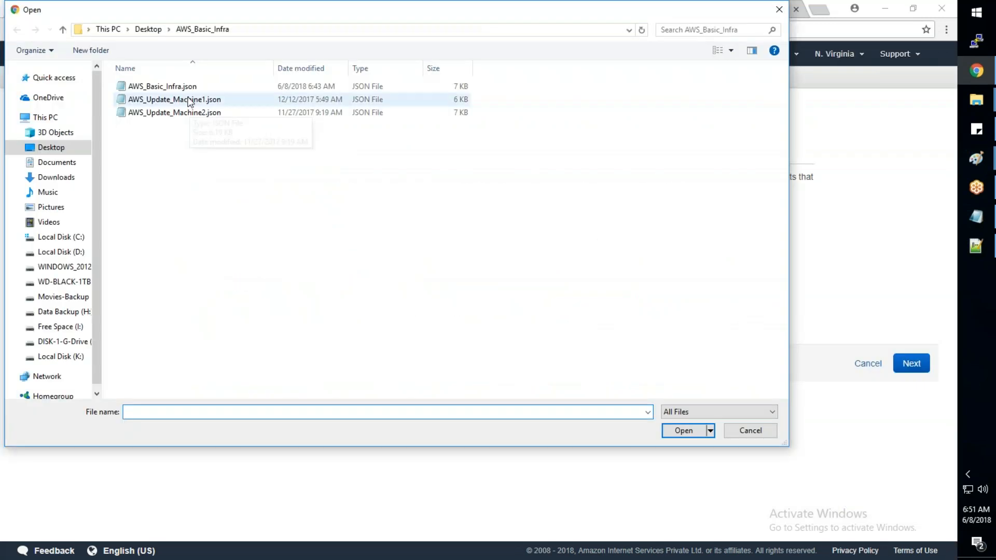
click(189, 88)
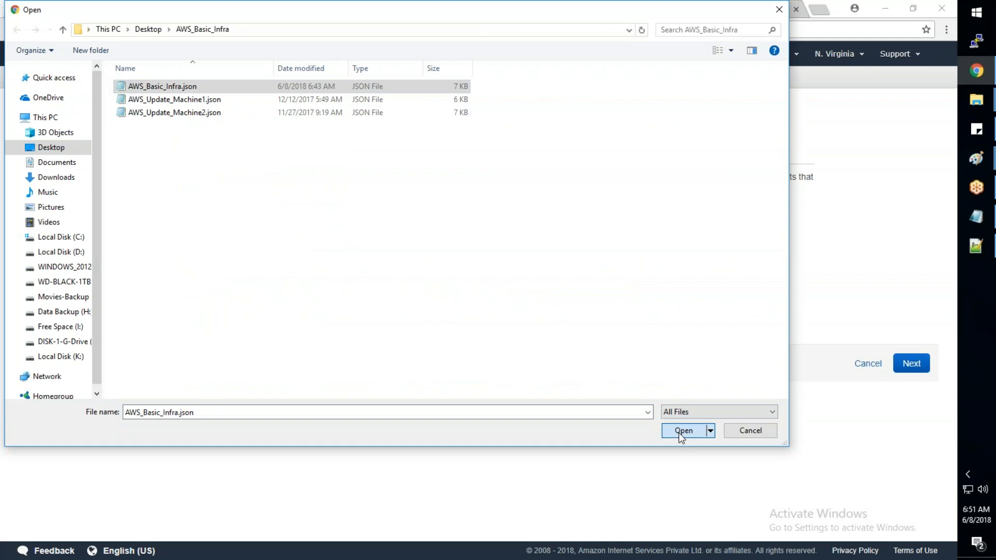
click(679, 432)
click(902, 365)
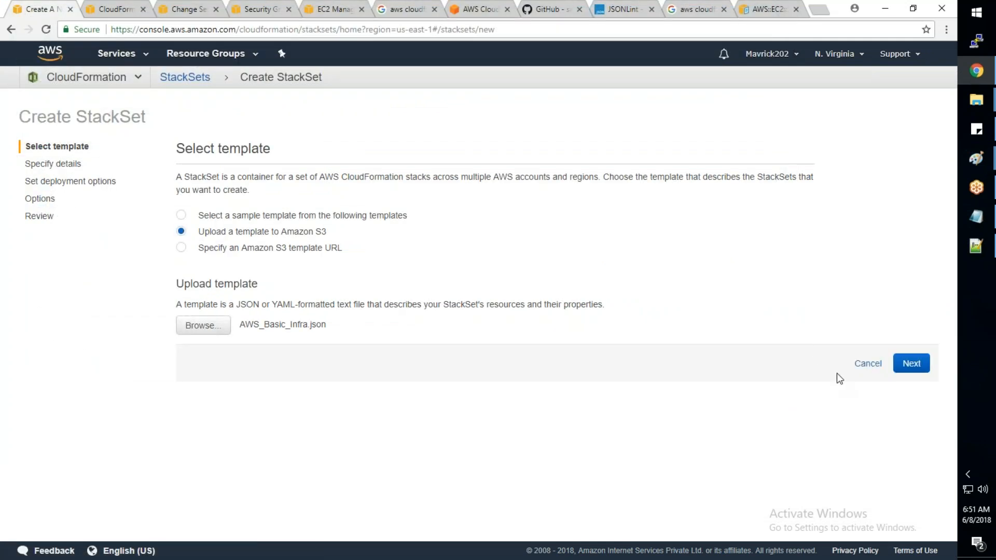
- Name the StackSet AWS-Training-Stack-1, keep the default VPC and machine parameters, and continue to the deployment options
click(336, 224)
click(336, 242)
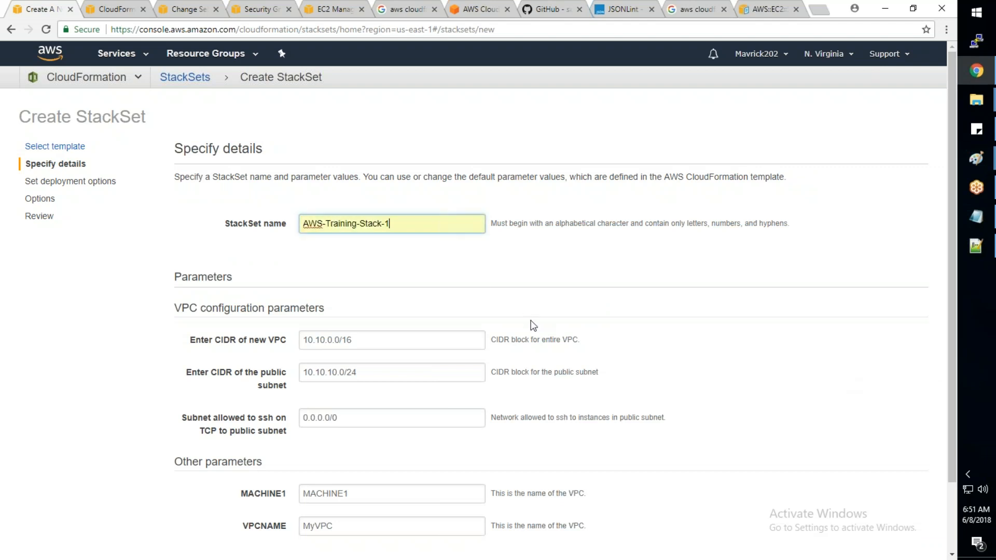
scroll(533, 326, down, 1)
scroll(534, 326, down, 2)
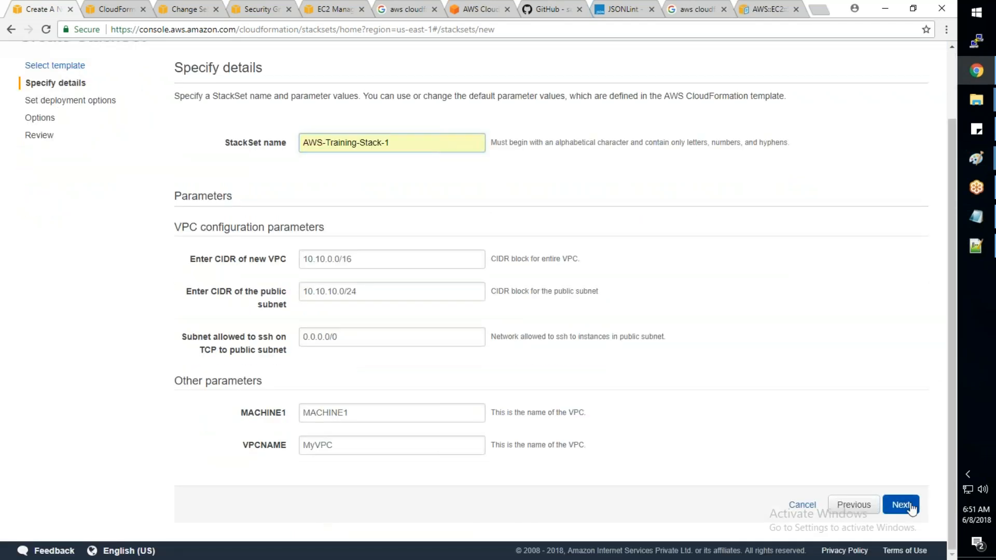
click(903, 505)
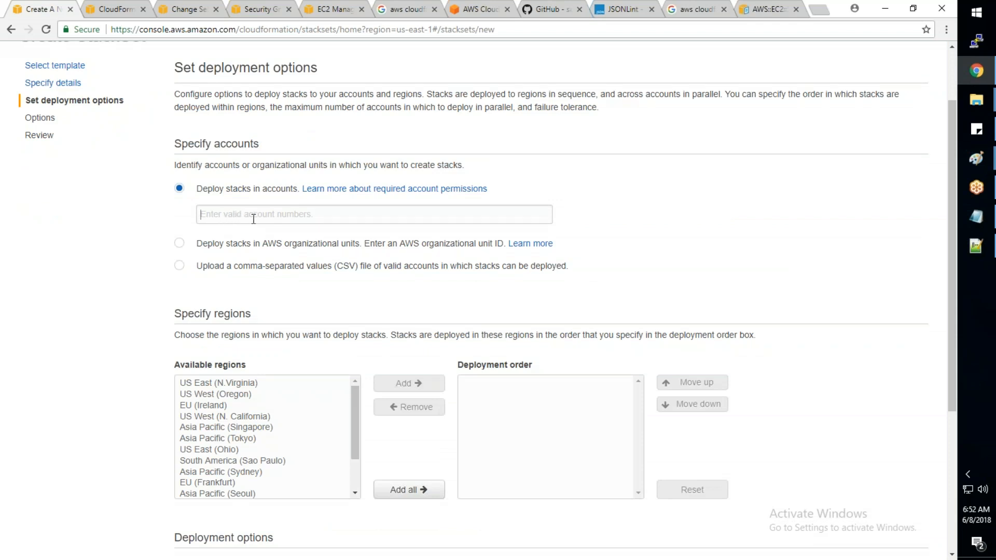
- Compare deploying by organizational unit, CSV file and account numbers, looking through the console's account and service menus in the EC2 tab
click(179, 244)
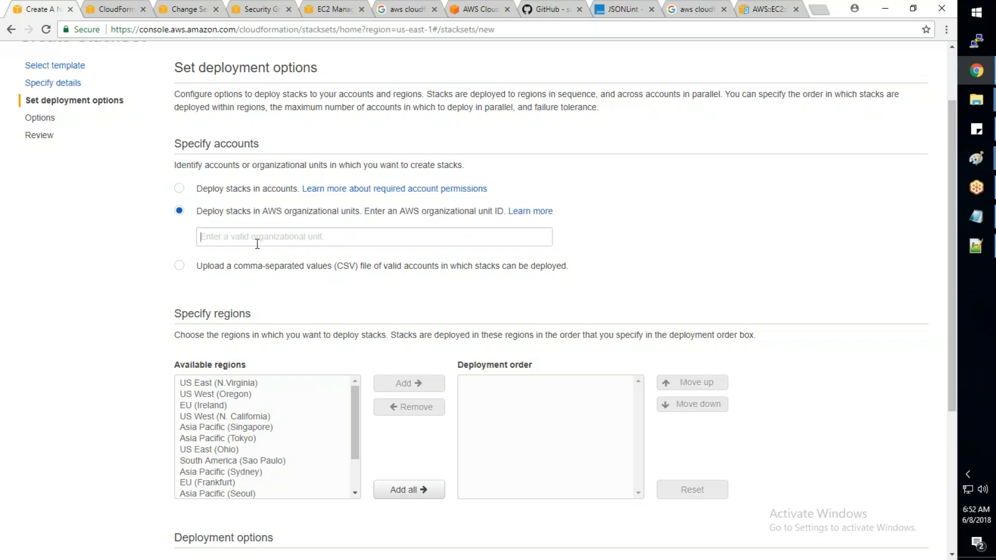
click(333, 11)
click(767, 54)
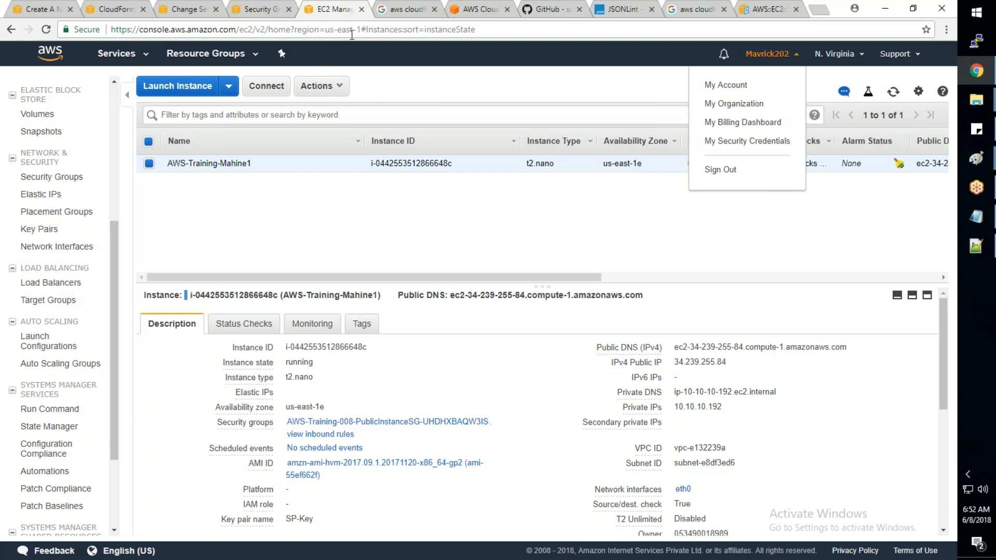
click(147, 62)
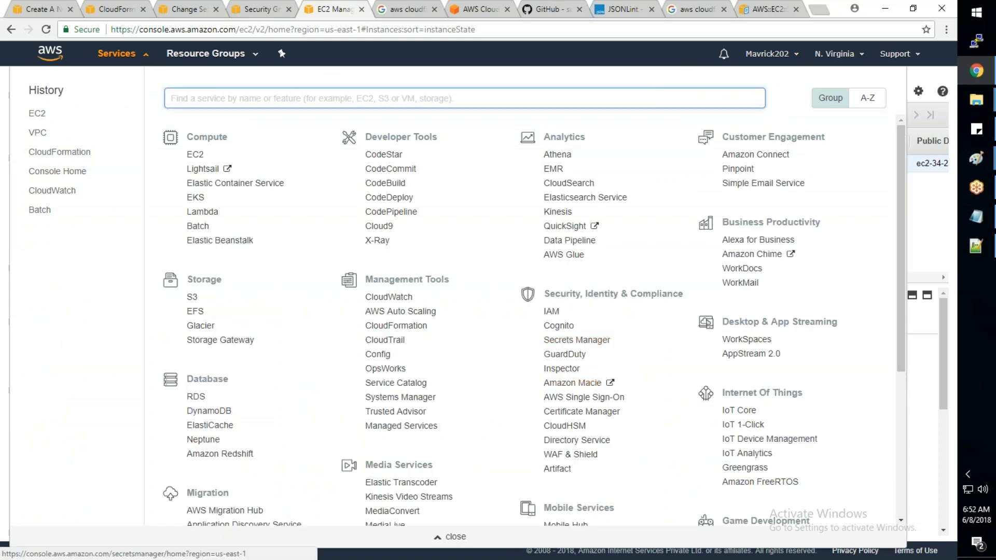
click(127, 58)
click(59, 9)
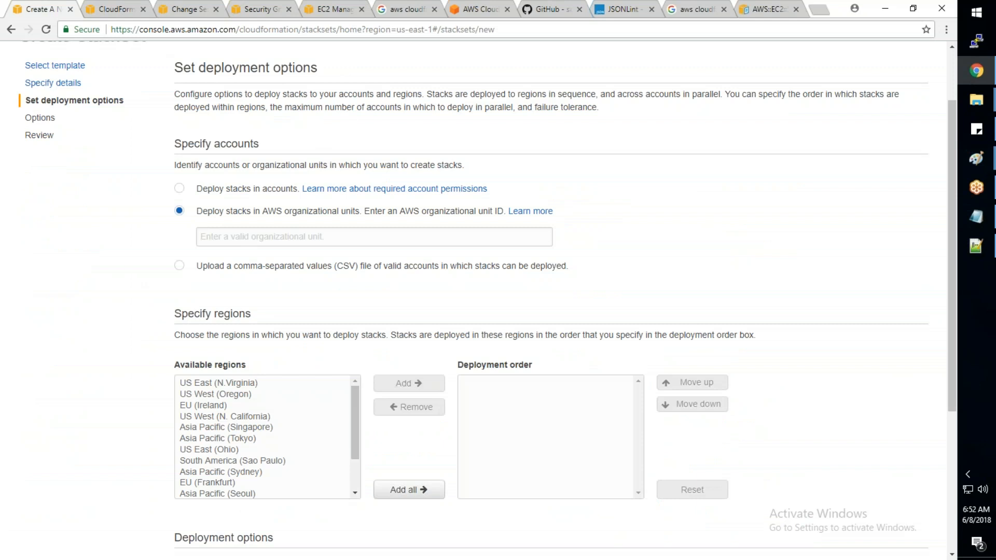
click(187, 268)
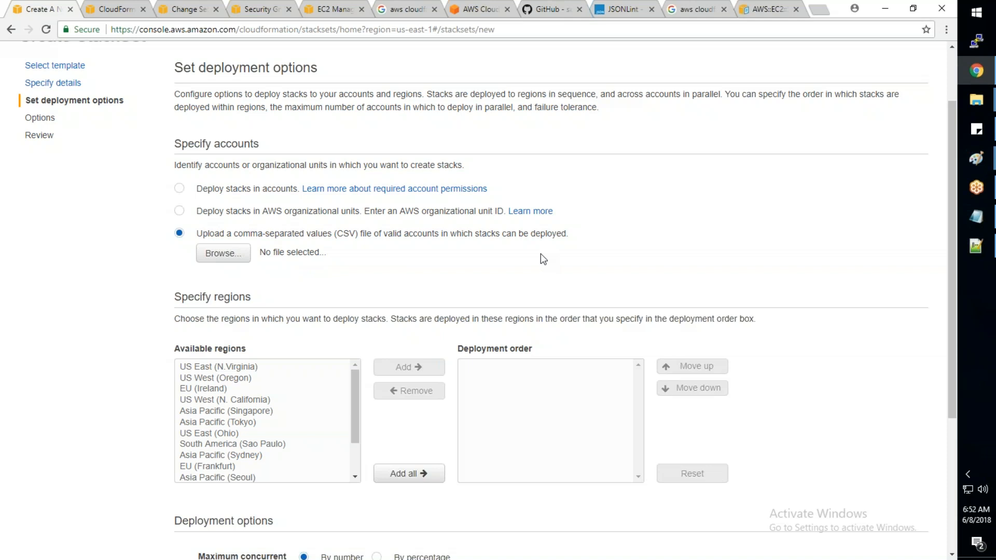
click(179, 189)
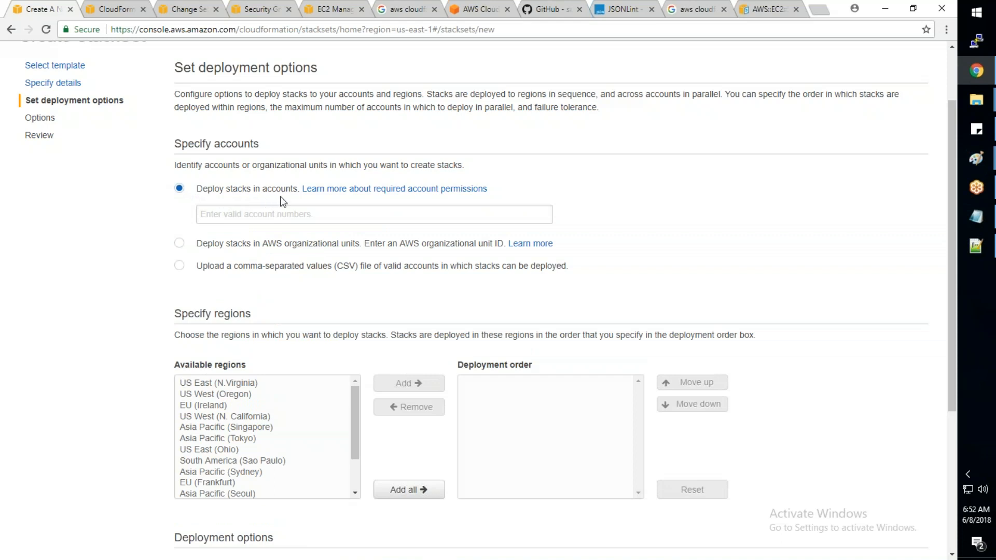
- Read the documentation on account permissions required for stack set operations, including the administrator and target account roles, and return to the StackSet setup
click(341, 189)
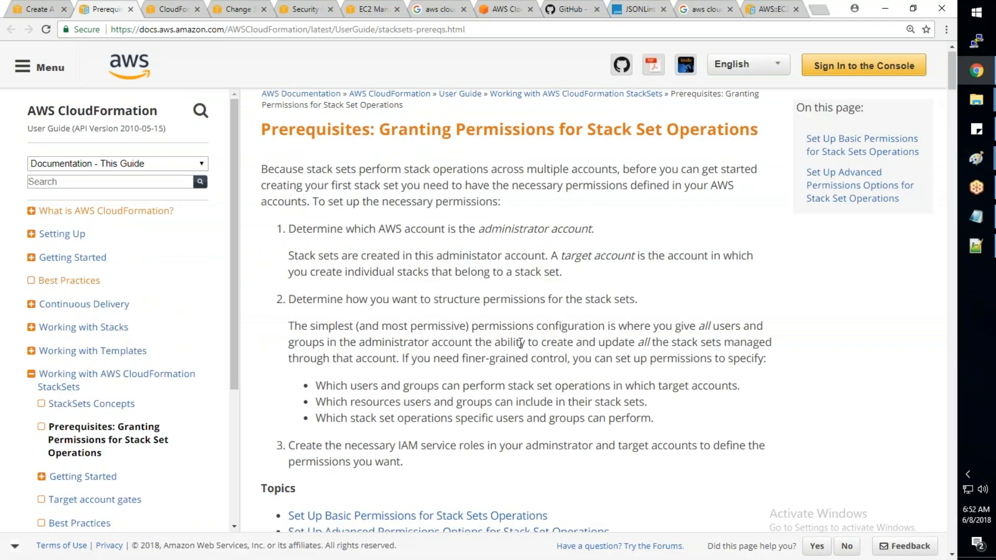
scroll(521, 344, down, 10)
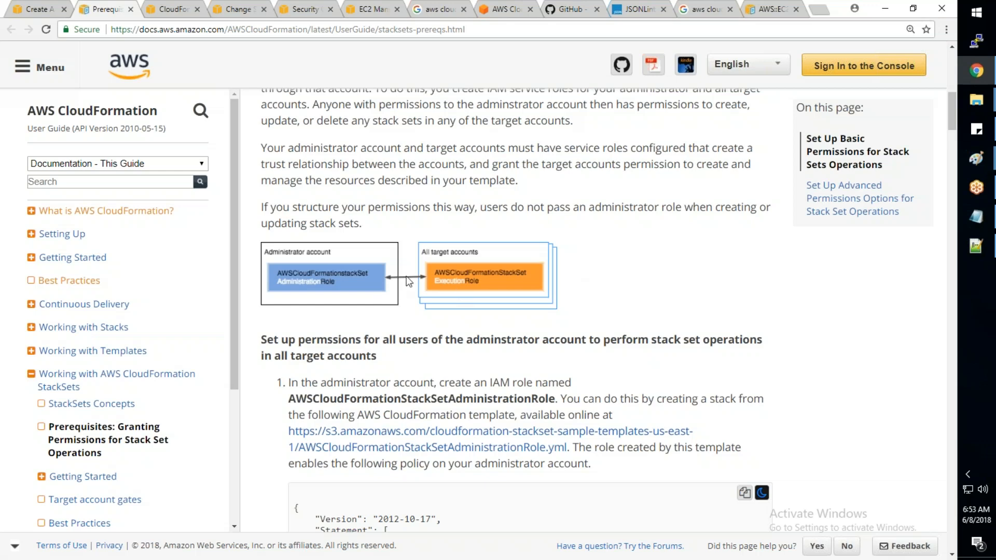
click(41, 10)
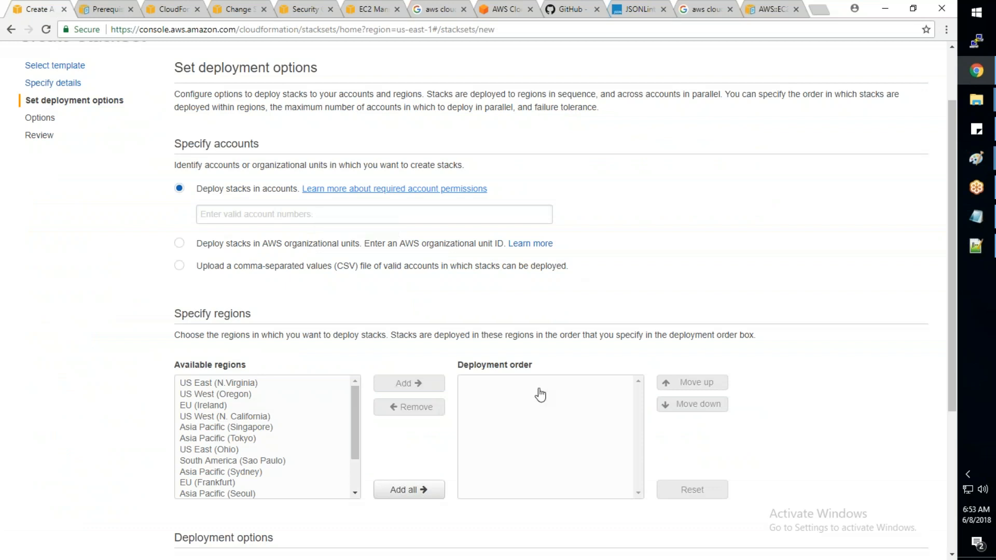
- Review the StackSet's region and deployment options, and cancel the StackSet creation
scroll(540, 396, down, 1)
scroll(540, 395, down, 4)
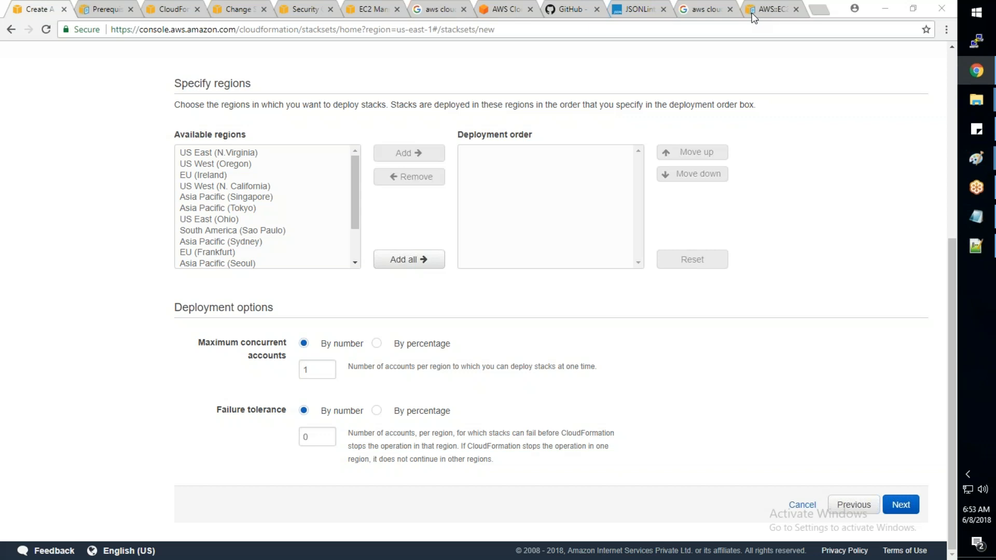
click(802, 506)
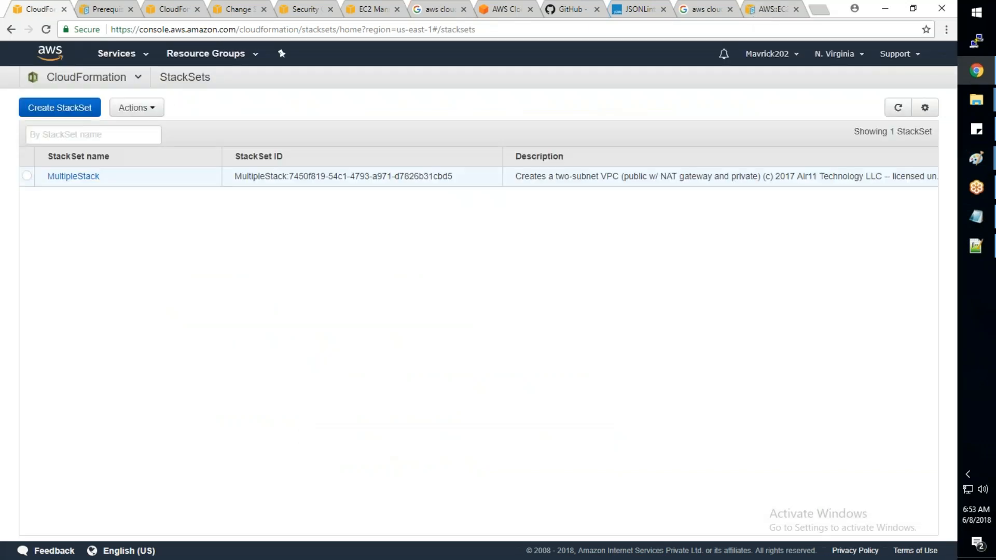
- Return from StackSets to the CloudFormation Stacks list to check whether AWS-Training-008 is still listed
click(127, 57)
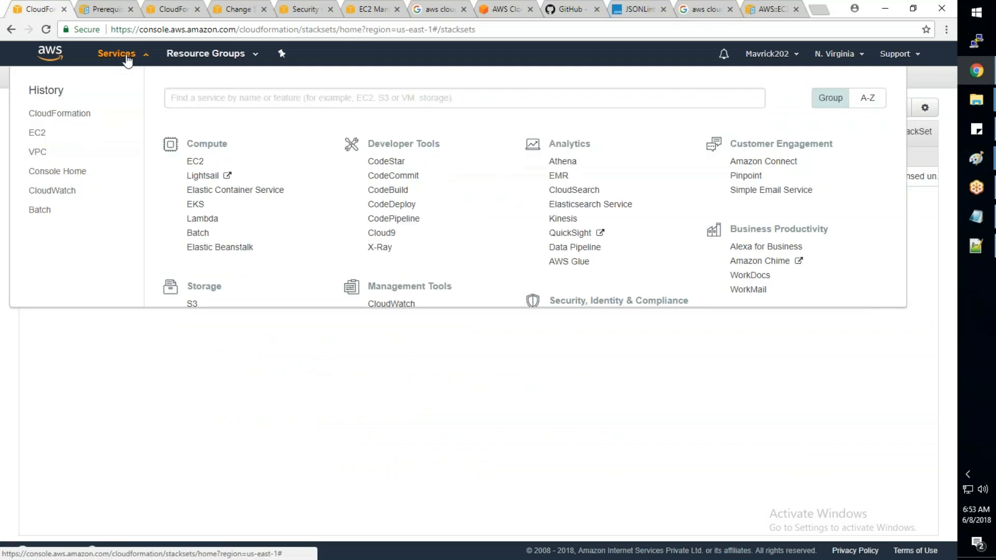
click(129, 60)
click(140, 107)
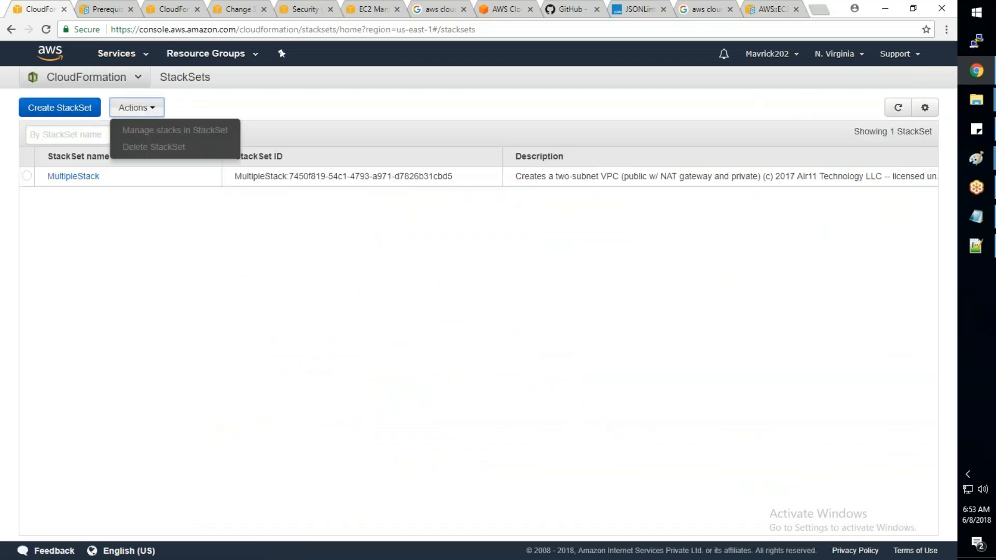
click(136, 80)
click(53, 105)
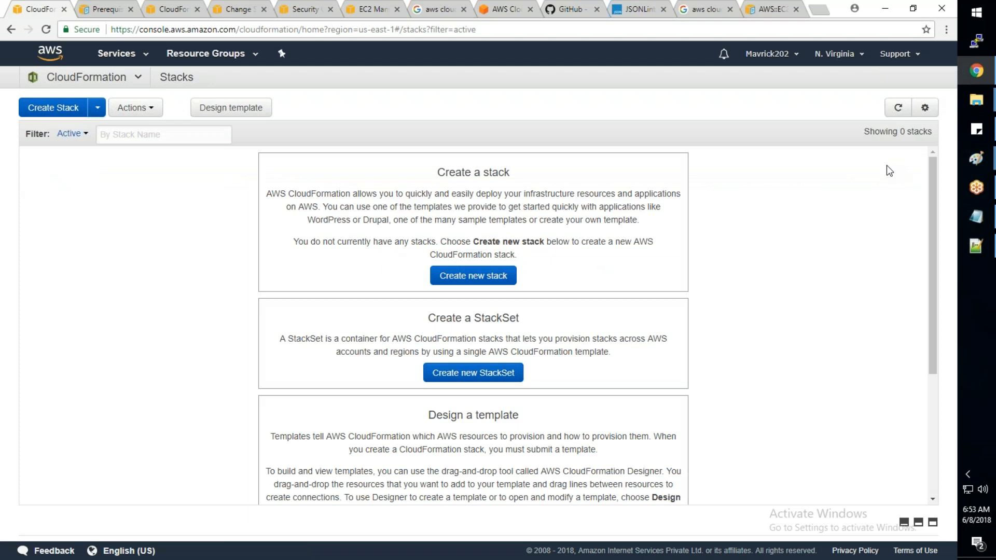
- Refresh the Stacks list and review the options offered for creating stacks, StackSets and templates
click(892, 114)
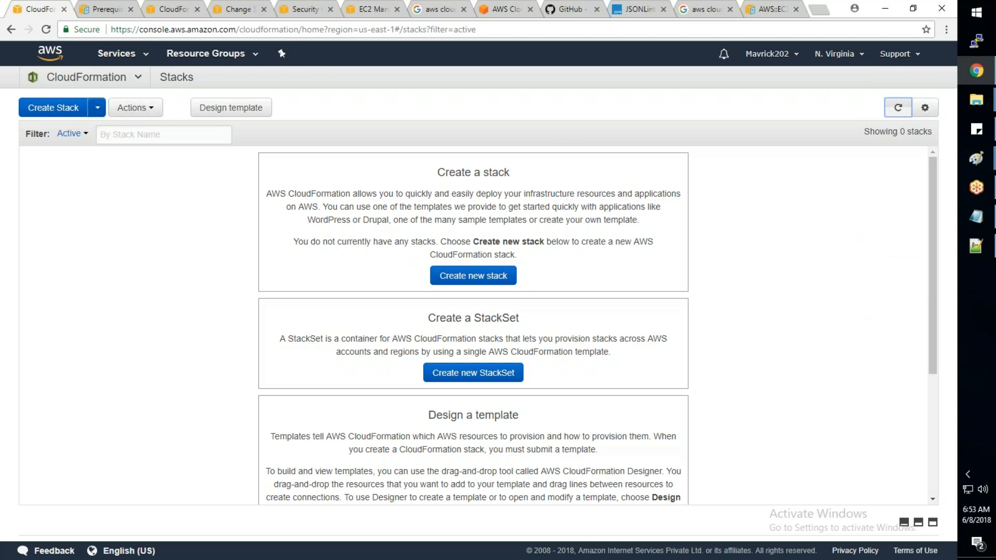
click(97, 108)
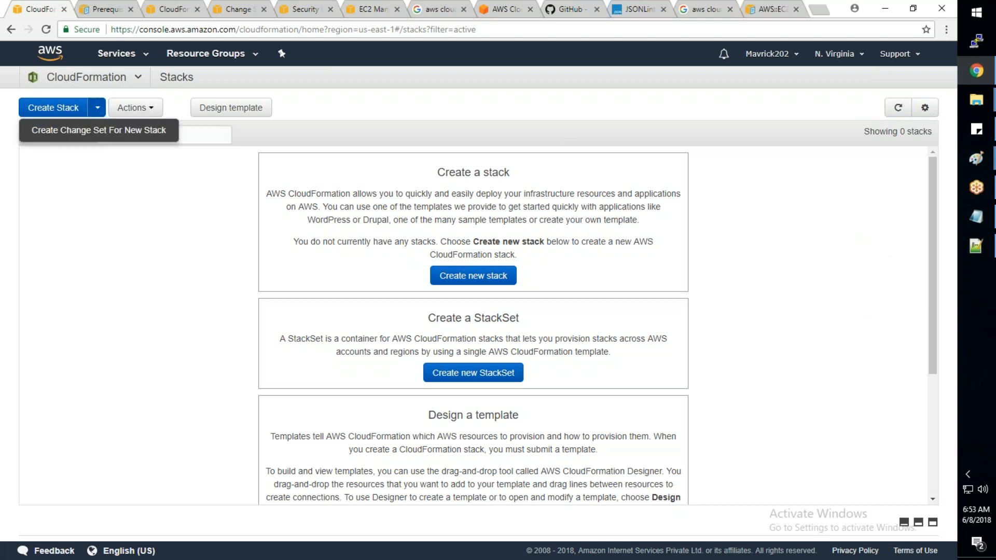
click(73, 113)
click(862, 460)
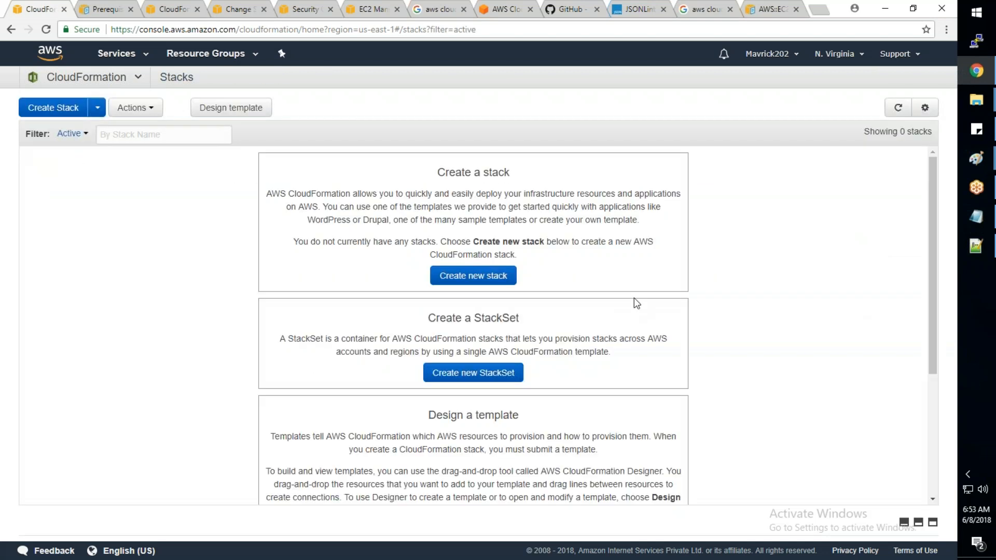
scroll(637, 303, down, 1)
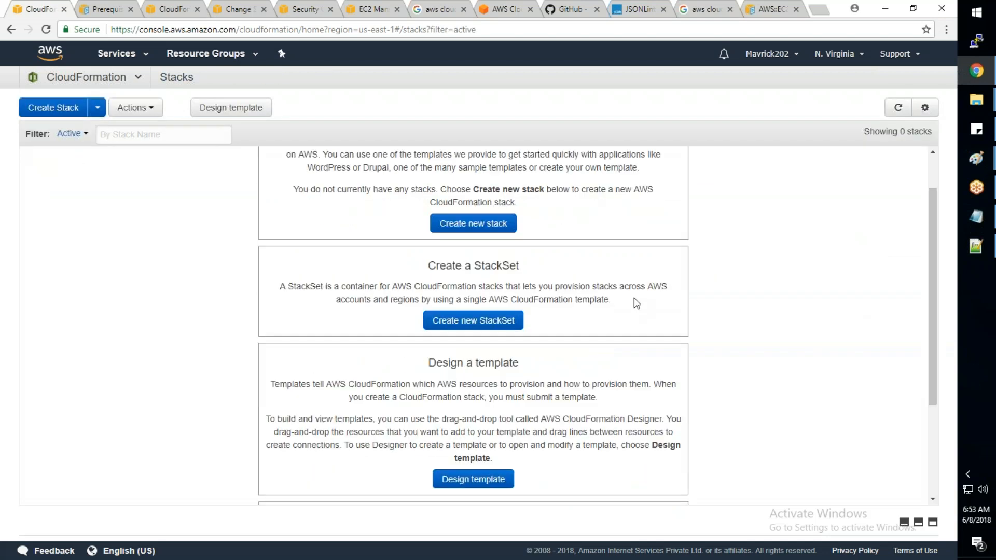
scroll(637, 303, down, 1)
scroll(497, 346, down, 3)
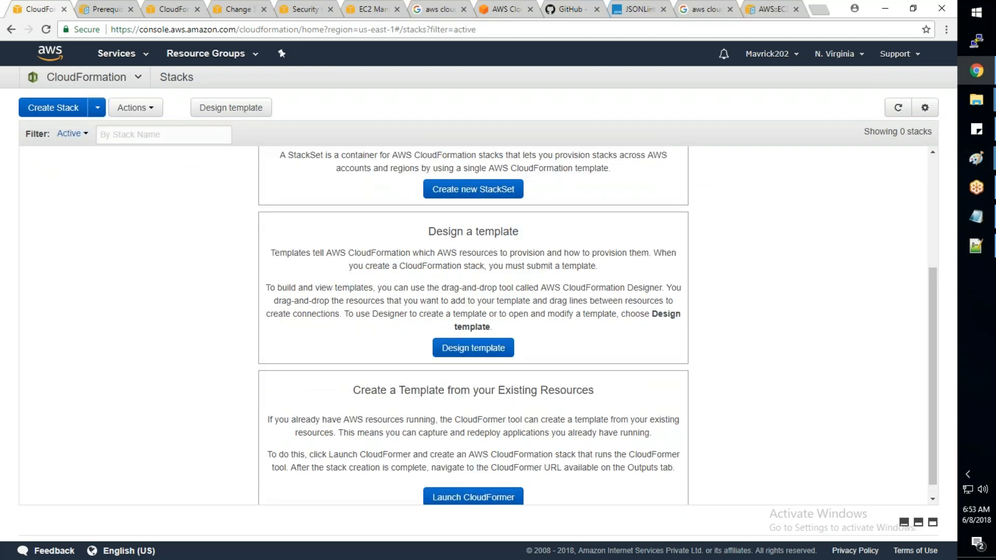
- Start a new template in CloudFormation Designer and place an EC2 VPC resource on the canvas
click(497, 345)
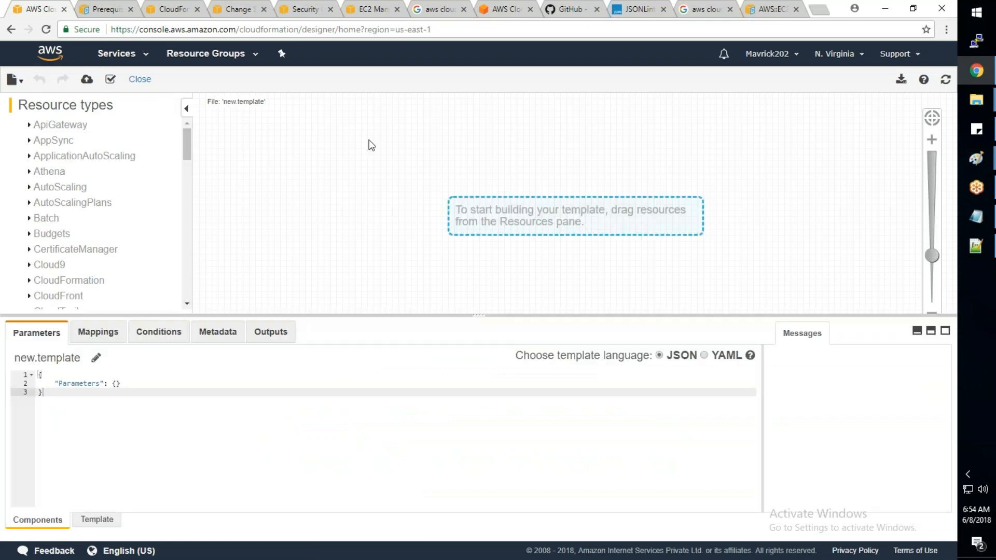
scroll(110, 203, down, 3)
scroll(111, 204, down, 4)
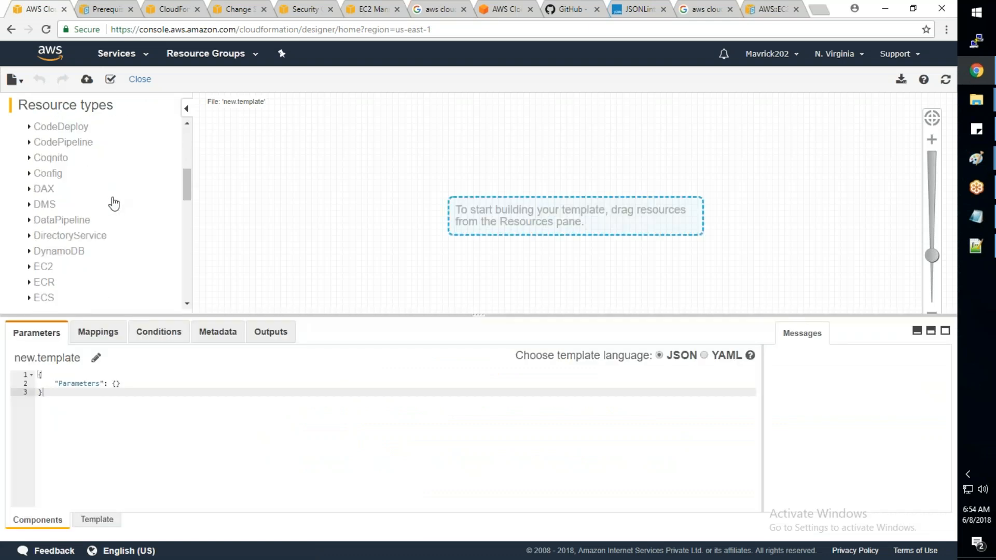
click(30, 203)
scroll(80, 196, down, 7)
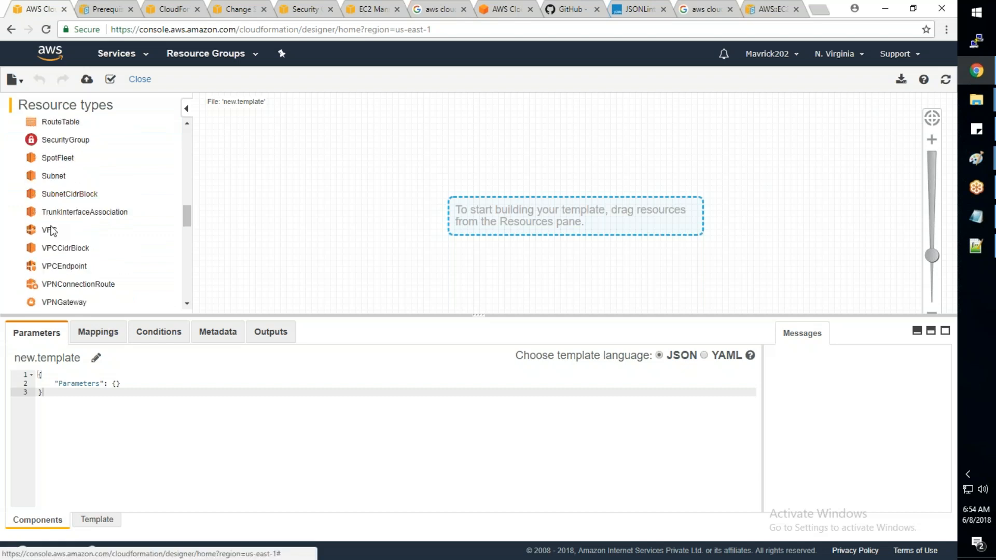
drag(49, 230, 375, 184)
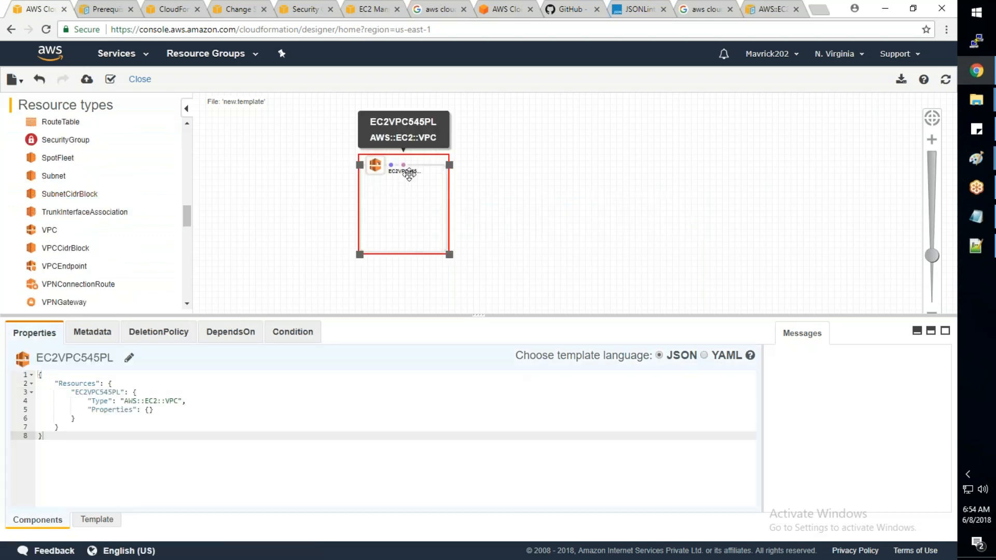
- Rename the VPC resource as MyTestVPC
click(129, 358)
click(115, 355)
drag(115, 354, 26, 351)
text(MyTes)
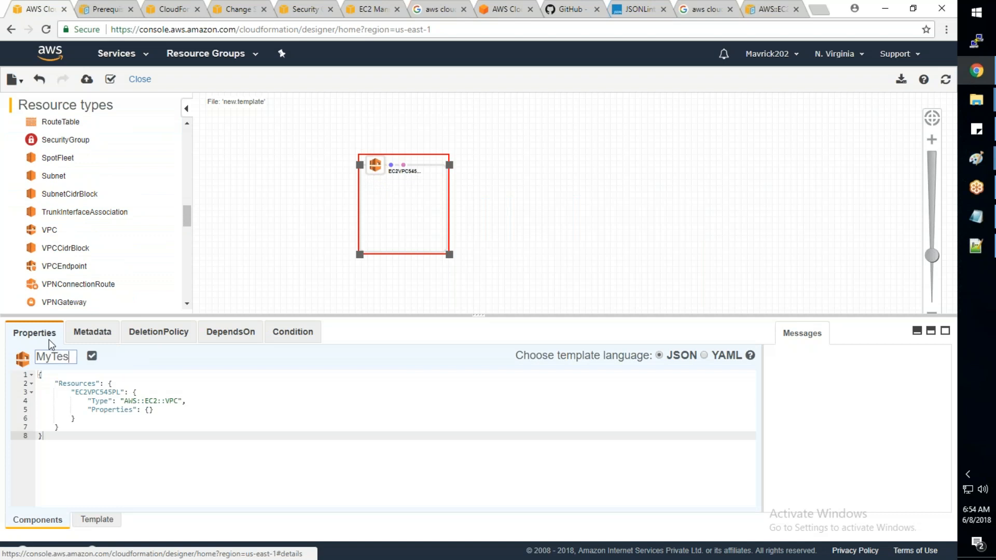
text(tVPC)
click(116, 356)
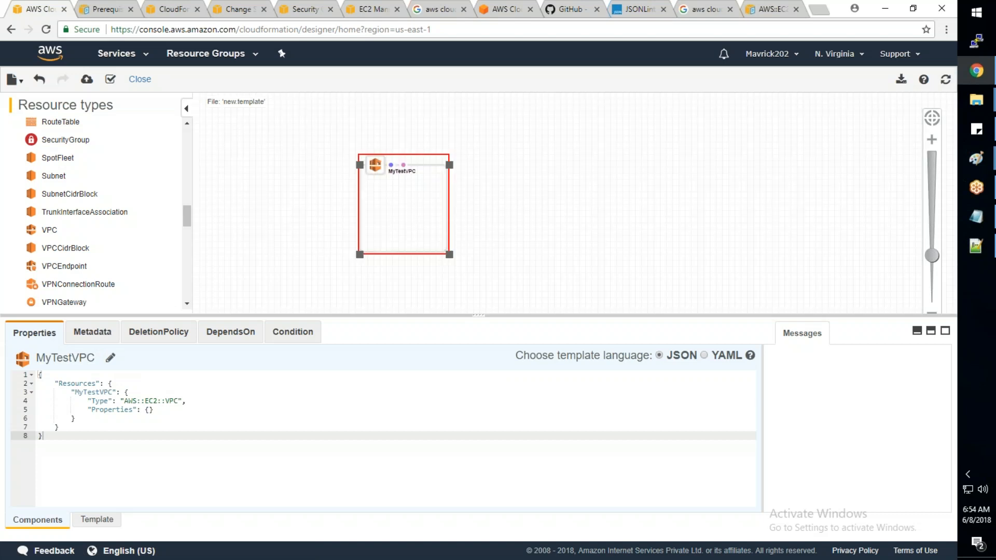
click(571, 225)
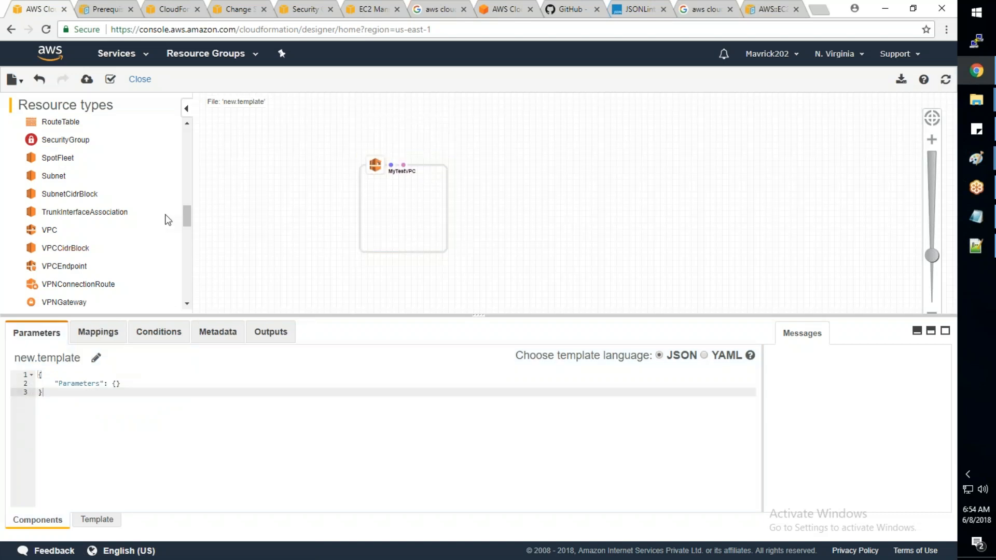
- Add an EC2 SecurityGroup outside the VPC, rename it as SecGrp1 and refresh the diagram
drag(188, 220, 188, 214)
drag(65, 182, 474, 157)
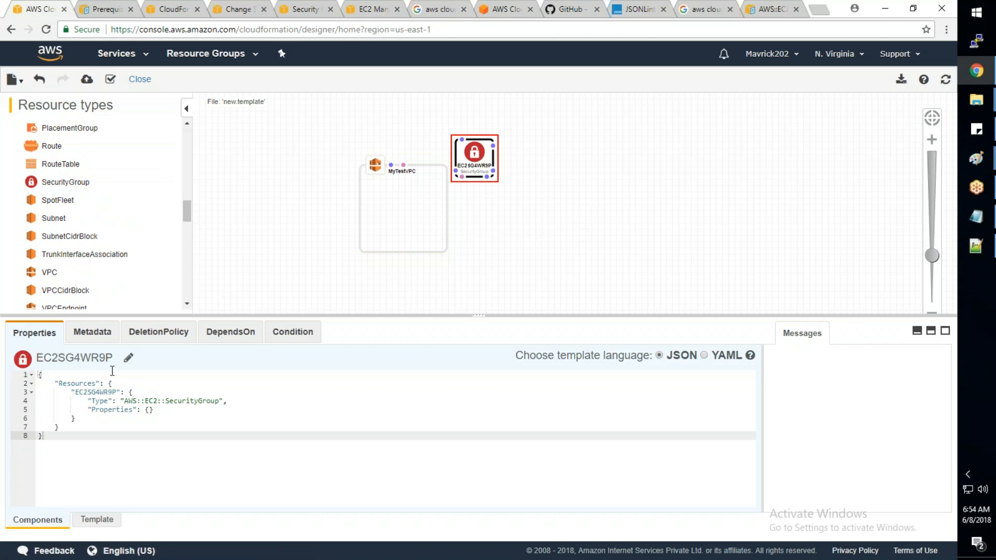
click(128, 359)
drag(113, 358, 22, 359)
text(SecGrp1)
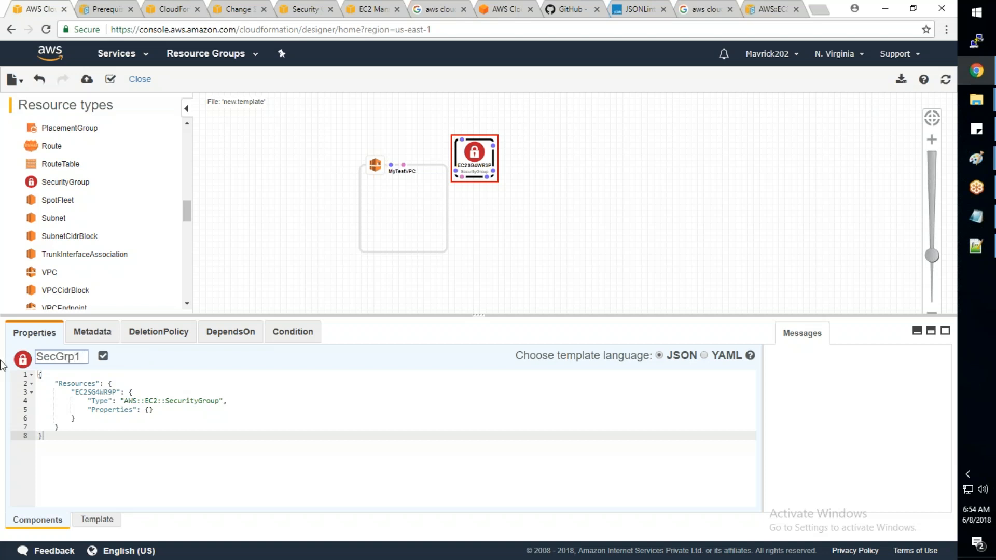
click(104, 356)
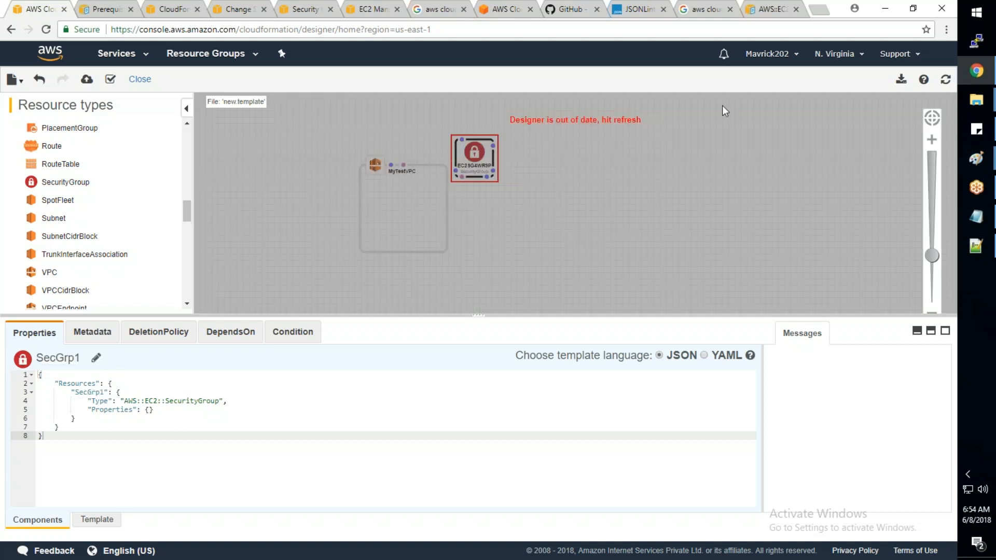
click(945, 79)
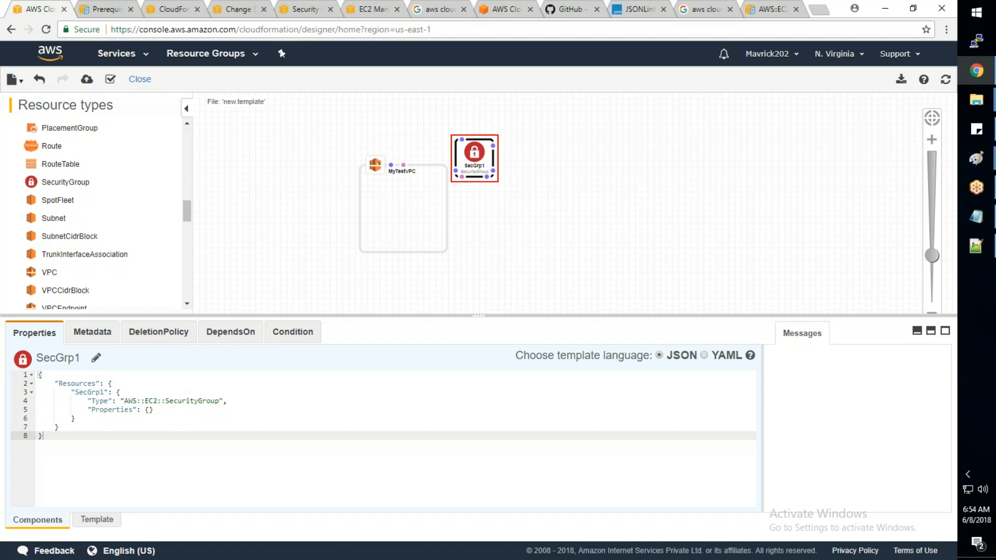
- Move SecGrp1 lower beside the VPC and link it to MyTestVPC with a DependsOn connection
drag(490, 156, 509, 209)
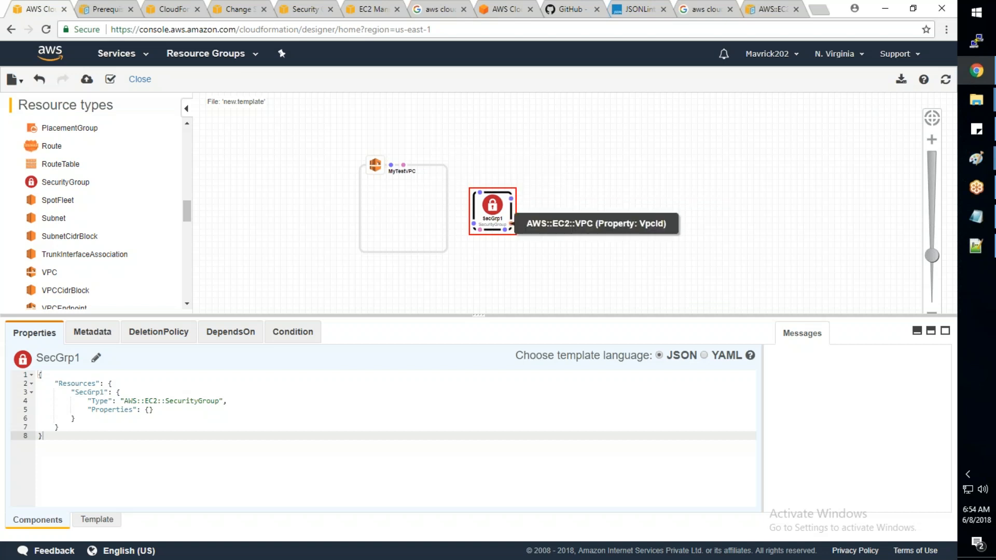
drag(512, 223, 452, 174)
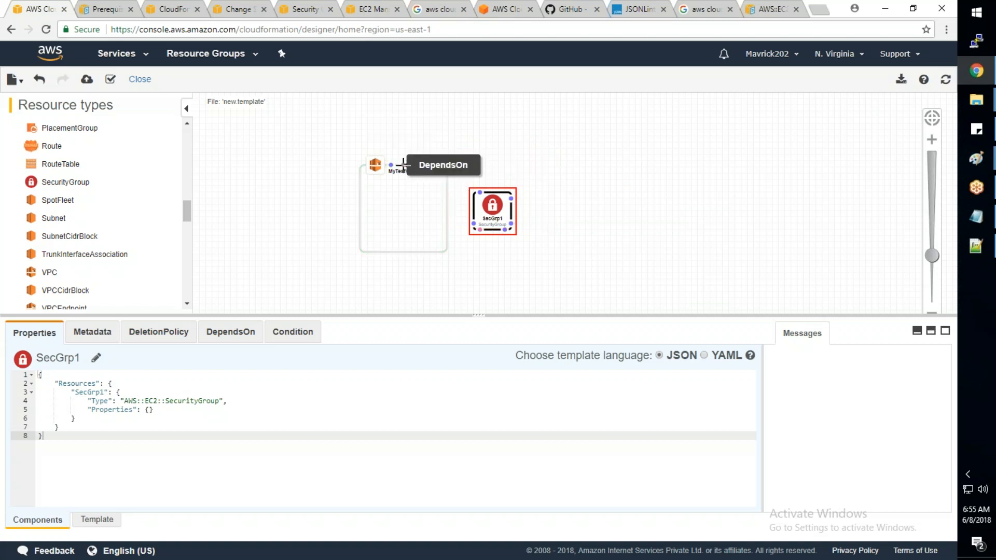
drag(480, 230, 449, 248)
click(520, 284)
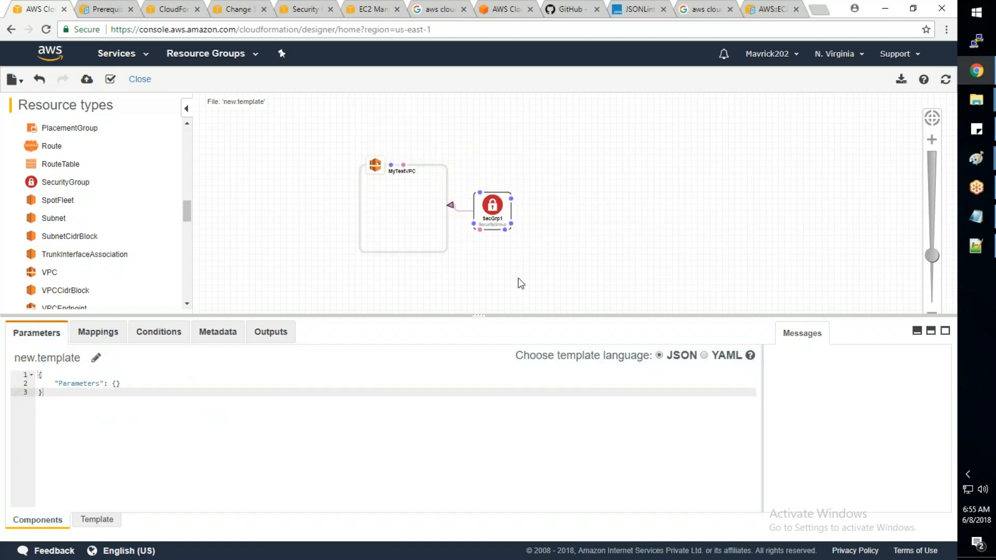
- Examine the JSON properties of MyTestVPC and SecGrp1 and browse the available EC2 resource types
click(396, 205)
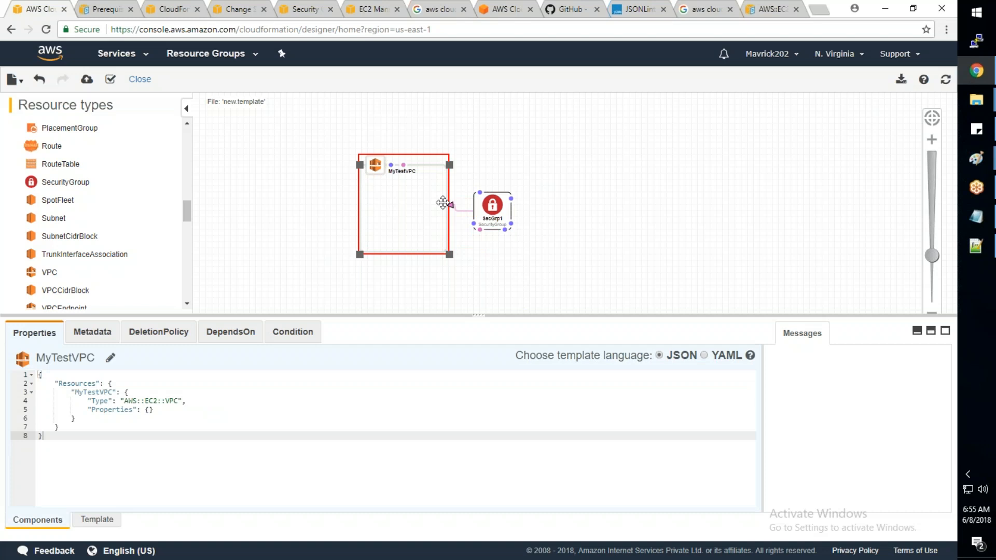
click(491, 207)
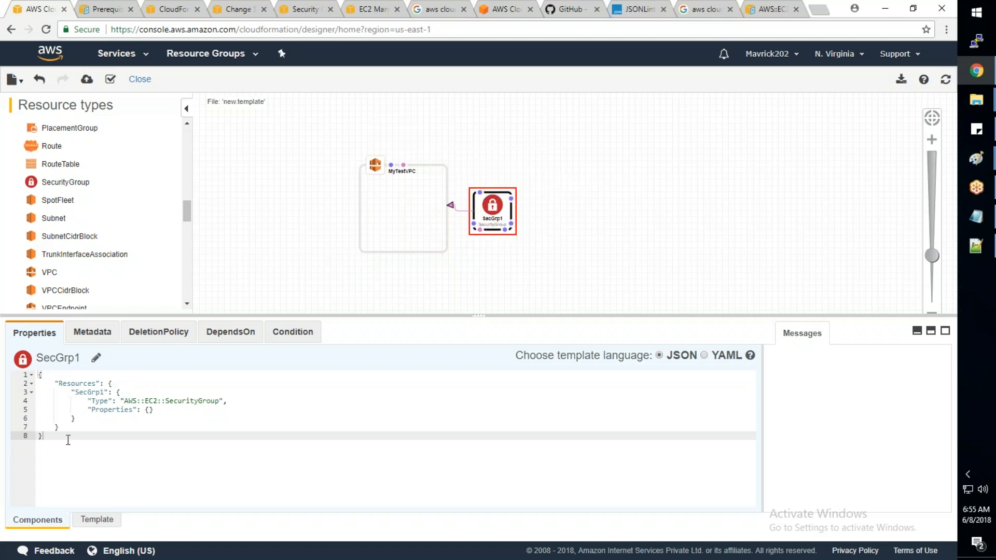
drag(38, 437, 39, 375)
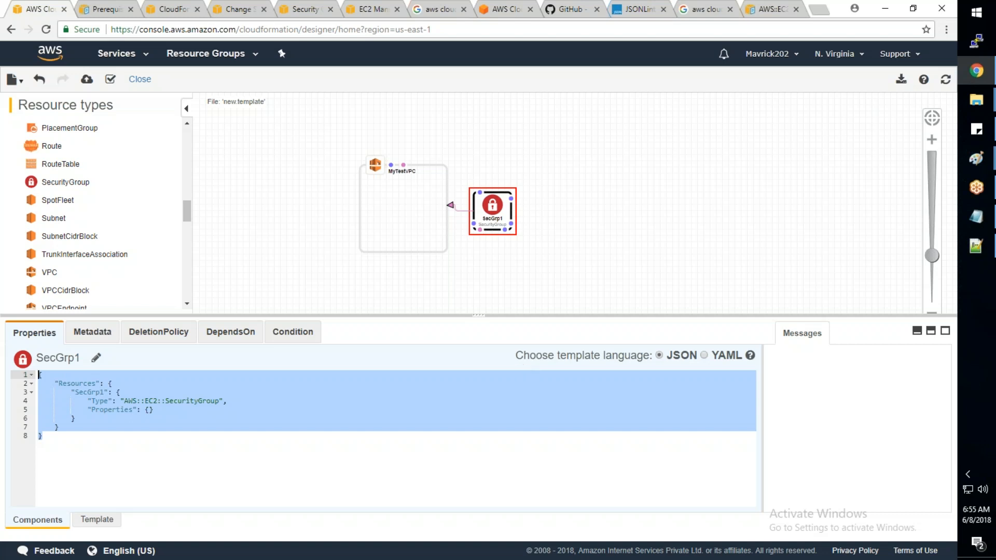
click(978, 255)
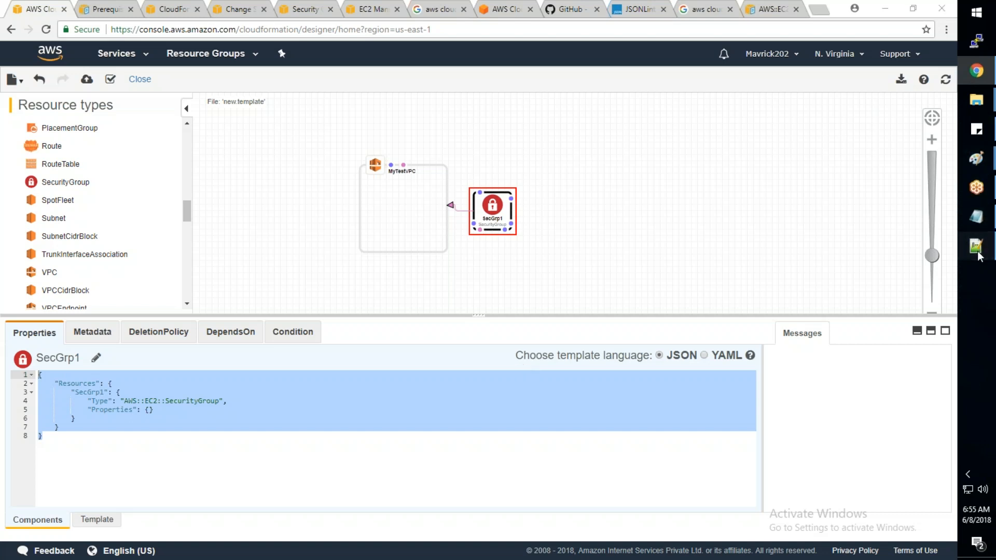
click(979, 256)
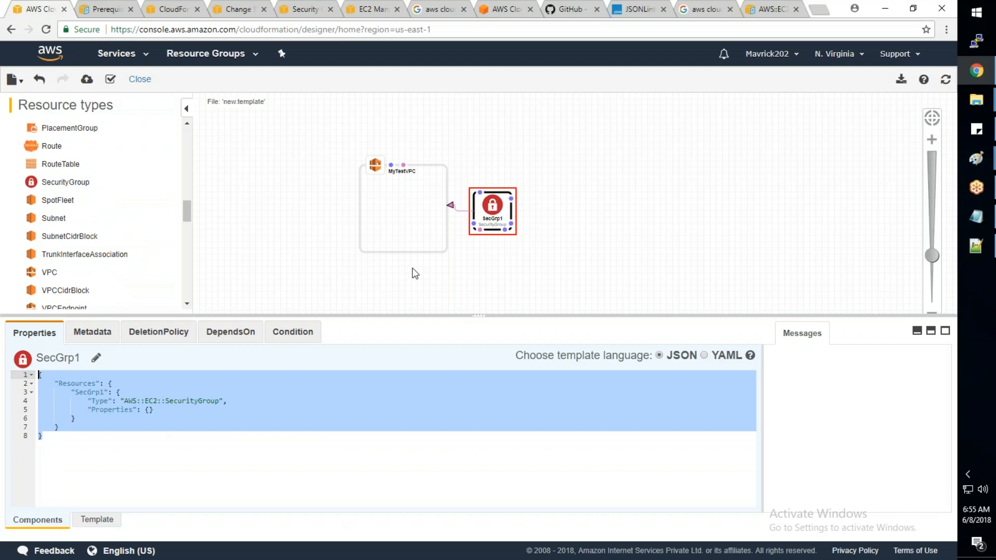
scroll(189, 217, down, 1)
drag(190, 234, 196, 189)
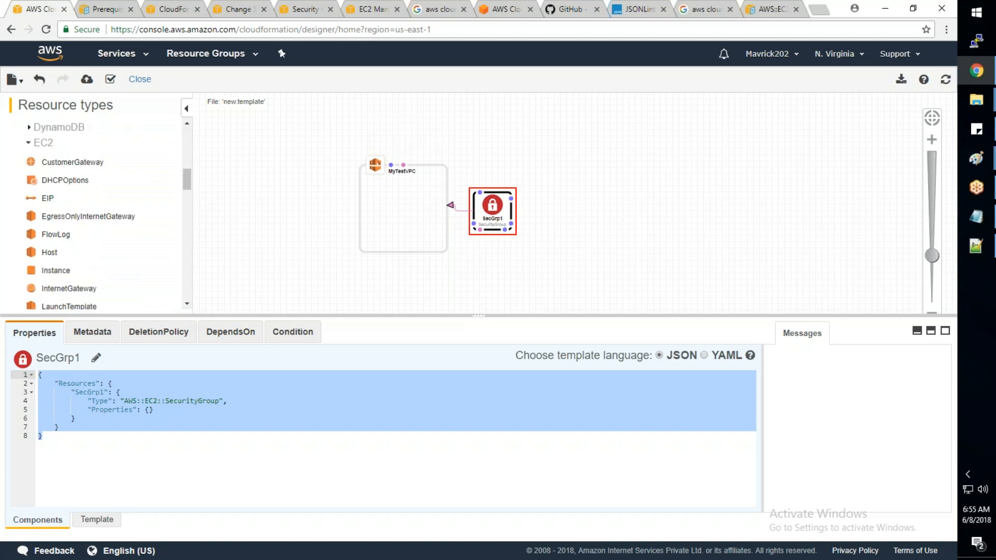
drag(477, 226, 449, 272)
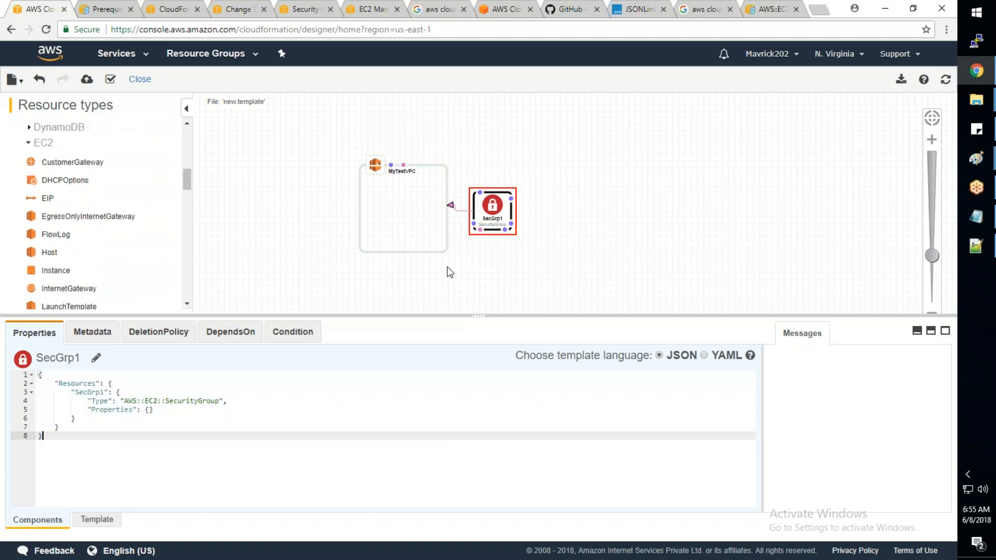
click(986, 251)
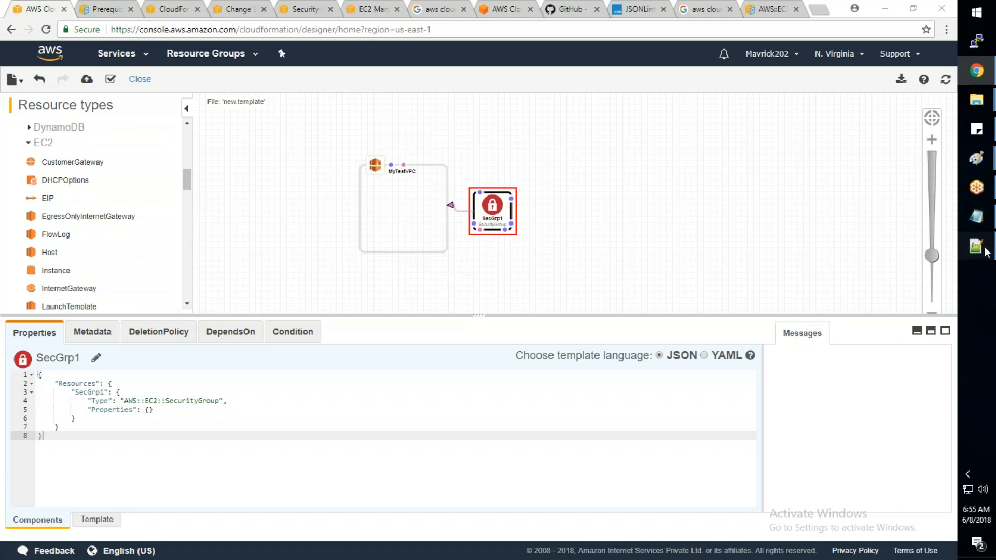
click(985, 252)
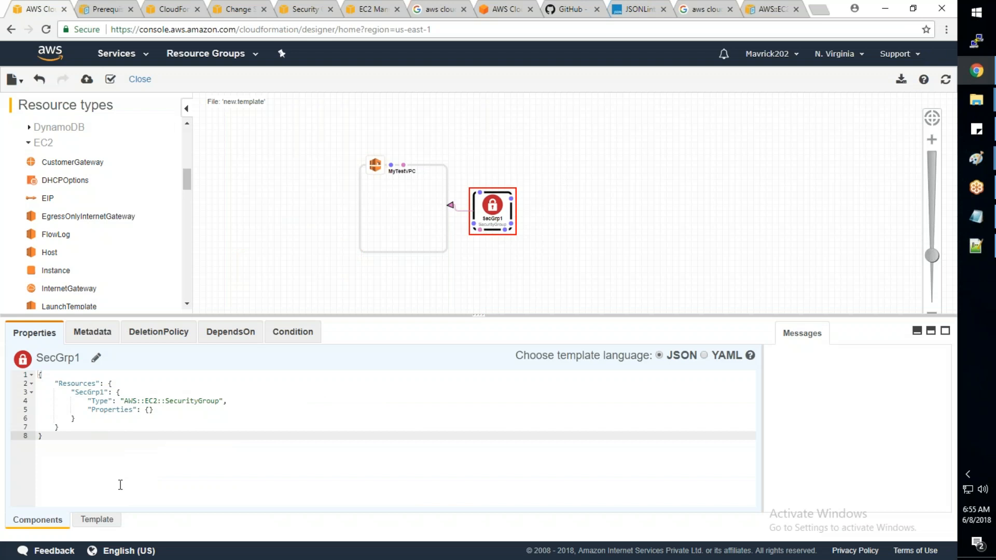
- Read the full JSON of new.template, including the SecGrp1 definition and its DependsOn entry
click(106, 525)
scroll(219, 442, down, 3)
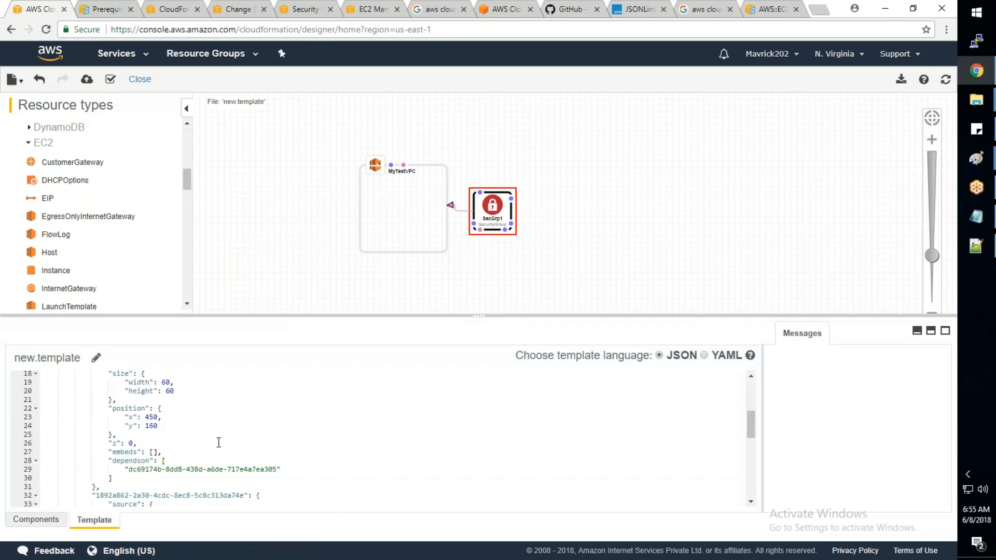
scroll(218, 442, down, 6)
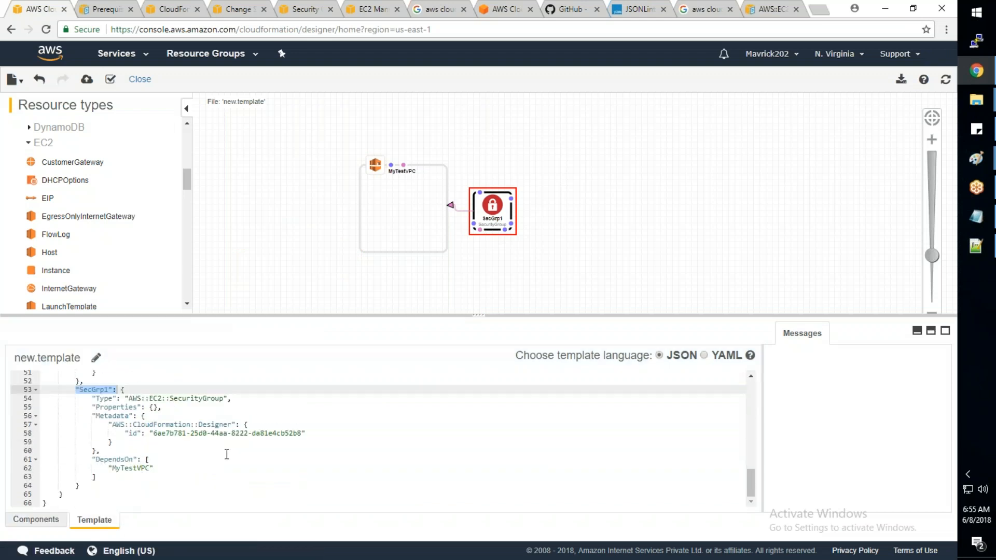
scroll(227, 454, up, 5)
scroll(227, 455, up, 3)
click(36, 520)
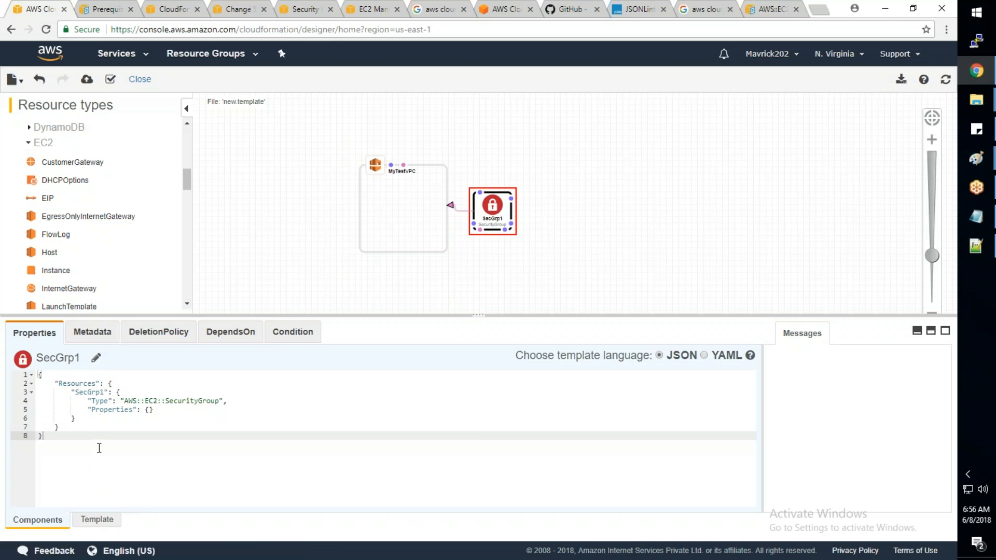
click(102, 518)
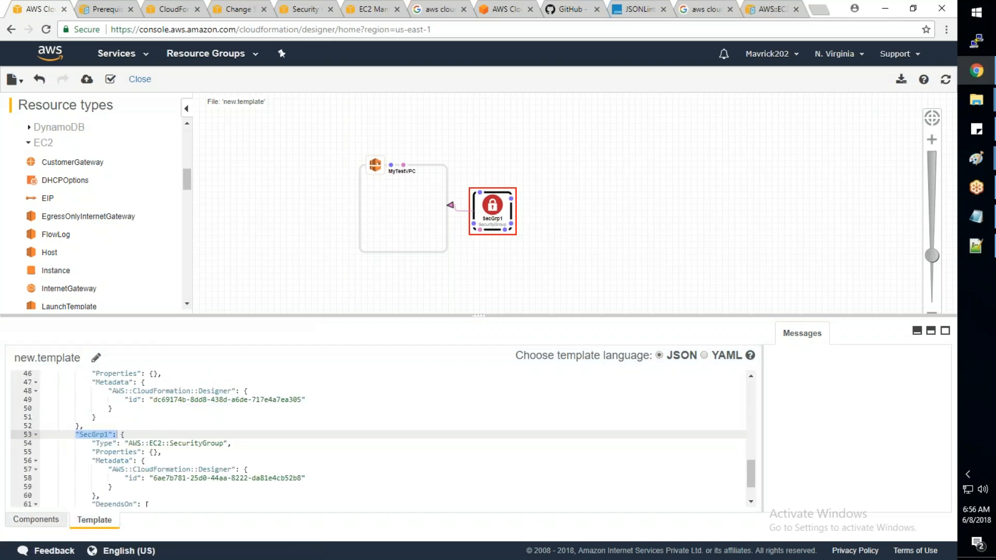
- Leave the designer without saving new.template and return to the CloudFormation Stacks list
click(138, 61)
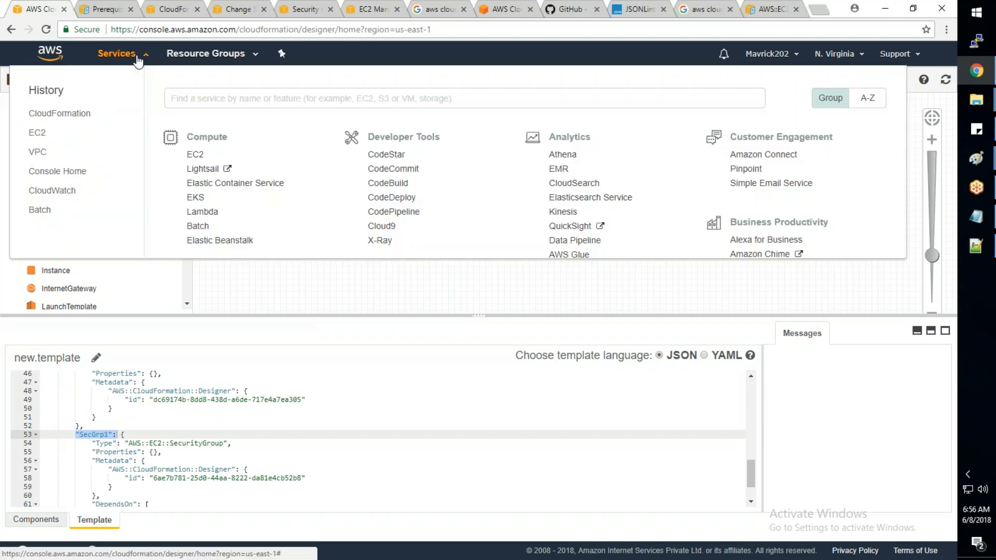
click(420, 325)
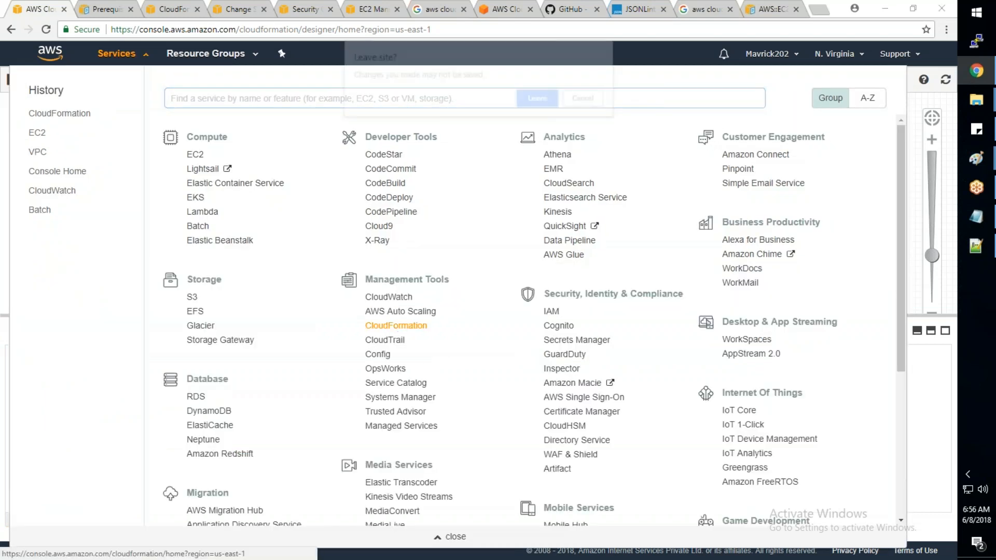
click(524, 98)
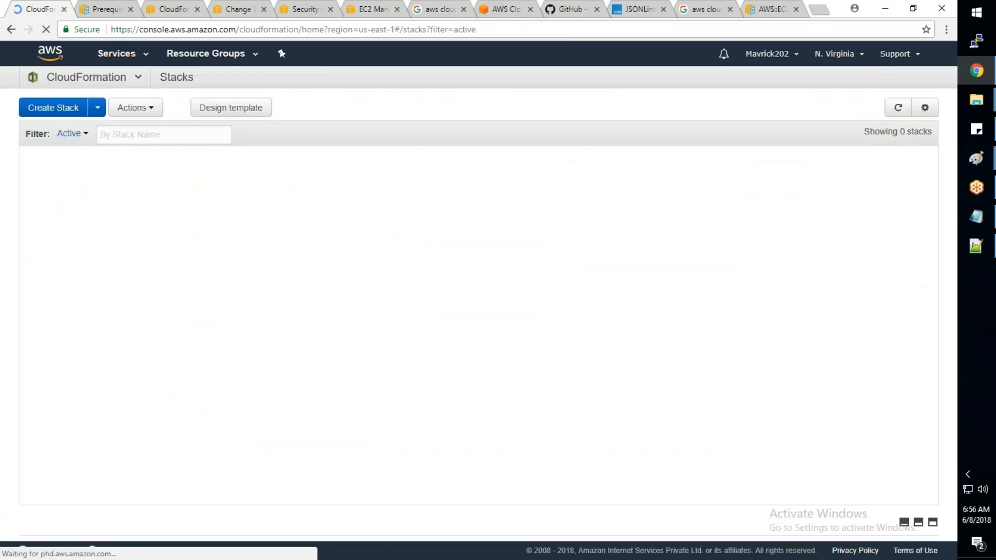
- Read the description of how CloudFormer creates a template from existing AWS resources
scroll(479, 297, down, 4)
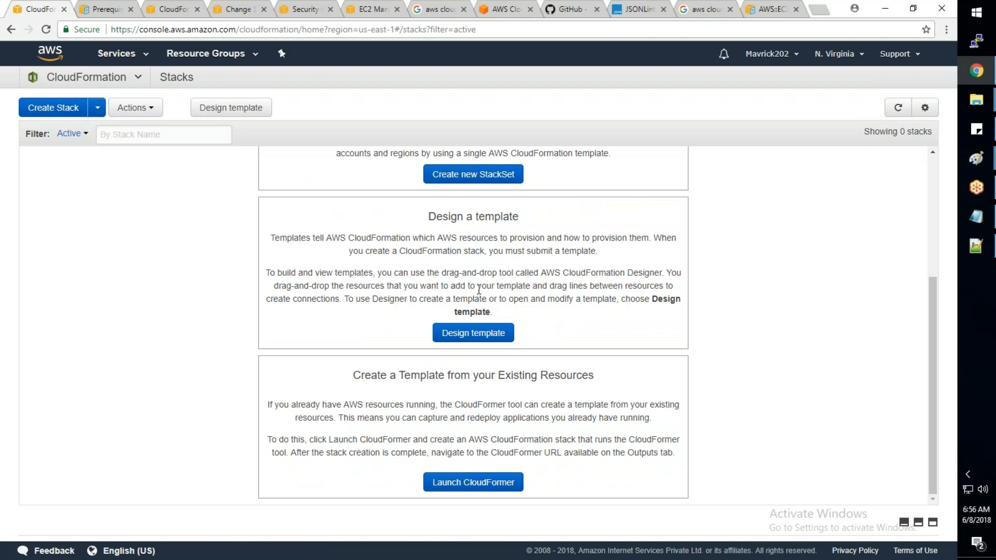
drag(442, 404, 668, 404)
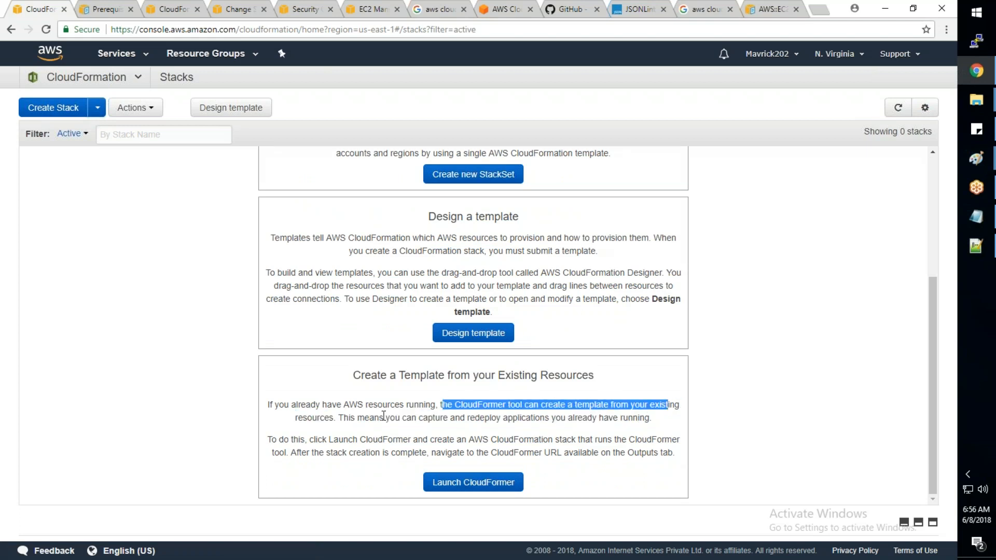
drag(338, 417, 651, 417)
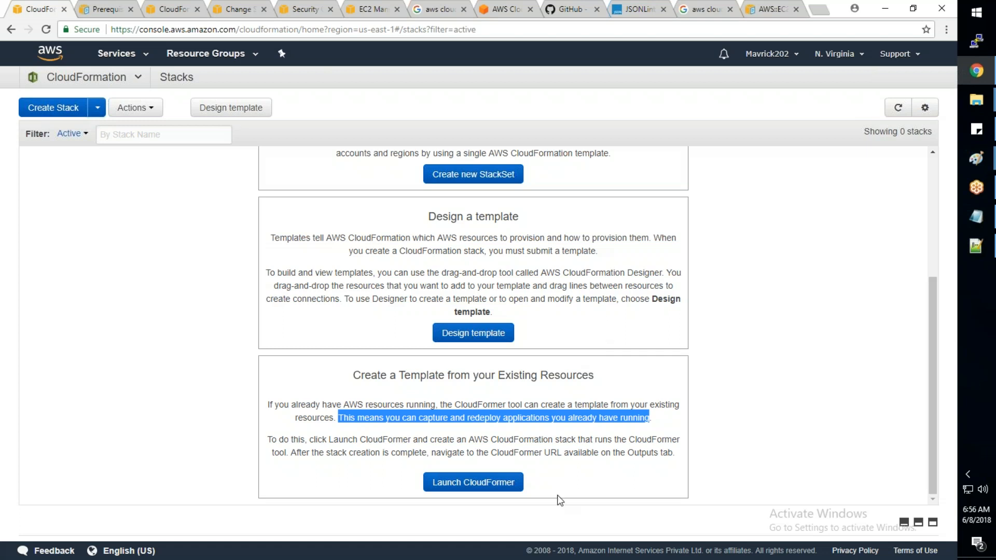
click(662, 424)
drag(662, 425, 267, 405)
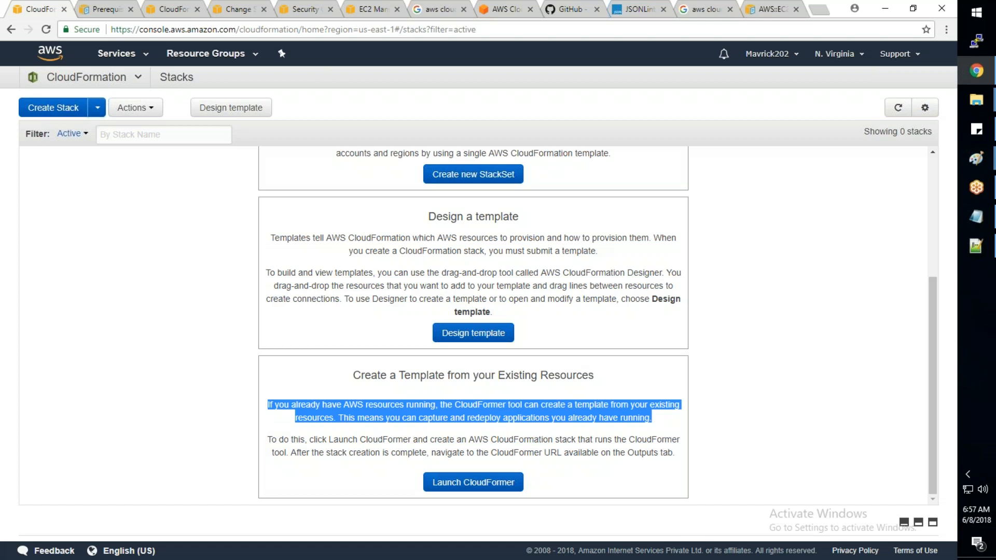
- Look at the template choice on the CloudFormer launch page and leave the wizard without creating a stack
click(980, 256)
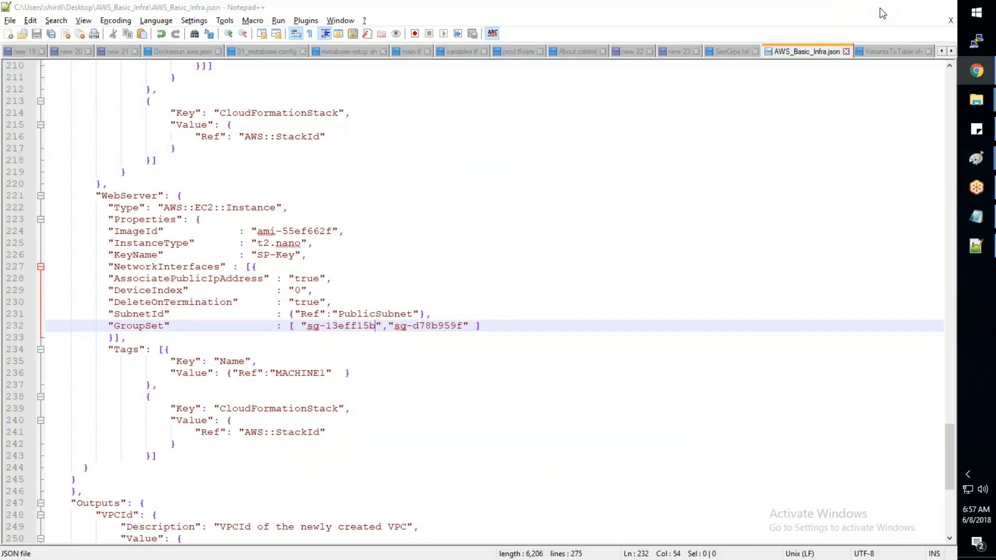
click(881, 8)
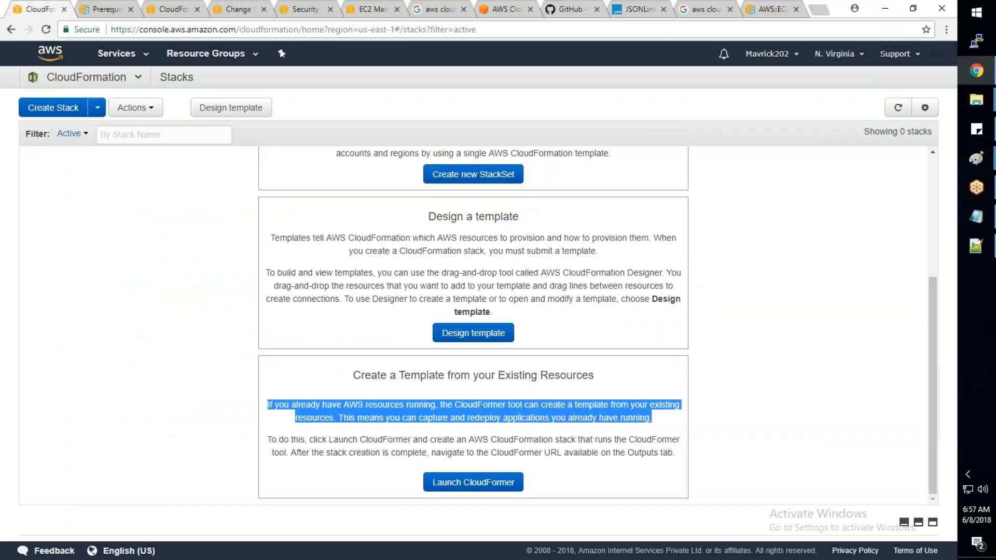
click(501, 490)
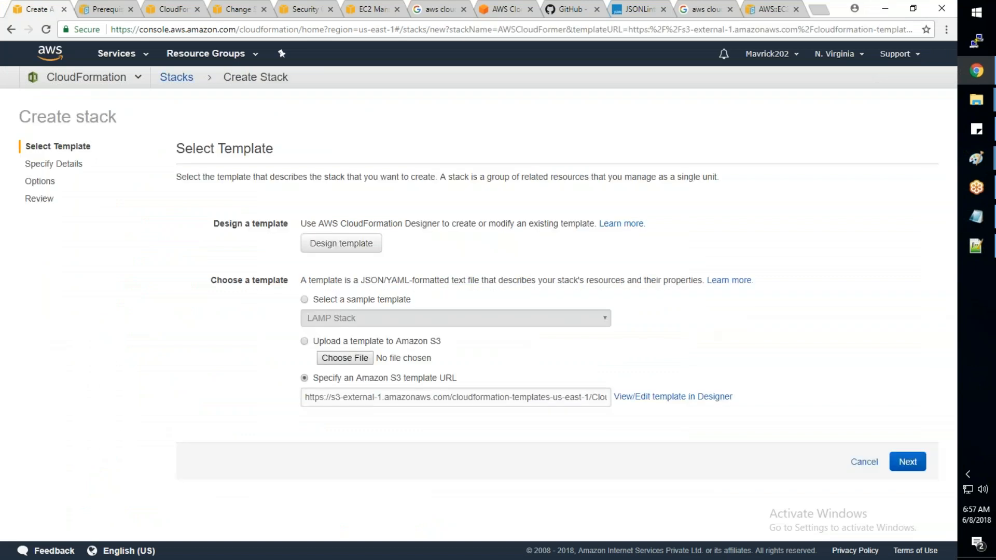
click(865, 463)
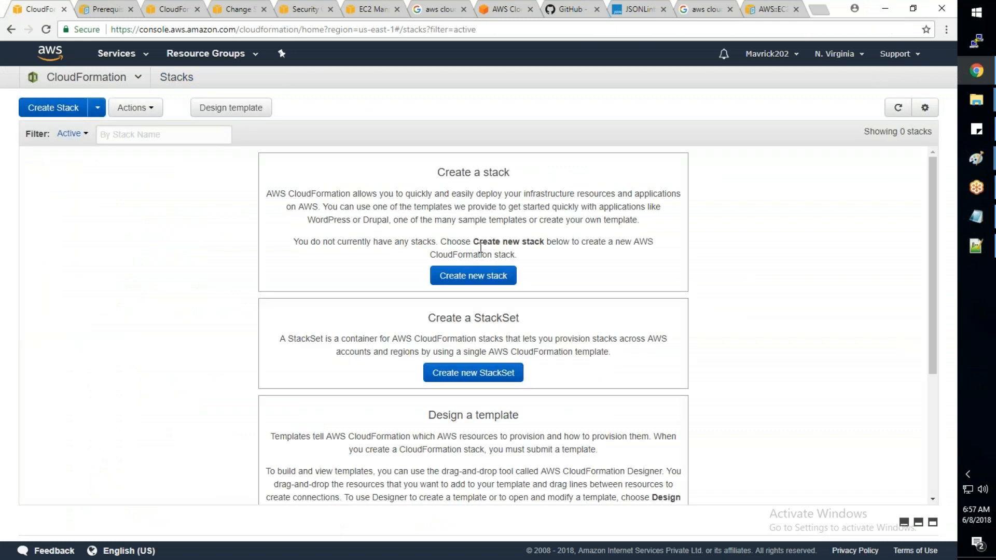
- Start a new stack from the CloudFormer sample template, review its required details, and cancel the wizard
click(472, 280)
click(332, 319)
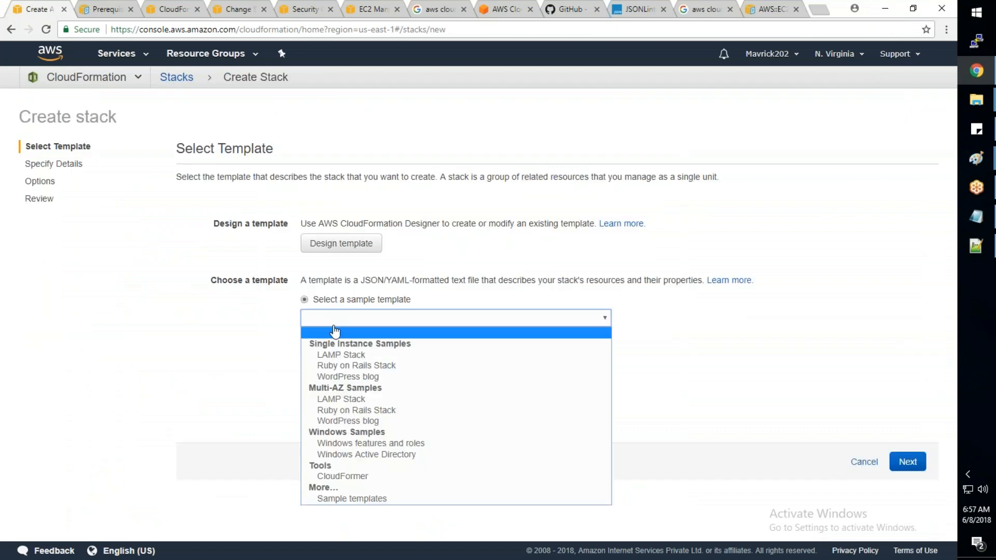
click(346, 479)
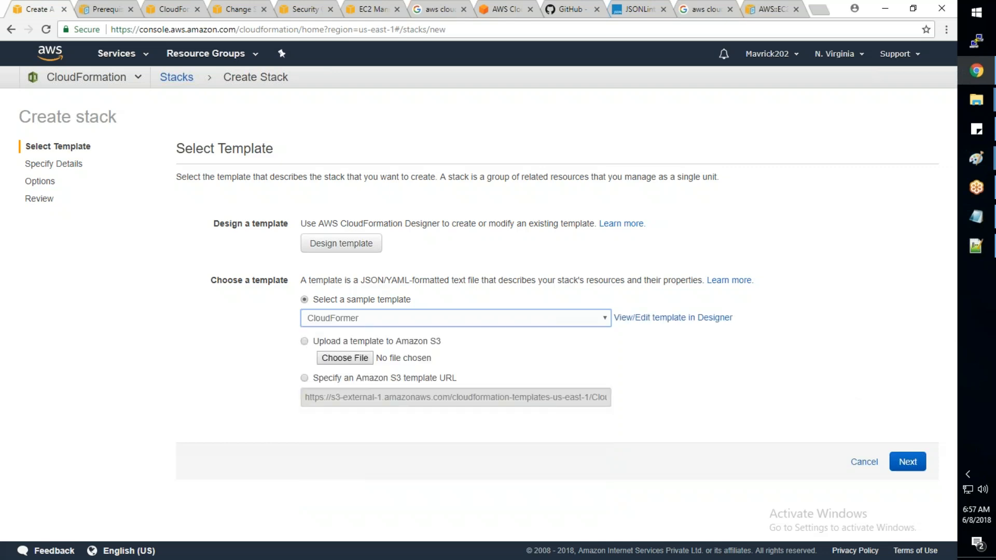
click(922, 469)
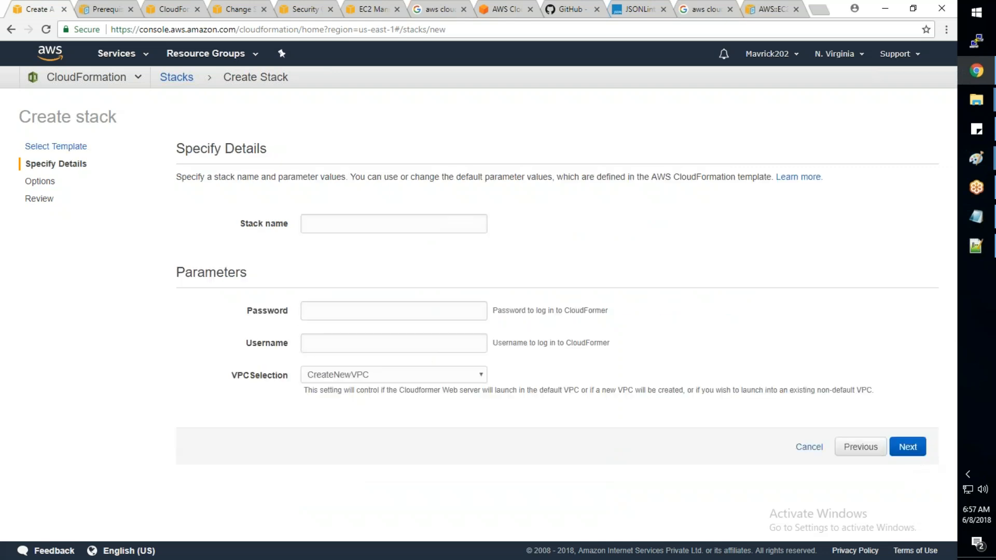
click(817, 453)
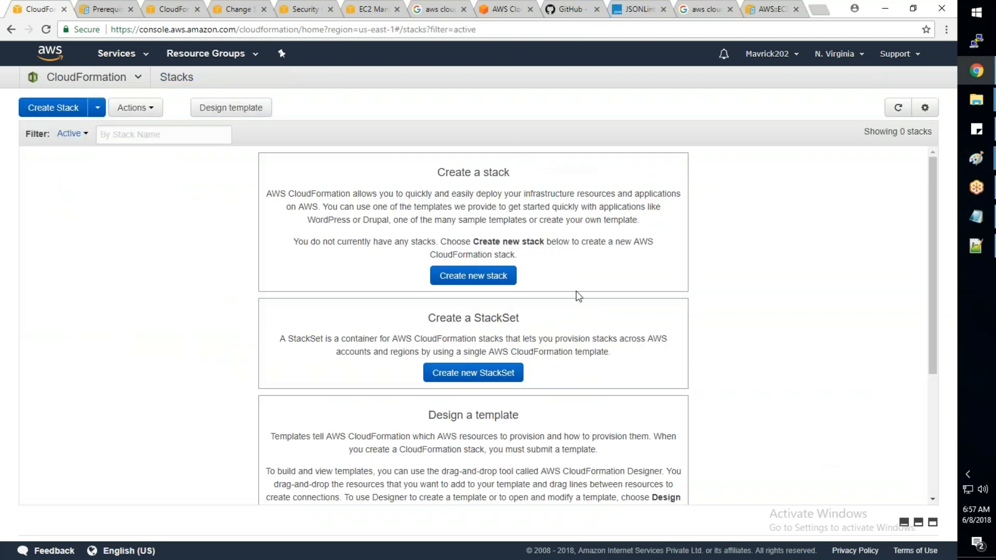
- Search Google for "cloudforer youtube" and open the "Using AWS Cloudformer" video
click(692, 12)
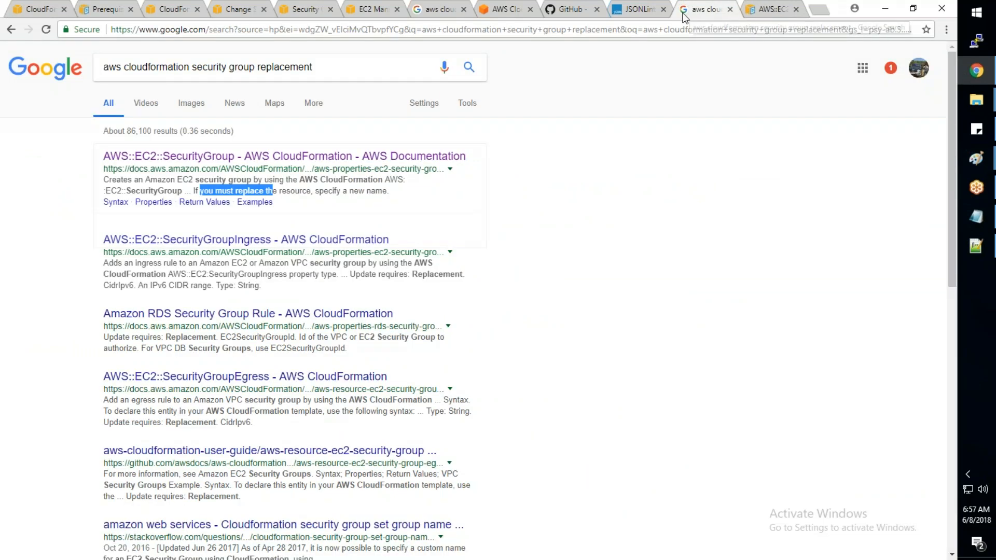
text(/cloudforer you)
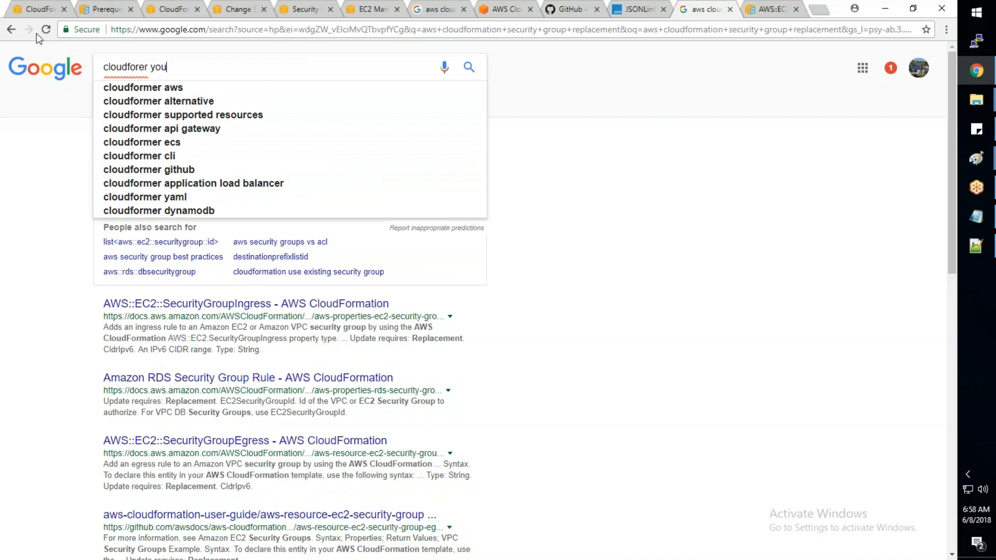
text(tube)
key(Return)
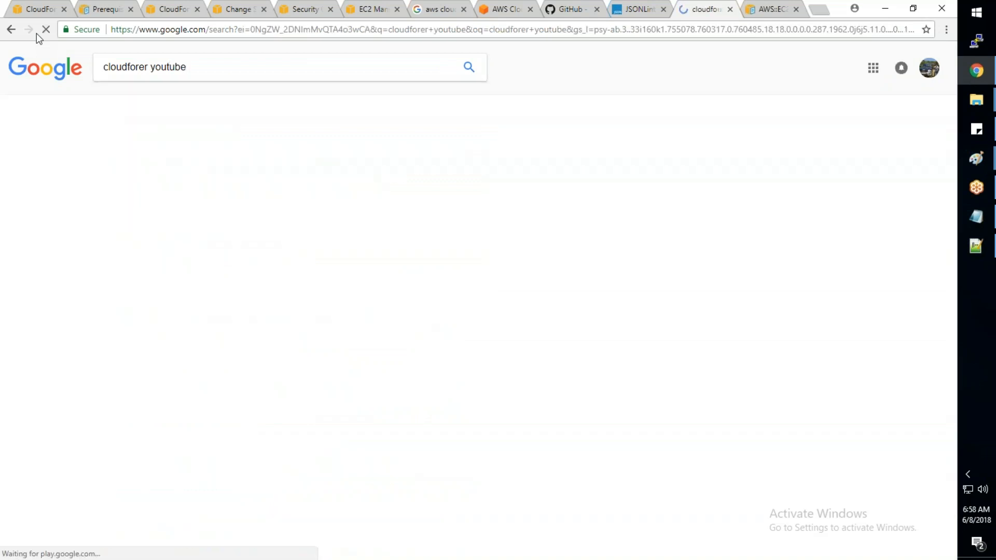
click(192, 157)
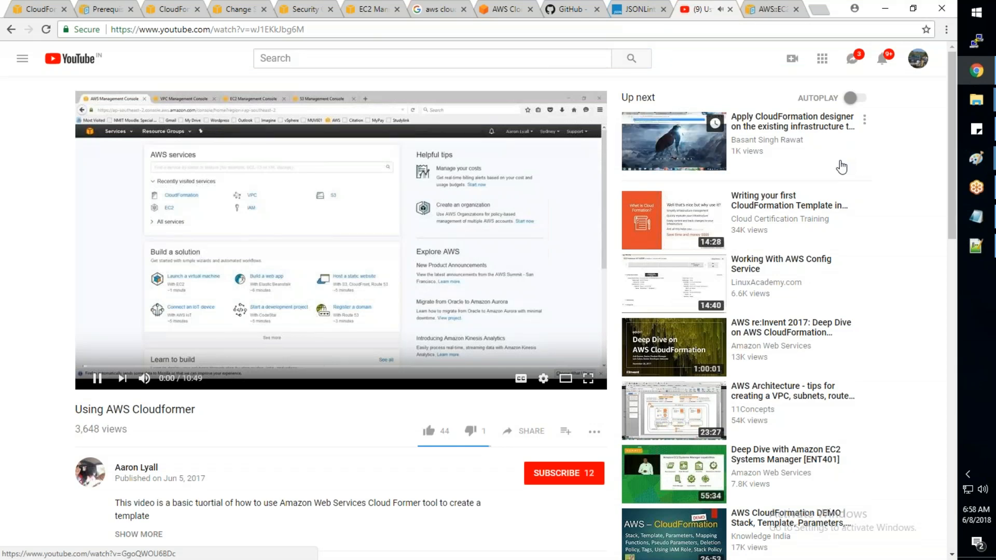
- Play the "Using AWS Cloudformer" video in full screen and open its quality options
click(588, 379)
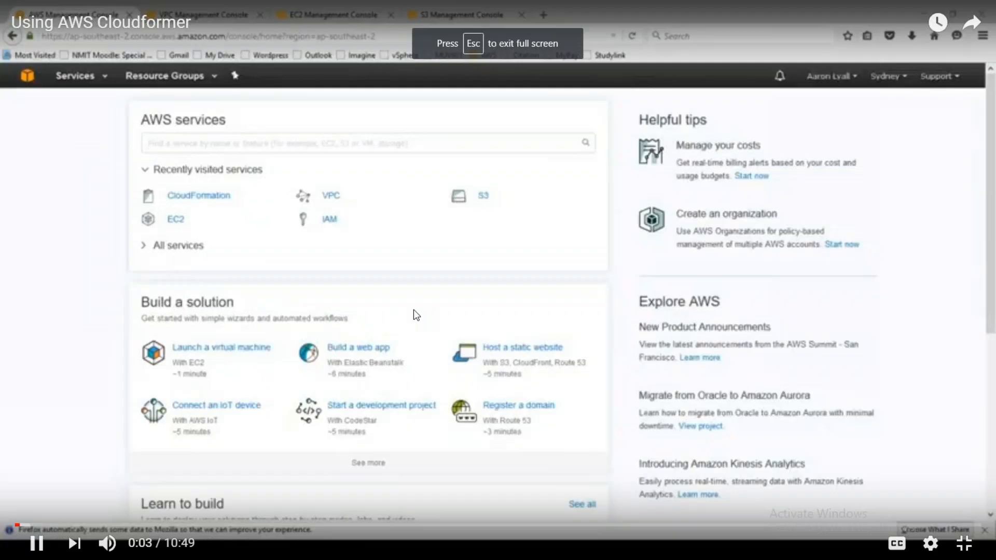
click(930, 544)
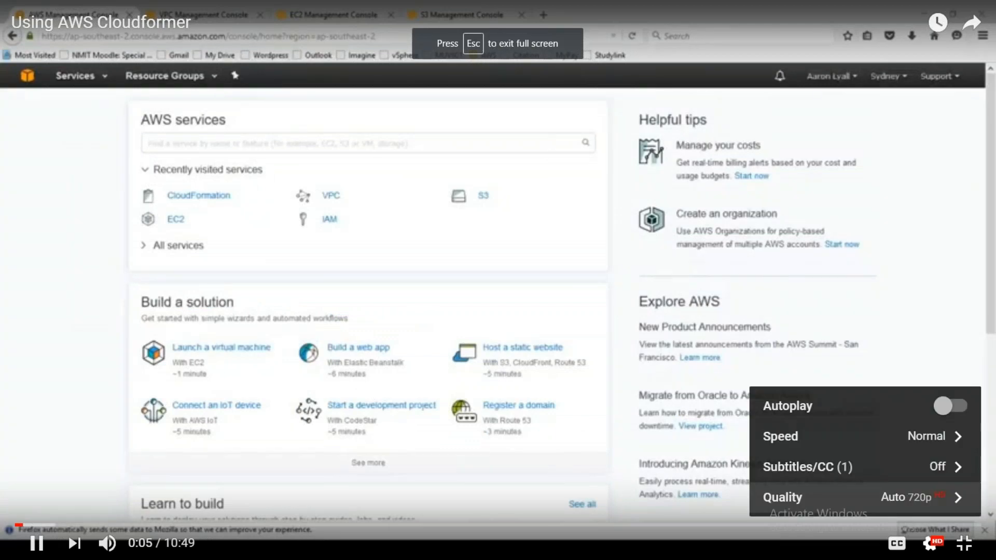
click(830, 497)
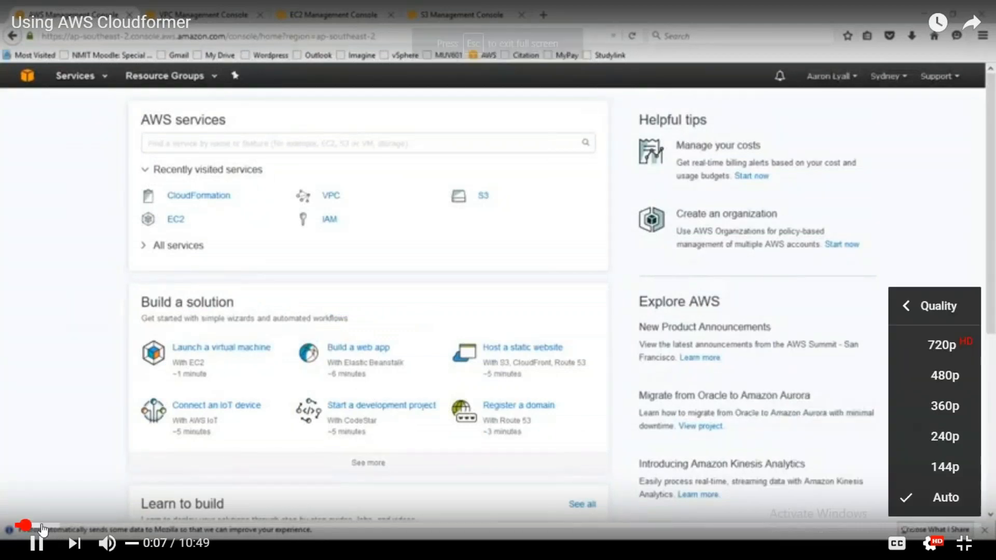
- Skip through the video's walkthrough of creating the CloudFormer stack, from 0:28 to the stack tags at 1:48
click(57, 526)
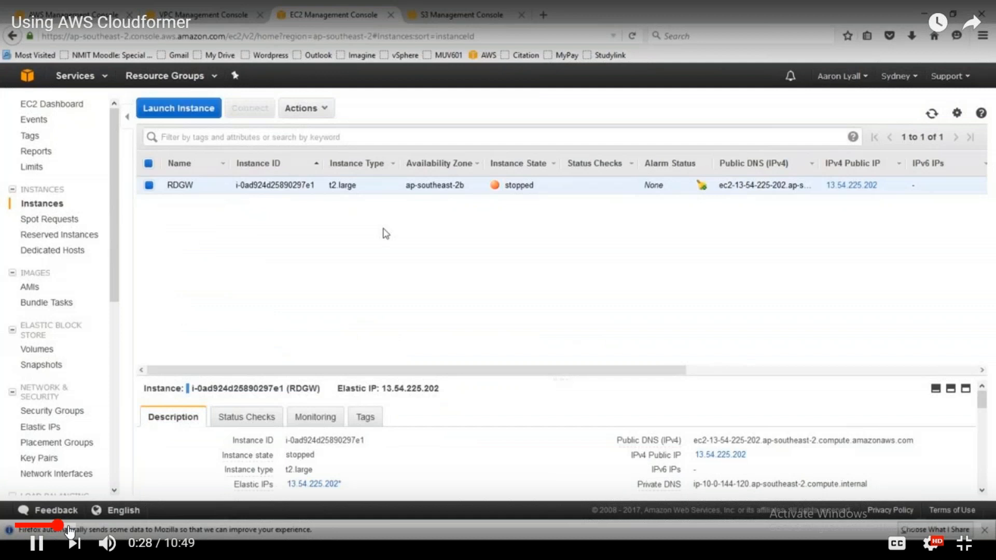
click(127, 526)
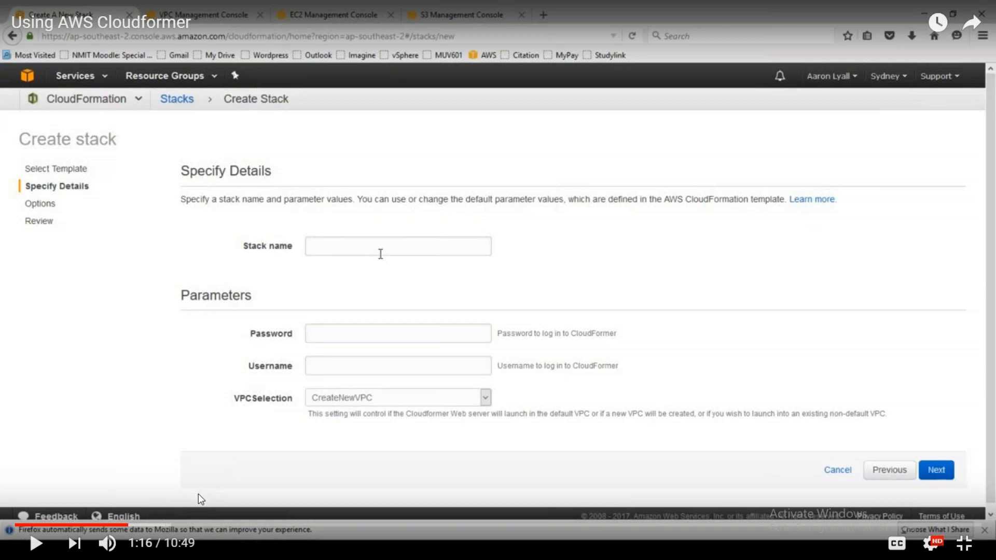
click(171, 510)
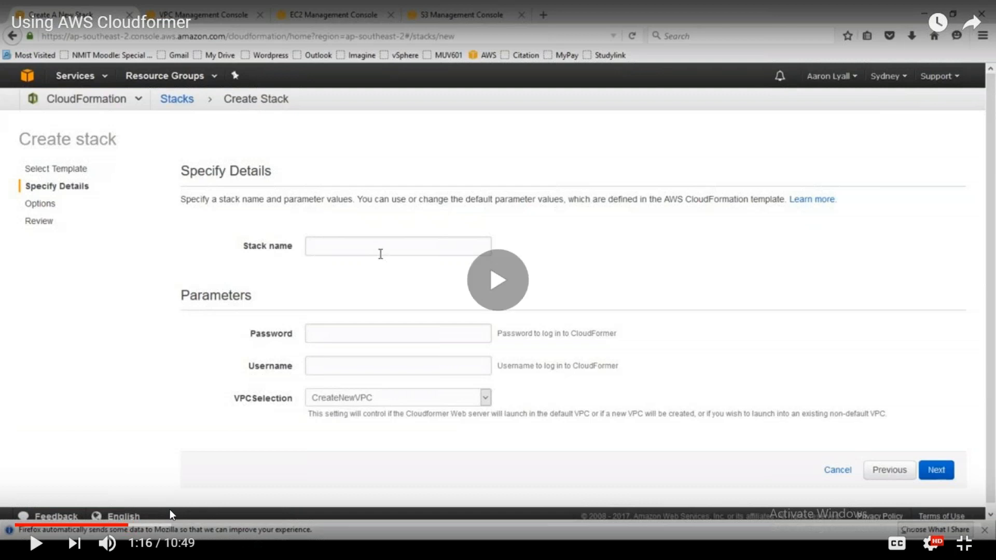
click(170, 510)
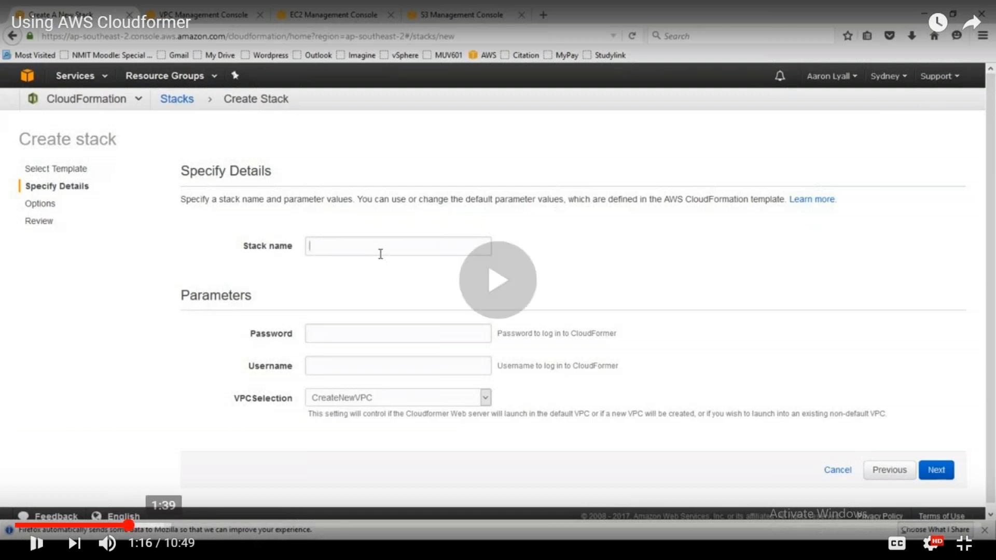
click(156, 526)
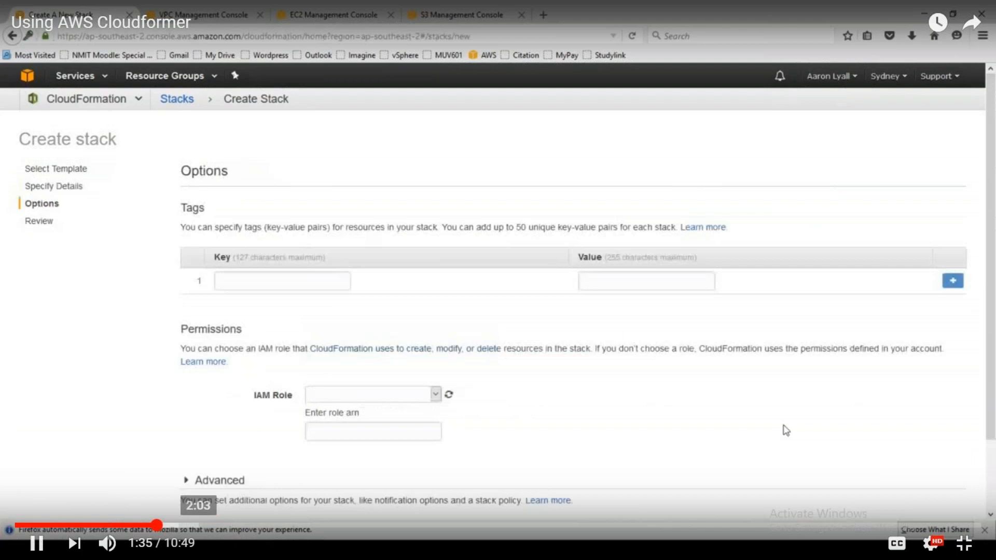
click(176, 525)
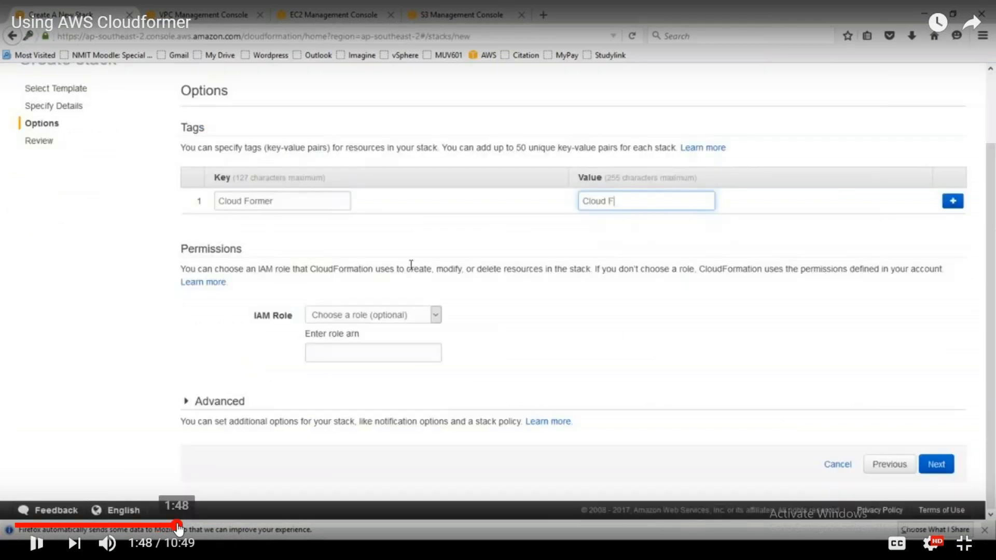
- Skip through the video's part on the Cloudformer stack's events and the CloudFormer web tool, up to about 4:00
click(213, 526)
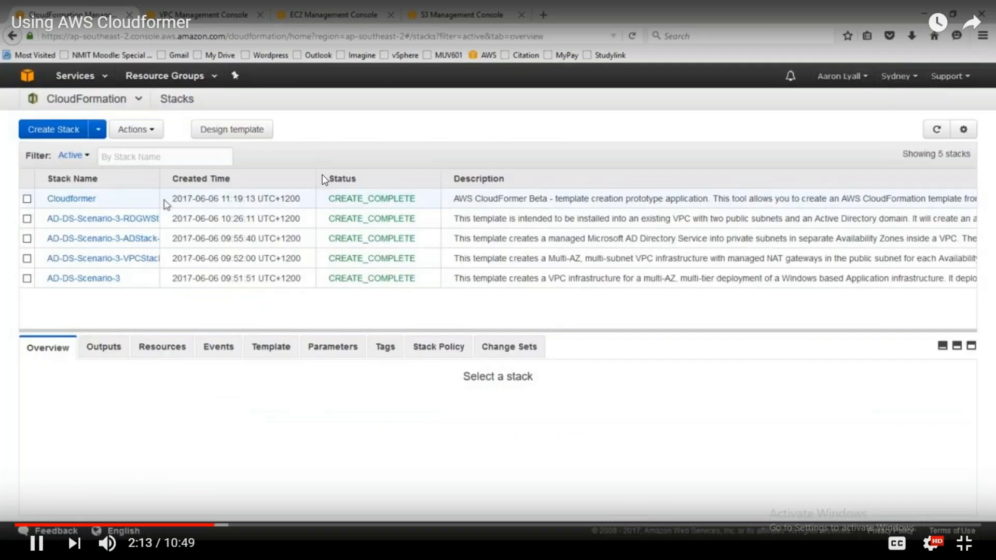
click(241, 526)
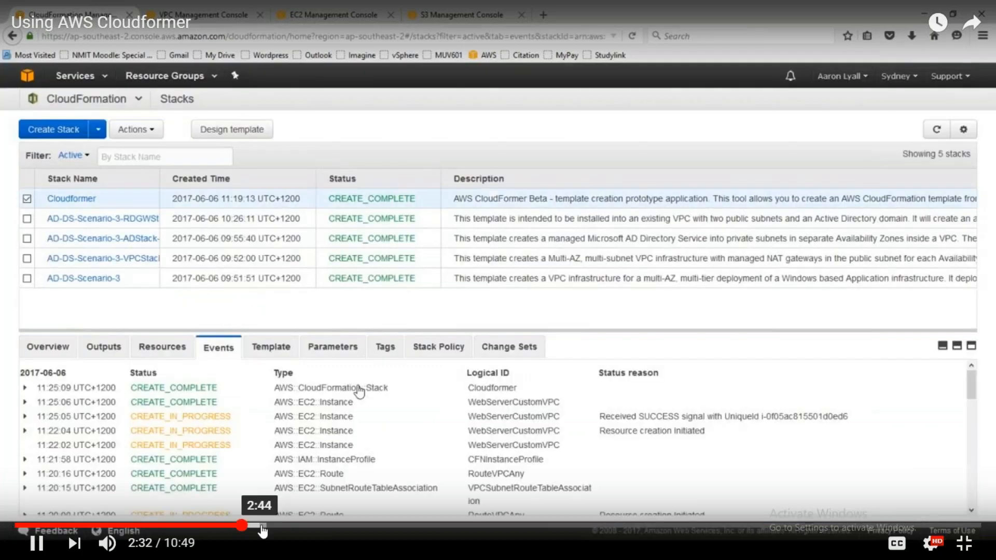
click(316, 525)
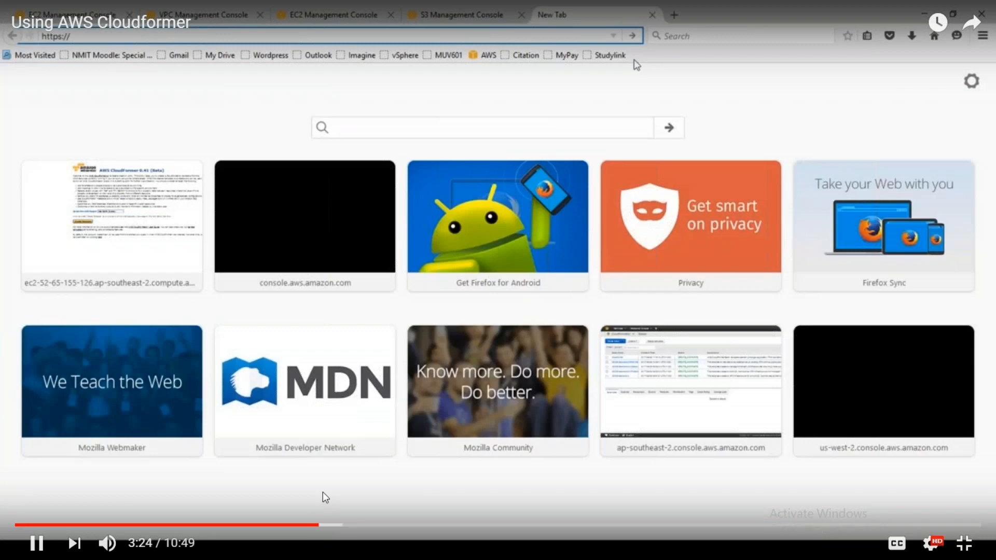
click(339, 526)
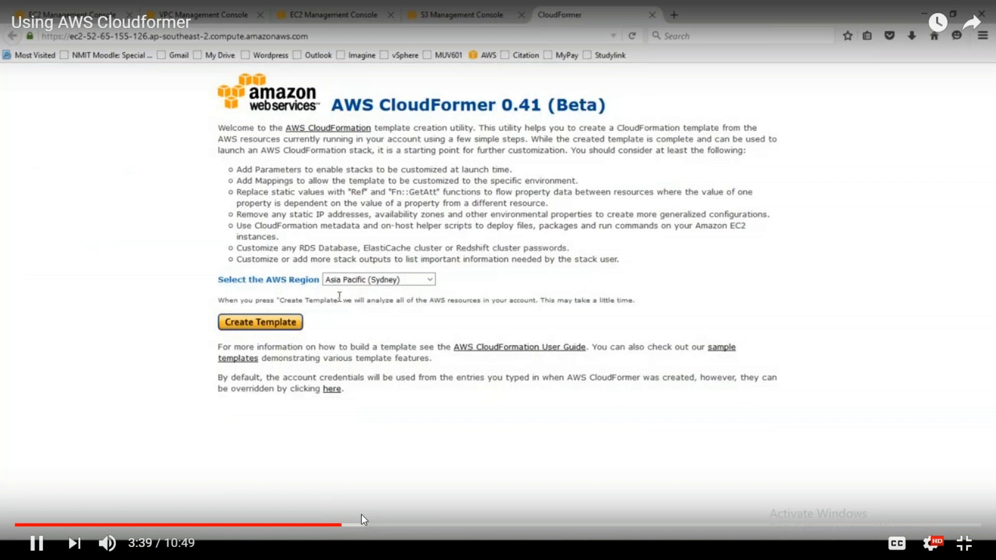
click(363, 525)
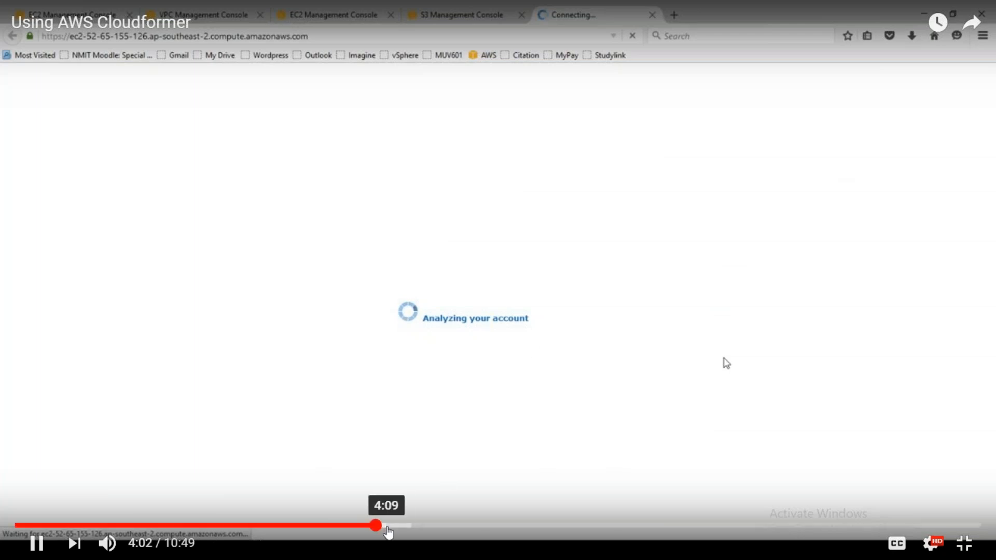
- Examine the Template Information page in the video, pausing around 4:10 and 4:20, and resume playback
click(388, 527)
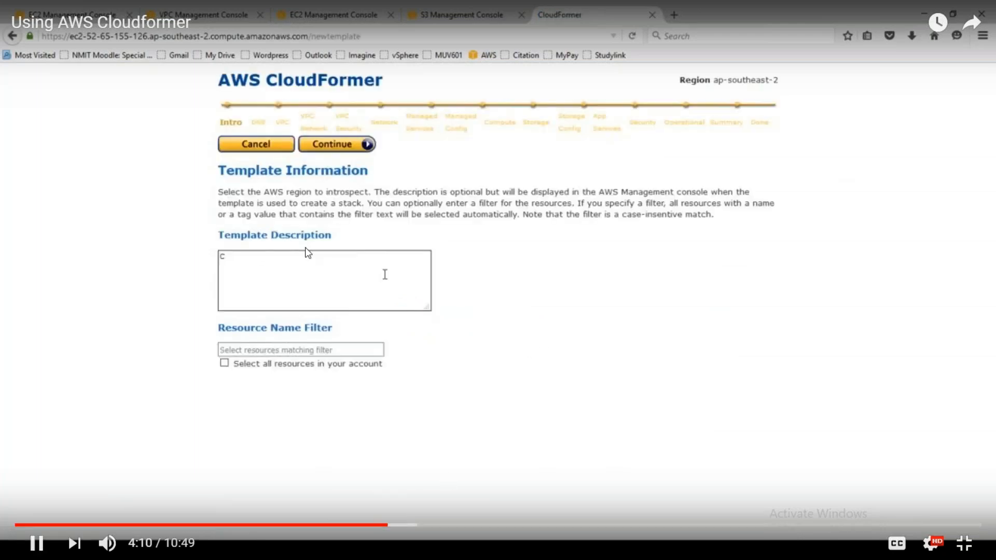
click(288, 131)
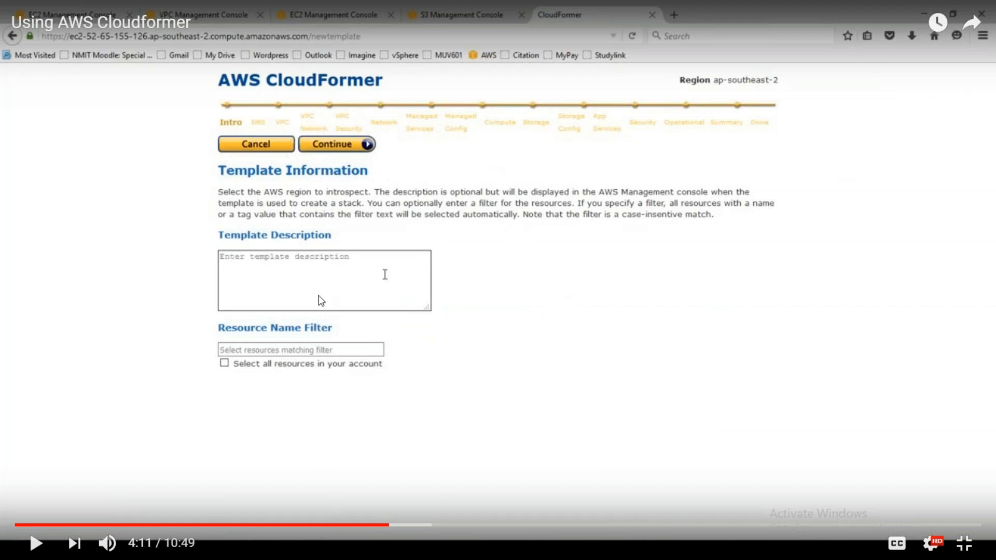
click(395, 493)
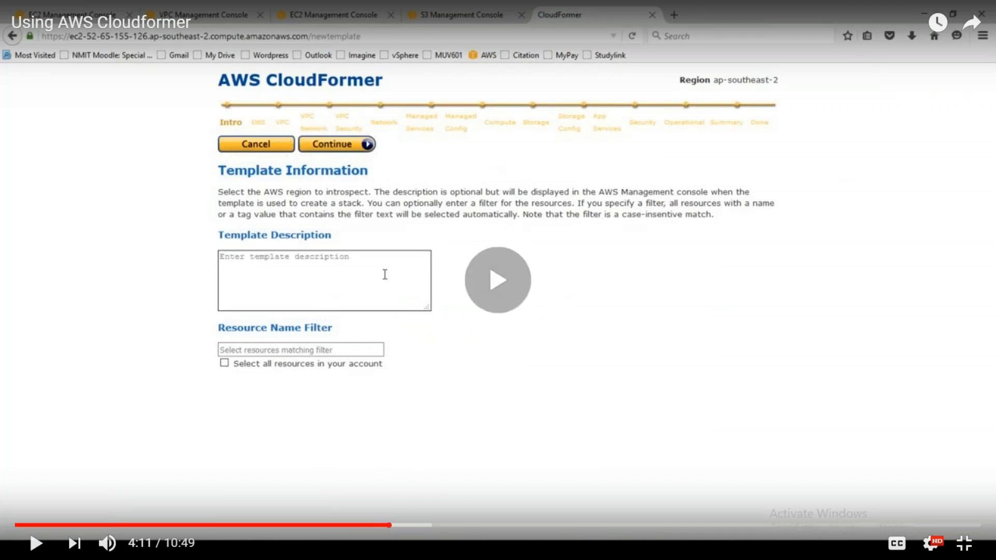
click(403, 526)
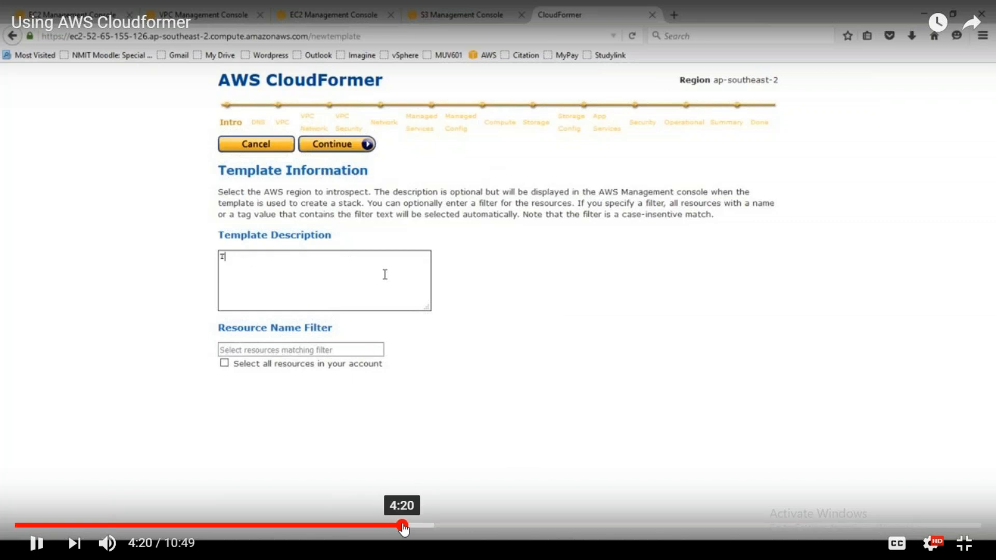
key(space)
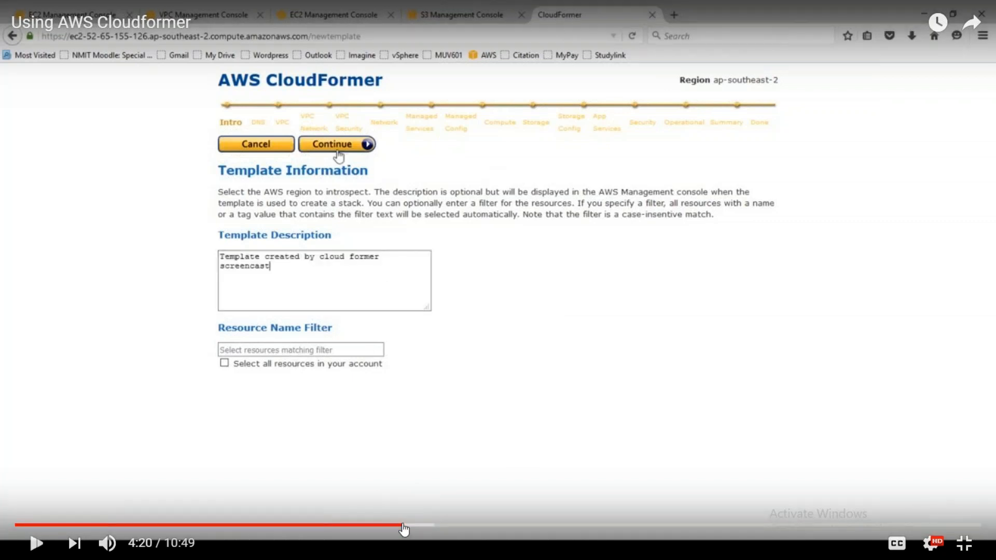
key(space)
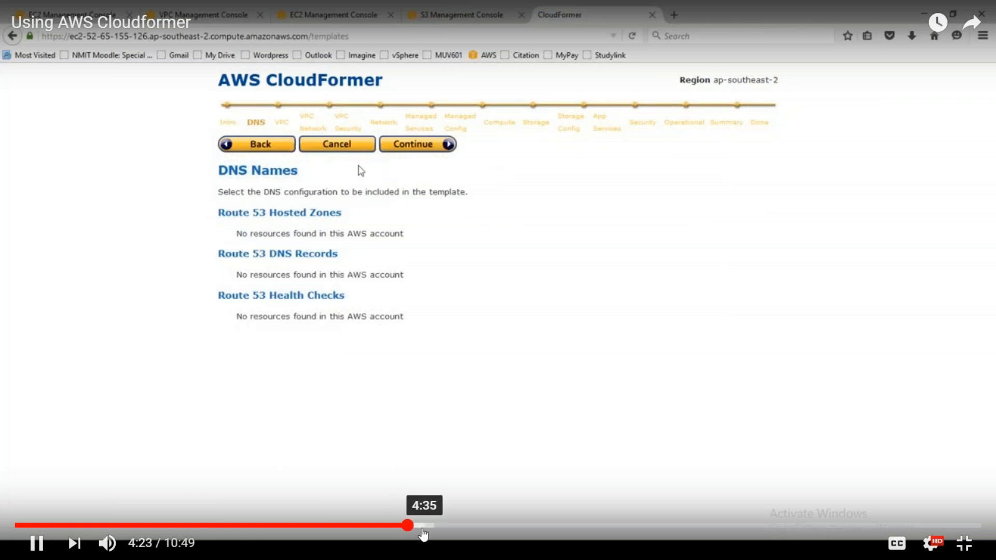
- Skip through the video's CloudFormer pages for selecting VPCs, network topologies and VPC security configuration
click(423, 533)
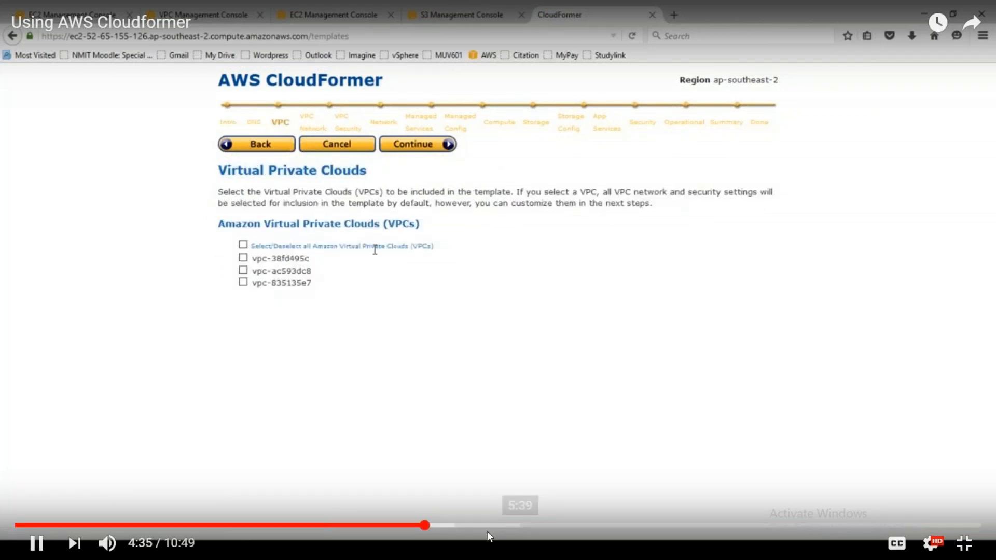
click(445, 528)
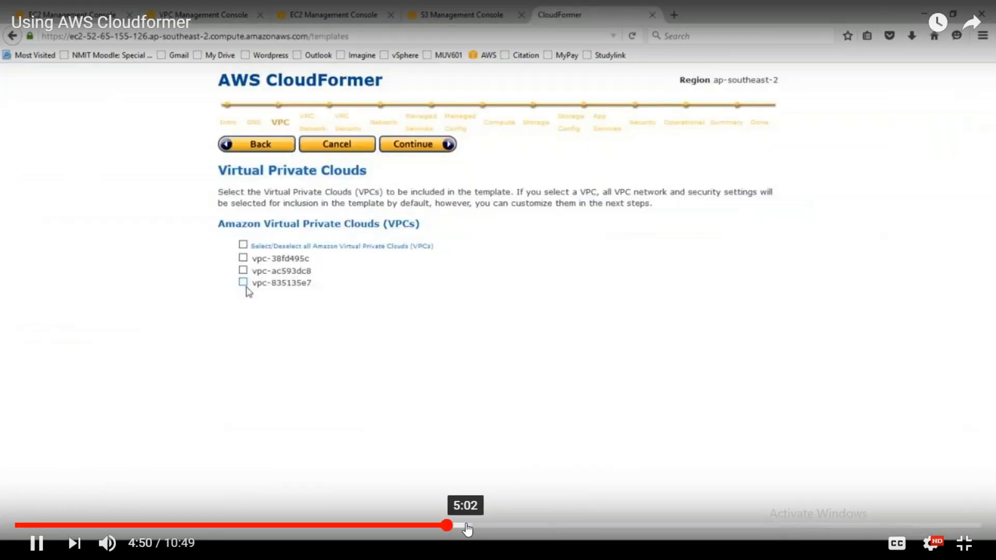
click(468, 529)
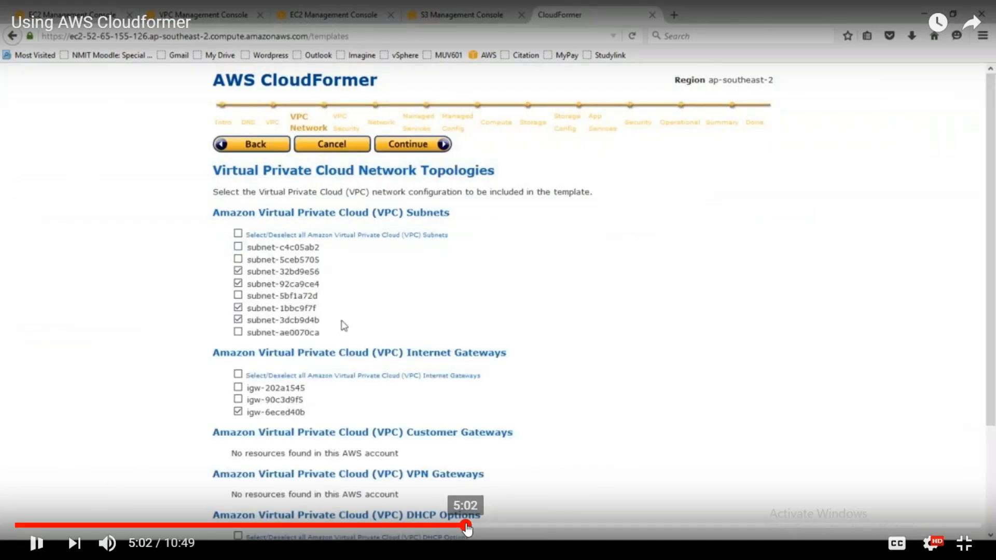
click(488, 528)
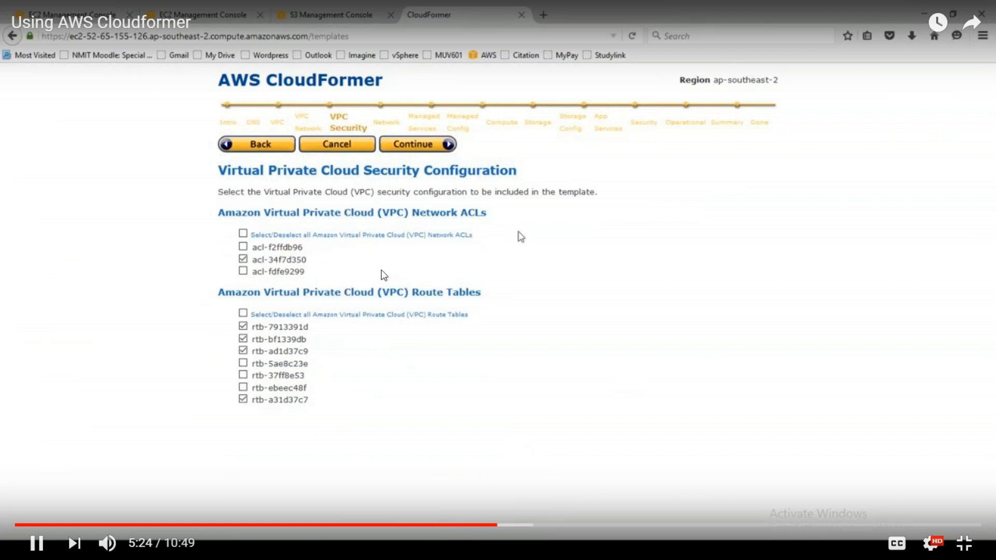
- Skip through the video's CloudFormer pages for network resources and managed services, up to about 6:08
click(607, 444)
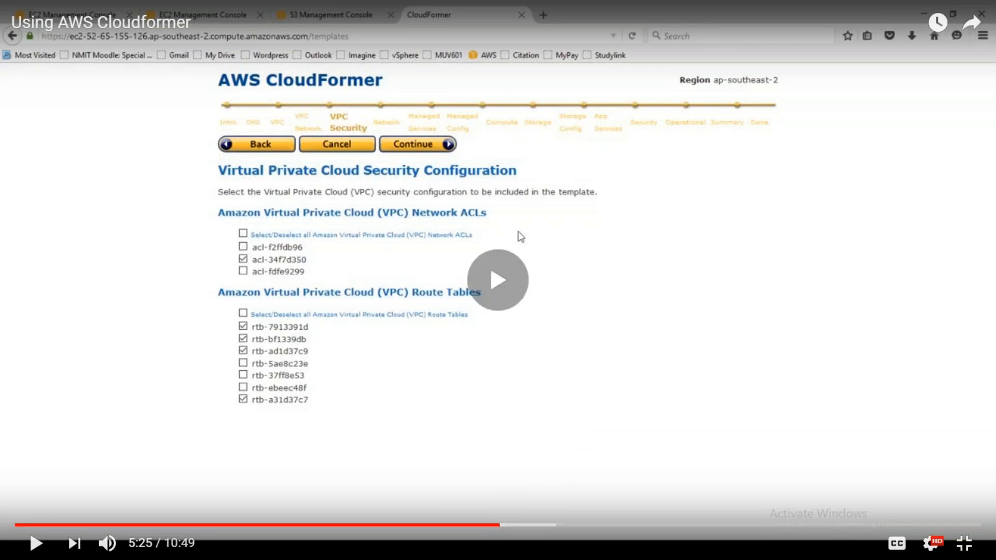
click(541, 526)
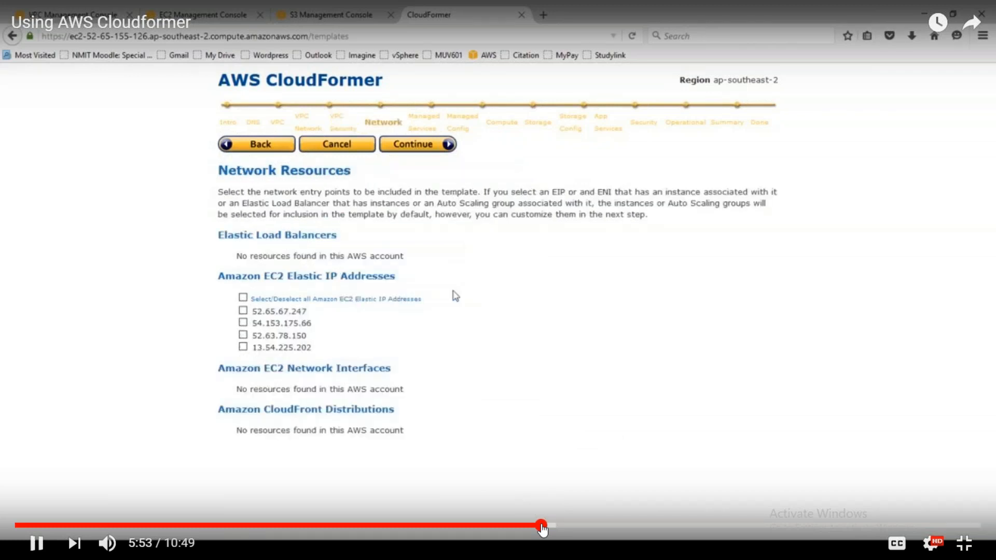
drag(552, 527, 565, 511)
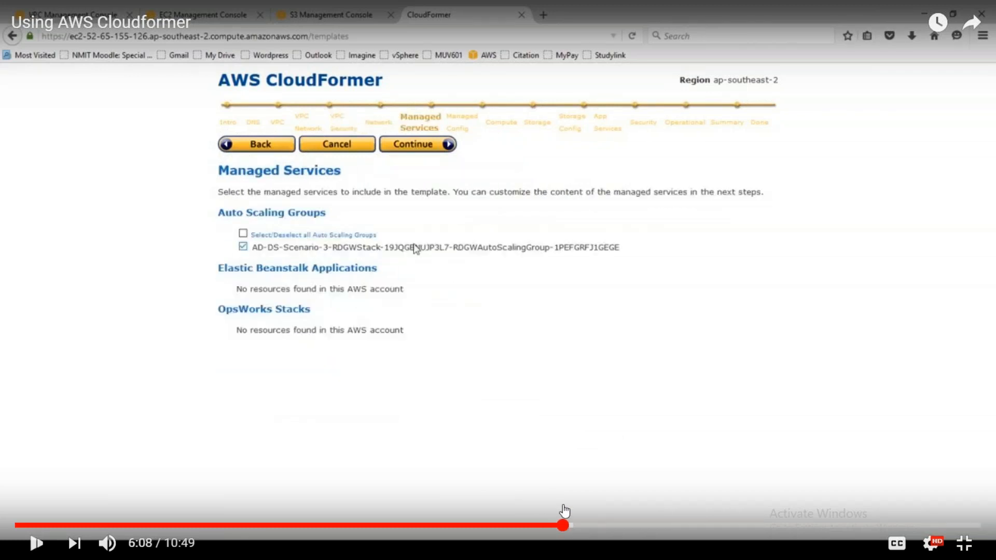
- Pause the video outside full-screen view and select its web address
key(Escape)
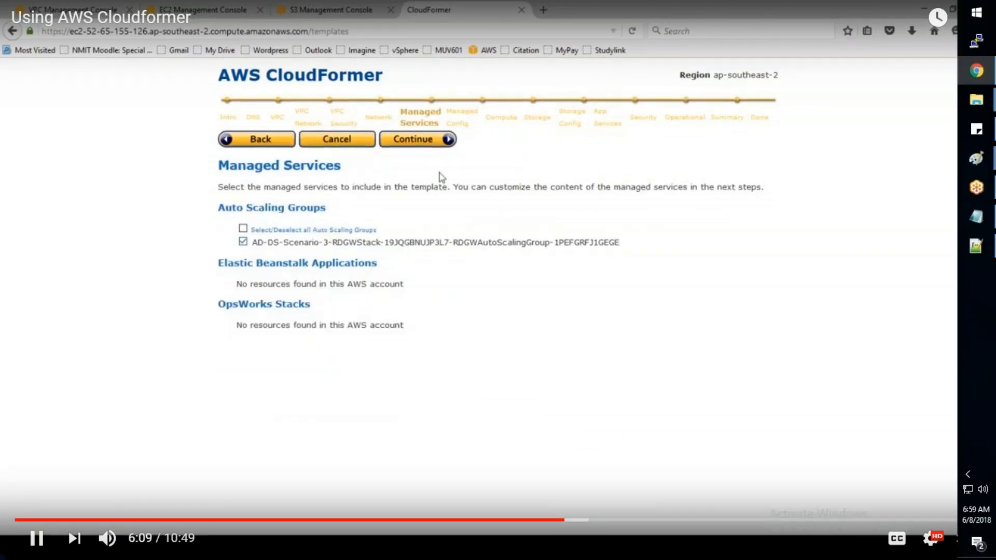
click(535, 266)
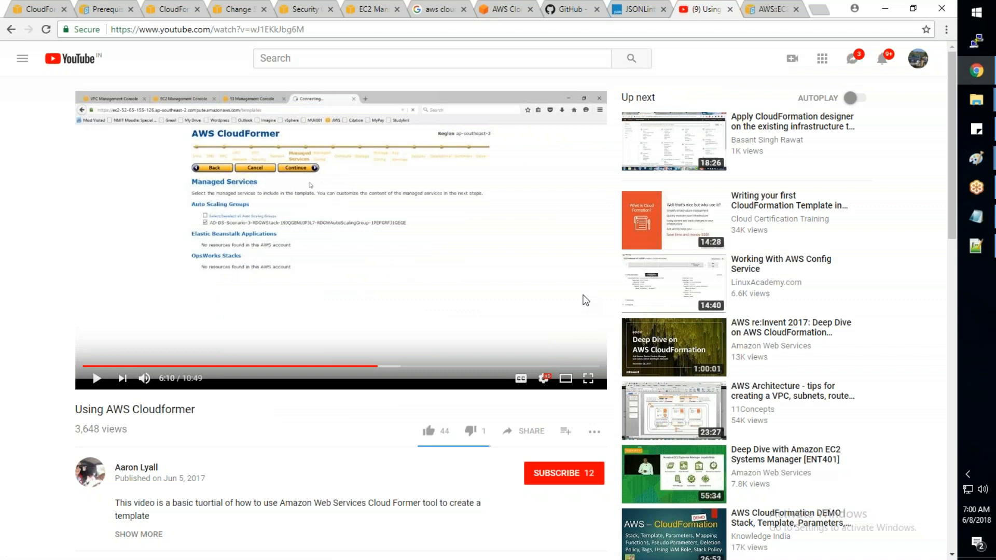
click(327, 30)
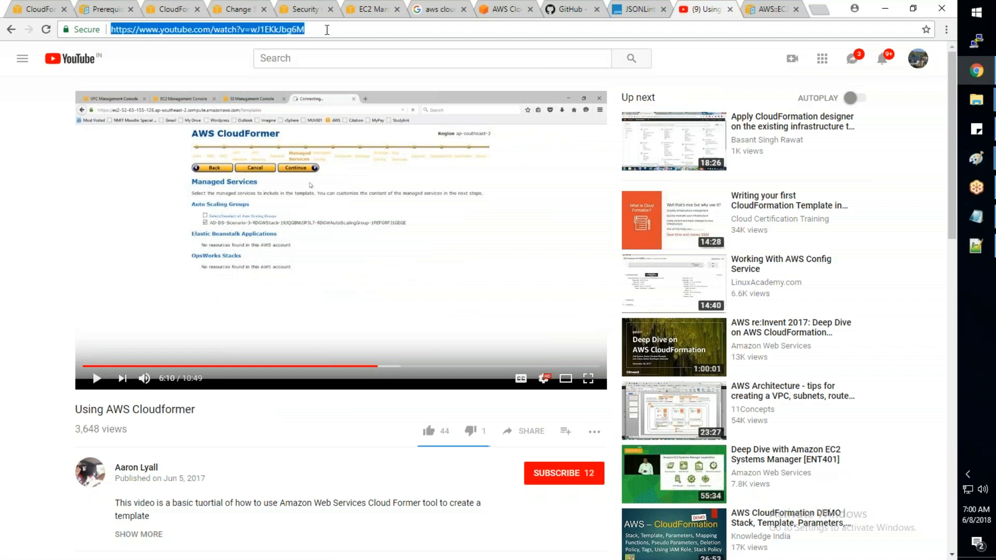
click(599, 550)
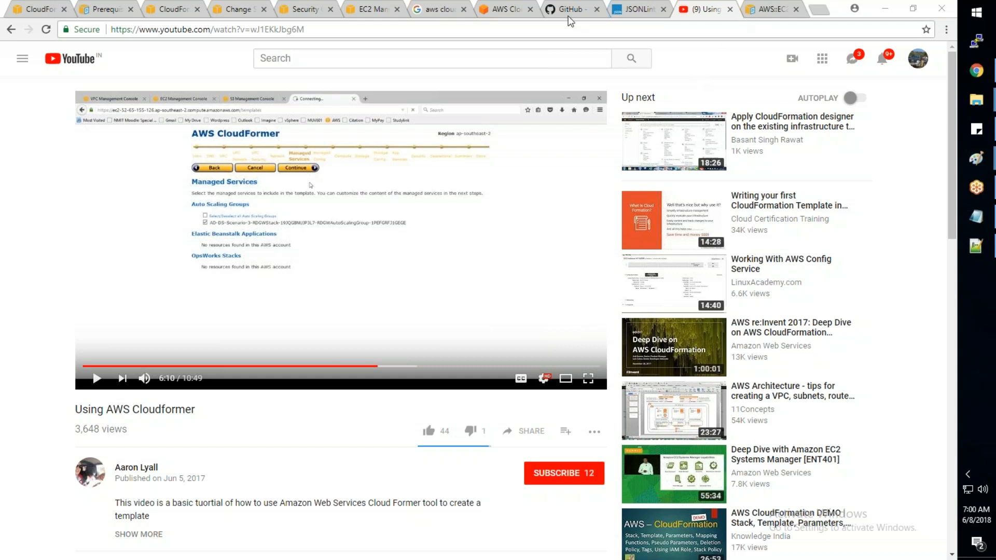
- Return to the CloudFormation stacks page and review its options for stacks, StackSets, template design and templates from existing resources
click(42, 11)
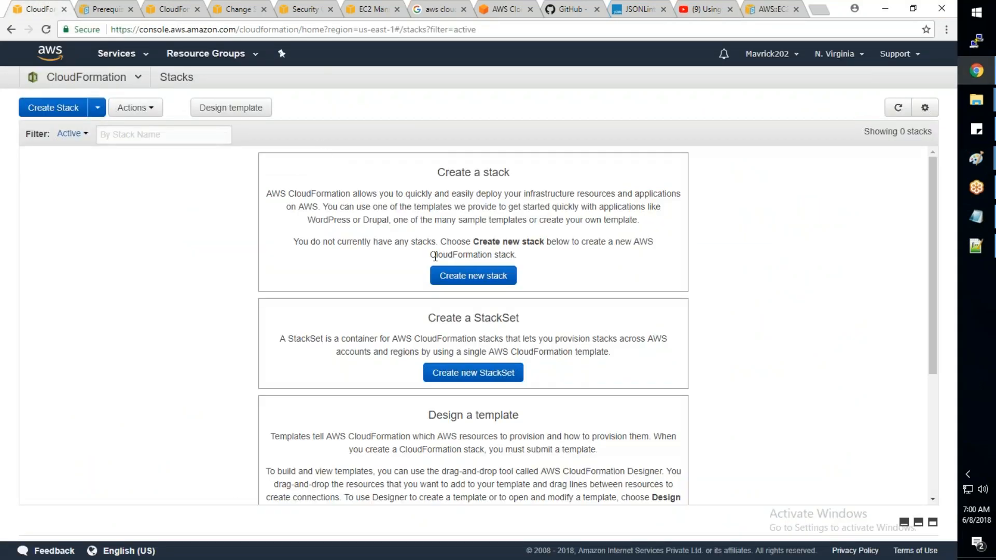
scroll(498, 273, down, 1)
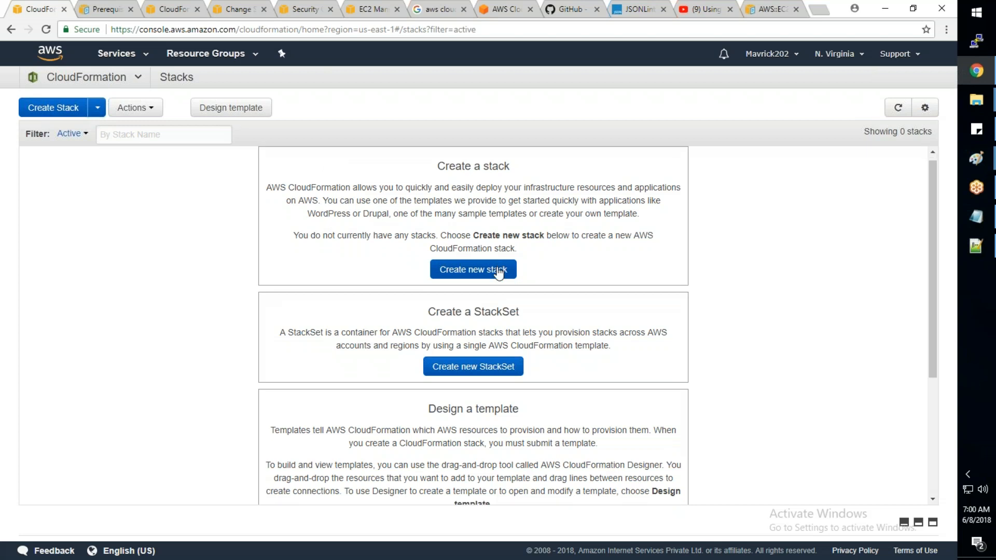
scroll(498, 273, down, 3)
scroll(519, 318, up, 3)
drag(520, 318, 429, 318)
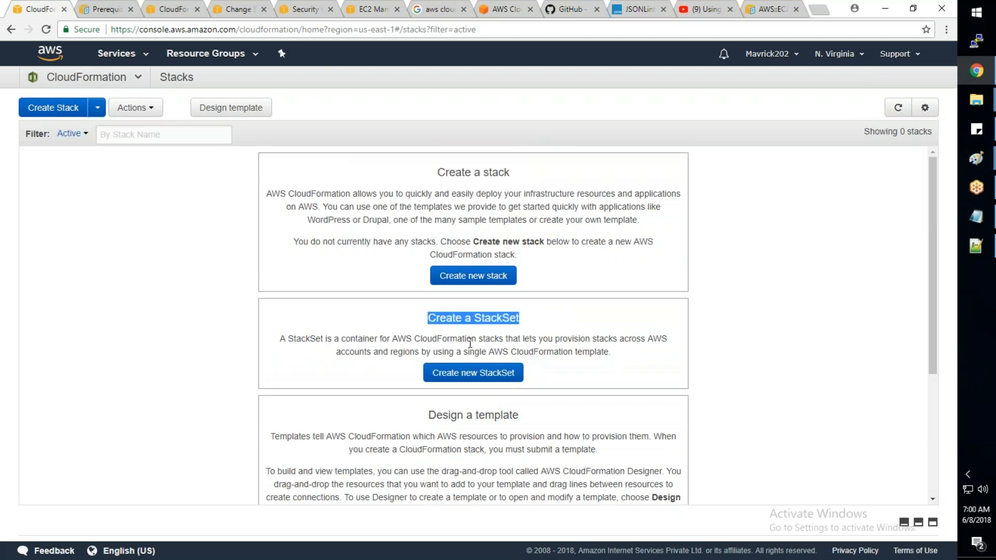
drag(520, 415, 428, 415)
scroll(518, 395, down, 4)
click(596, 383)
scroll(596, 383, up, 4)
drag(511, 172, 452, 177)
scroll(540, 312, down, 4)
drag(595, 376, 338, 383)
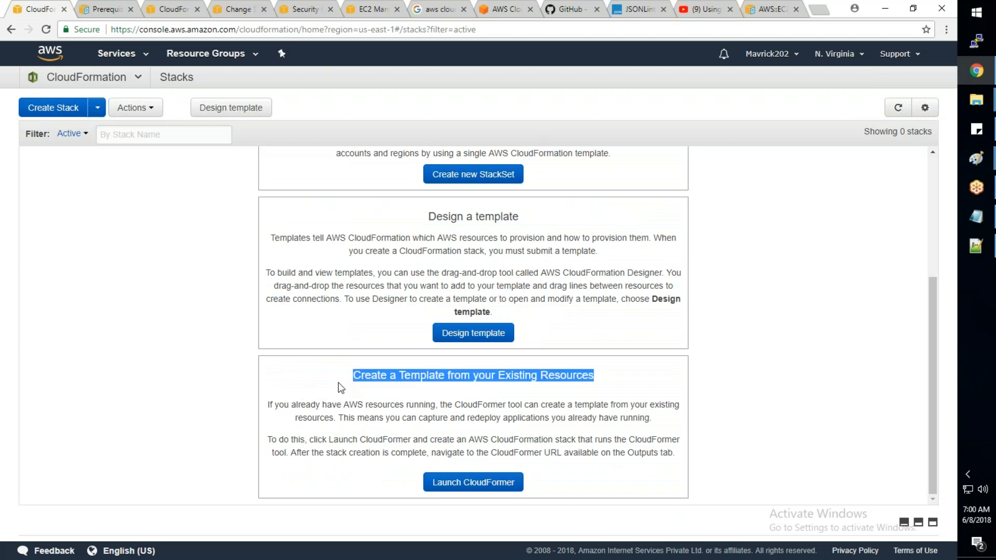
scroll(408, 429, up, 4)
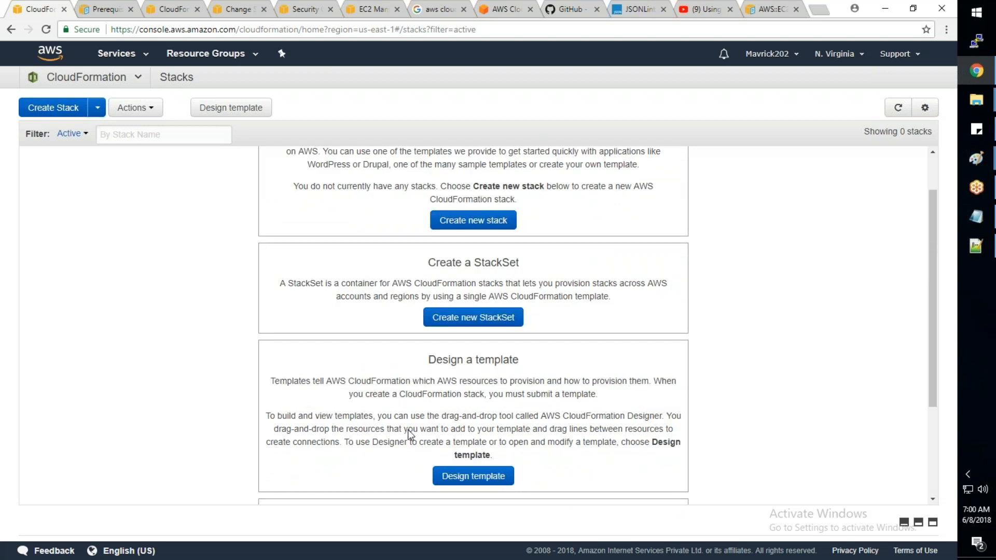
- Compare the Create a stack option with the existing-resources, StackSet and Design a template options
drag(510, 172, 439, 175)
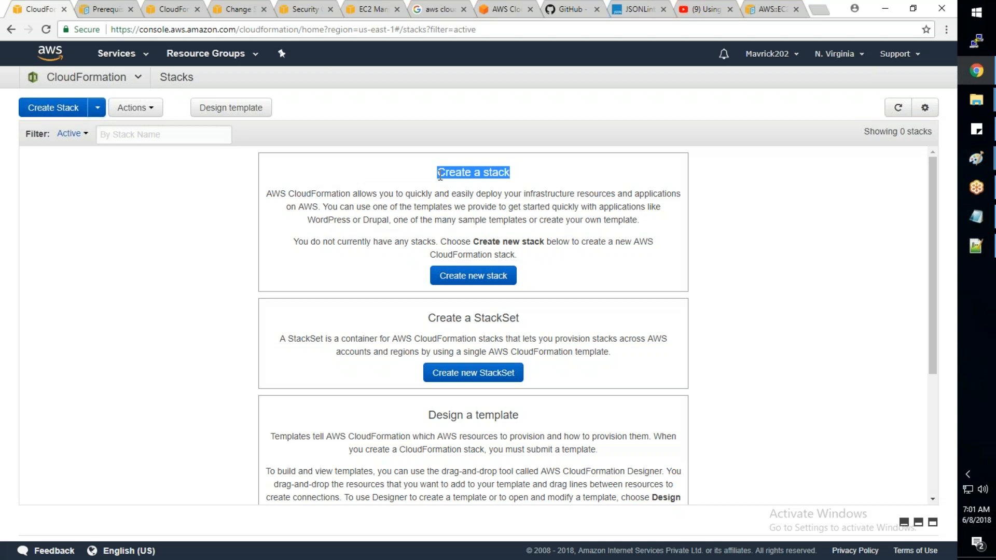
click(526, 179)
drag(512, 178, 430, 175)
scroll(269, 404, down, 1)
scroll(267, 401, down, 5)
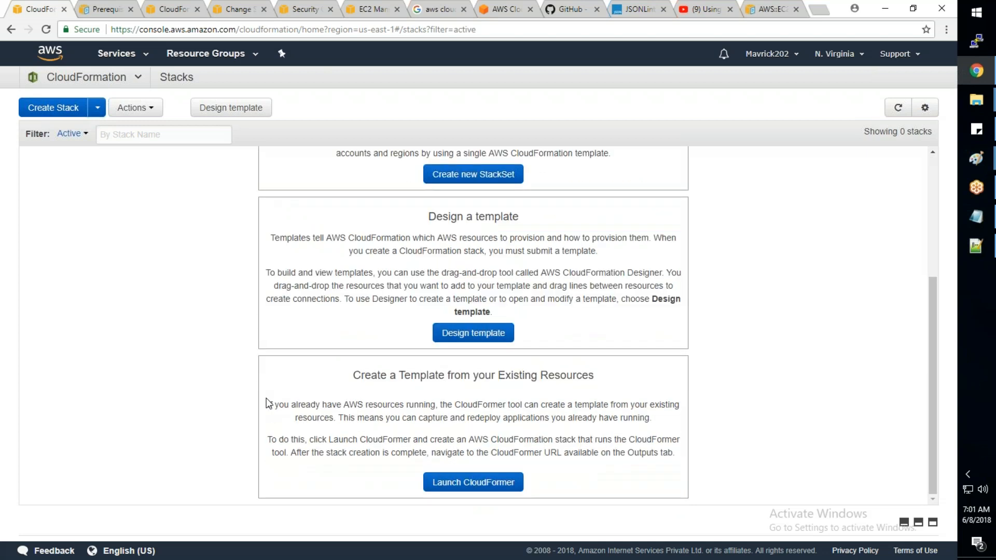
scroll(266, 398, up, 5)
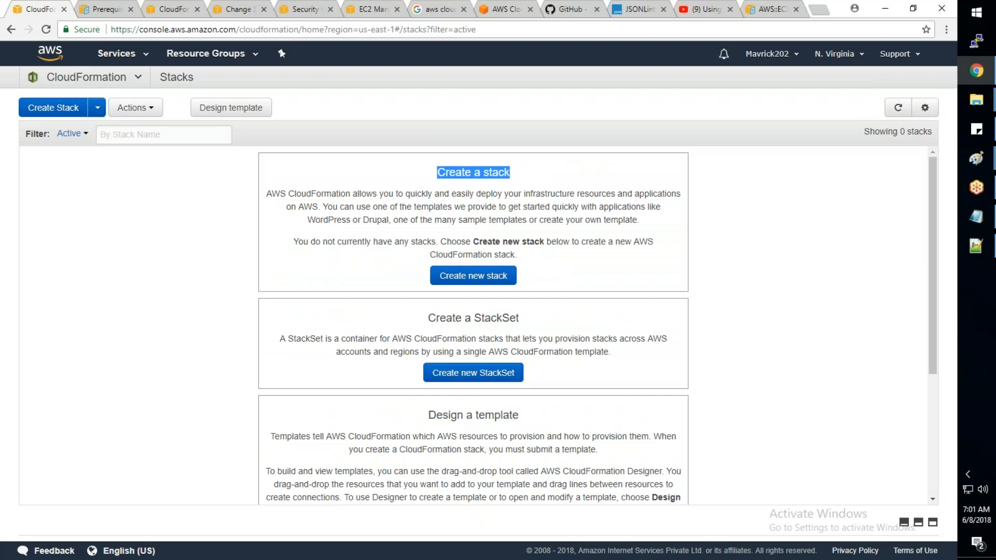
scroll(473, 321, down, 2)
scroll(518, 329, up, 2)
drag(520, 318, 419, 326)
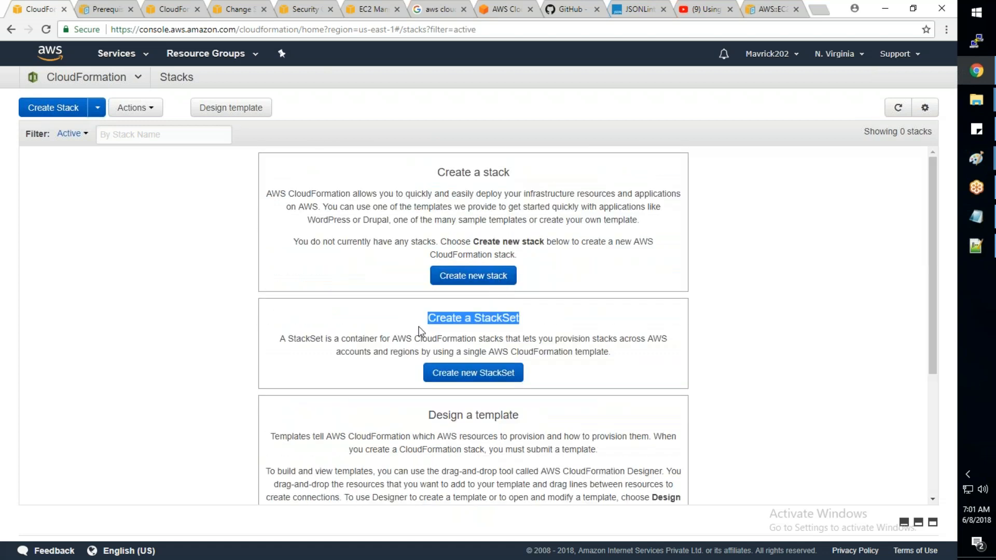
drag(519, 416, 429, 418)
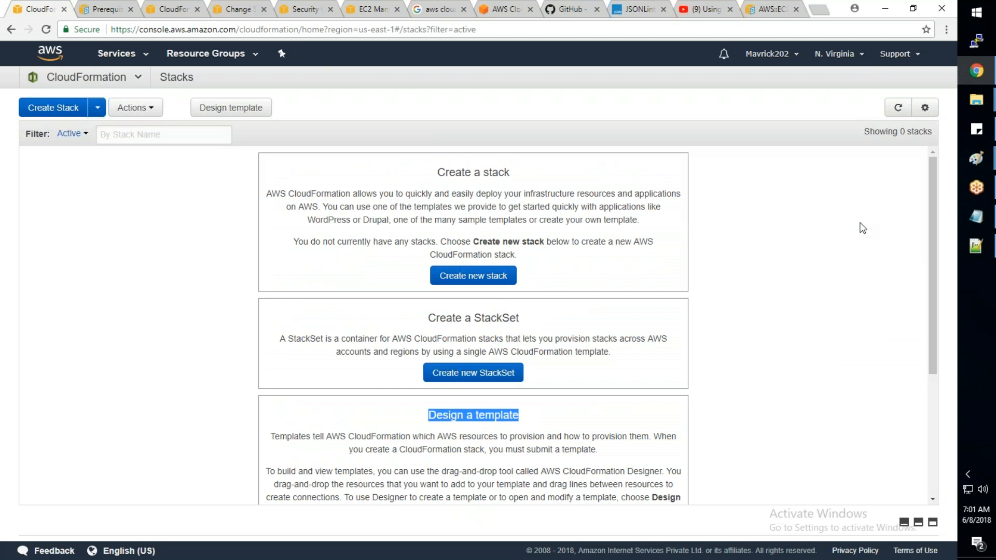
- Switch to Notepad++, copy the entire contents of AWS_Basic_Infra.json, and go back to the CloudFormation console
click(974, 249)
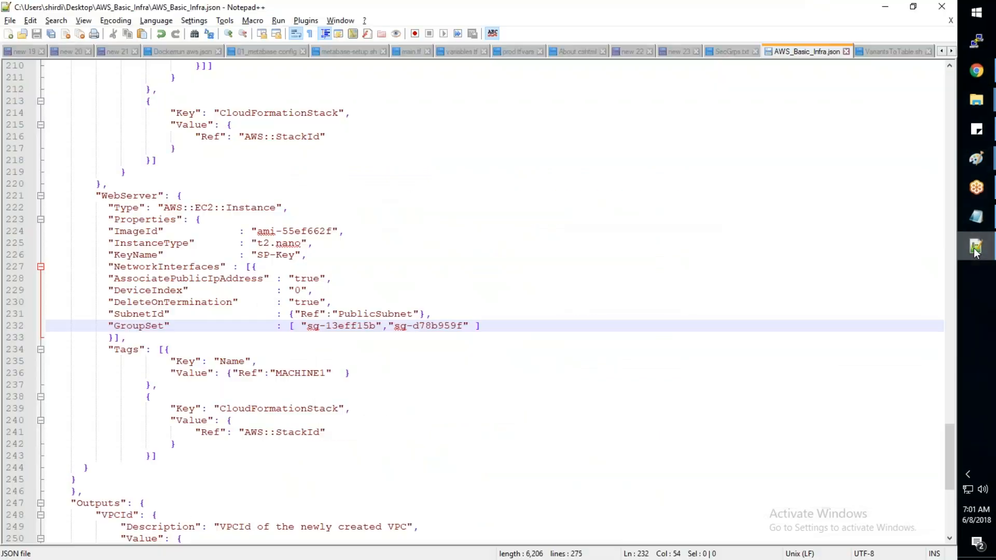
click(815, 260)
key(ctrl+a)
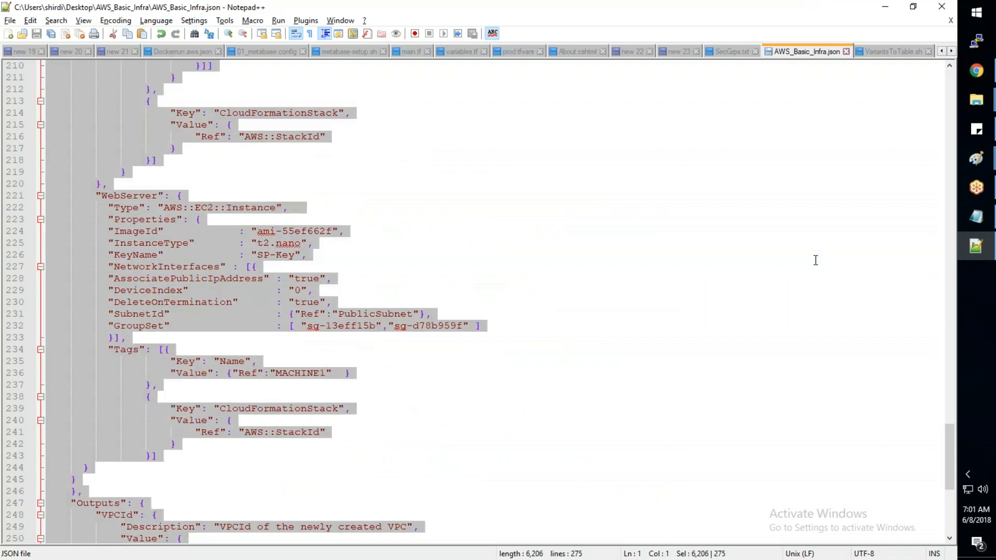
key(alt+Tab)
- Replace the code of a new CloudFormation Designer template with the copied JSON, then refresh and inspect the diagram
scroll(460, 332, down, 4)
click(484, 336)
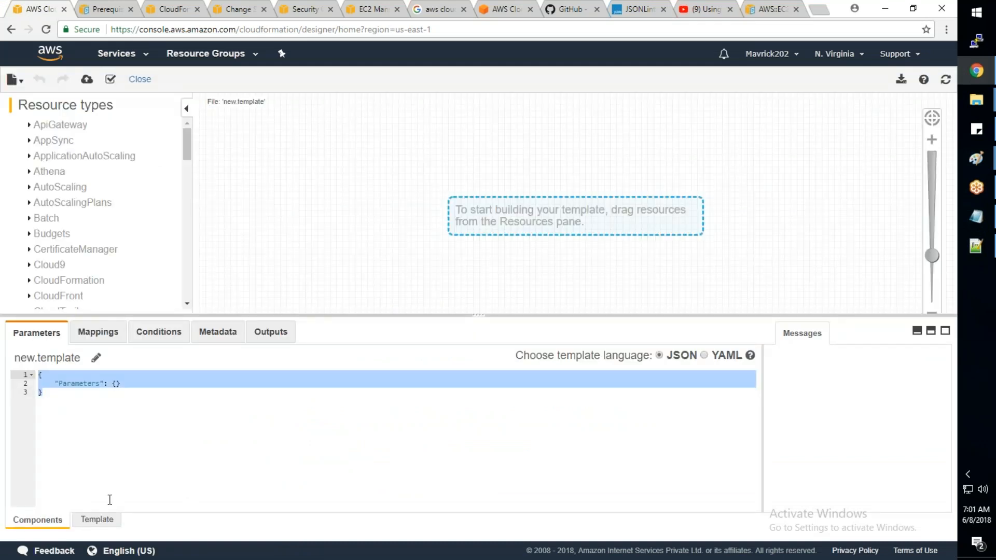
click(97, 519)
key(ctrl+a)
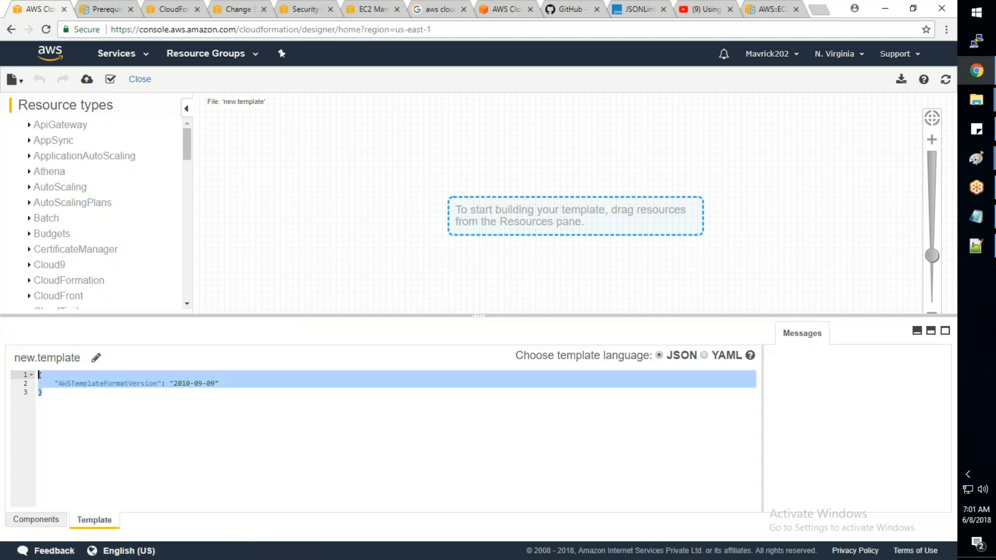
key(ctrl+v)
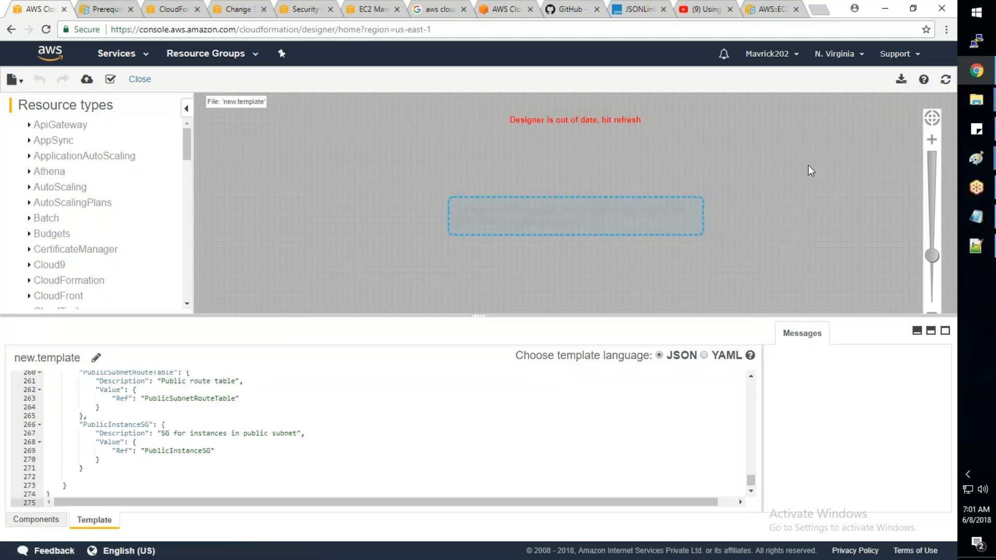
click(946, 79)
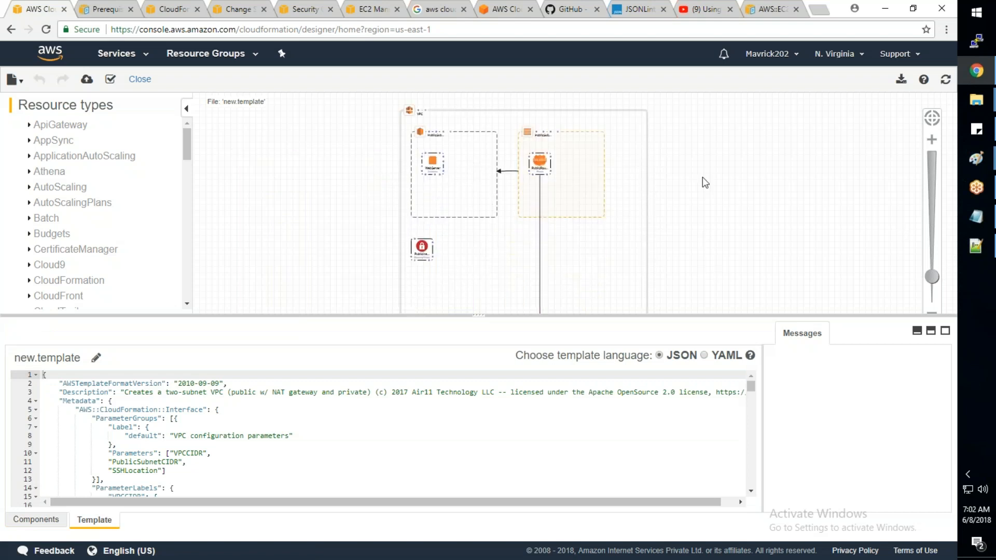
scroll(709, 258, up, 3)
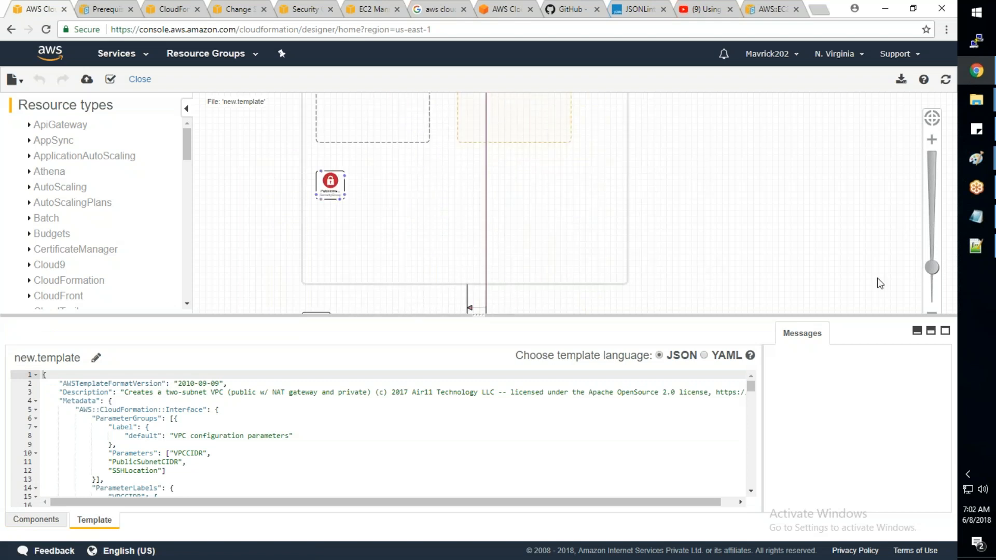
drag(642, 136, 642, 267)
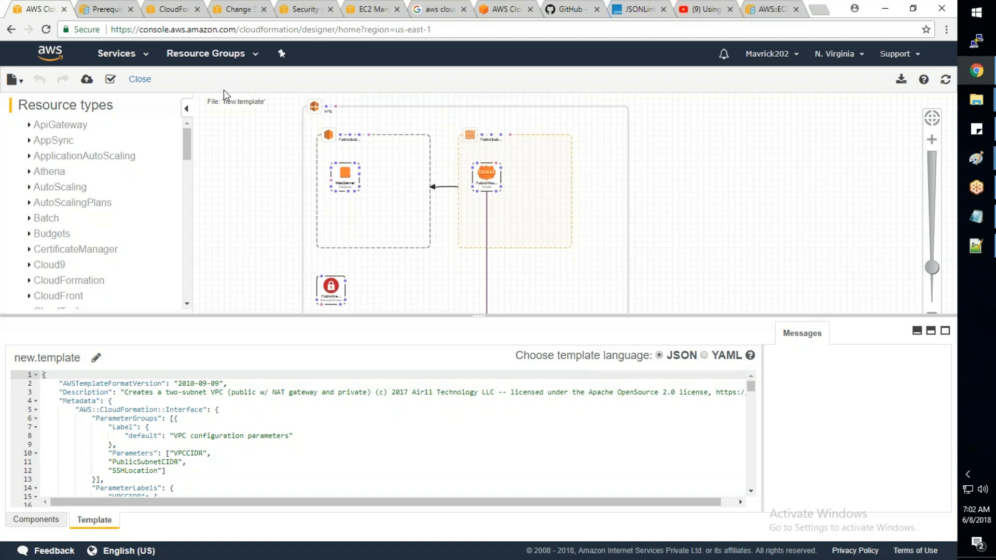
- Leave the template designer and go back to the CloudFormation stacks page
click(143, 60)
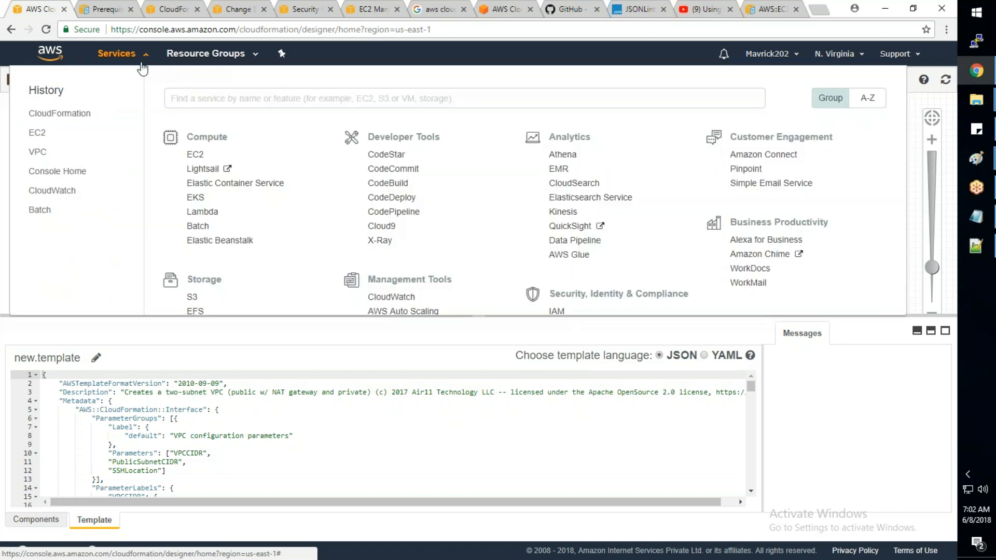
click(396, 326)
click(531, 98)
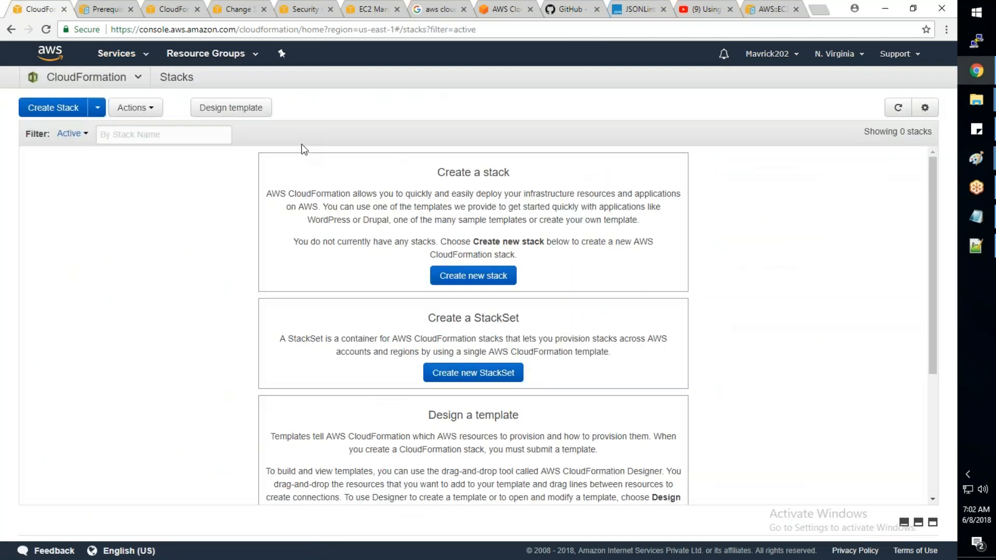
- Refresh the EC2 instances list to check the training machine's state, then return to the CloudFormation stacks
click(366, 14)
click(892, 91)
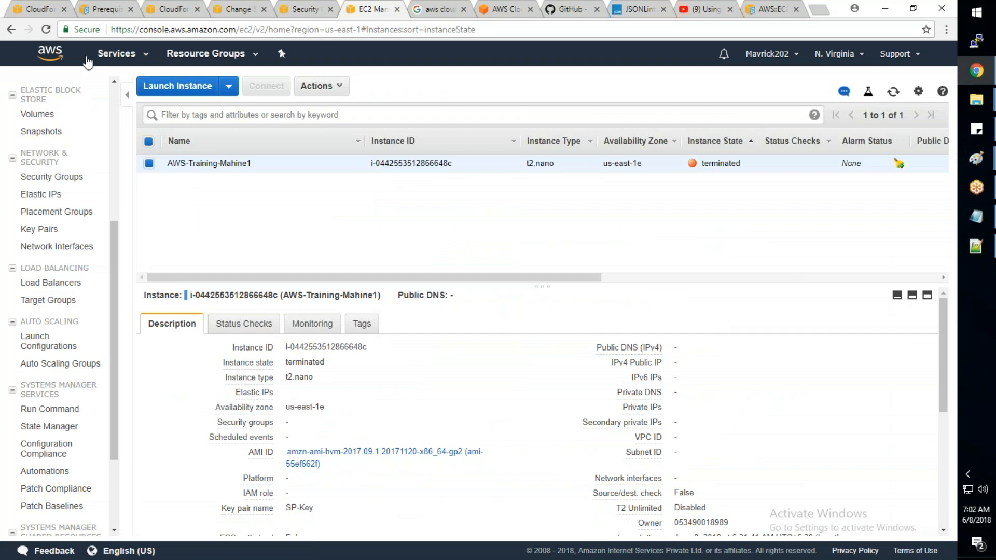
click(45, 10)
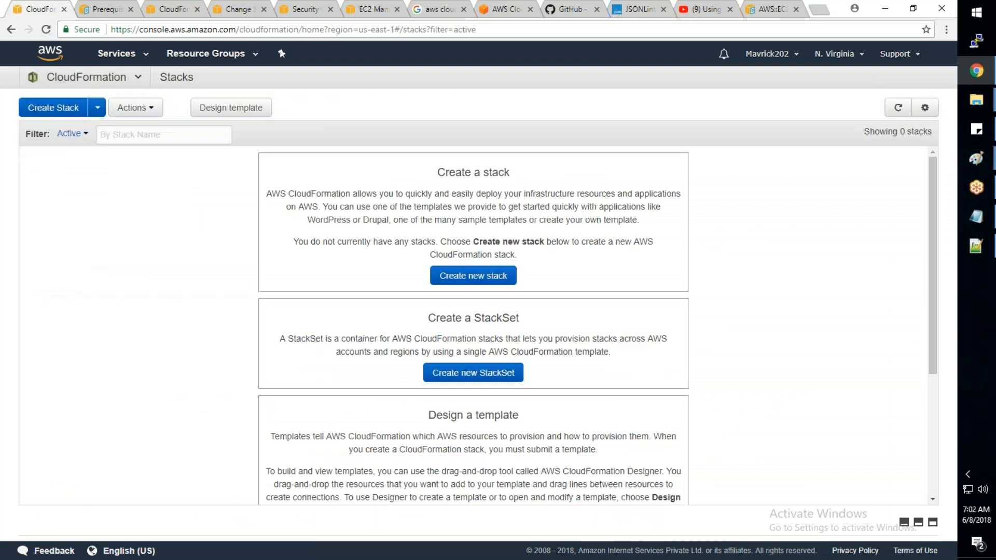
- Open CloudTrail and review its full event history, including how many days of events it covers
click(140, 78)
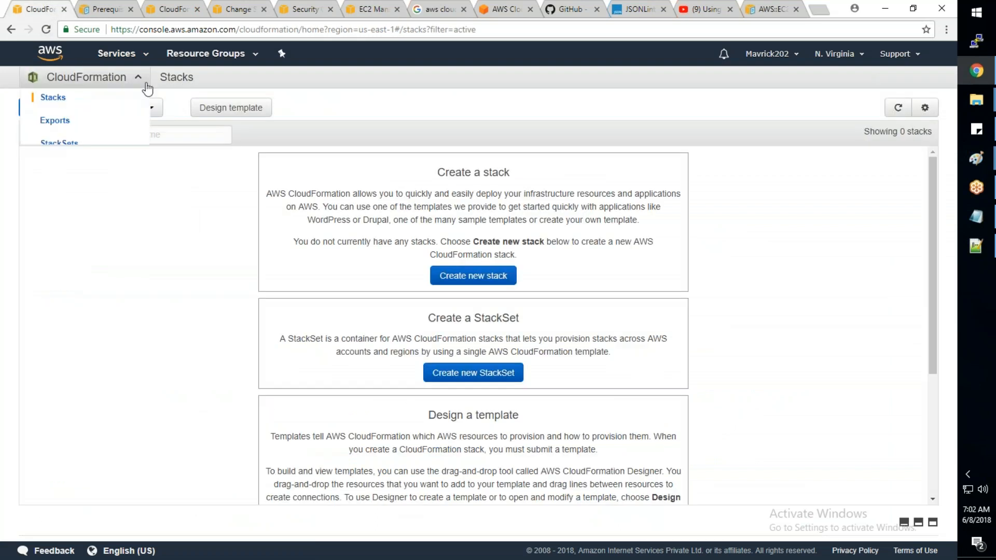
click(137, 55)
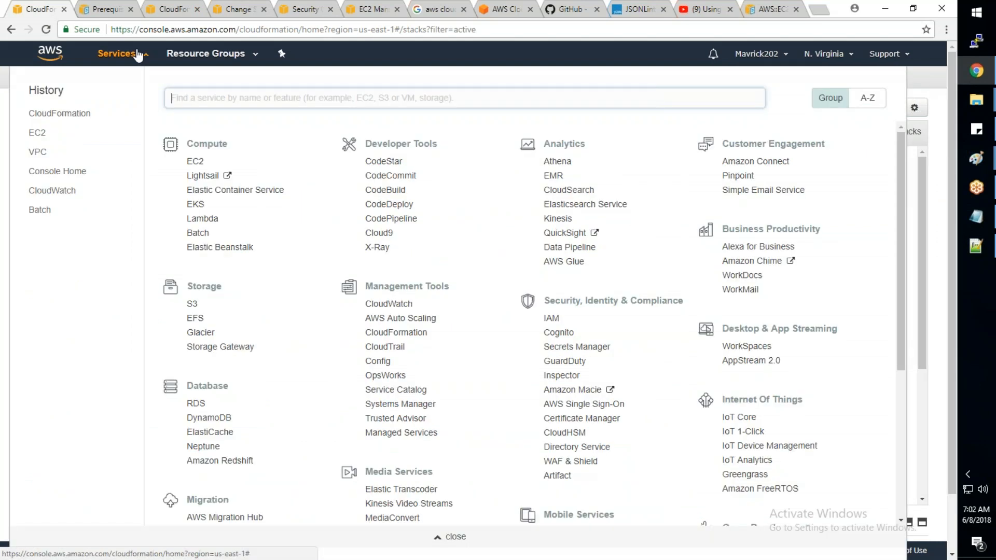
click(382, 347)
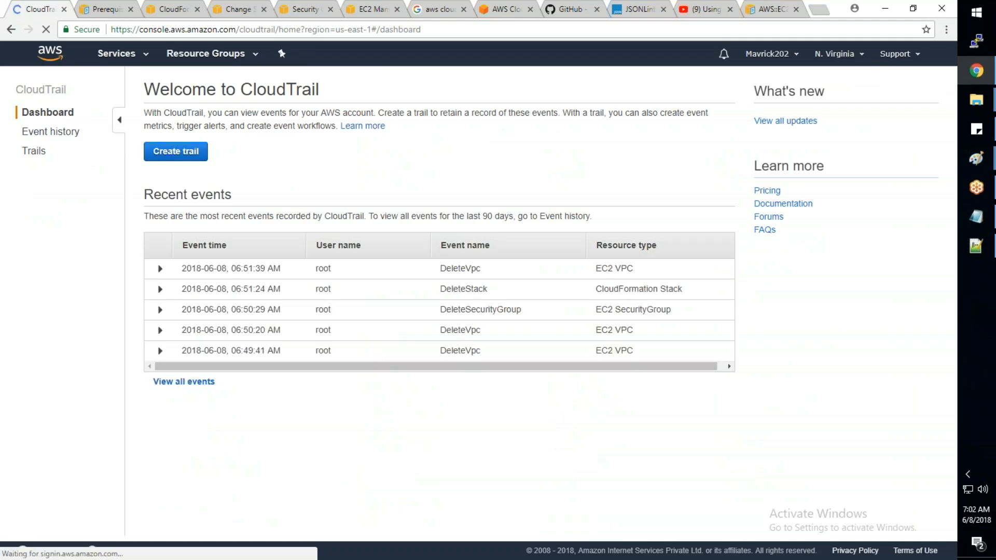
click(219, 384)
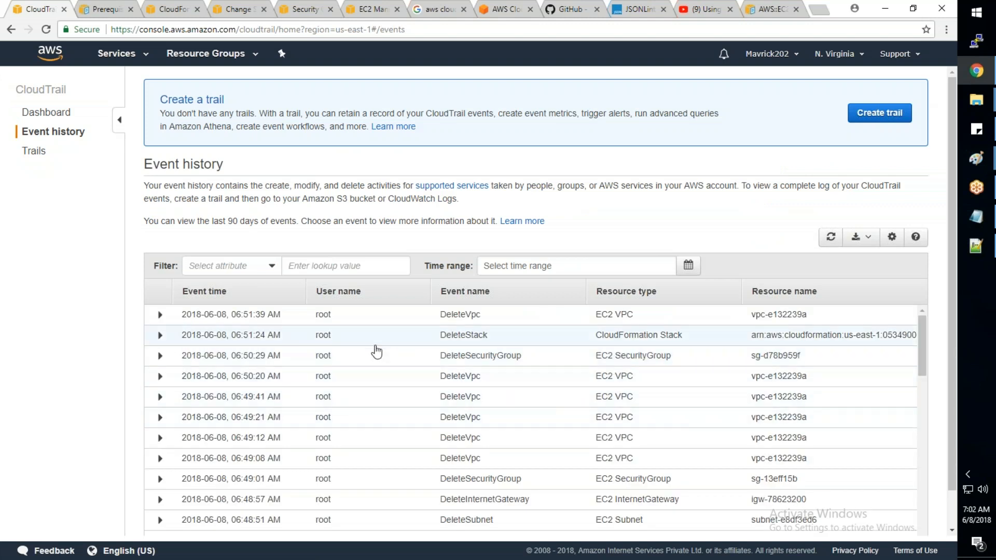
scroll(345, 342, down, 3)
scroll(384, 438, down, 1)
scroll(385, 438, up, 5)
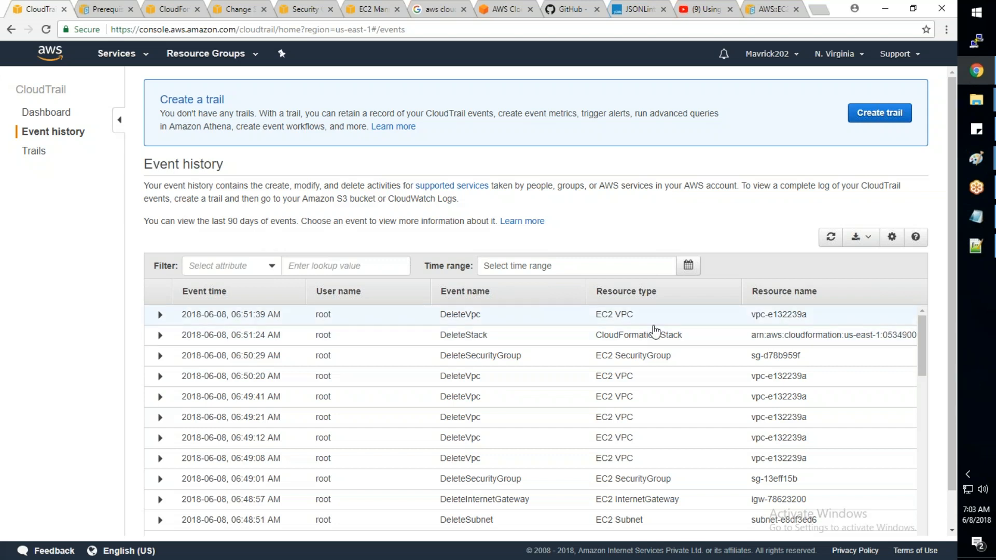
drag(225, 223, 250, 223)
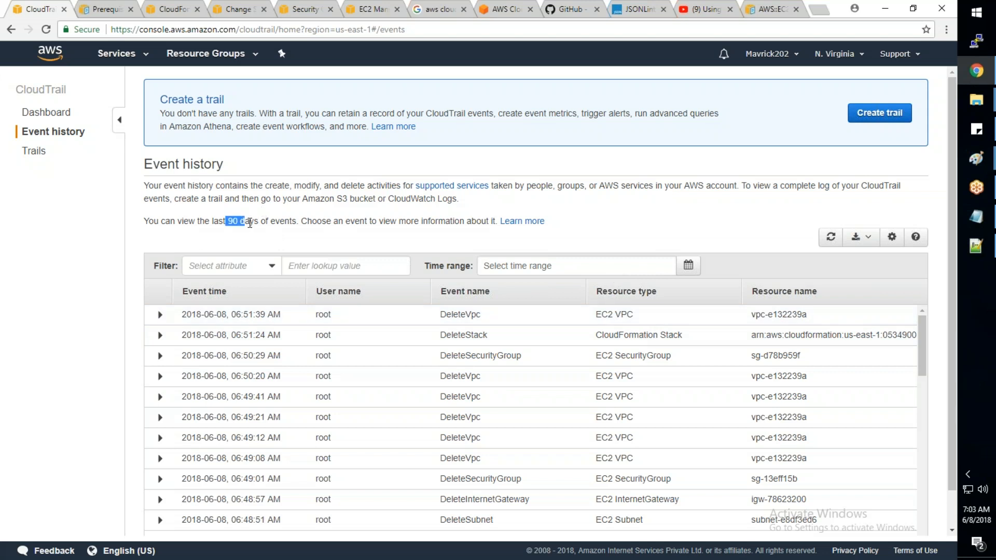
- Start a new CloudTrail trail named MyAuditLogs and choose not to apply it to all regions
drag(147, 223, 285, 220)
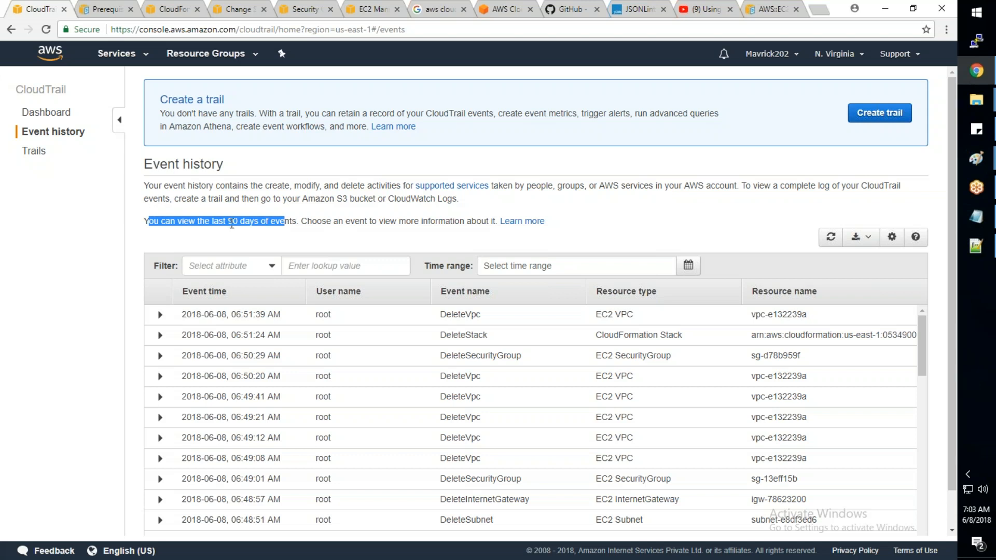
click(39, 153)
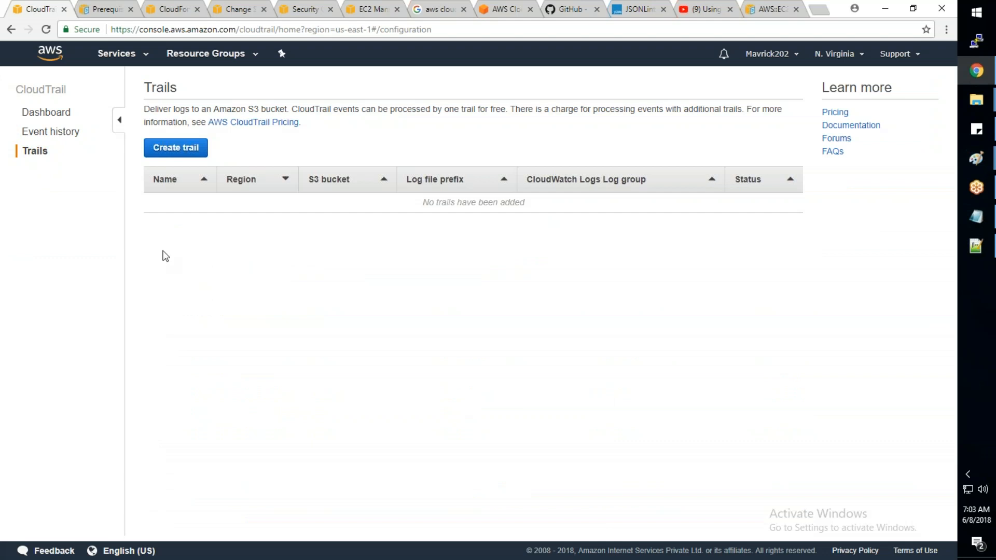
click(182, 149)
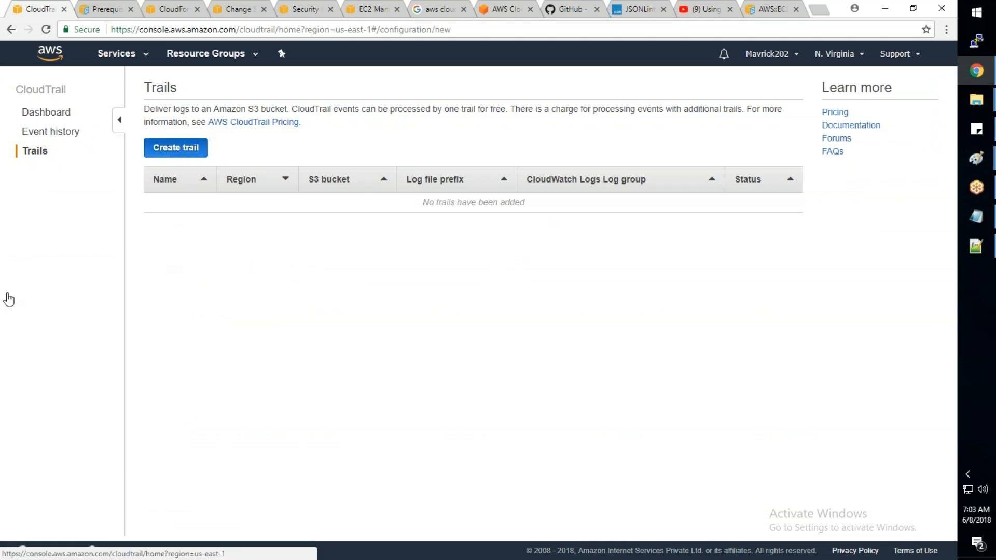
click(318, 127)
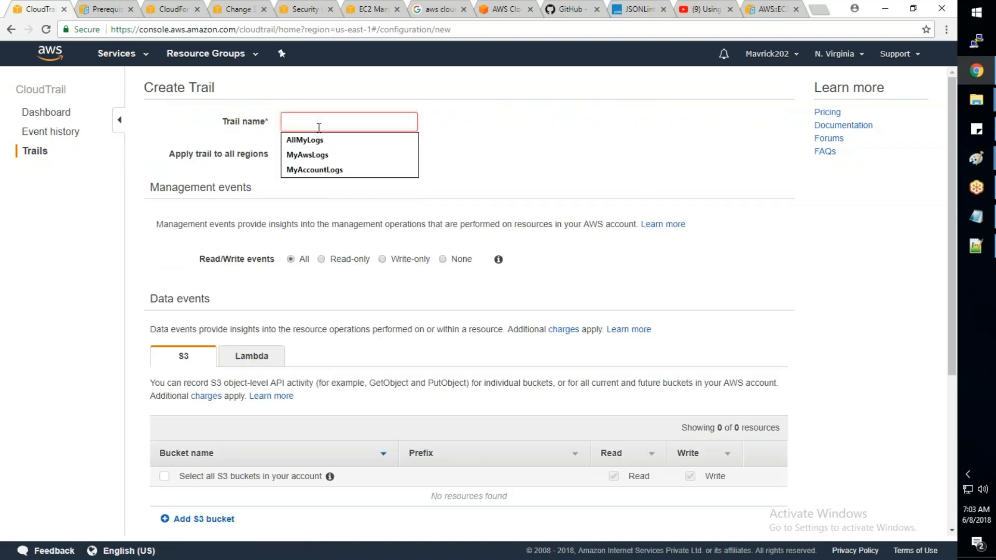
text(MyAuditLogs)
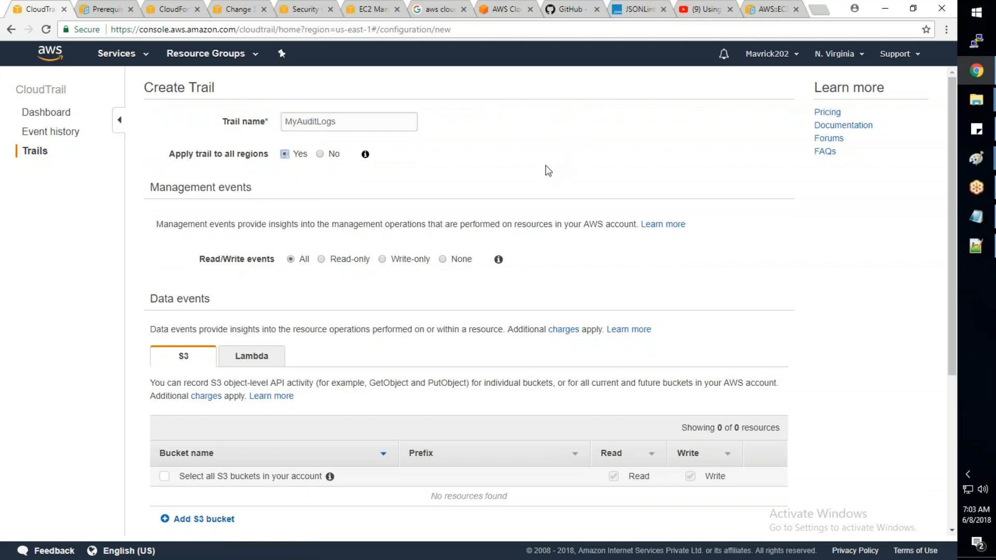
mouse_move(366, 157)
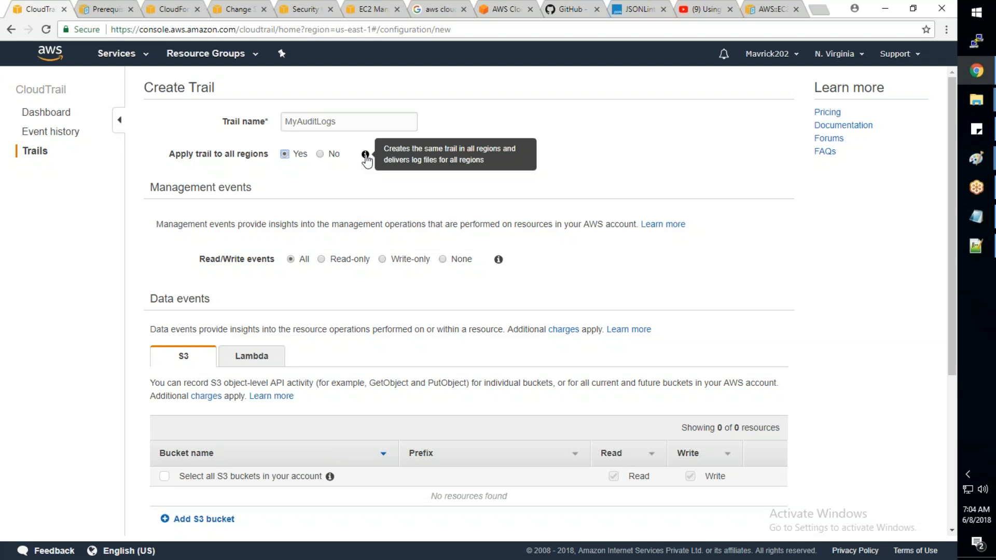
click(319, 154)
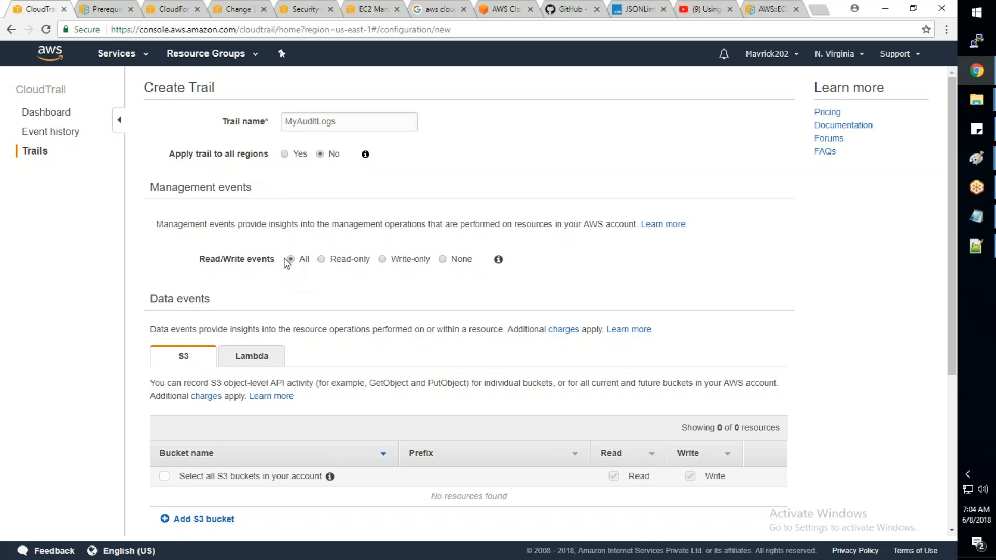
- Review the new trail's management events and data events settings, including the S3 and Lambda options
scroll(287, 264, down, 1)
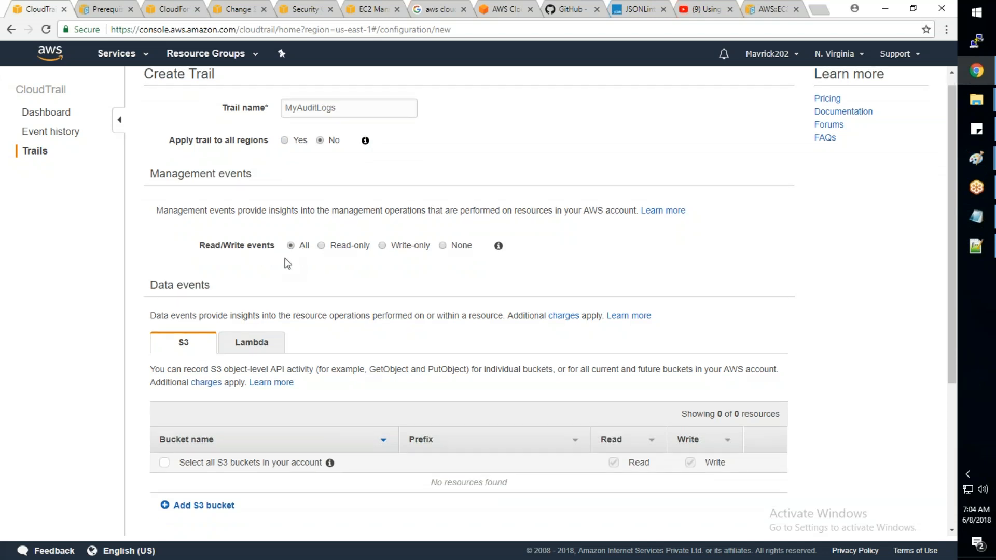
scroll(287, 264, down, 2)
scroll(287, 264, down, 2)
scroll(287, 264, up, 3)
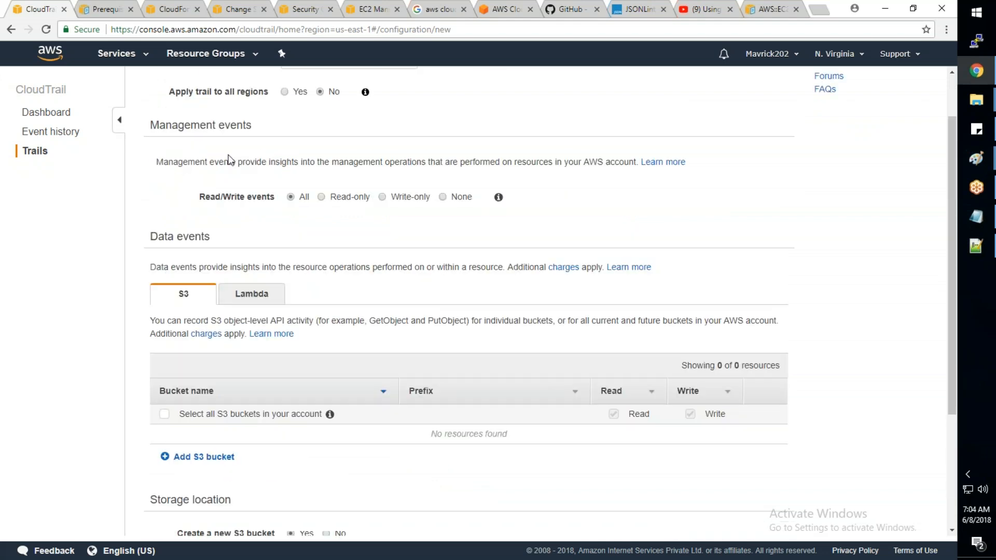
drag(163, 267, 509, 263)
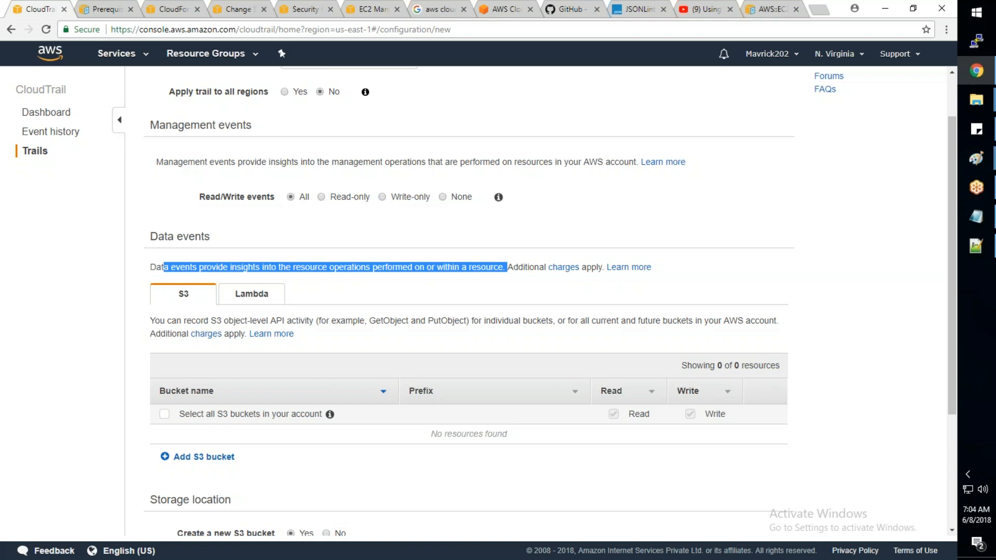
click(263, 300)
click(185, 294)
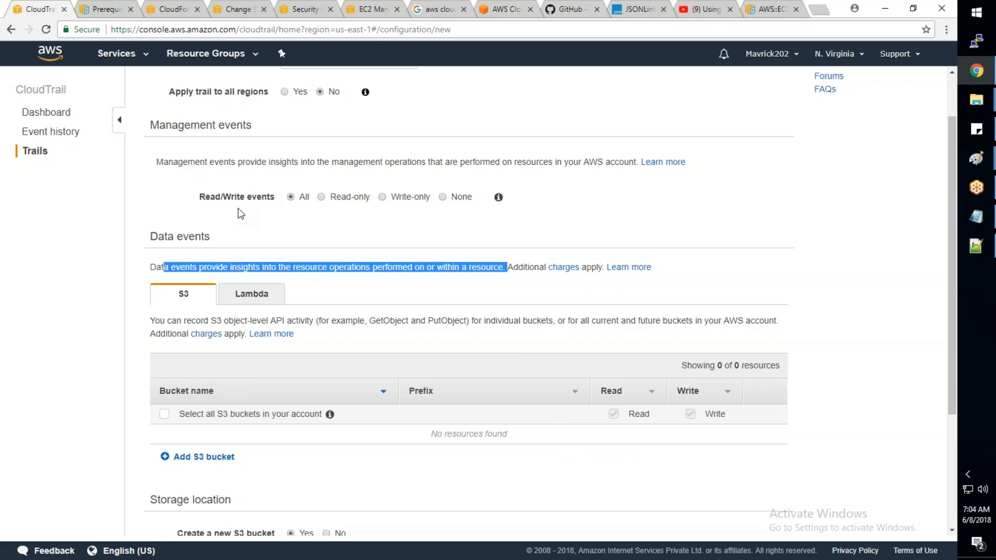
scroll(241, 213, up, 1)
drag(253, 188, 193, 193)
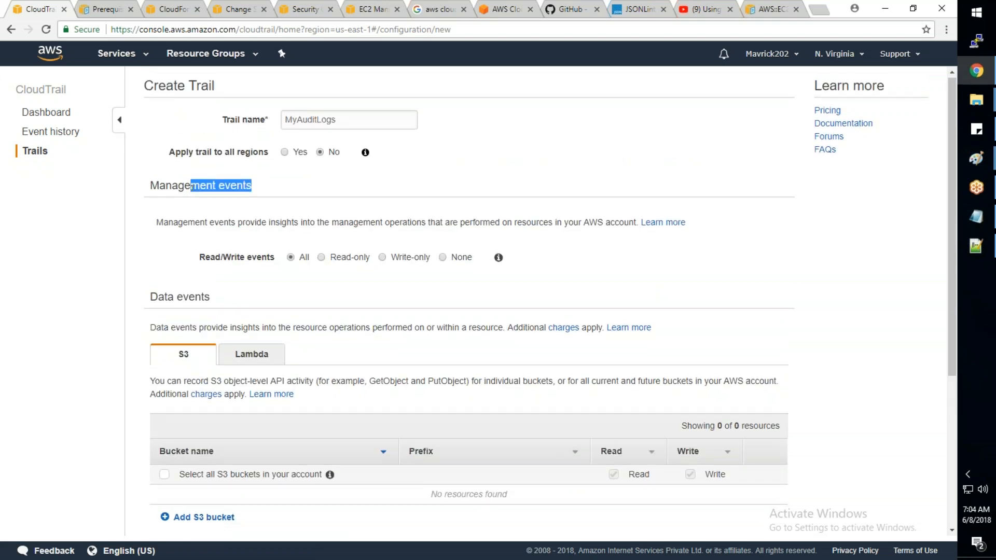
scroll(190, 297, down, 1)
scroll(190, 296, down, 1)
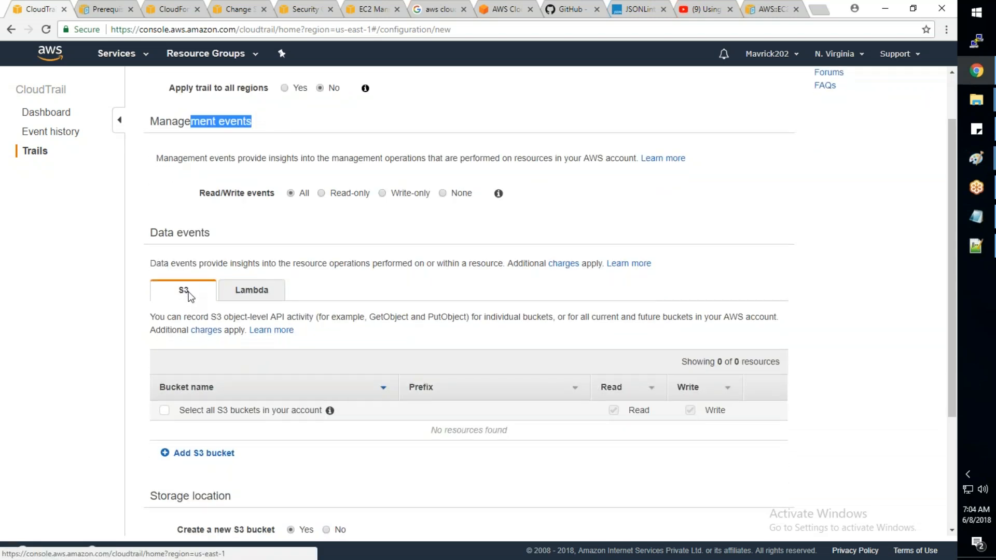
scroll(189, 294, down, 2)
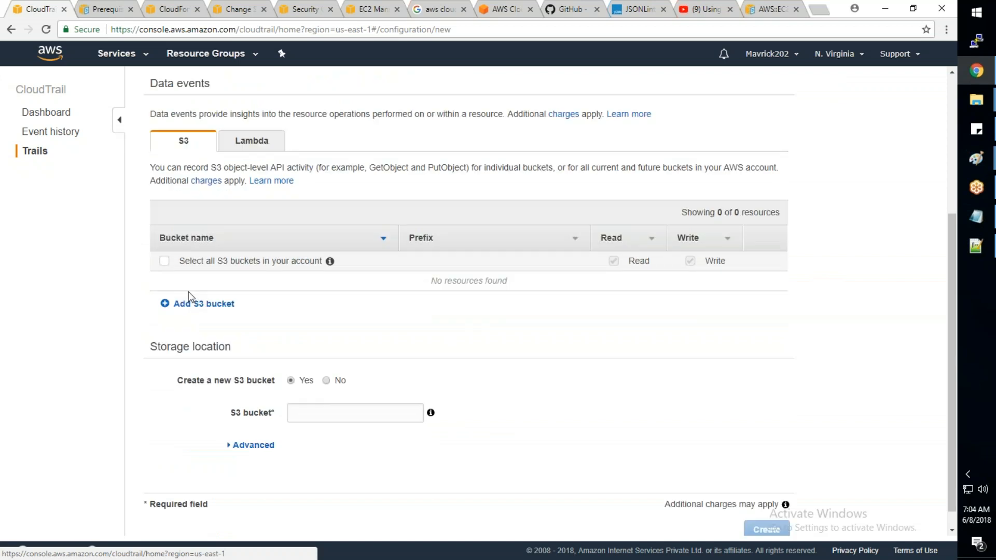
scroll(189, 292, down, 1)
click(314, 393)
click(326, 359)
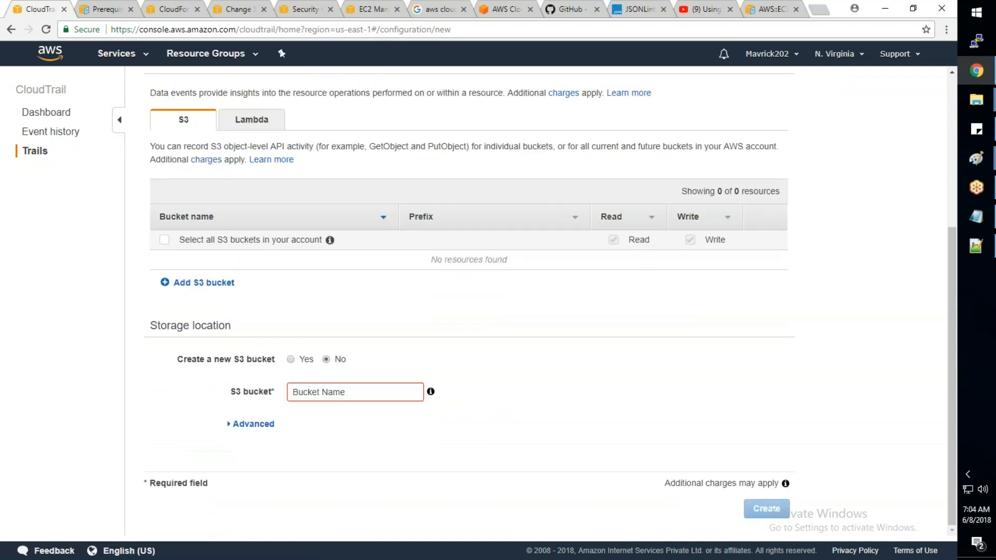
click(327, 393)
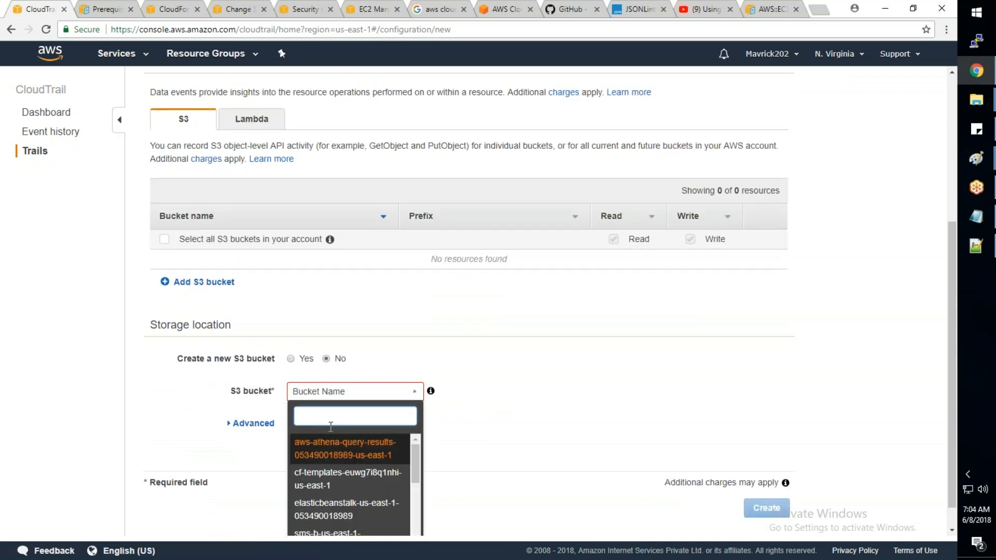
scroll(330, 427, down, 1)
scroll(330, 415, up, 1)
click(307, 359)
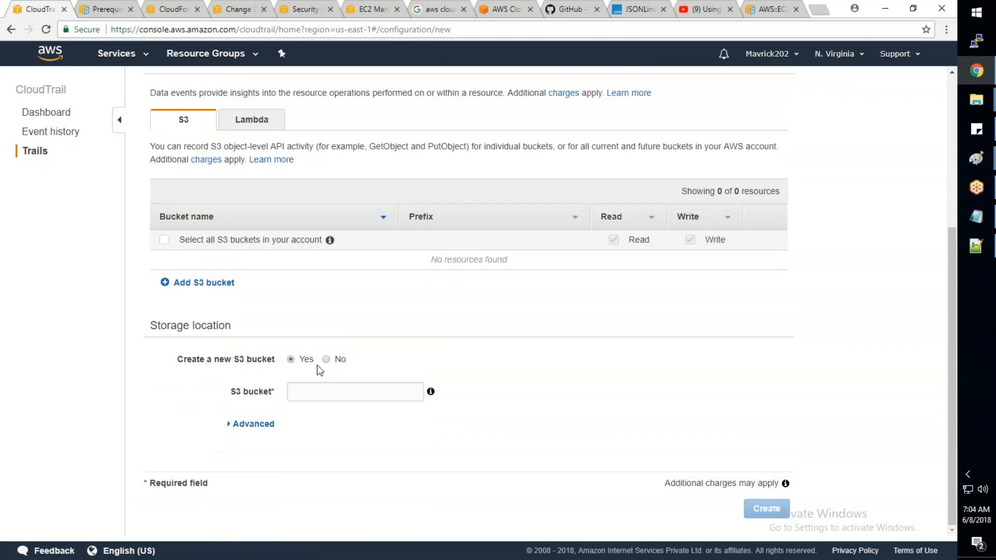
- Name the new S3 bucket for the trail's log storage awsauditlogs
click(319, 388)
text(aws)
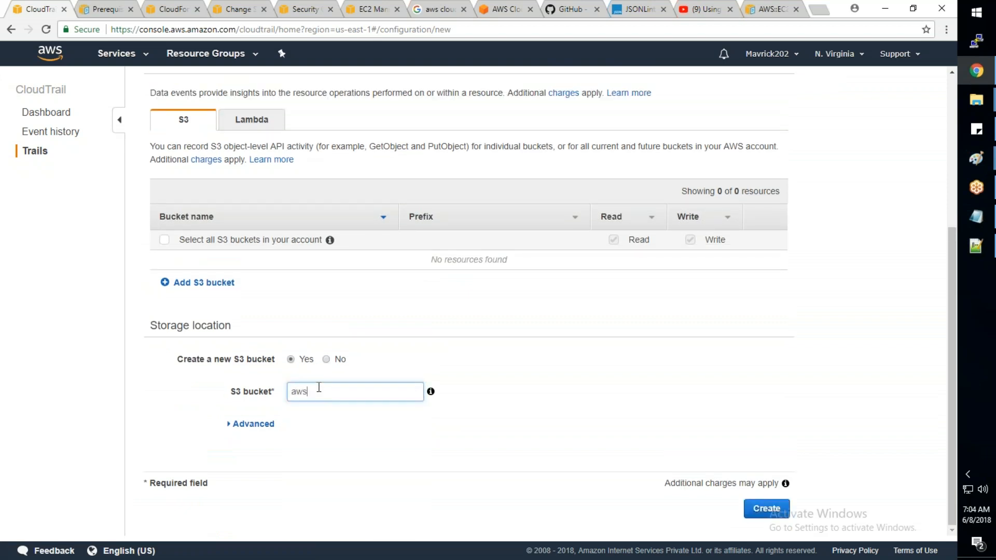
text(auditlogs)
key(Tab)
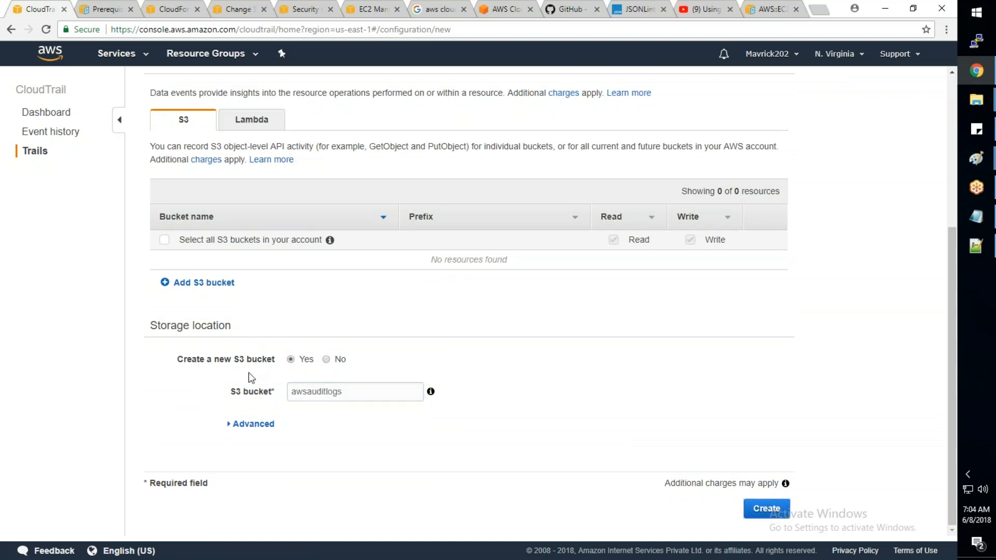
- Expand the advanced storage settings and examine the log file prefix and its resulting location path
click(242, 424)
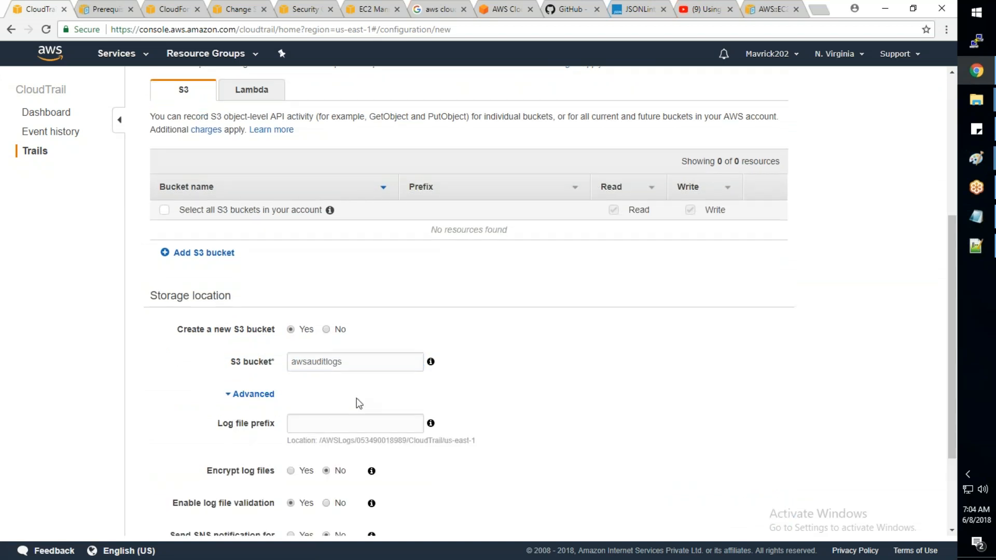
scroll(356, 397, down, 3)
click(311, 293)
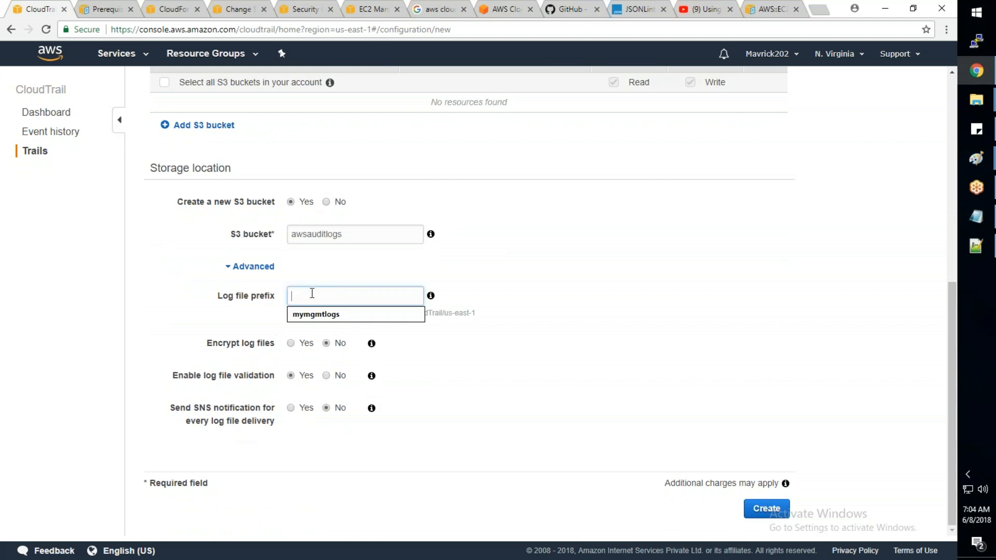
drag(325, 313, 474, 314)
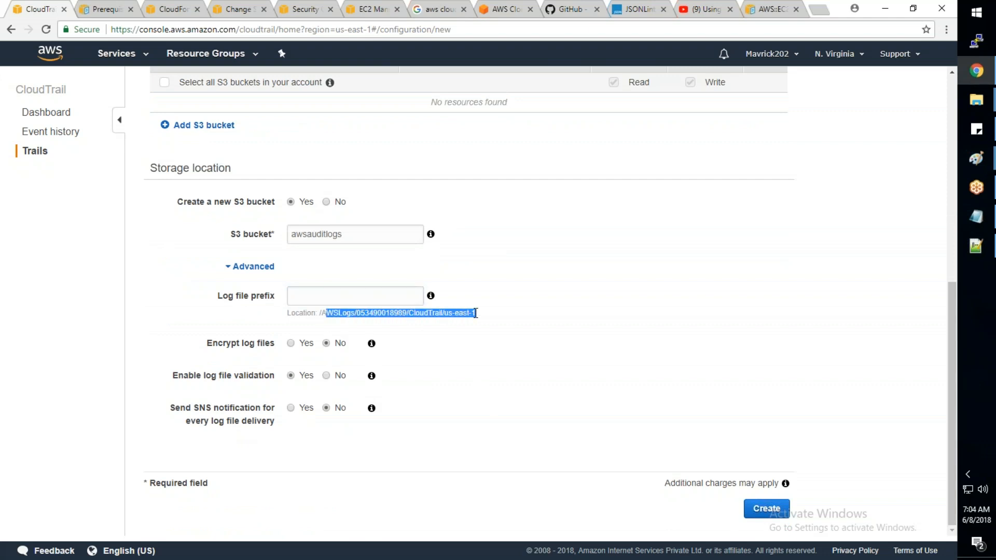
- Open S3 in a separate browser tab and open the .xyz website bucket from the bucket list
click(144, 60)
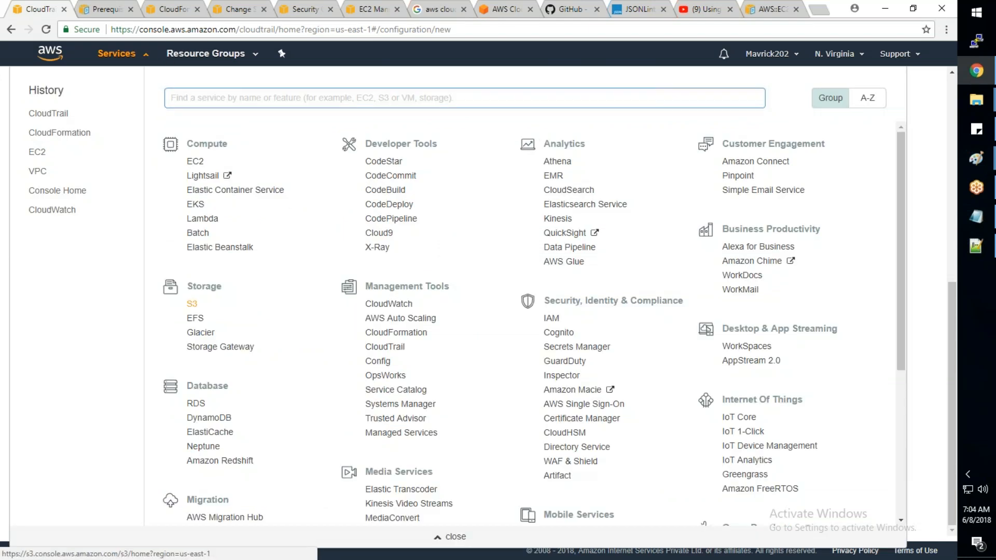
middle_click(193, 303)
click(438, 539)
click(162, 11)
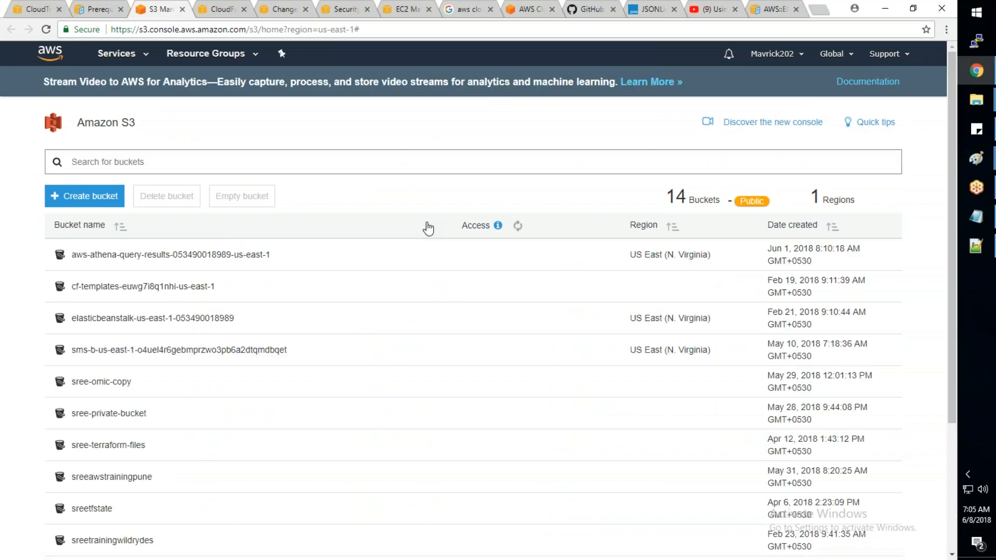
scroll(428, 228, down, 1)
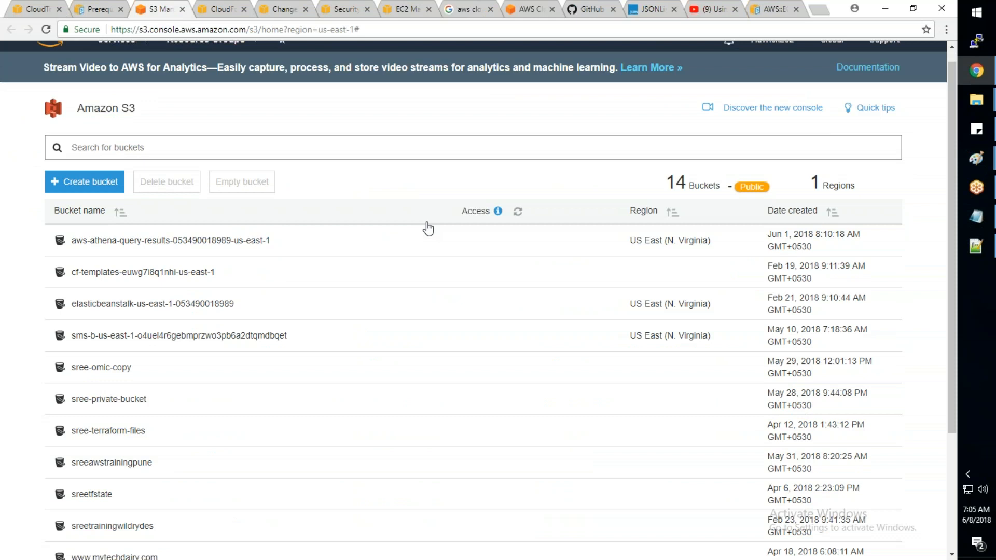
scroll(429, 228, down, 1)
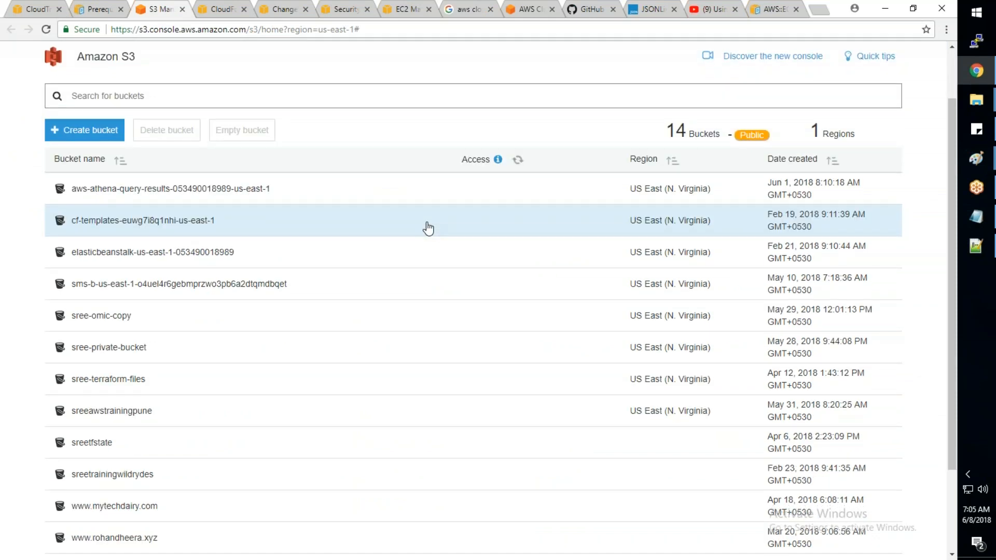
scroll(428, 229, down, 2)
click(114, 422)
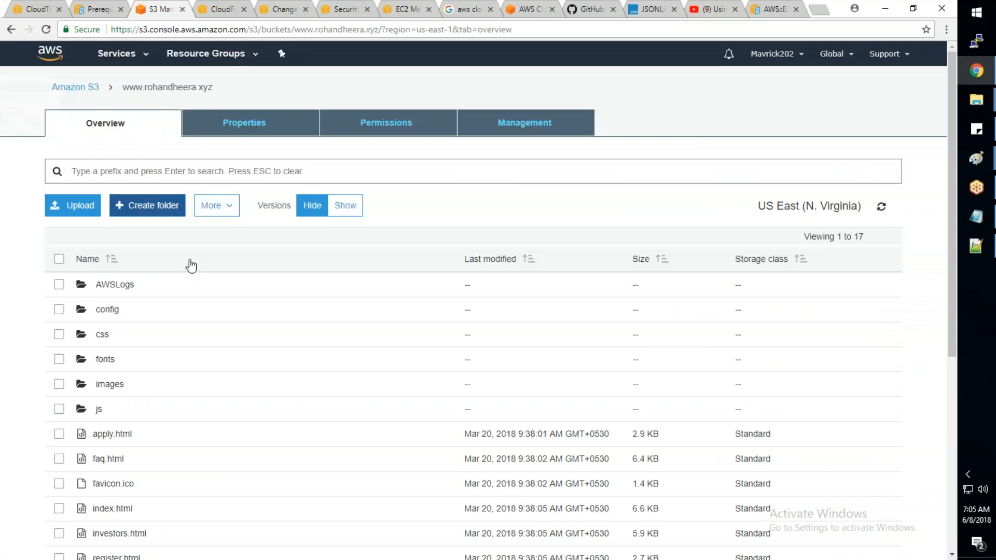
- Browse AWSLogs through the account folder, CloudTrail and us-east-1 to 2018/05/22, and examine the stored log files
click(119, 286)
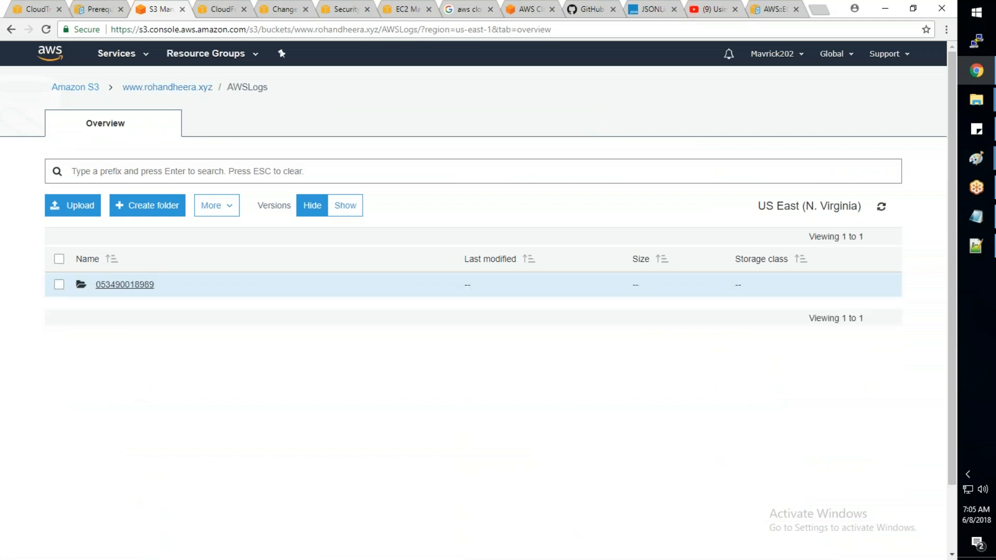
click(123, 285)
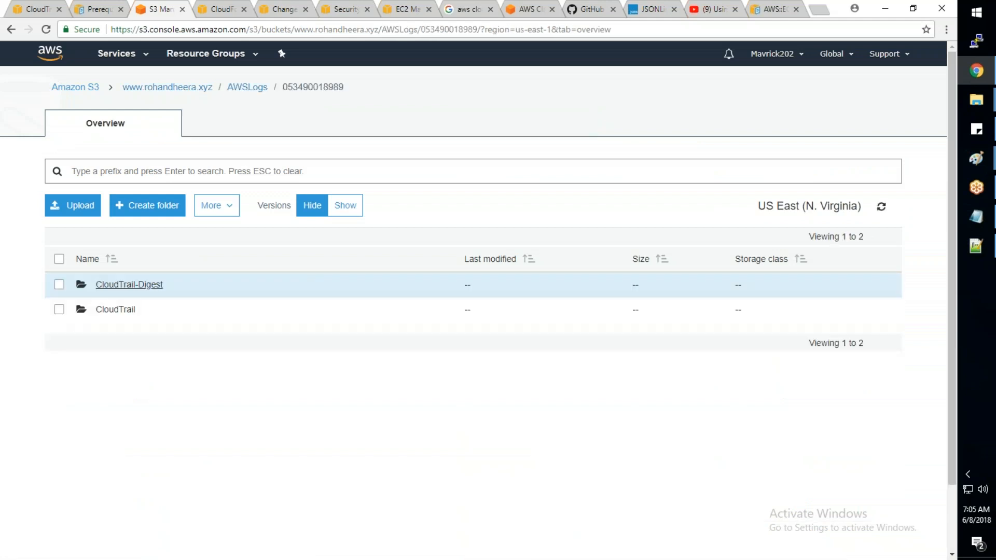
click(123, 311)
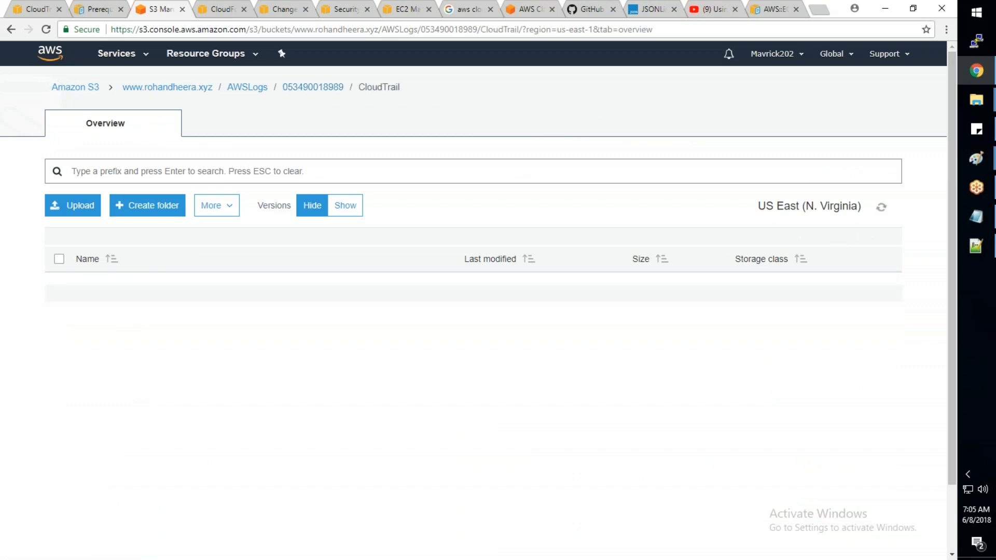
click(126, 287)
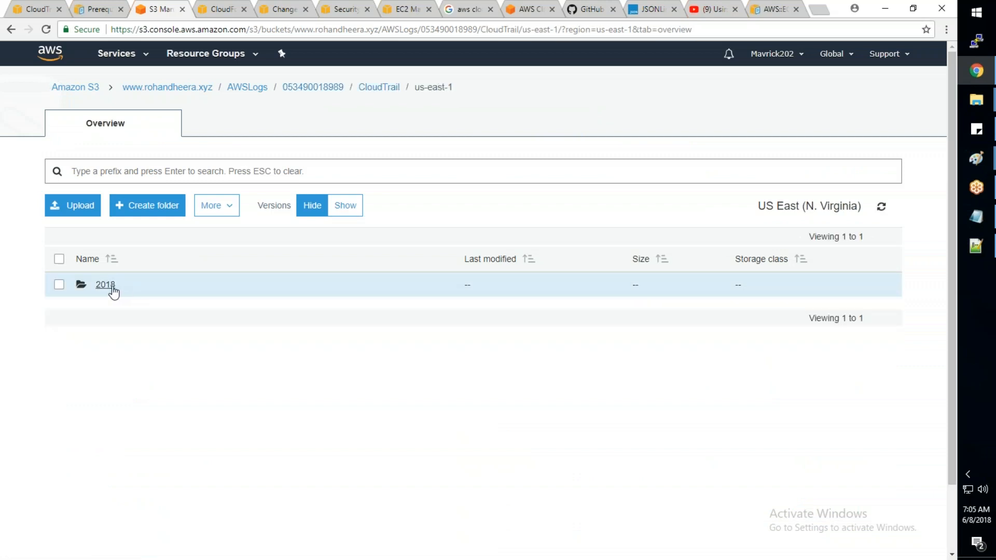
click(108, 288)
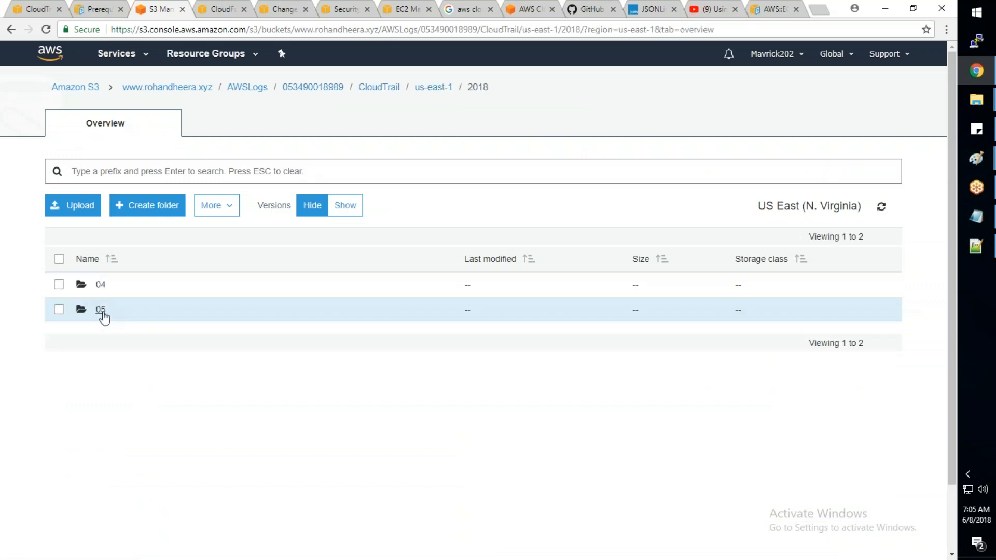
click(101, 310)
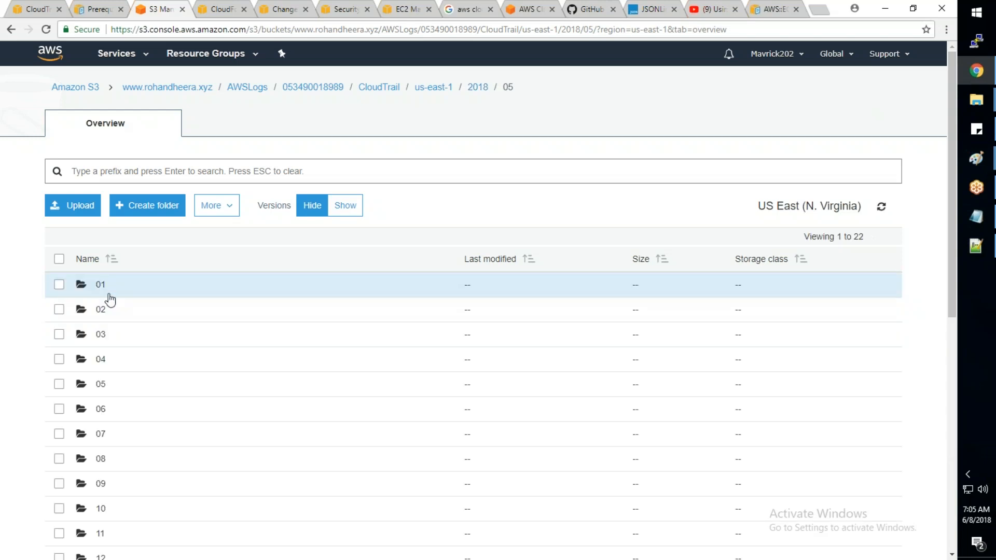
scroll(110, 300, down, 8)
click(100, 372)
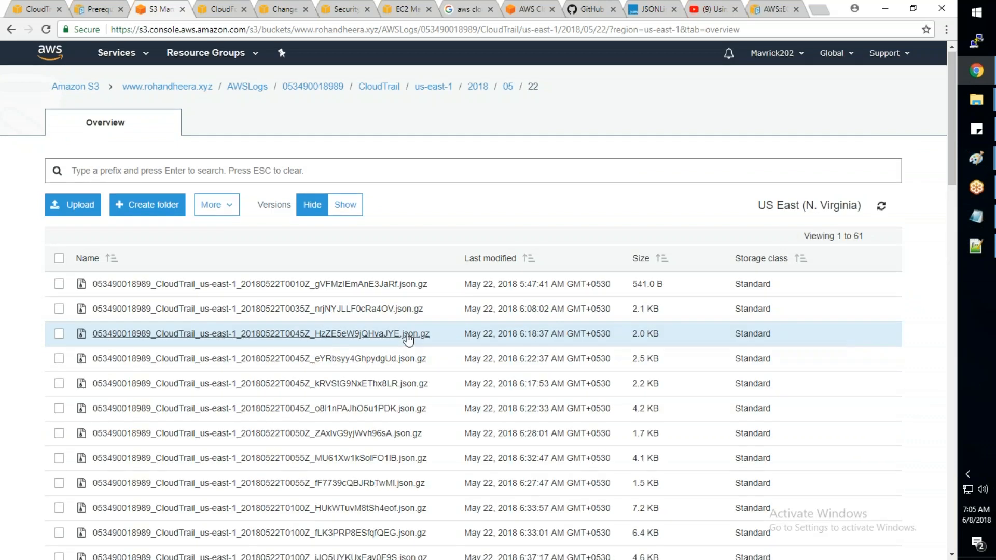
scroll(408, 339, down, 9)
scroll(409, 338, down, 8)
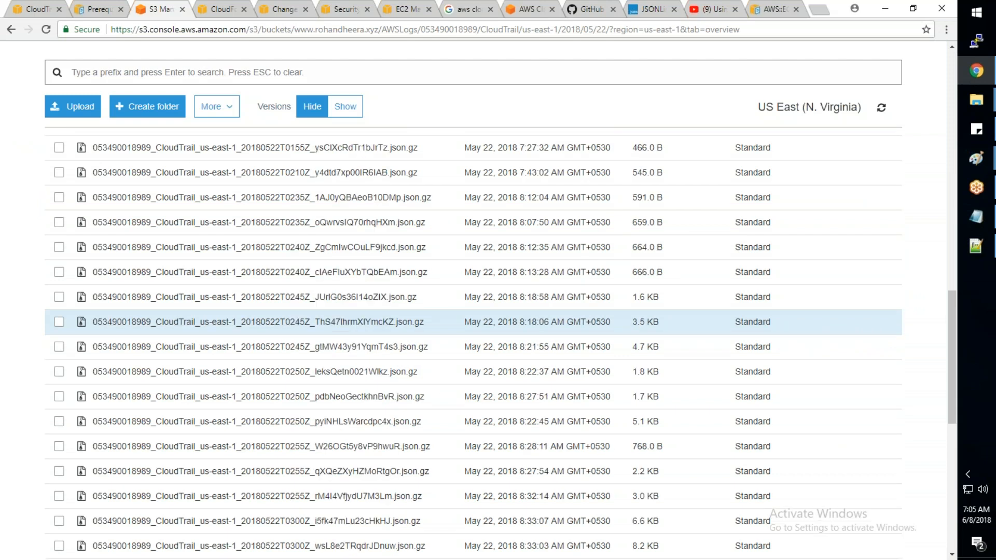
- Select all the log files stored under 2018/05/22 and check which additional actions are available for them
scroll(410, 317, up, 8)
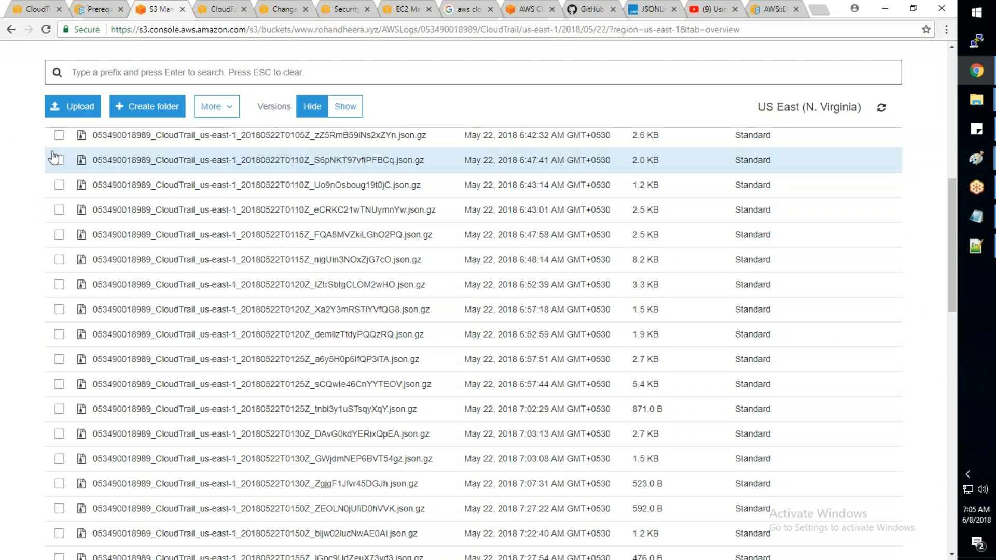
scroll(73, 156, up, 10)
click(58, 284)
click(58, 258)
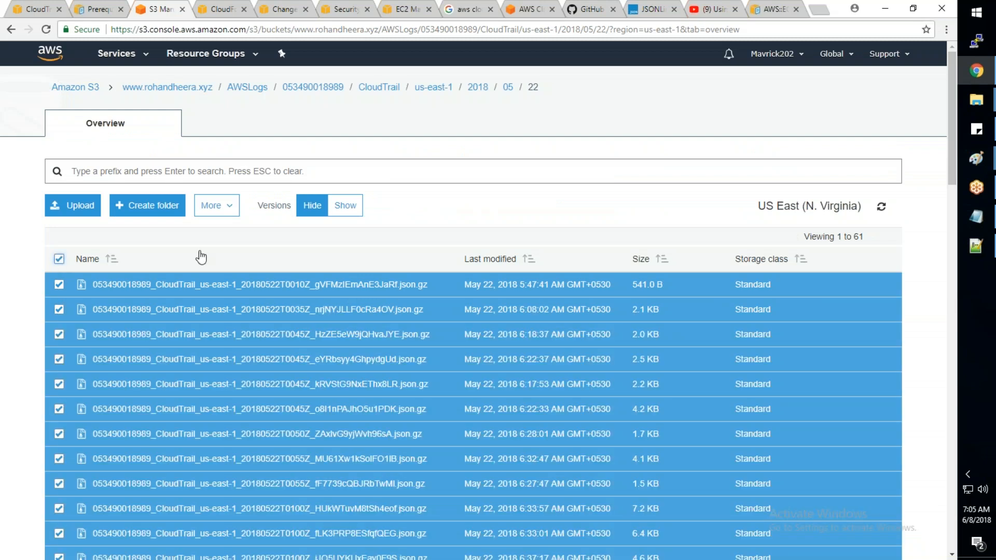
click(216, 205)
click(453, 223)
- Return to the CloudTrail setup, review the MyAuditLogs trail settings and try to create the trail with the new bucket awsauditlogs
click(39, 11)
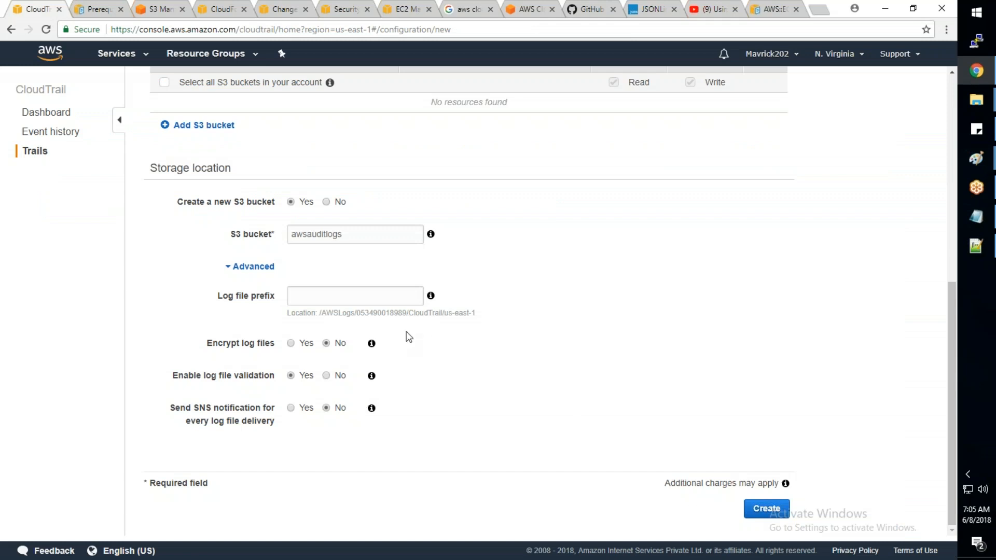
scroll(410, 337, up, 1)
scroll(409, 336, up, 5)
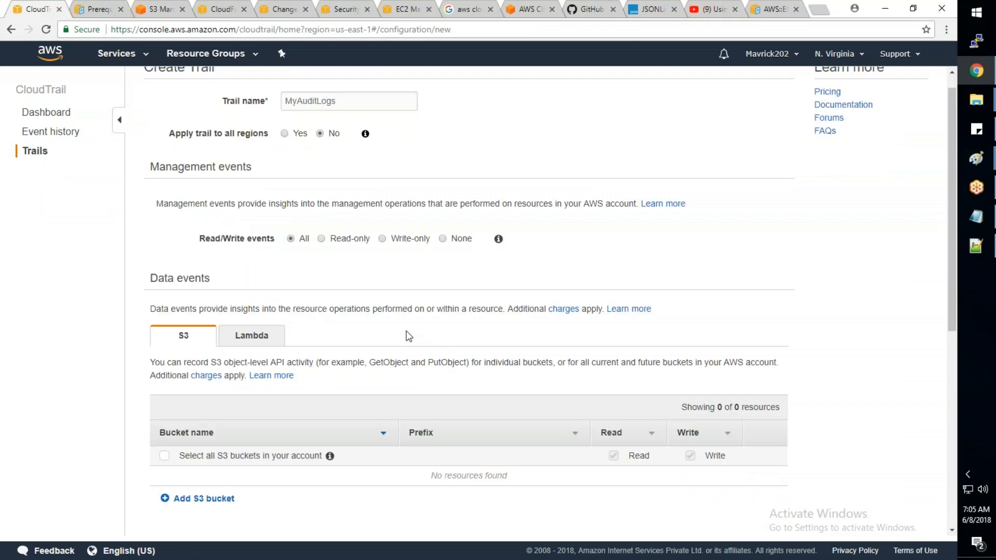
scroll(329, 333, down, 6)
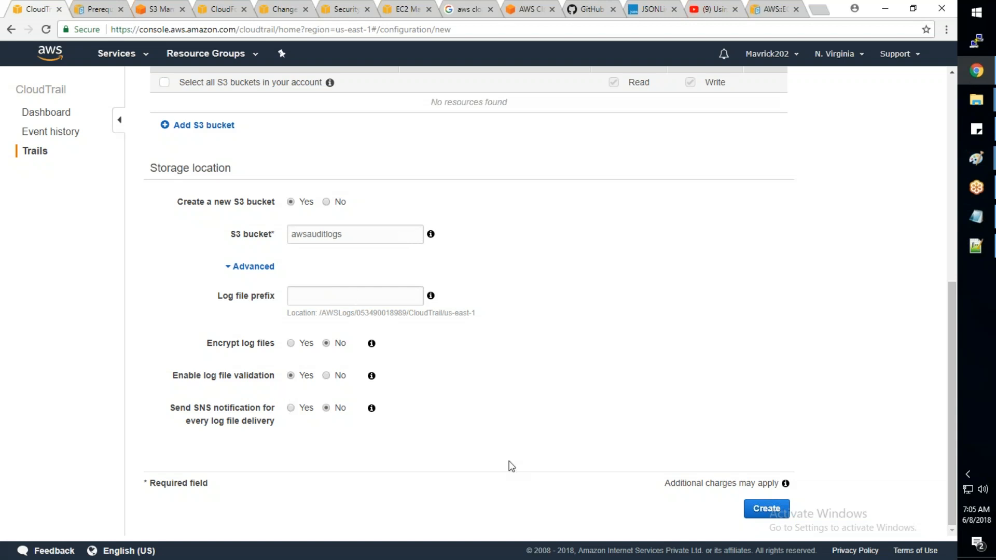
click(784, 510)
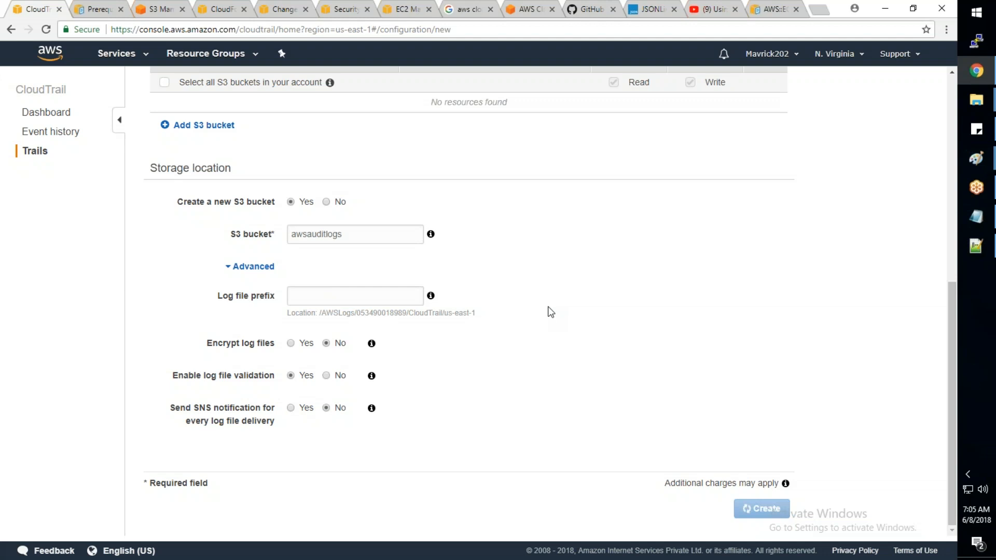
double_click(355, 236)
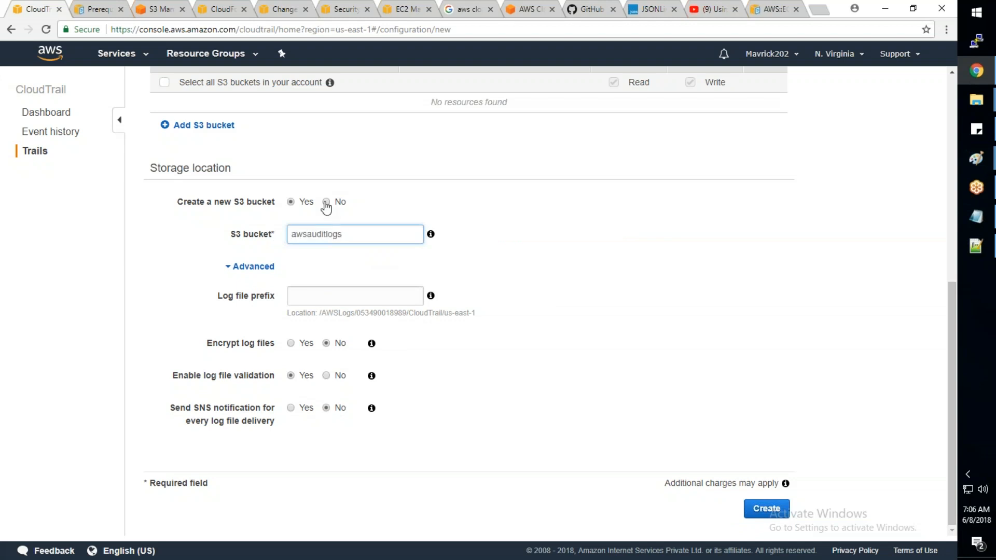
- Switch the trail's storage location to an existing S3 bucket and choose the .xyz website bucket
click(326, 202)
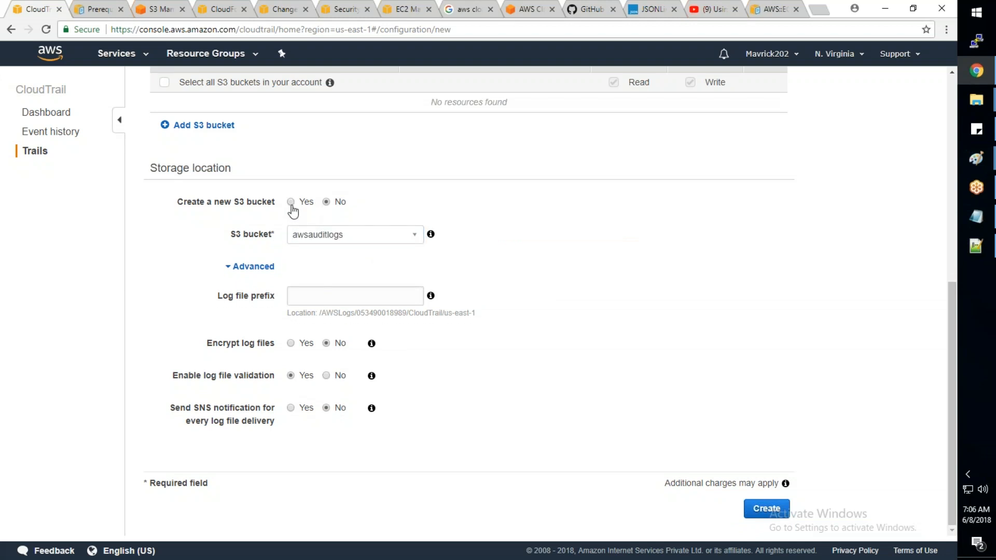
click(362, 236)
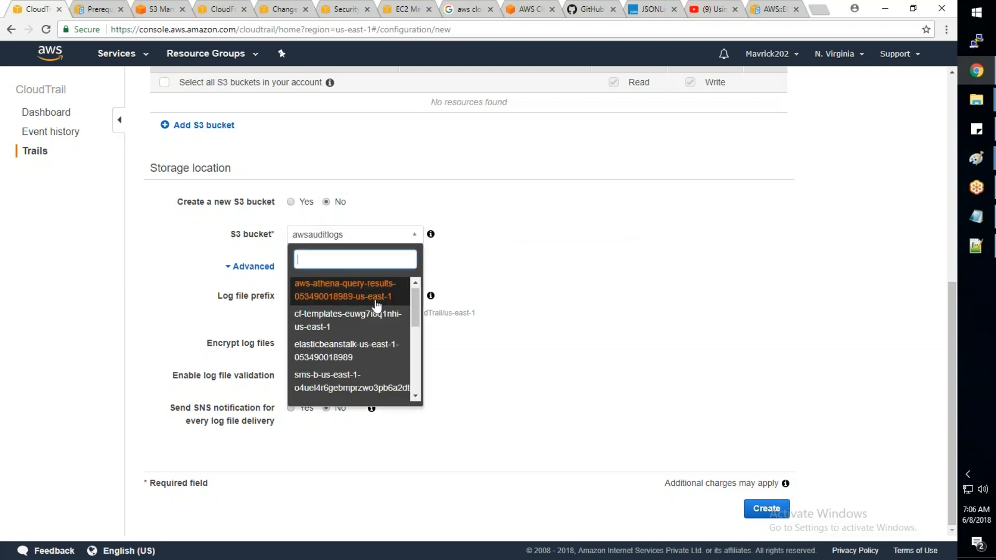
scroll(377, 306, down, 5)
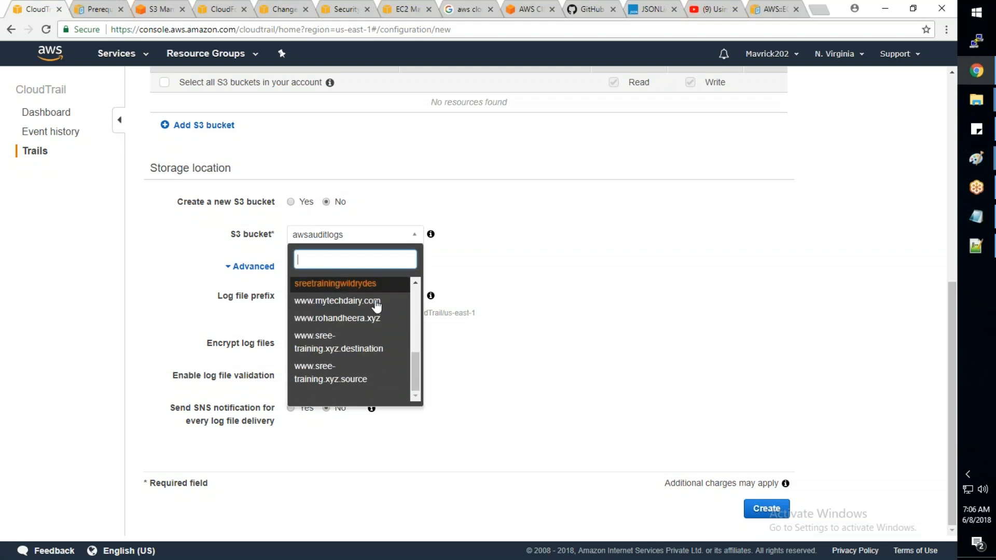
click(373, 318)
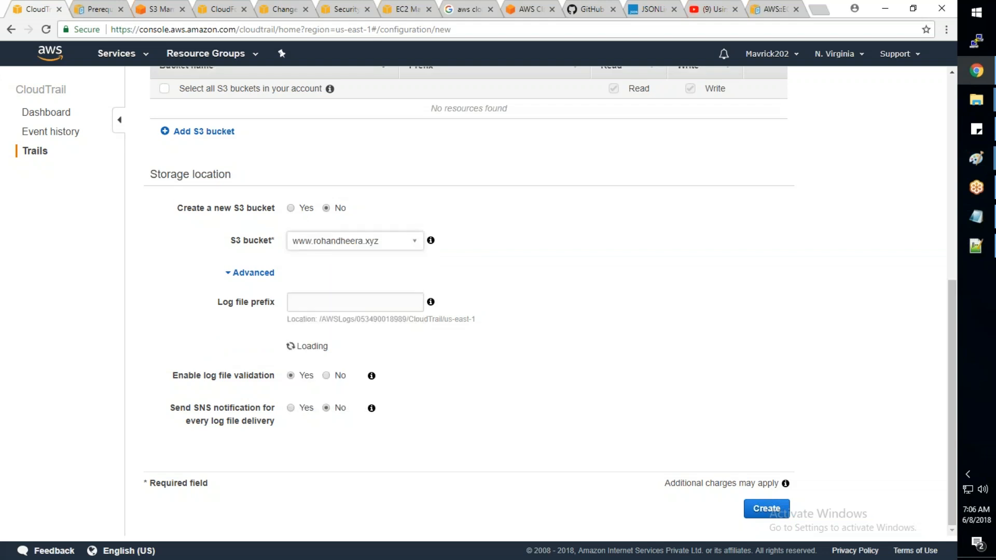
- Set the log file prefix to AWSLogs-new, leave log file encryption off, and try to create the trail
click(350, 299)
drag(355, 312, 324, 312)
key(ctrl+c)
click(305, 296)
key(ctrl+v)
text(-new)
click(326, 343)
click(764, 517)
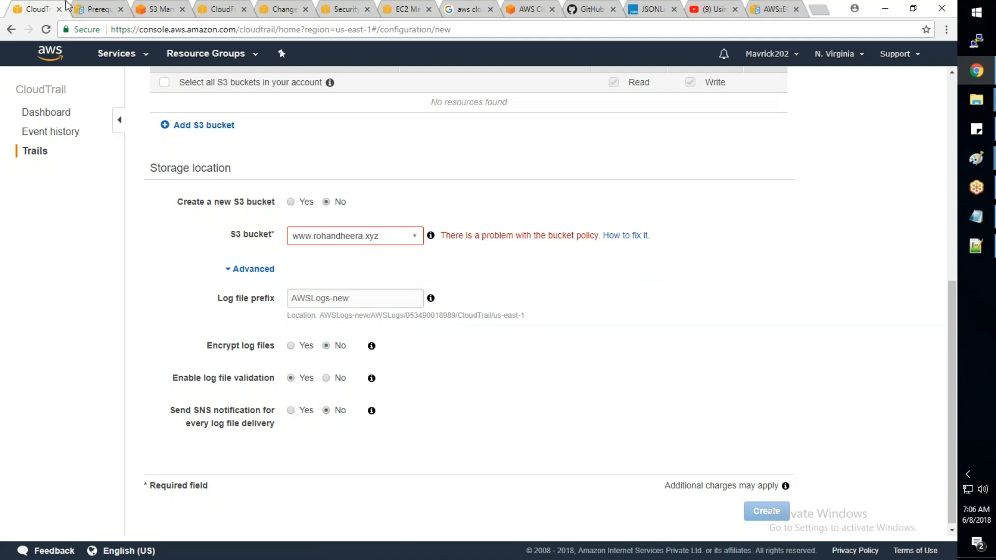
- Glance at the stored S3 logs and the trail form, and abandon the trail setup for the CloudTrail dashboard
click(151, 10)
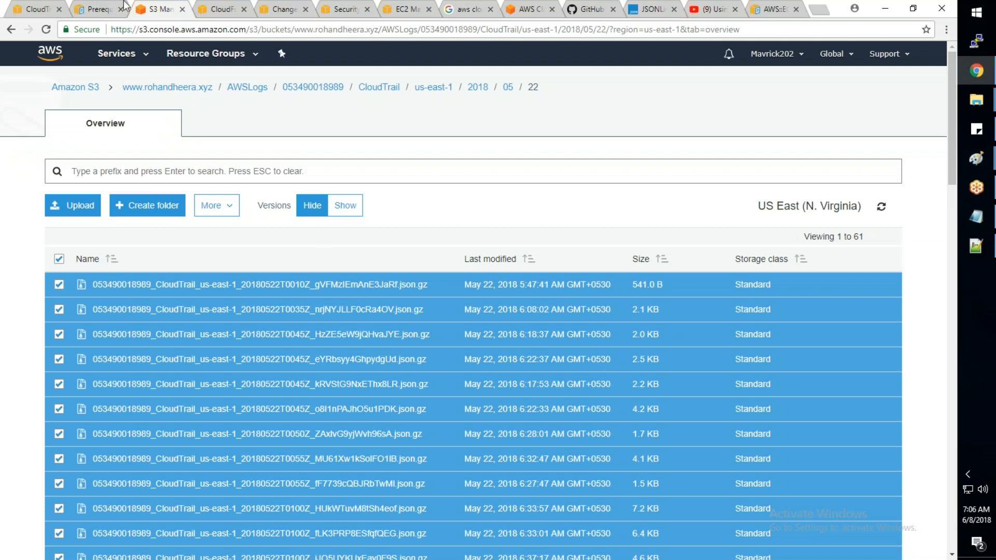
click(35, 9)
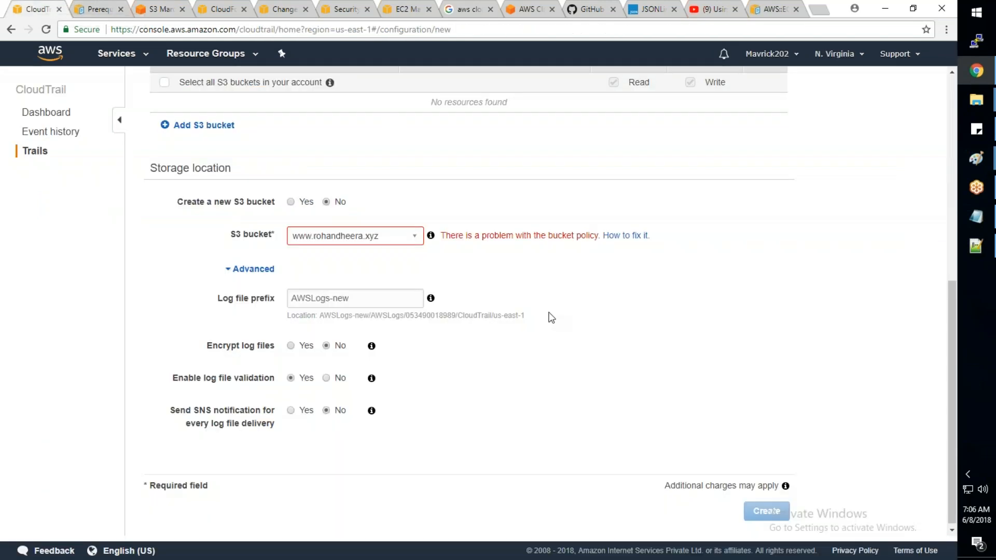
scroll(205, 448, up, 1)
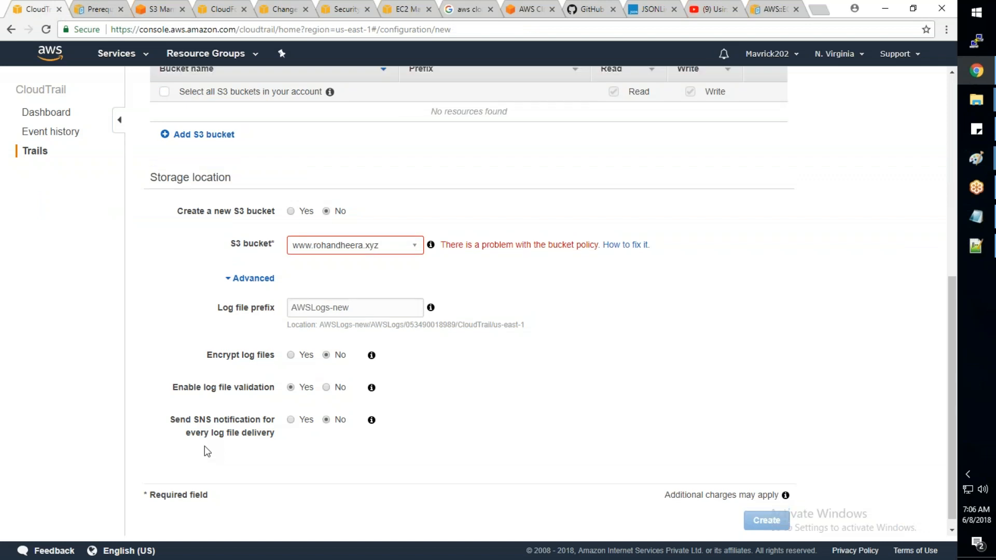
scroll(204, 447, up, 5)
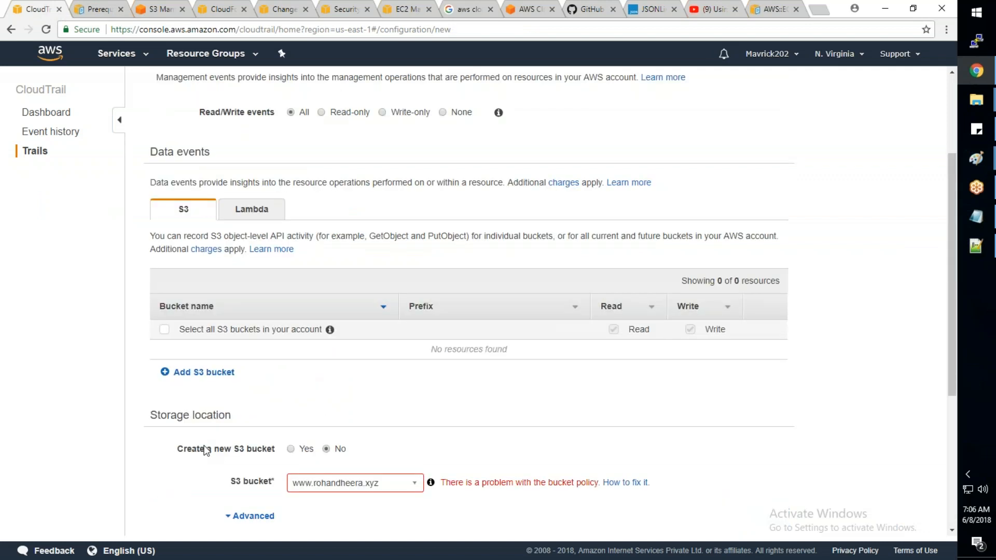
click(50, 132)
click(46, 112)
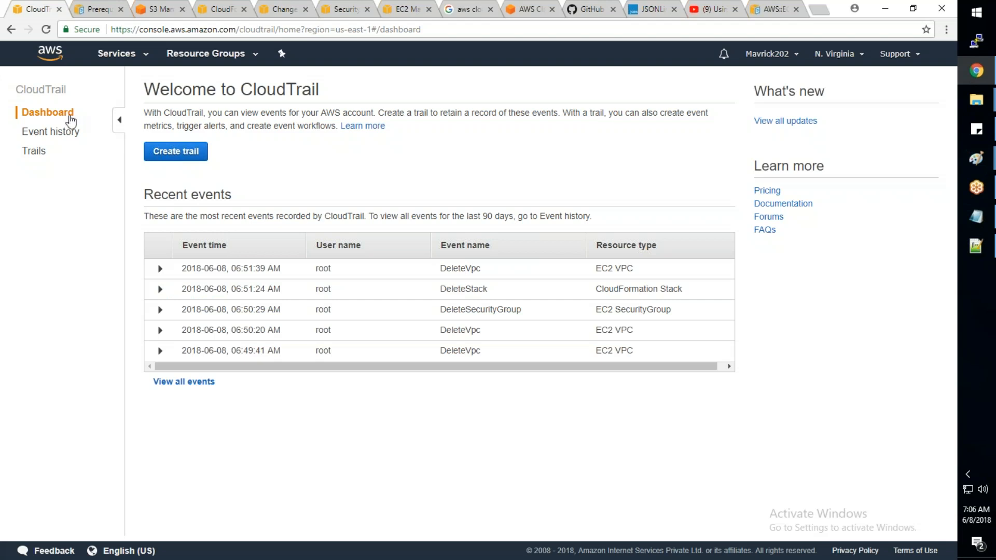
- Look through the full list of S3 buckets and return to the CloudTrail dashboard
click(155, 15)
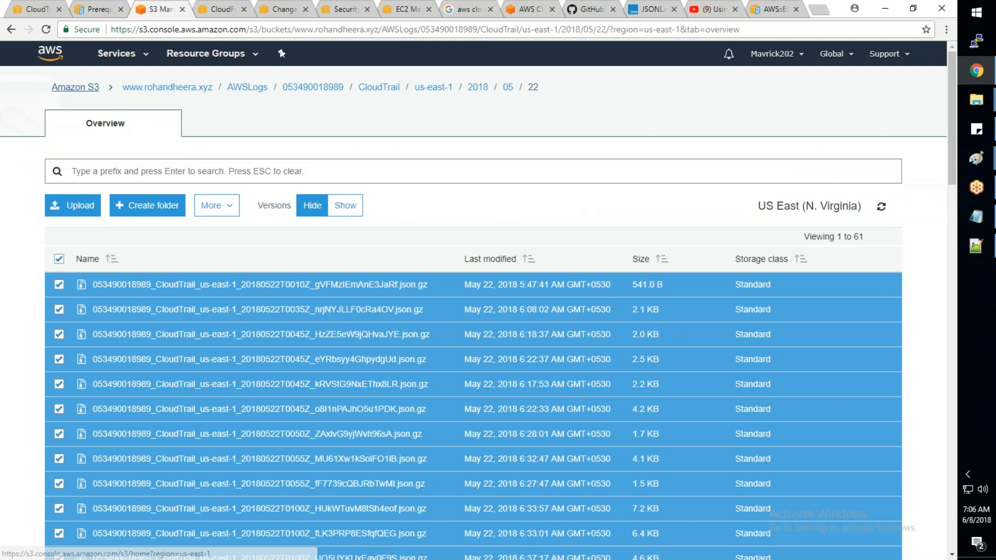
click(75, 86)
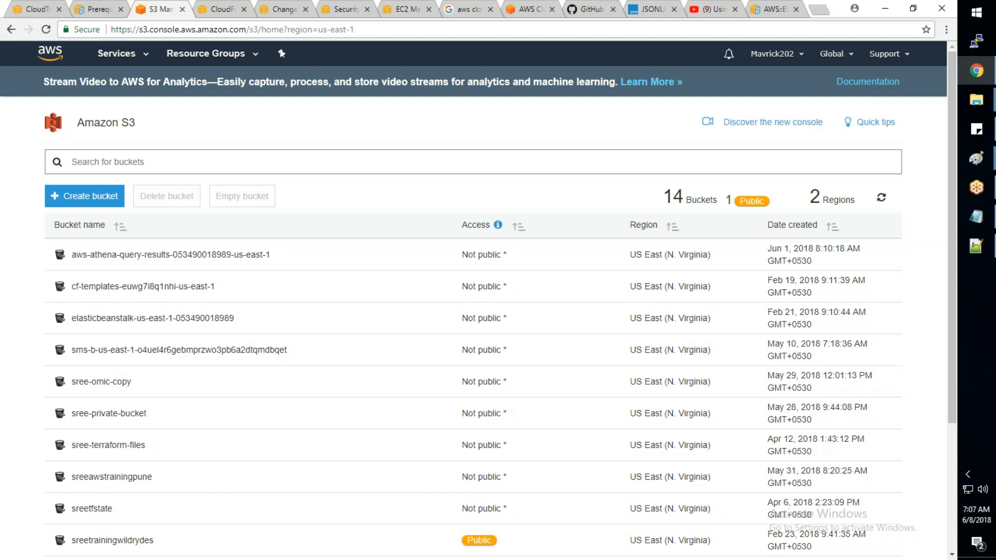
click(32, 14)
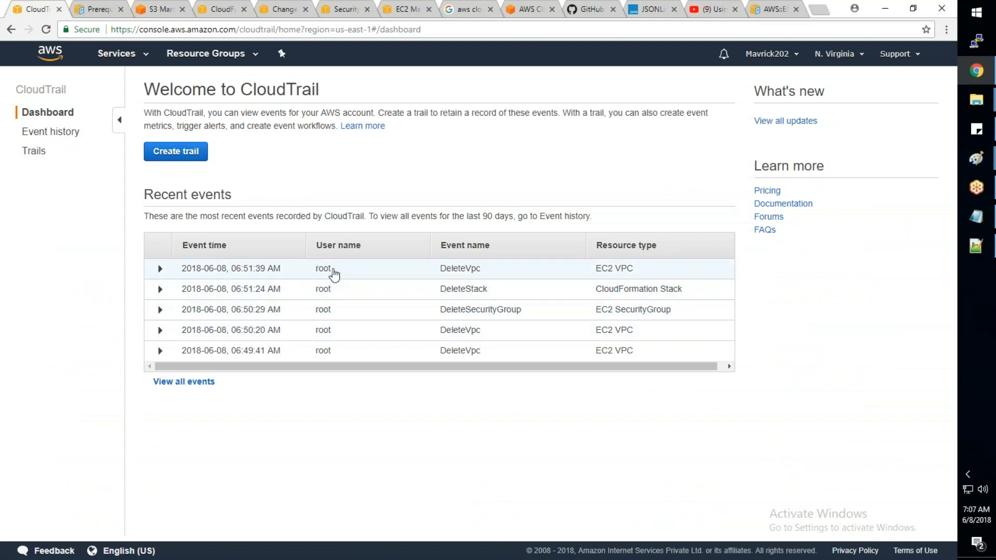
- Expand the most recent DeleteVpc event and examine its source IP address
click(161, 270)
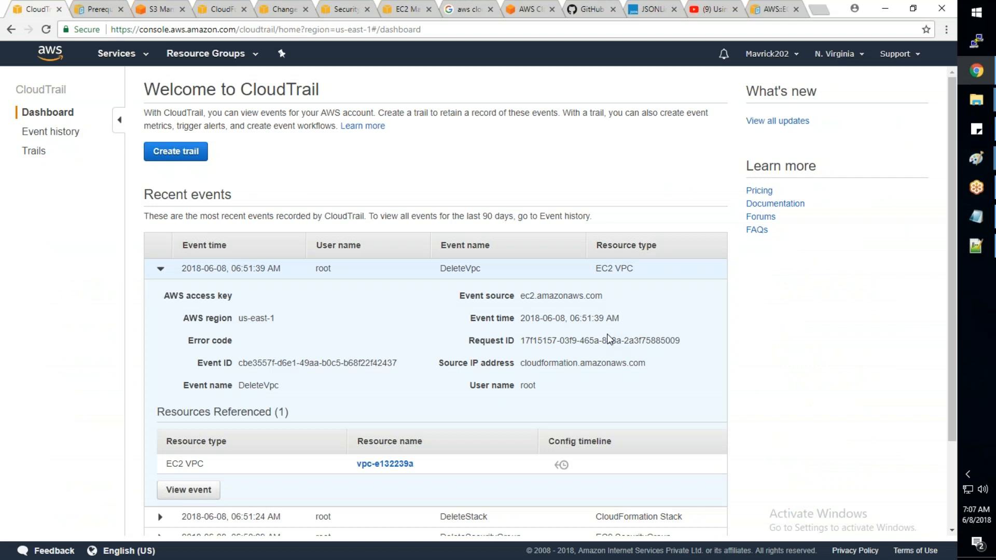
scroll(607, 334, down, 2)
drag(649, 256, 519, 263)
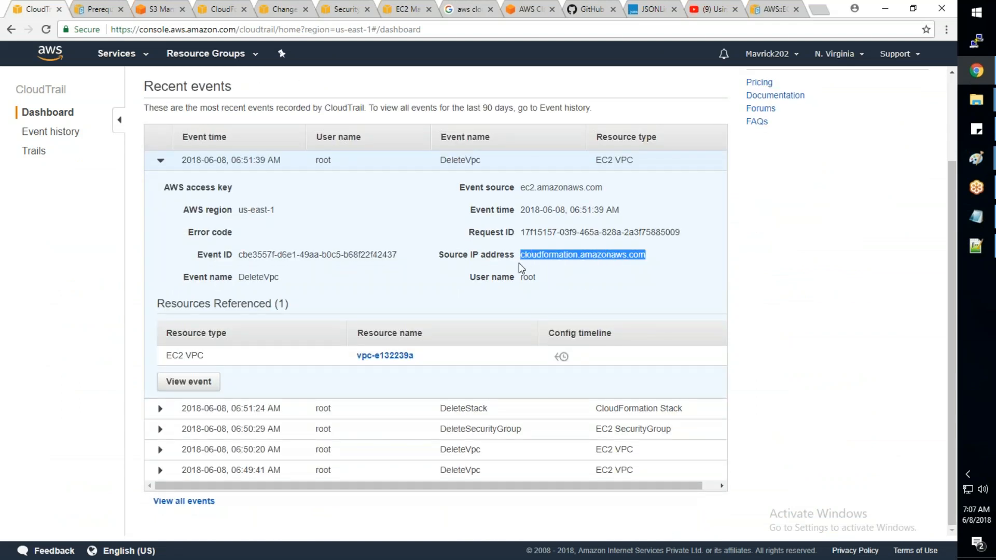
- Open the full event history, expand the CreateSecurityGroup event of 2018-06-08, 06:19:56 AM, and examine its details and referenced resources
click(176, 502)
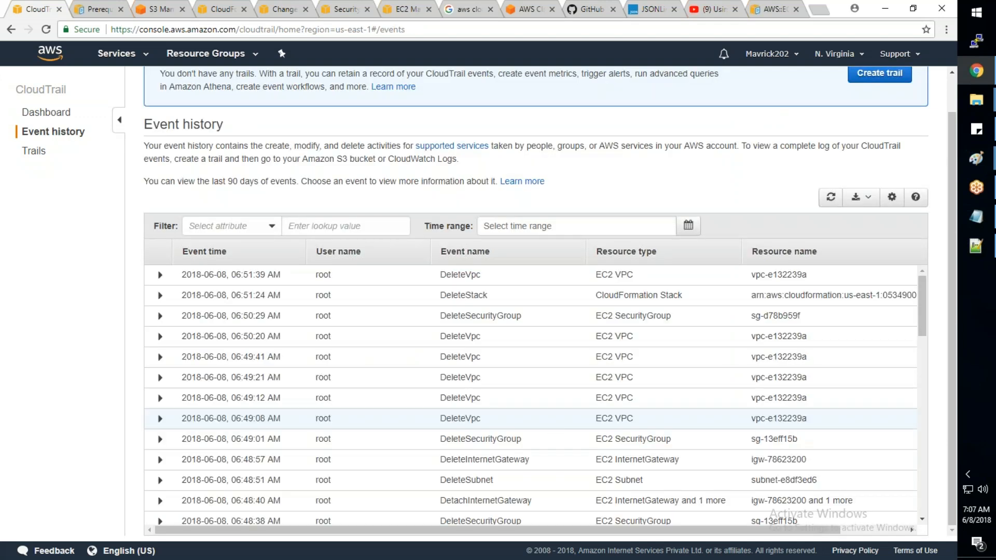
scroll(546, 428, down, 10)
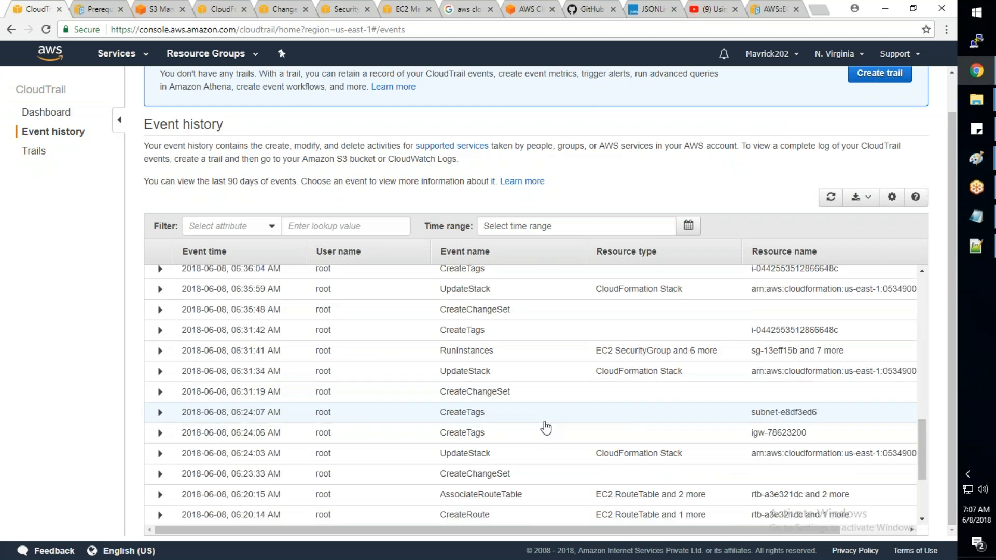
scroll(545, 428, down, 3)
click(160, 494)
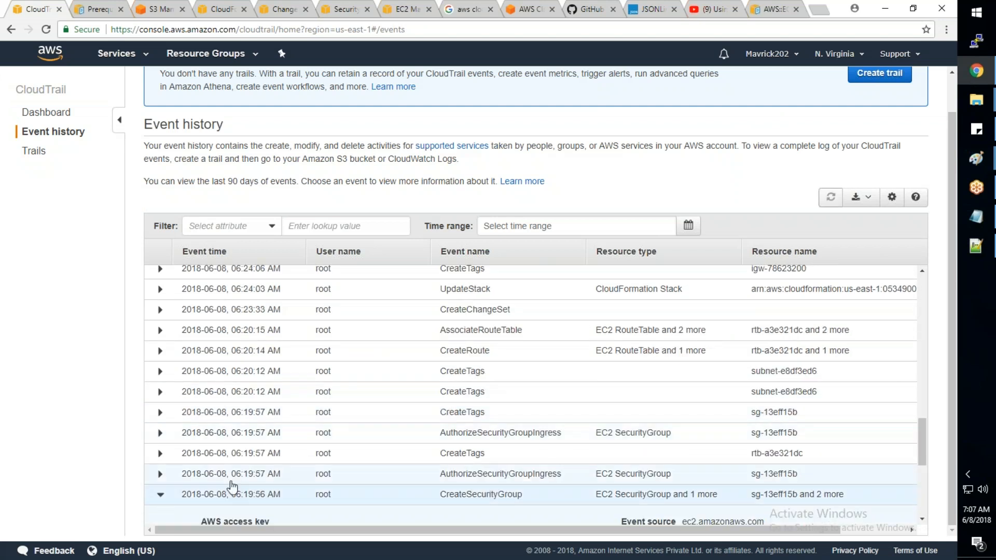
scroll(232, 488, down, 3)
scroll(248, 484, down, 2)
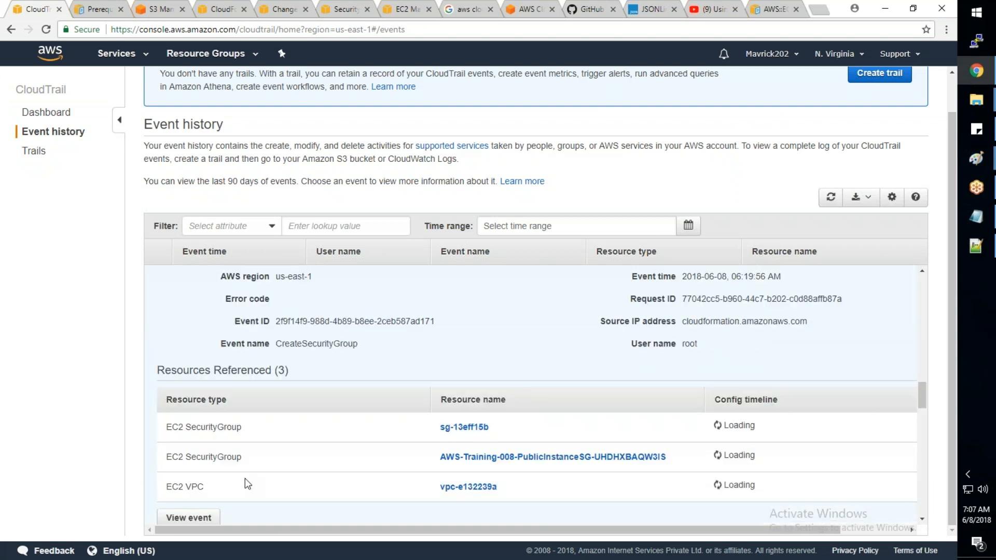
scroll(245, 479, up, 2)
scroll(245, 479, up, 1)
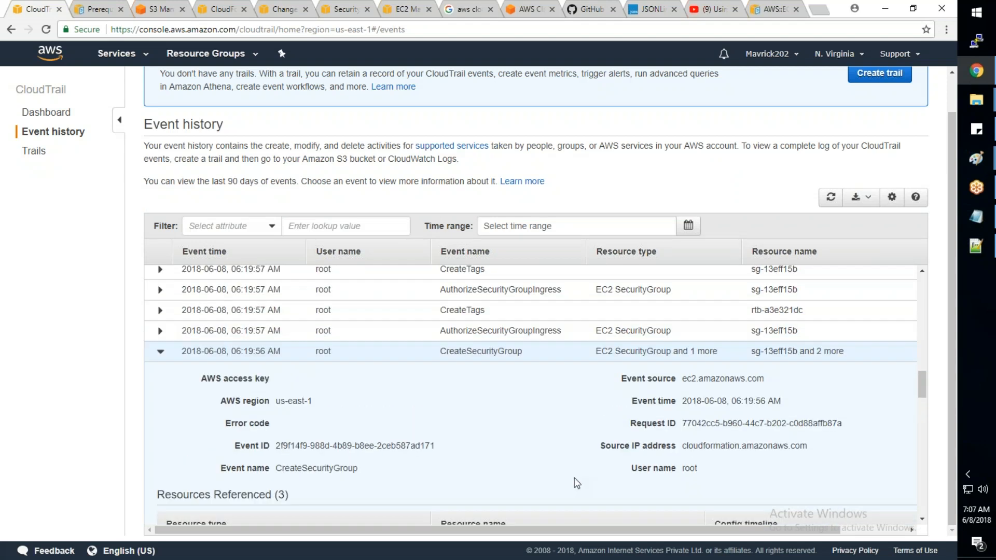
scroll(574, 481, down, 6)
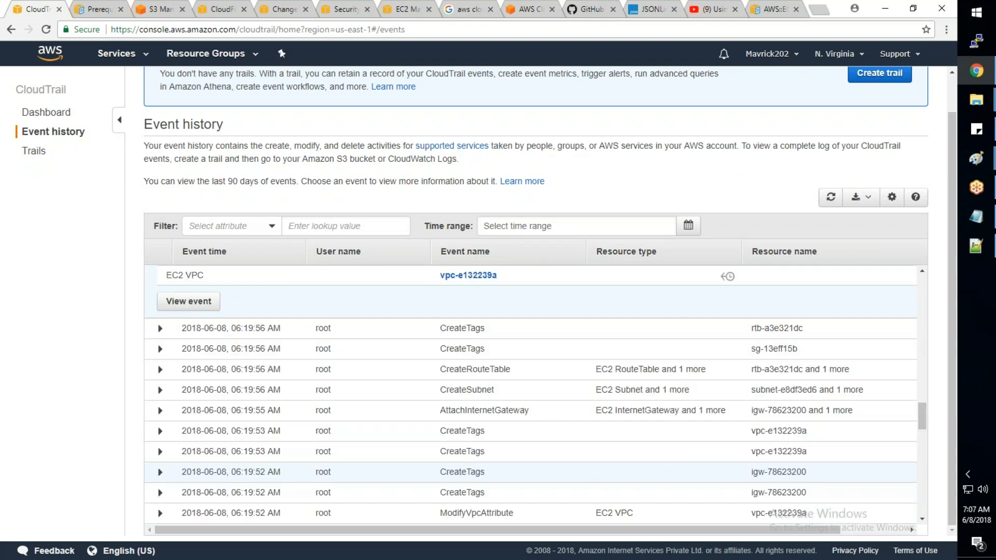
- Expand the TerminateInstances event of 2018-06-07, 07:01:07 AM in the older history and examine its source IP address
scroll(574, 479, down, 5)
scroll(574, 480, down, 3)
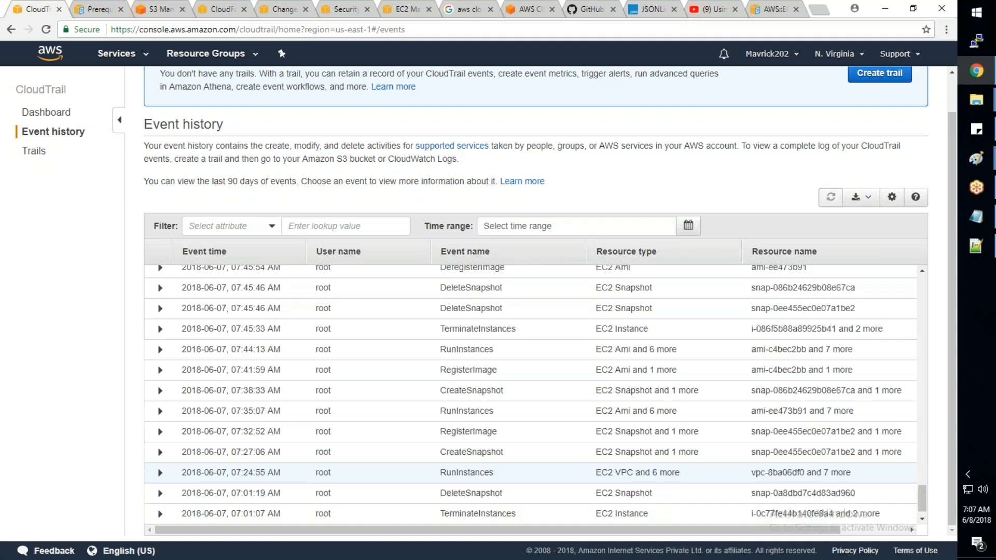
scroll(574, 487, down, 1)
click(380, 494)
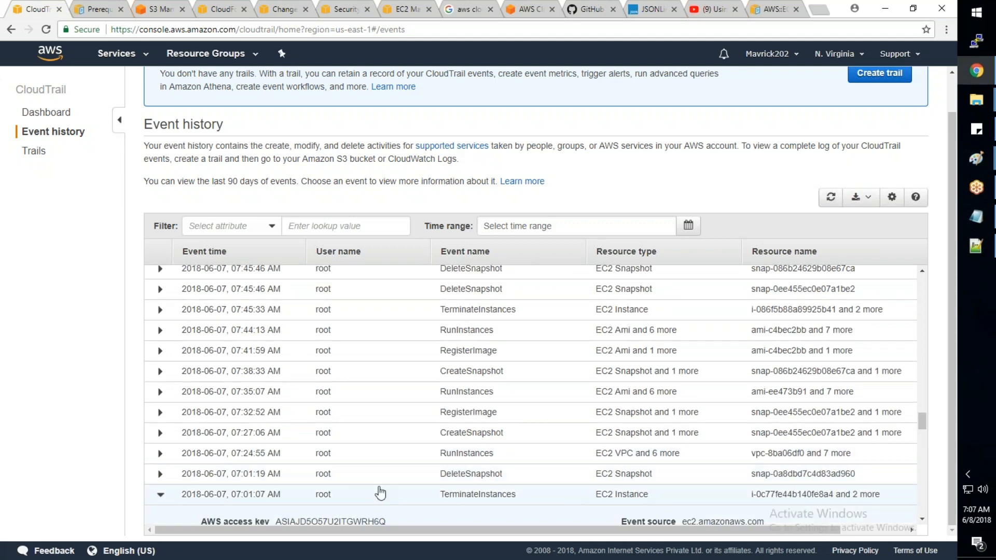
scroll(380, 493, down, 6)
scroll(381, 494, up, 3)
drag(748, 403, 682, 404)
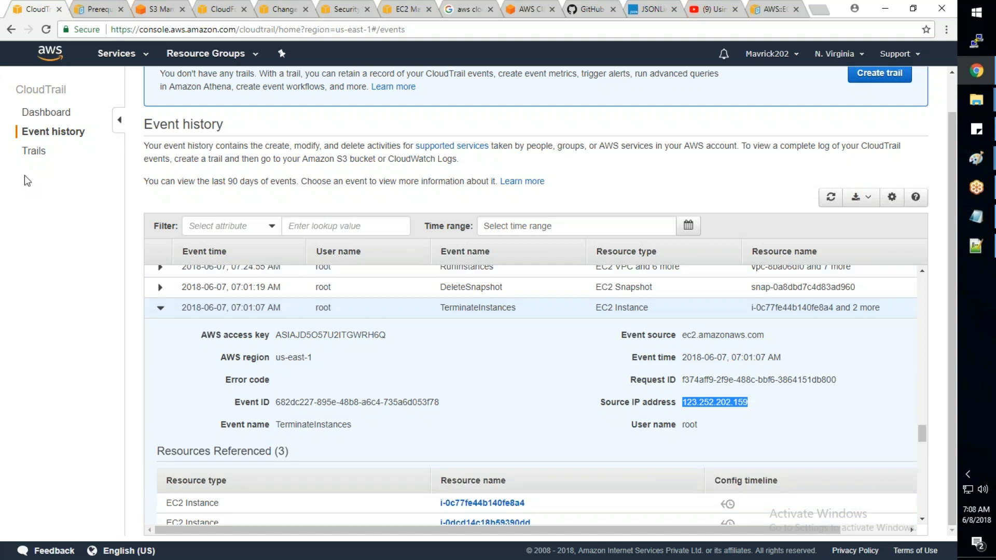
- Return to the CloudTrail dashboard, open the AWS services list and examine Config and OpsWorks under Management Tools
click(64, 119)
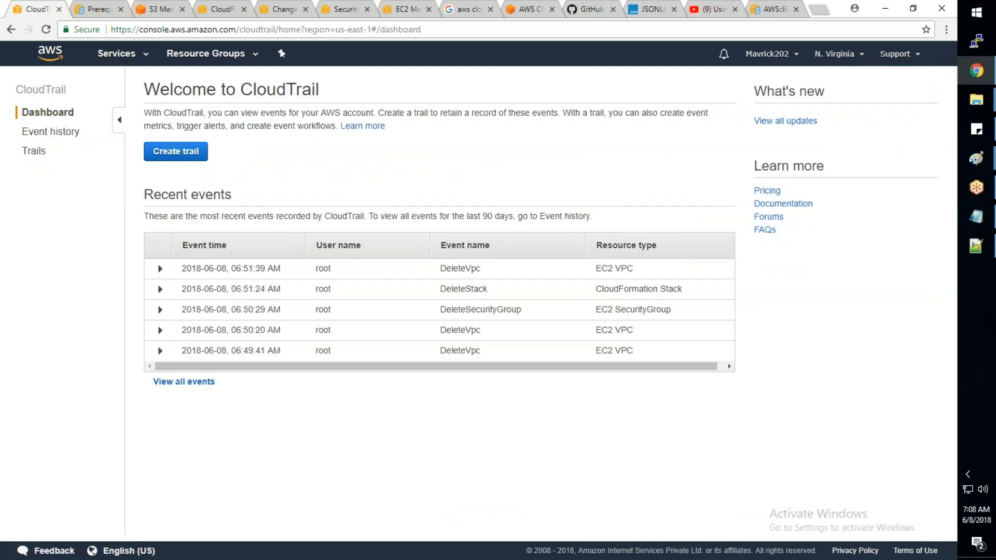
click(117, 53)
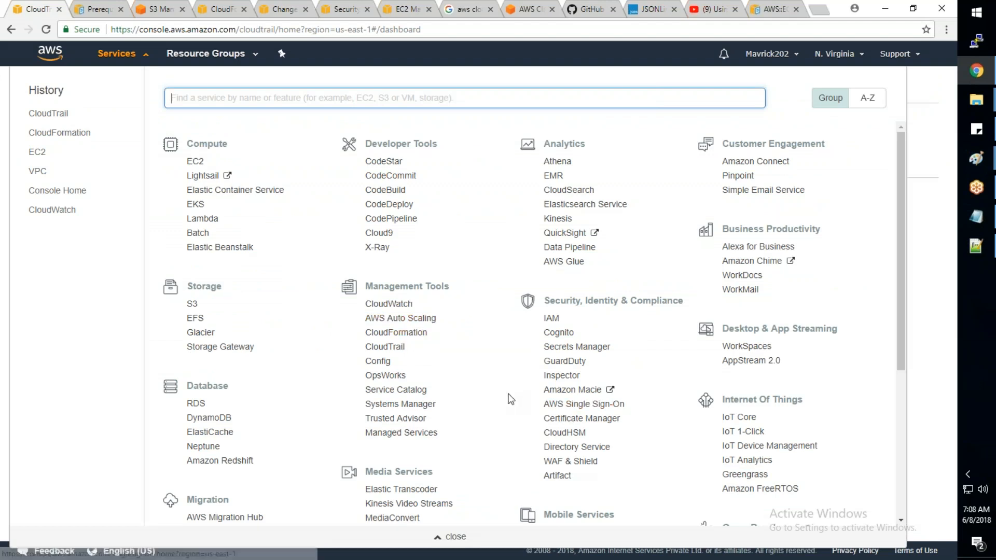
drag(403, 366, 365, 361)
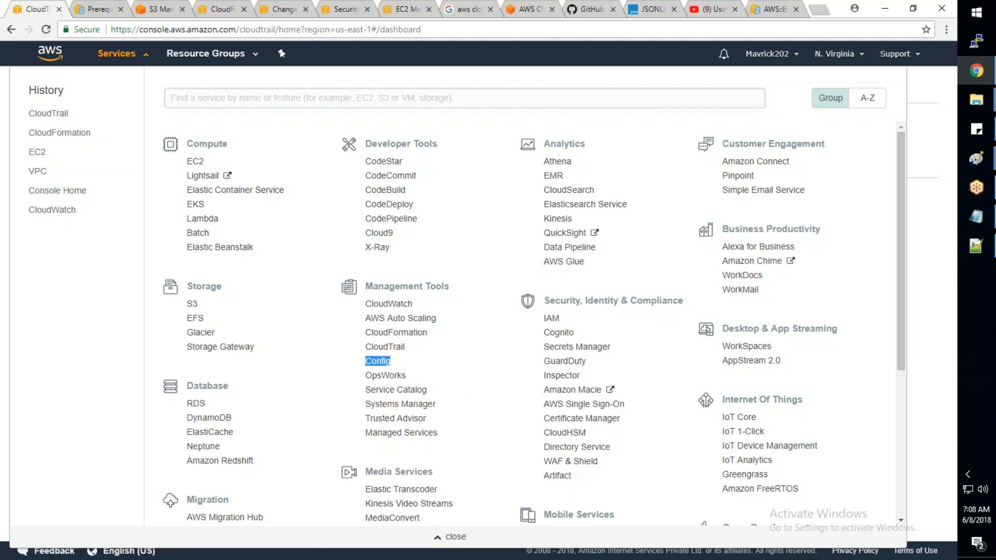
drag(451, 438, 368, 391)
drag(430, 383, 369, 380)
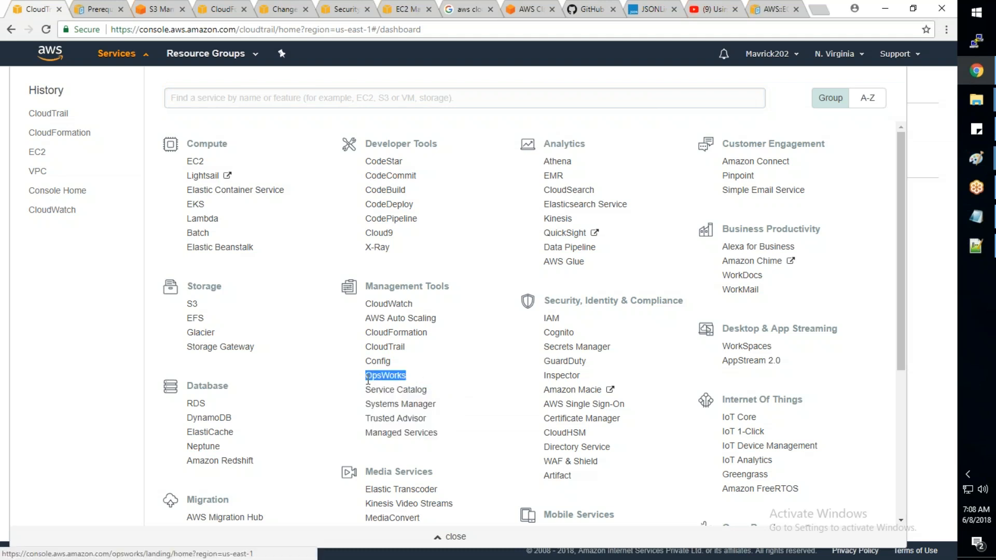
- Compare Elastic Beanstalk under Compute with OpsWorks, and examine the remaining Management Tools through Managed Services
drag(261, 253, 191, 250)
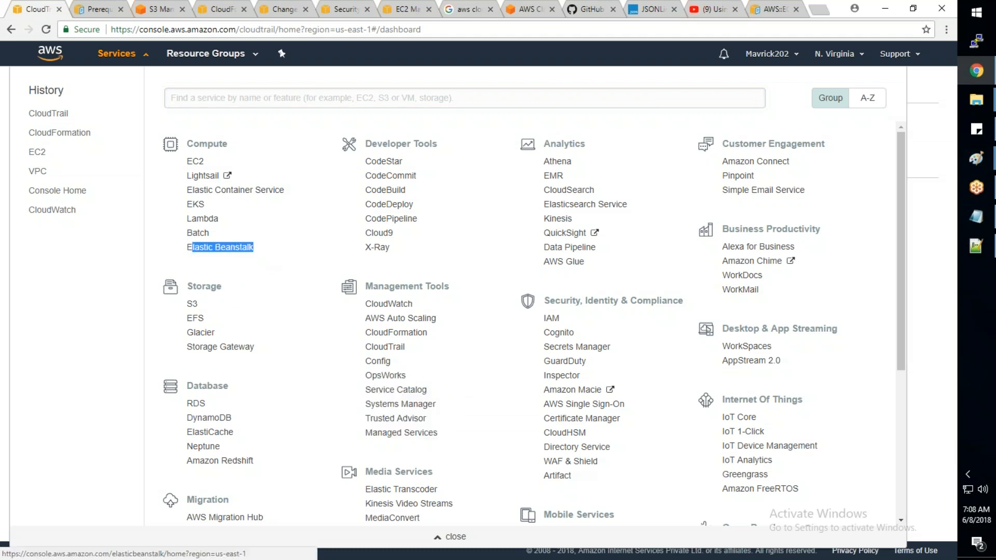
drag(413, 375, 366, 378)
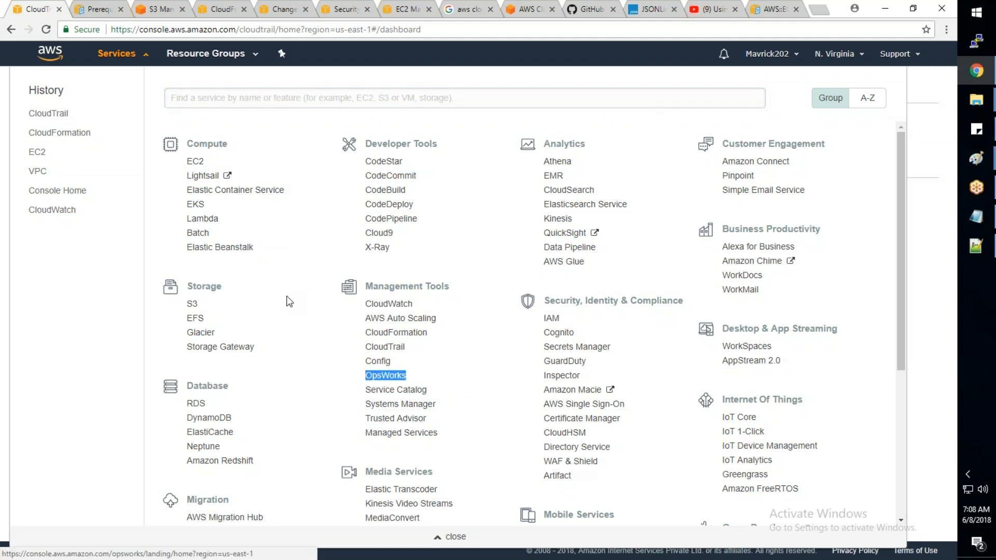
drag(261, 252, 188, 250)
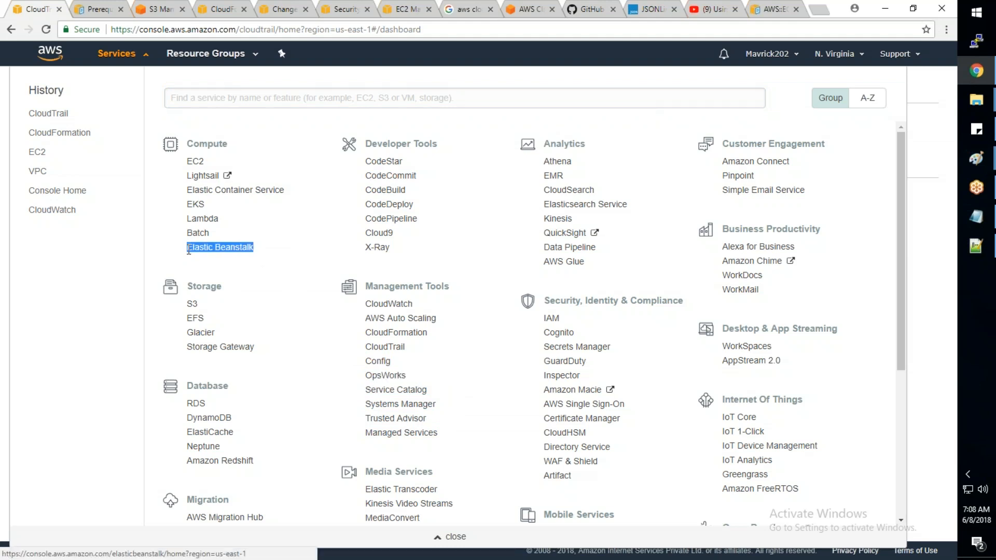
drag(425, 380, 365, 376)
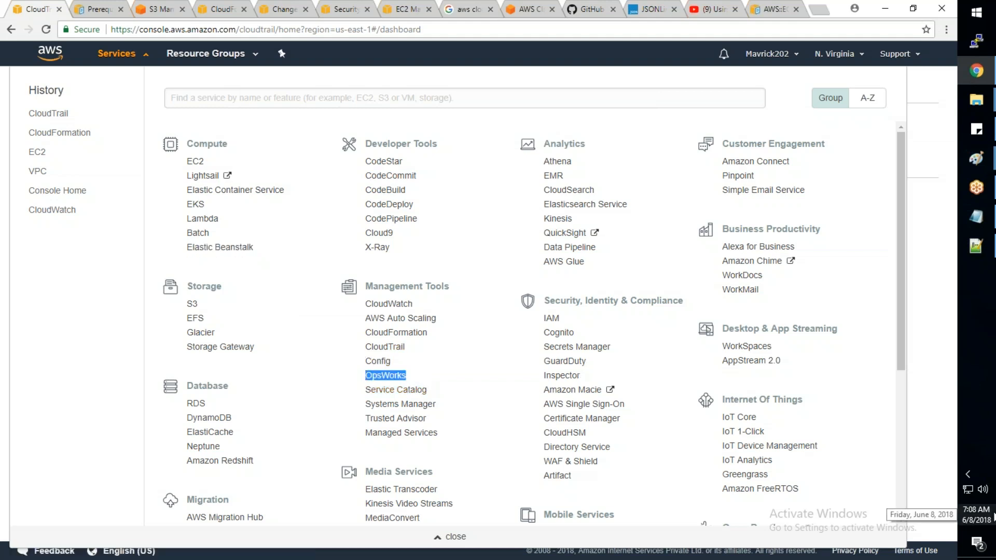
drag(413, 369, 371, 366)
drag(439, 437, 365, 373)
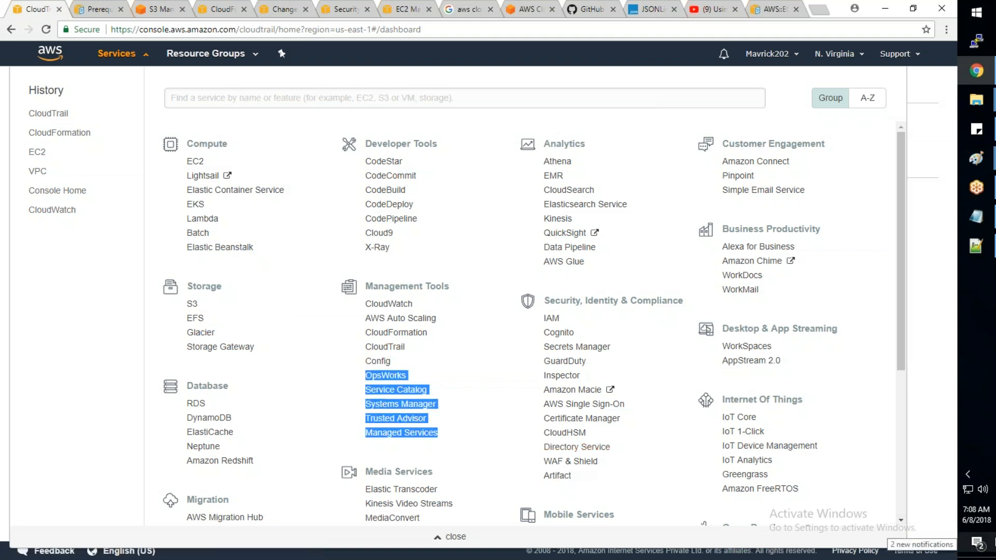